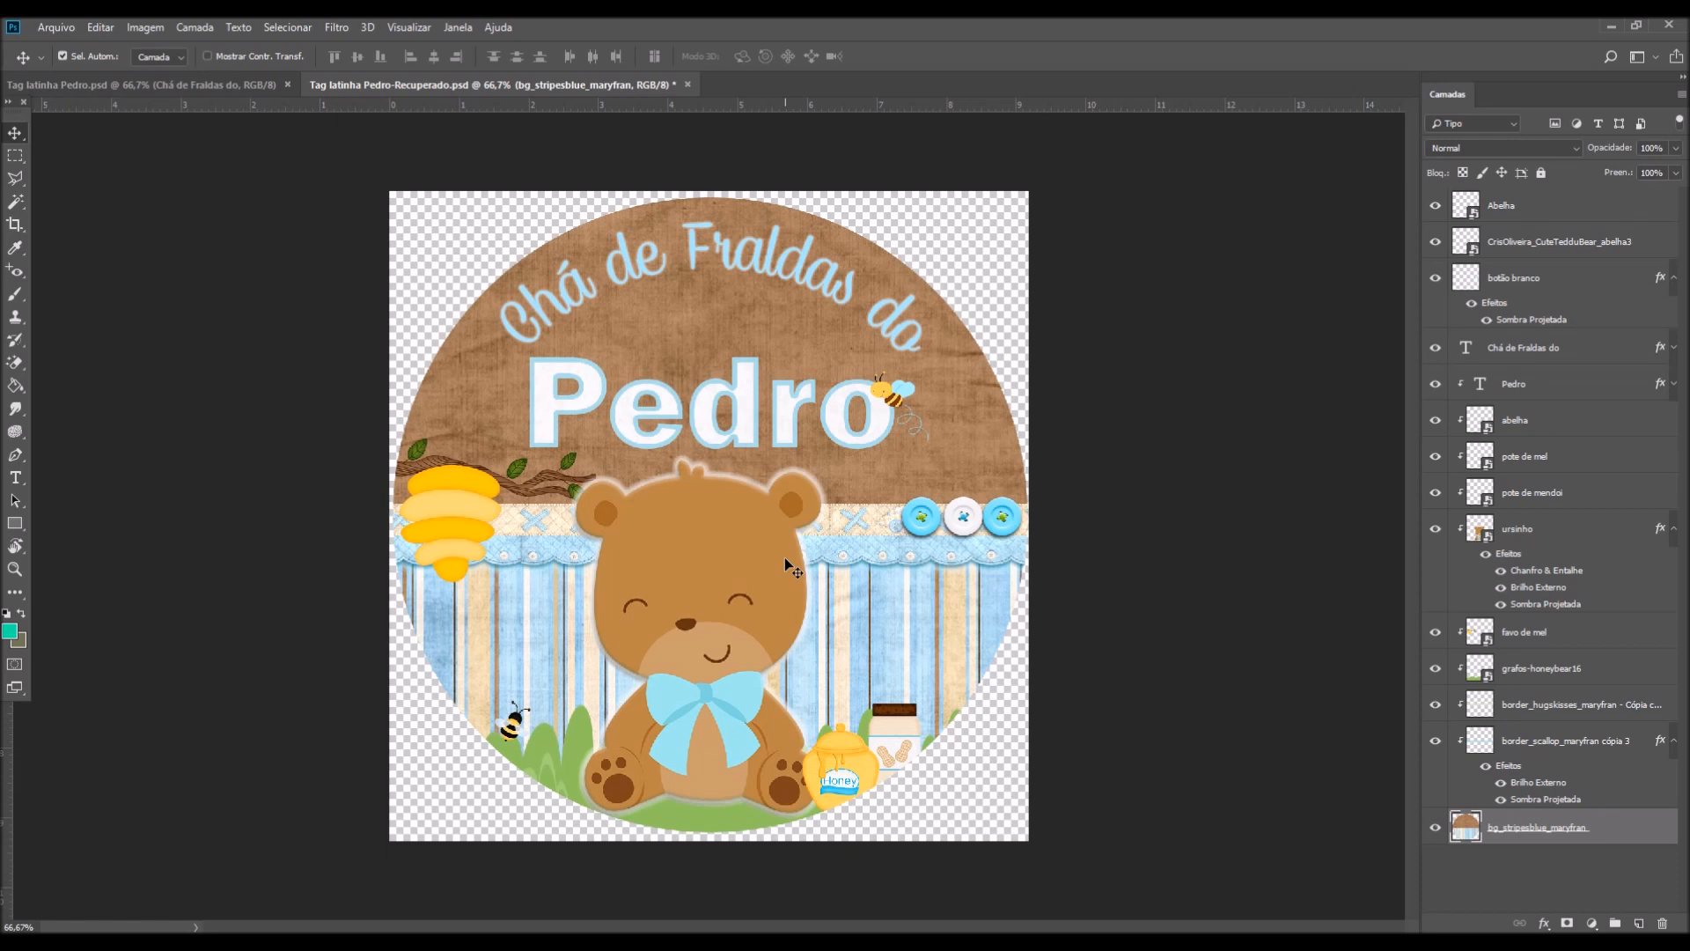
Try shifting the ursinho bear slightly and giving its outer glow a larger size and the yellow colour f2f20a
{"action": "mouse_move", "coordinate": [731, 517]}
{"action": "left_mouse_down"}
{"action": "mouse_move", "coordinate": [736, 568]}
{"action": "mouse_move", "coordinate": [742, 509]}
{"action": "left_mouse_up"}
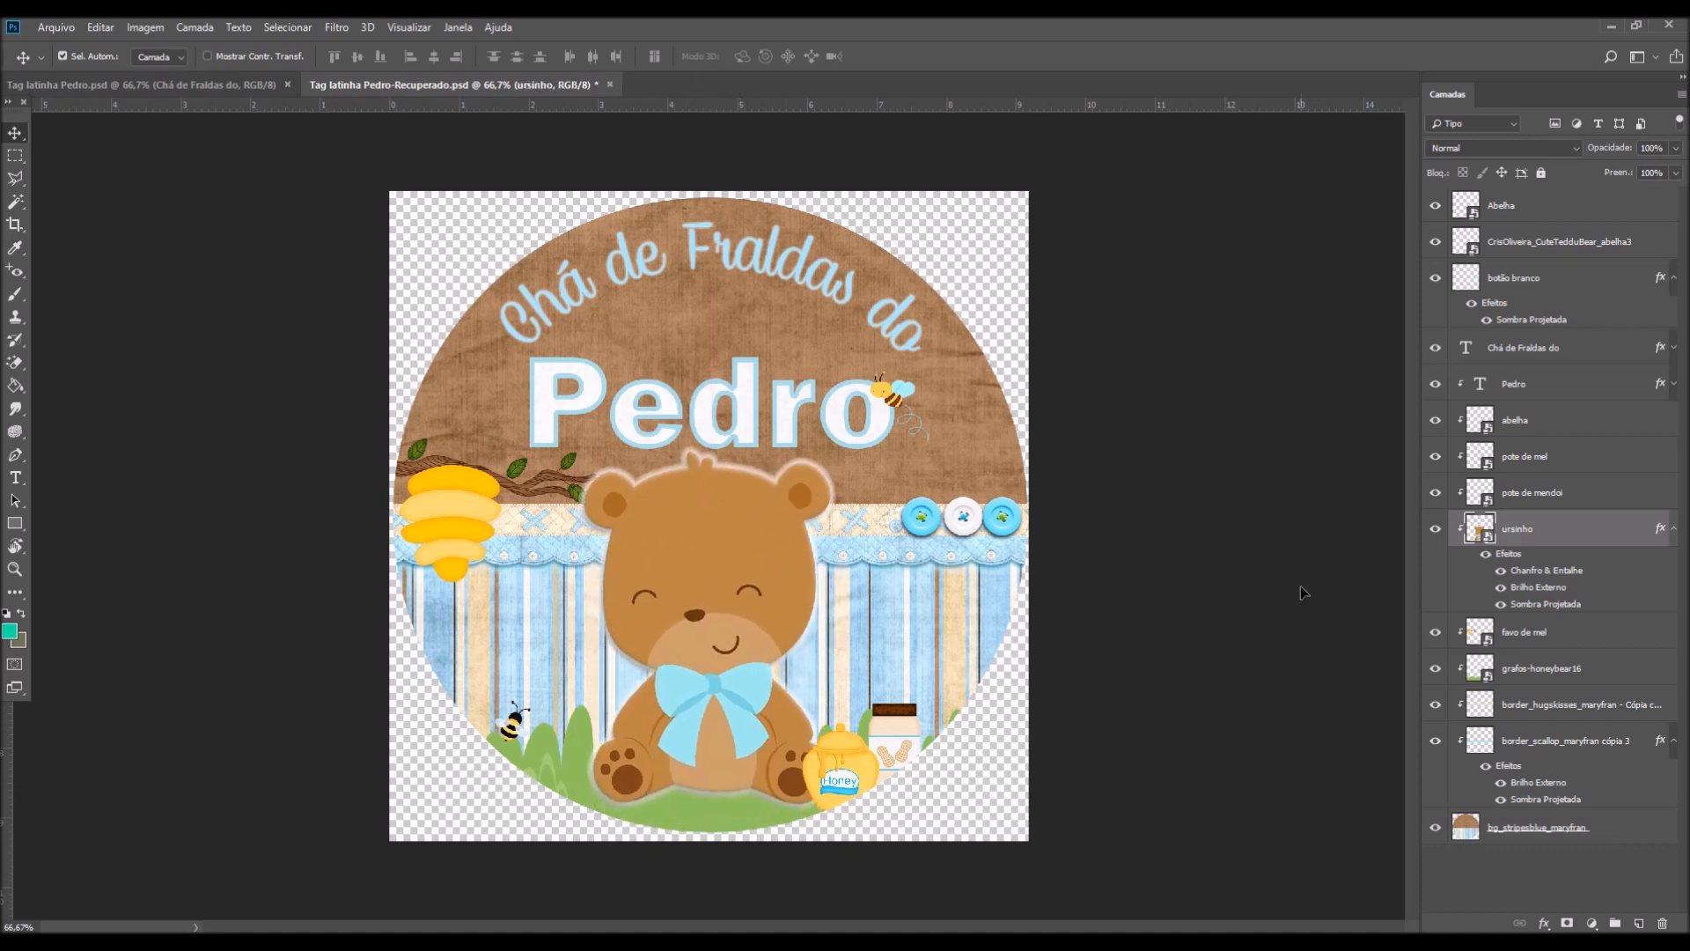
{"action": "double_click", "coordinate": [1531, 589]}
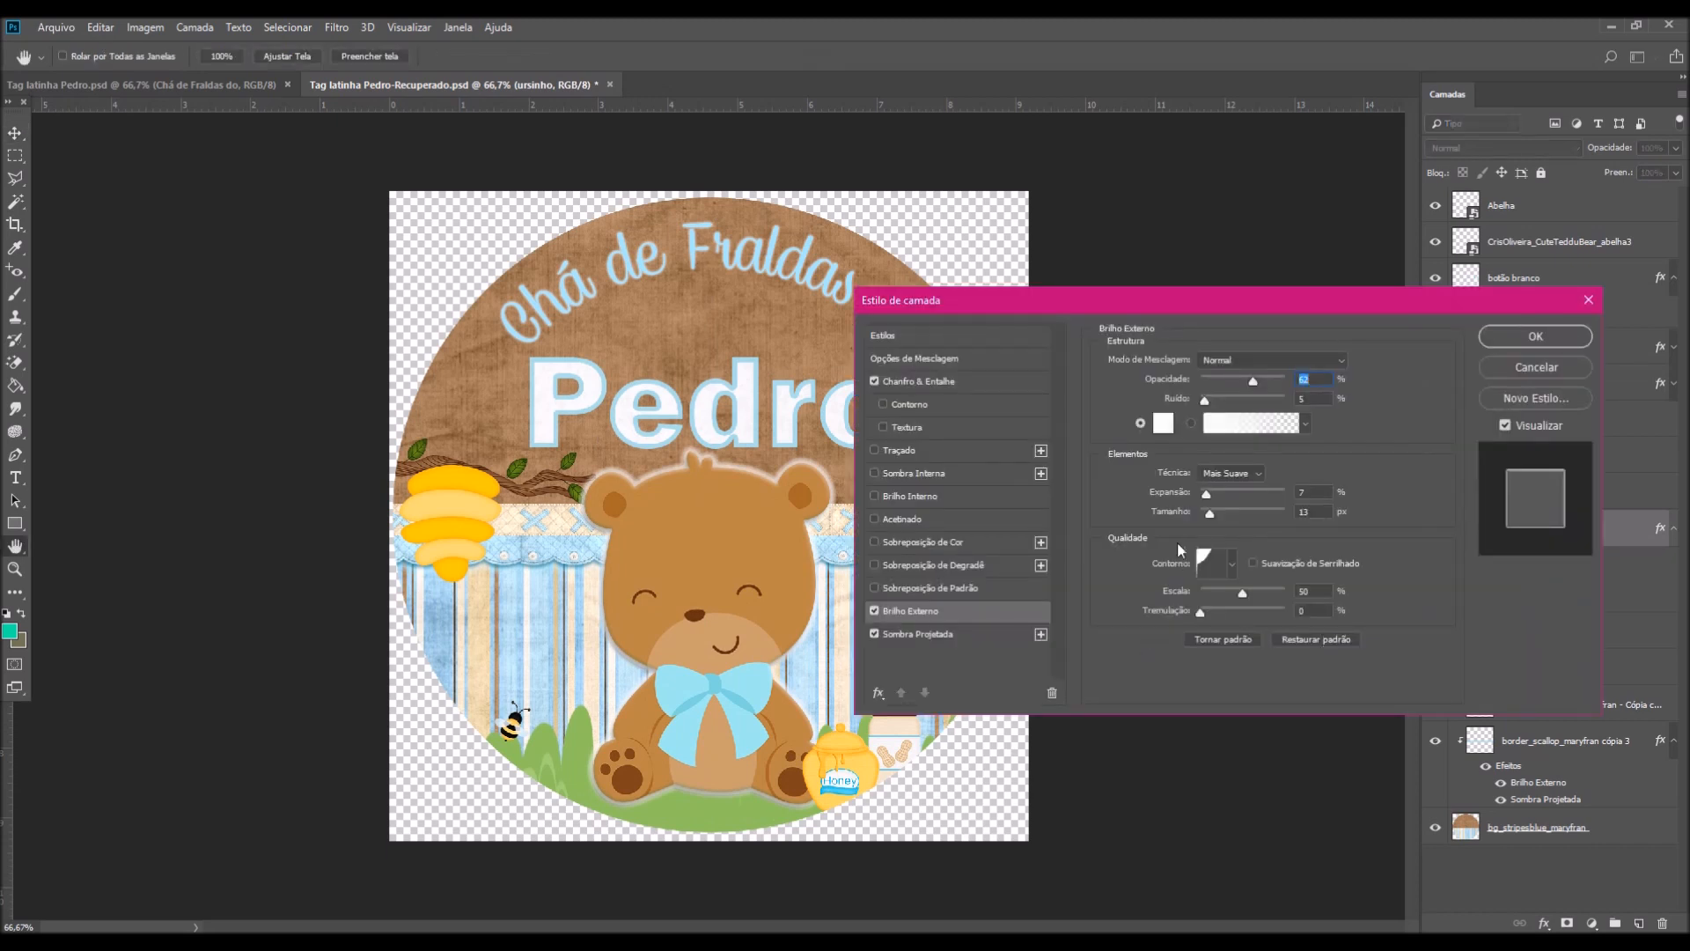
{"action": "mouse_move", "coordinate": [1211, 497]}
{"action": "left_mouse_down"}
{"action": "mouse_move", "coordinate": [1233, 498]}
{"action": "mouse_move", "coordinate": [1221, 522]}
{"action": "left_mouse_up"}
{"action": "left_click", "coordinate": [1163, 424]}
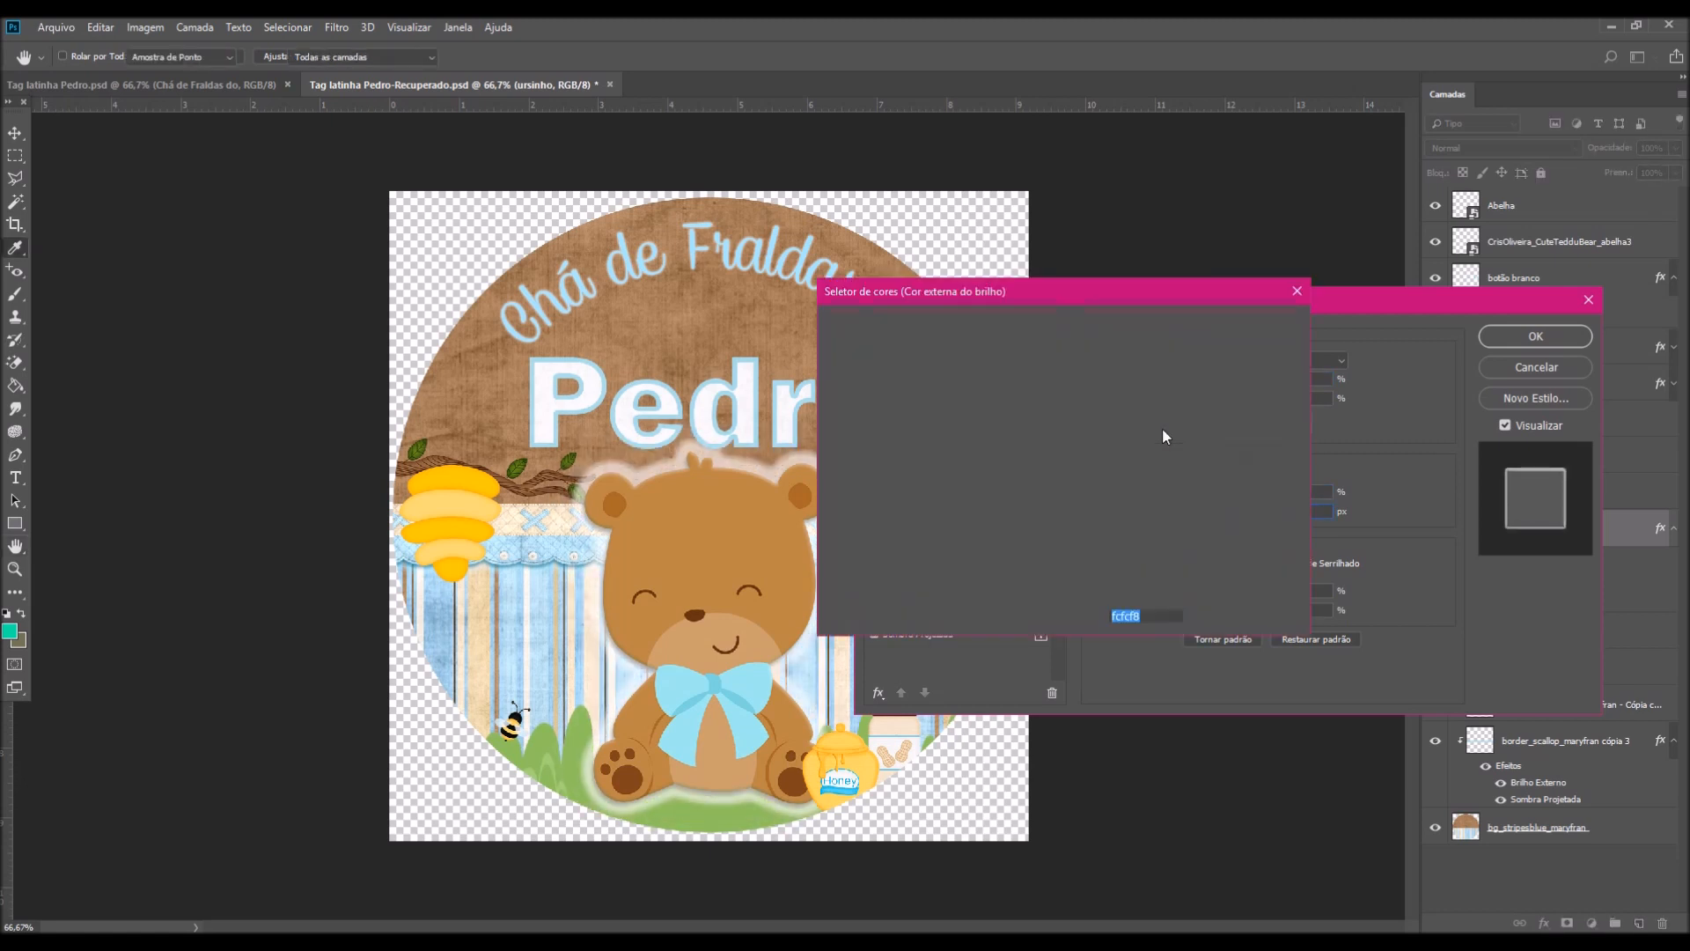
{"action": "left_click", "coordinate": [1043, 345]}
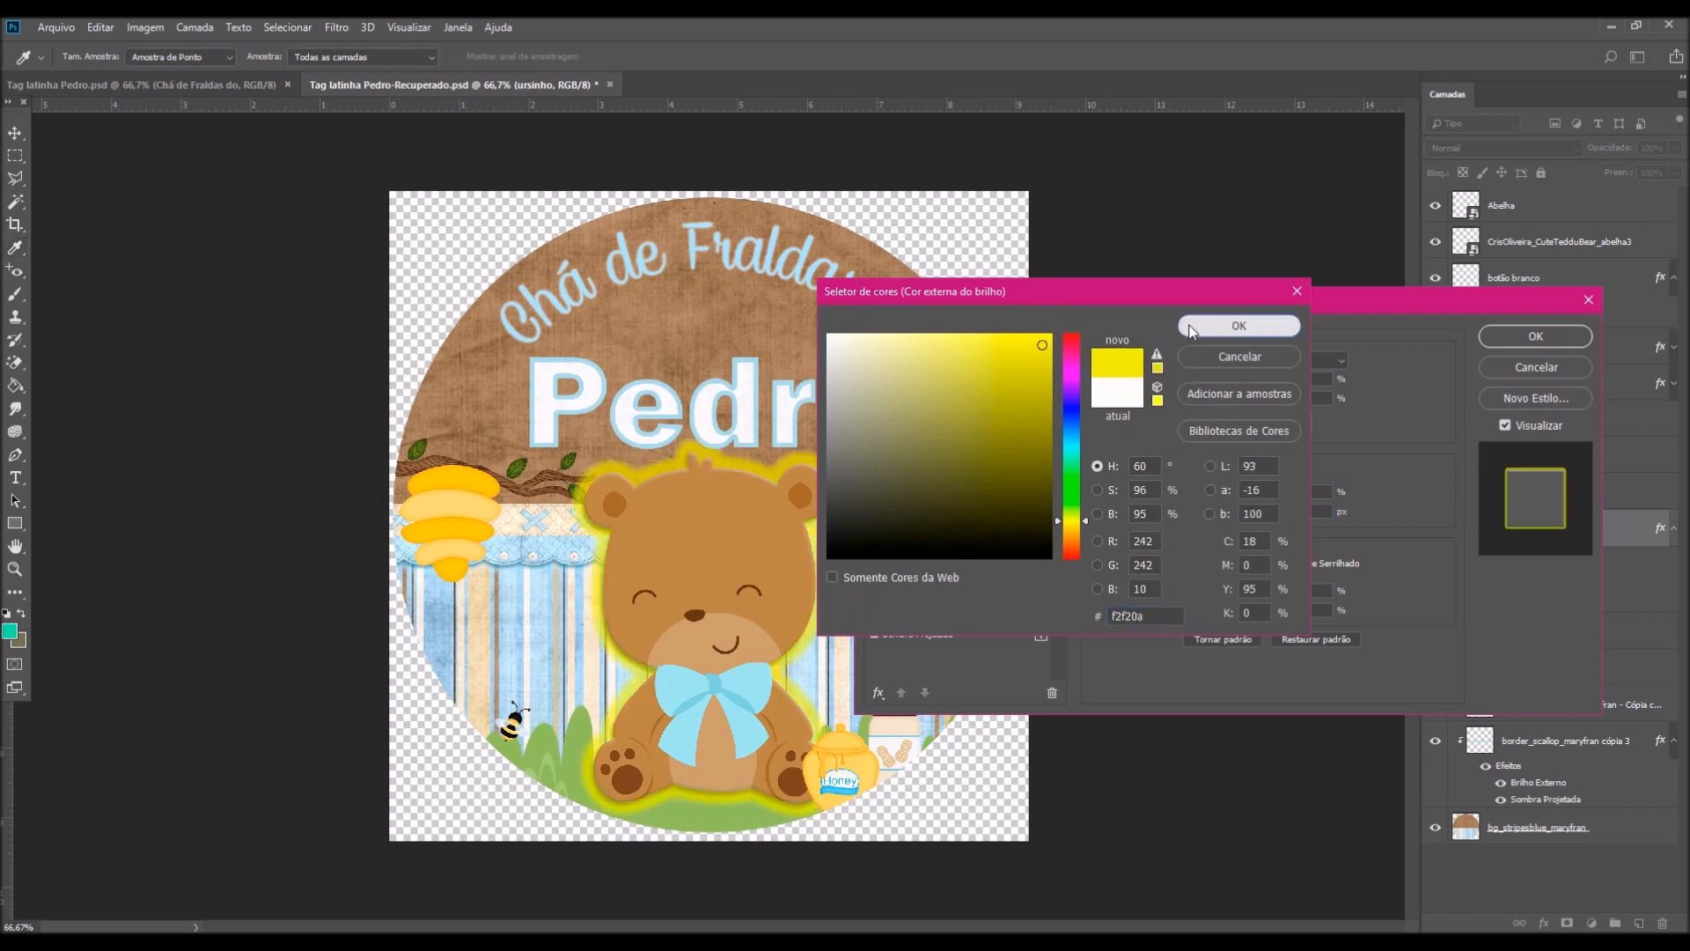
{"action": "left_click", "coordinate": [1237, 325]}
{"action": "left_click", "coordinate": [1514, 336]}
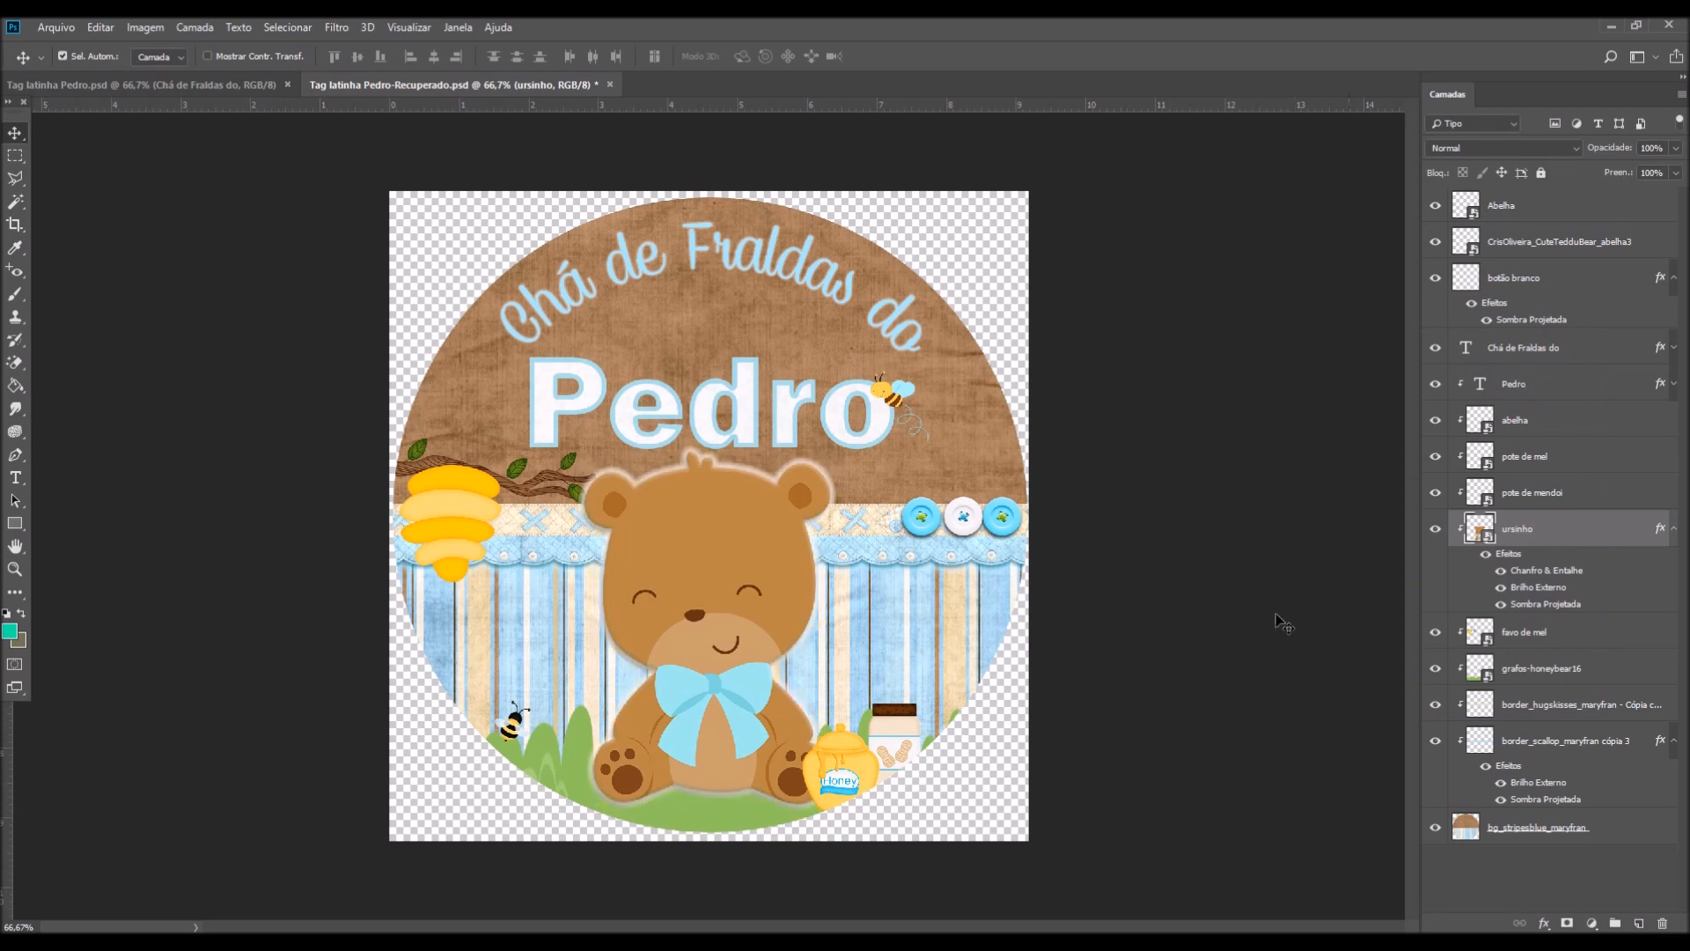
{"action": "left_click_drag", "start_coordinate": [718, 675], "coordinate": [709, 685]}
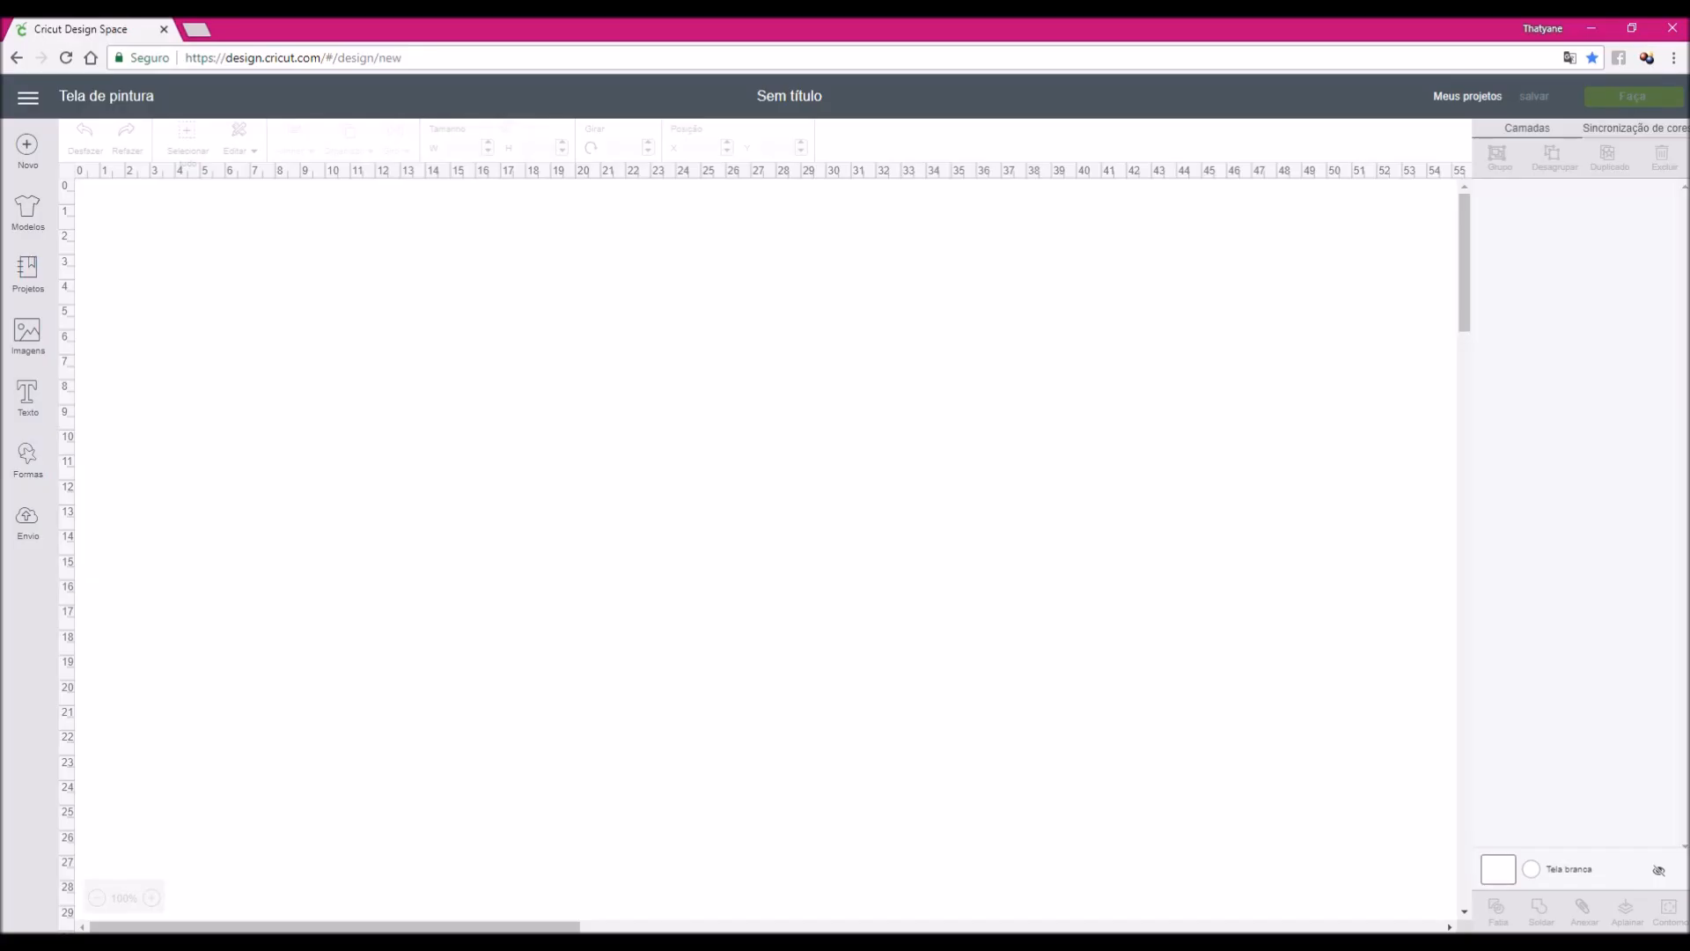
Switch to Cricut Design Space, show the page in its original English, and translate it back to Portuguese
{"action": "left_click_drag", "start_coordinate": [1459, 307], "coordinate": [1466, 265]}
{"action": "key", "text": "alt+Tab"}
{"action": "left_click", "coordinate": [1569, 58]}
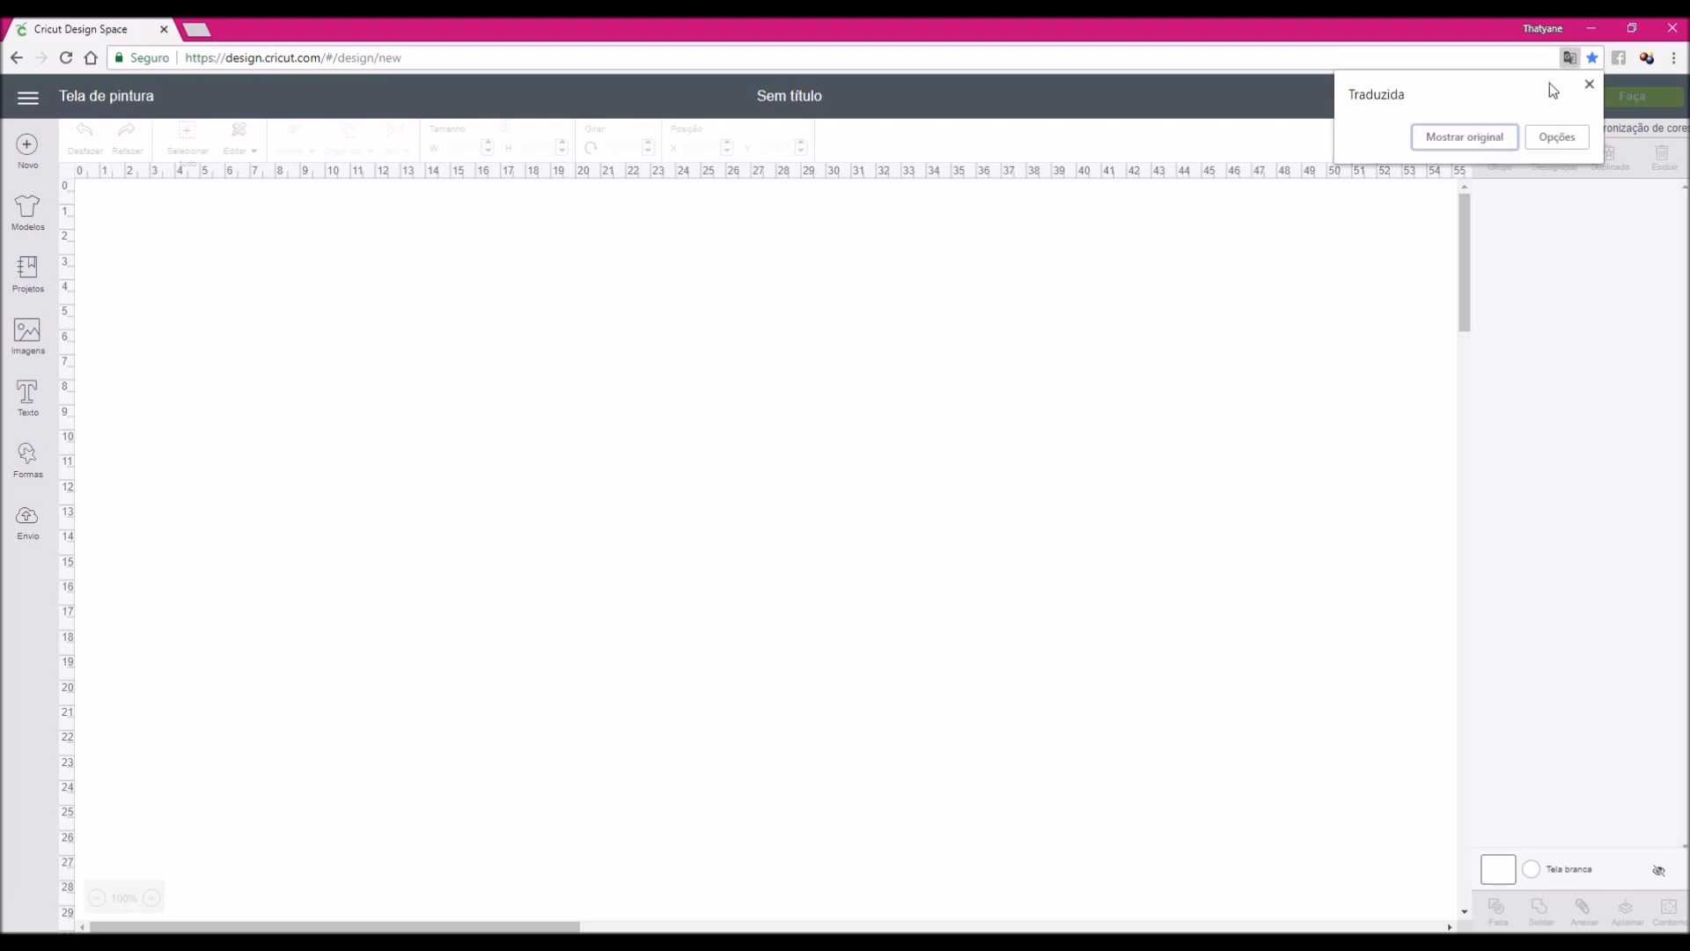
{"action": "left_click", "coordinate": [1505, 139]}
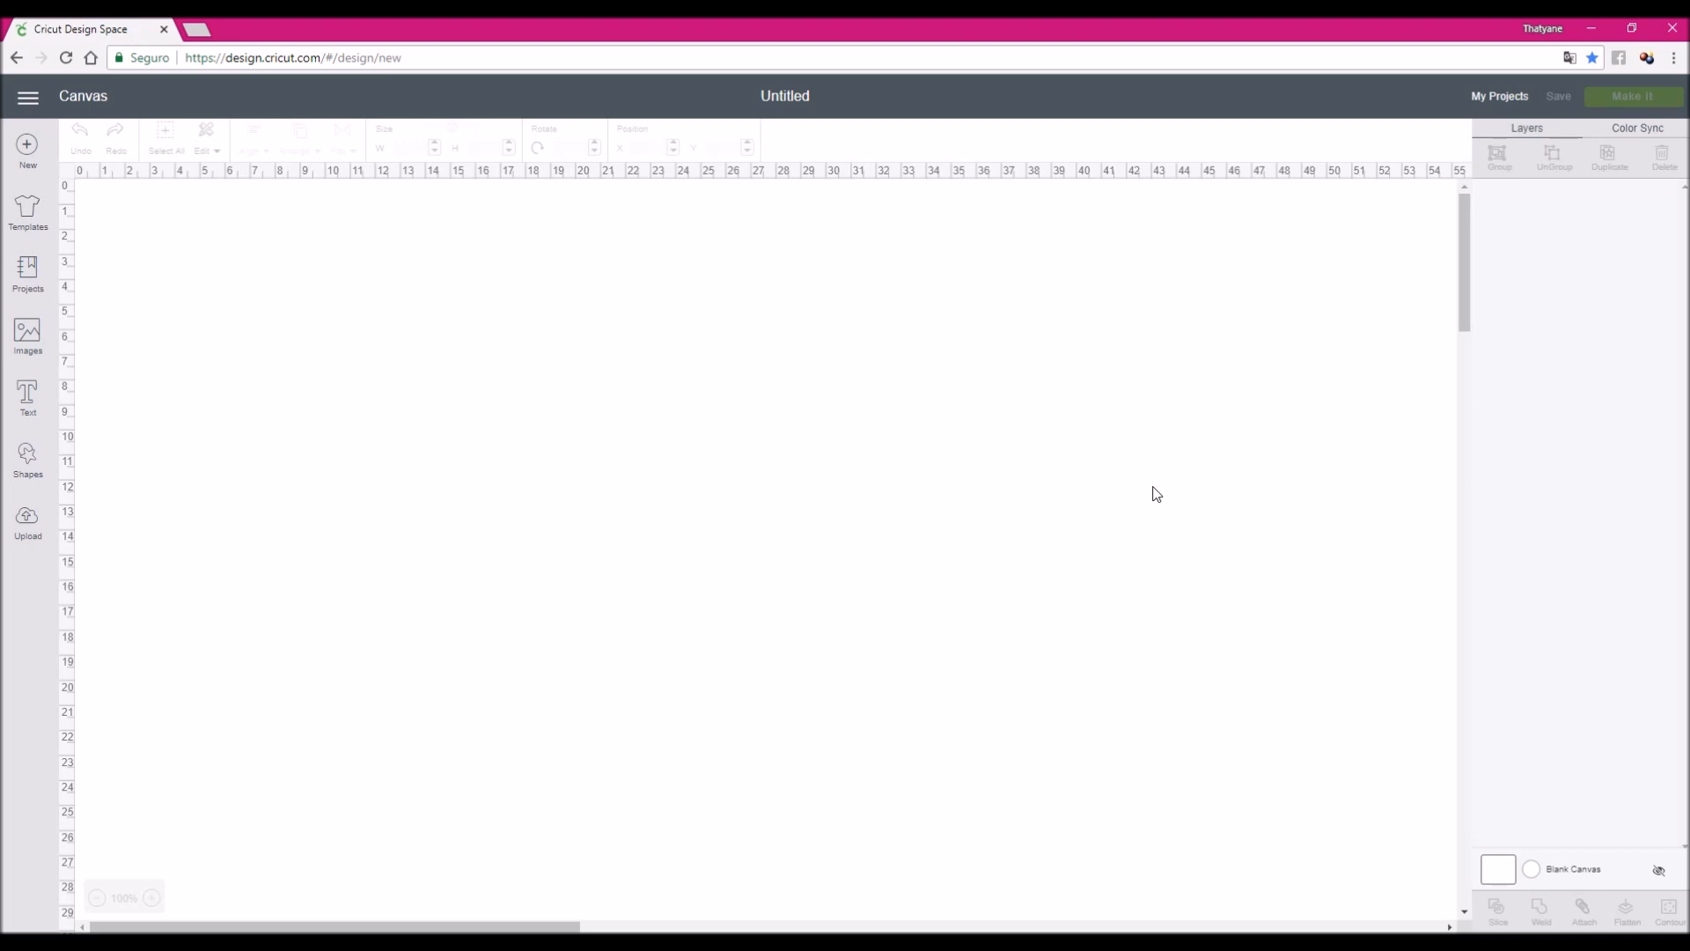
{"action": "left_click", "coordinate": [1572, 61]}
{"action": "left_click", "coordinate": [1481, 158]}
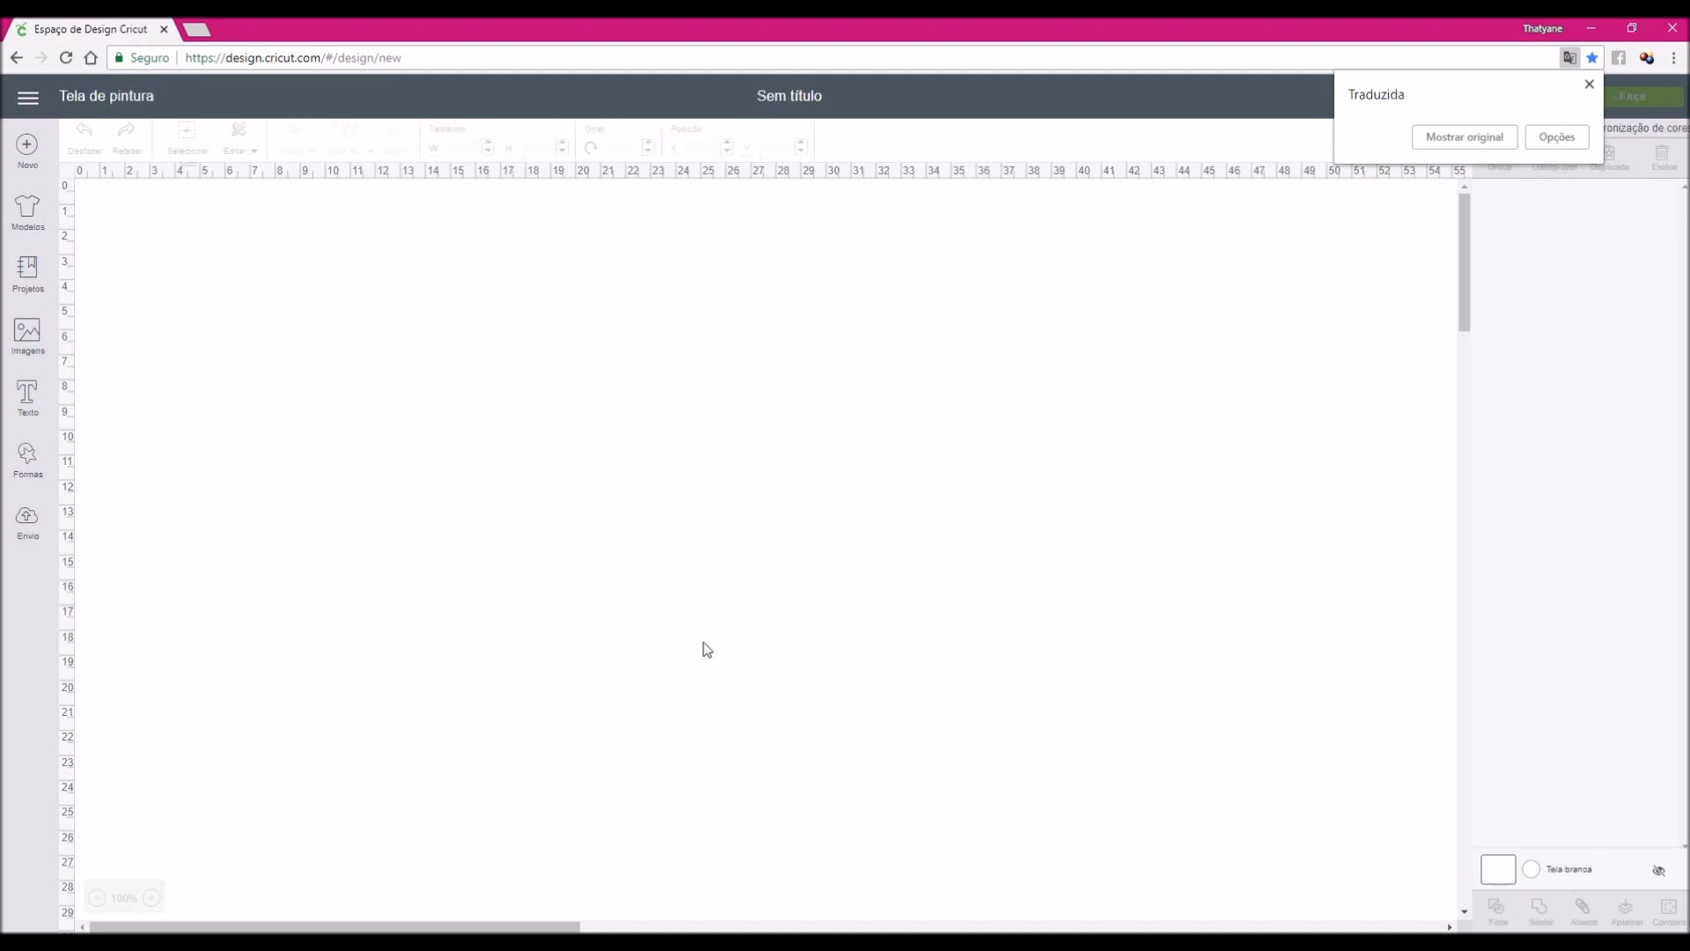
Open the upload page and look at the file browser for image uploads without choosing a file
{"action": "left_click", "coordinate": [30, 538]}
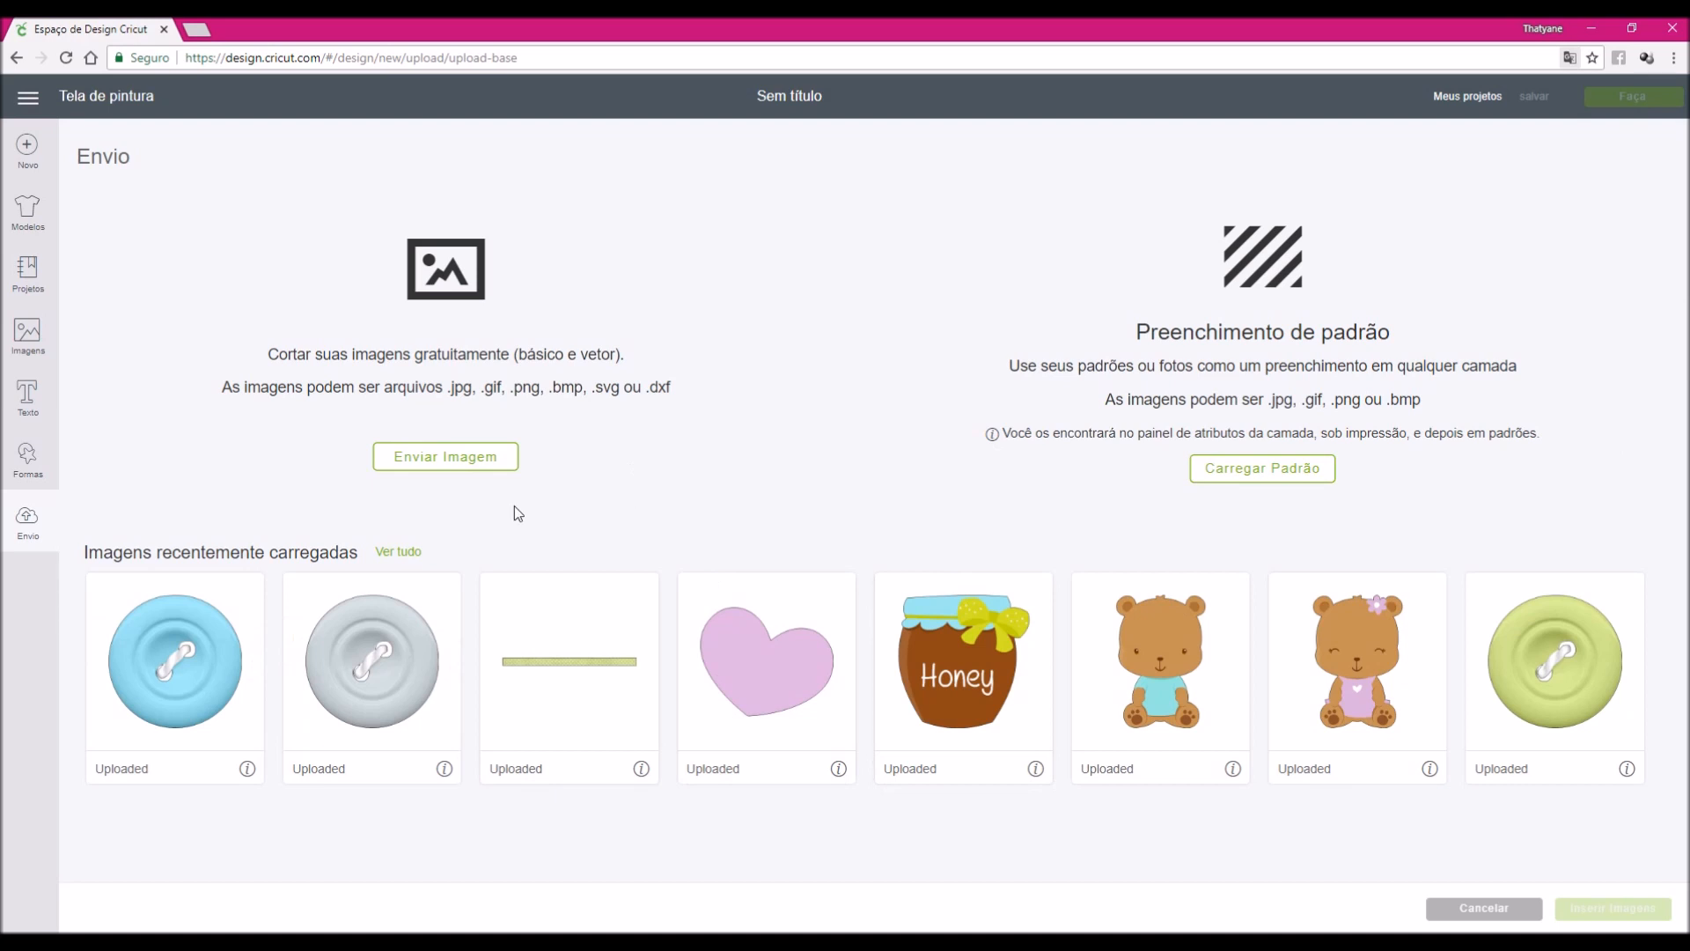
{"action": "left_click", "coordinate": [471, 459]}
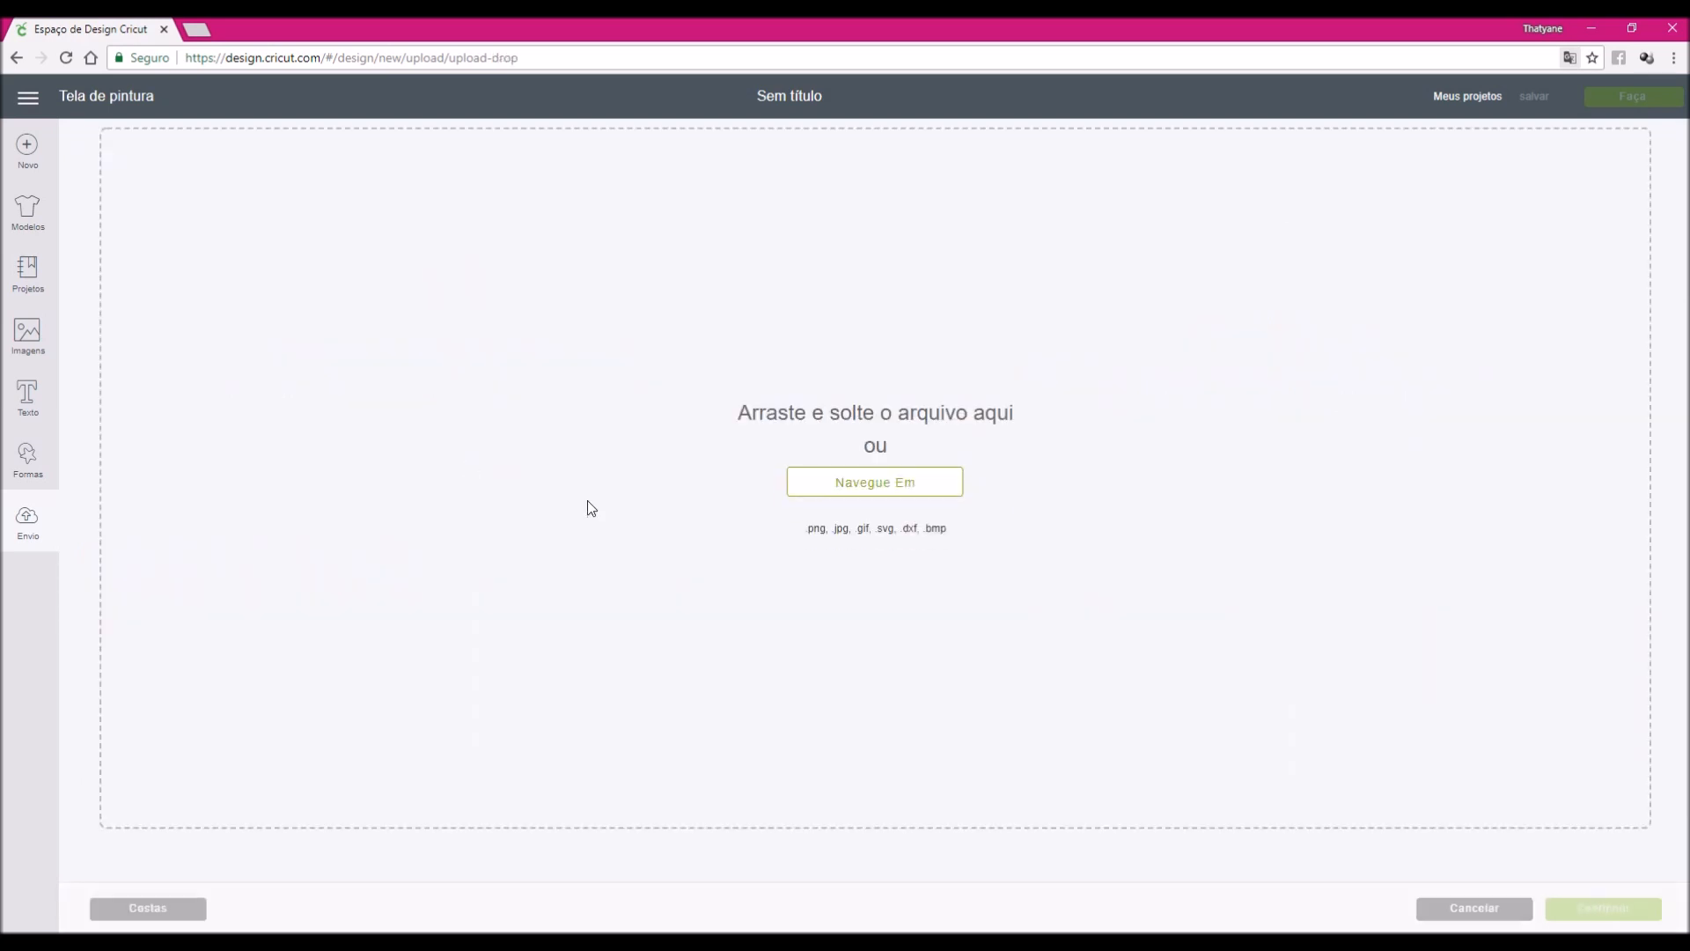
{"action": "left_click", "coordinate": [873, 487]}
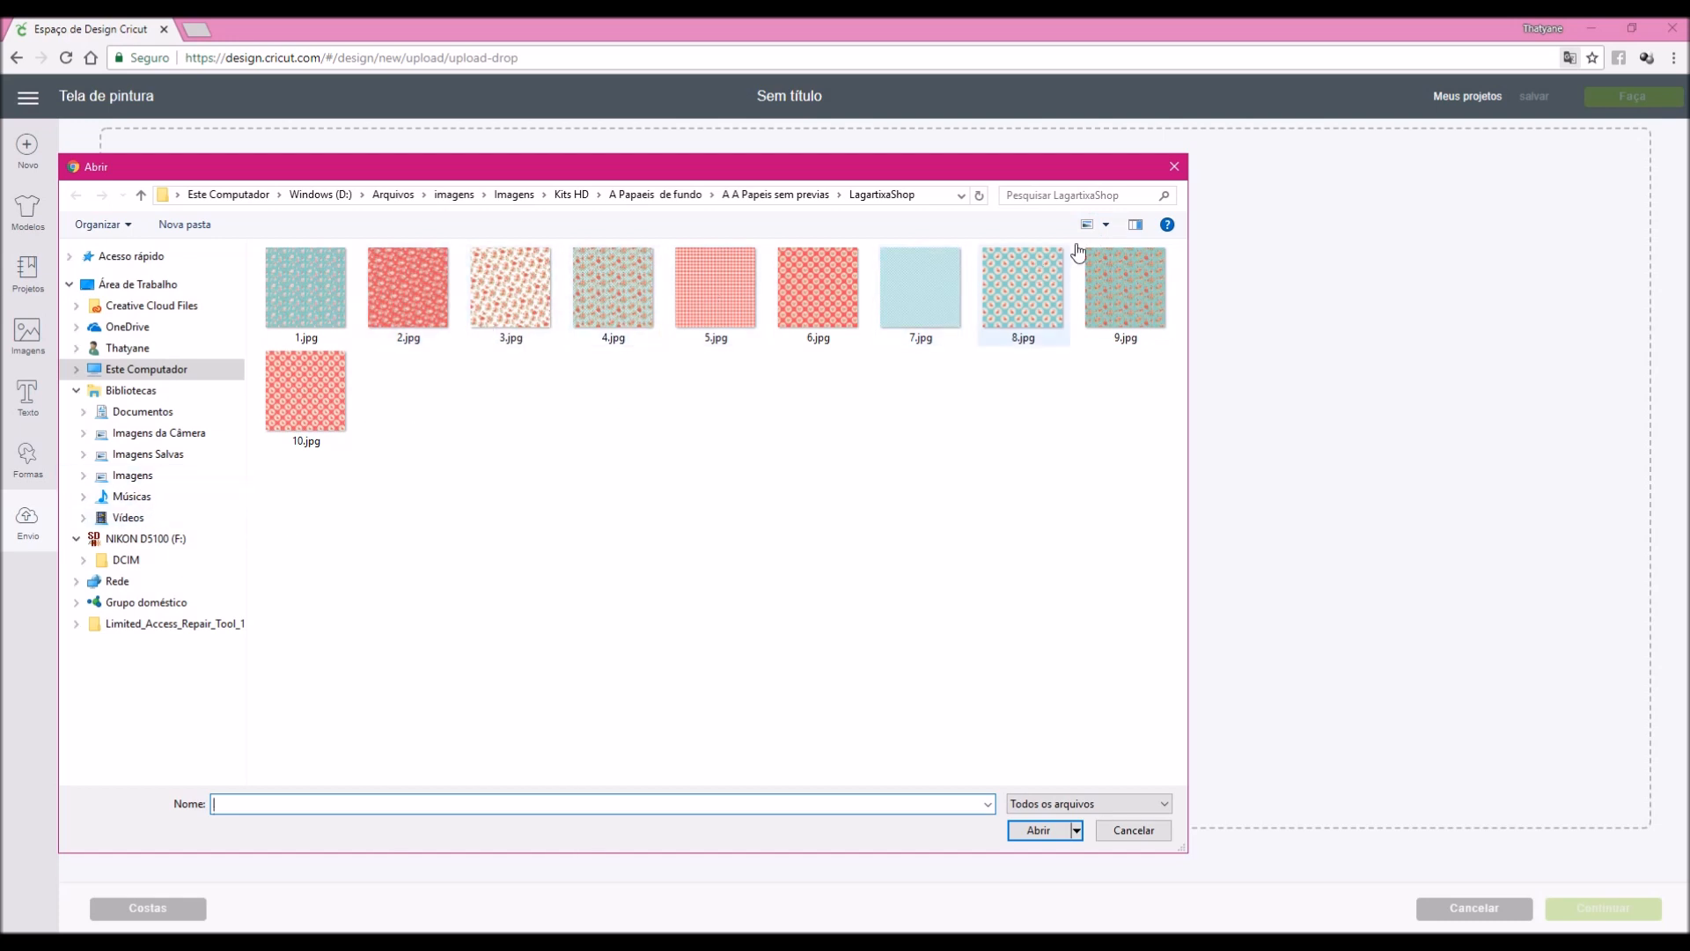
{"action": "left_click", "coordinate": [1174, 167]}
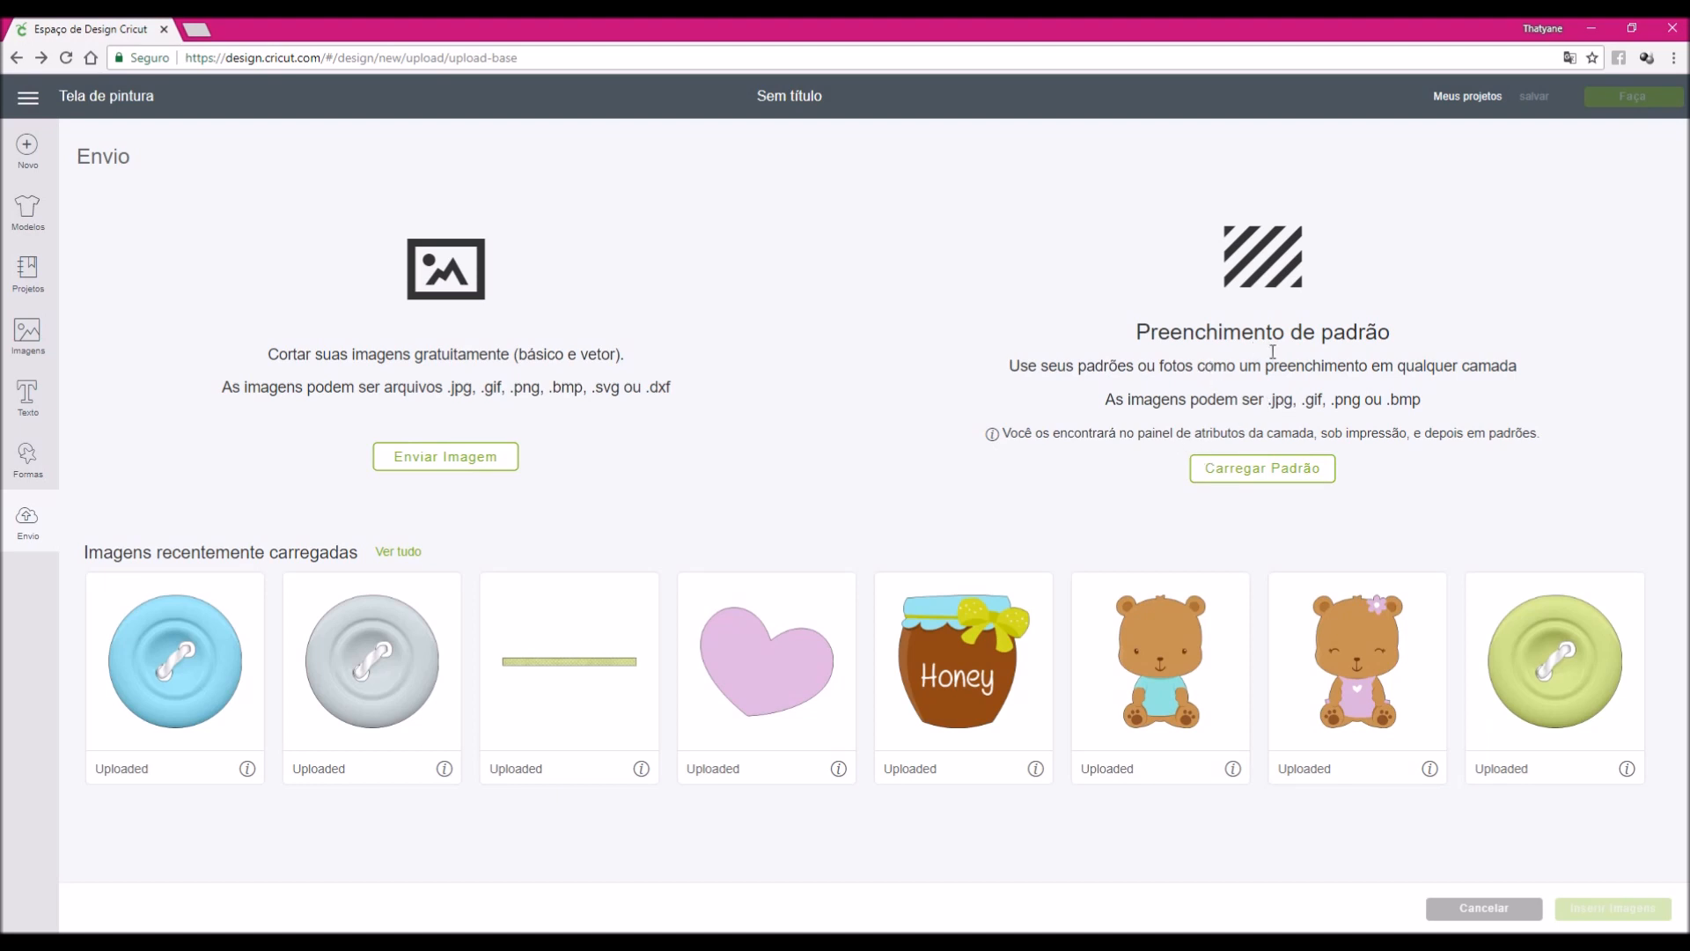
Load 10.jpg from the LagartixaShop folder as a pattern fill
{"action": "left_click", "coordinate": [1269, 475]}
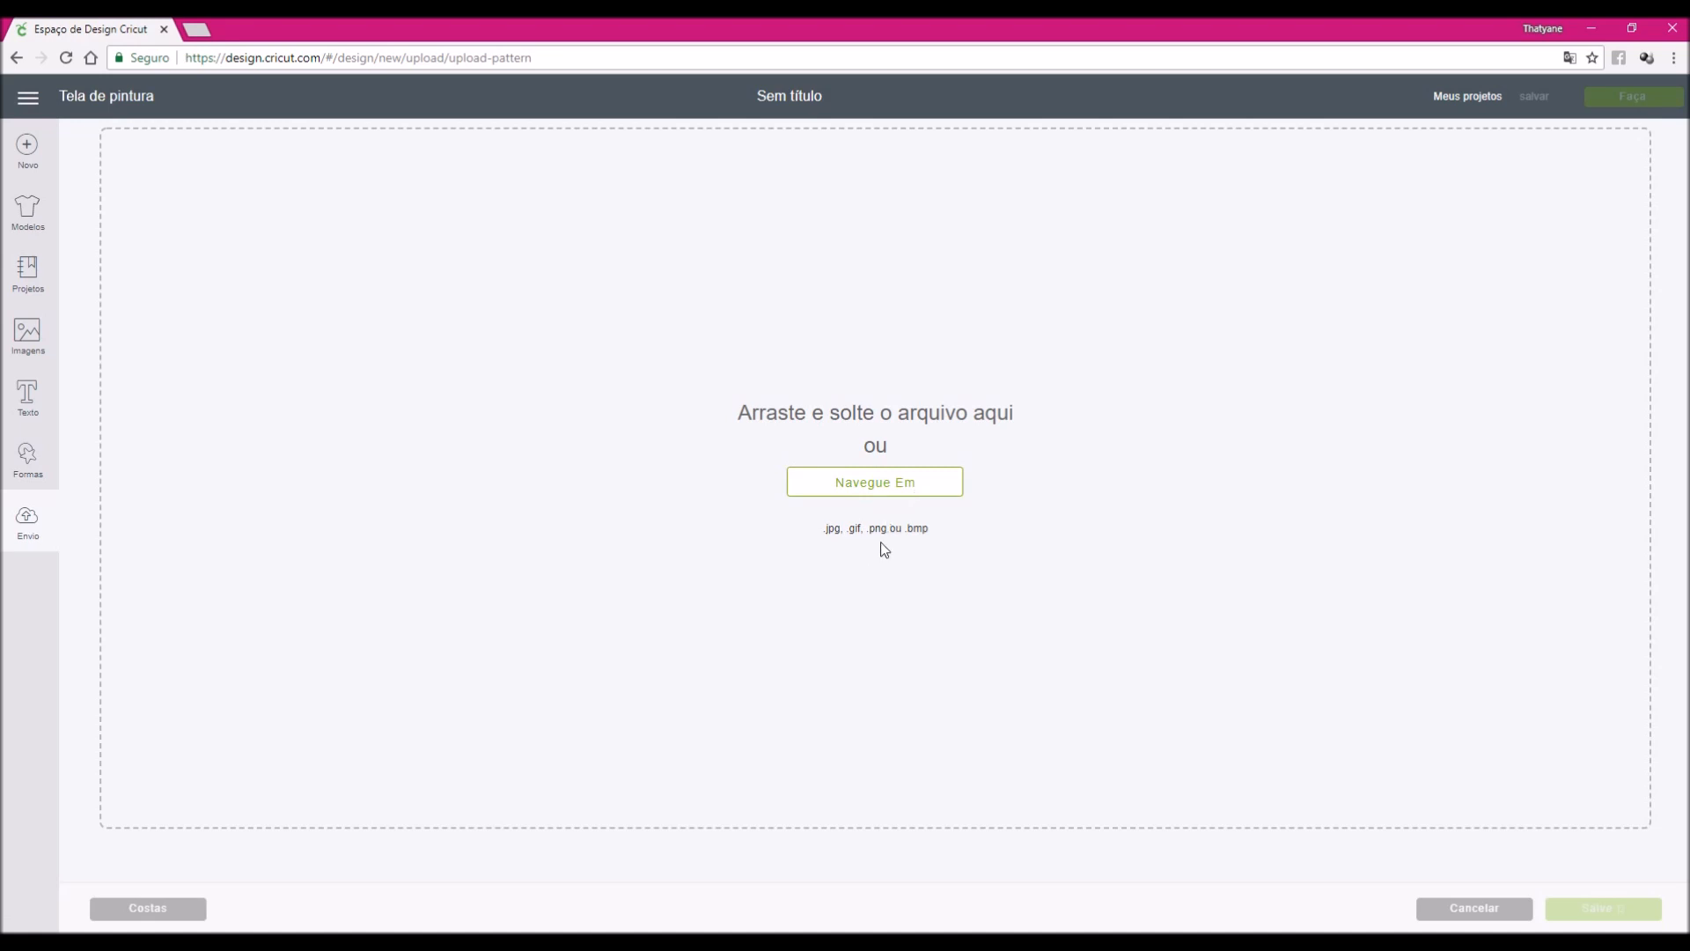
{"action": "left_click", "coordinate": [926, 489]}
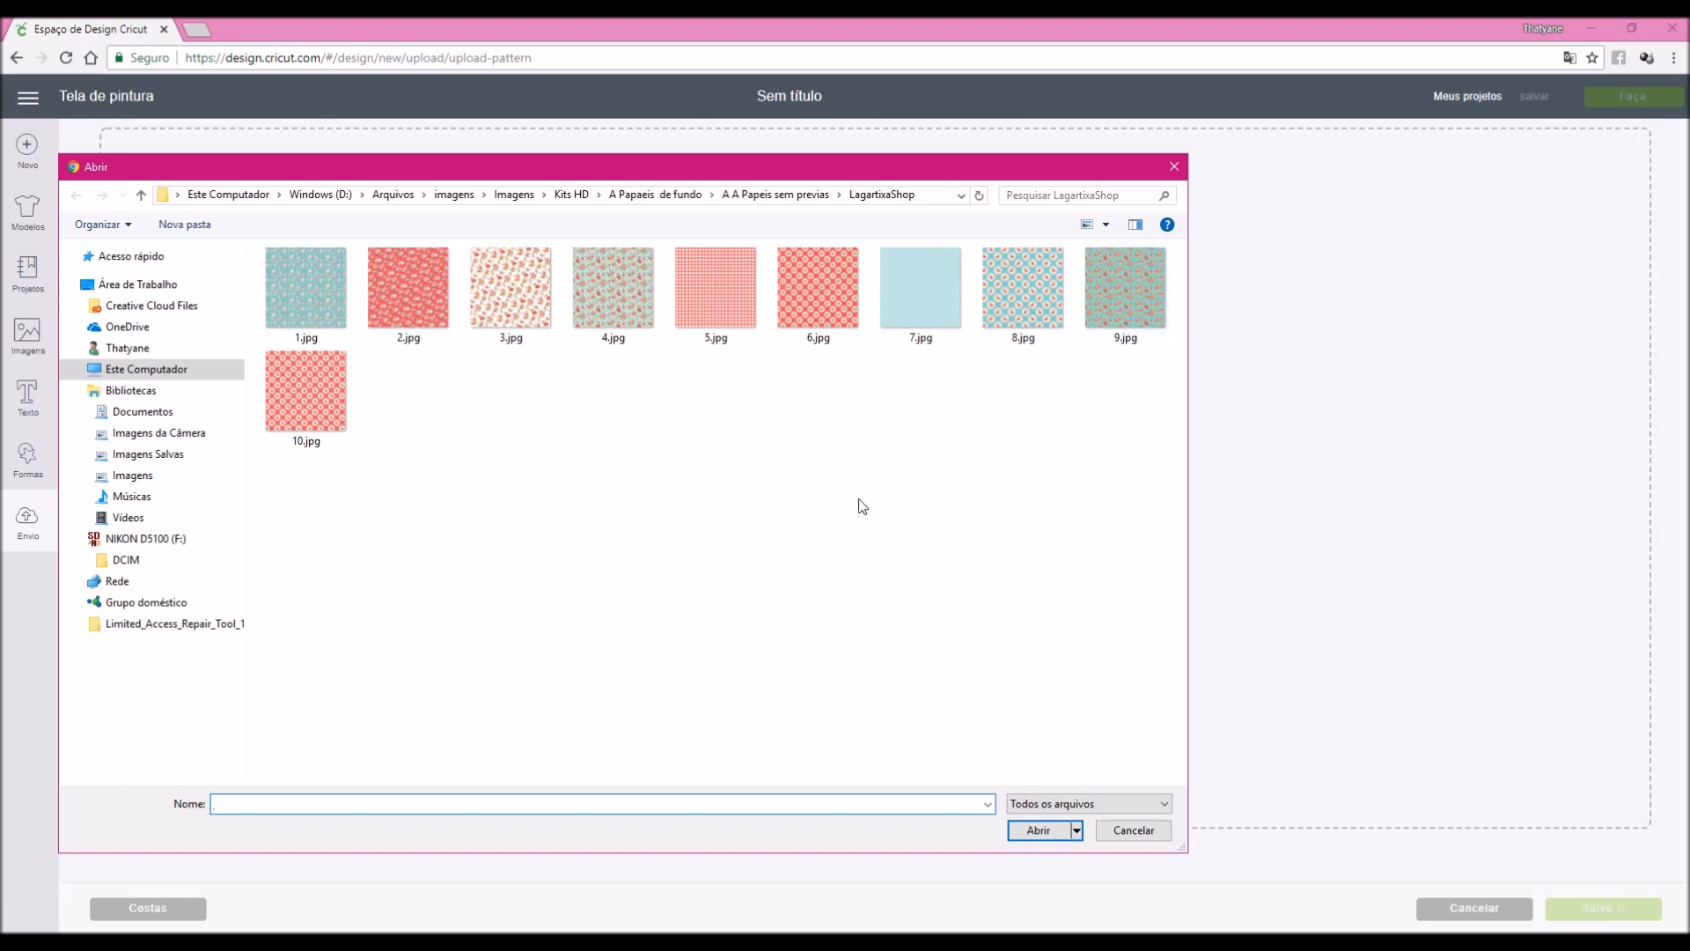
{"action": "left_click", "coordinate": [298, 422]}
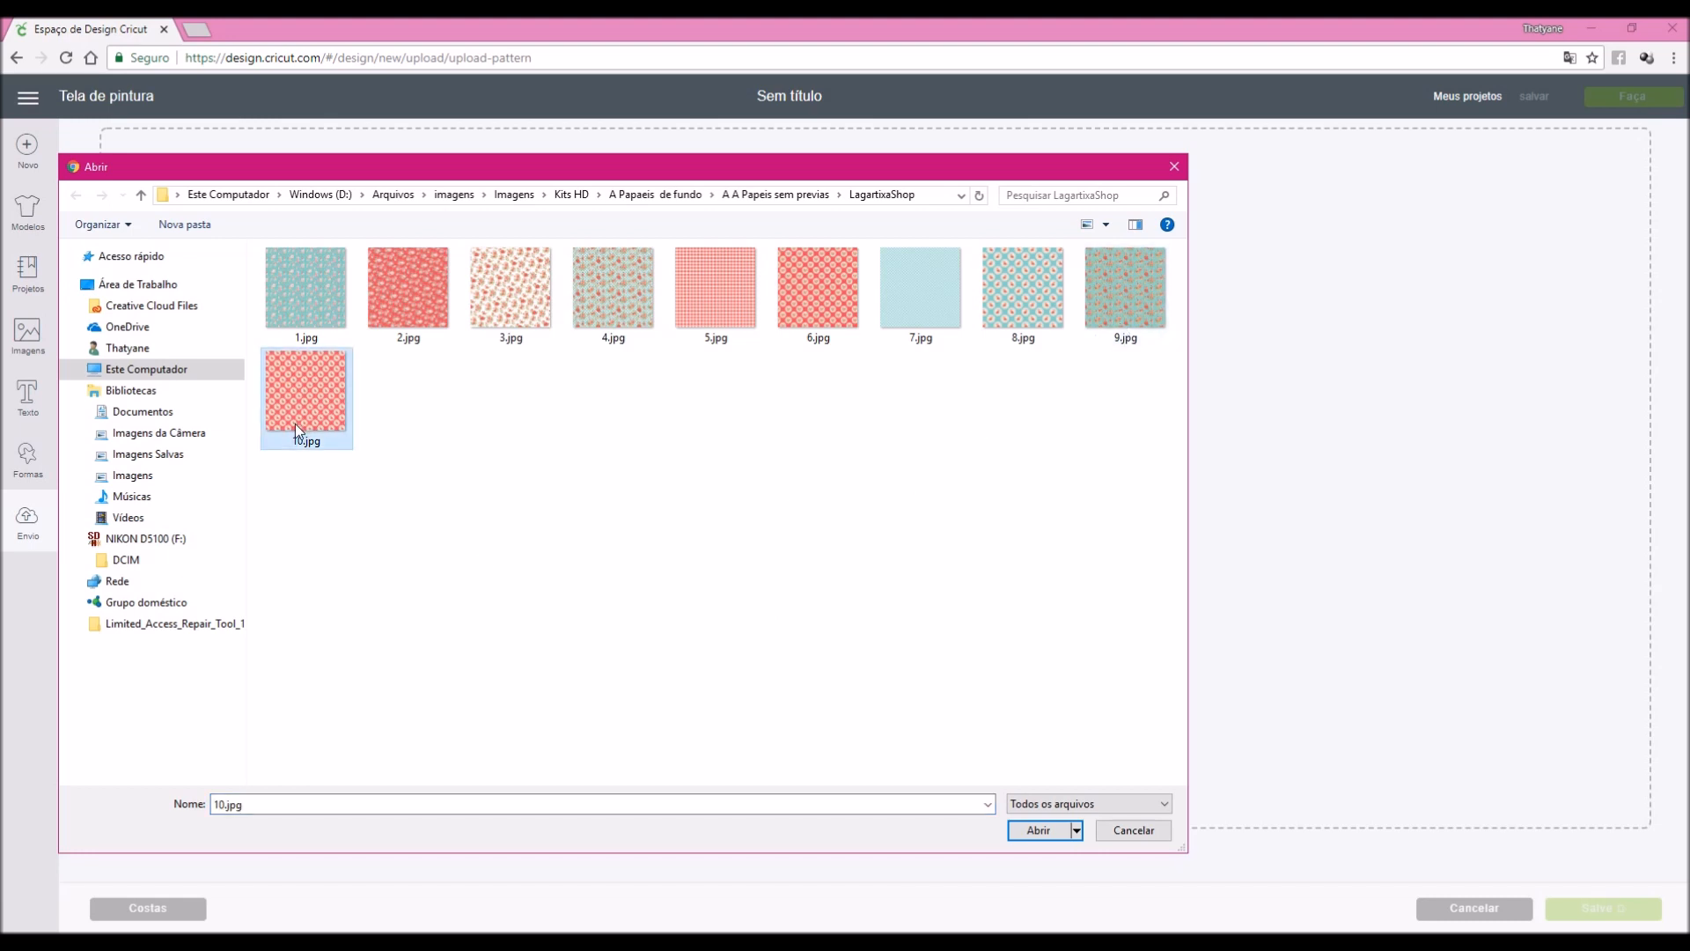
{"action": "left_click", "coordinate": [1044, 832]}
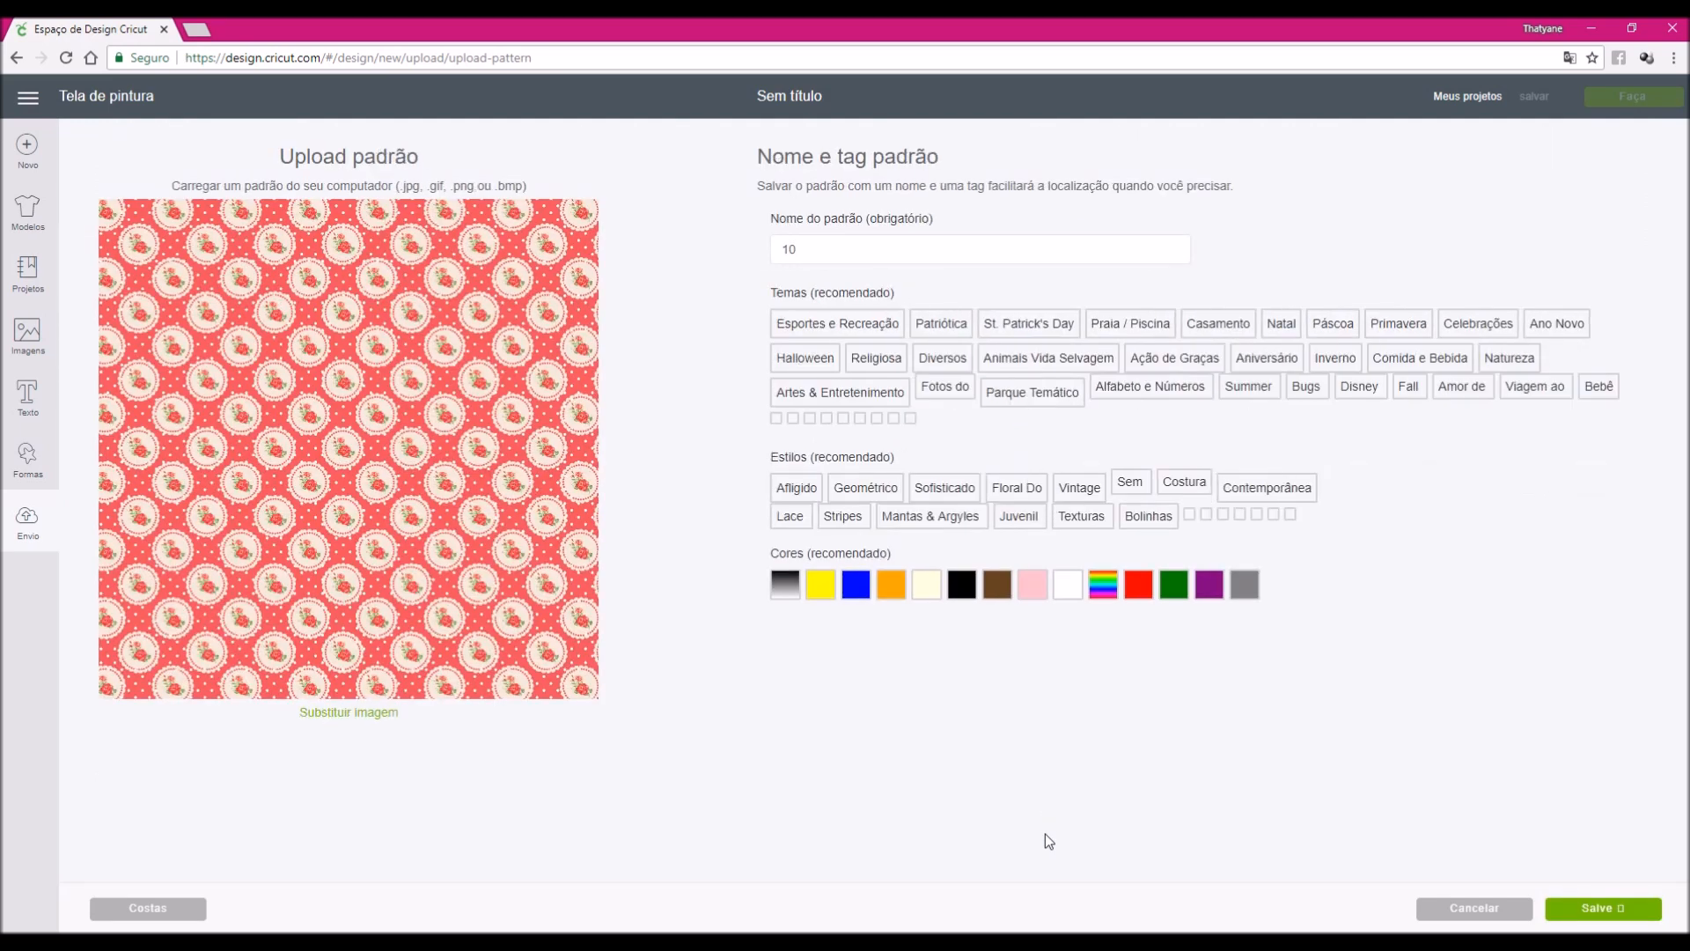
Name the uploaded pattern "Fundo rosa" and save it
{"action": "left_click", "coordinate": [776, 247]}
{"action": "left_click_drag", "start_coordinate": [775, 245], "coordinate": [766, 245]}
{"action": "type", "text": "Fundo"}
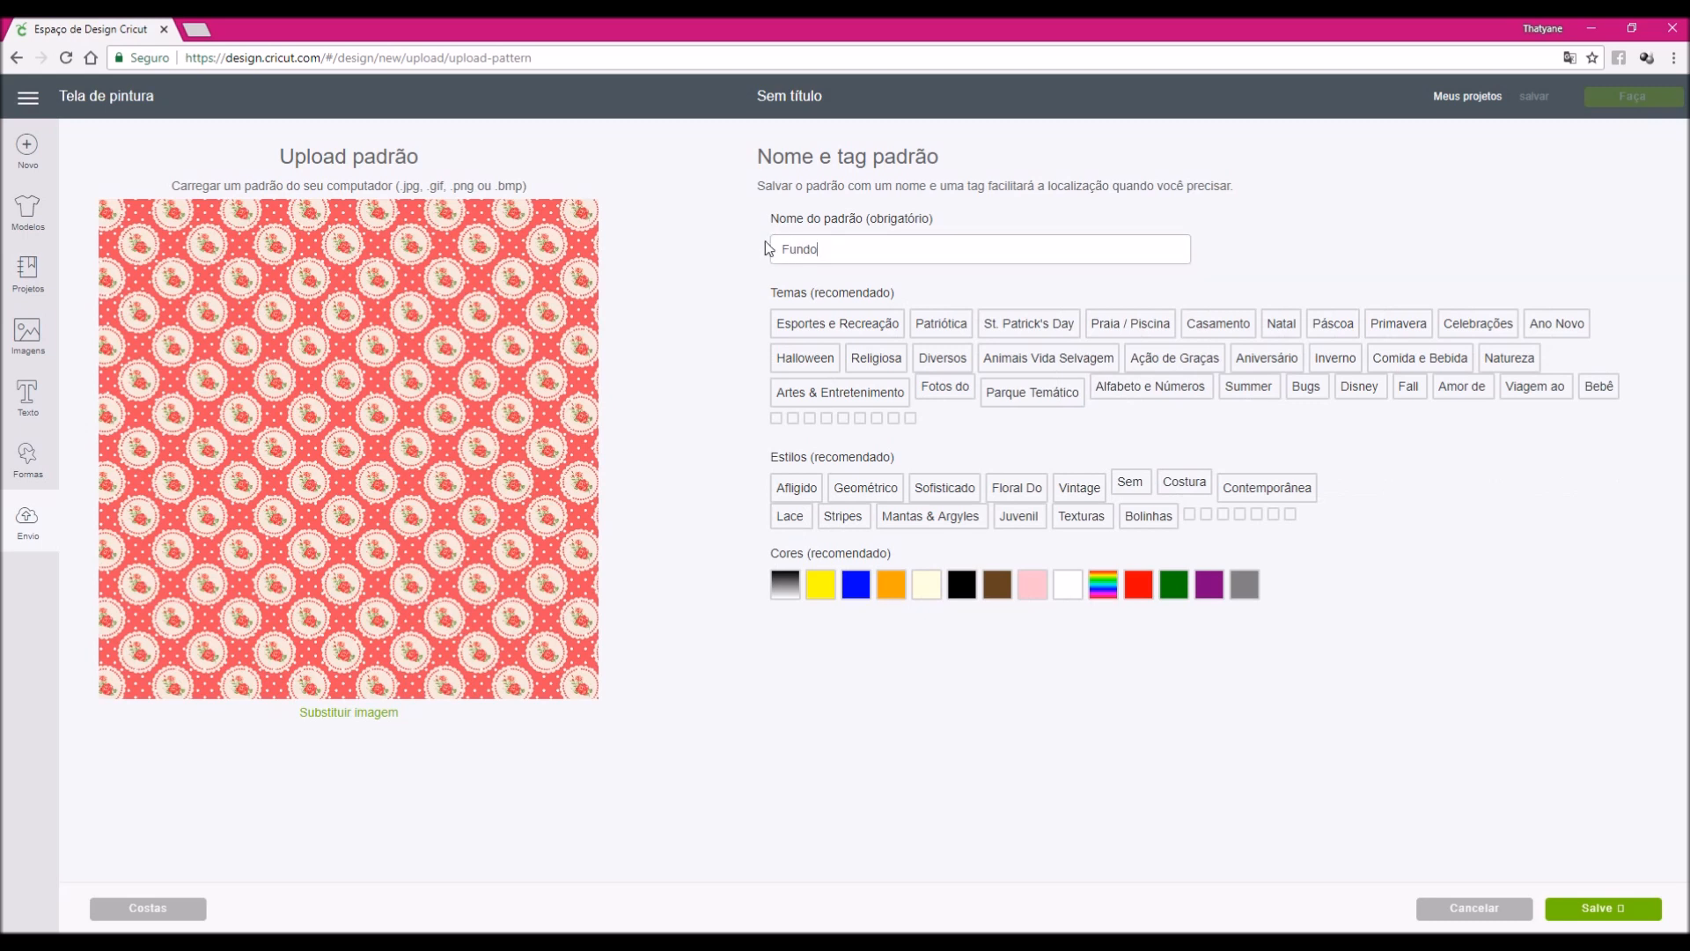
{"action": "type", "text": " rosa"}
{"action": "left_click", "coordinate": [1599, 911]}
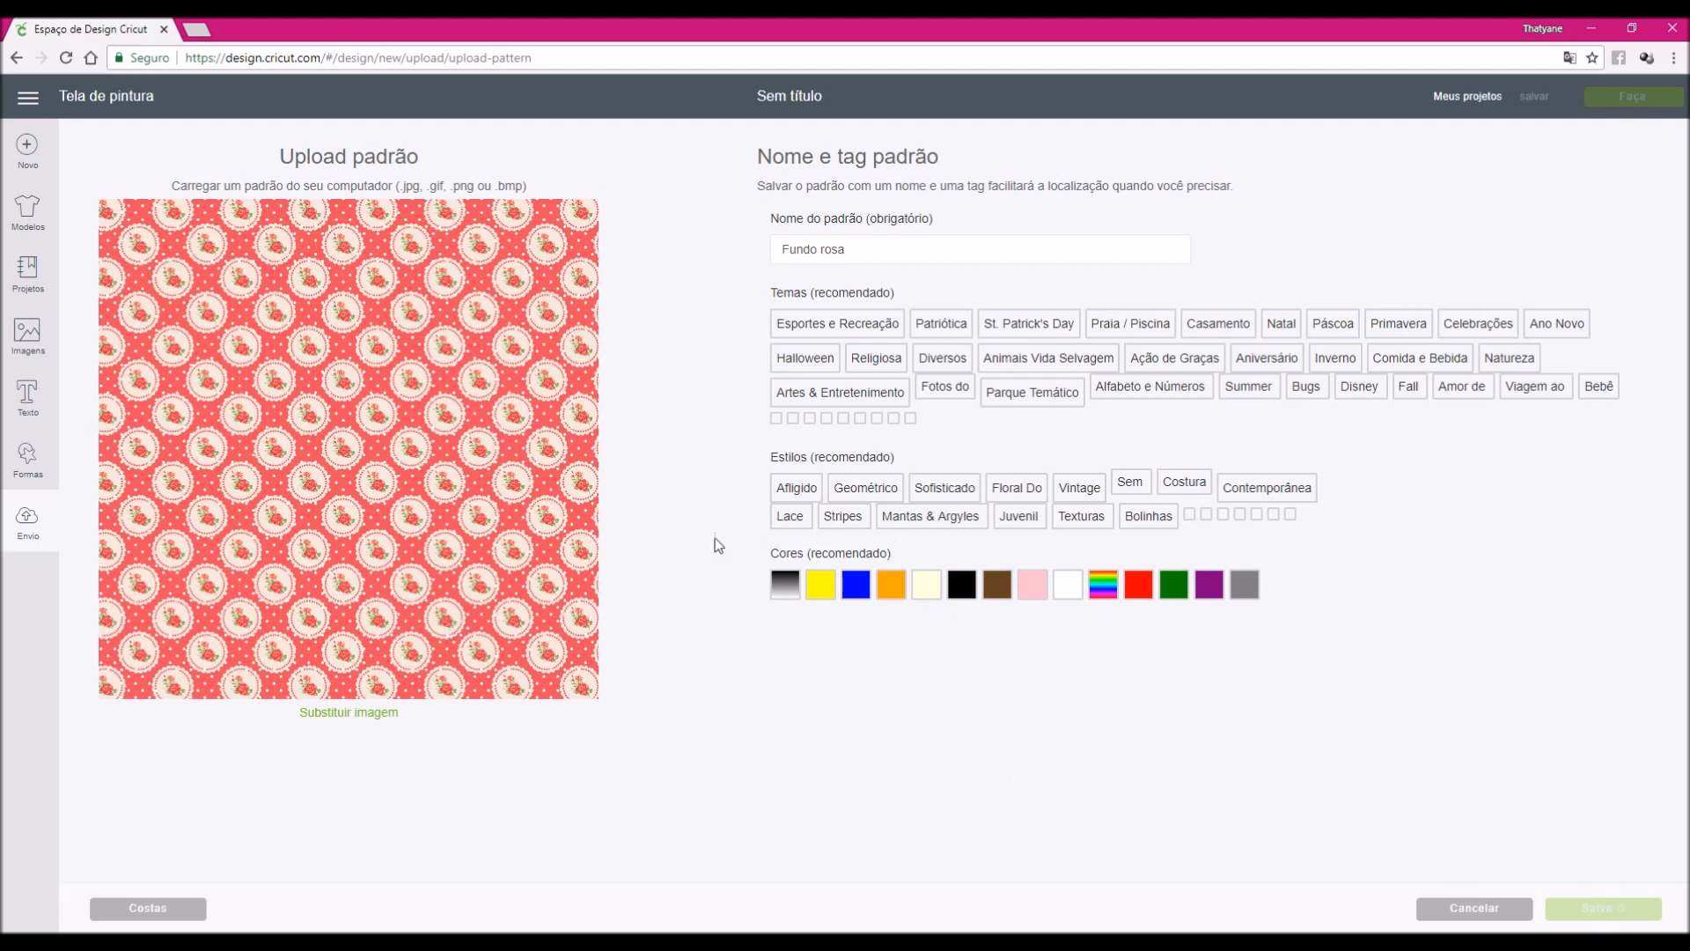
Try to upload ribbonbow_yellow_maryfran.png as an image from the Arte cricut folder in the Imagens library
{"action": "left_click", "coordinate": [51, 176]}
{"action": "left_click", "coordinate": [30, 521]}
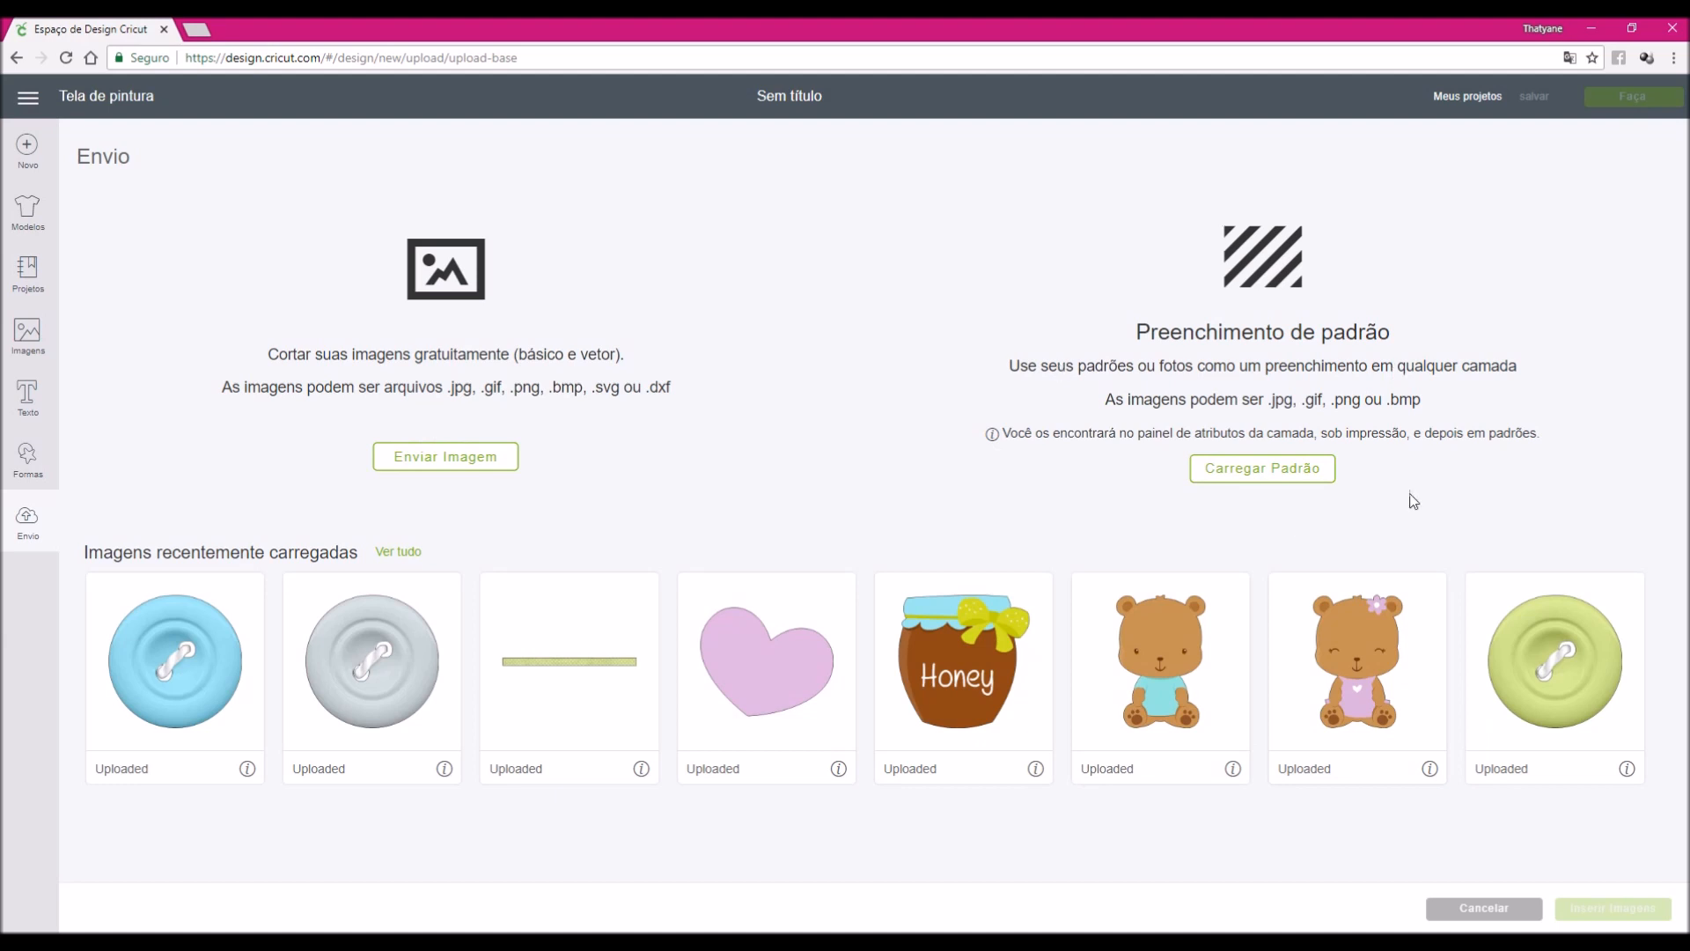
{"action": "left_click", "coordinate": [449, 475]}
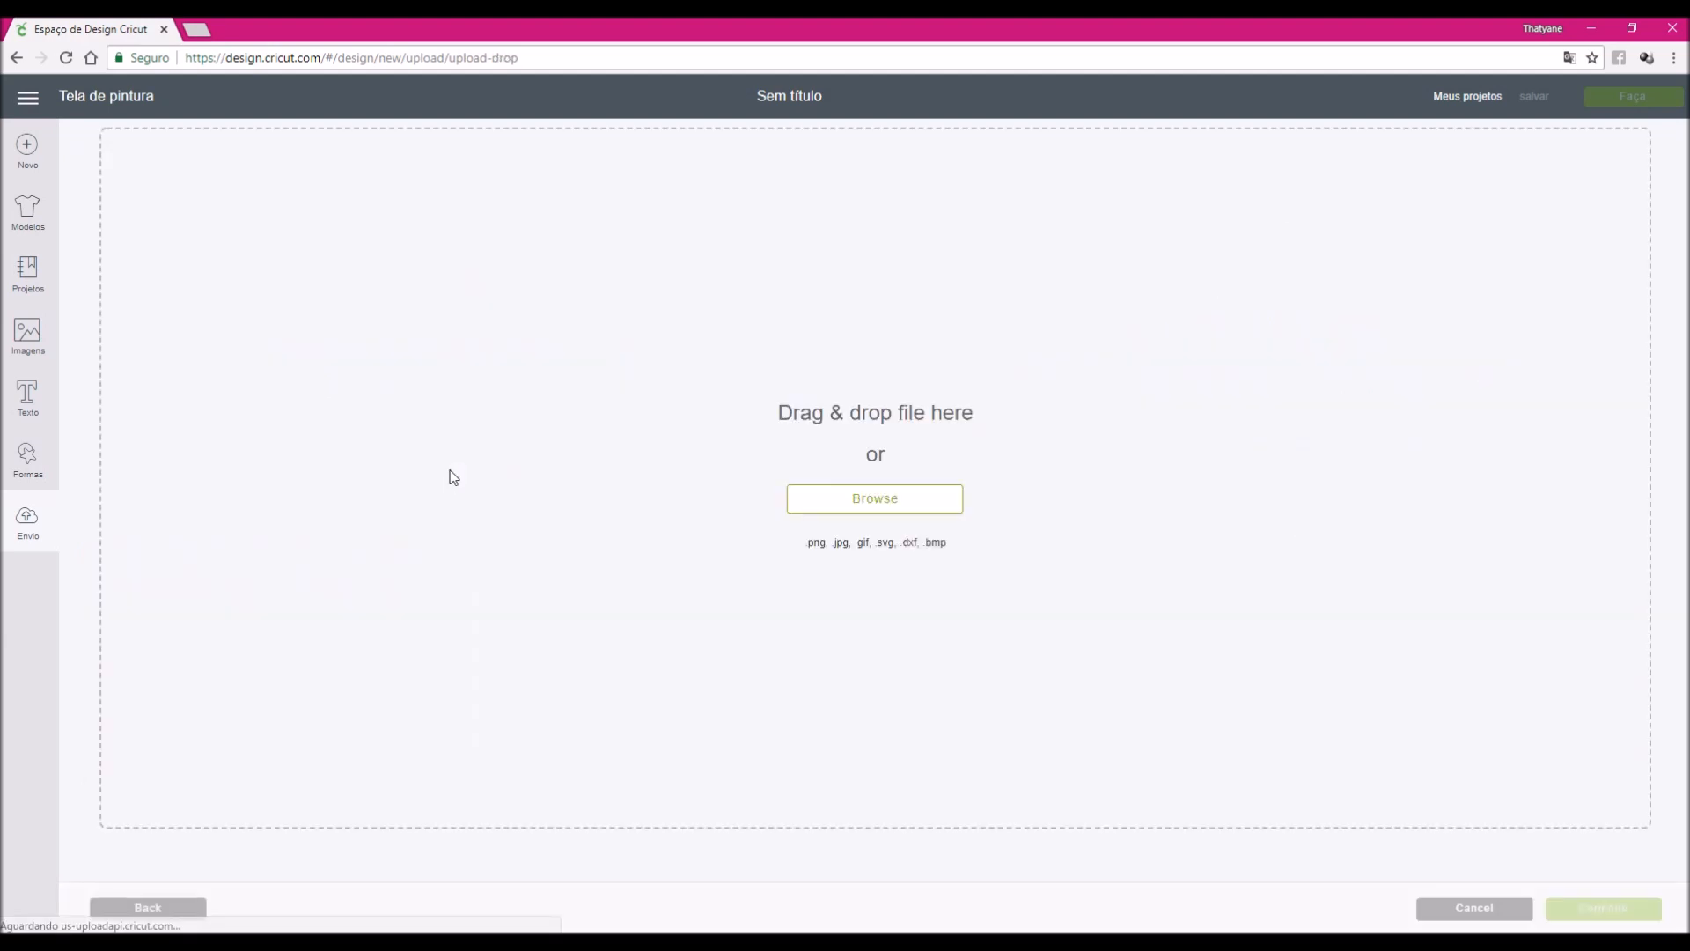
{"action": "left_click", "coordinate": [846, 495]}
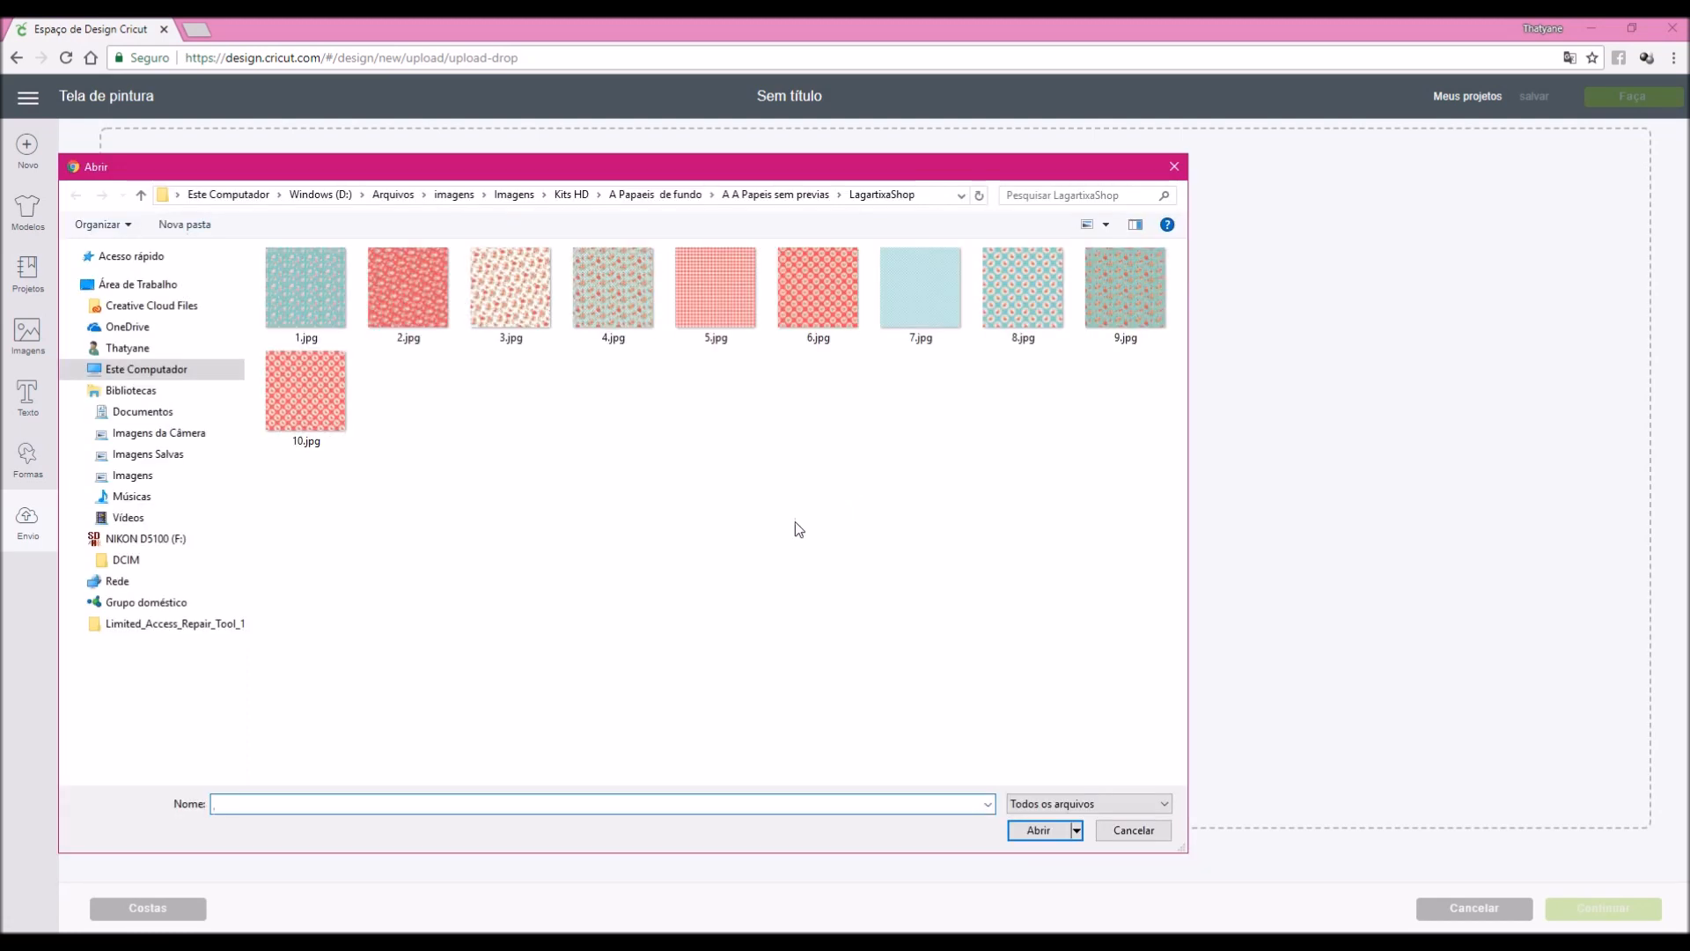
{"action": "left_click", "coordinate": [132, 475]}
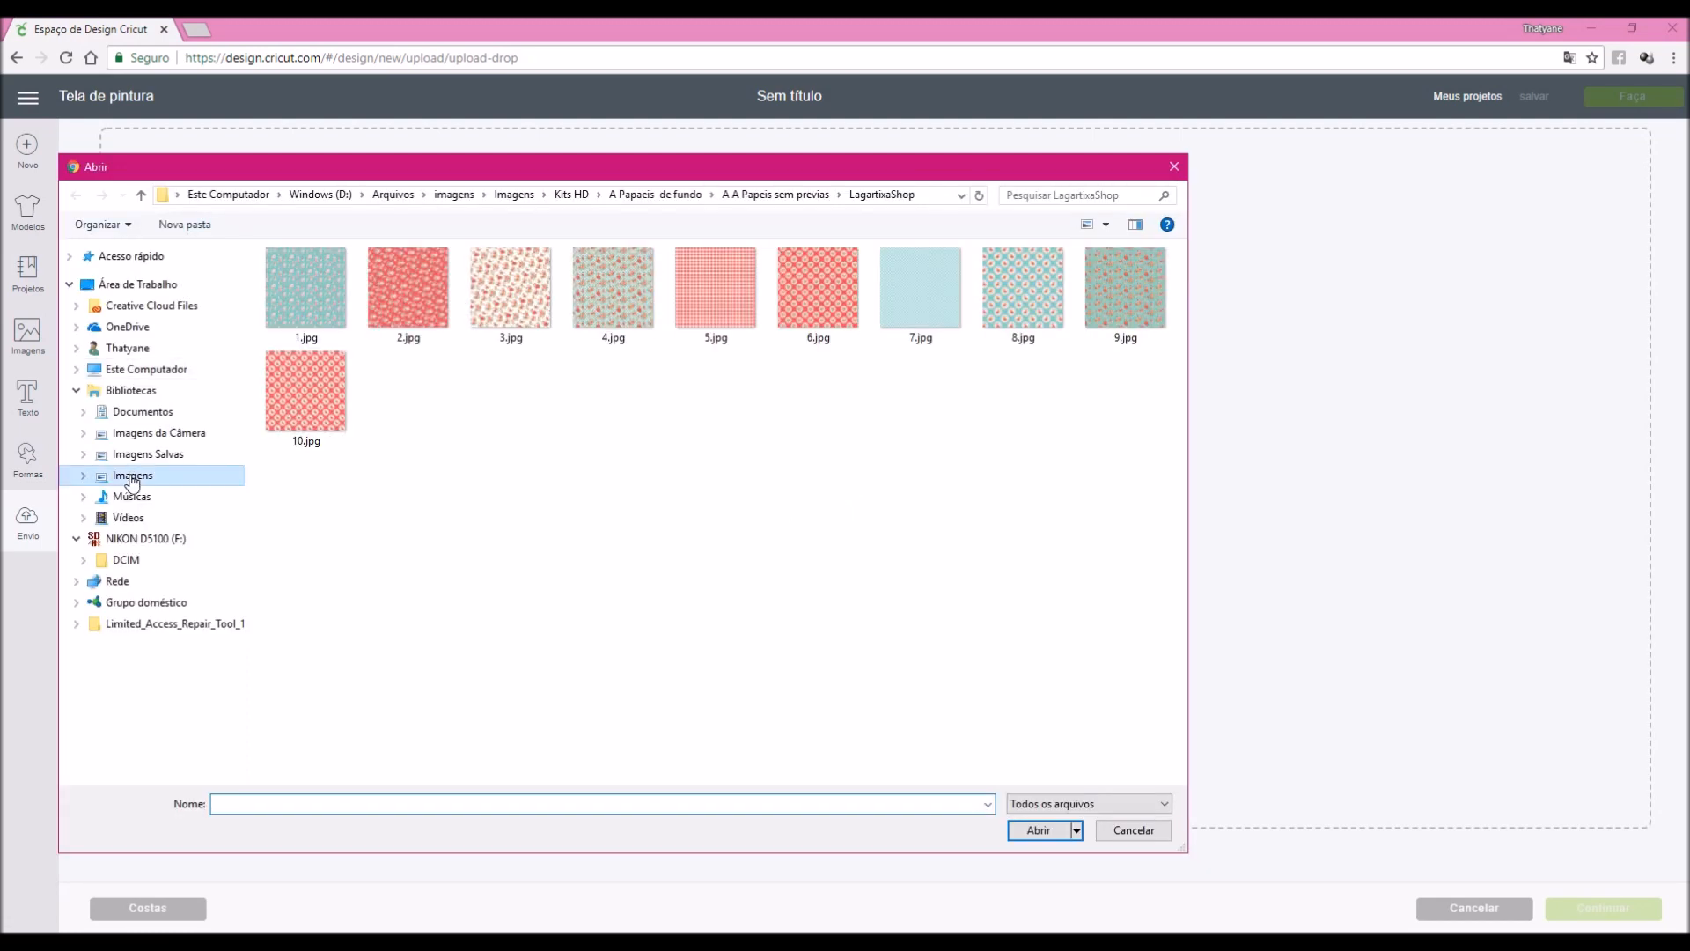
{"action": "left_click", "coordinate": [308, 310]}
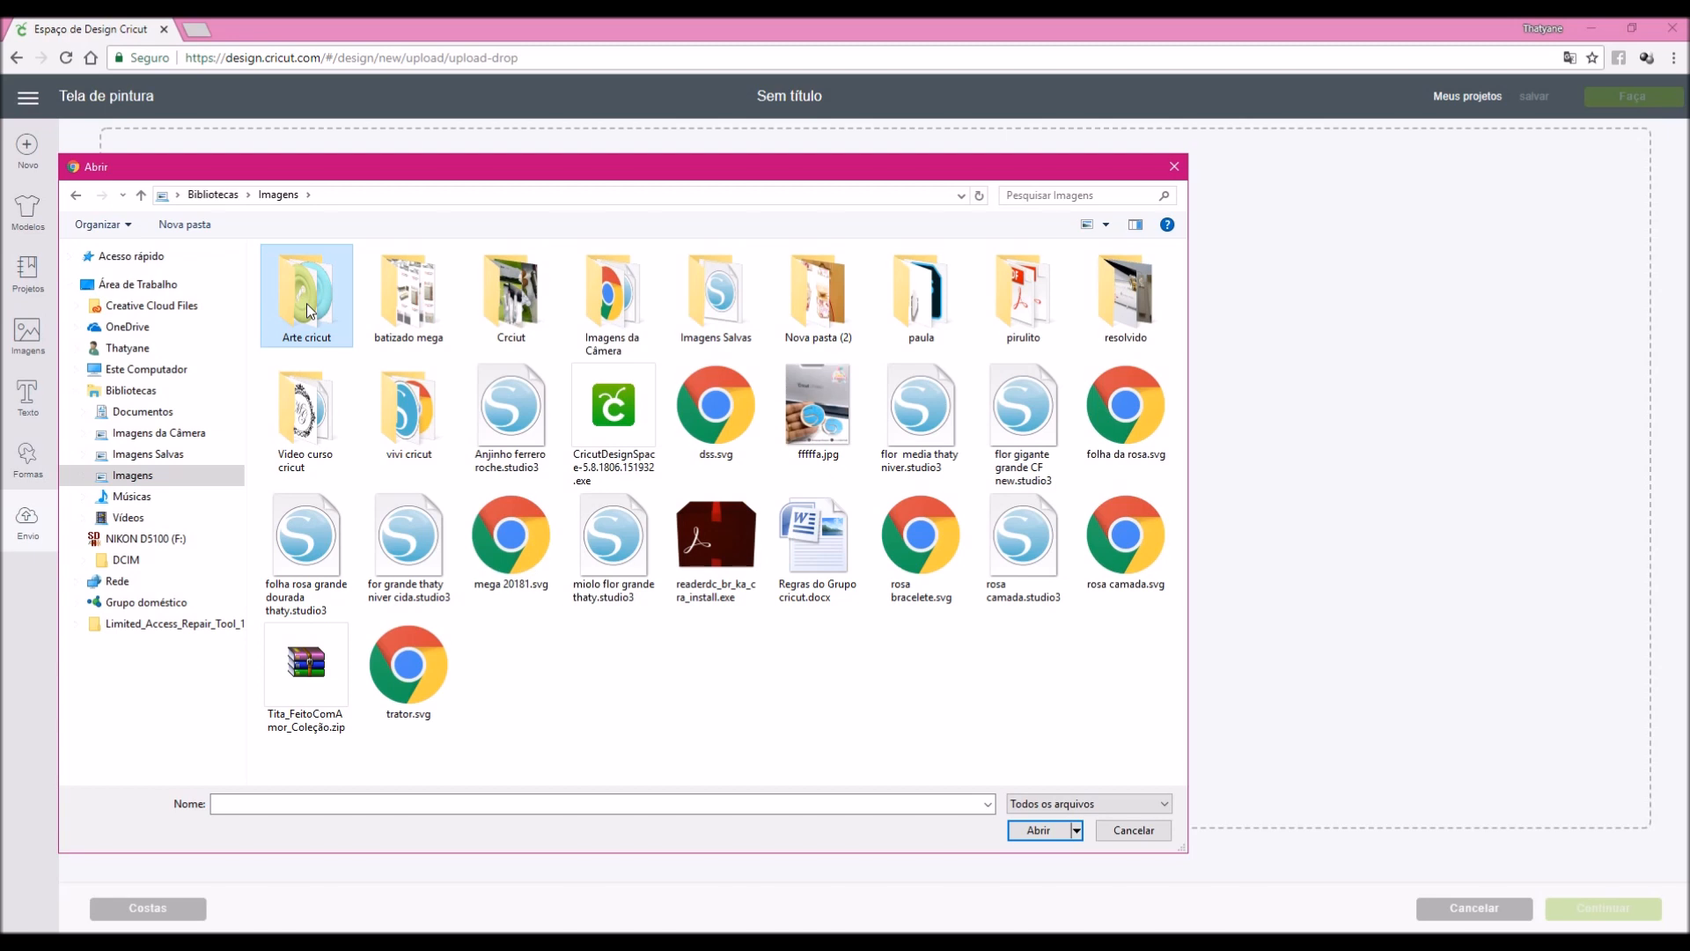
{"action": "double_click", "coordinate": [306, 309]}
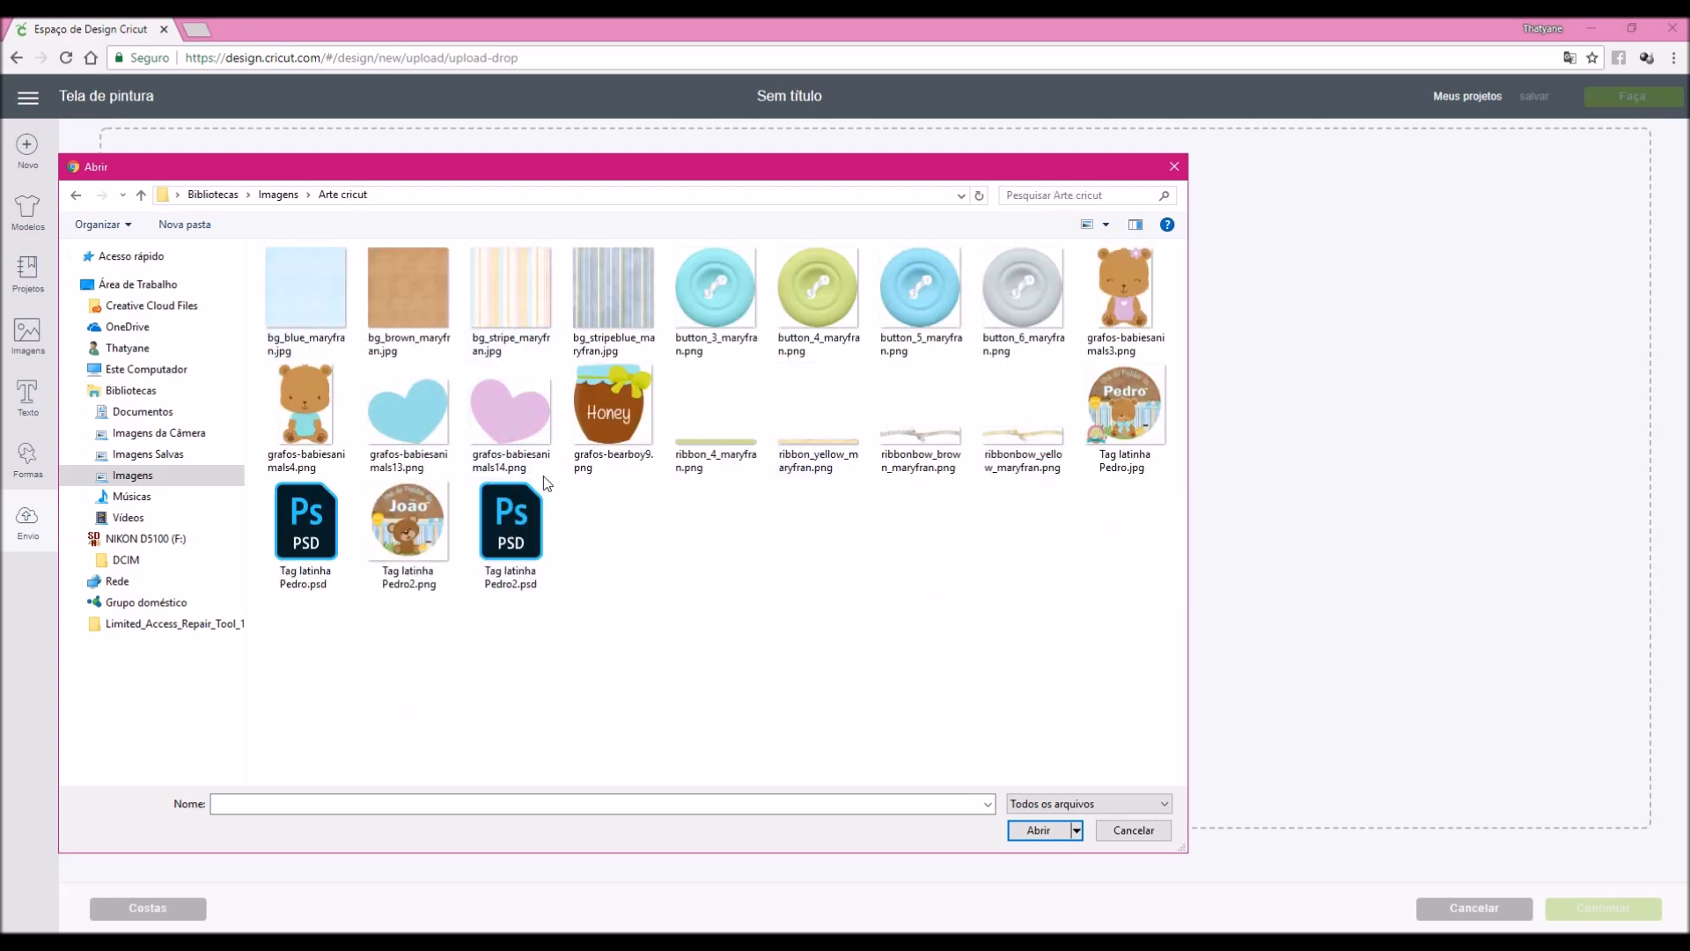
{"action": "left_click", "coordinate": [1039, 451]}
{"action": "left_click", "coordinate": [1036, 833]}
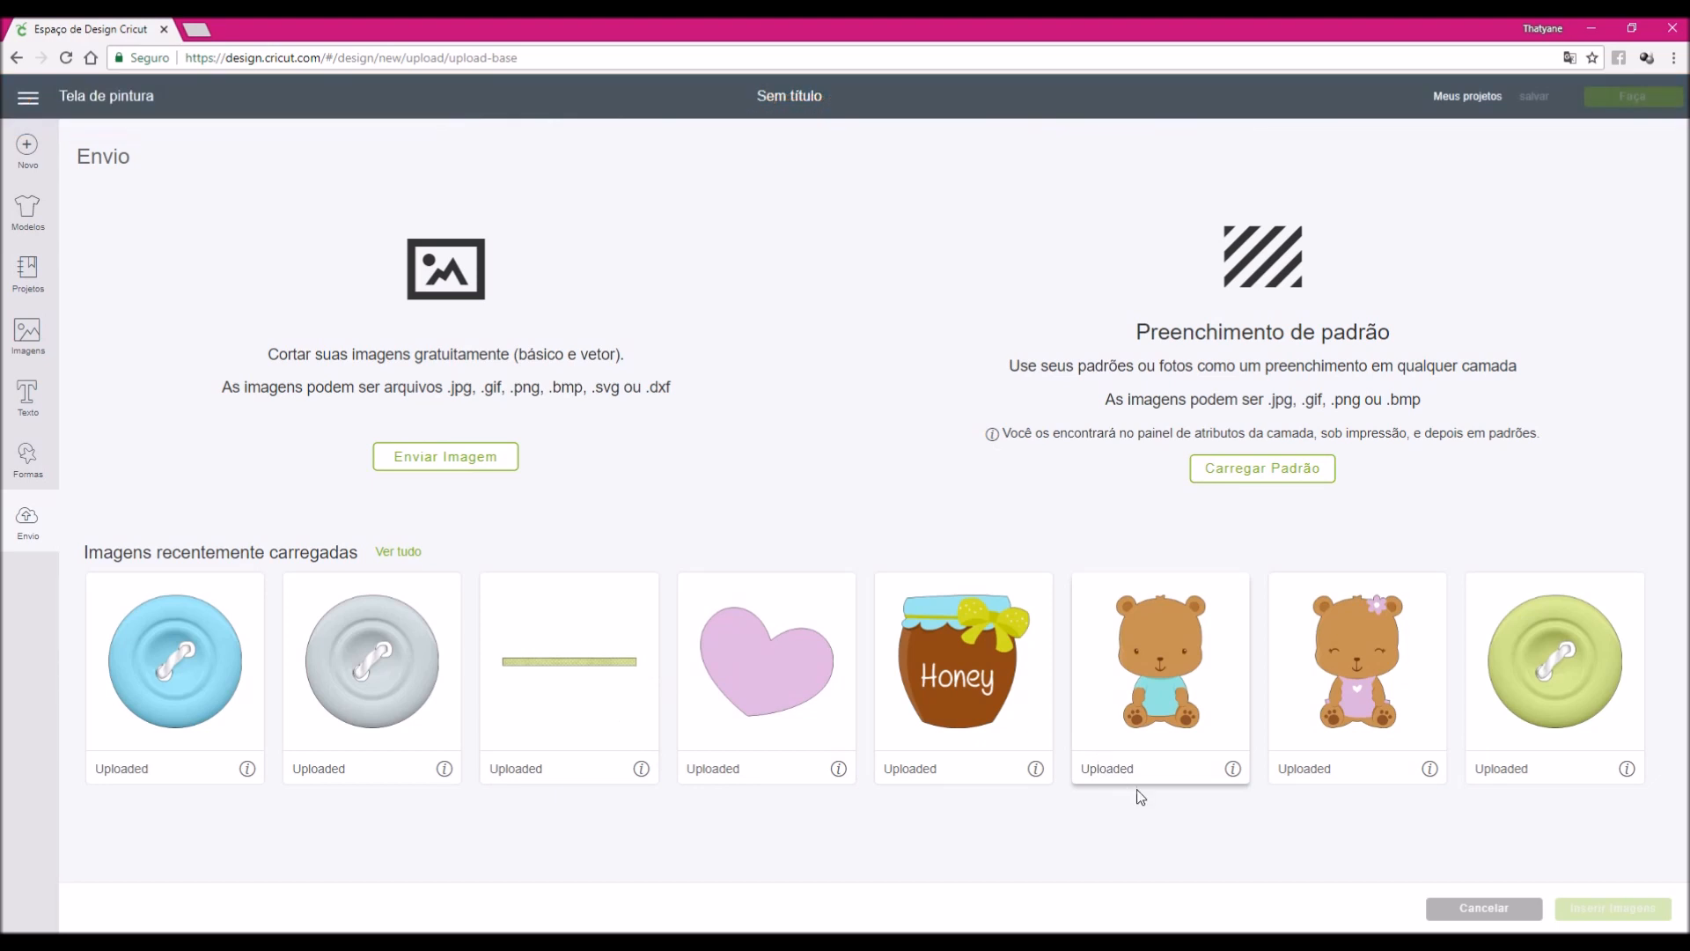
Load ribbonbow_brown_maryfran.png from the Arte cricut folder as a new image upload
{"action": "left_click", "coordinate": [492, 471]}
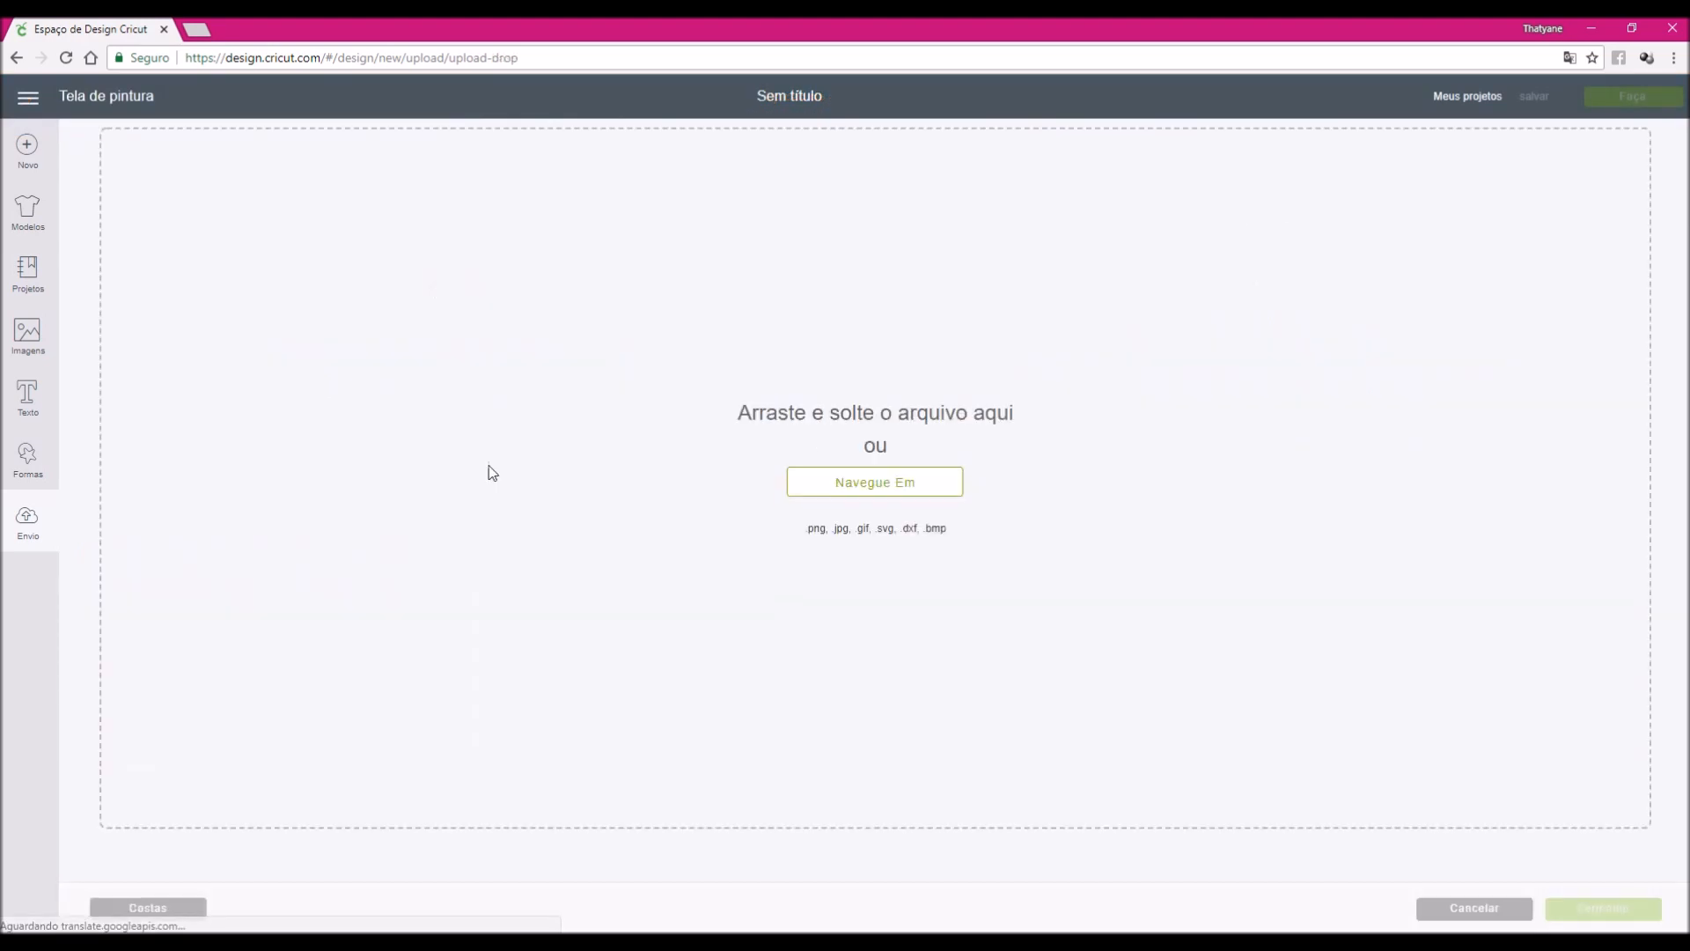
{"action": "left_click", "coordinate": [887, 491]}
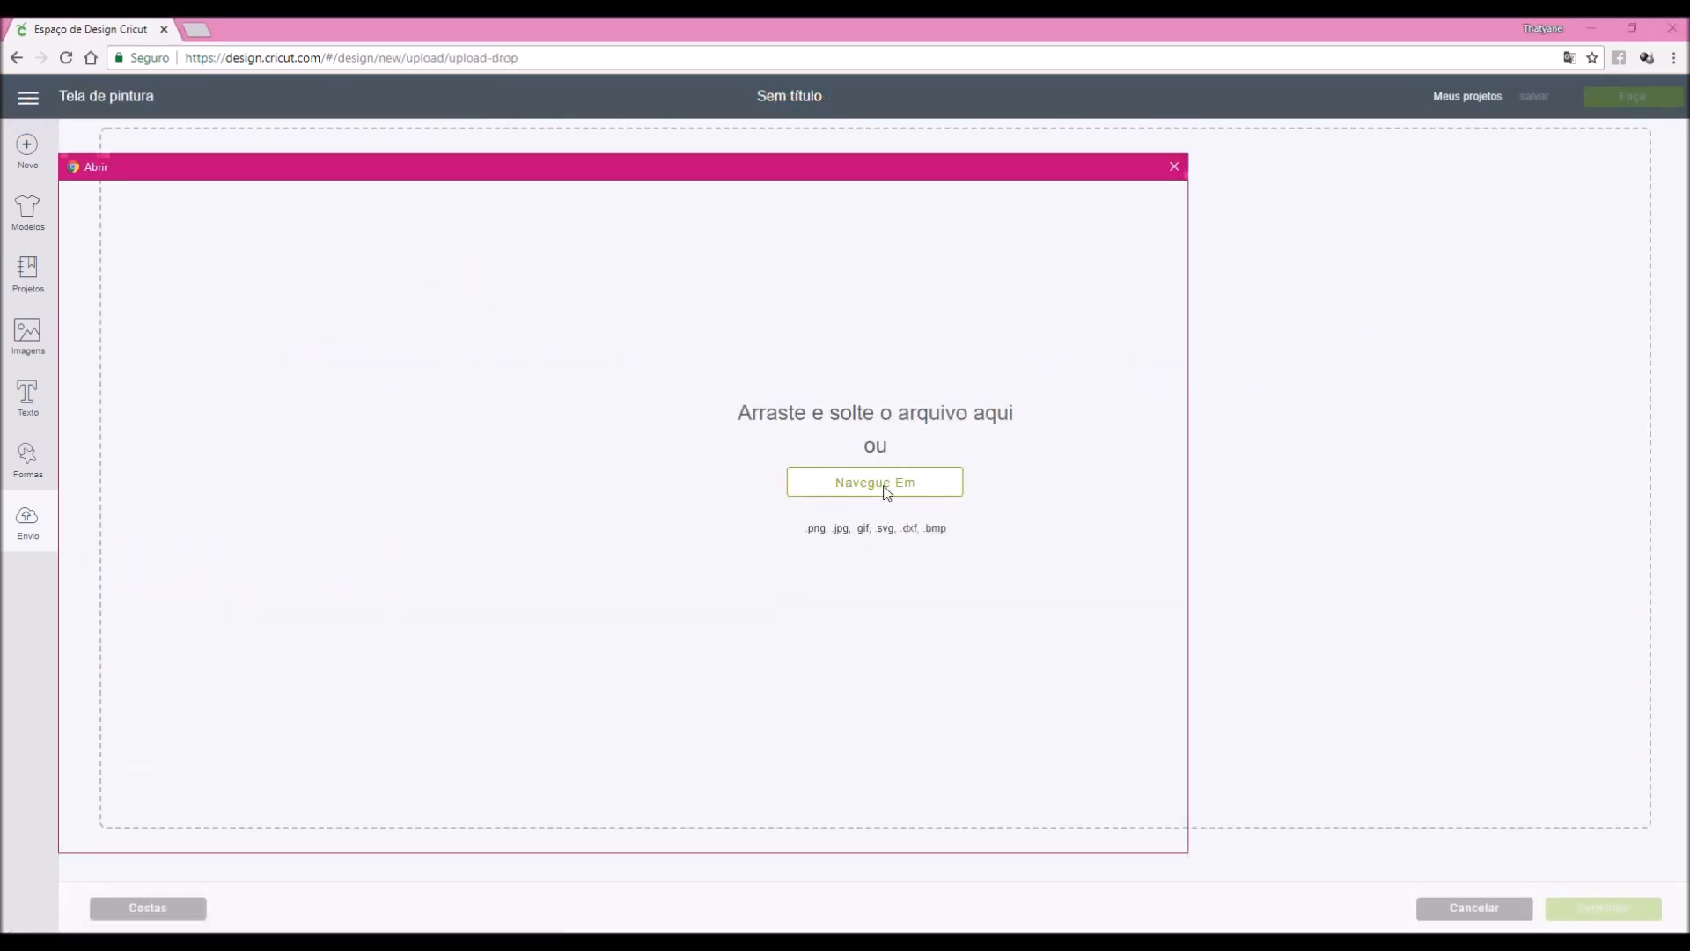
{"action": "left_click", "coordinate": [915, 433]}
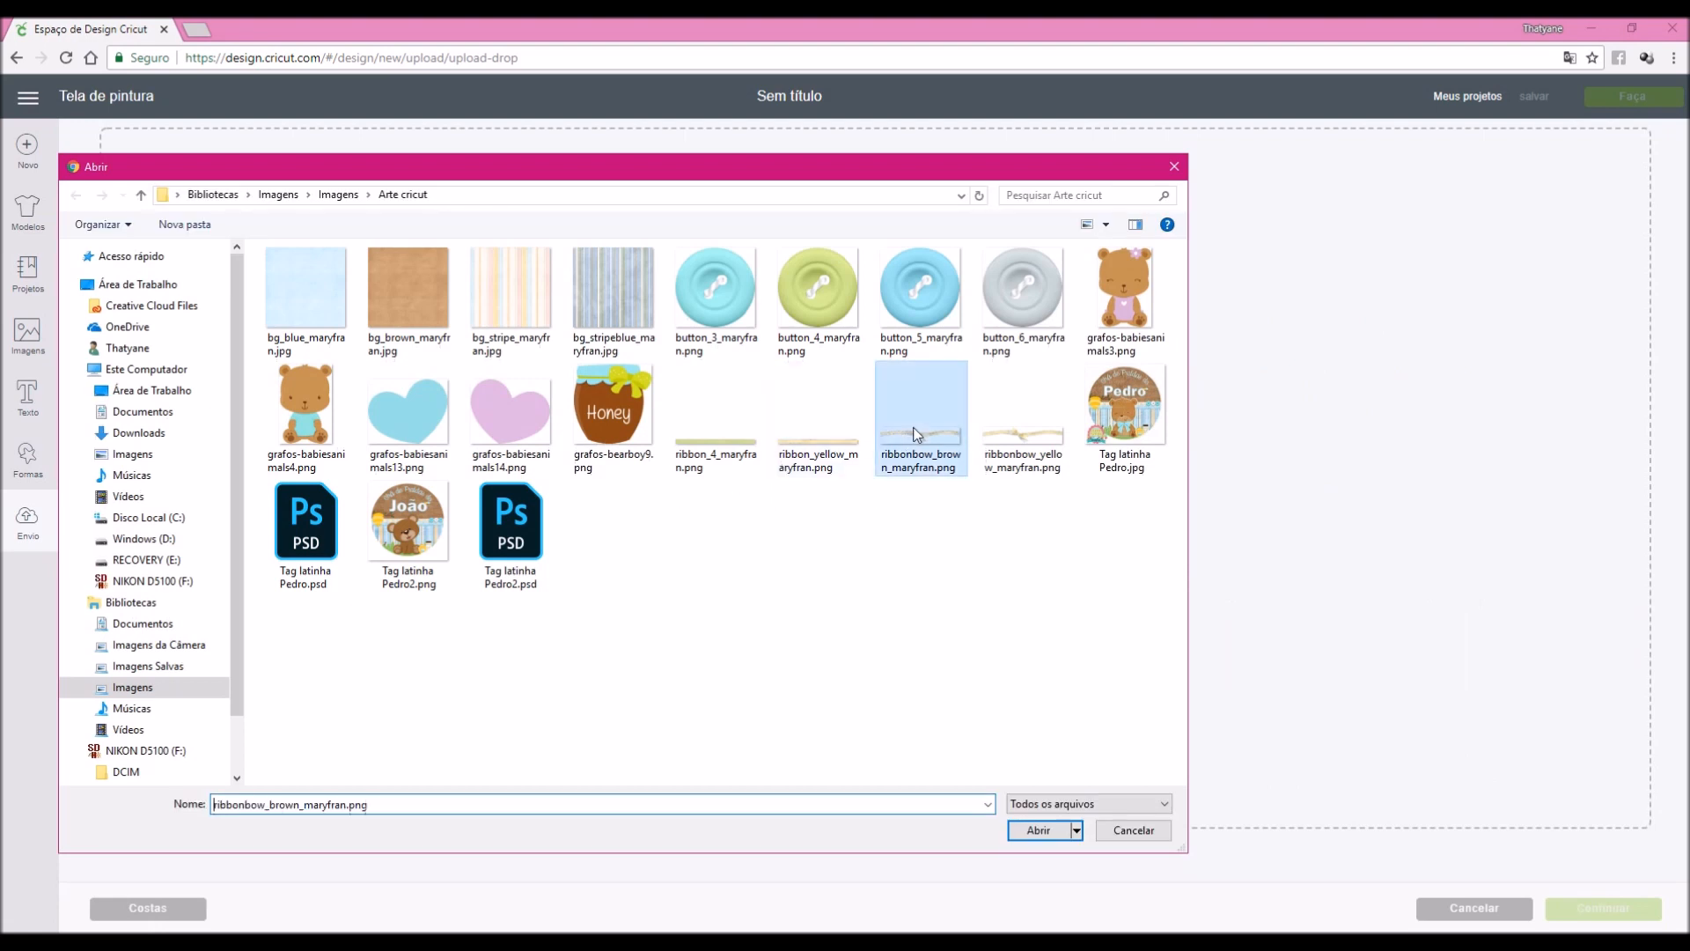
{"action": "left_click", "coordinate": [1043, 830]}
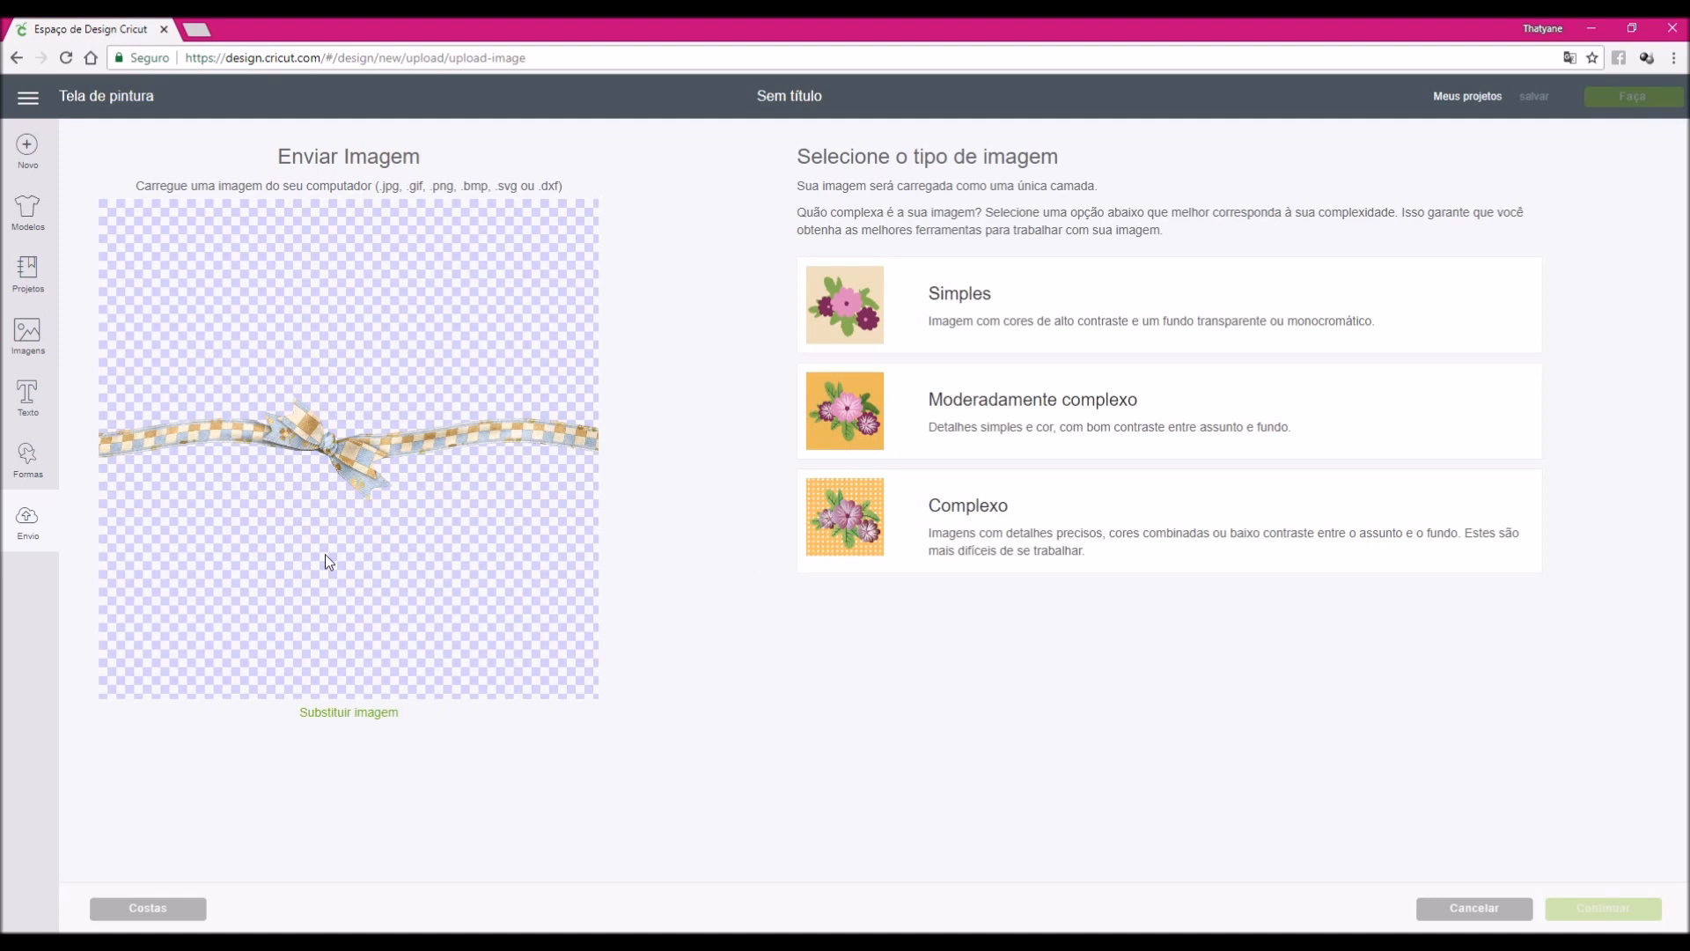
Classify the ribbon image as Complexo, leave its background unedited, and save it as a print-then-cut image
{"action": "left_click", "coordinate": [943, 534]}
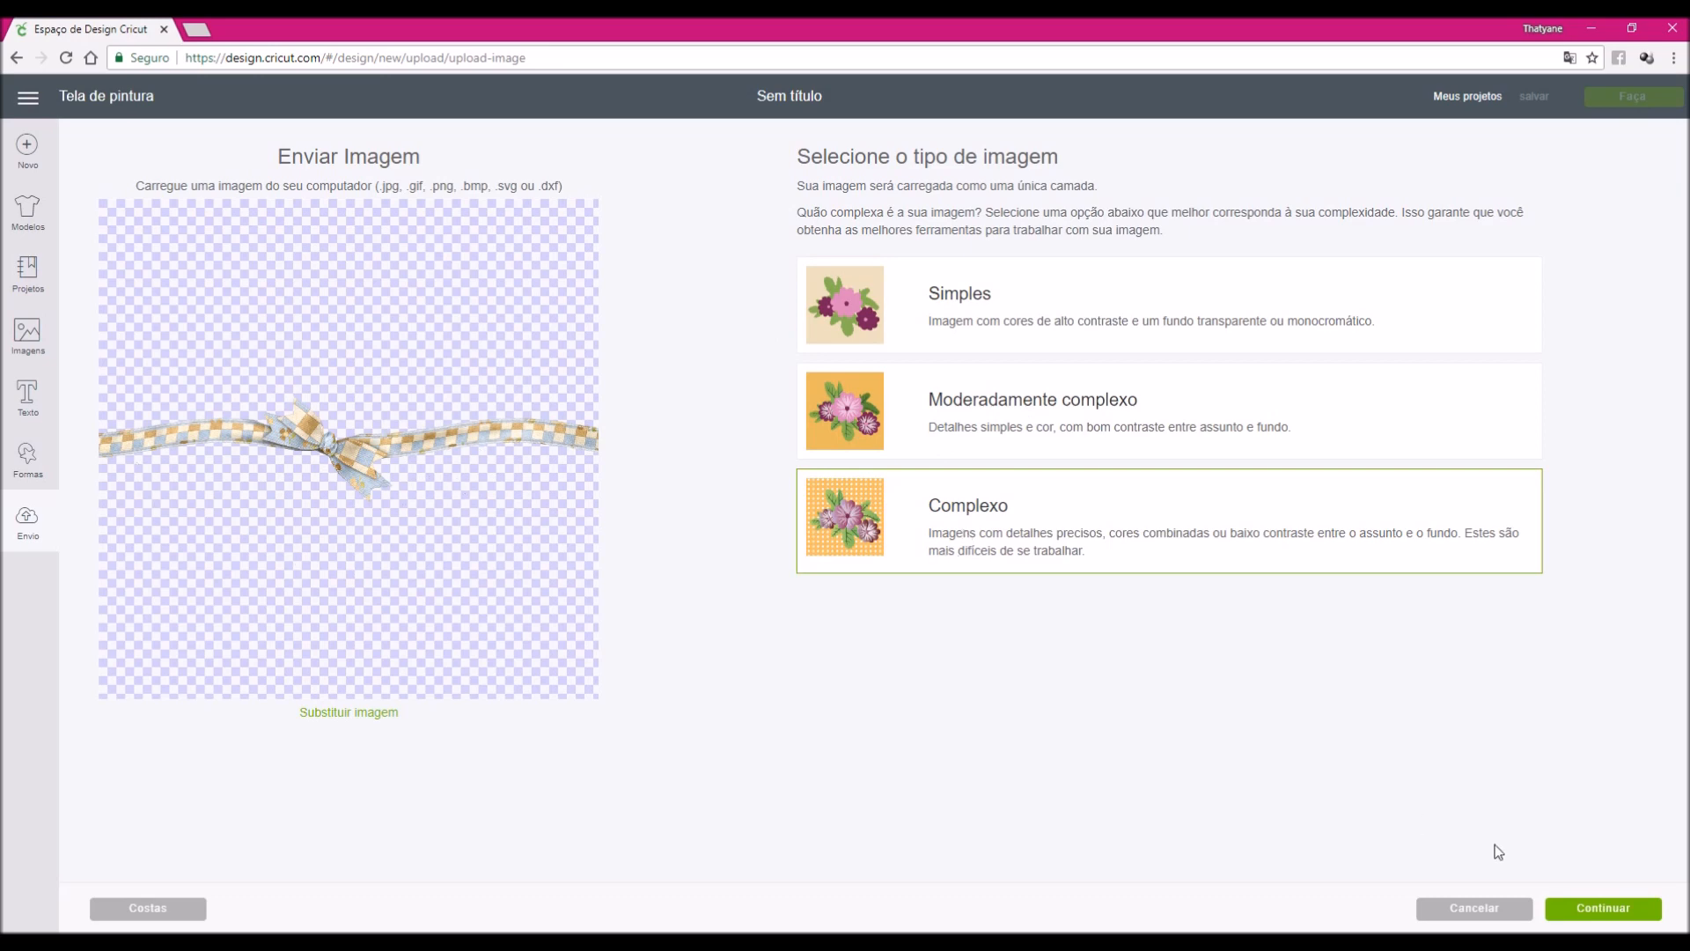
{"action": "left_click", "coordinate": [1616, 916]}
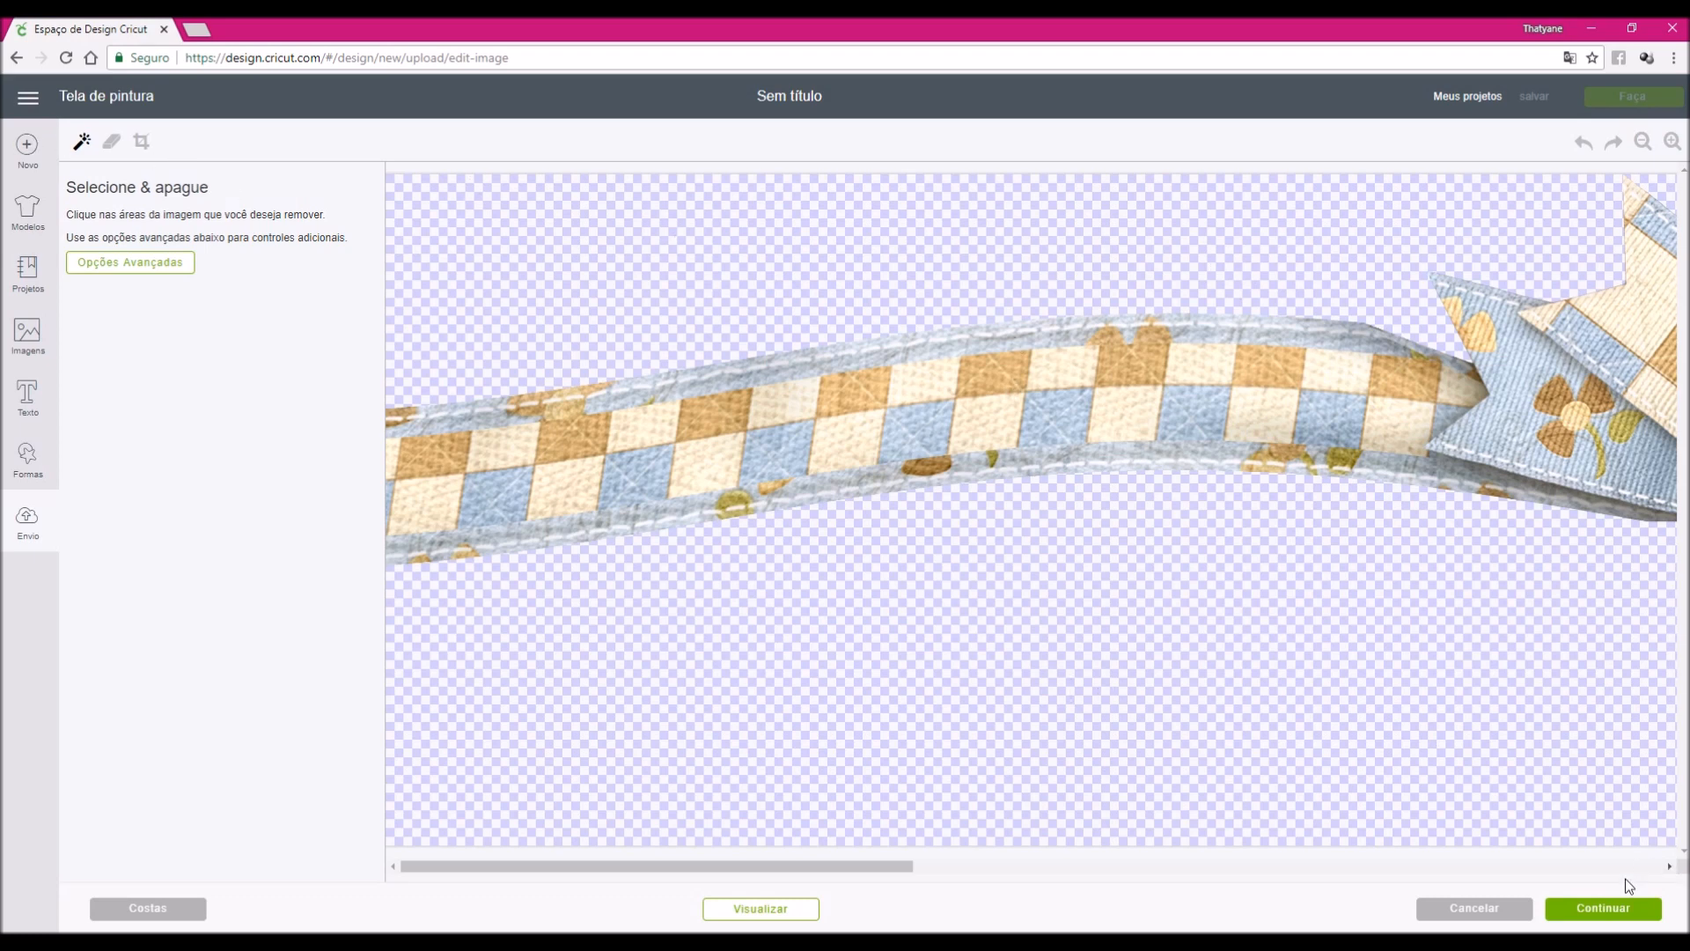
{"action": "left_click", "coordinate": [1603, 907]}
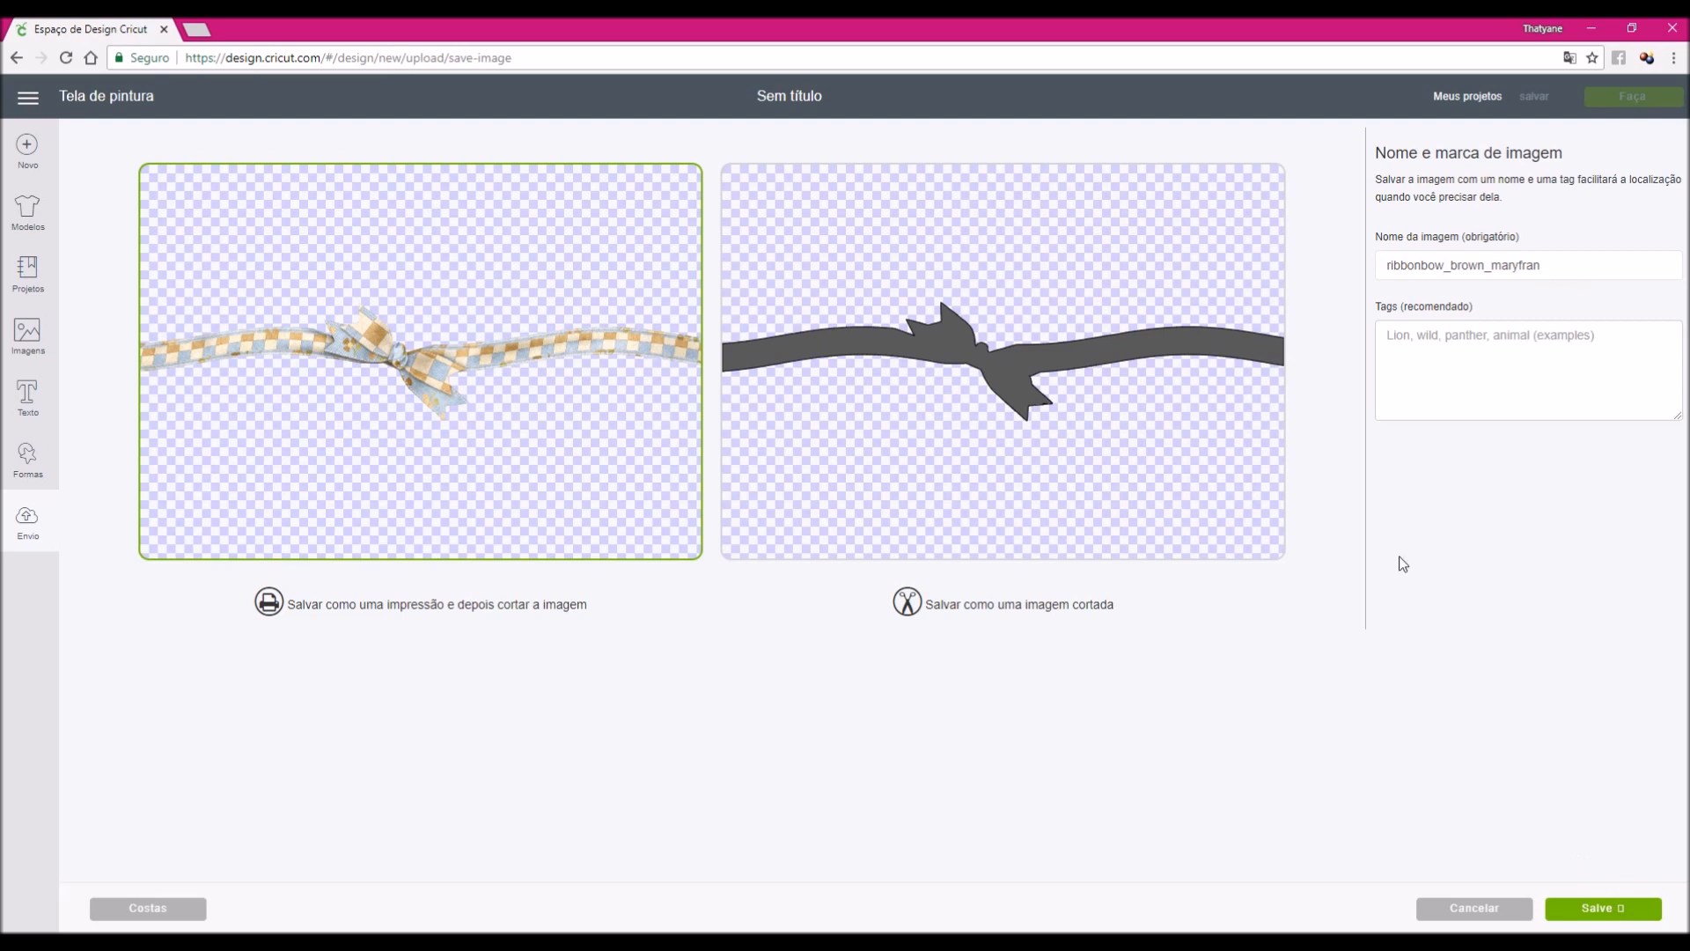
{"action": "left_click", "coordinate": [1576, 903]}
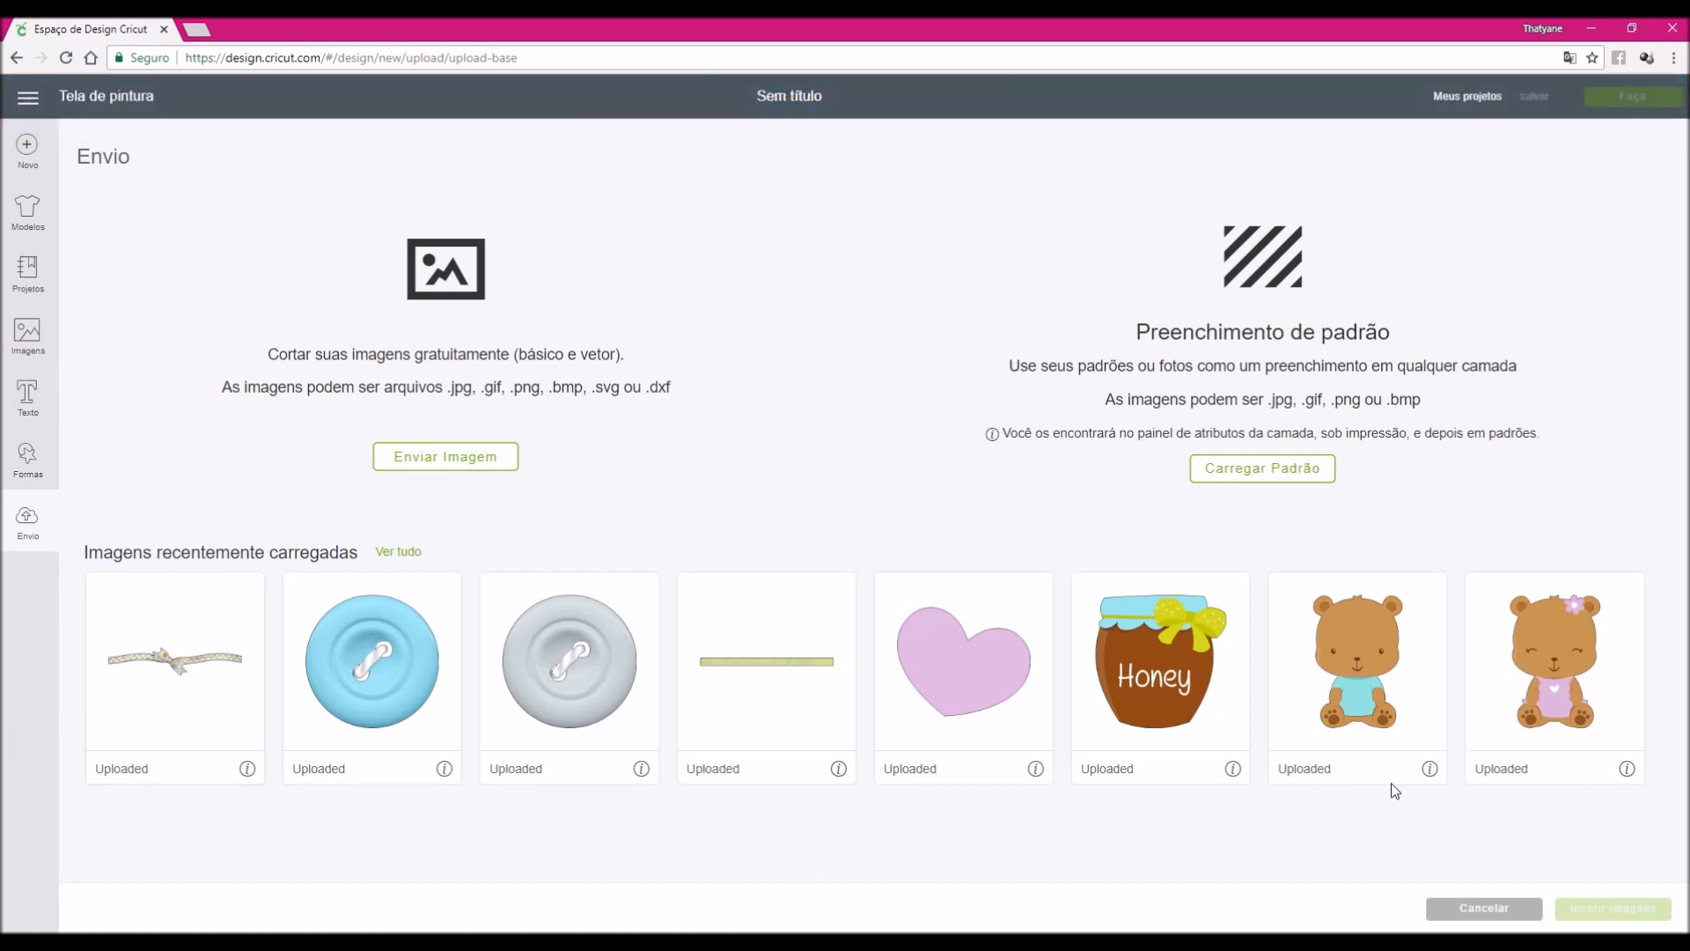
Insert the uploaded teddy bear with the blue shirt onto the canvas
{"action": "left_click", "coordinate": [1371, 674]}
{"action": "left_click", "coordinate": [1599, 910]}
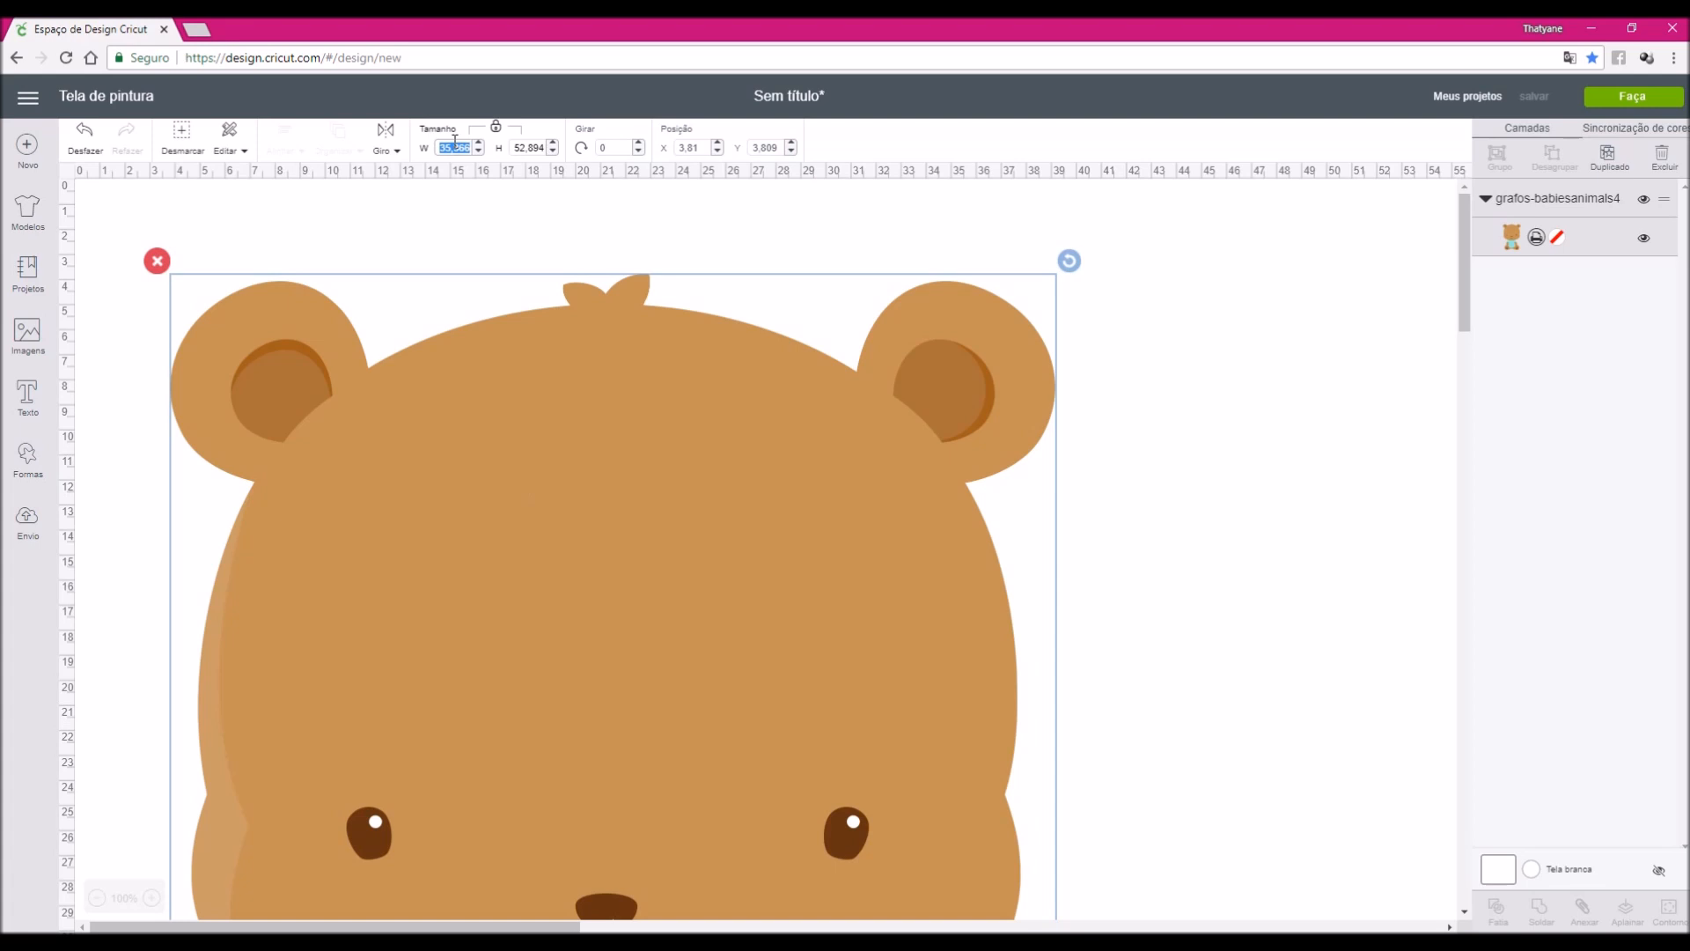
Set the teddy bear's width to 8 cm and move it to the right side of the canvas
{"action": "key", "text": "Return"}
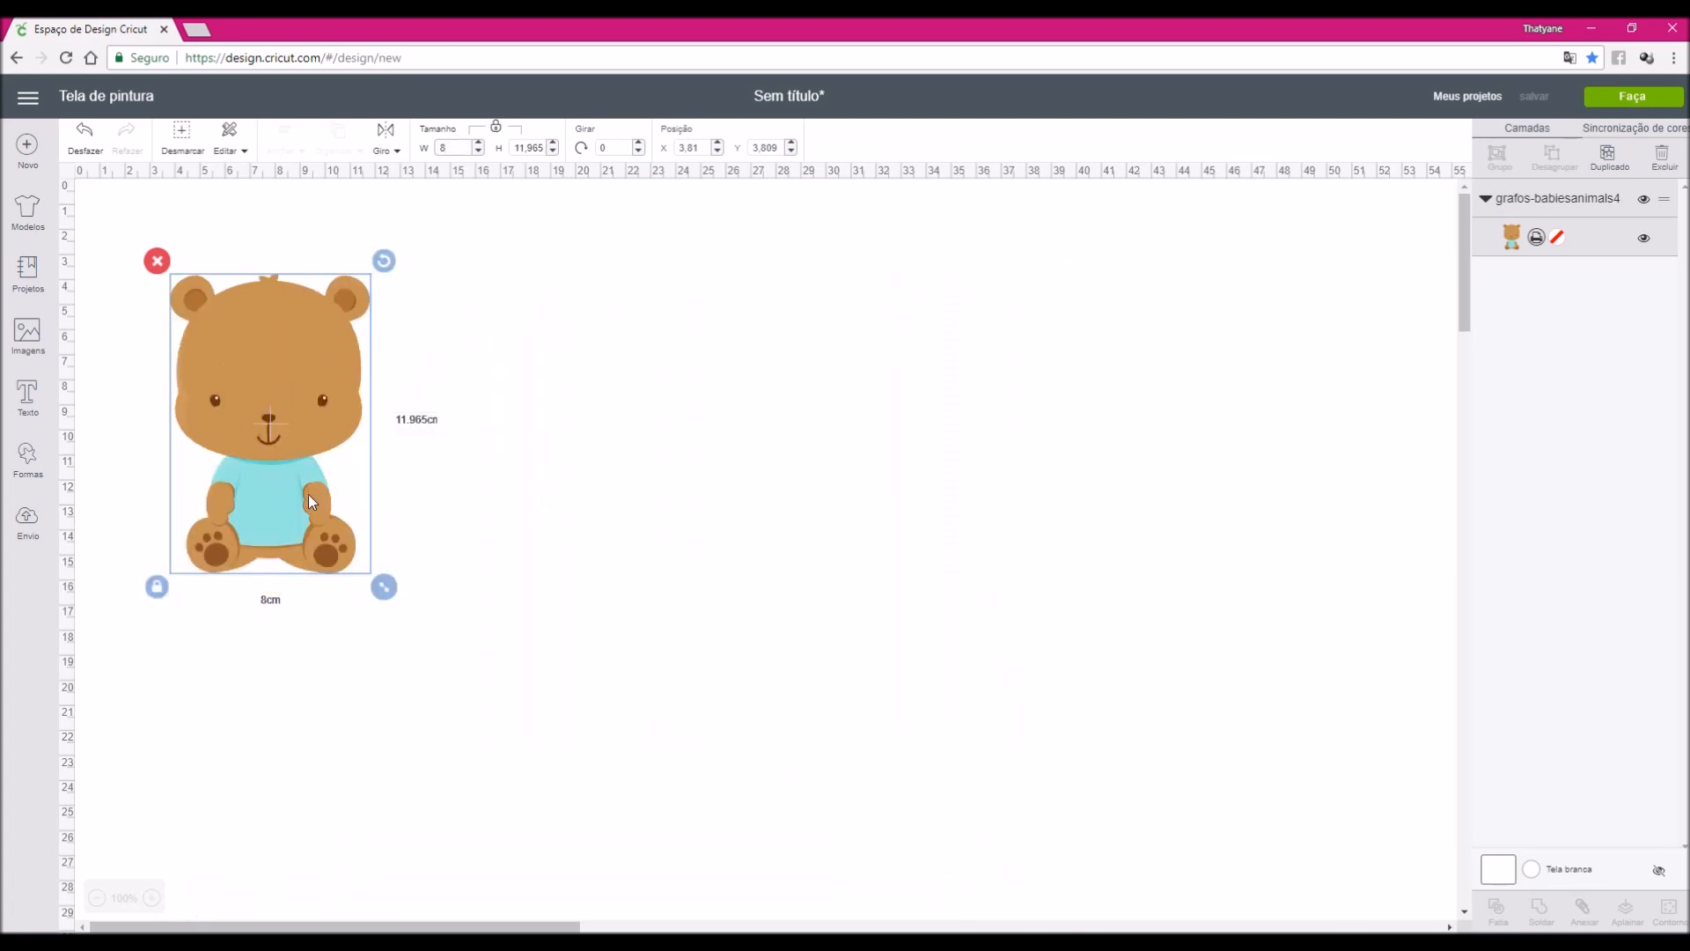
{"action": "left_click_drag", "start_coordinate": [304, 424], "coordinate": [918, 443]}
{"action": "left_click_drag", "start_coordinate": [852, 318], "coordinate": [976, 327]}
Insert the uploaded blue button and place it beside the bear's head at about 1.7 cm wide
{"action": "left_click", "coordinate": [27, 519]}
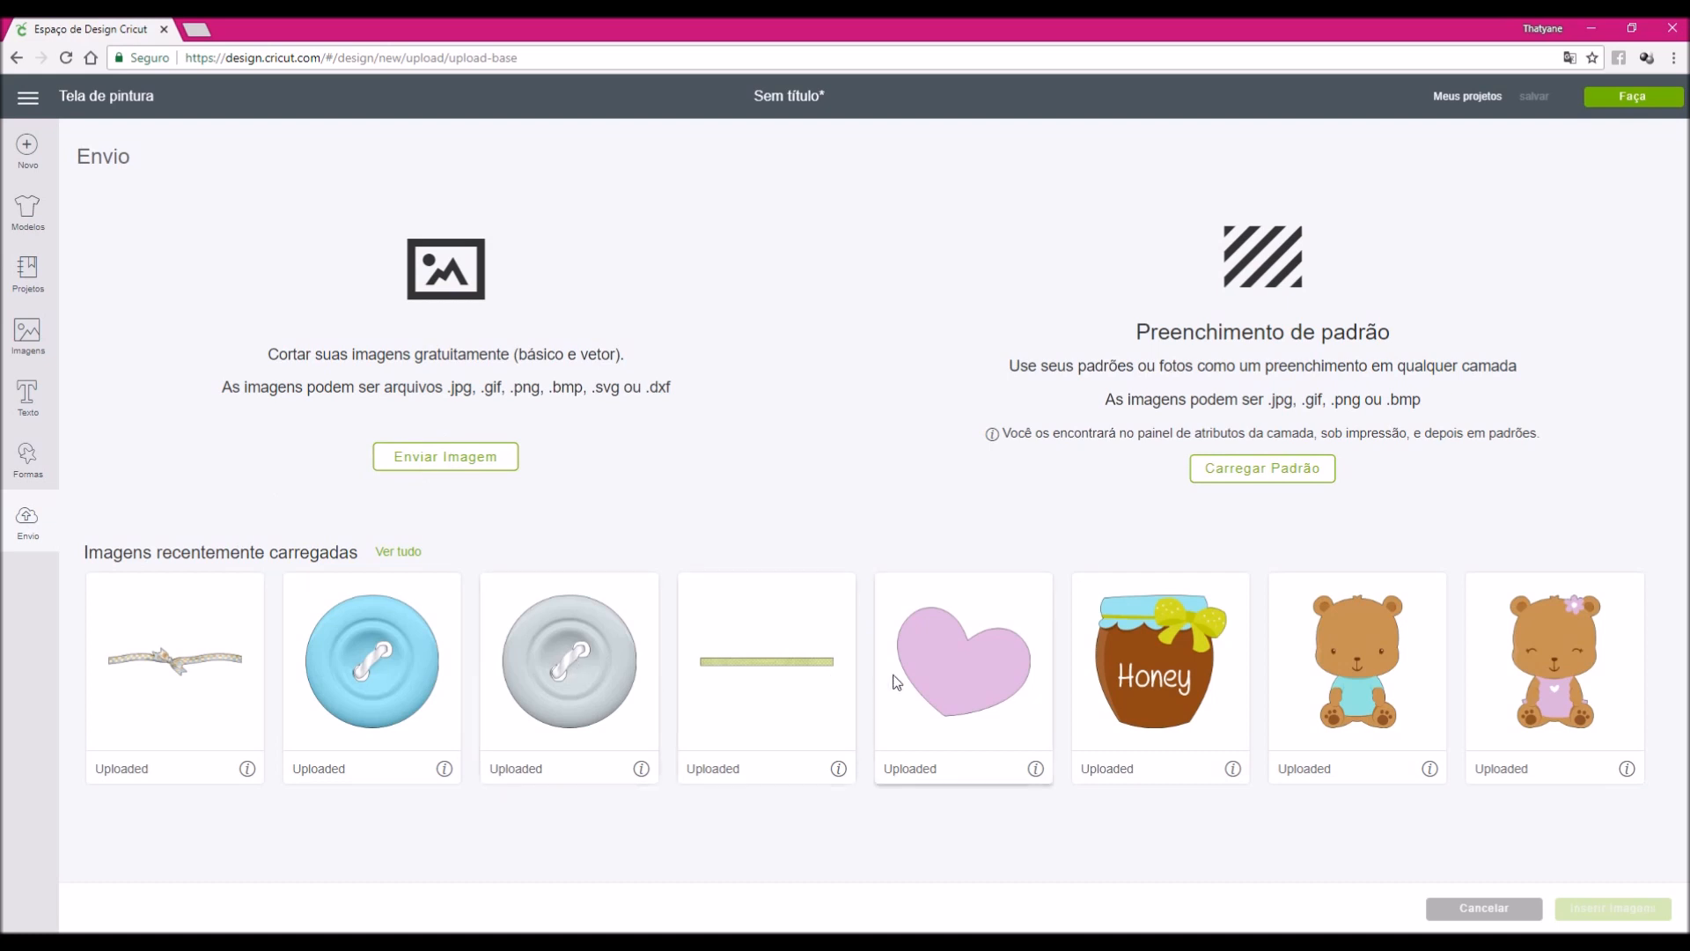
{"action": "left_click", "coordinate": [418, 676]}
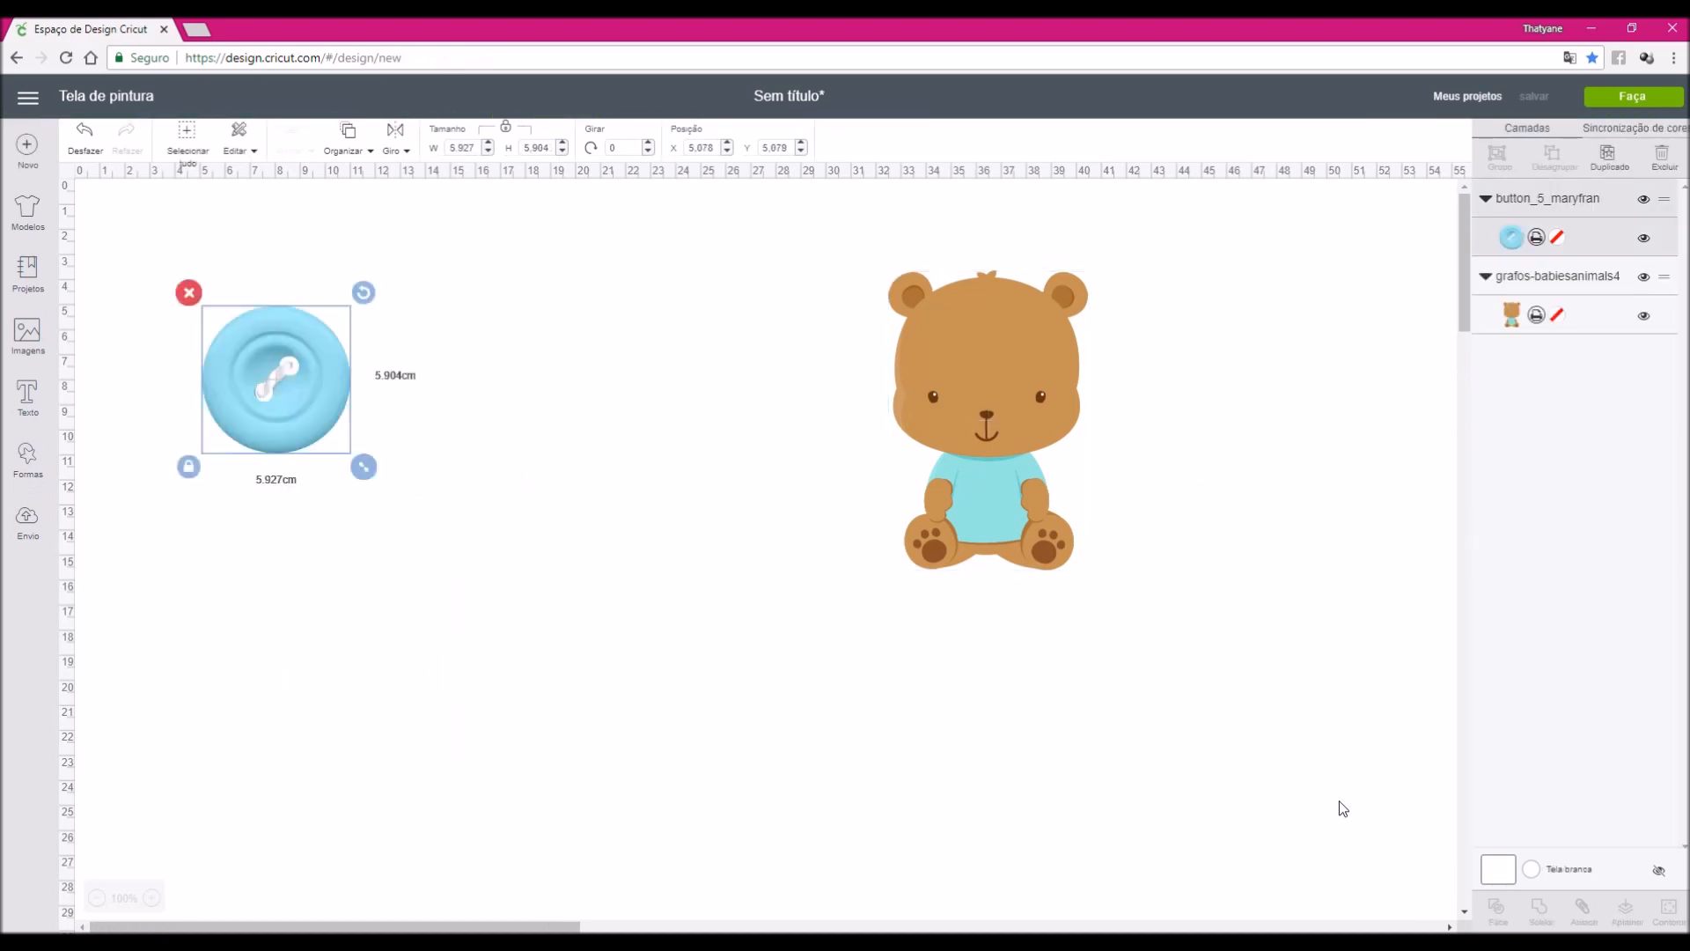
{"action": "left_click_drag", "start_coordinate": [363, 466], "coordinate": [1173, 424]}
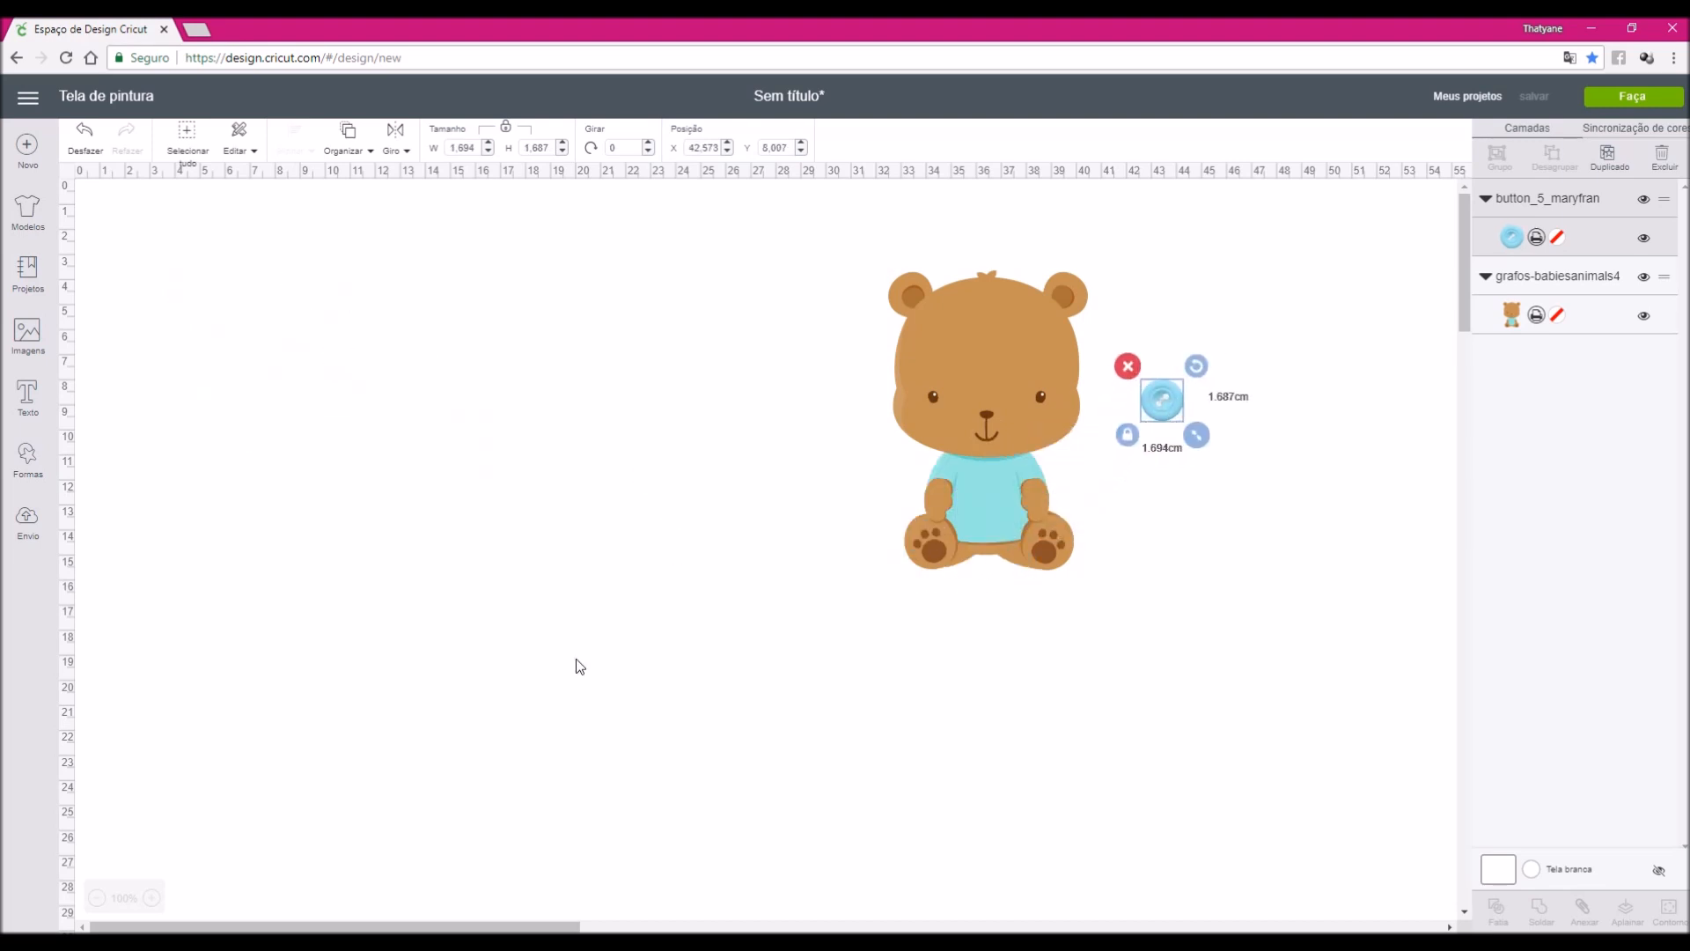
Insert the uploaded brown ribbon bow and the Honey jar onto the canvas
{"action": "left_click", "coordinate": [26, 522]}
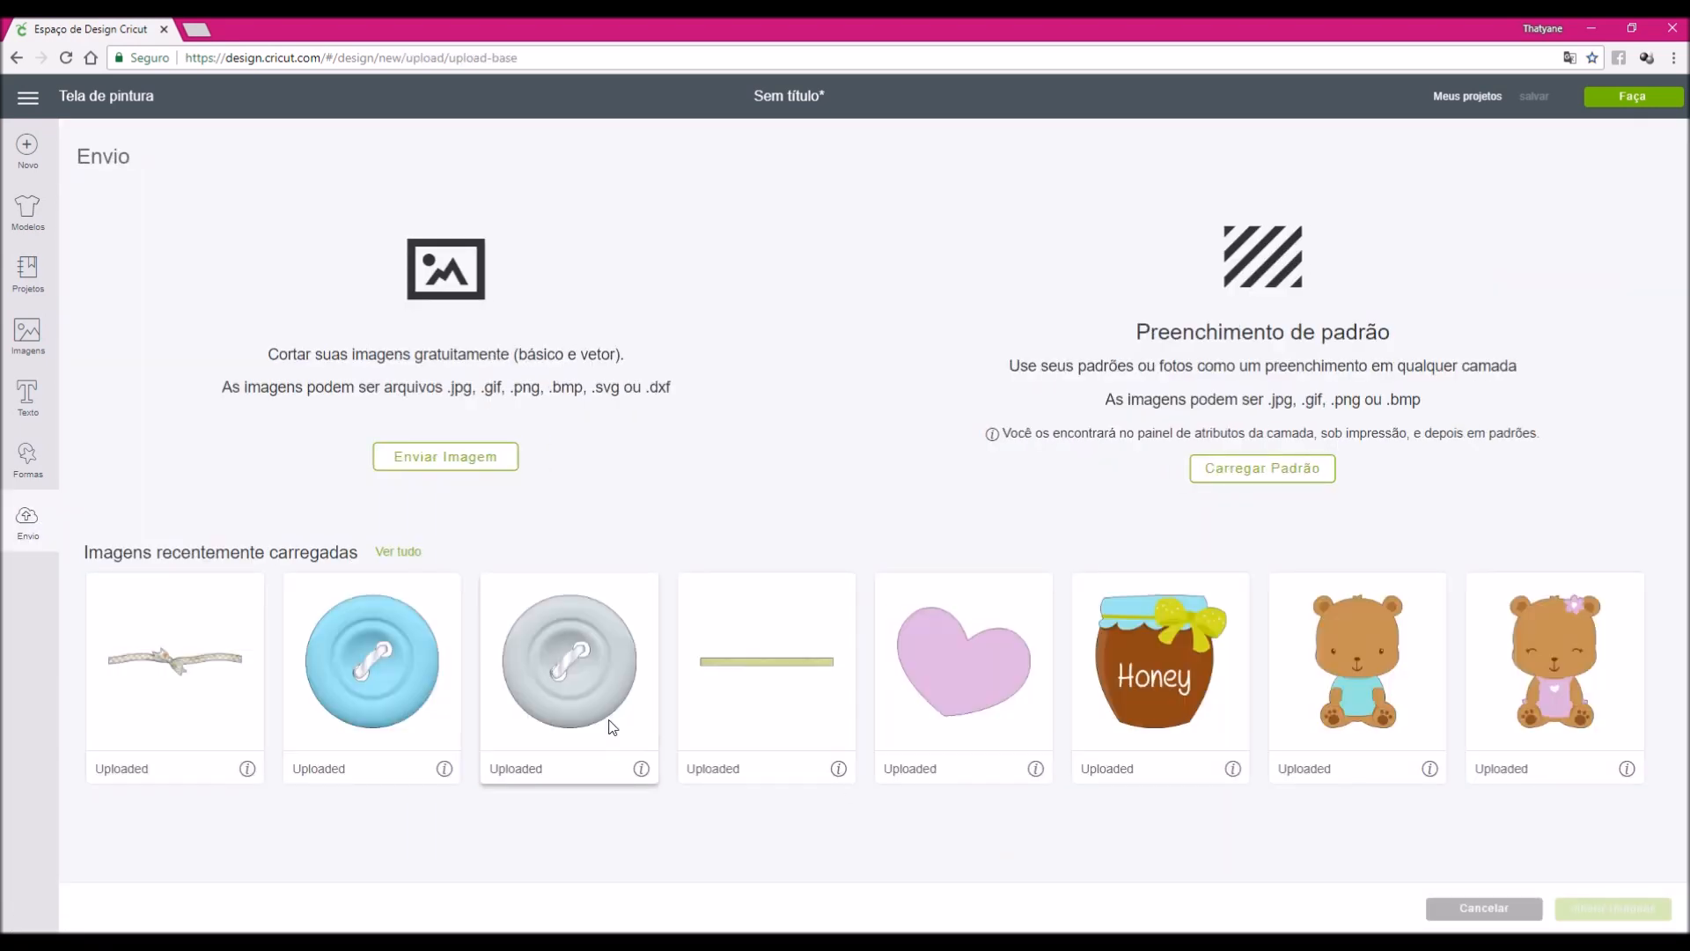
{"action": "left_click", "coordinate": [172, 678]}
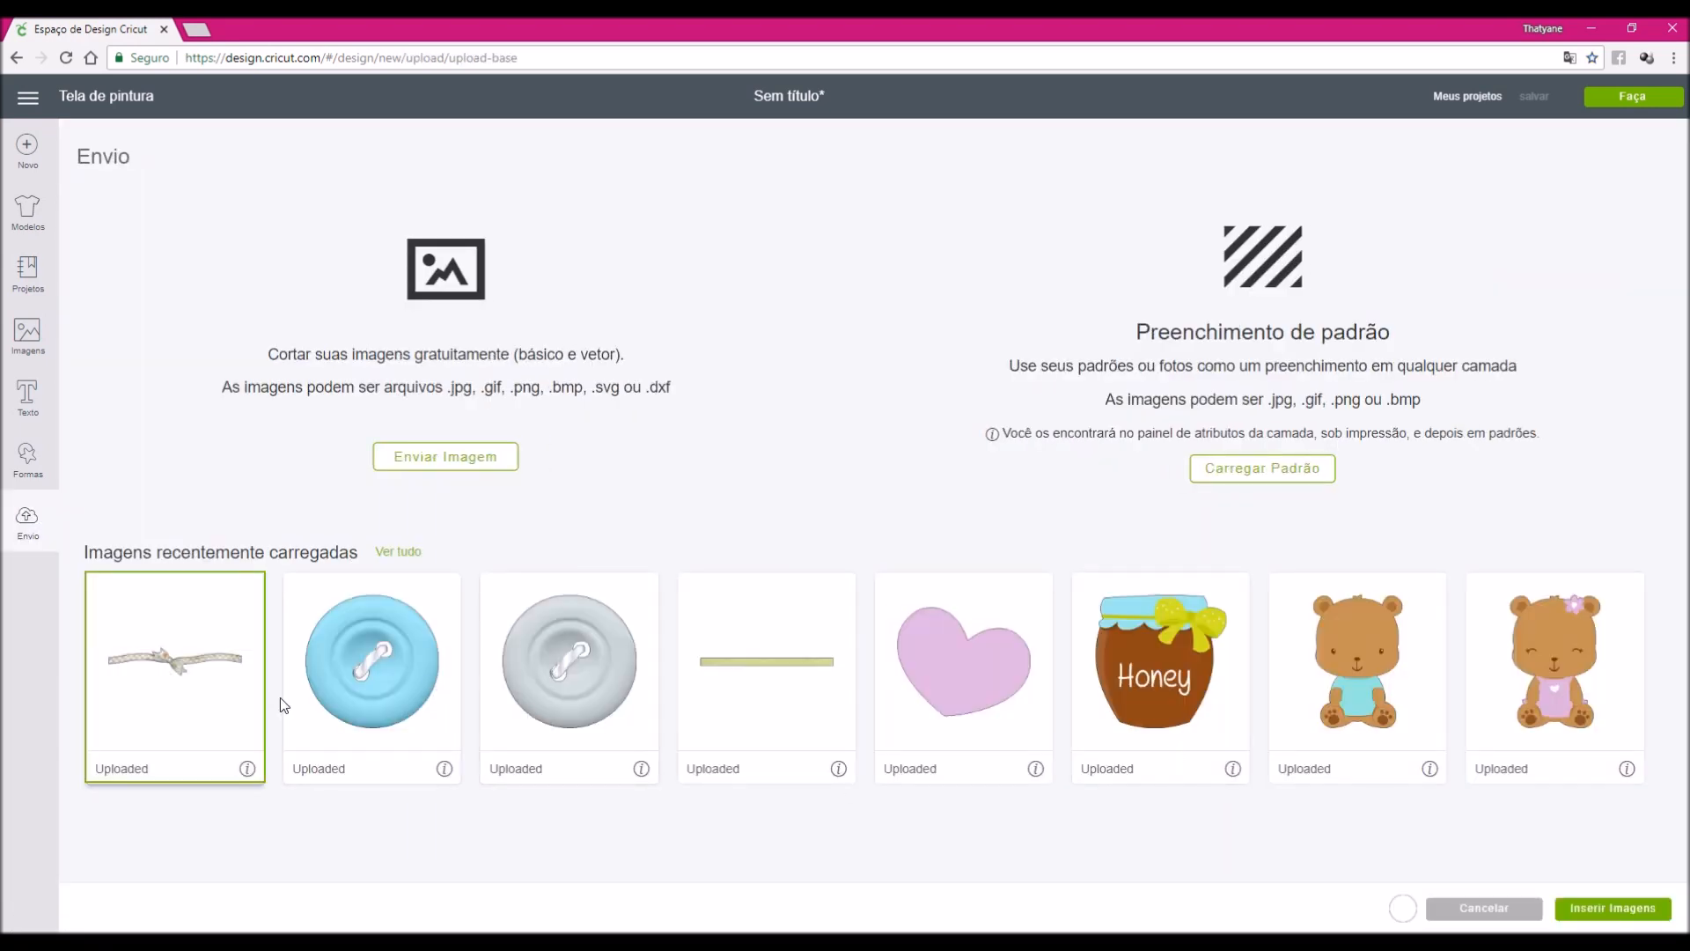
{"action": "left_click", "coordinate": [1573, 912]}
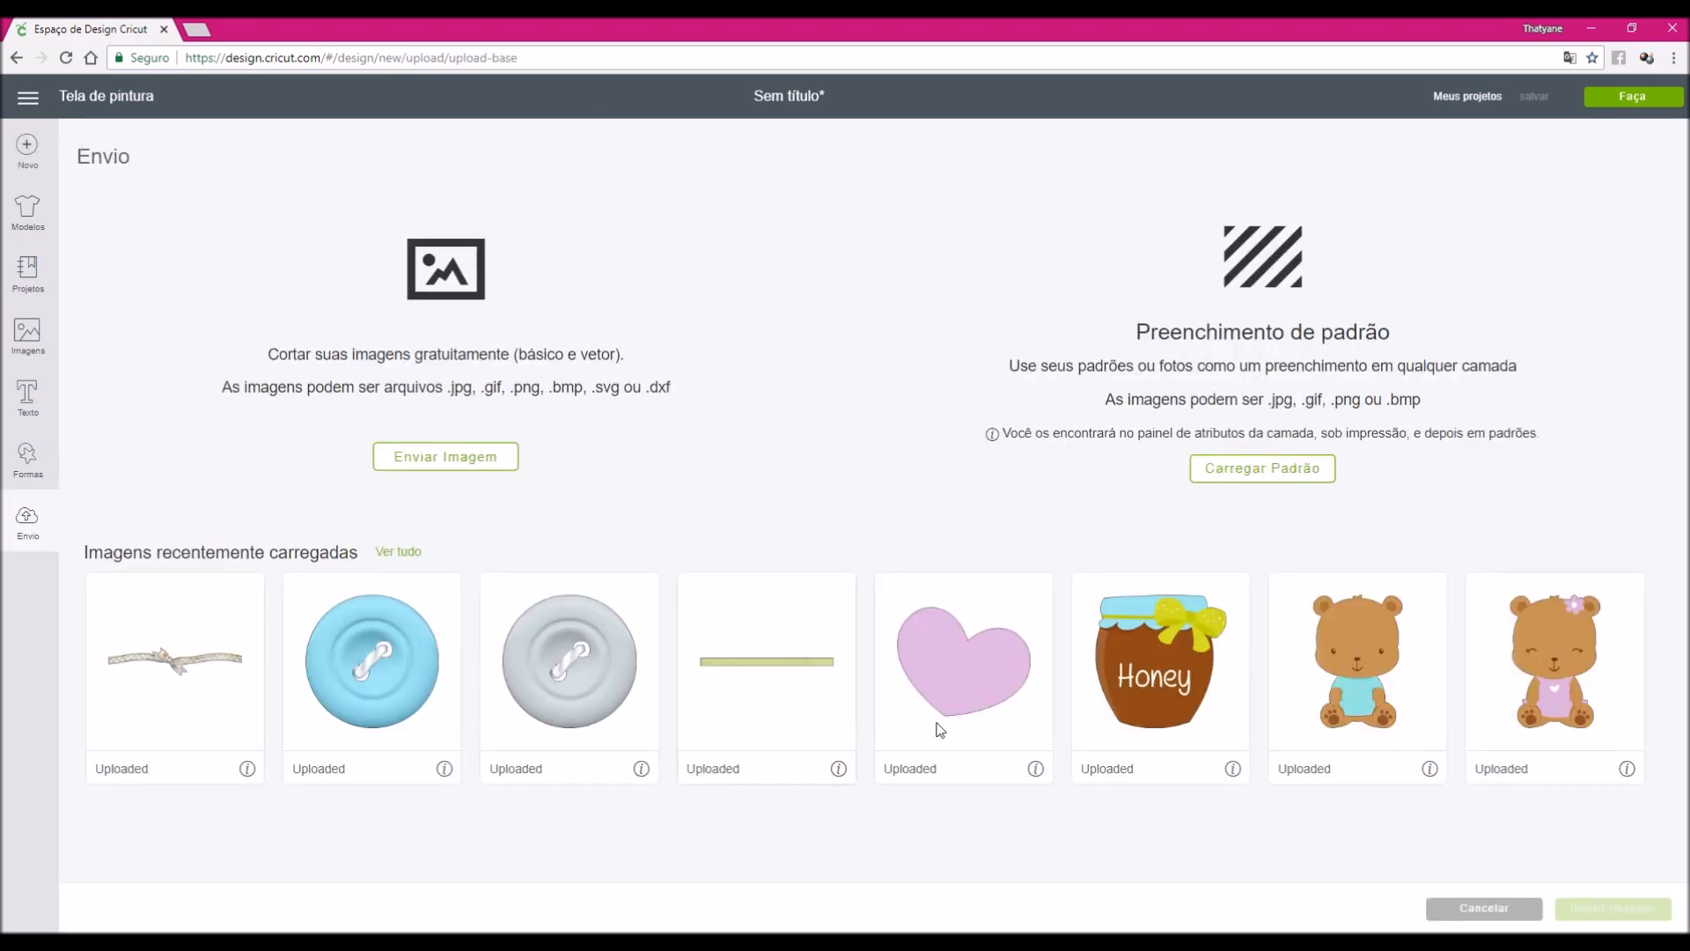
{"action": "left_click", "coordinate": [1176, 662]}
{"action": "left_click", "coordinate": [1615, 909]}
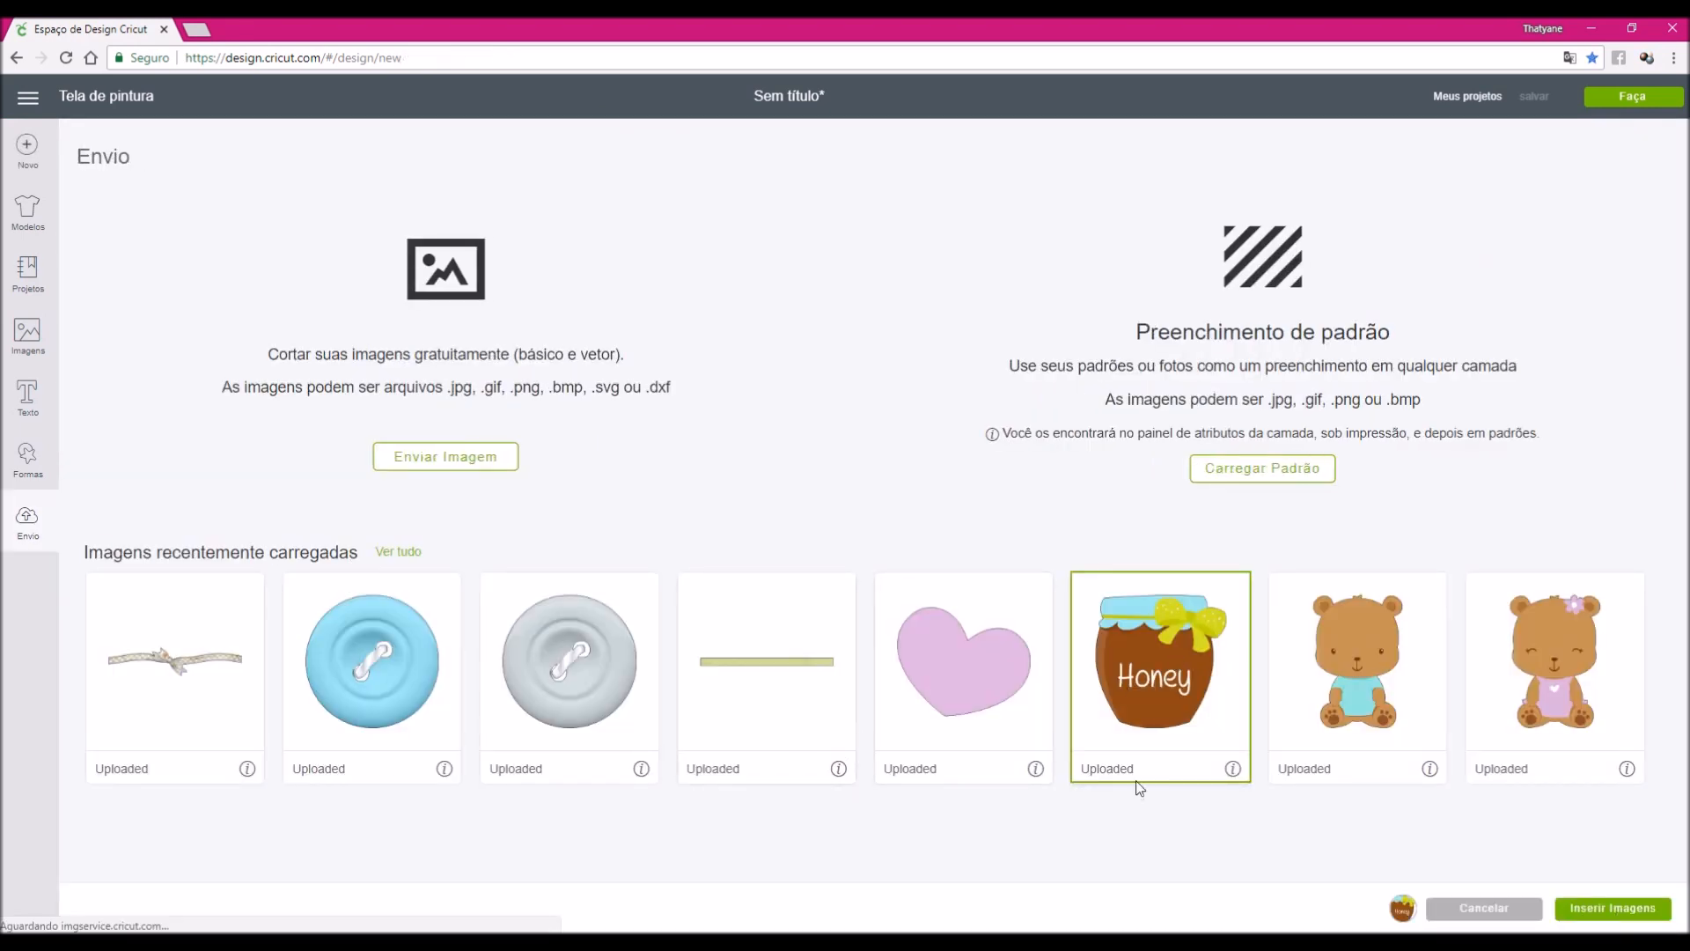
Scale the selected ribbon bow and Honey jar together to a width of 10 cm
{"action": "left_click_drag", "start_coordinate": [866, 577], "coordinate": [690, 626]}
{"action": "left_click_drag", "start_coordinate": [1037, 716], "coordinate": [1040, 714]}
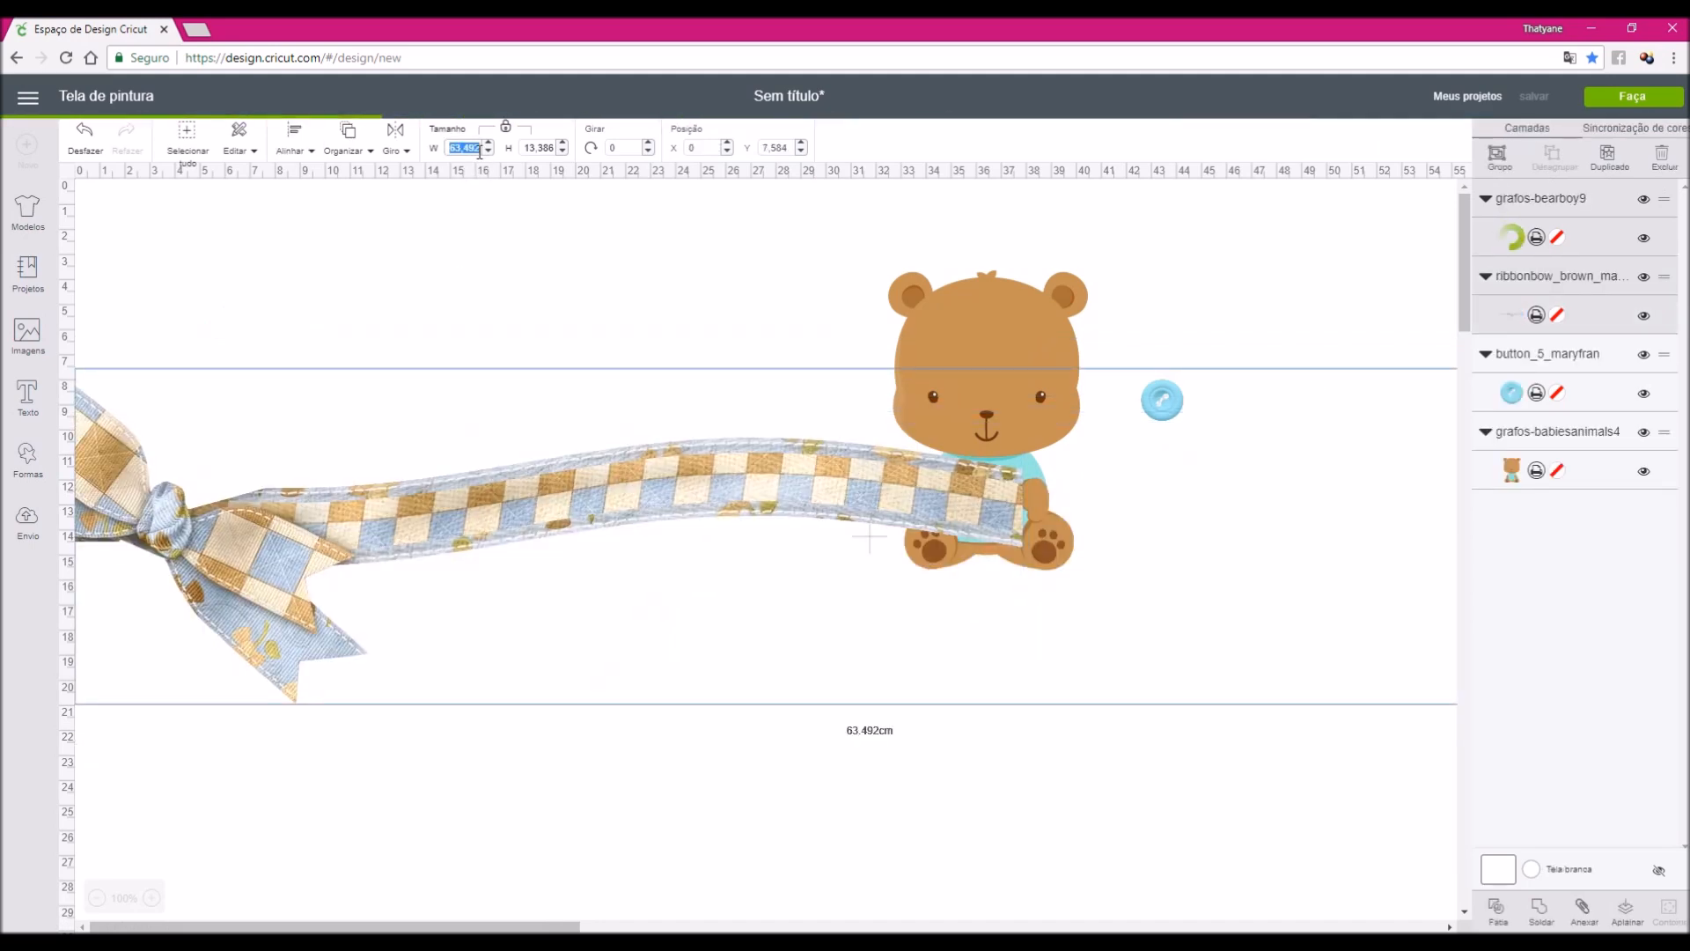
{"action": "type", "text": "10"}
{"action": "key", "text": "Return"}
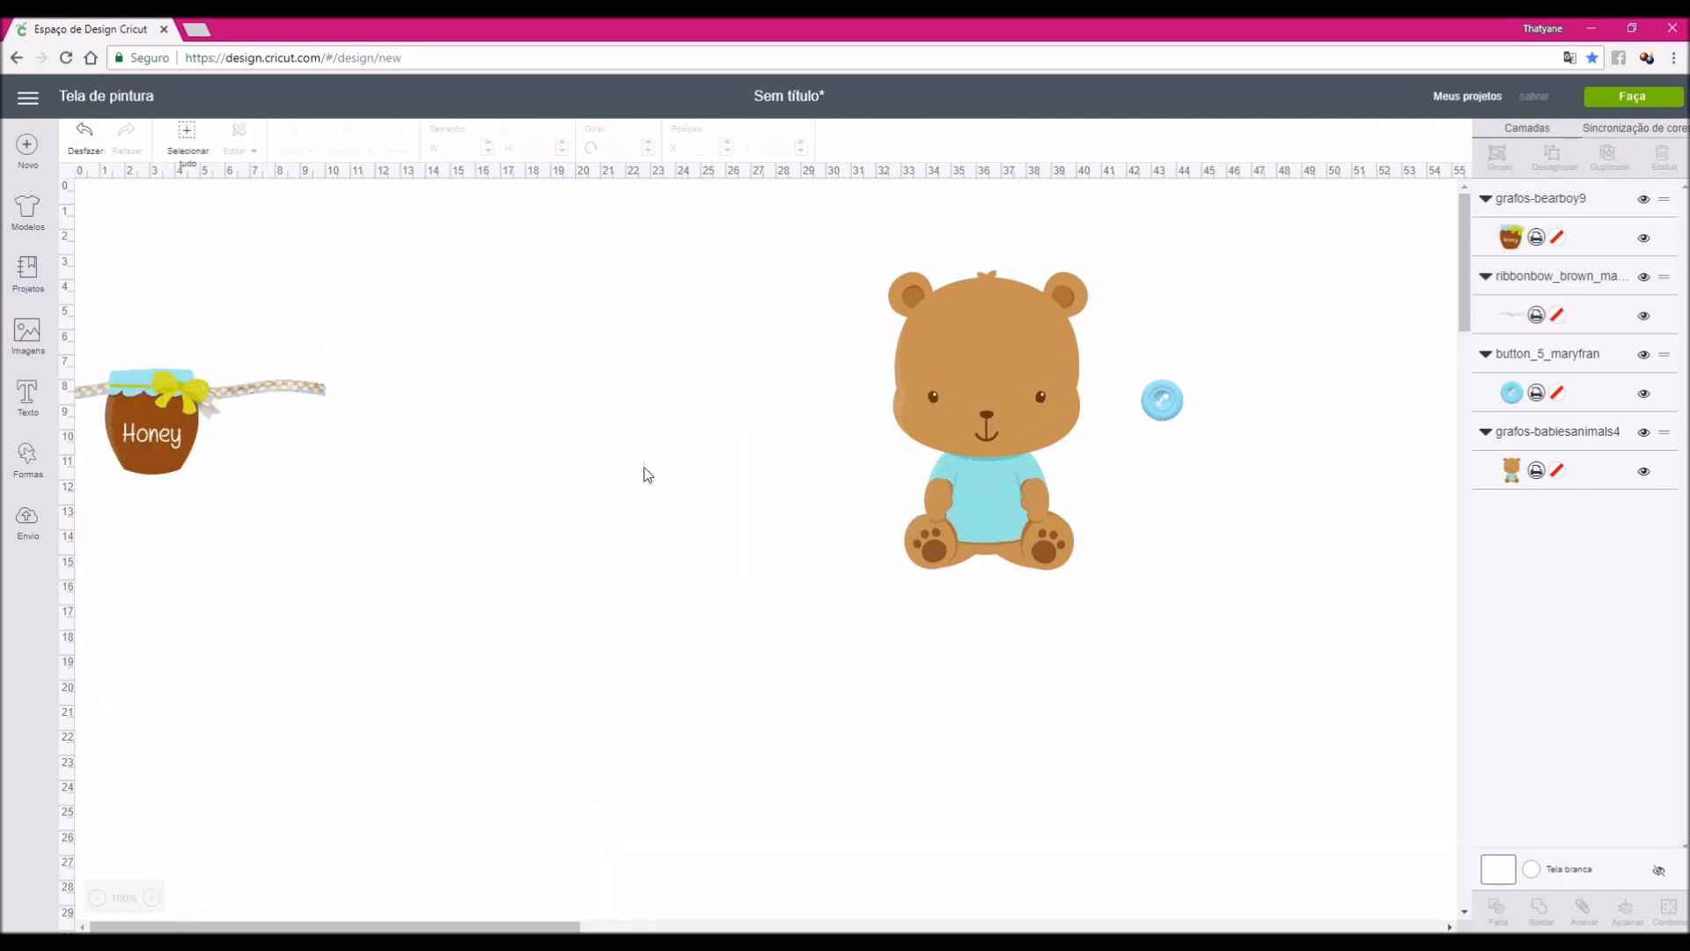
Move the Honey jar to the right of the bear and the ribbon bow below it
{"action": "left_click_drag", "start_coordinate": [150, 442], "coordinate": [648, 560]}
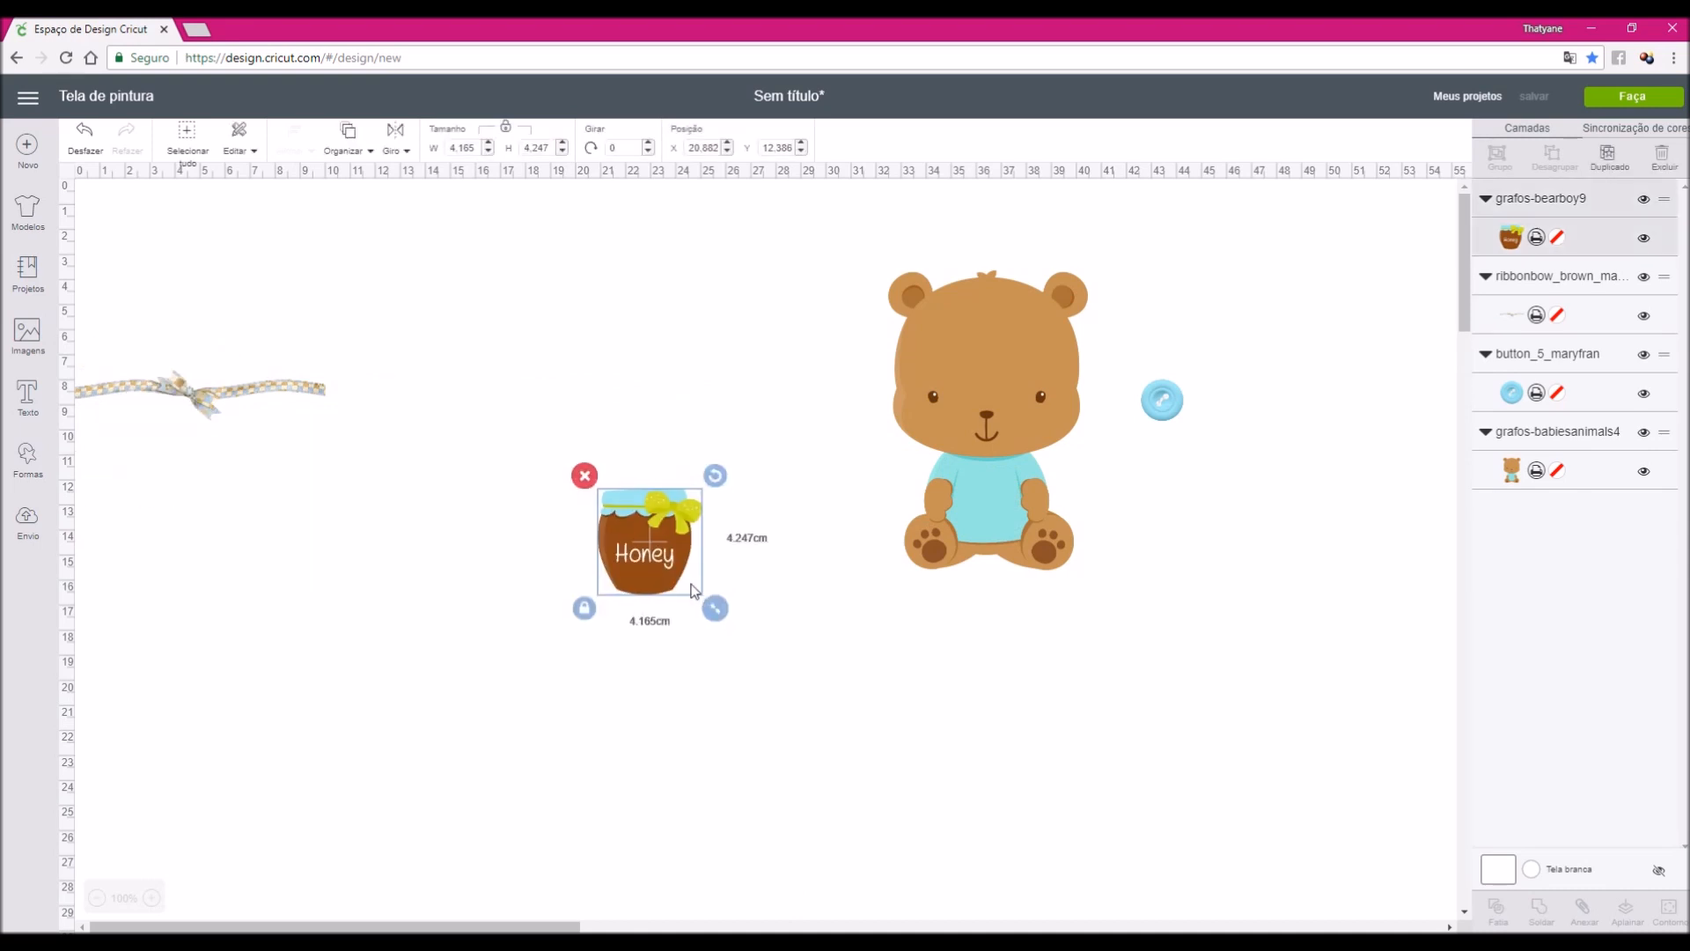
{"action": "left_click_drag", "start_coordinate": [202, 398], "coordinate": [1083, 737]}
{"action": "left_click_drag", "start_coordinate": [676, 568], "coordinate": [1294, 599]}
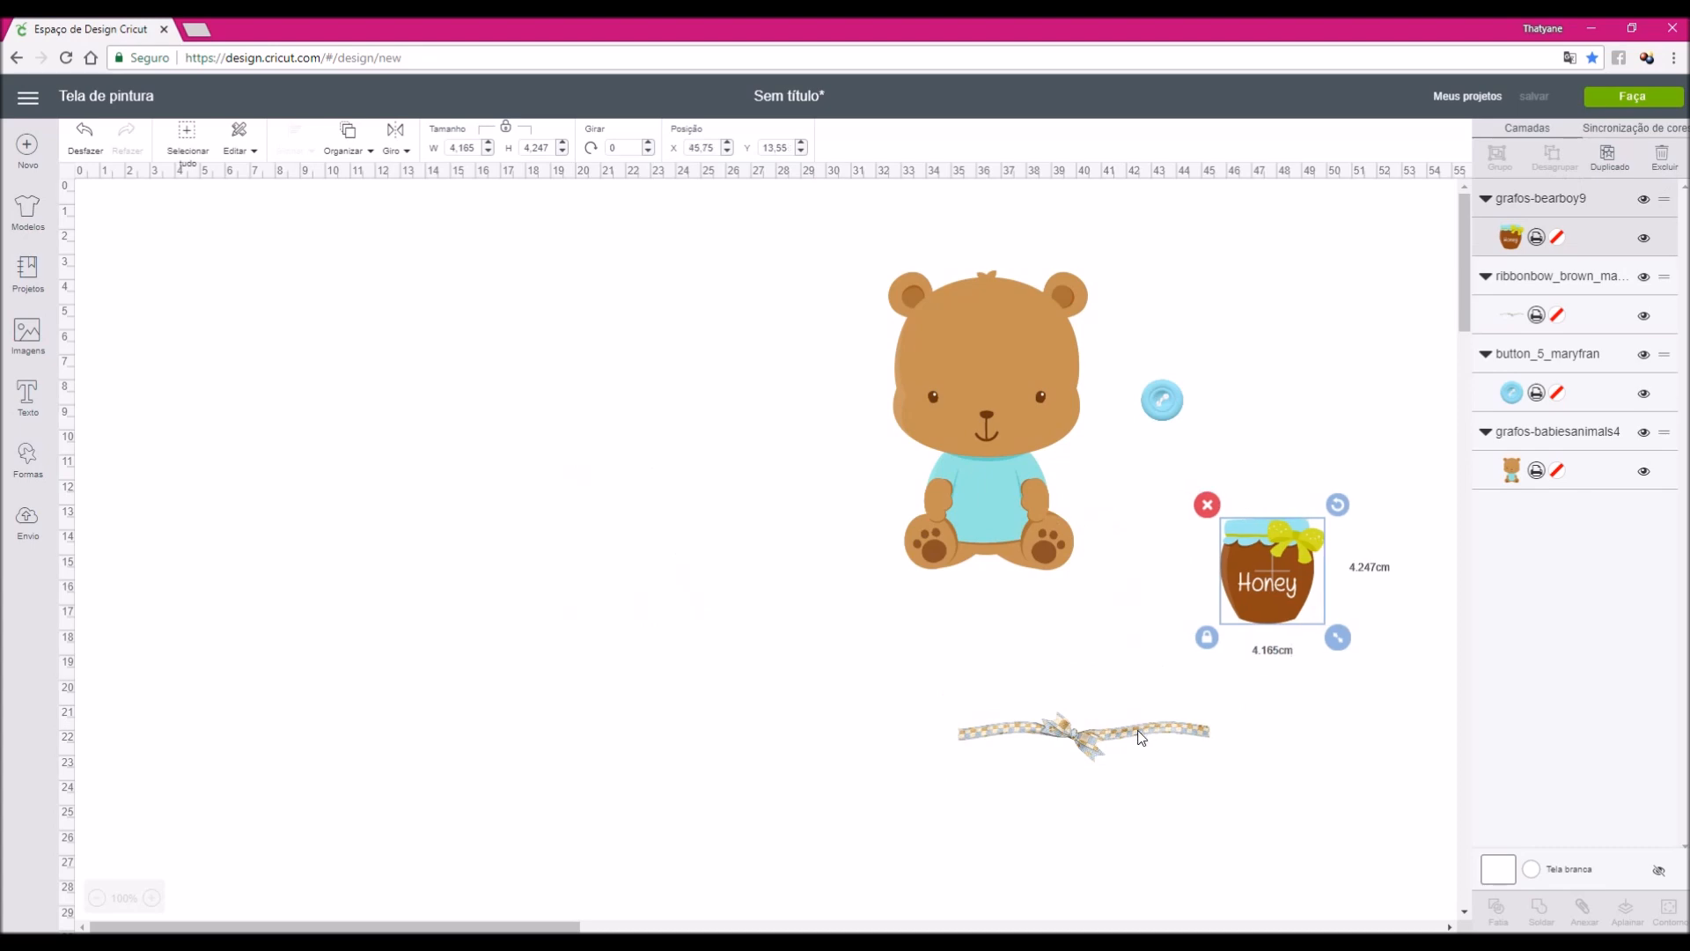
{"action": "left_click_drag", "start_coordinate": [1139, 732], "coordinate": [1232, 714]}
Switch to Photoshop and check the image dimensions of the example tag without changing them
{"action": "key", "text": "alt+Tab"}
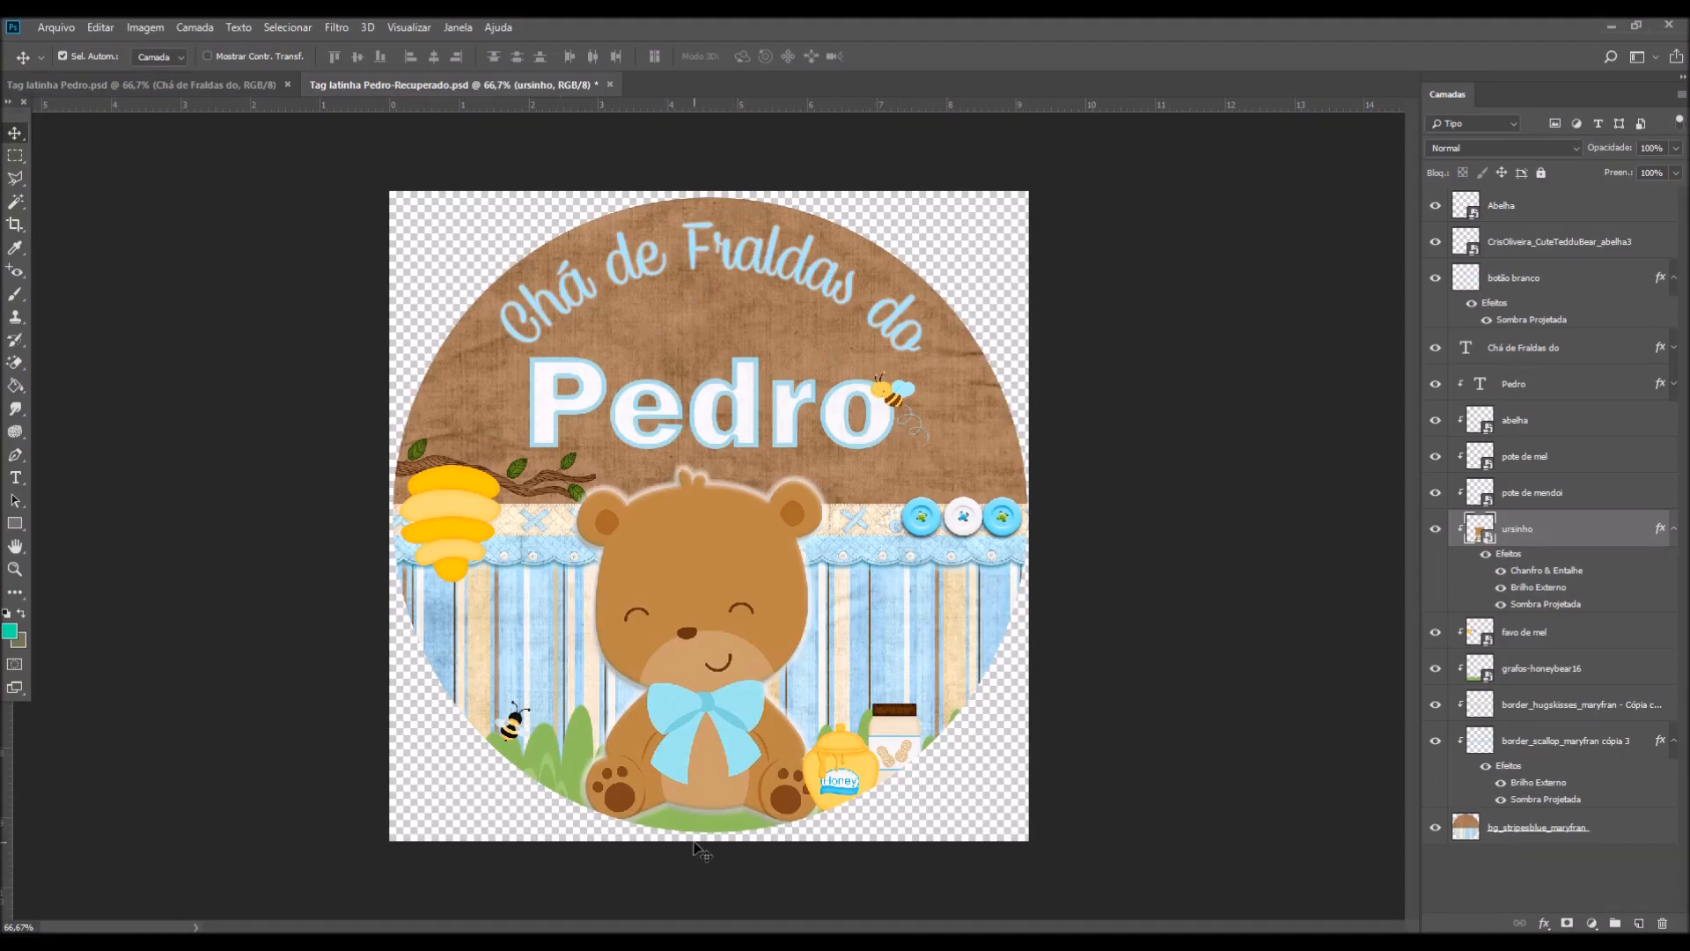
{"action": "left_click", "coordinate": [150, 29]}
{"action": "left_click", "coordinate": [184, 160]}
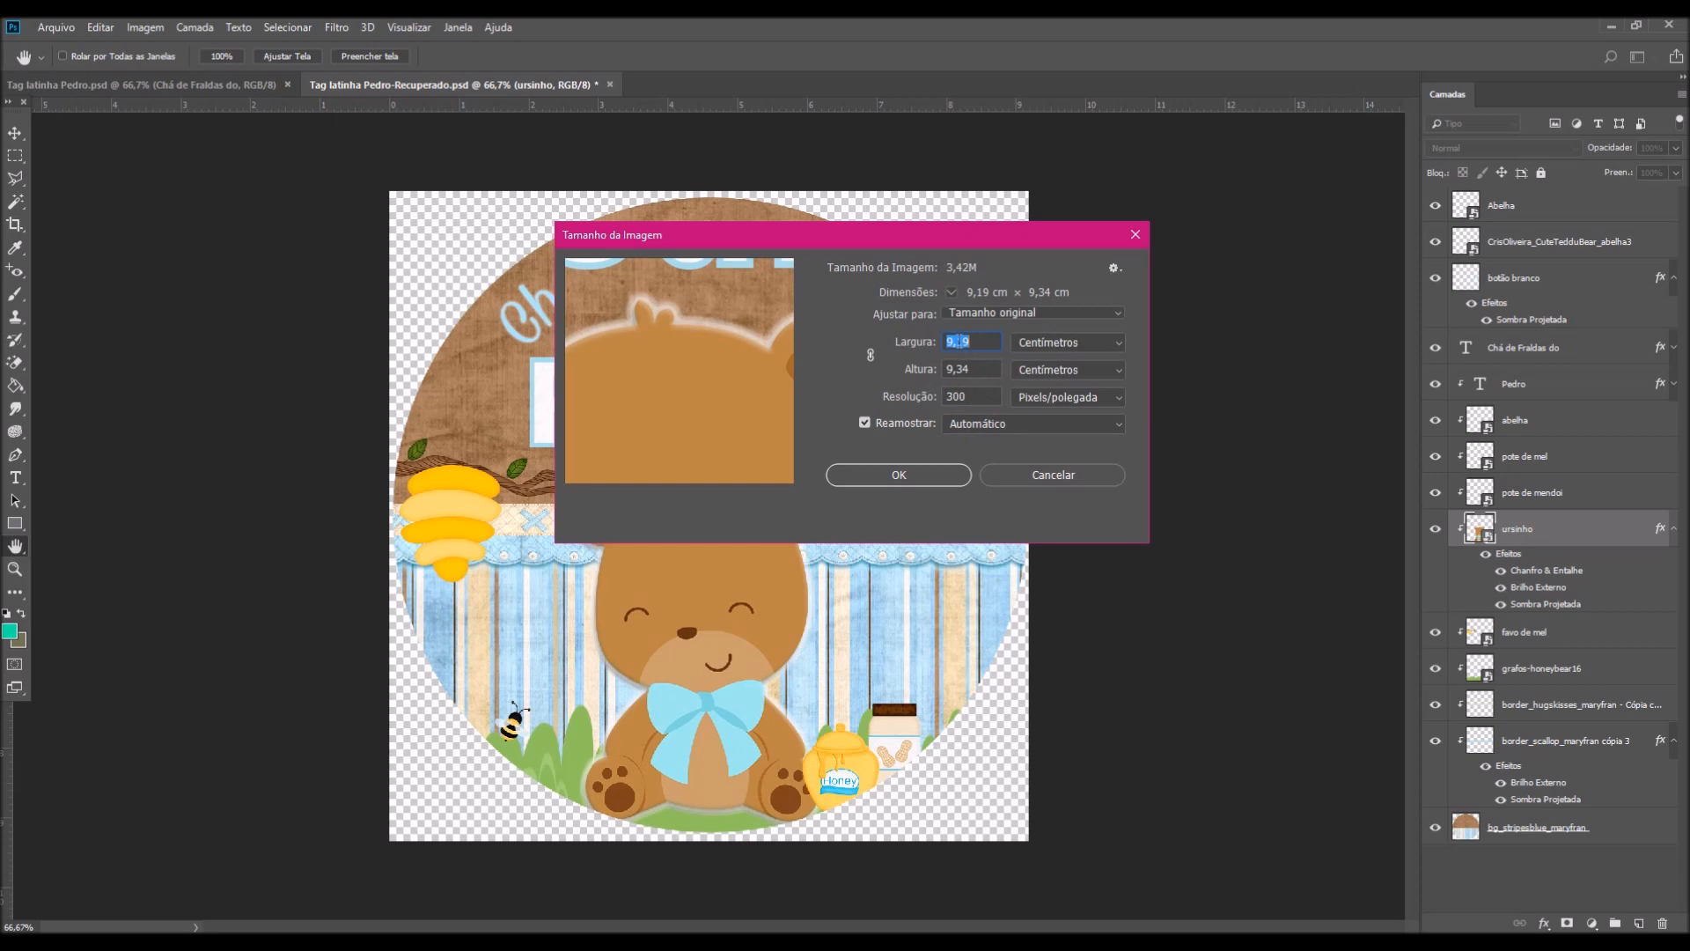
{"action": "left_click", "coordinate": [1135, 234]}
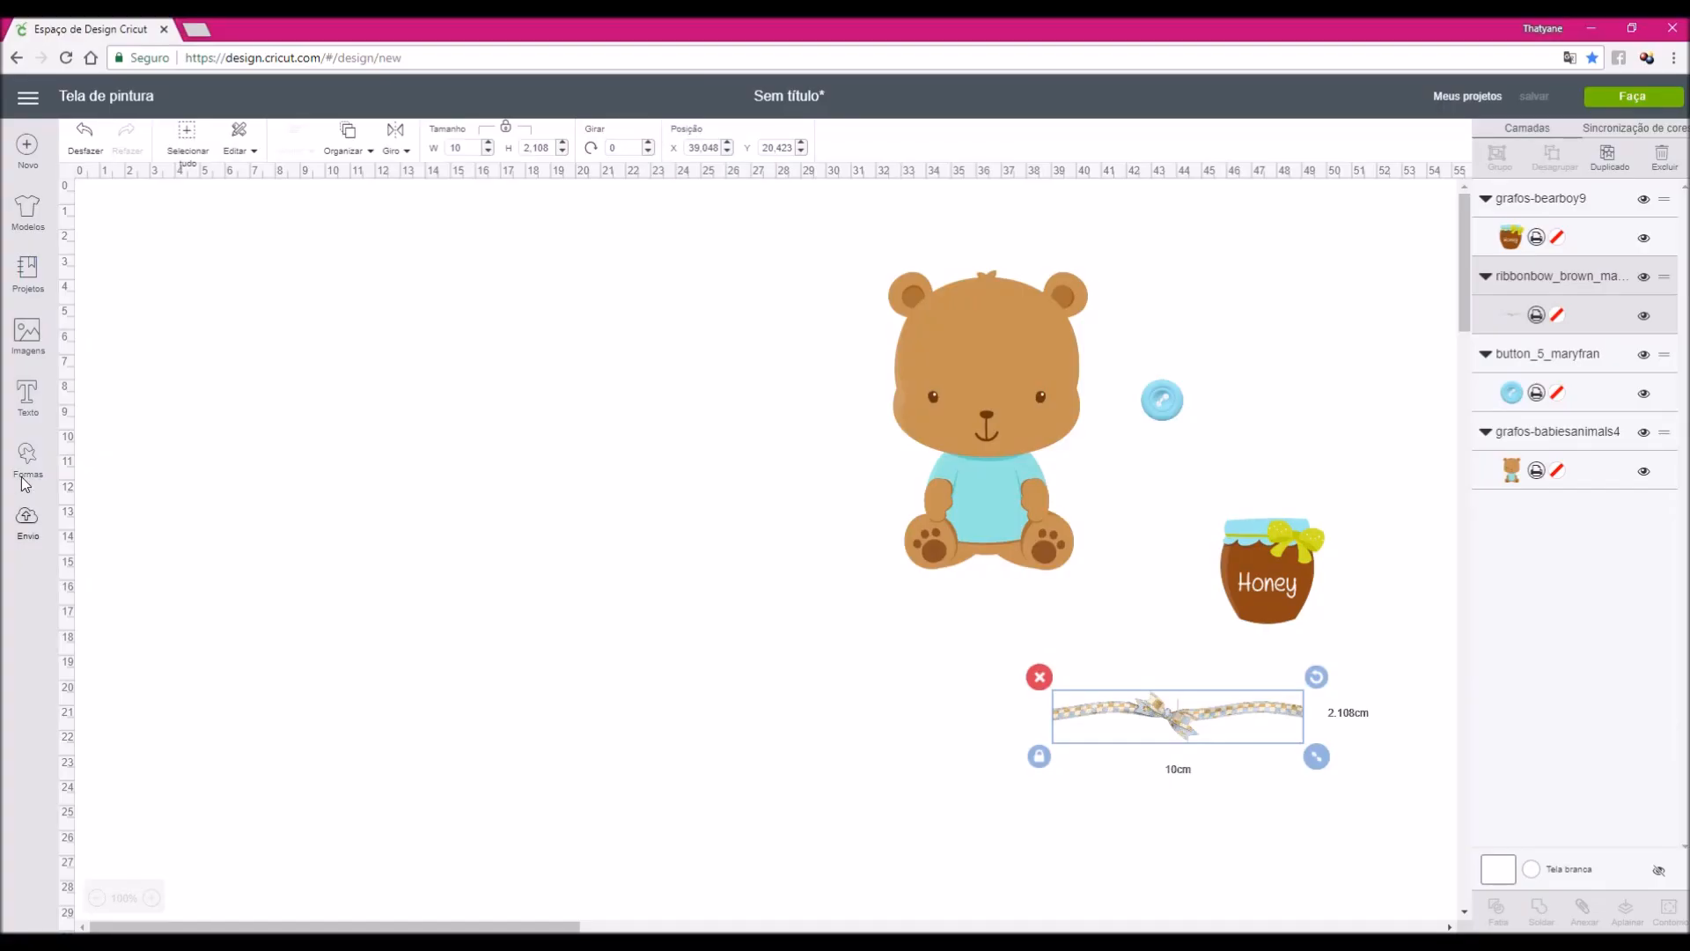
Add a circle shape and move it to the empty upper-left area of the canvas
{"action": "left_click", "coordinate": [27, 458]}
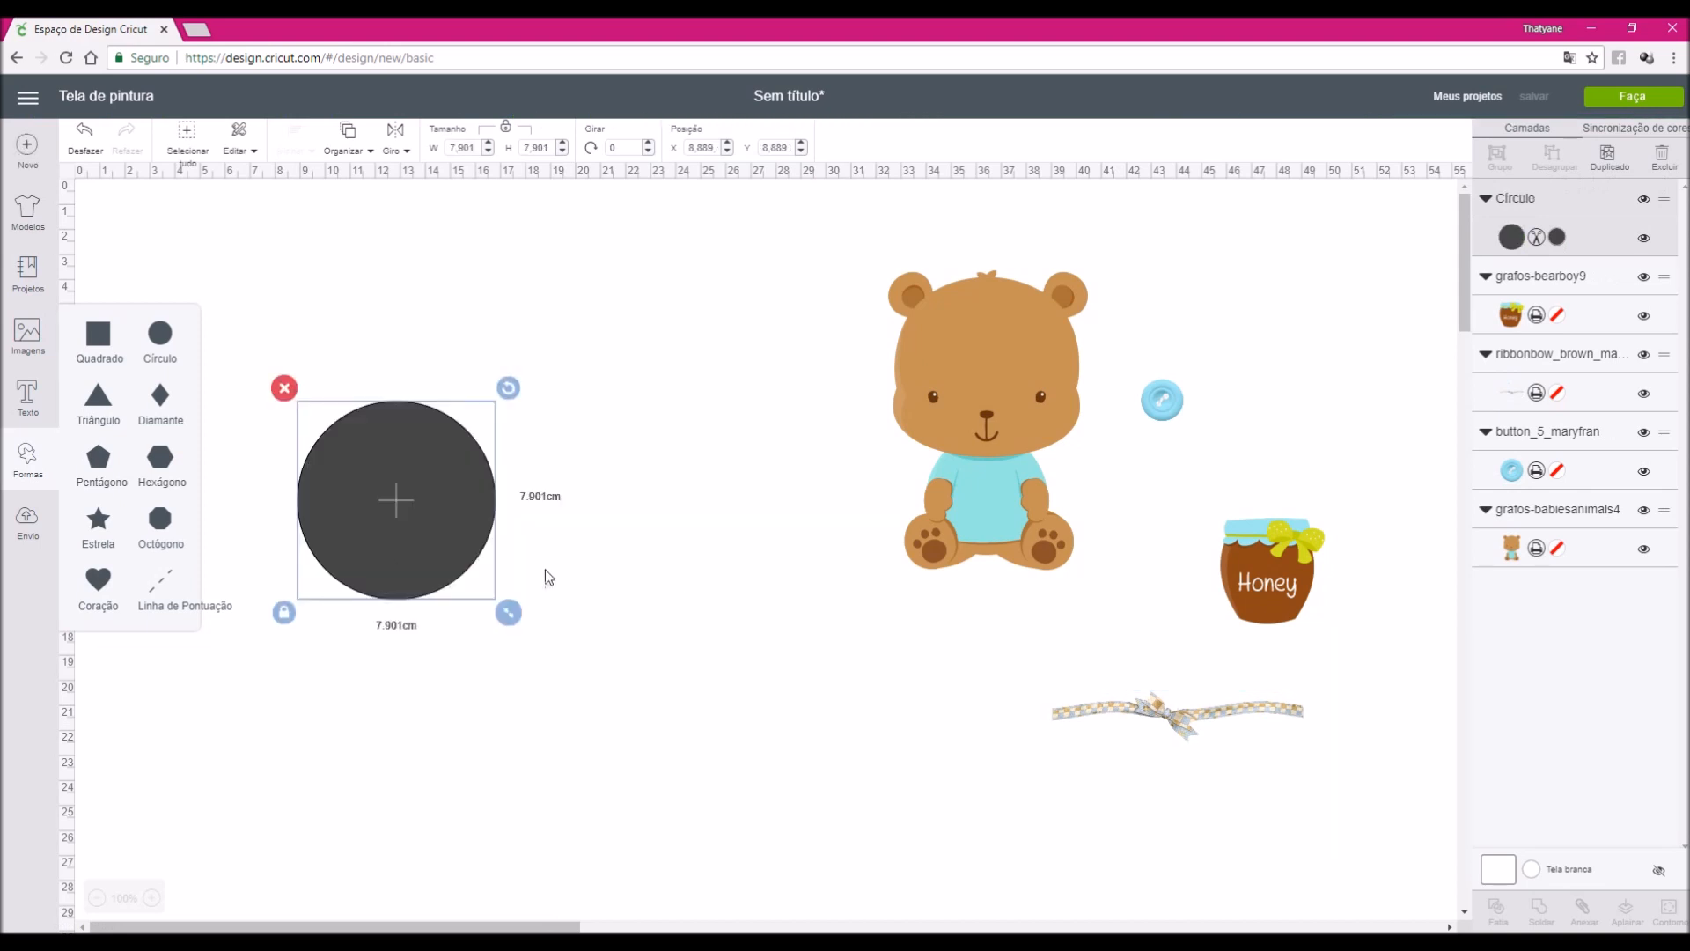
{"action": "left_click", "coordinate": [683, 599]}
{"action": "left_click_drag", "start_coordinate": [466, 555], "coordinate": [334, 398]}
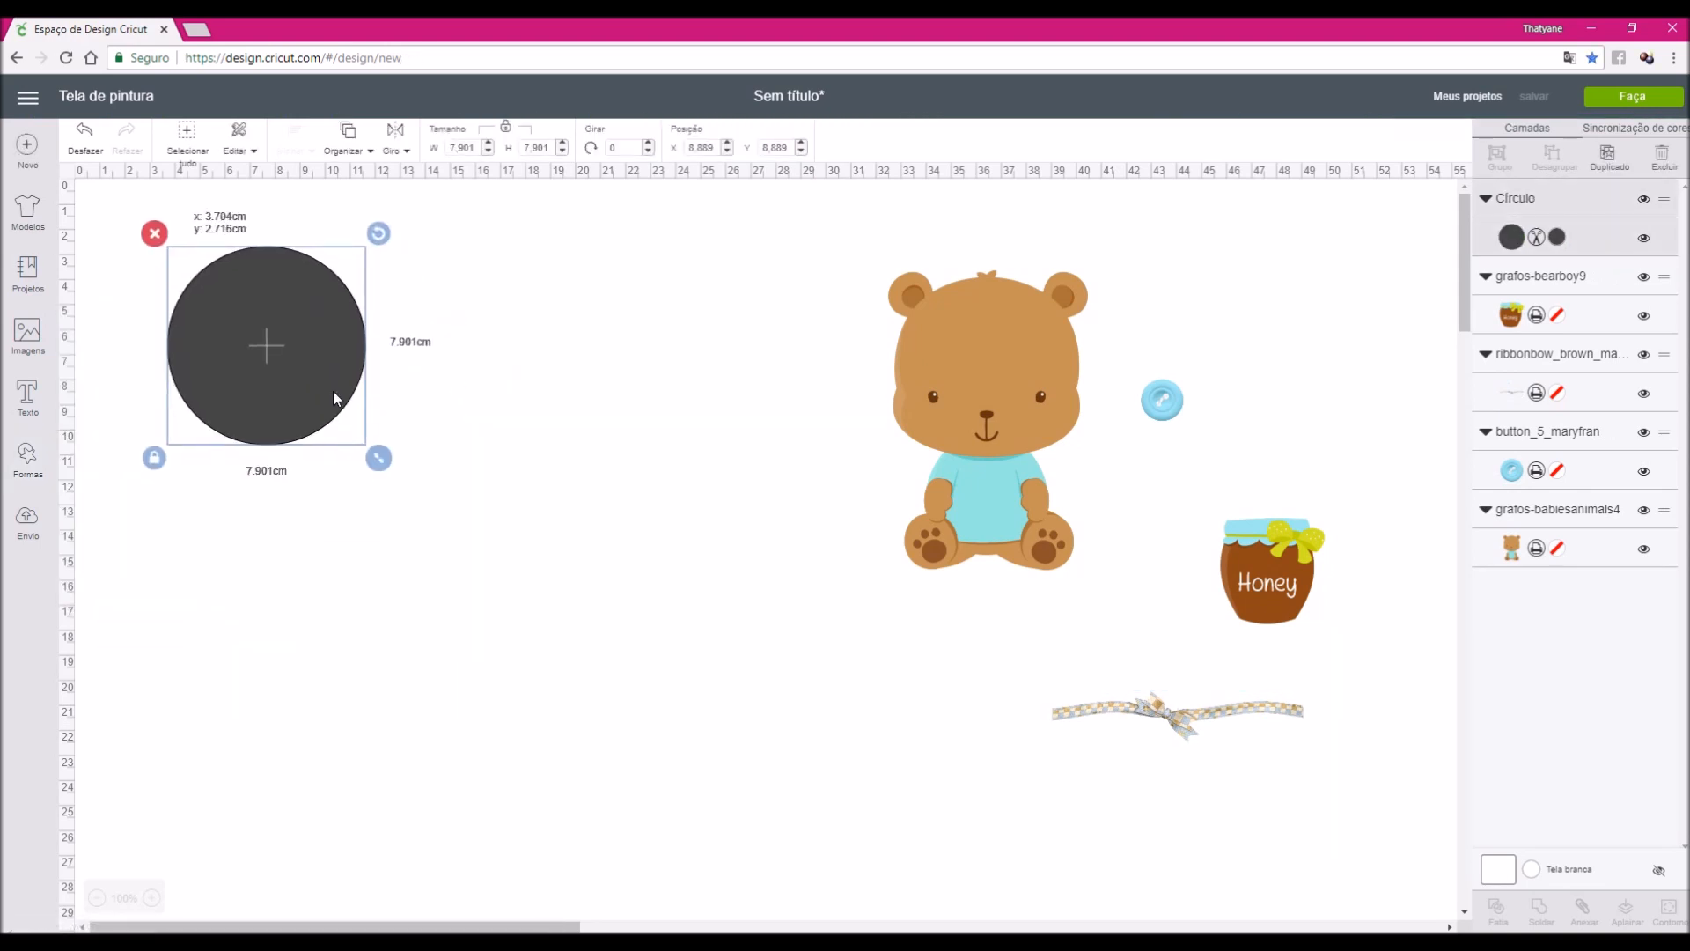
Duplicate the circle and place the copy below and to the left of the bear
{"action": "key", "text": "ctrl+c"}
{"action": "key", "text": "ctrl+v"}
{"action": "left_click_drag", "start_coordinate": [335, 414], "coordinate": [916, 777]}
{"action": "left_click_drag", "start_coordinate": [900, 807], "coordinate": [857, 802]}
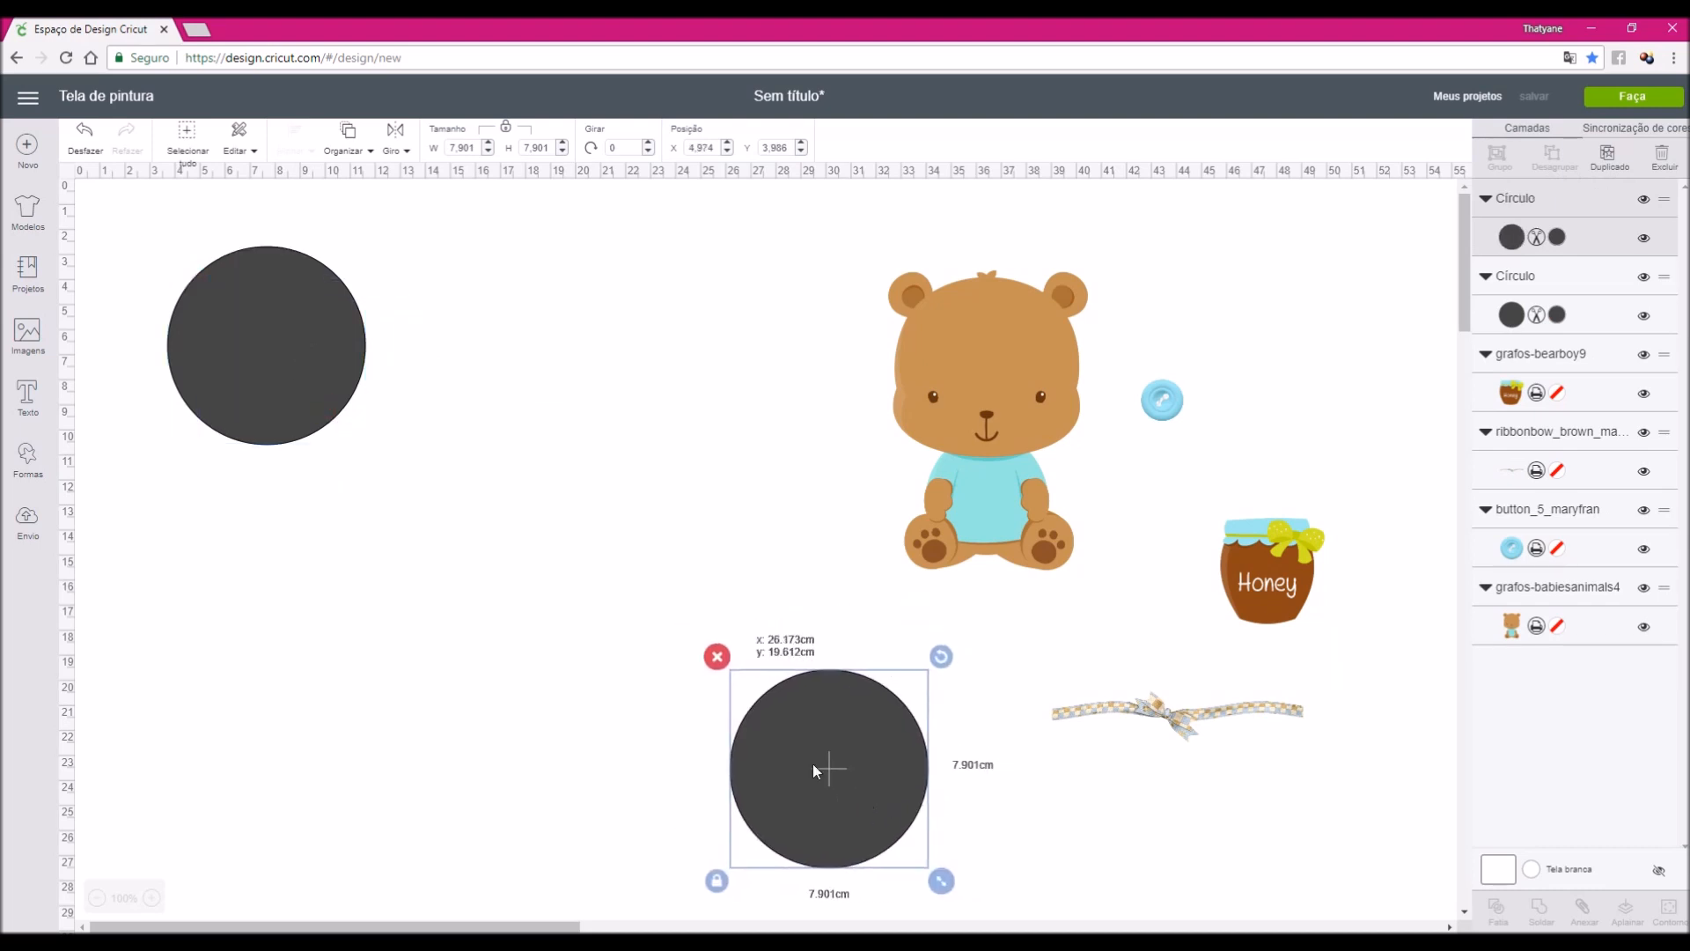
Enlarge the original circle to about 15.7 cm and move the small copy directly under the bear
{"action": "left_click", "coordinate": [318, 410]}
{"action": "left_click_drag", "start_coordinate": [378, 466], "coordinate": [574, 658]}
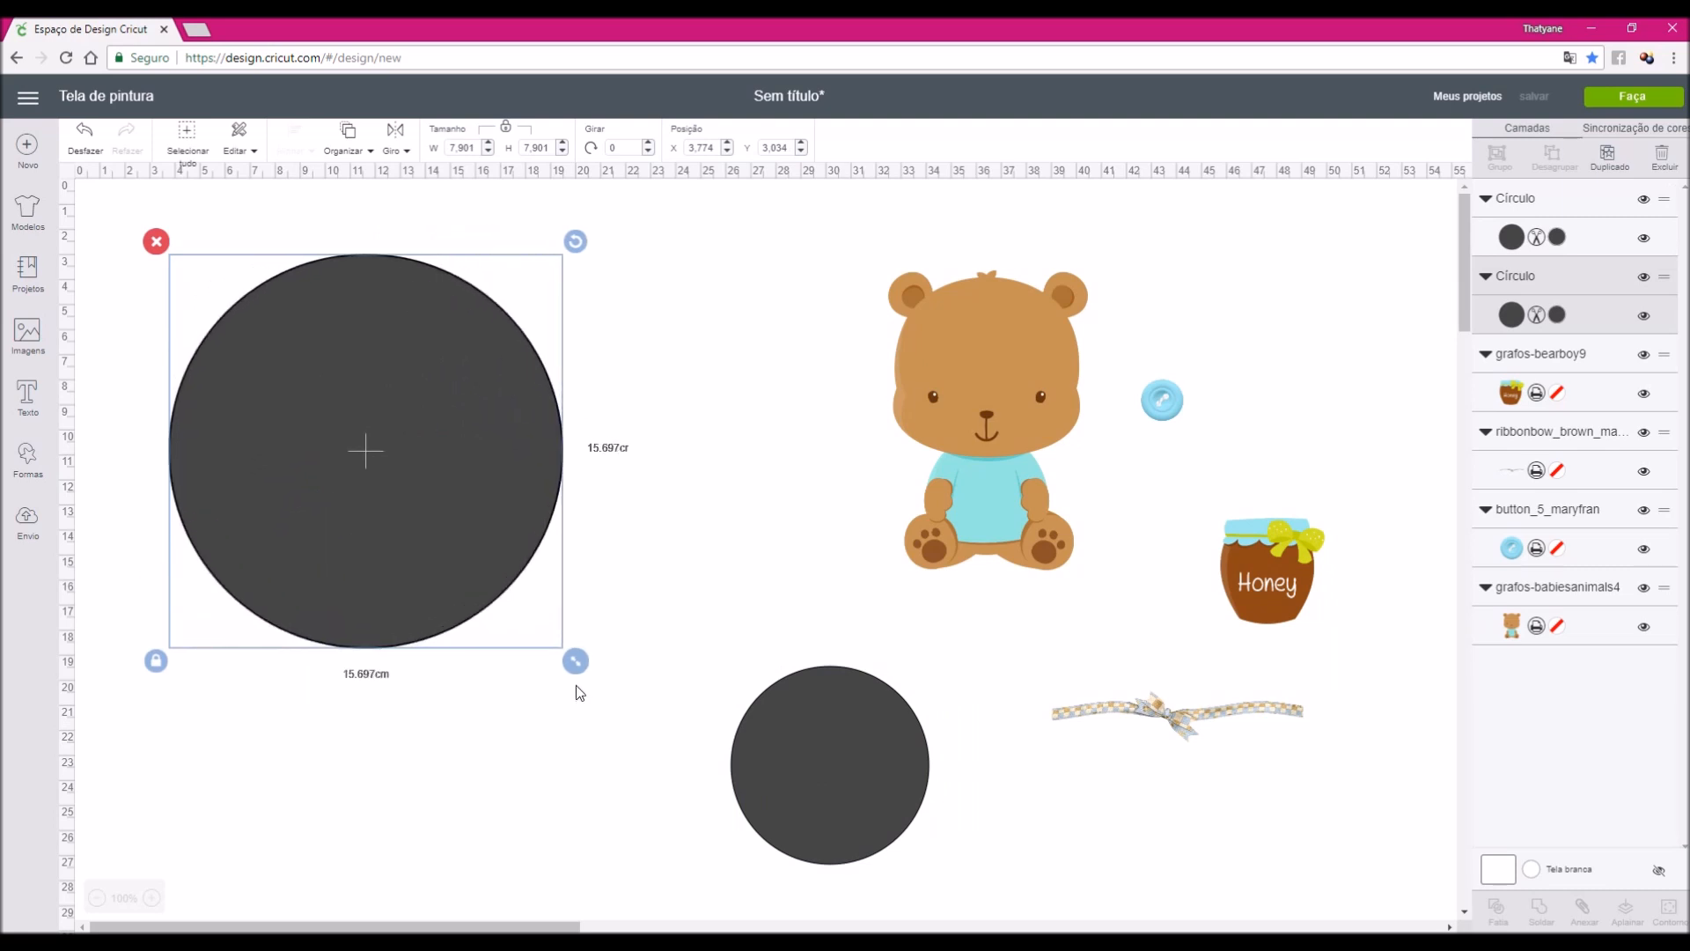
{"action": "left_click_drag", "start_coordinate": [419, 573], "coordinate": [446, 602]}
{"action": "left_click_drag", "start_coordinate": [841, 736], "coordinate": [1029, 720]}
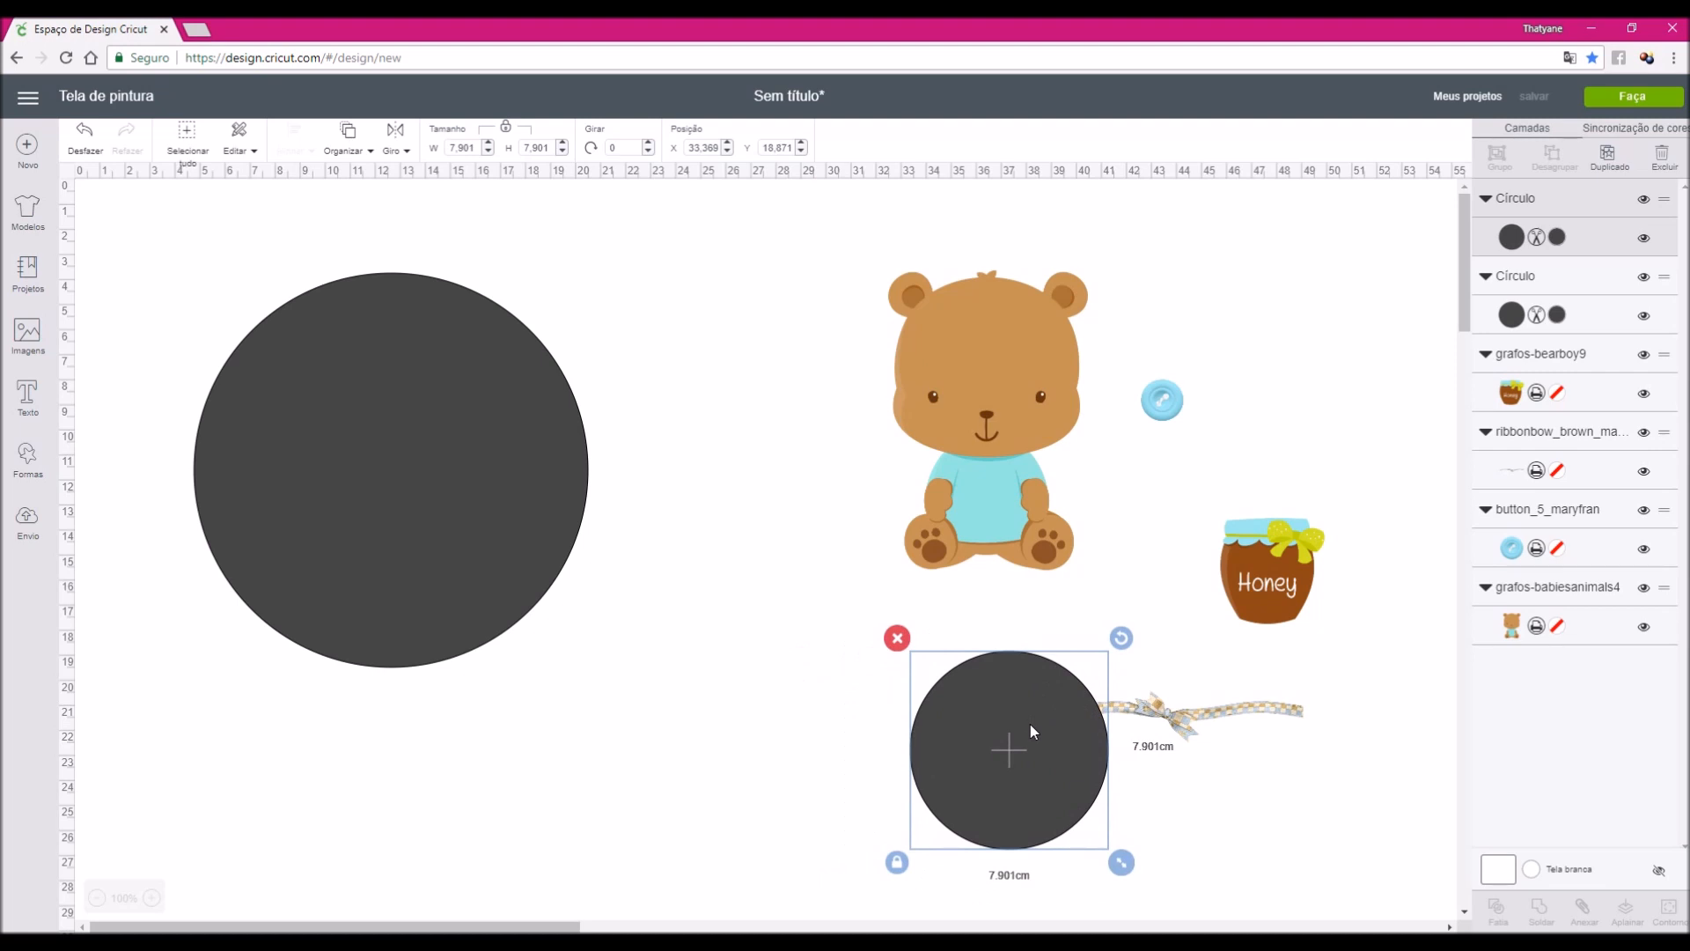
Change the large circle to a print layer filled with the uploaded multicolored striped pattern
{"action": "left_click", "coordinate": [437, 438]}
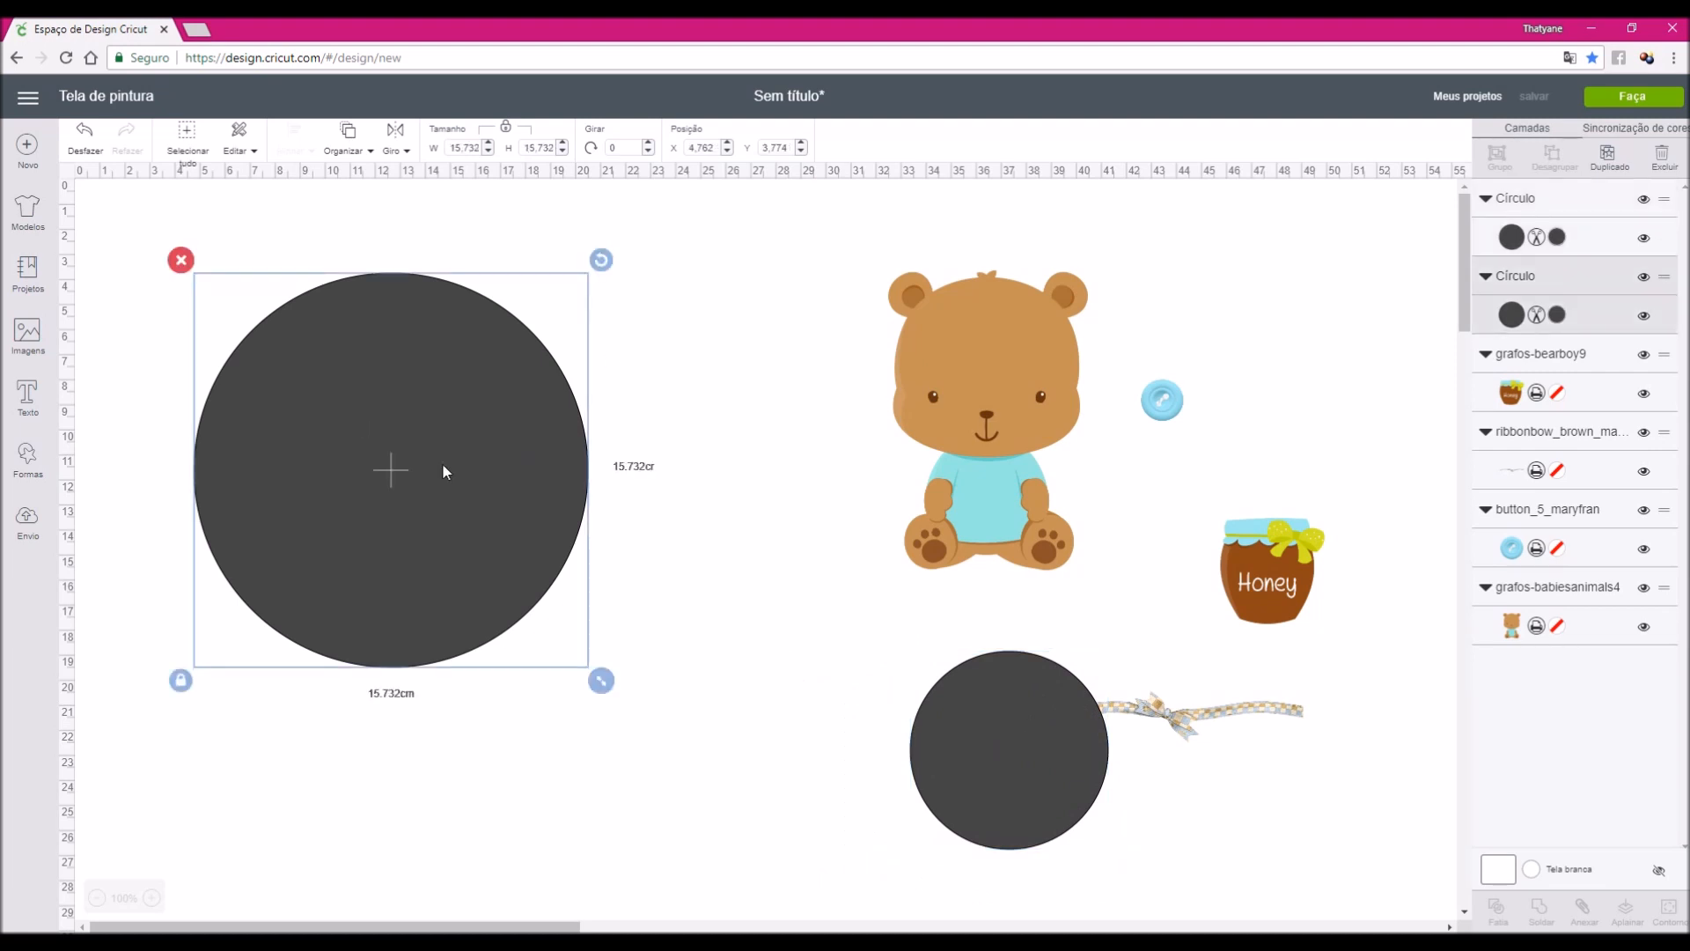
{"action": "left_click", "coordinate": [1537, 315]}
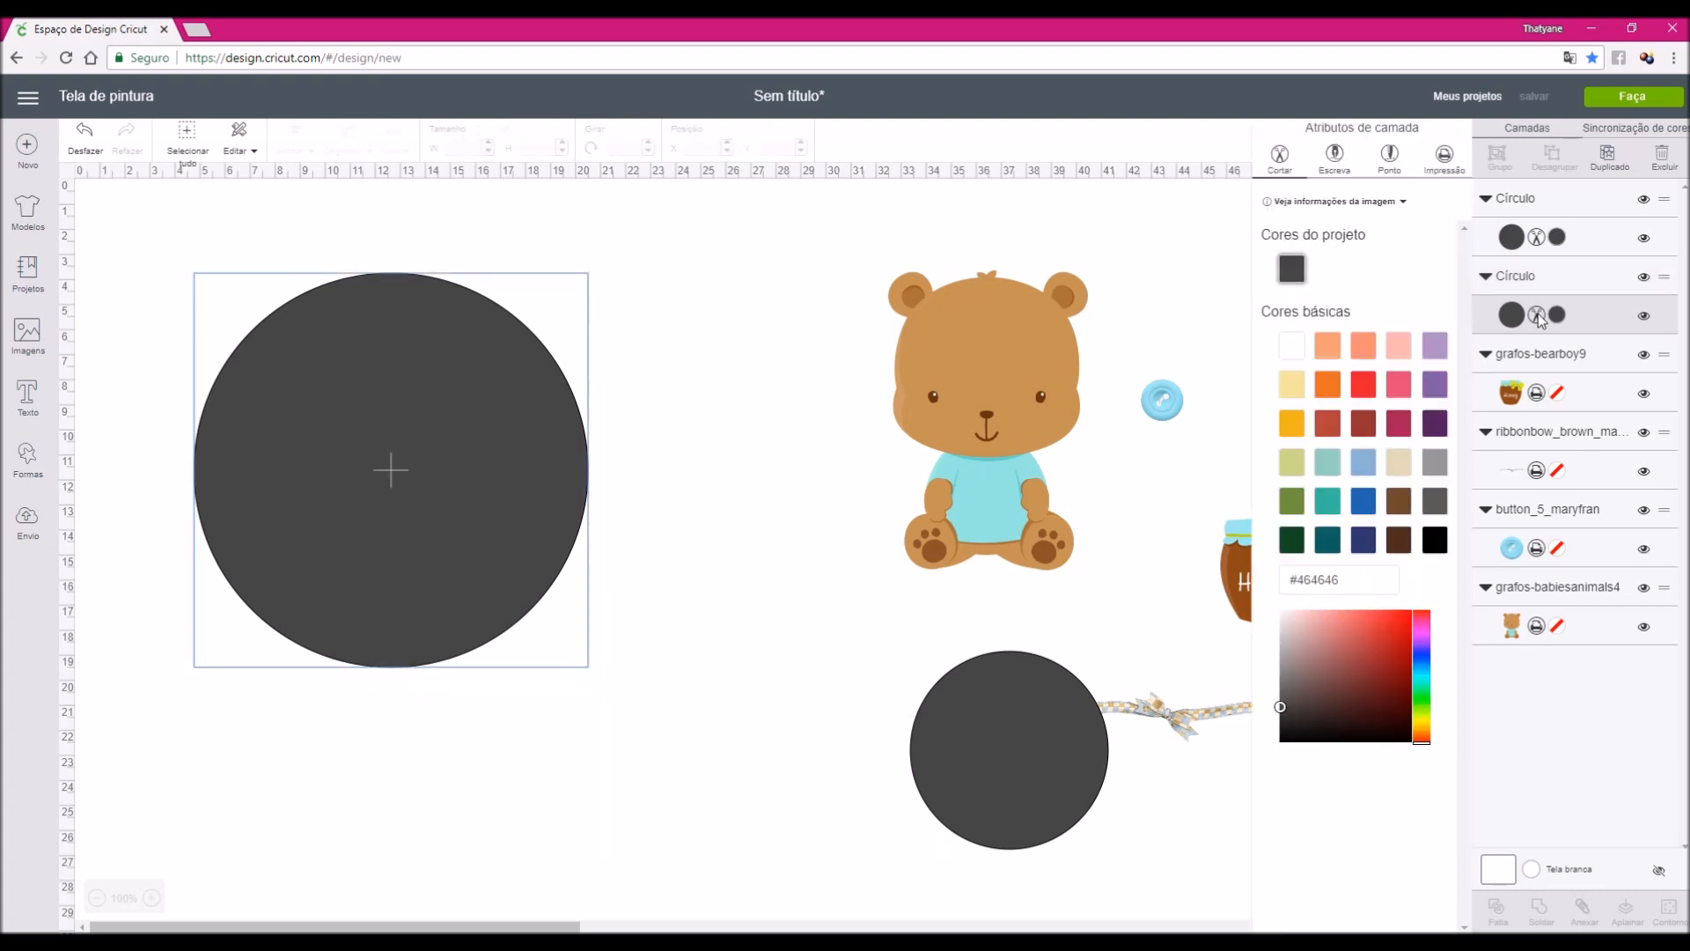
{"action": "left_click", "coordinate": [1452, 180]}
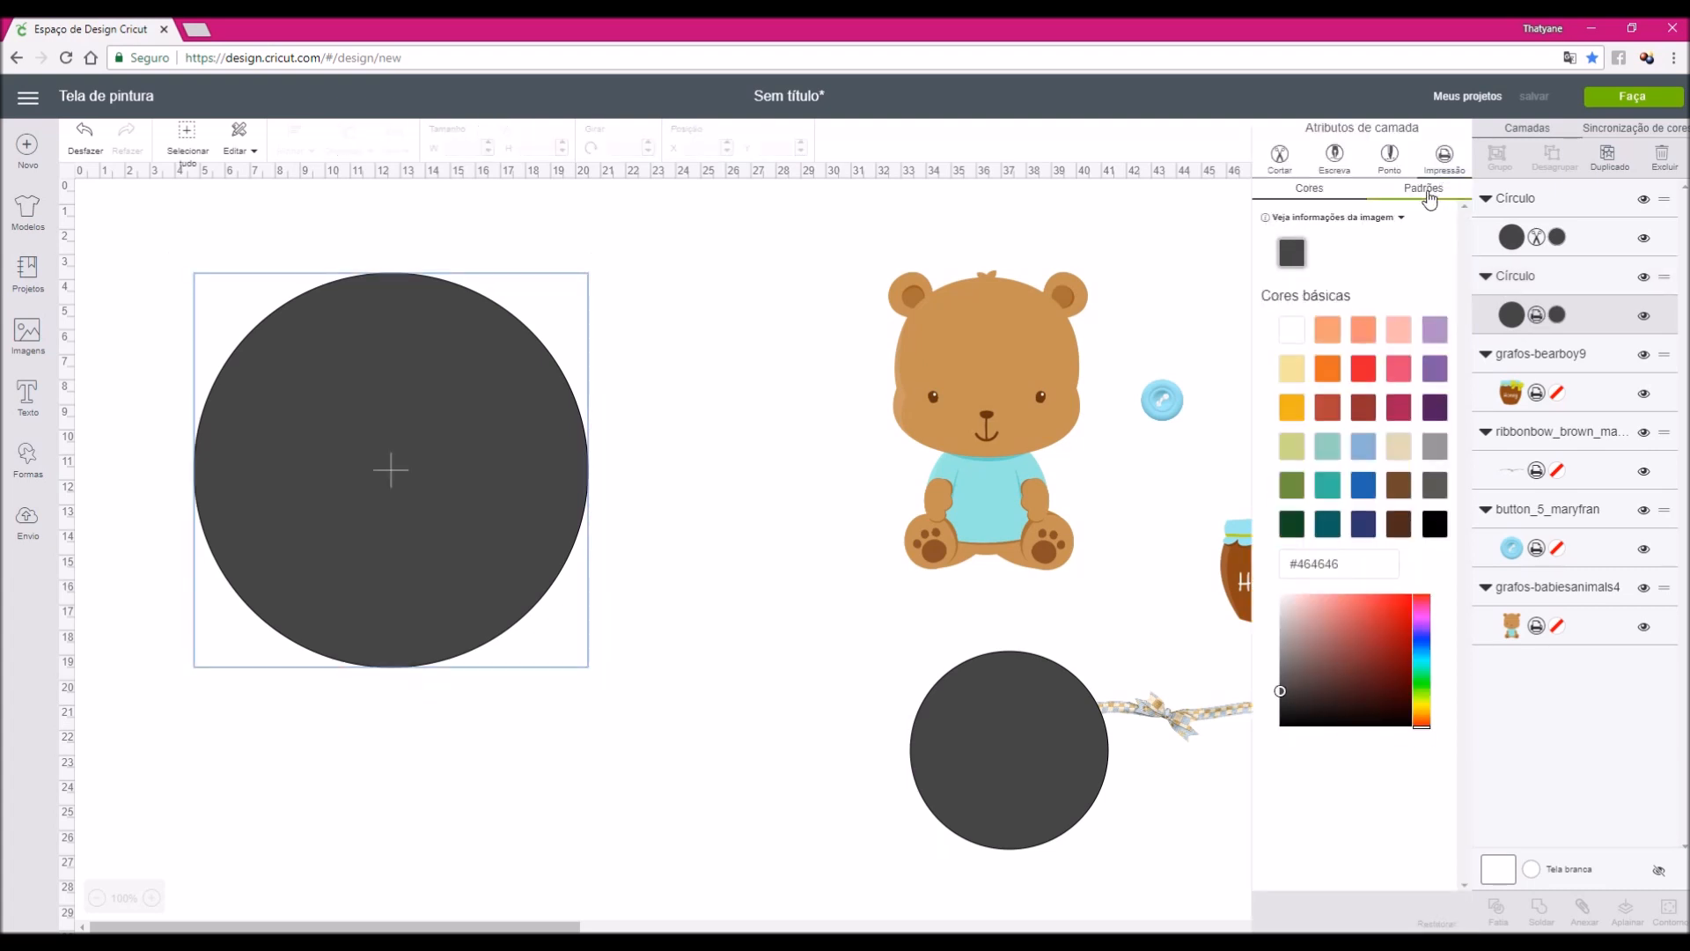
{"action": "left_click", "coordinate": [1432, 202]}
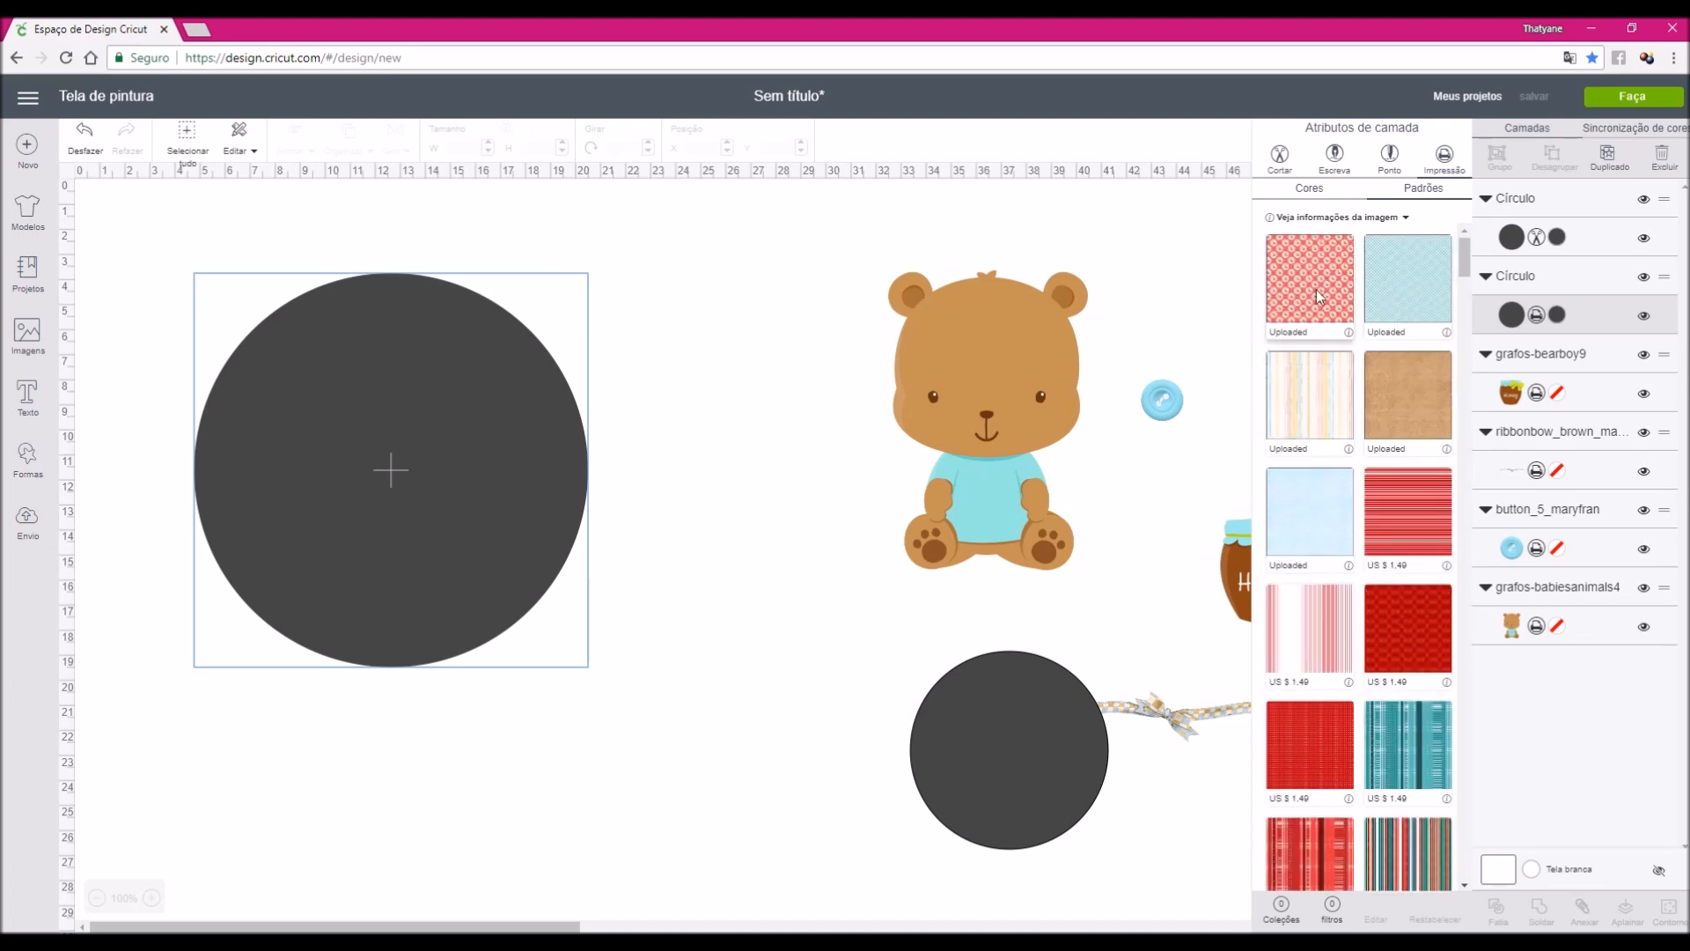
{"action": "left_click", "coordinate": [1324, 421]}
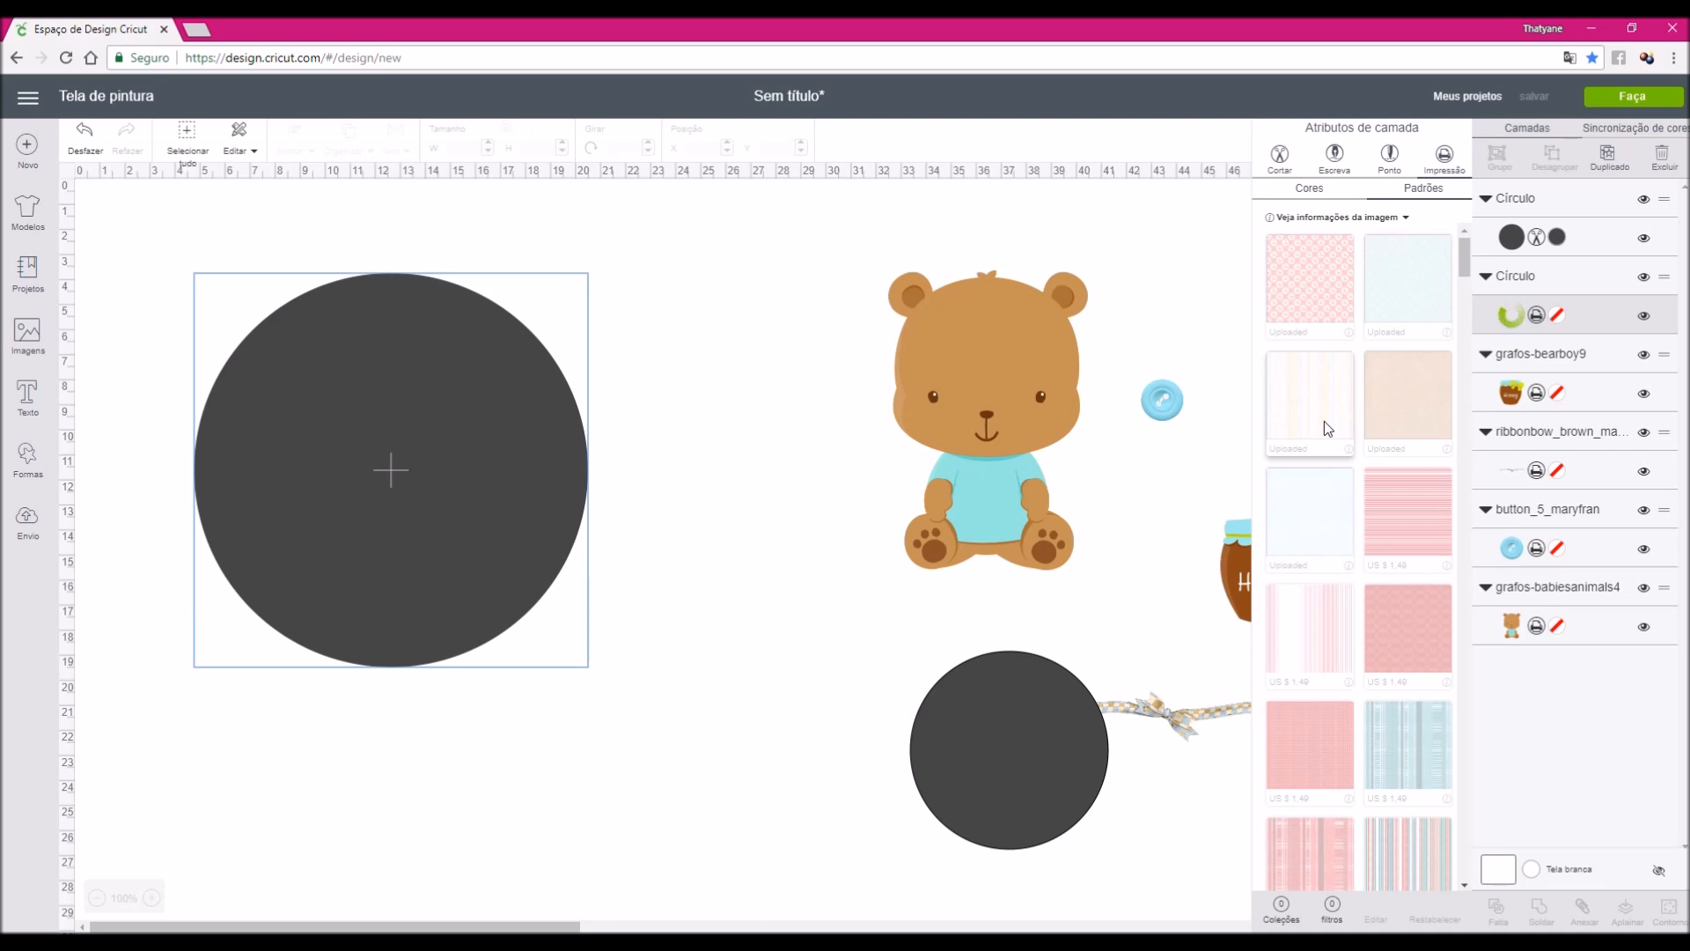
Spread the bear, ribbon and button away from the canvas center and delete the small plain circle
{"action": "left_click_drag", "start_coordinate": [440, 476], "coordinate": [378, 417]}
{"action": "left_click_drag", "start_coordinate": [977, 427], "coordinate": [193, 797]}
{"action": "left_click_drag", "start_coordinate": [1009, 750], "coordinate": [511, 777]}
{"action": "left_click_drag", "start_coordinate": [1166, 715], "coordinate": [484, 893]}
{"action": "left_click_drag", "start_coordinate": [1162, 401], "coordinate": [1301, 274]}
{"action": "left_click", "coordinate": [1267, 573]}
{"action": "left_click", "coordinate": [483, 764]}
{"action": "key", "text": "Delete"}
Reposition the striped circle above the bear at about X 3.7 cm, Y 1.7 cm
{"action": "left_click", "coordinate": [489, 462]}
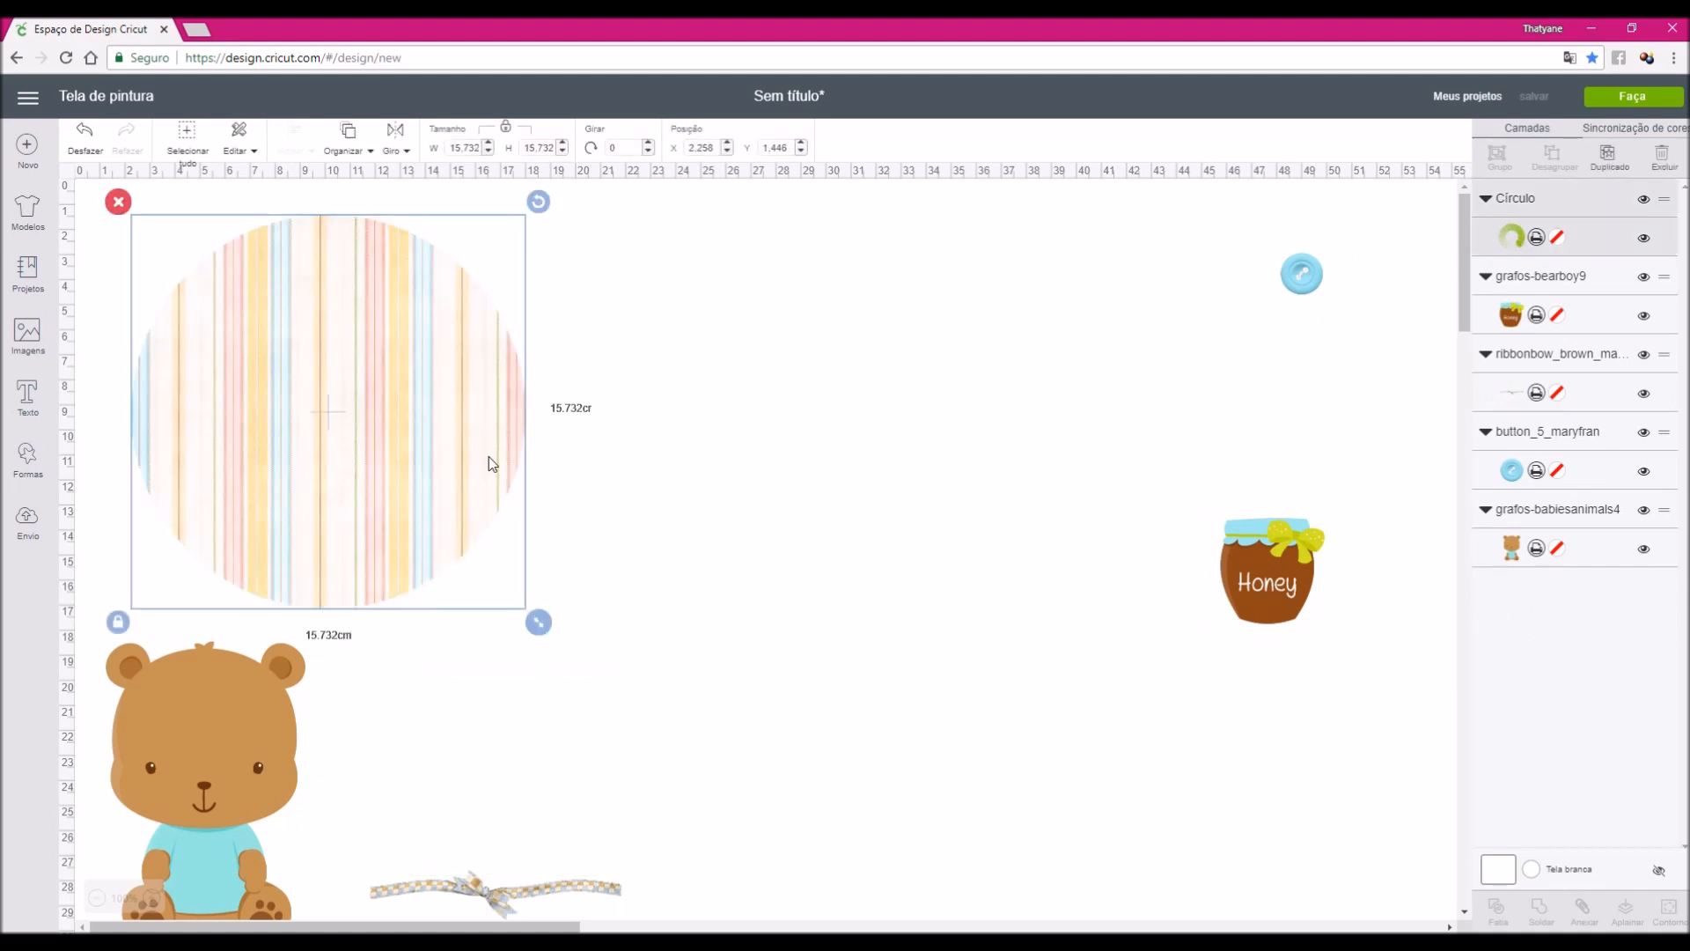
{"action": "left_click", "coordinate": [488, 456]}
{"action": "mouse_move", "coordinate": [456, 462]}
{"action": "left_mouse_down"}
{"action": "mouse_move", "coordinate": [778, 614]}
{"action": "mouse_move", "coordinate": [592, 487]}
{"action": "mouse_move", "coordinate": [434, 445]}
{"action": "mouse_move", "coordinate": [448, 473]}
{"action": "left_mouse_up"}
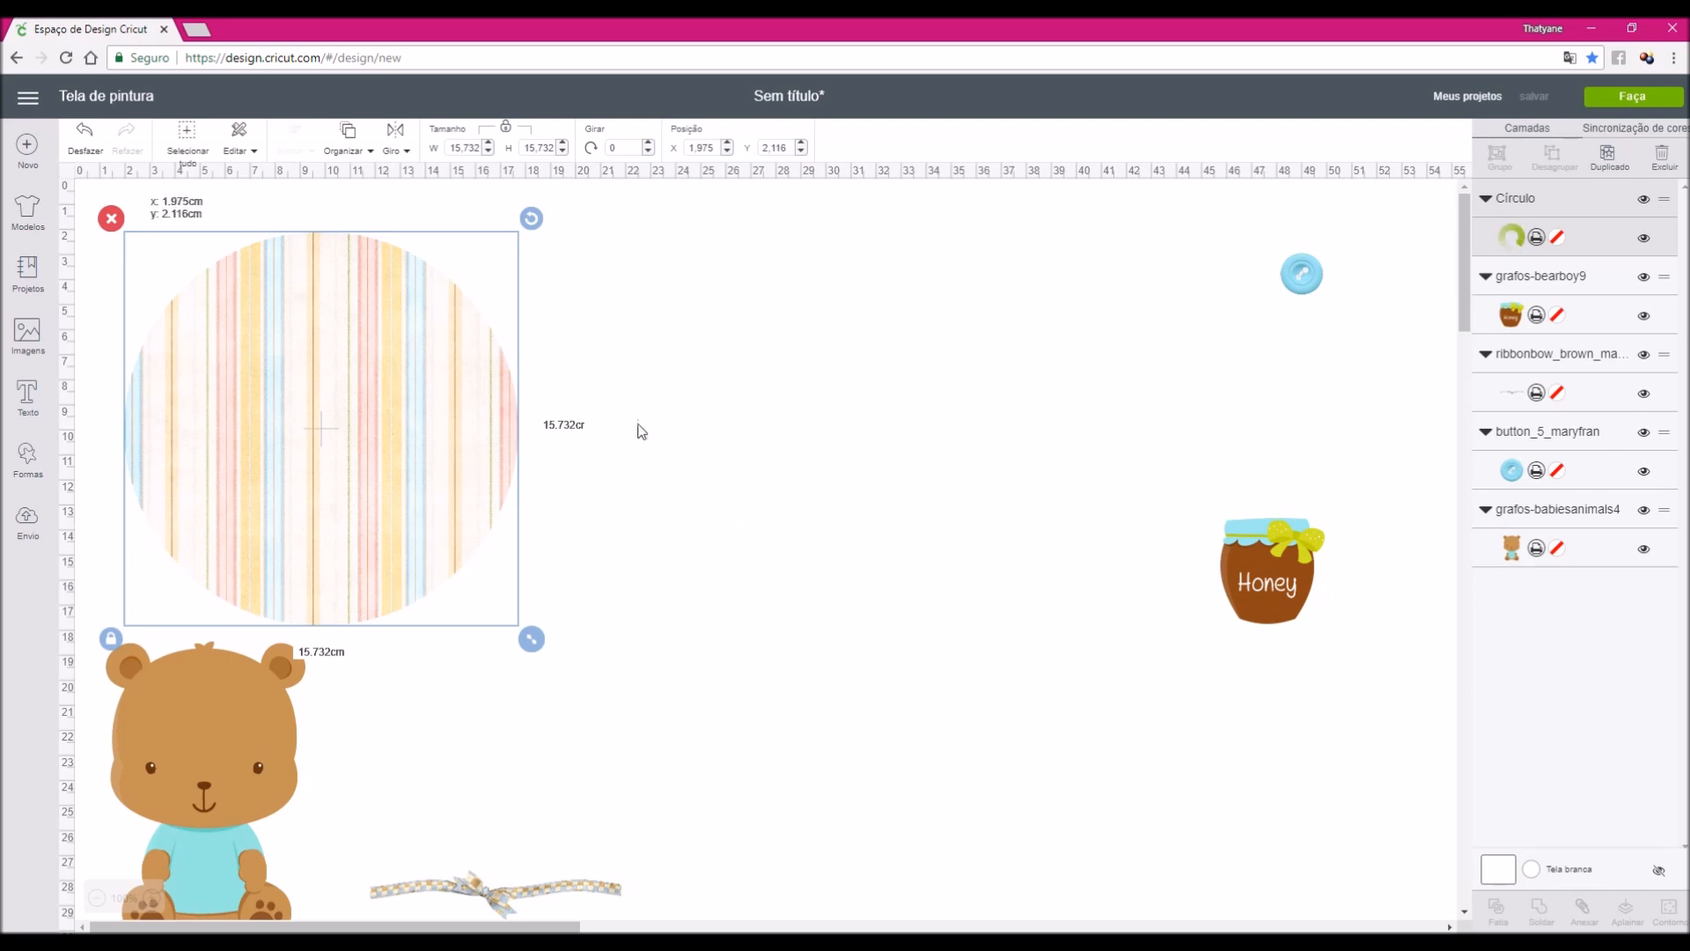
{"action": "left_click_drag", "start_coordinate": [490, 500], "coordinate": [678, 490]}
{"action": "left_click_drag", "start_coordinate": [523, 479], "coordinate": [335, 487]}
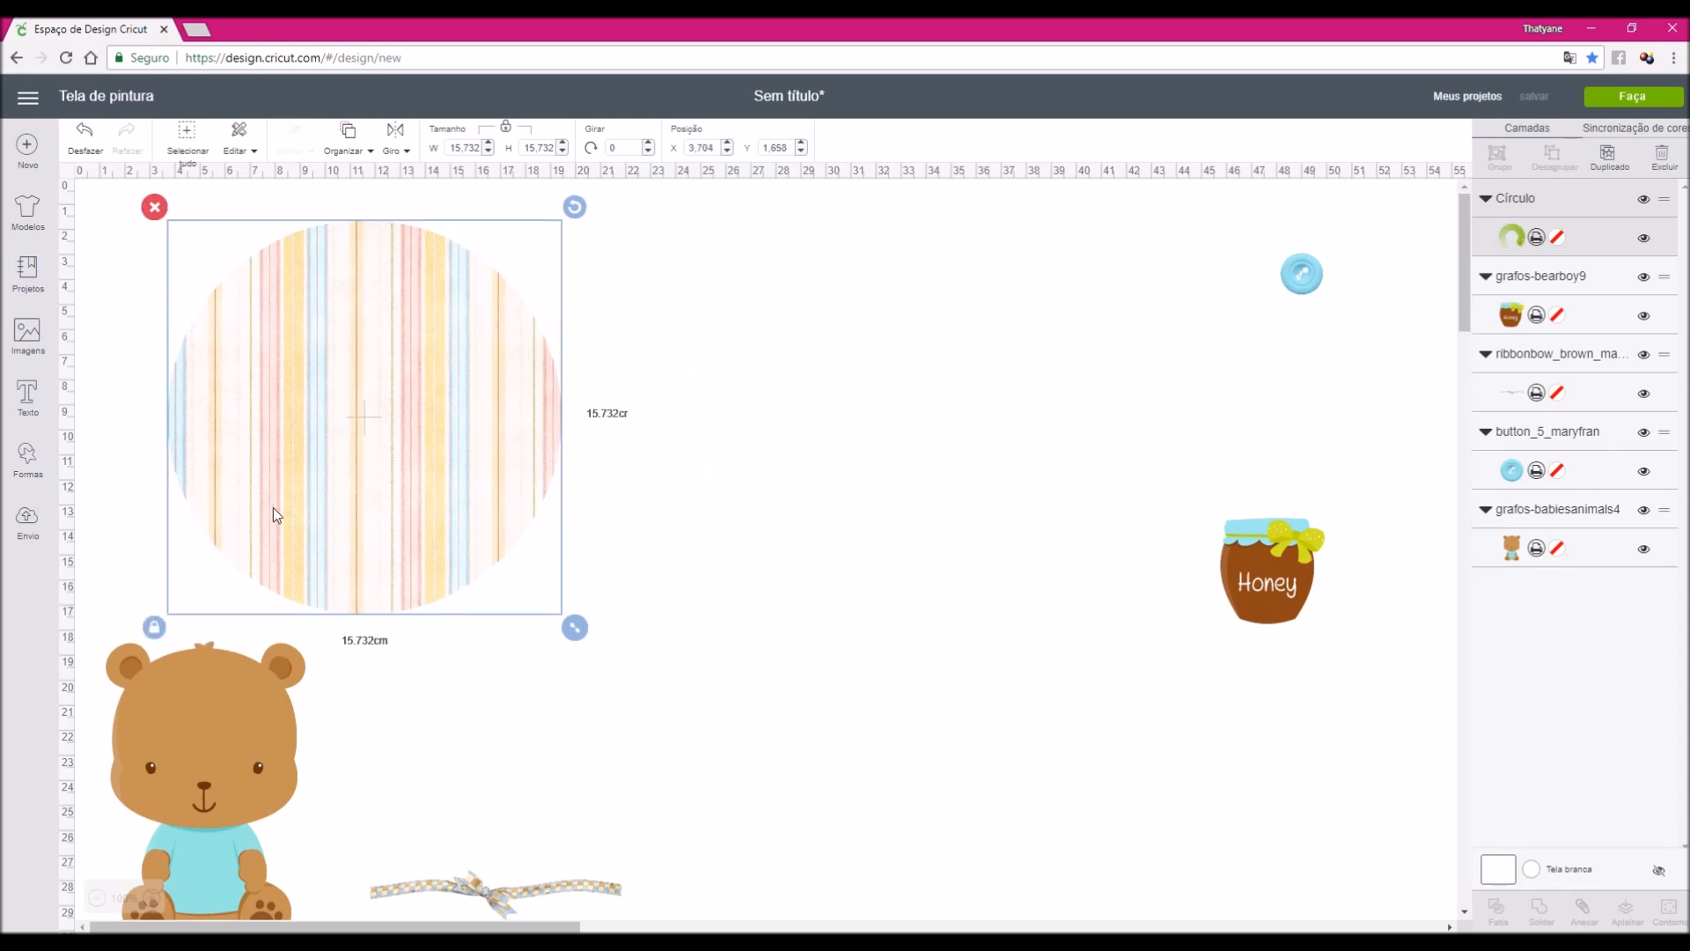
Add a new circle to the right of the striped one and set its width to 15.732 cm
{"action": "left_click", "coordinate": [29, 457]}
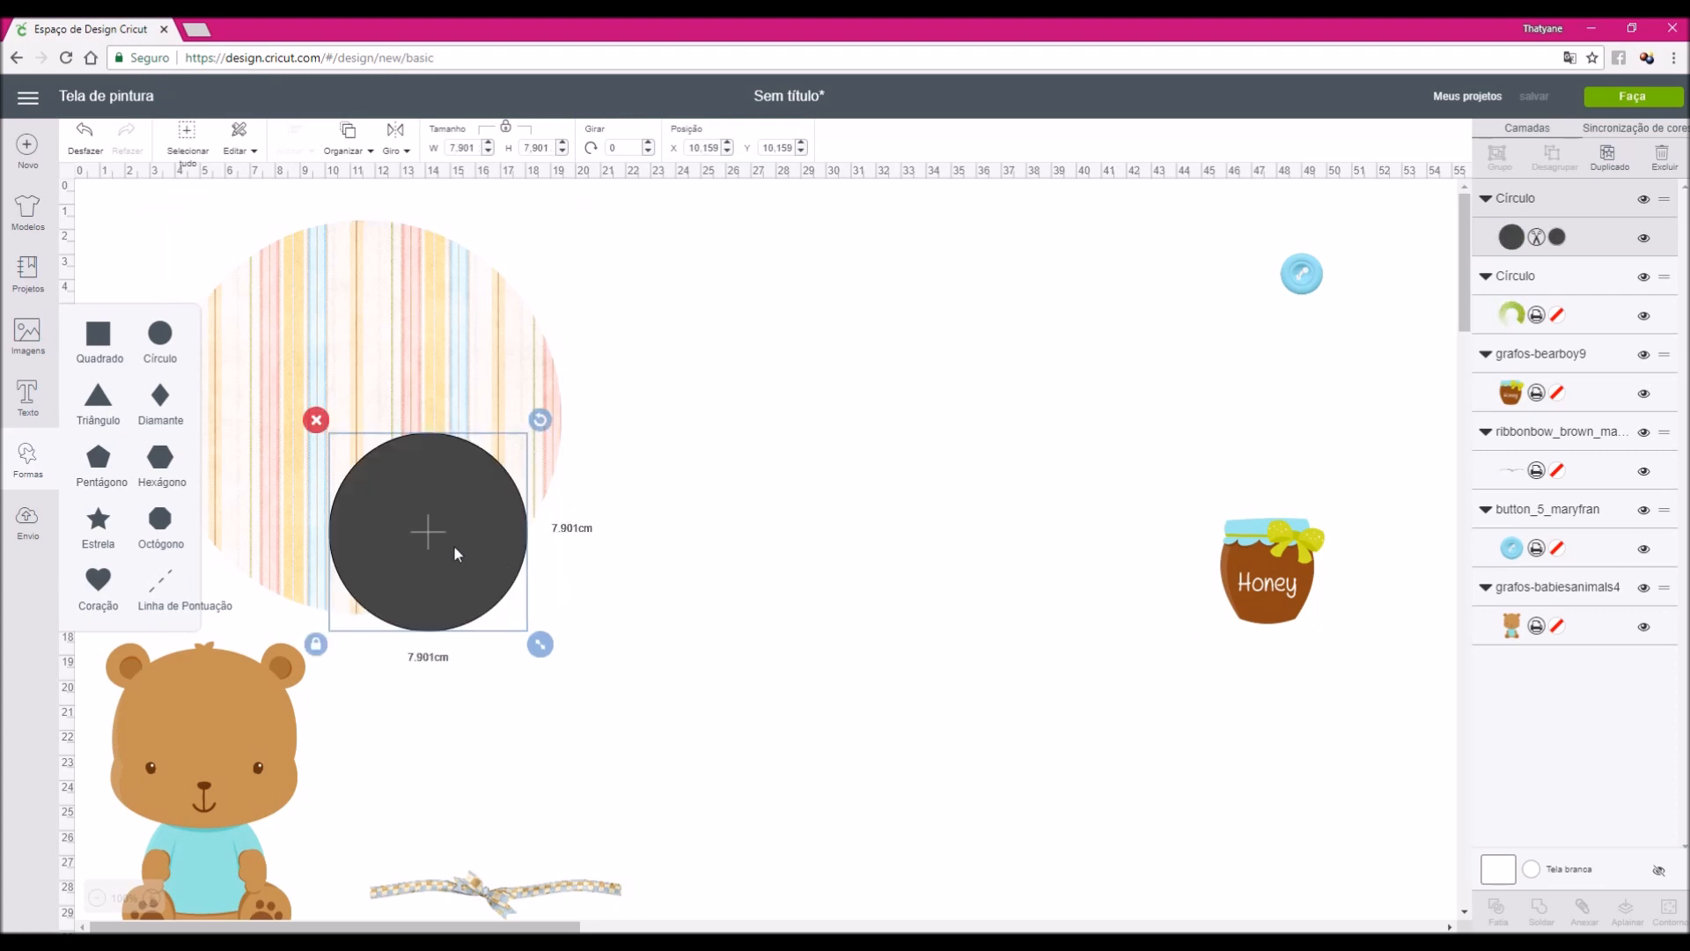
{"action": "left_click_drag", "start_coordinate": [992, 476], "coordinate": [1074, 391]}
{"action": "left_click", "coordinate": [486, 457]}
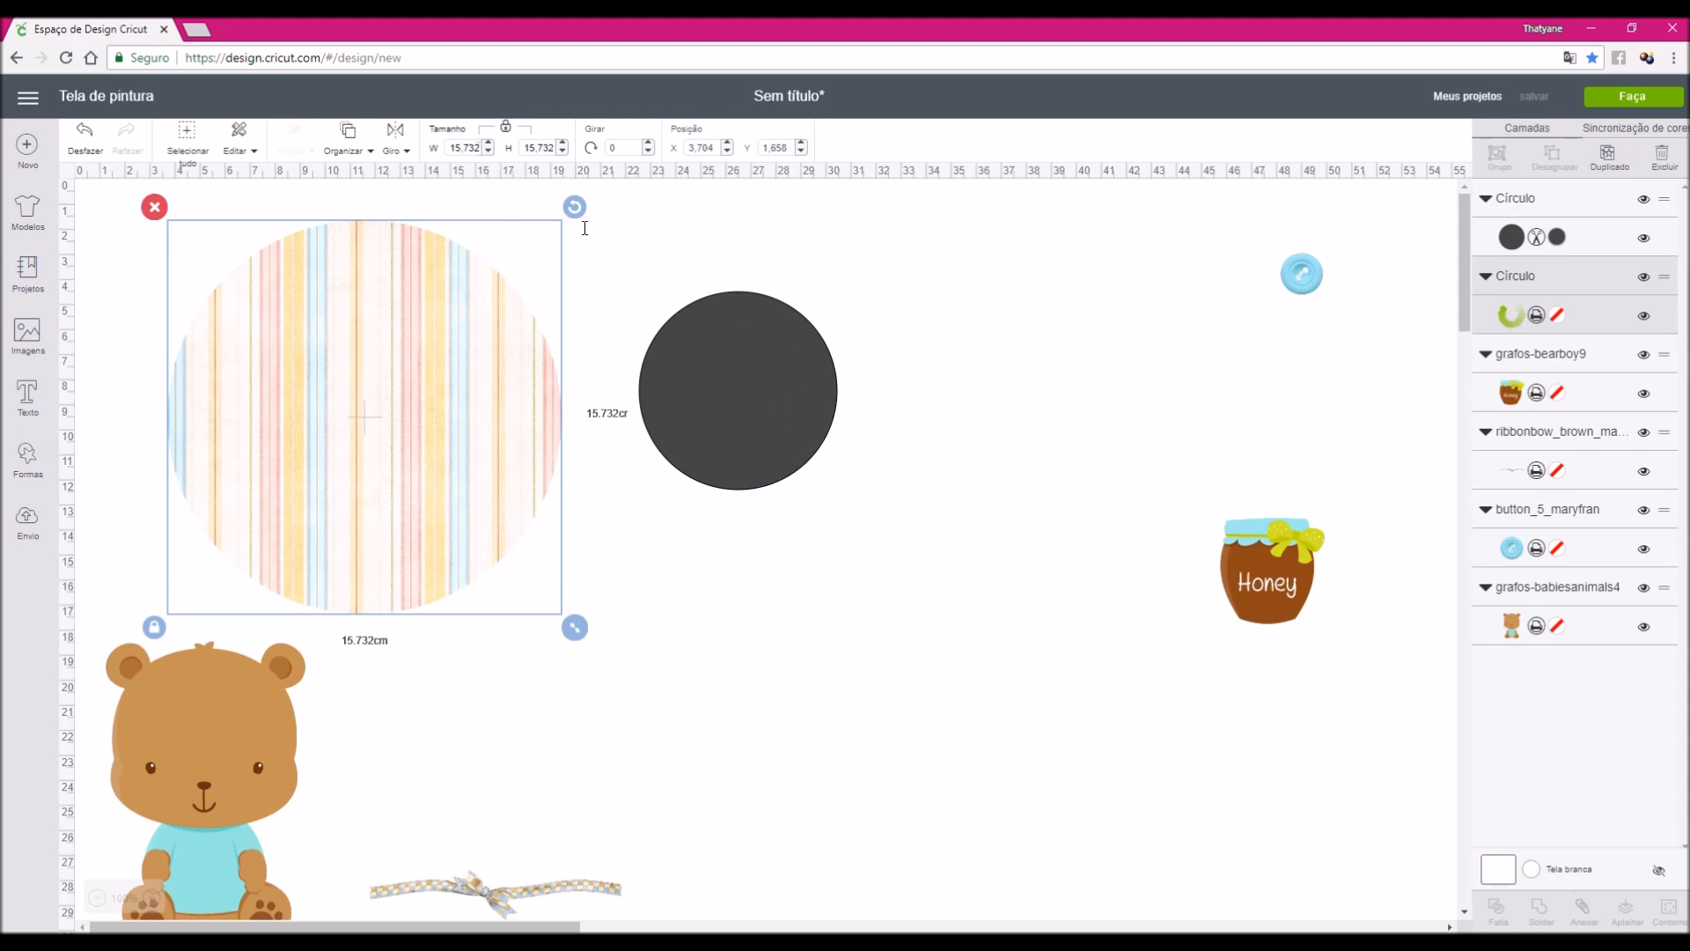
{"action": "left_click", "coordinate": [745, 394]}
{"action": "left_click", "coordinate": [476, 150]}
{"action": "type", "text": "1"}
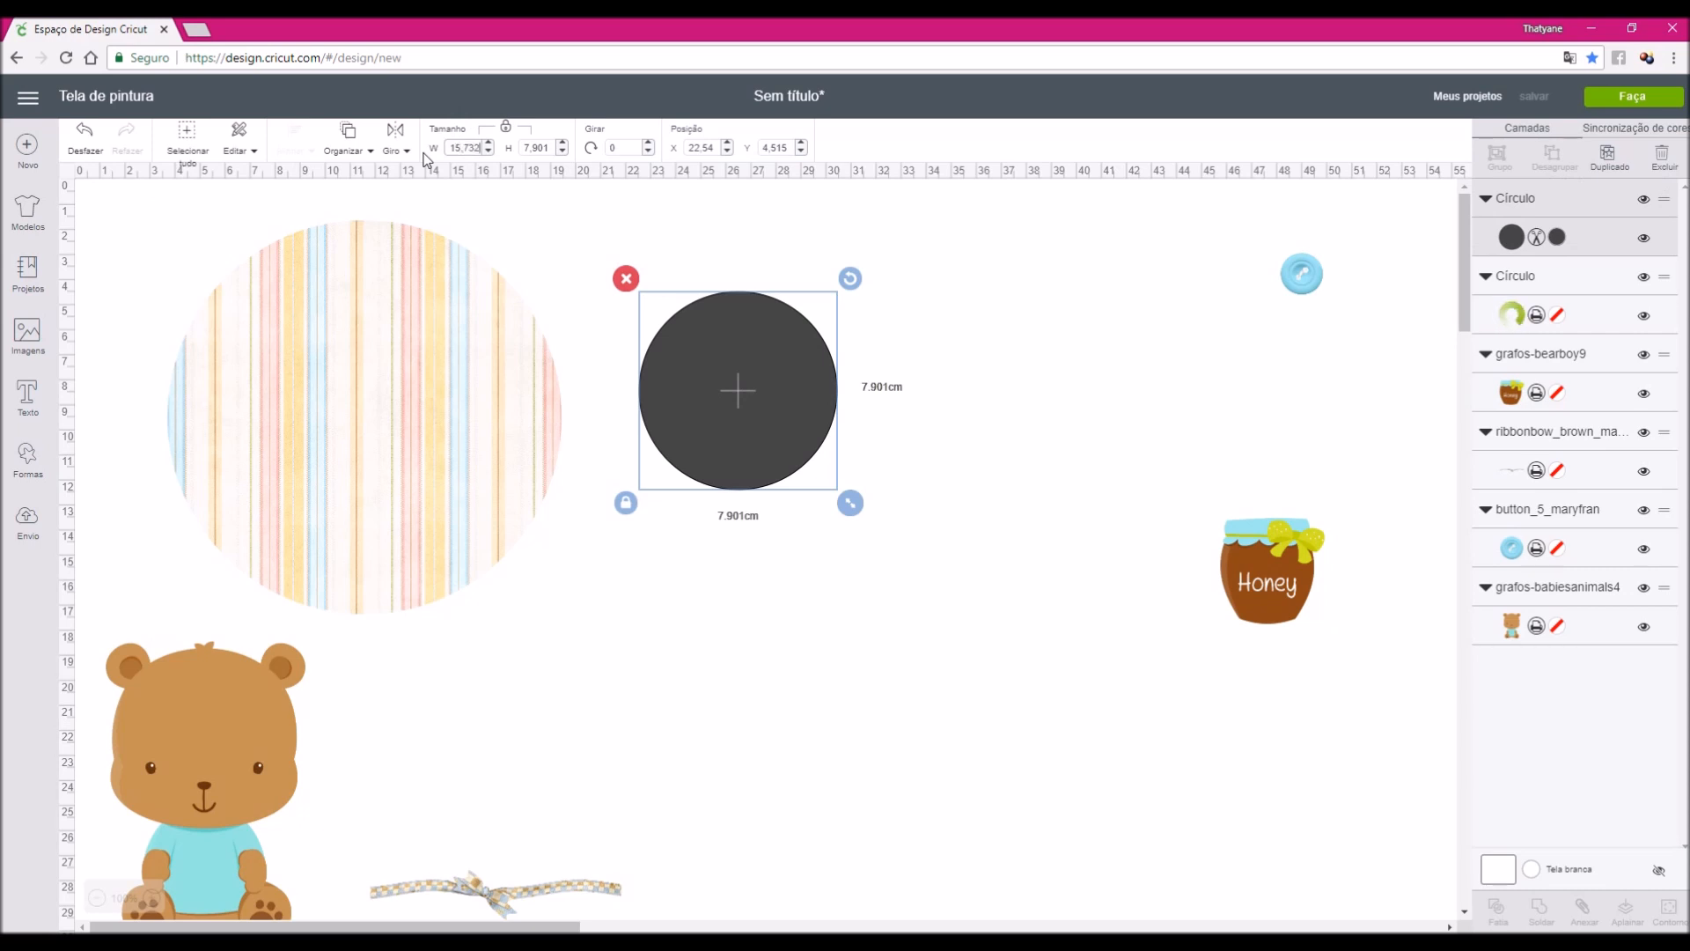
{"action": "key", "text": "Return"}
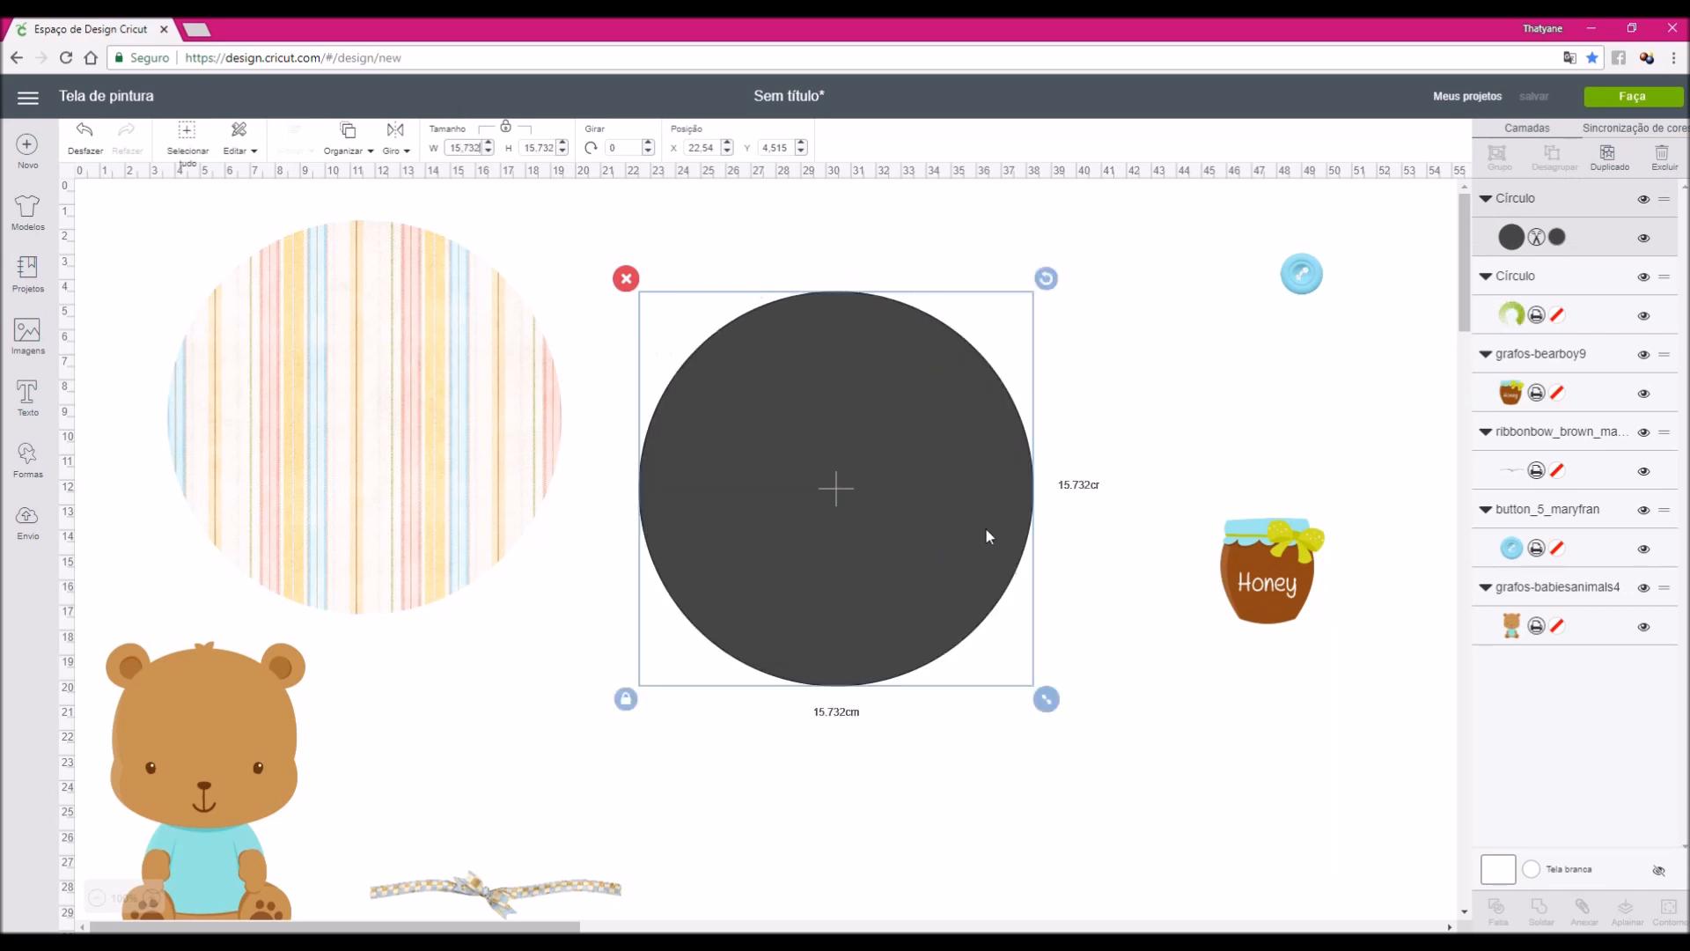
Move the Honey jar to the lower right of the canvas and shift the plain circle farther from the striped one
{"action": "left_click_drag", "start_coordinate": [1254, 557], "coordinate": [1326, 736]}
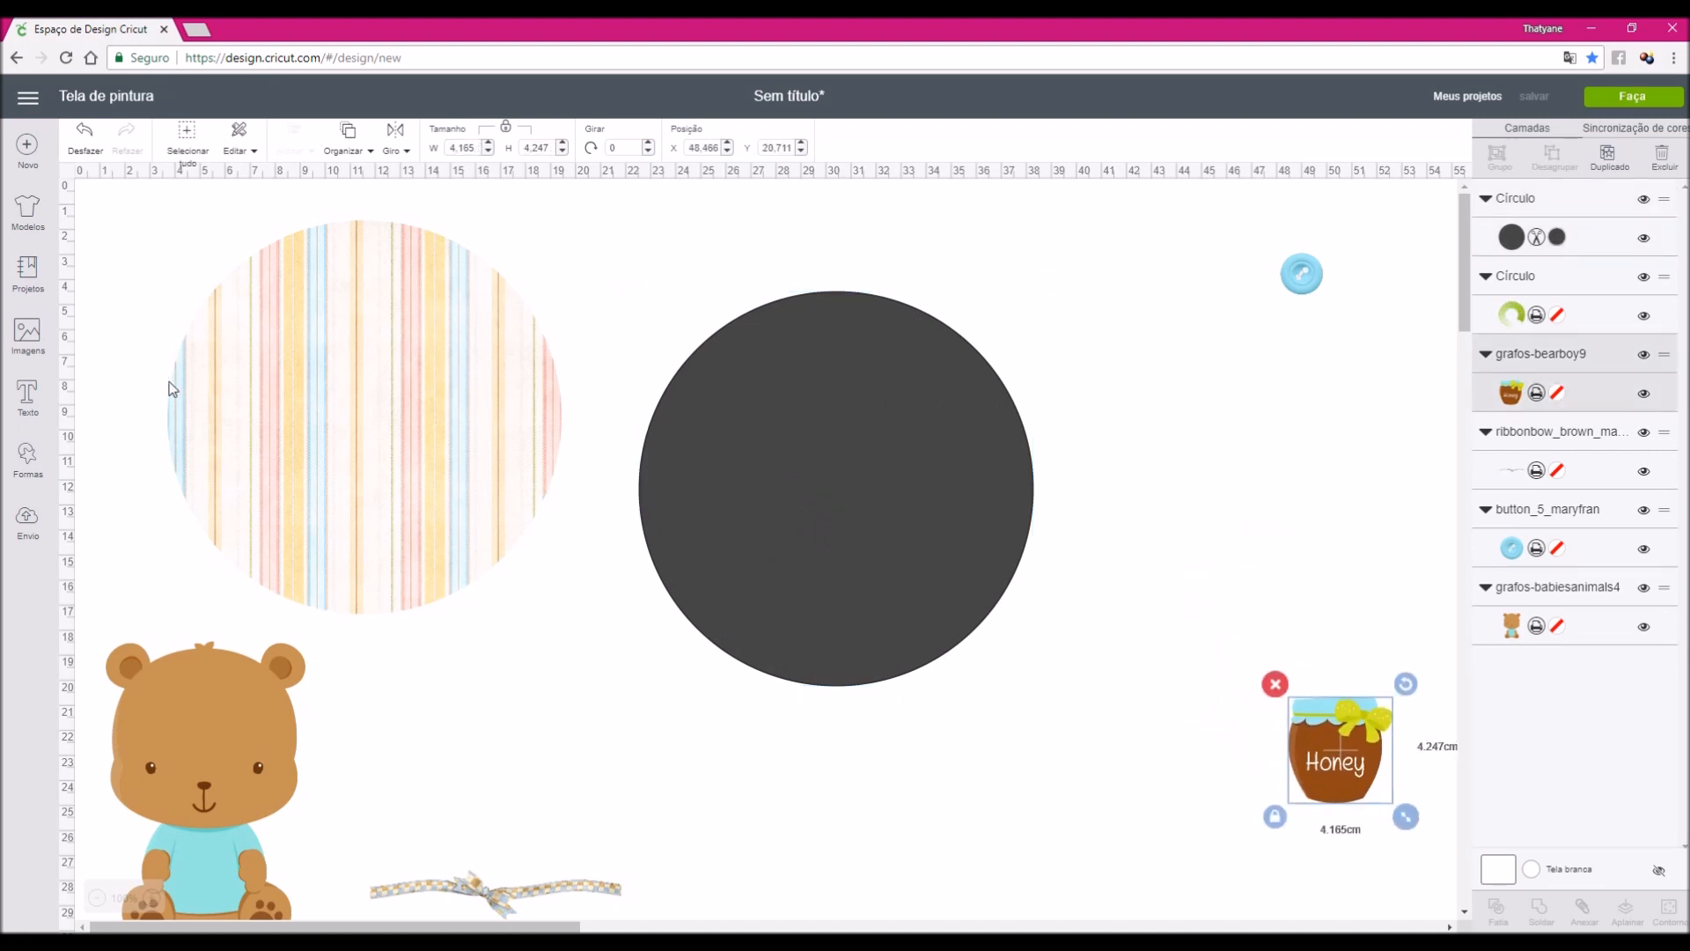
{"action": "left_click_drag", "start_coordinate": [786, 459], "coordinate": [860, 436]}
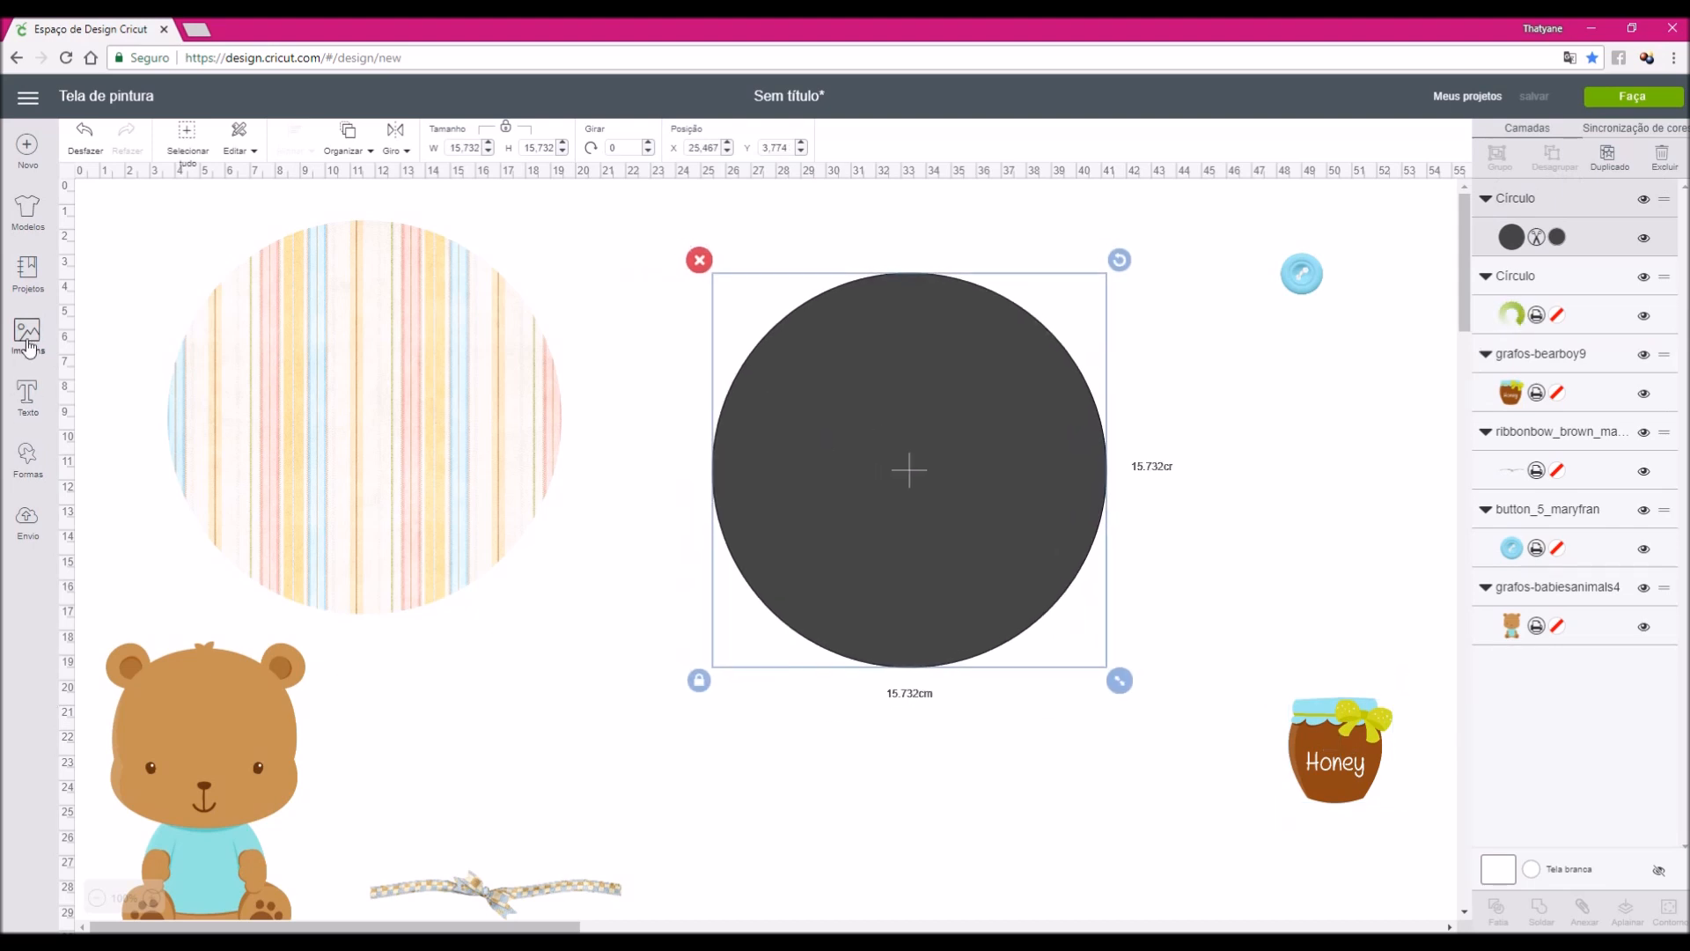
Add a square, resize it to 6.932 by 4.695 cm with proportions unlocked, and place it over the plain circle's upper-left edge
{"action": "left_click", "coordinate": [29, 459]}
{"action": "left_click", "coordinate": [94, 339]}
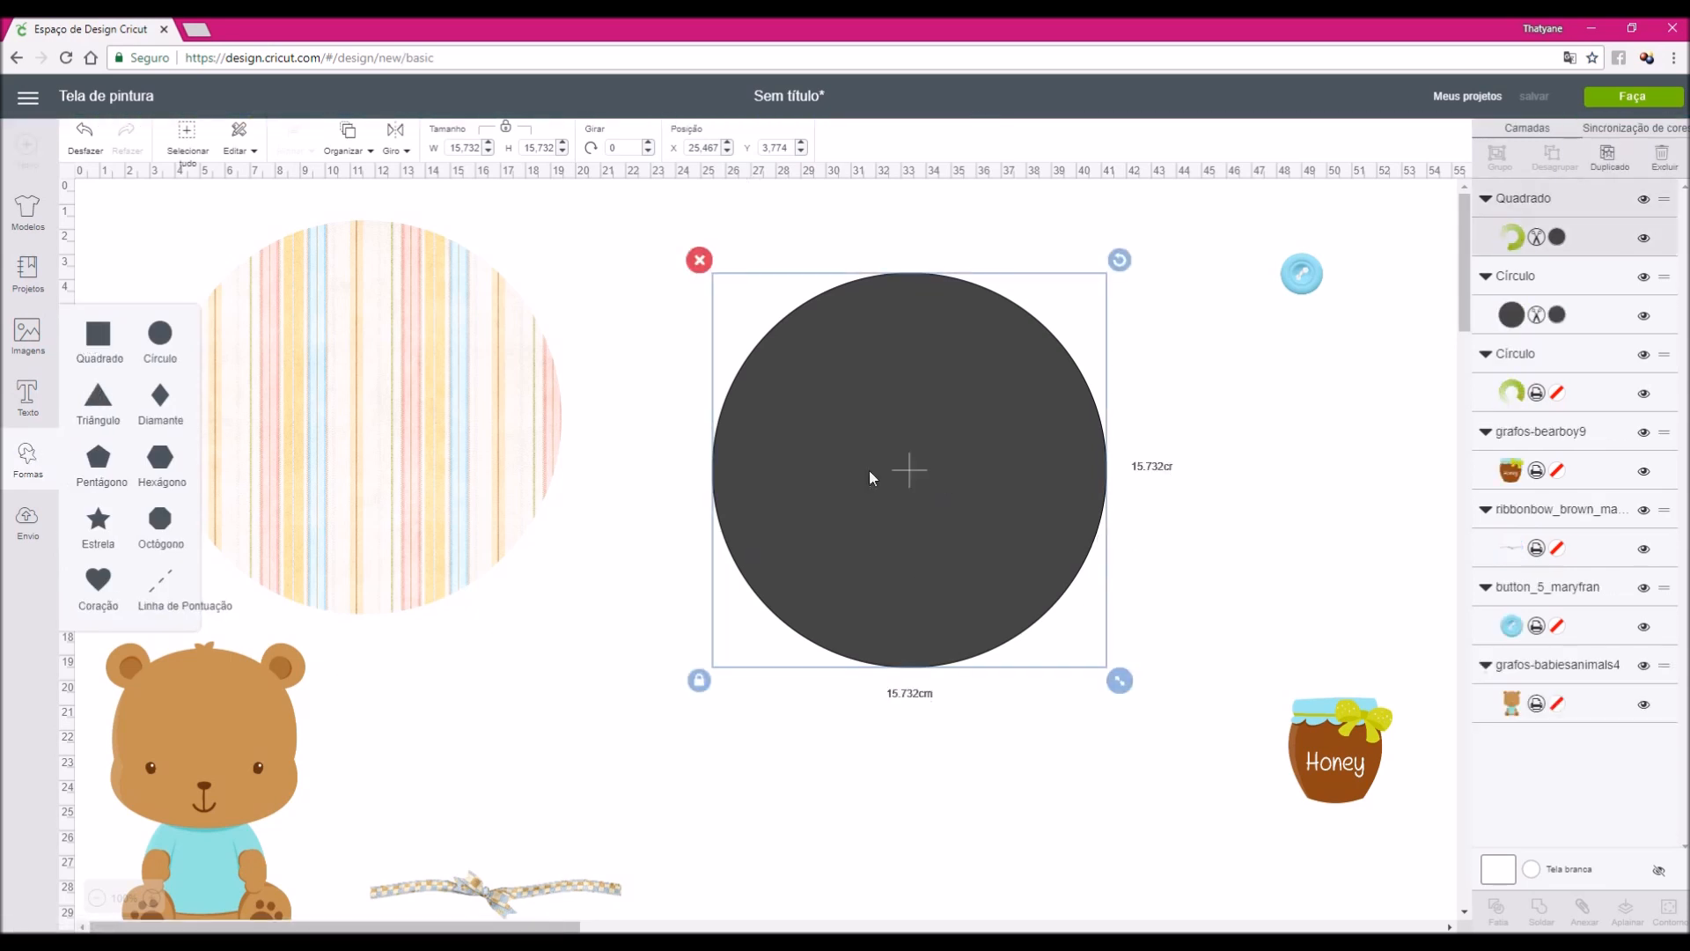
{"action": "left_click_drag", "start_coordinate": [247, 386], "coordinate": [1257, 443]}
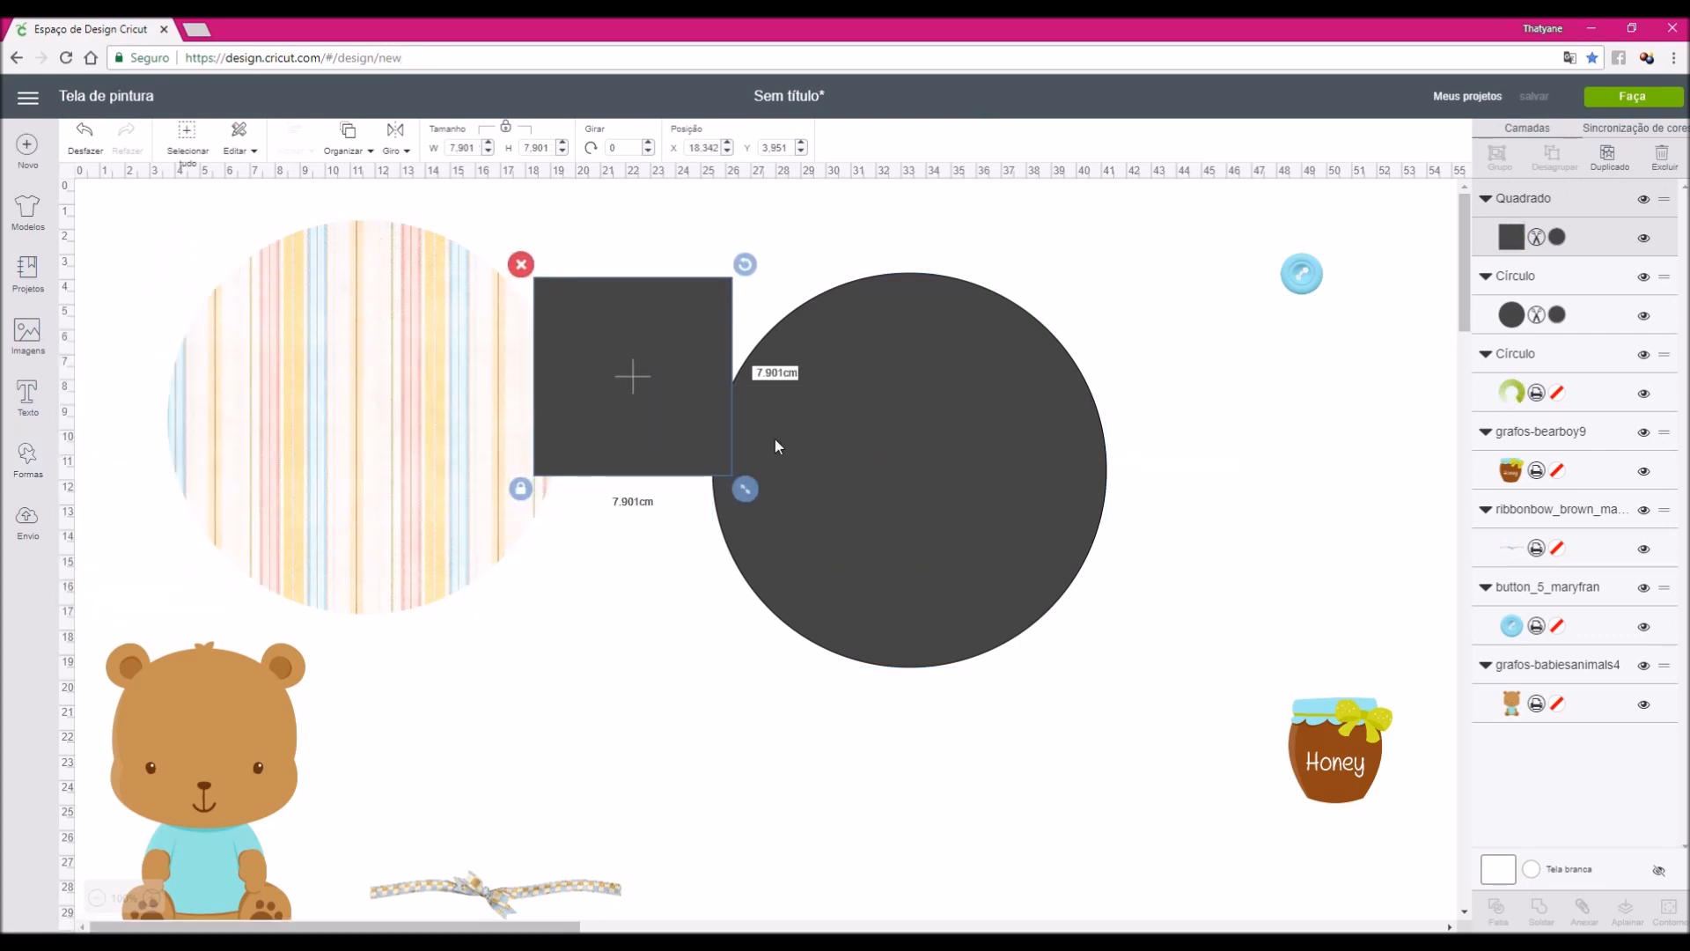
{"action": "left_click_drag", "start_coordinate": [743, 491], "coordinate": [627, 584]}
{"action": "left_click_drag", "start_coordinate": [621, 459], "coordinate": [1042, 431]}
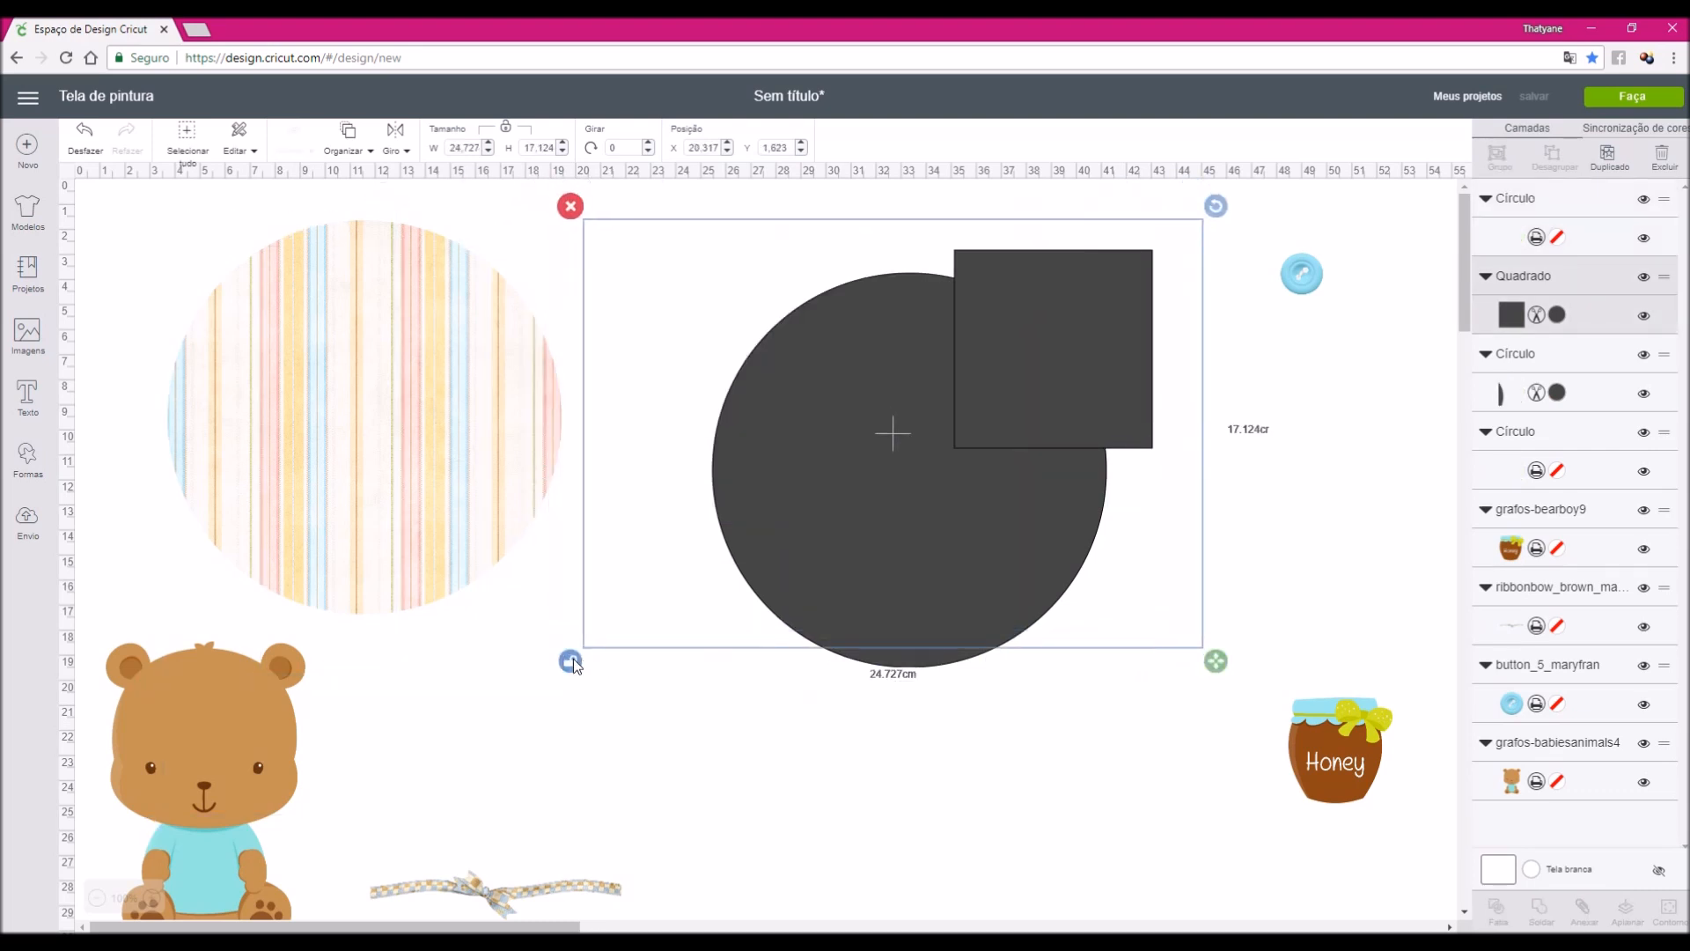
{"action": "key", "text": "ctrl+z"}
{"action": "left_click_drag", "start_coordinate": [1154, 519], "coordinate": [1131, 491]}
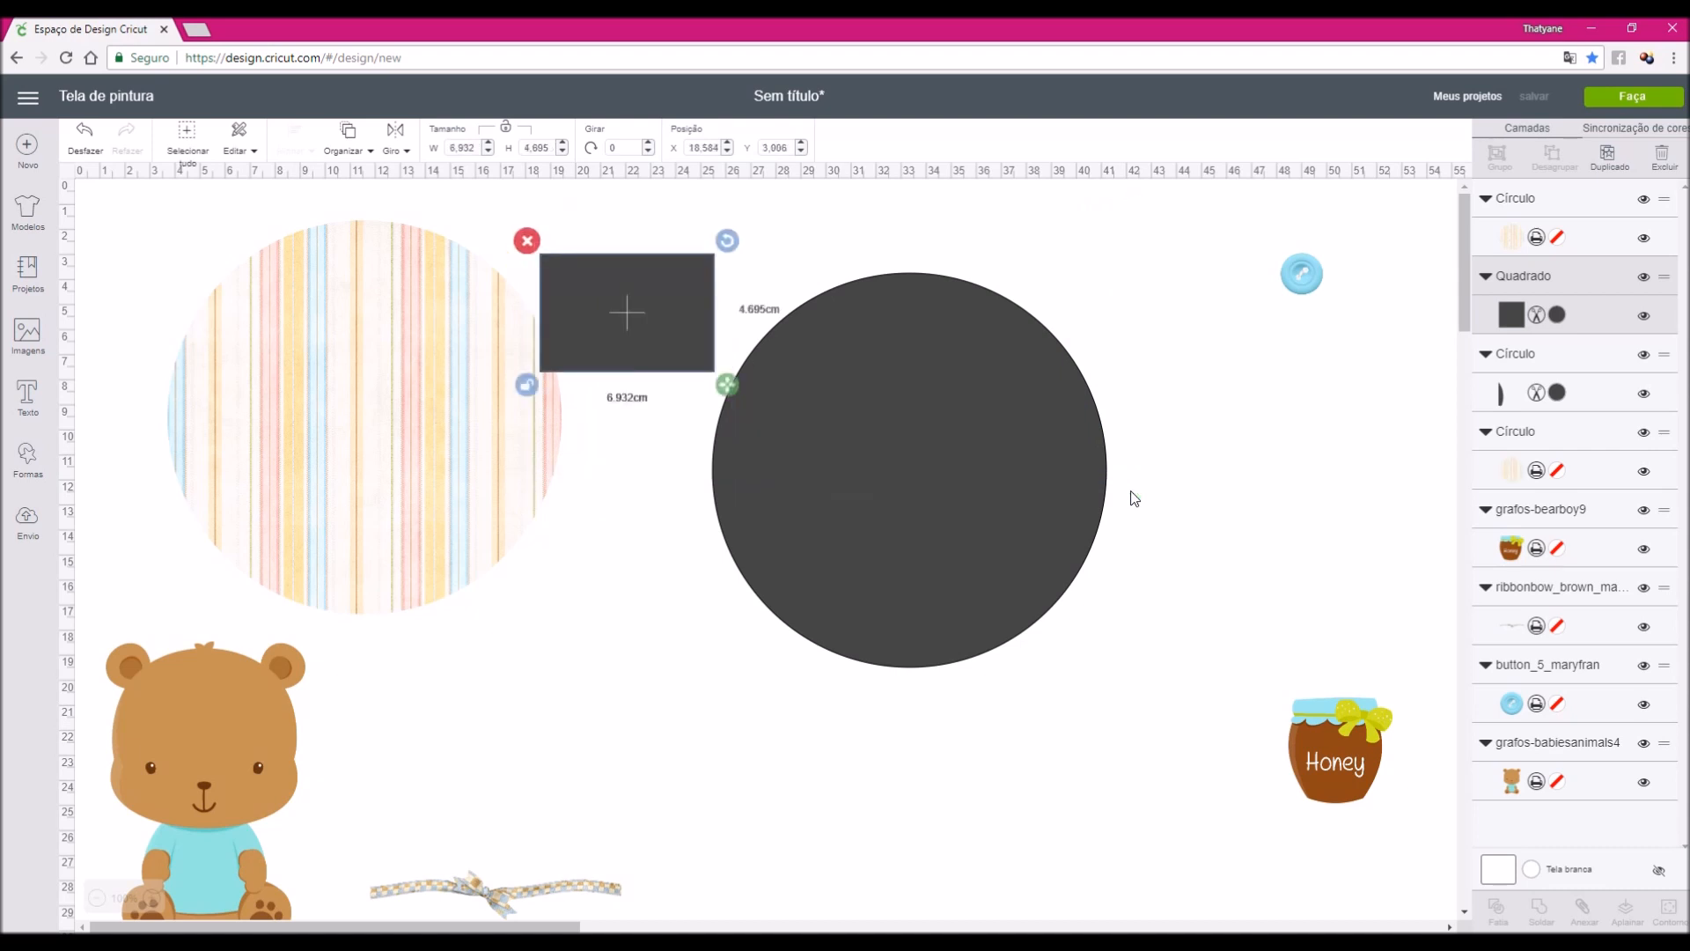
{"action": "left_click_drag", "start_coordinate": [647, 350], "coordinate": [785, 392]}
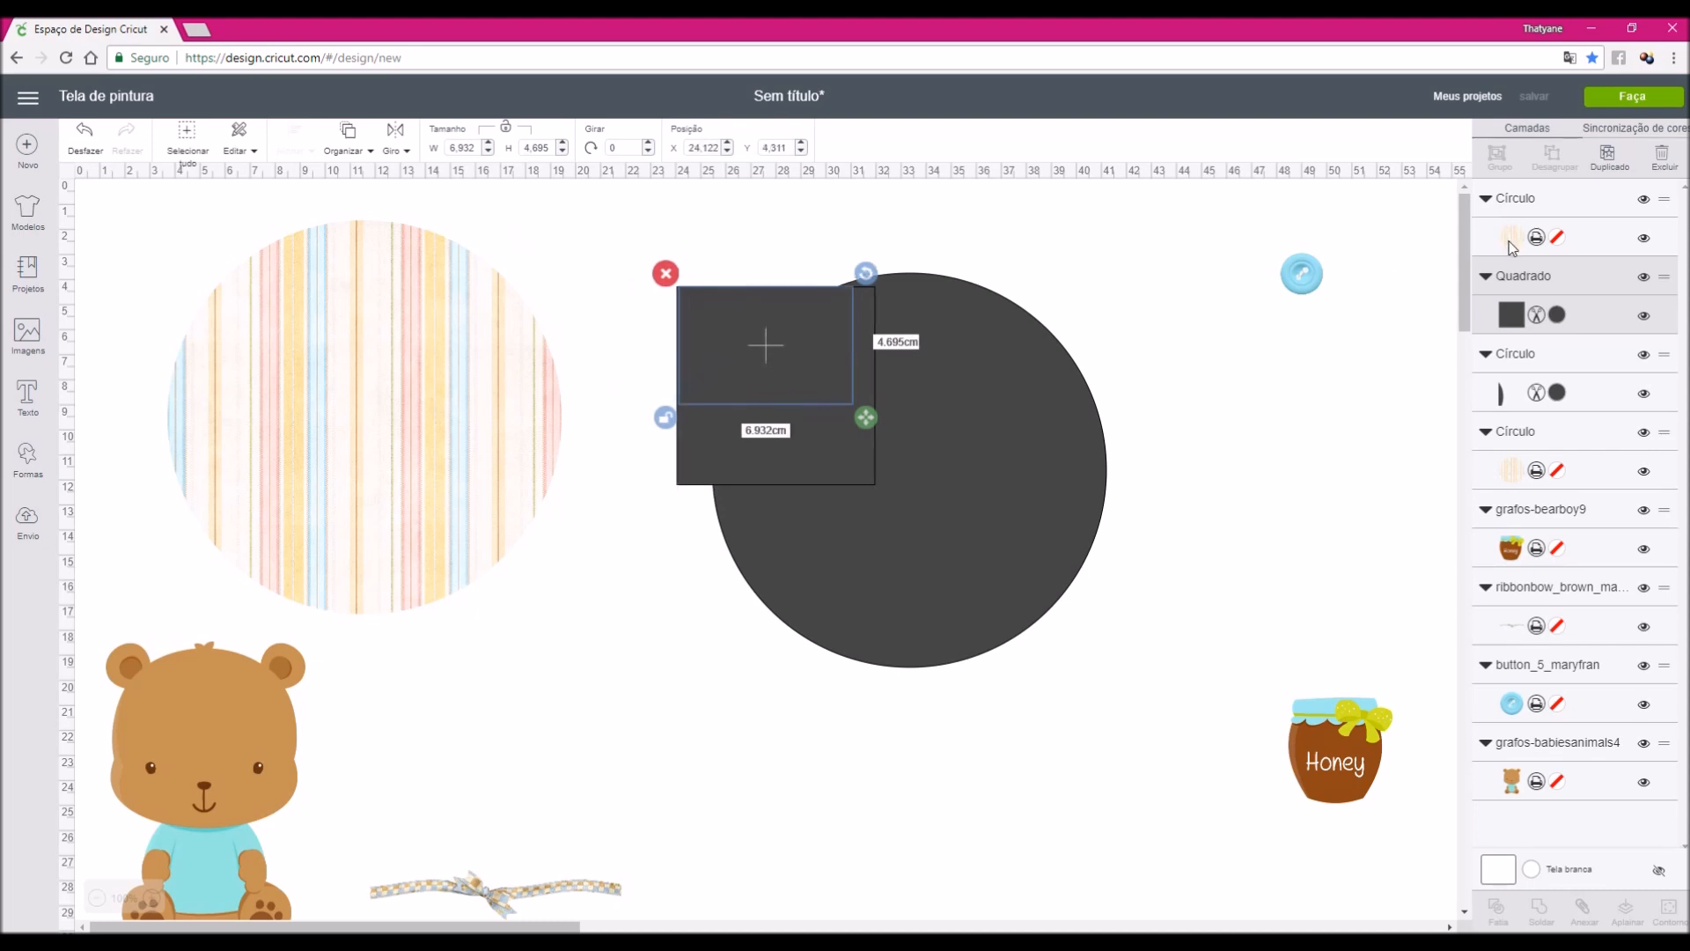
Move the 17.124 cm striped circle copy to about X 25.2 cm, Y 3.7 cm and remove the plain circle
{"action": "left_click_drag", "start_coordinate": [415, 505], "coordinate": [445, 516]}
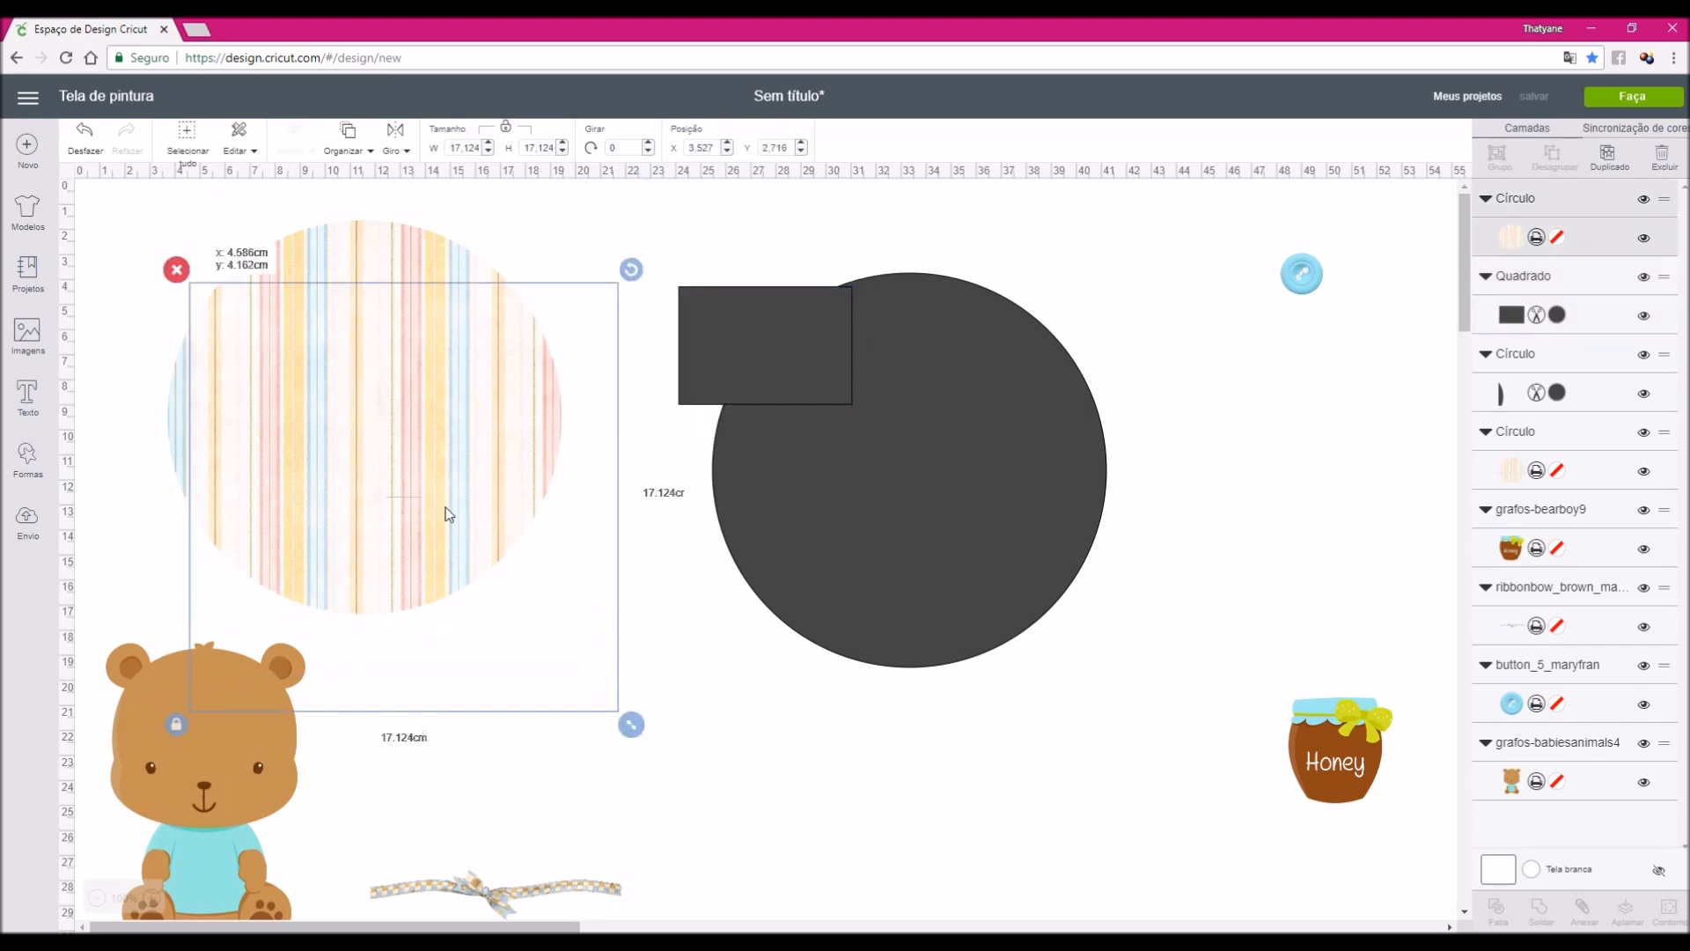
{"action": "left_click", "coordinate": [91, 136]}
{"action": "left_click_drag", "start_coordinate": [563, 485], "coordinate": [1147, 512]}
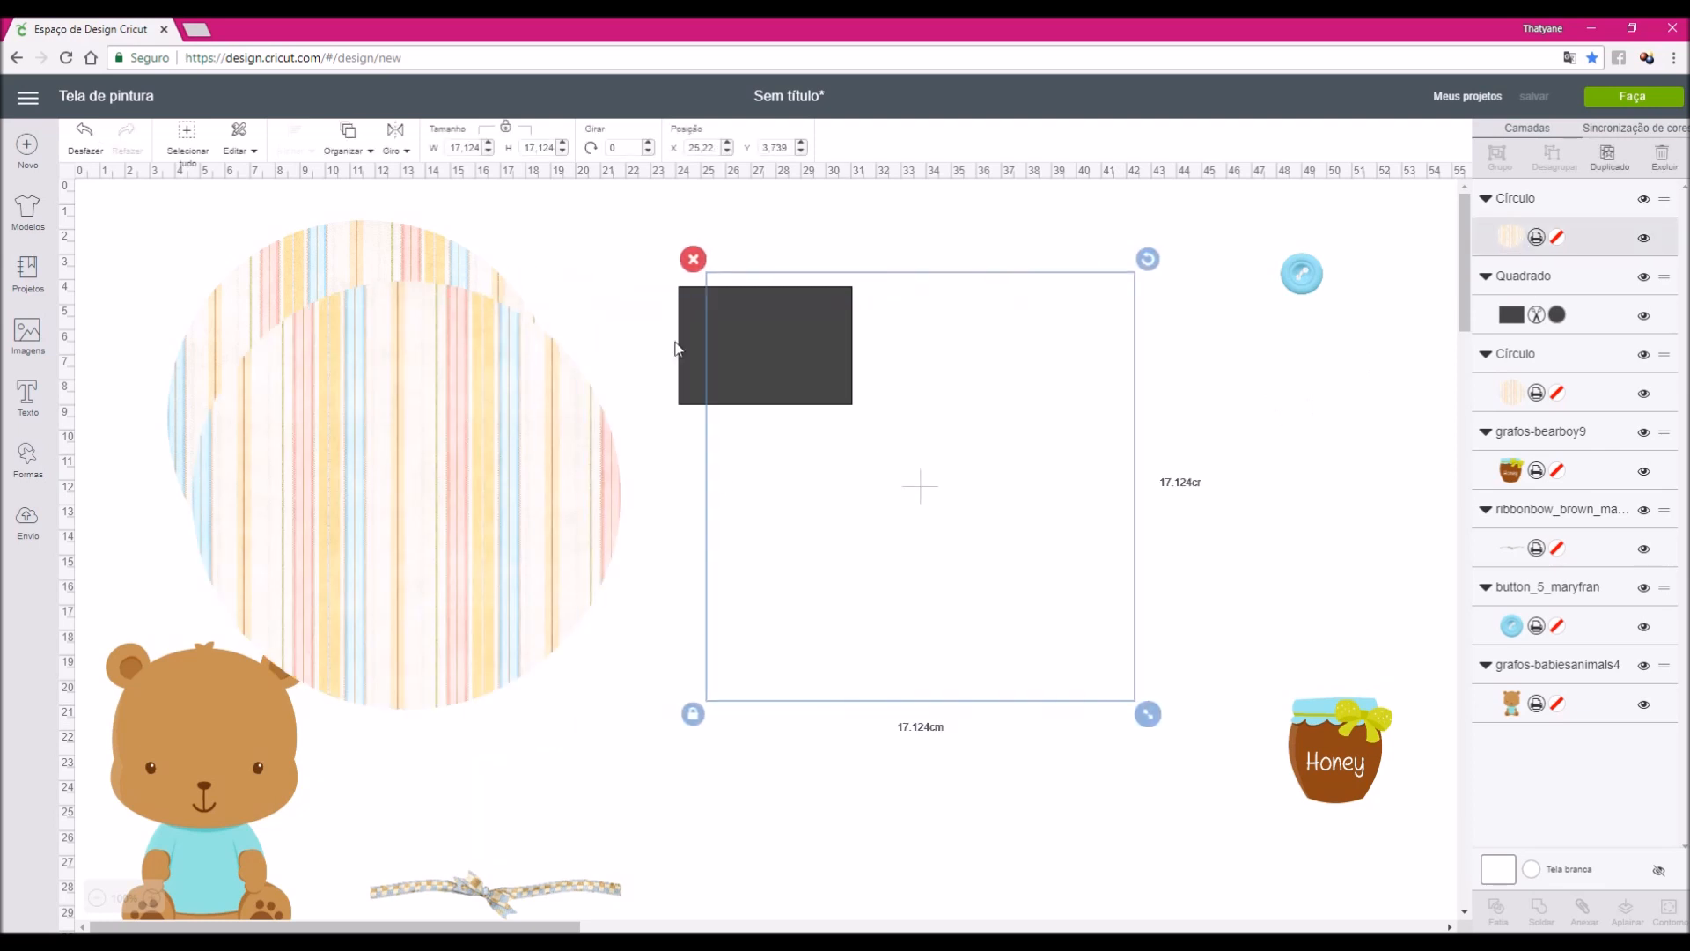
Try to move the smaller striped circle onto the square and stretch the square to about 19.7 by 8.5 cm
{"action": "left_click_drag", "start_coordinate": [473, 426], "coordinate": [984, 523]}
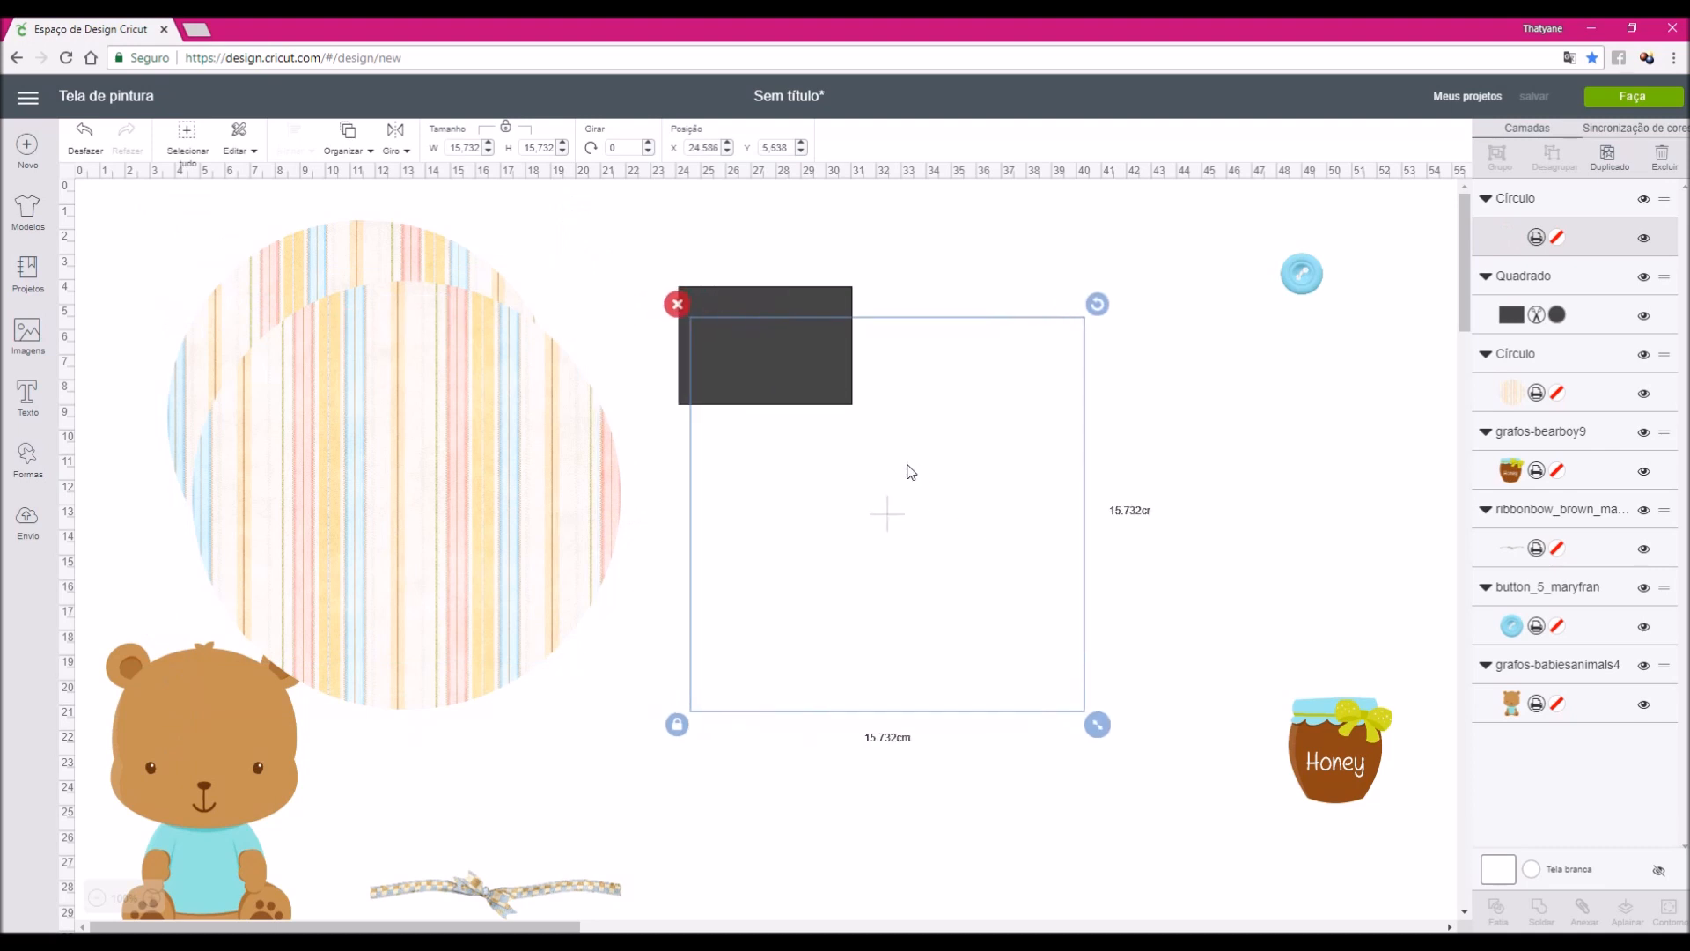
{"action": "left_click", "coordinate": [816, 305]}
{"action": "left_click", "coordinate": [688, 331]}
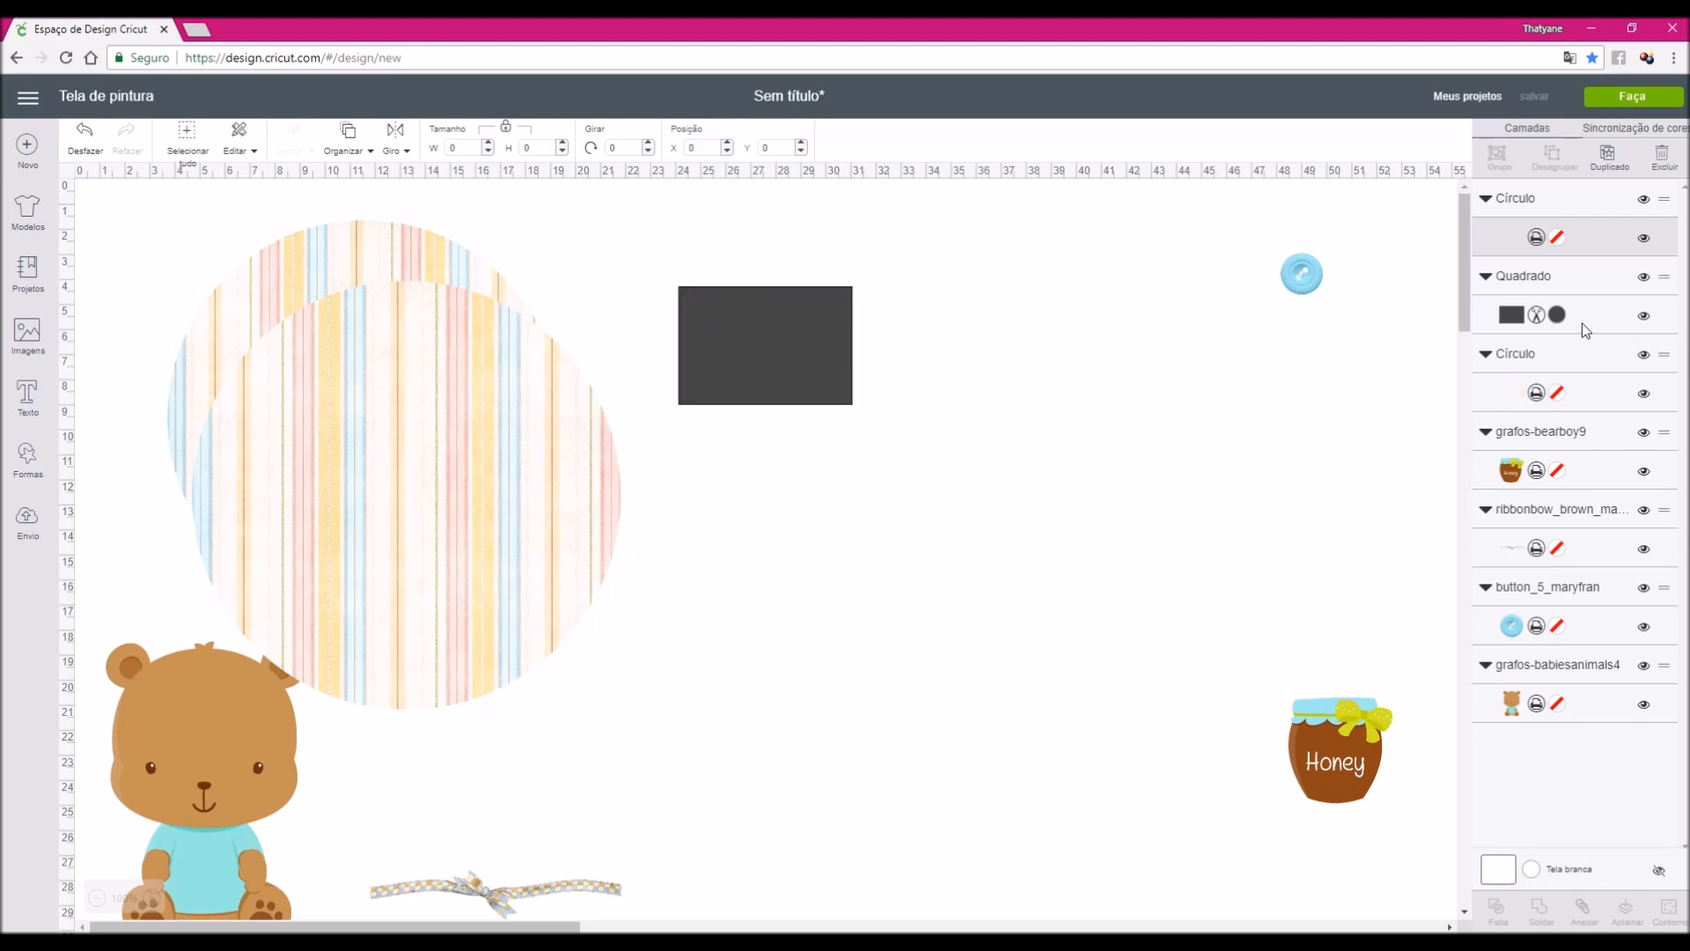
{"action": "left_click_drag", "start_coordinate": [867, 417], "coordinate": [1186, 513]}
{"action": "left_click", "coordinate": [665, 474]}
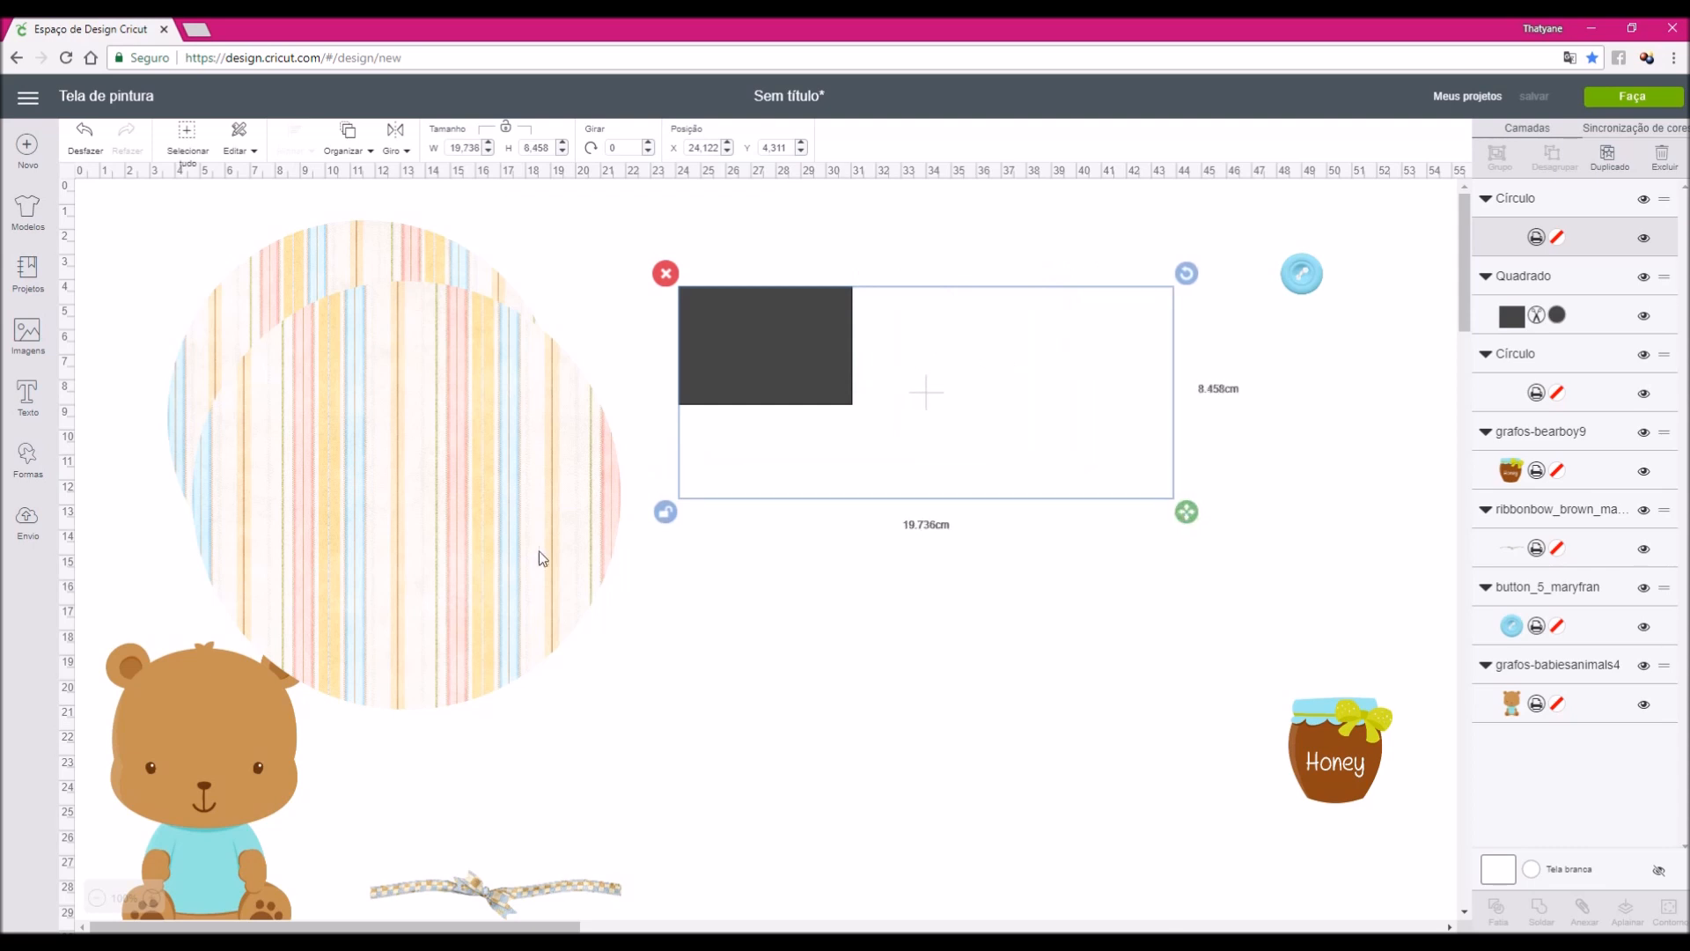
Place the 17.124 cm striped circle over the square's lower edge at about X 24.2 cm, Y 7.4 cm, leaving the smaller one above the bear
{"action": "left_click_drag", "start_coordinate": [517, 542], "coordinate": [768, 662]}
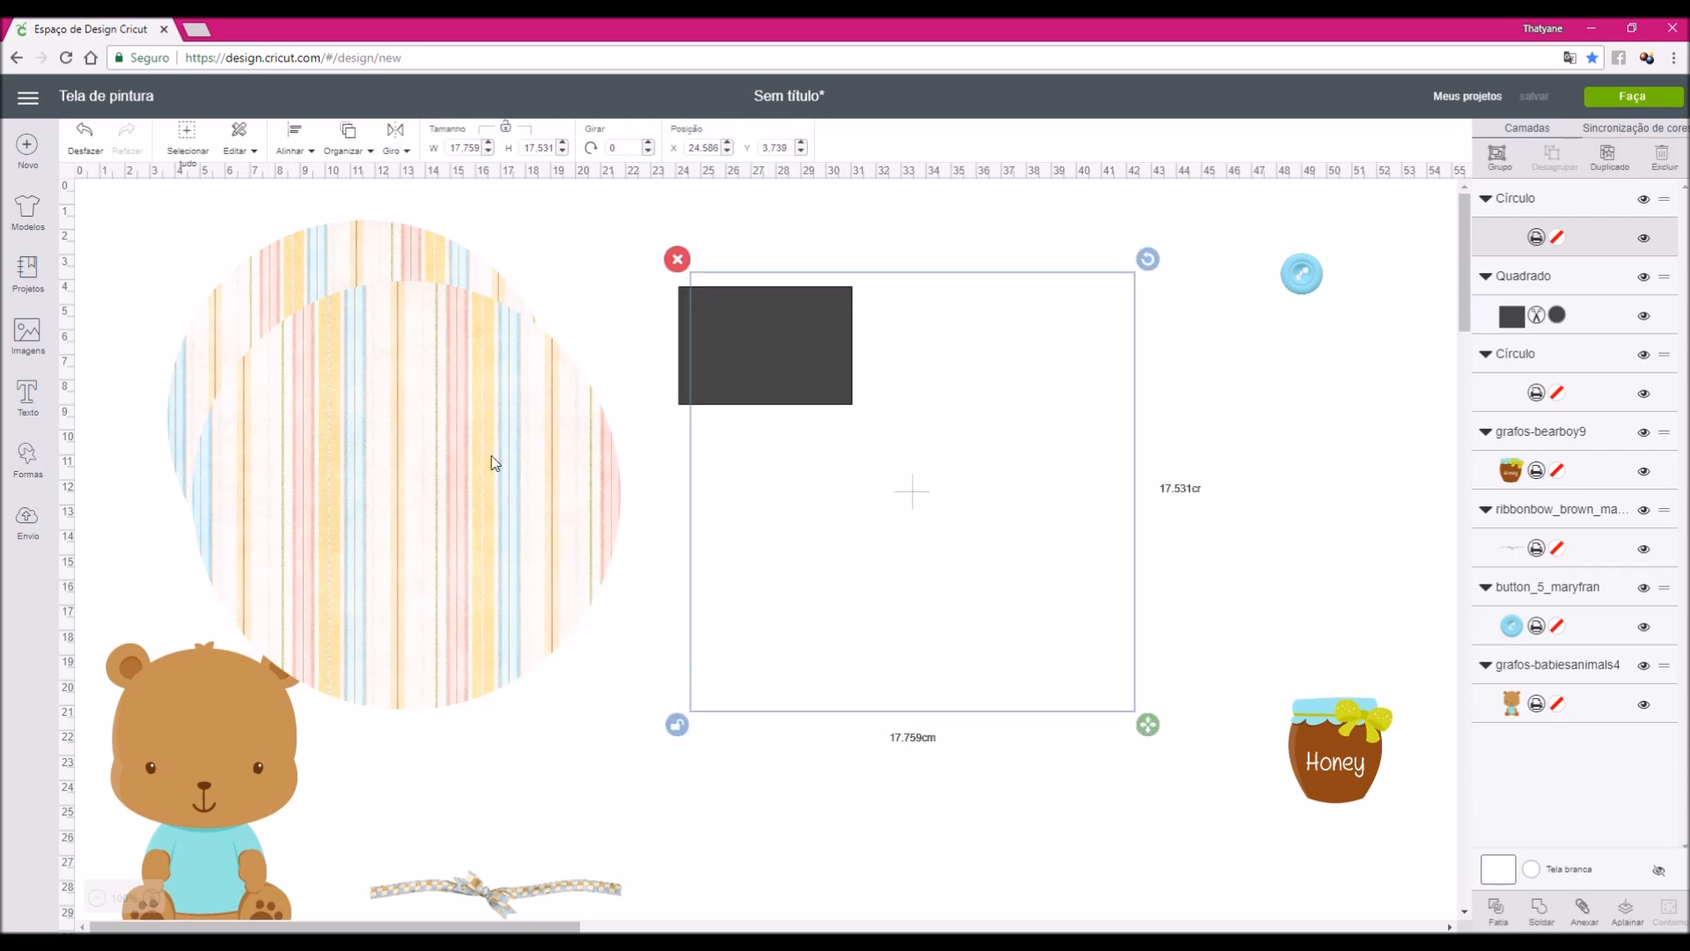
{"action": "left_click", "coordinate": [491, 456]}
{"action": "left_click_drag", "start_coordinate": [492, 456], "coordinate": [557, 374]}
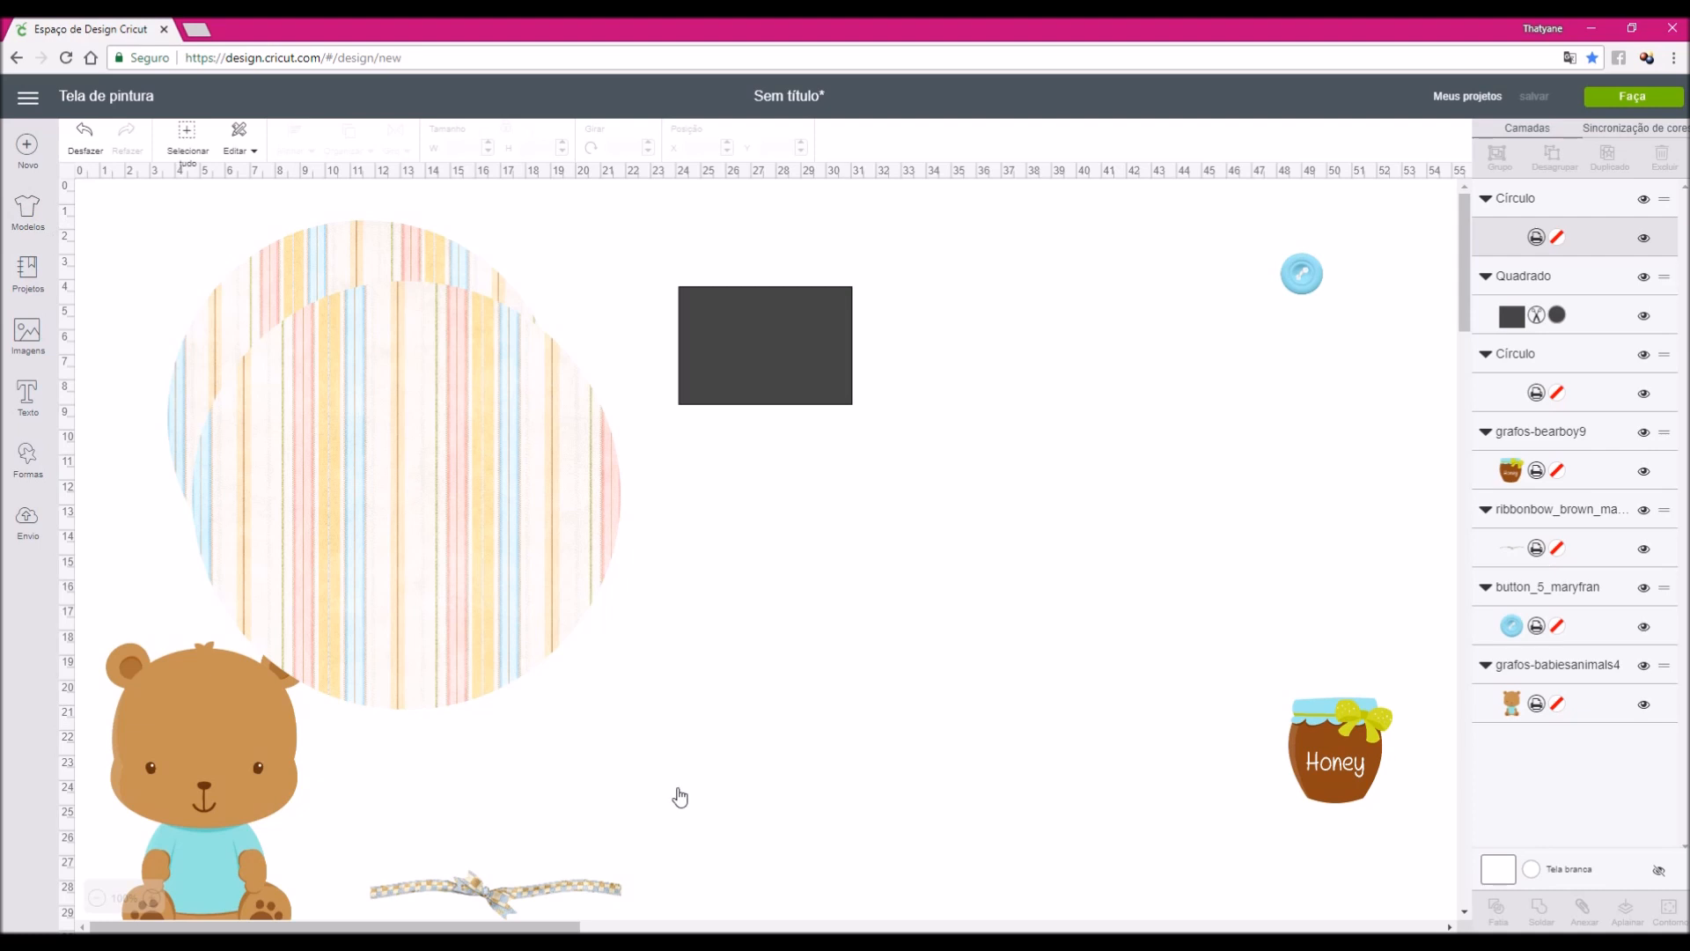
{"action": "left_click", "coordinate": [909, 407]}
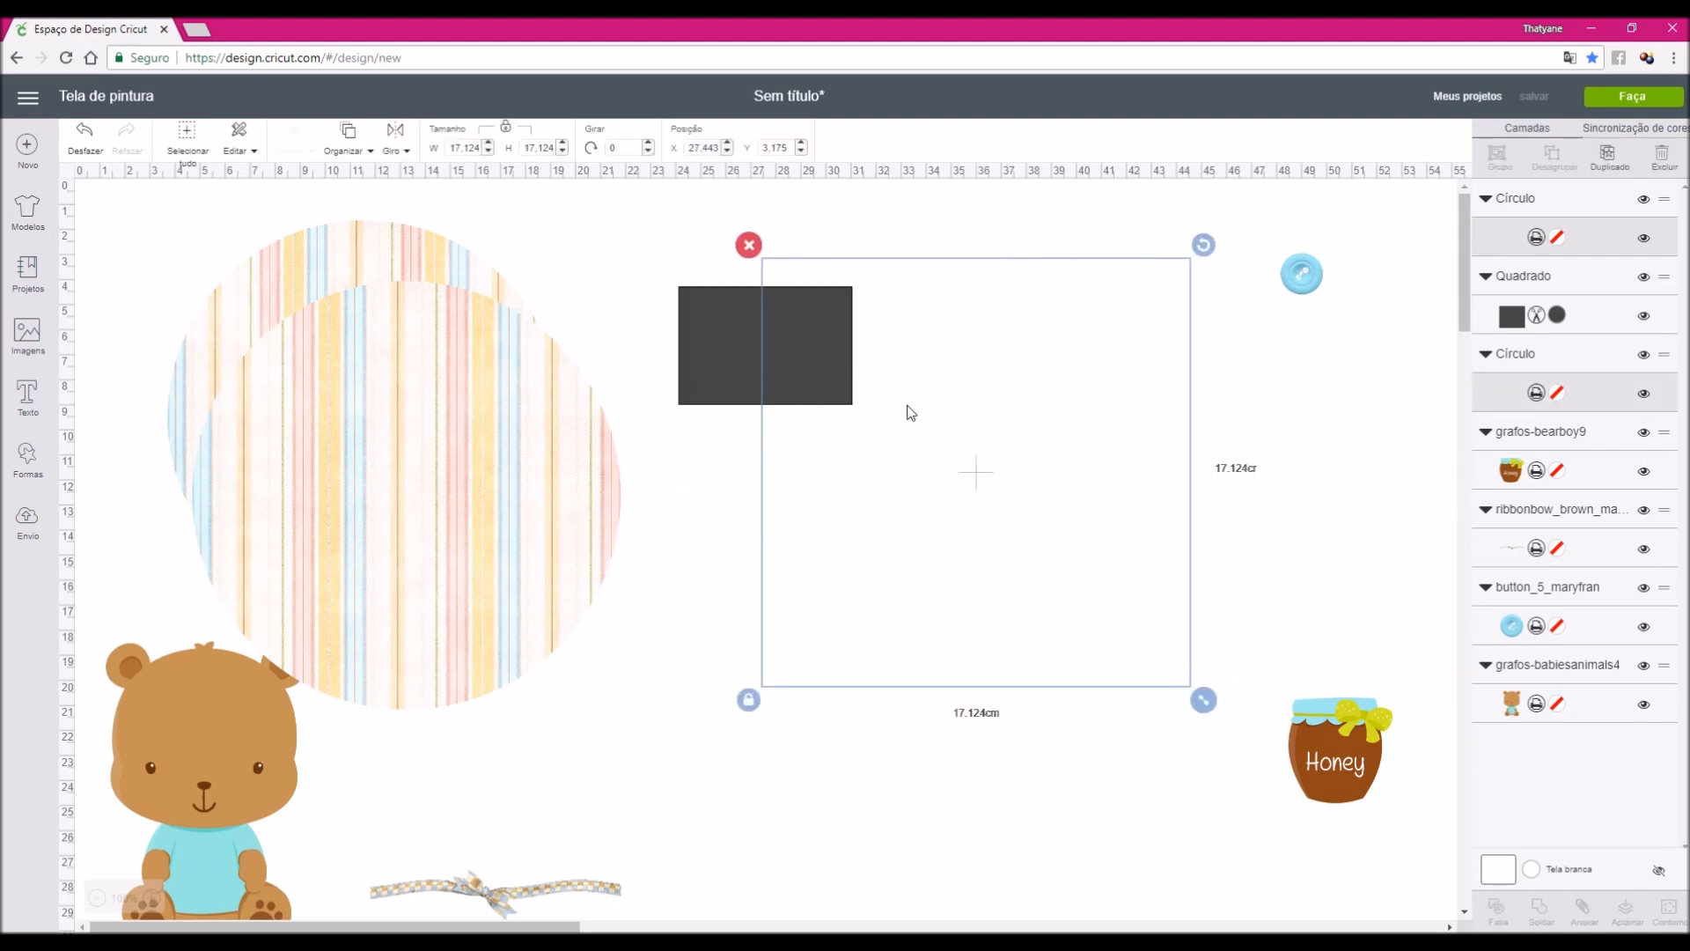
{"action": "left_click_drag", "start_coordinate": [1070, 608], "coordinate": [990, 715]}
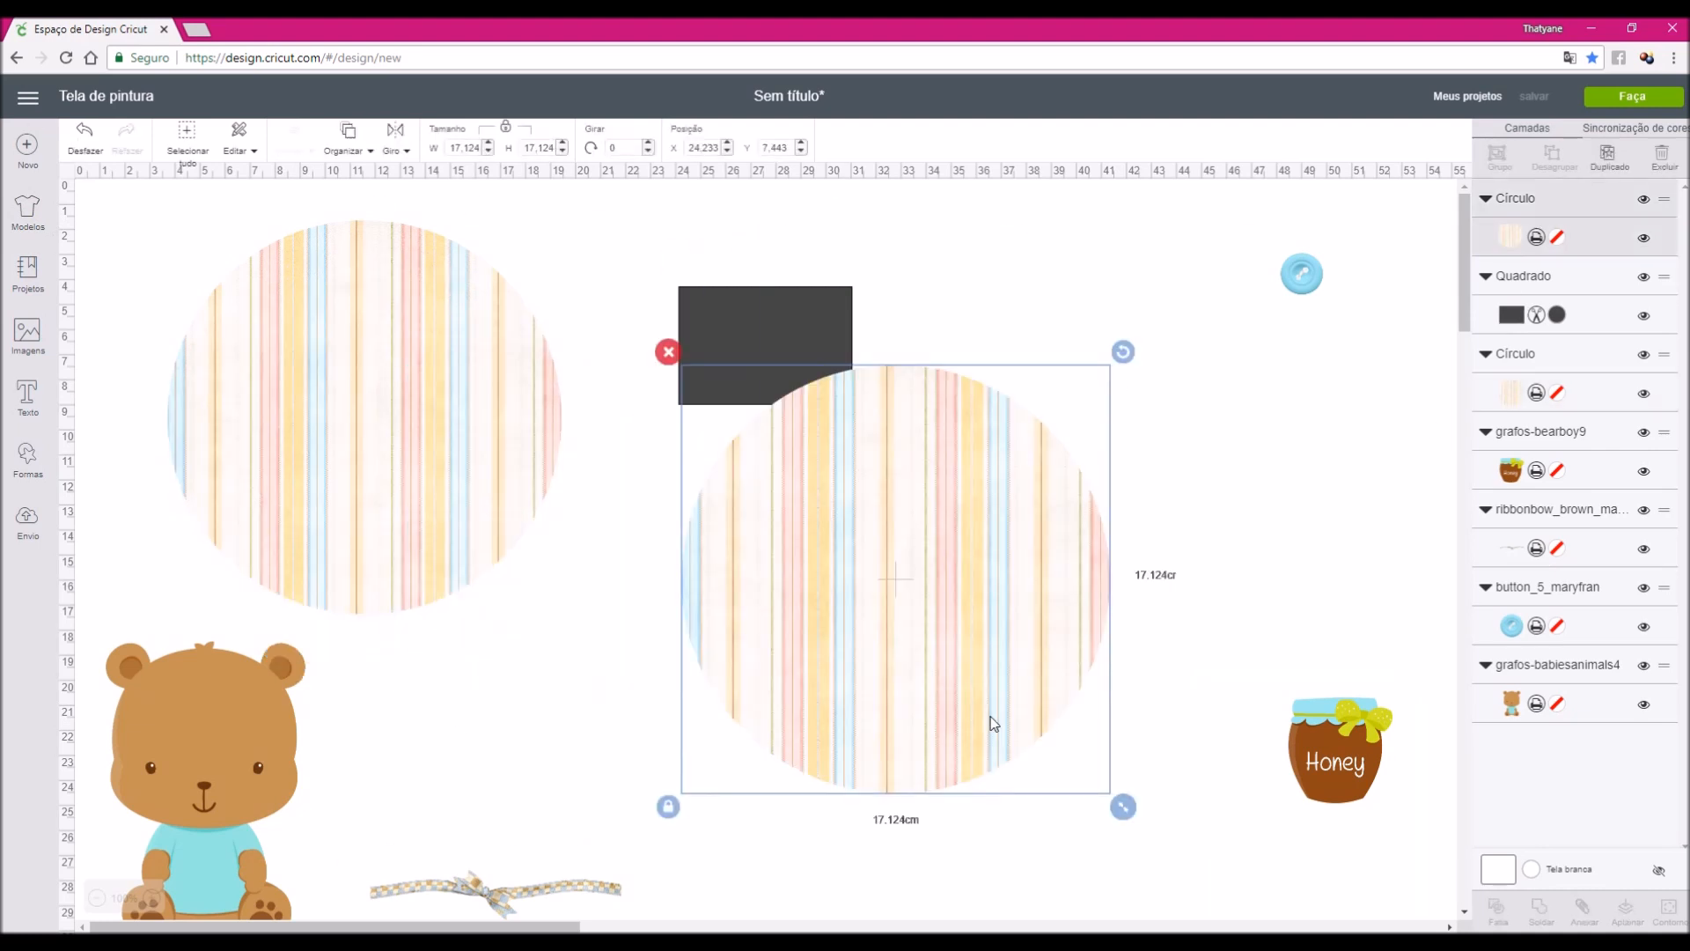
Enlarge the square to 17.584 by 12.42 cm and align it behind the upper half of the larger striped circle
{"action": "left_click", "coordinate": [826, 336]}
{"action": "left_click", "coordinate": [665, 418]}
{"action": "left_click_drag", "start_coordinate": [878, 431], "coordinate": [1131, 617]}
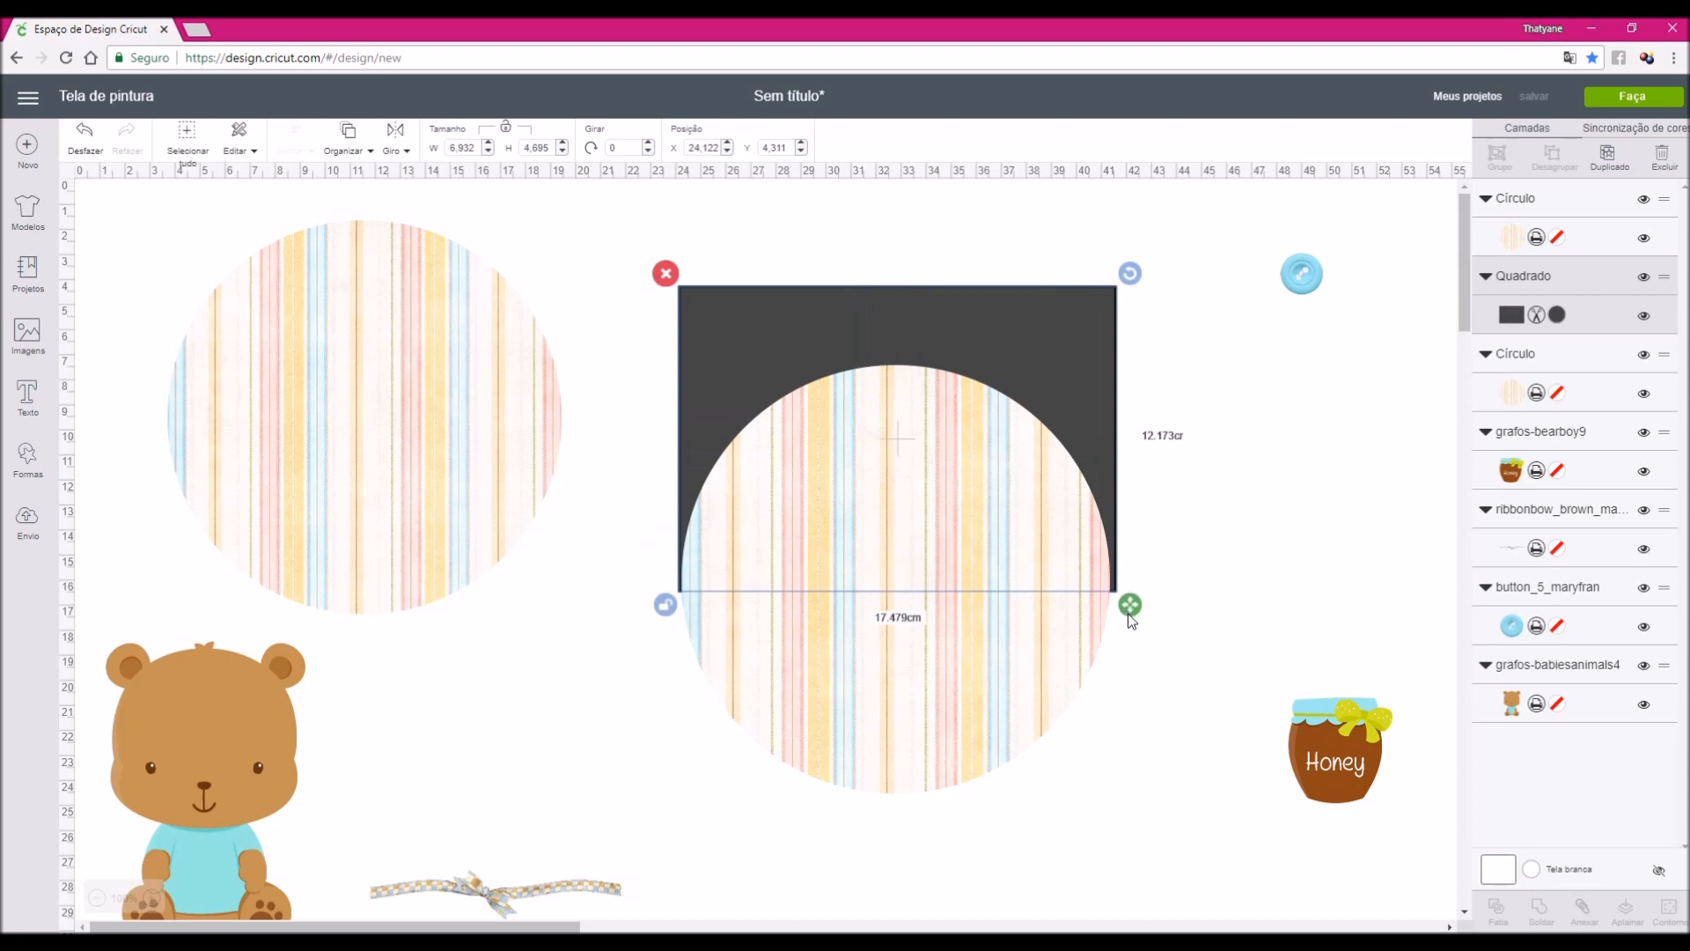
{"action": "left_click", "coordinate": [1078, 418]}
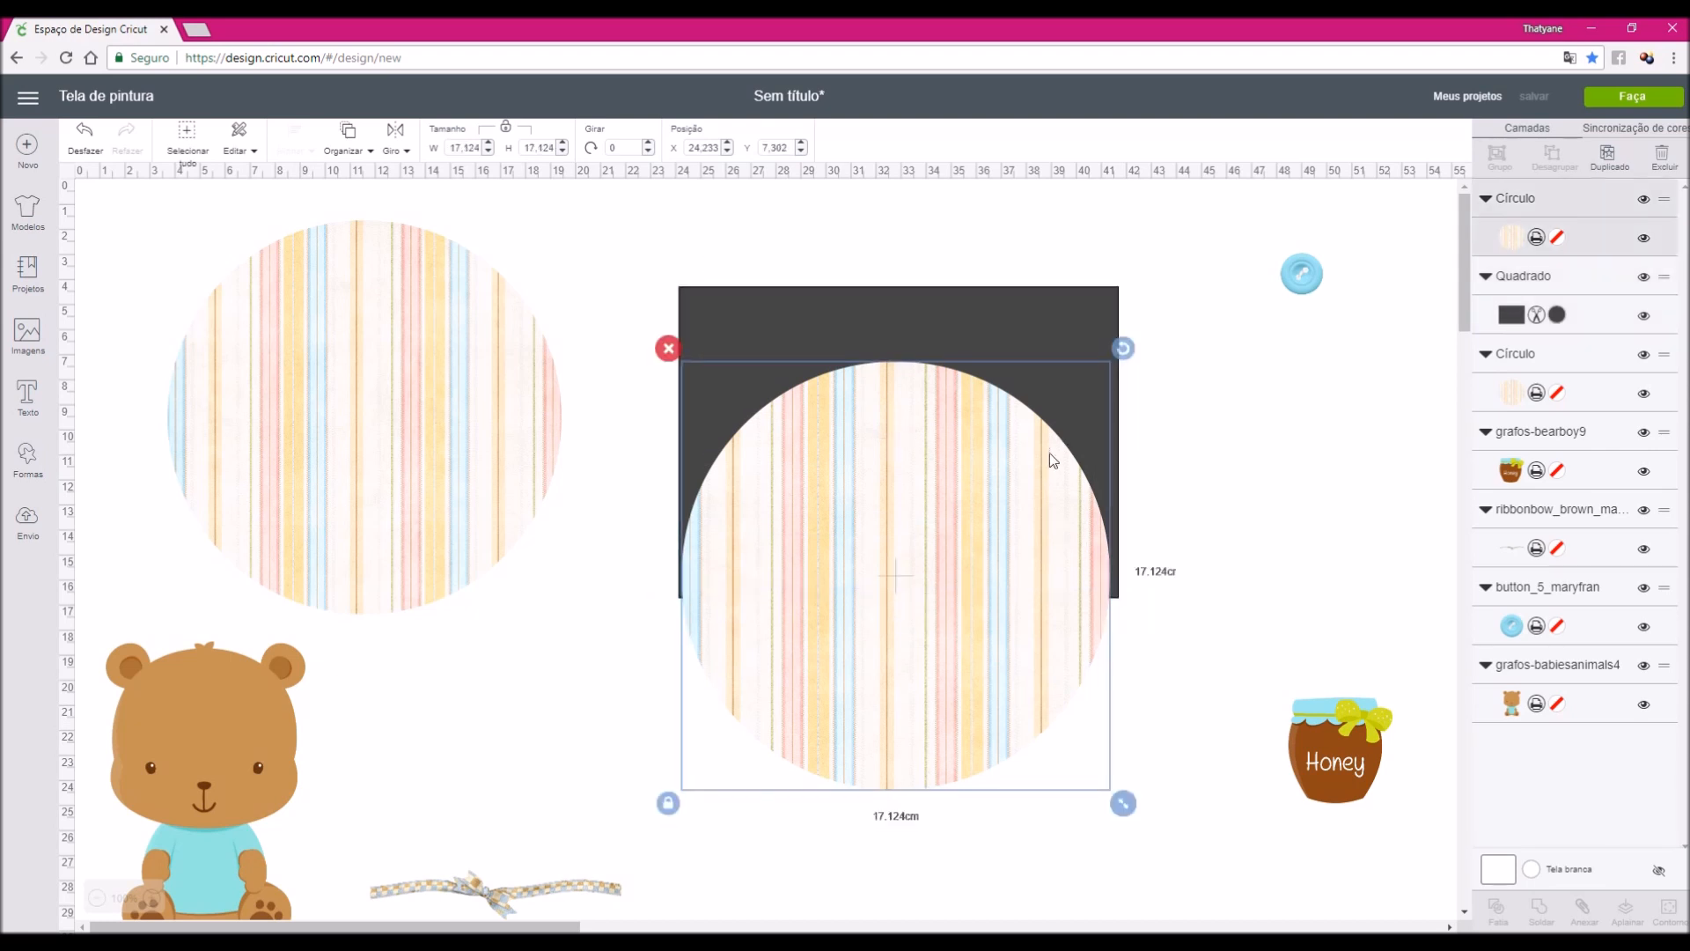
{"action": "left_click", "coordinate": [1021, 333]}
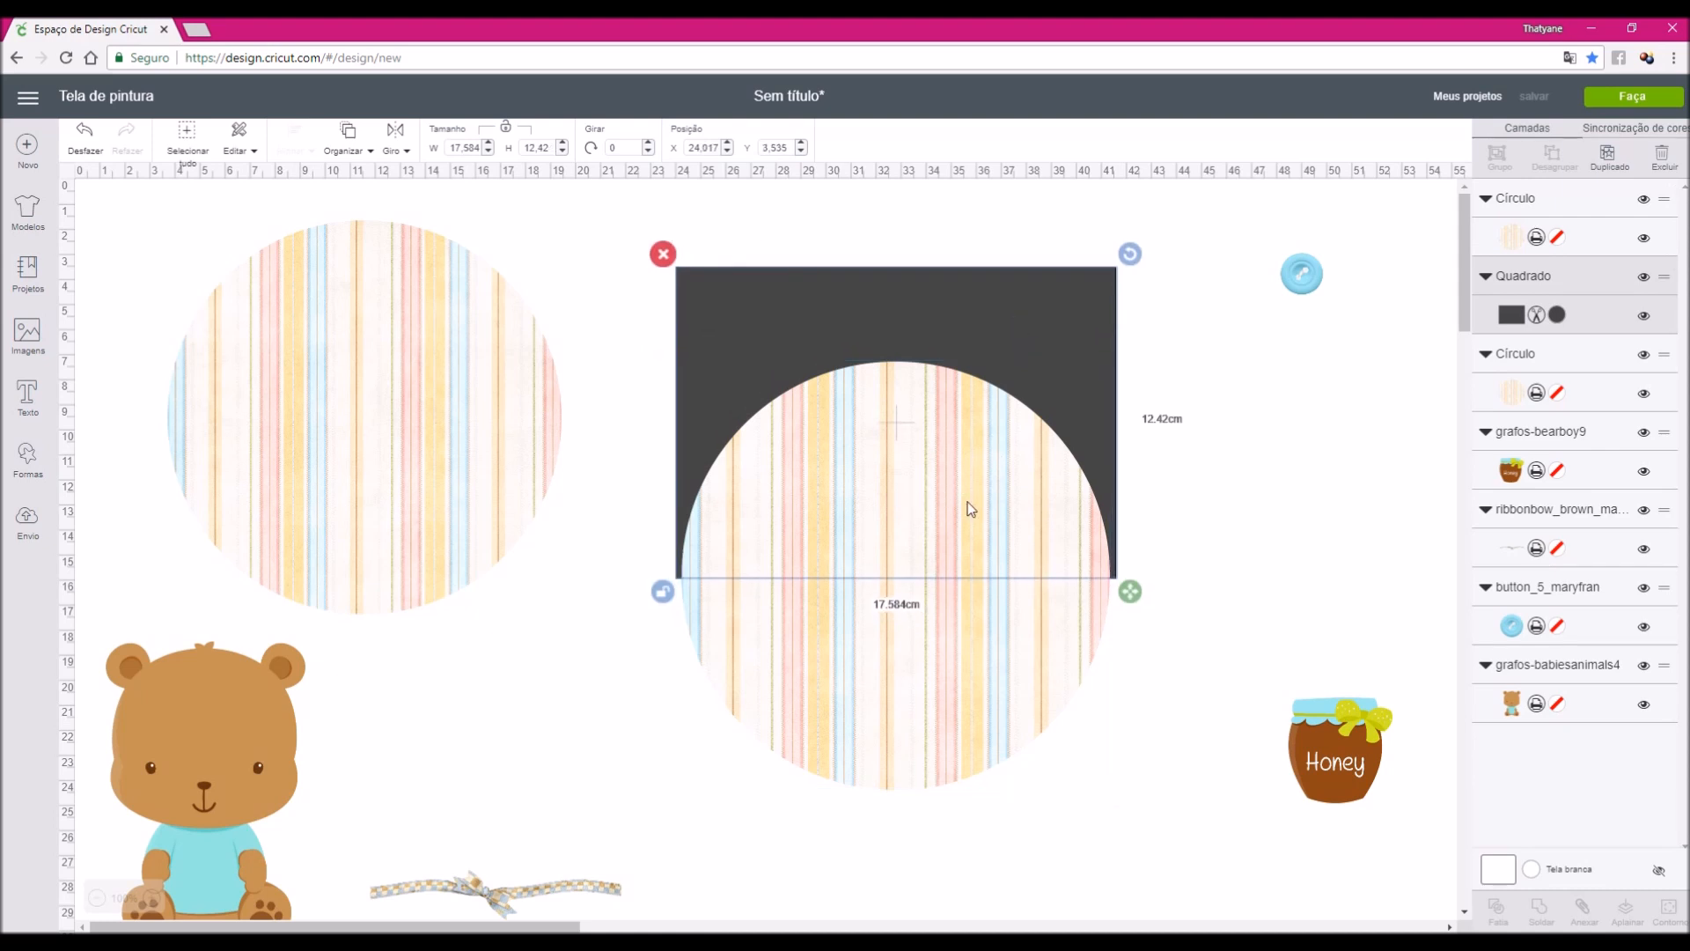
Slice the larger striped circle with the square and delete the arch-shaped leftover of the square
{"action": "left_click_drag", "start_coordinate": [608, 211], "coordinate": [1154, 815]}
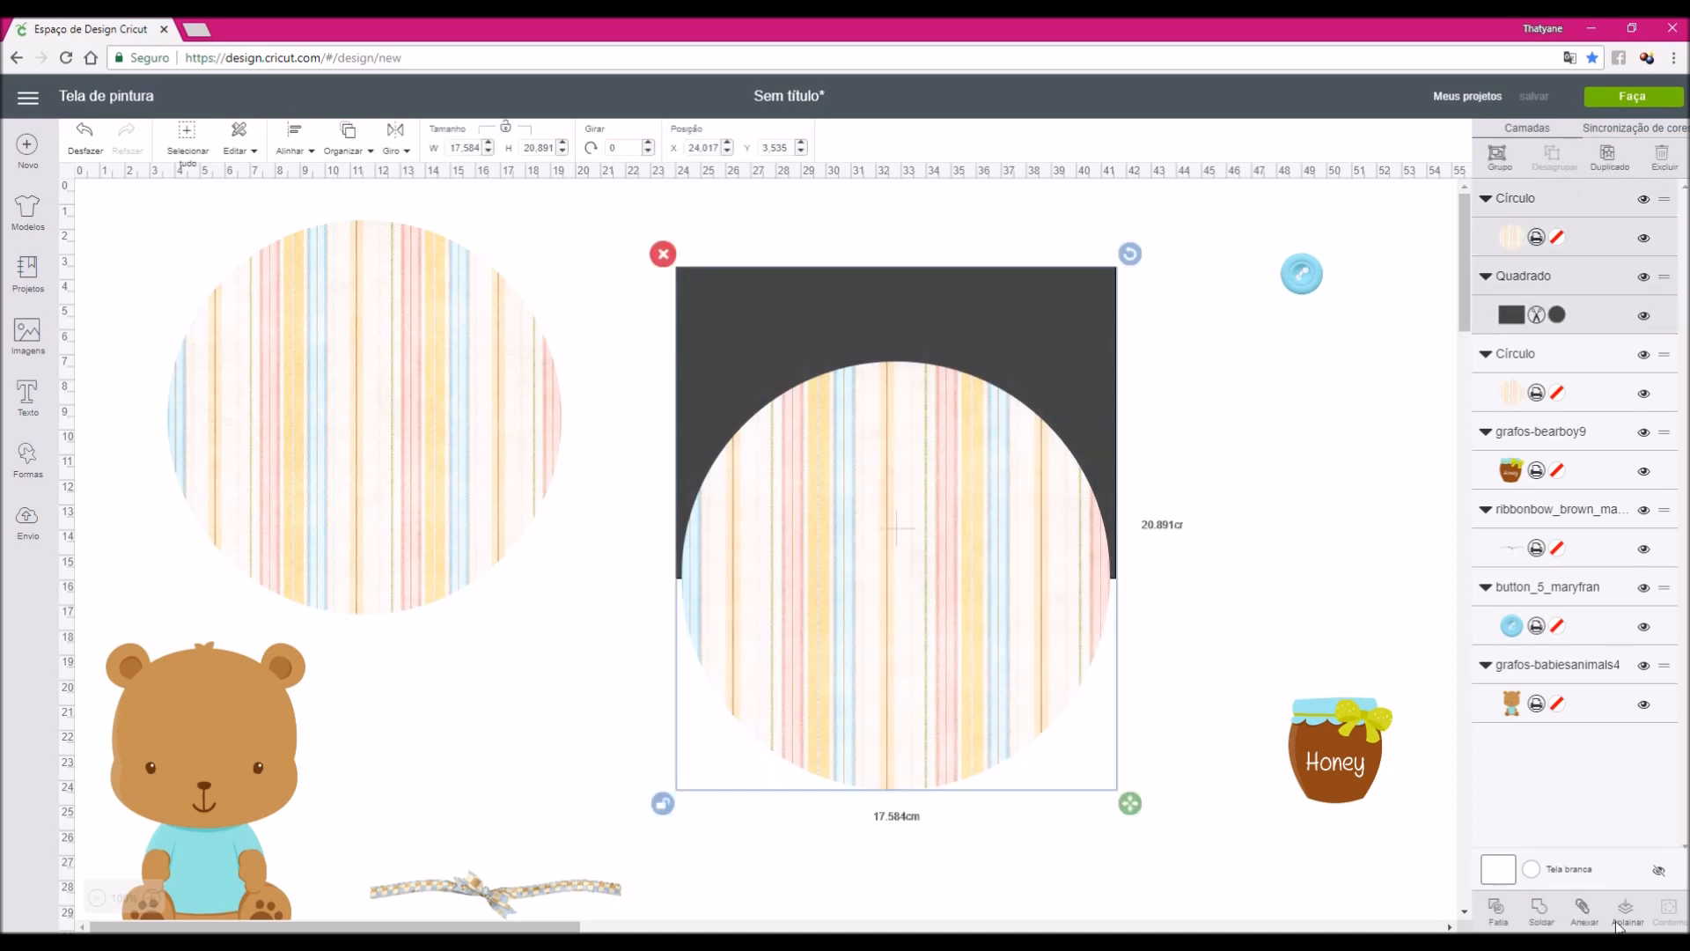
{"action": "left_click", "coordinate": [1499, 912]}
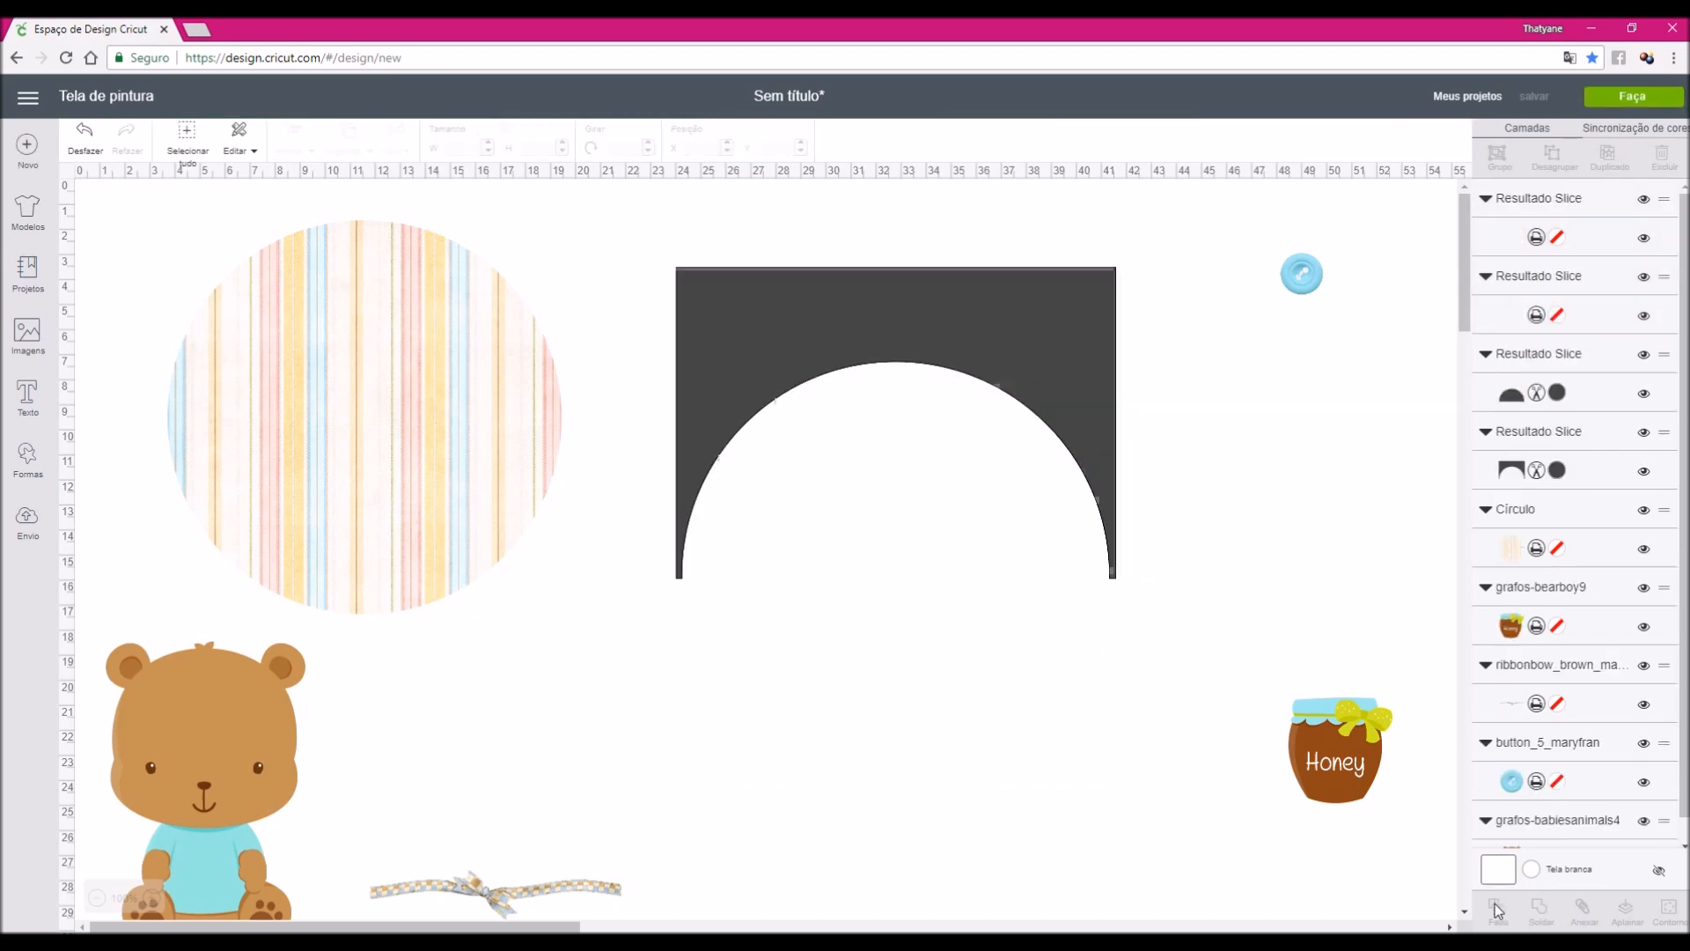
{"action": "left_click_drag", "start_coordinate": [1051, 366], "coordinate": [1088, 376]}
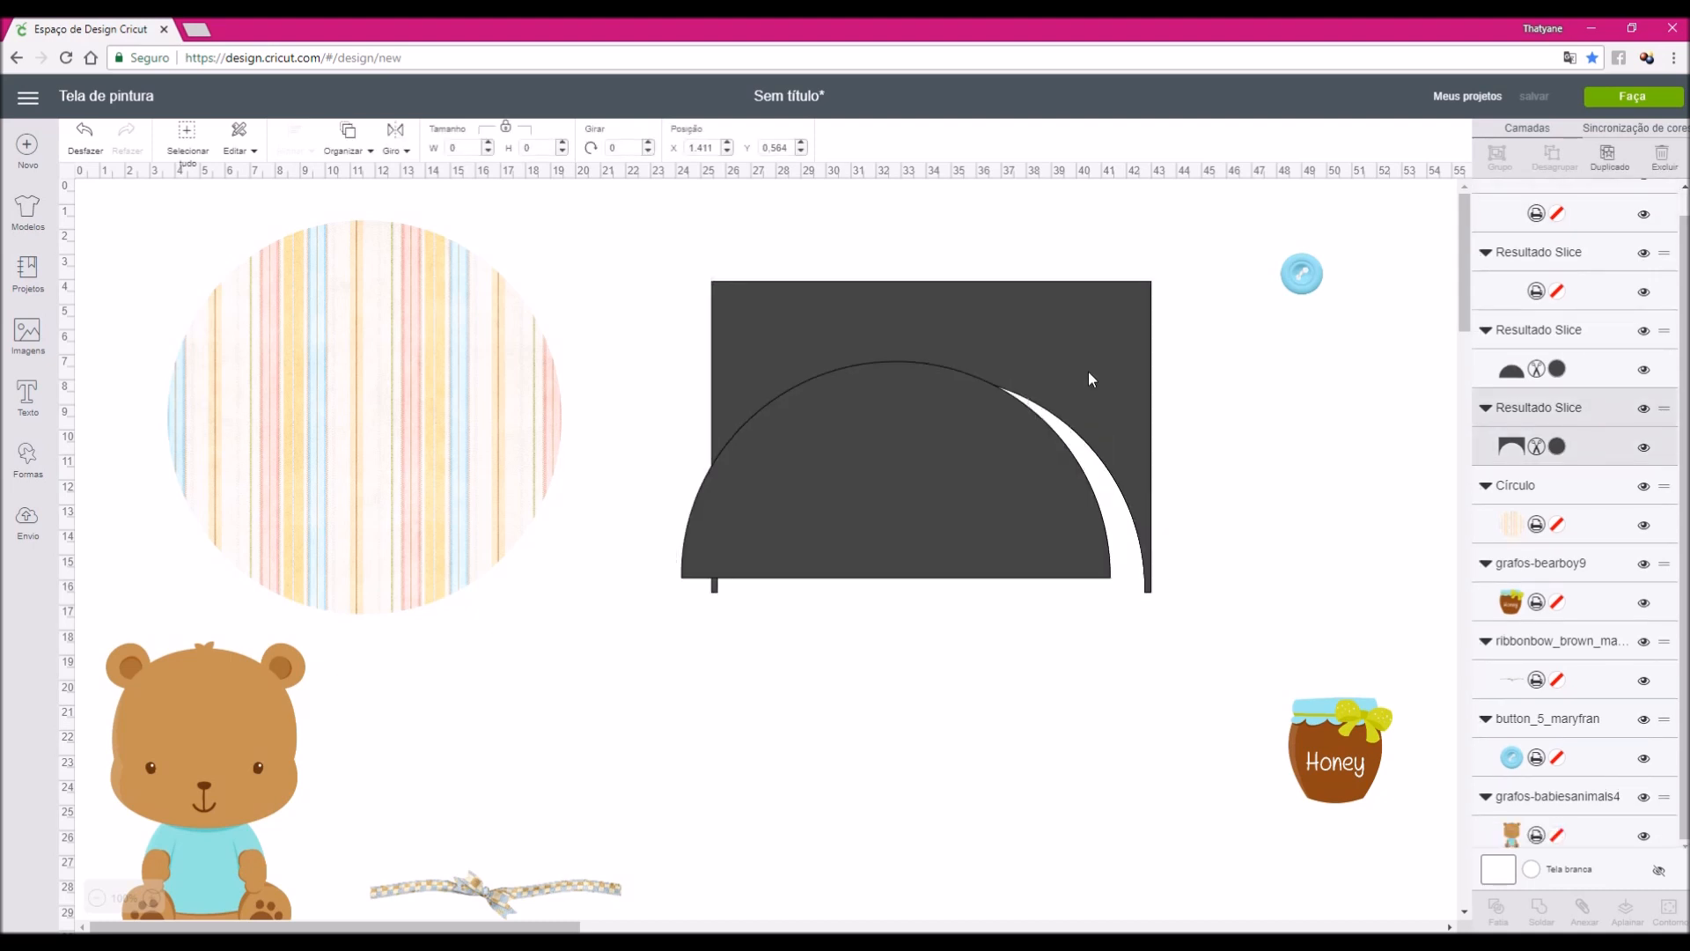
{"action": "key", "text": "Delete"}
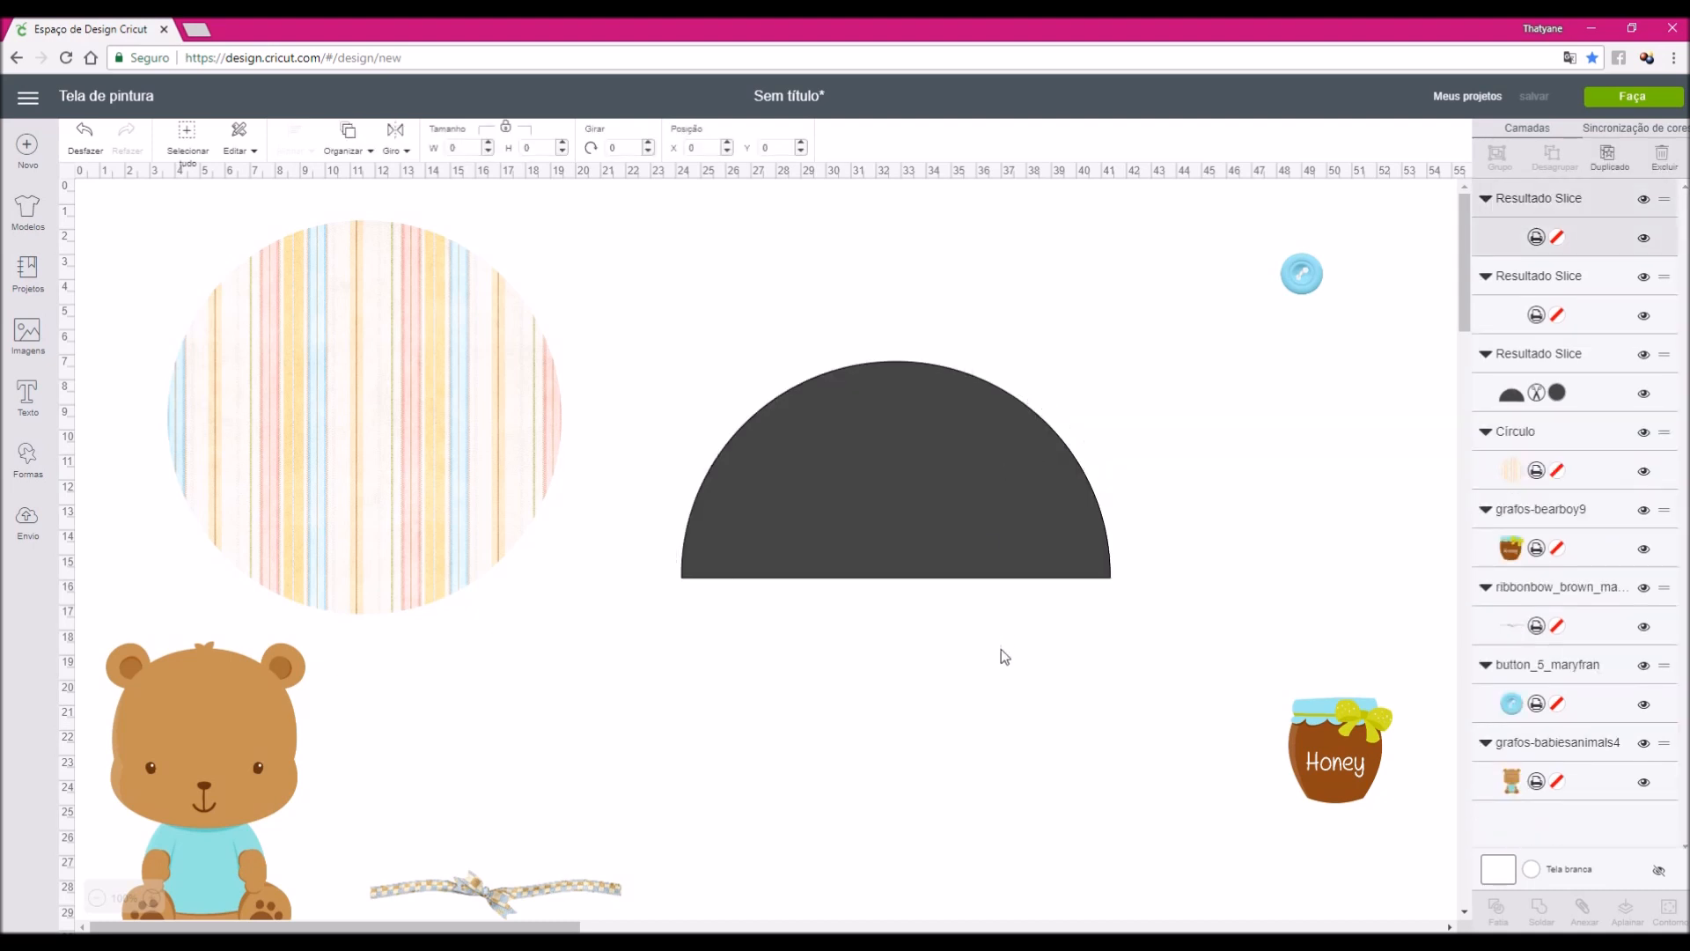
Delete both striped slice pieces and move the dark half-circle up to about Y 4.4 cm
{"action": "left_click_drag", "start_coordinate": [951, 525], "coordinate": [906, 731]}
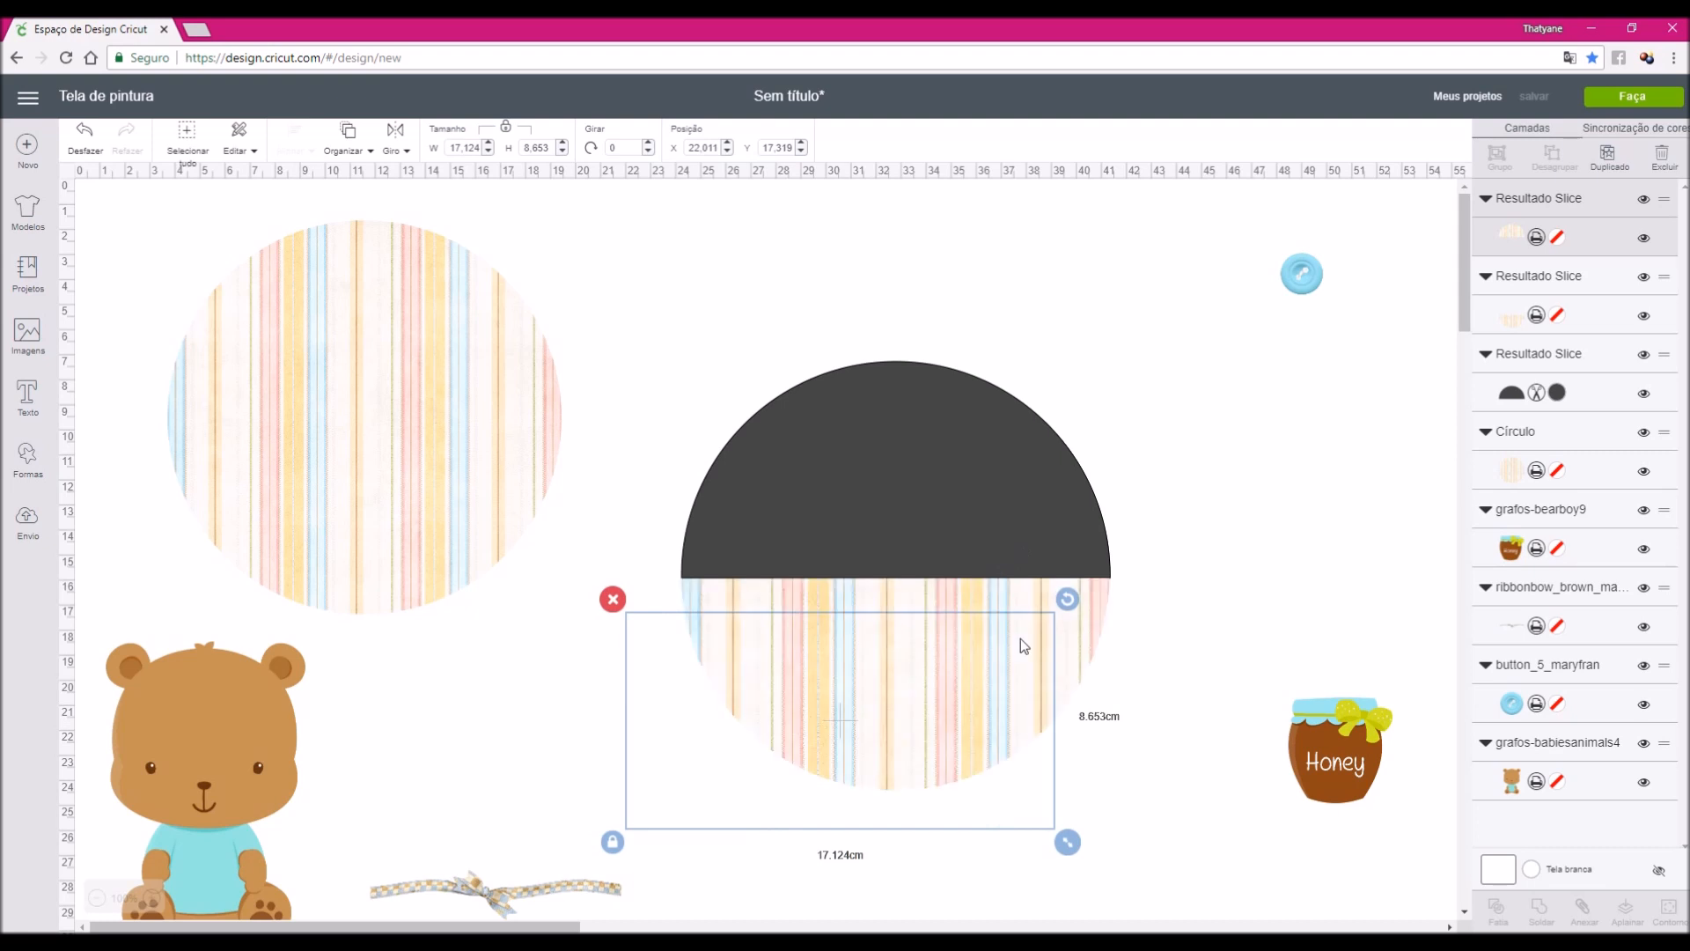
{"action": "key", "text": "Delete"}
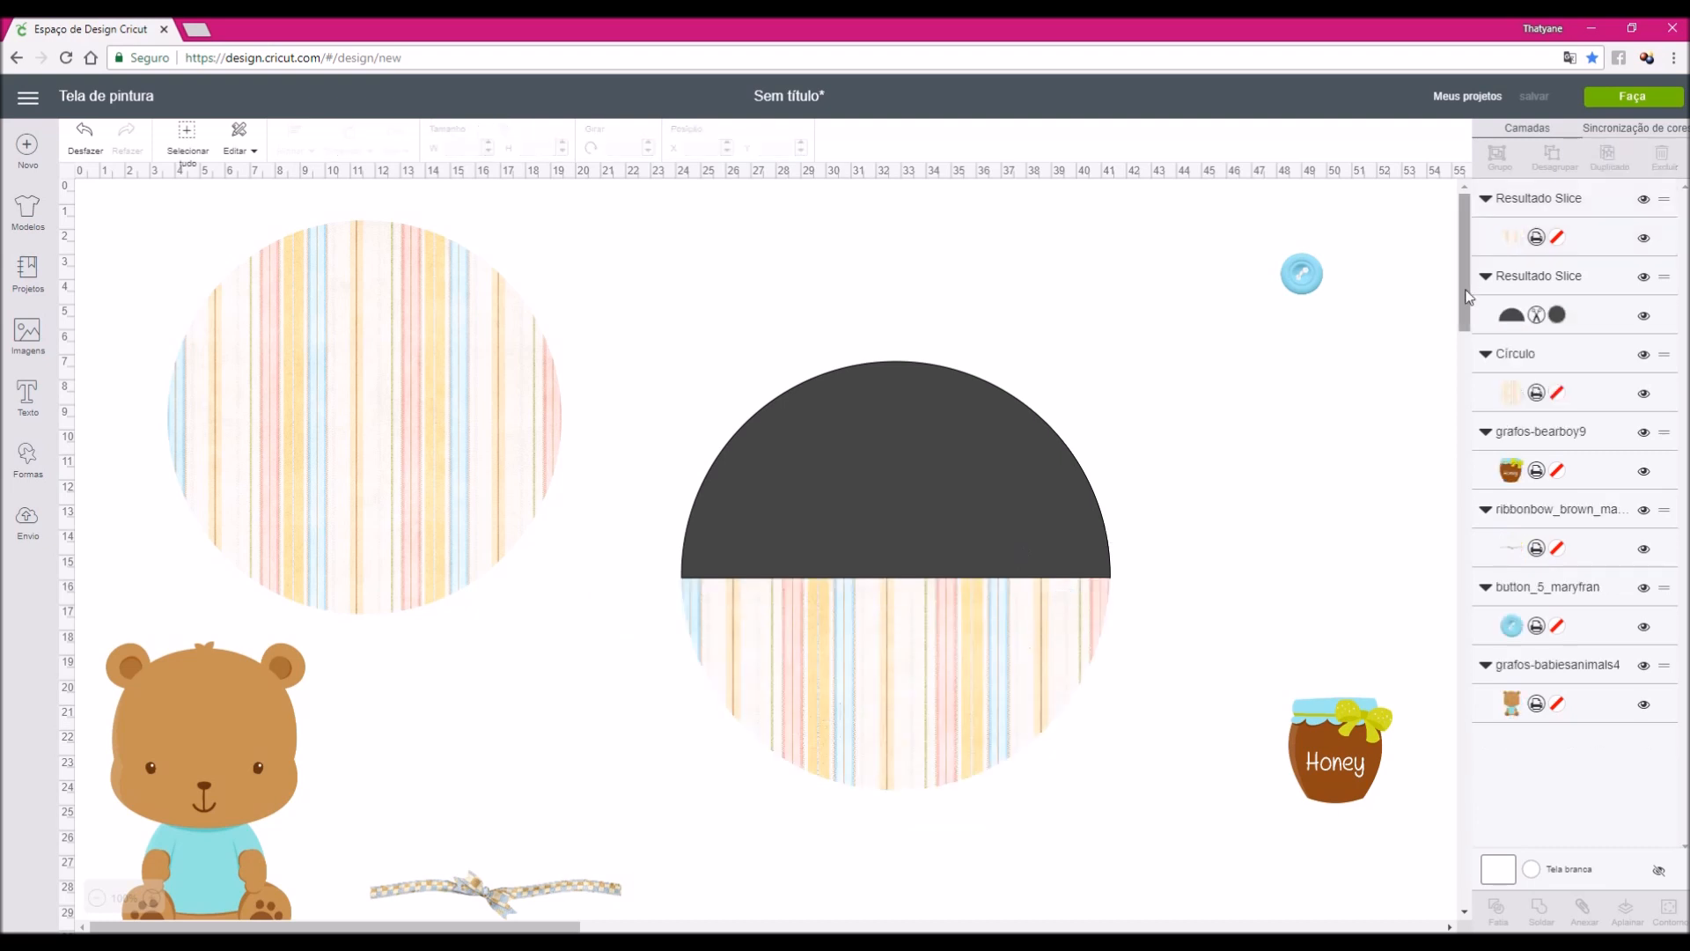
{"action": "left_click", "coordinate": [1557, 314]}
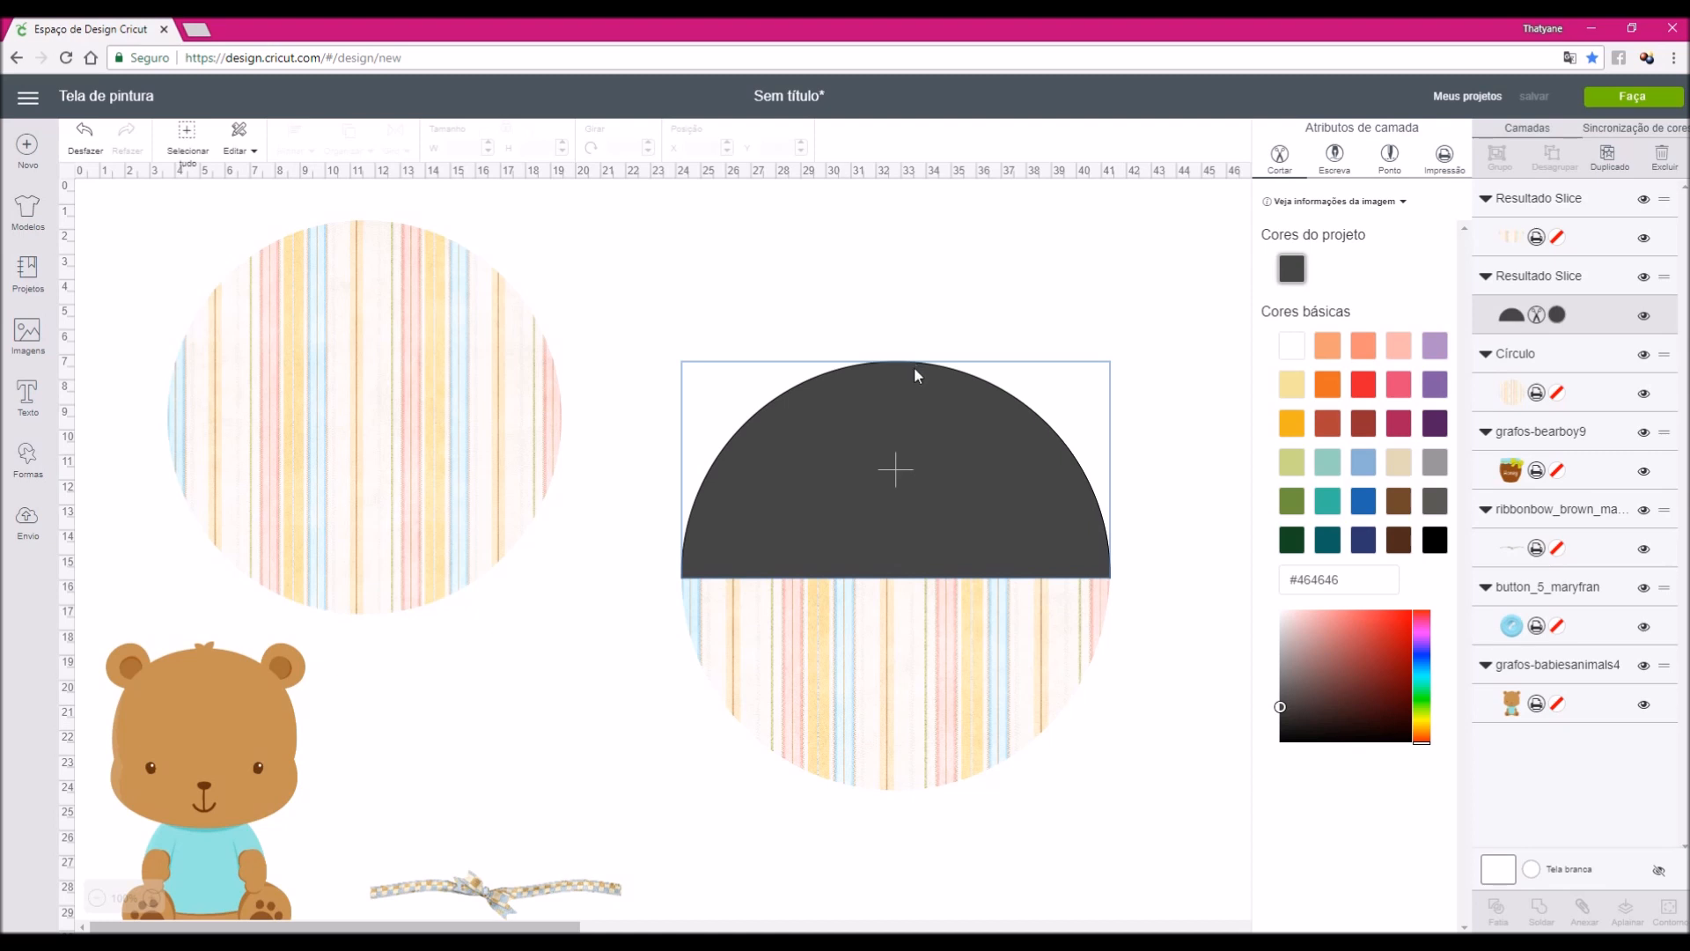
{"action": "left_click", "coordinate": [927, 427]}
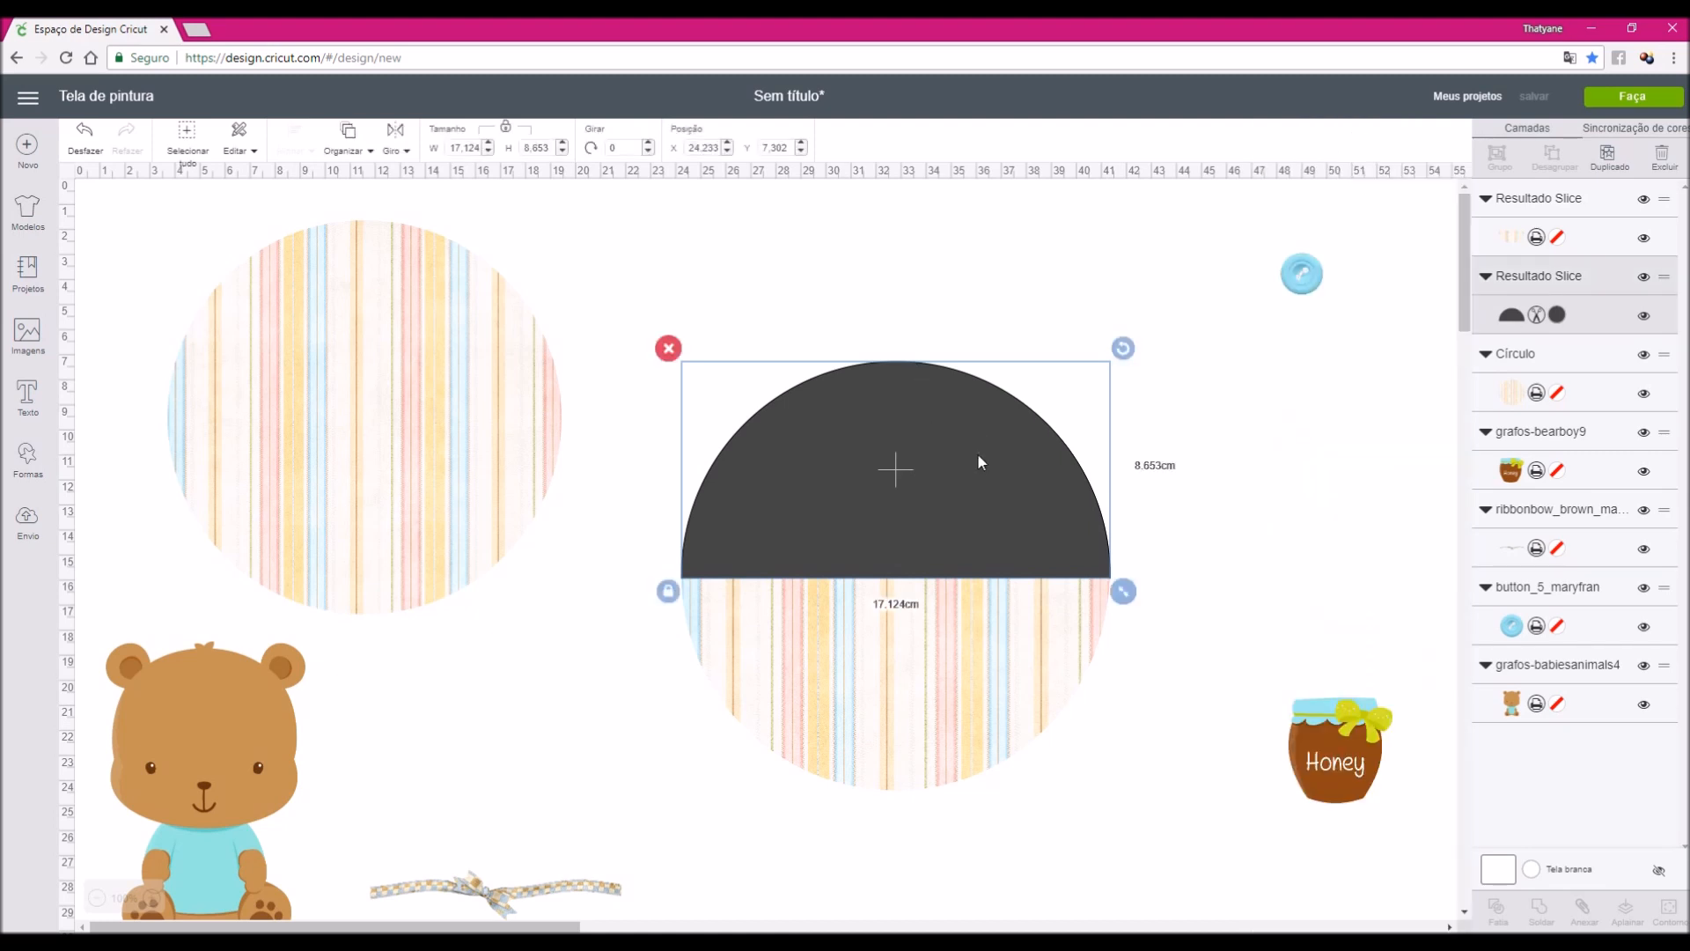
{"action": "left_click_drag", "start_coordinate": [980, 461], "coordinate": [979, 388]}
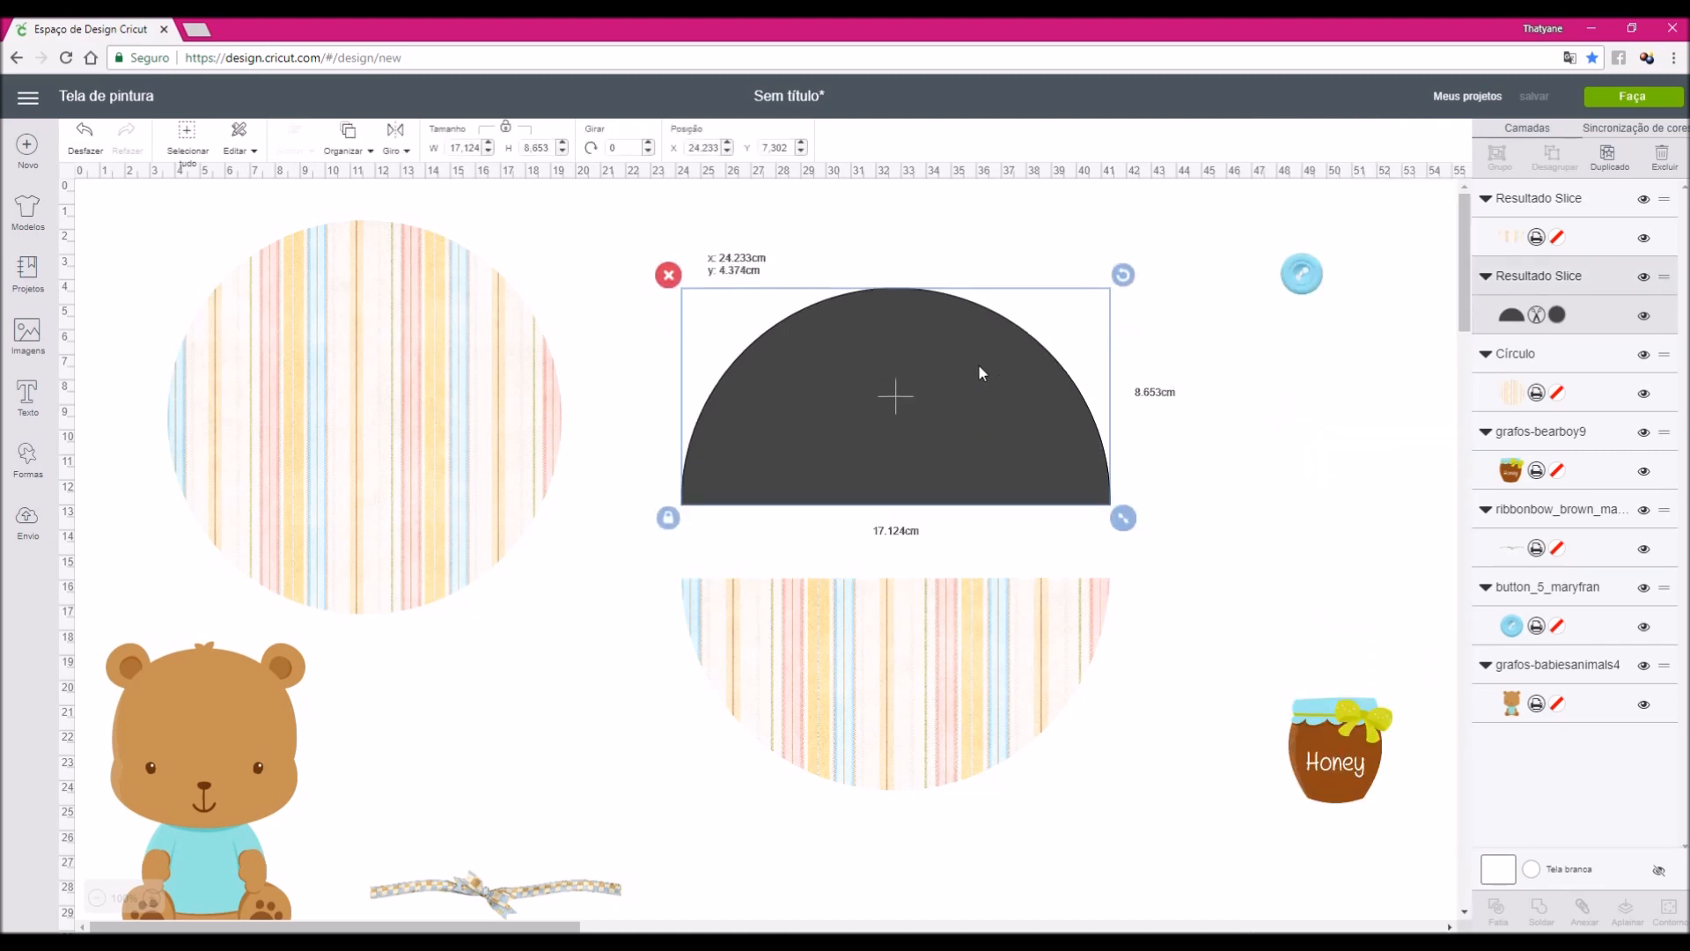
{"action": "left_click", "coordinate": [930, 669]}
{"action": "key", "text": "Delete"}
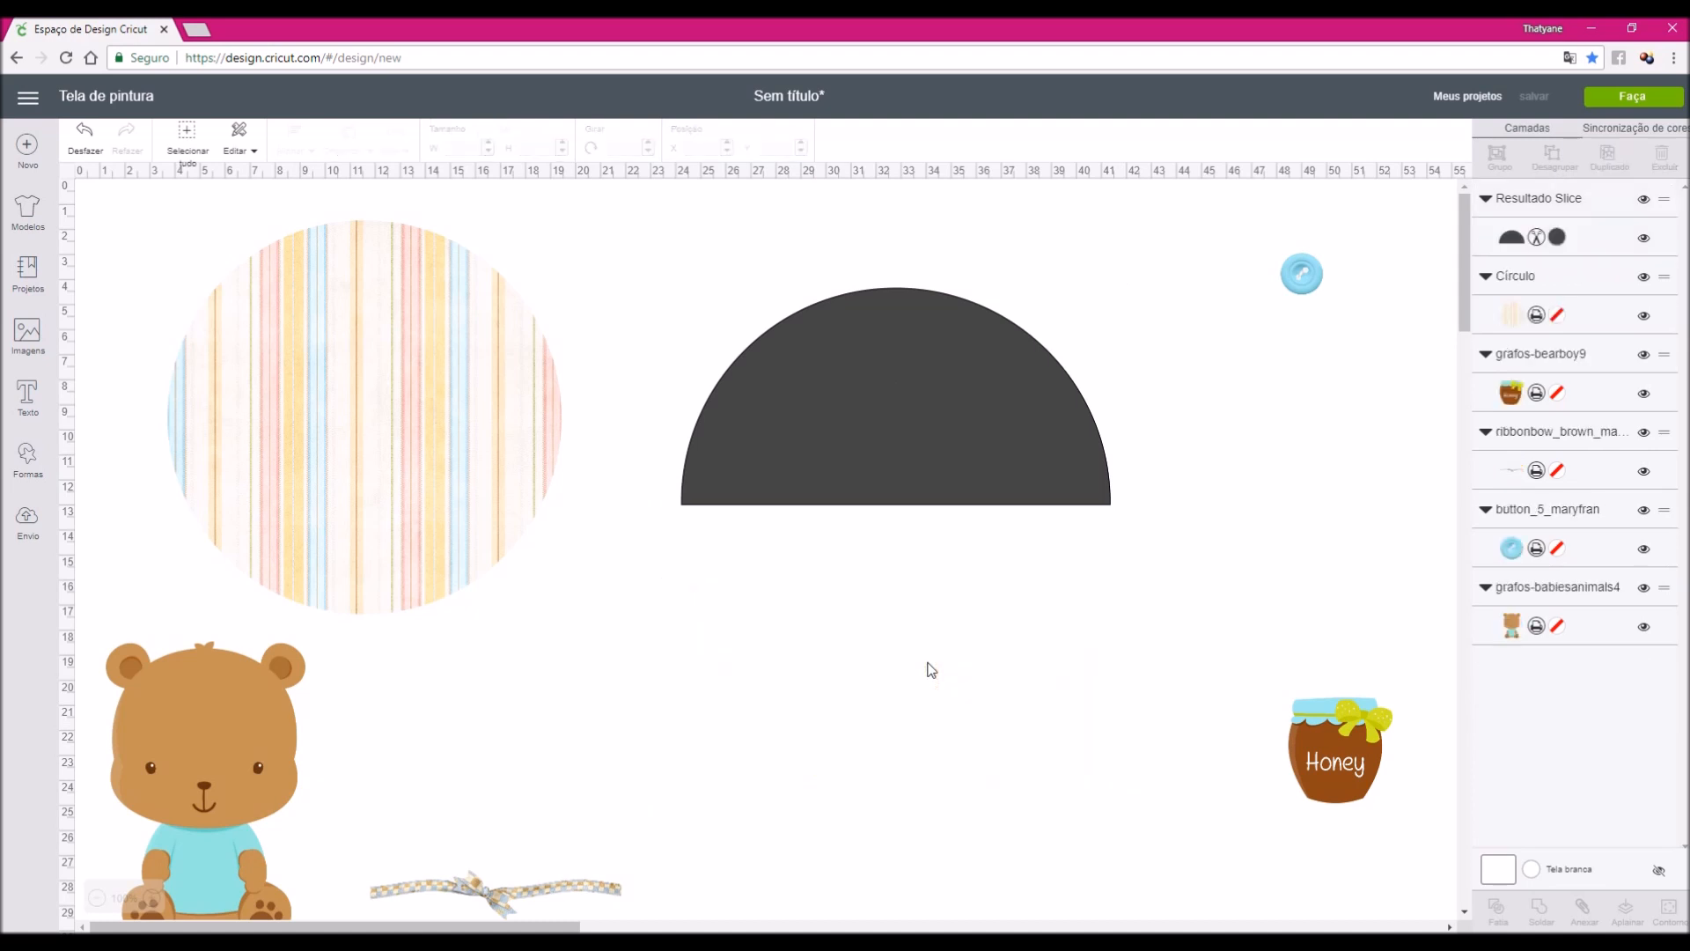
Move the half-circle to about X 24.1 cm, Y 4.5 cm and give it a print fill with the uploaded brown pattern
{"action": "left_click", "coordinate": [926, 471]}
{"action": "left_click_drag", "start_coordinate": [959, 470], "coordinate": [886, 468]}
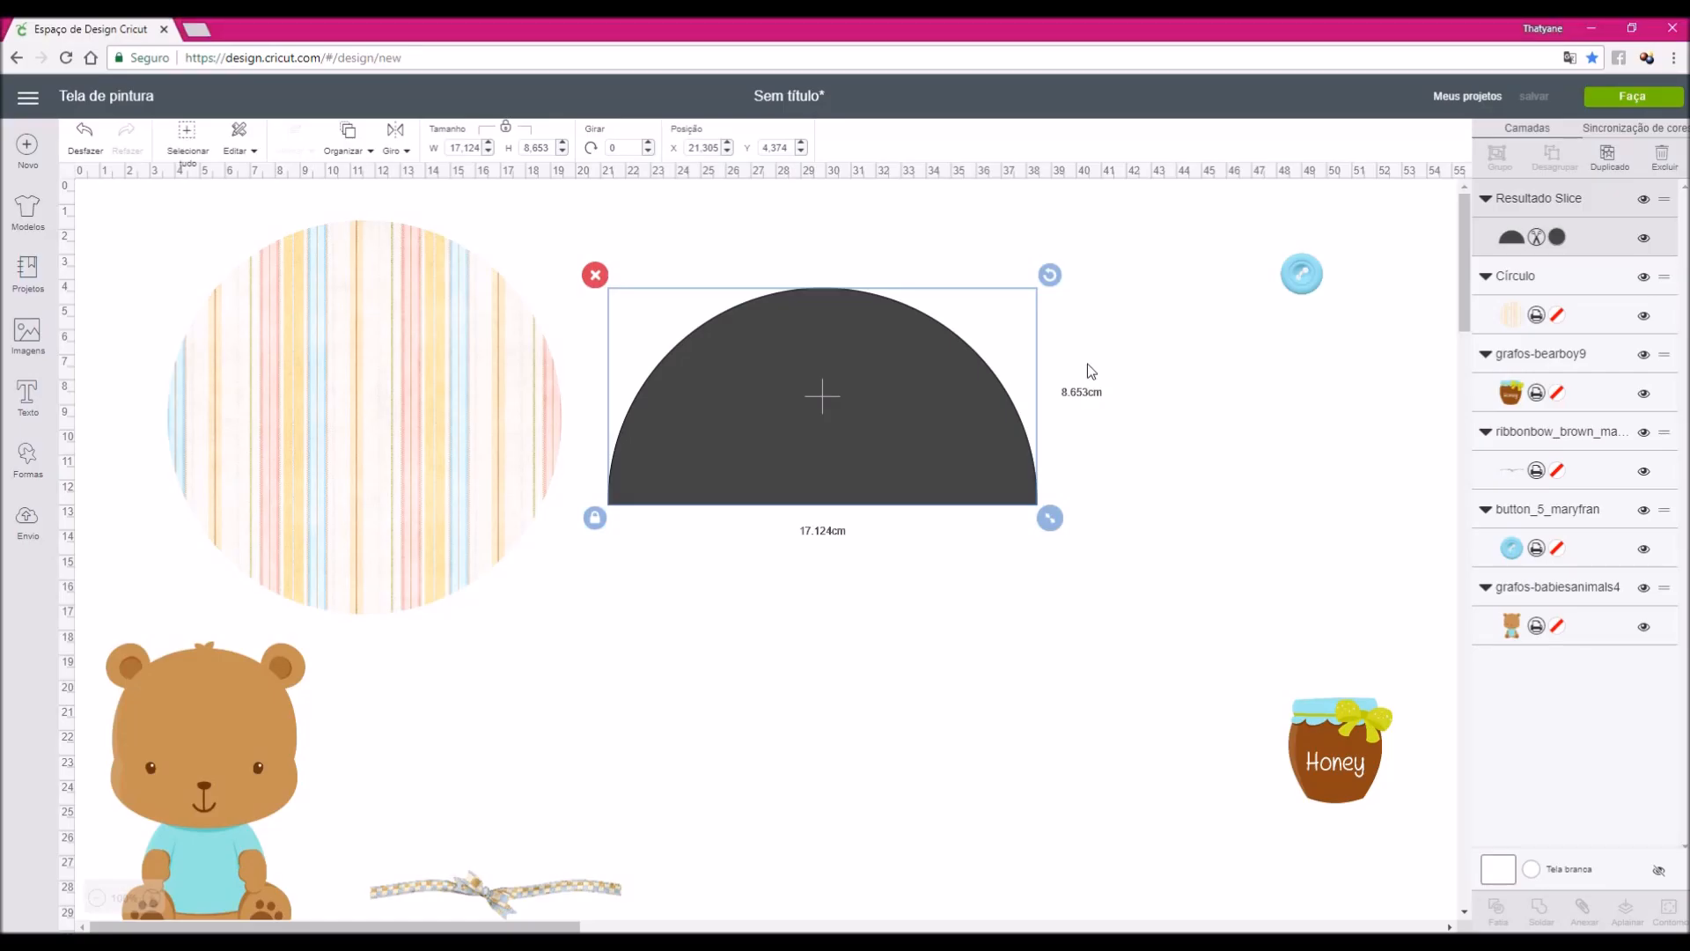
{"action": "left_click_drag", "start_coordinate": [975, 375], "coordinate": [1045, 378]}
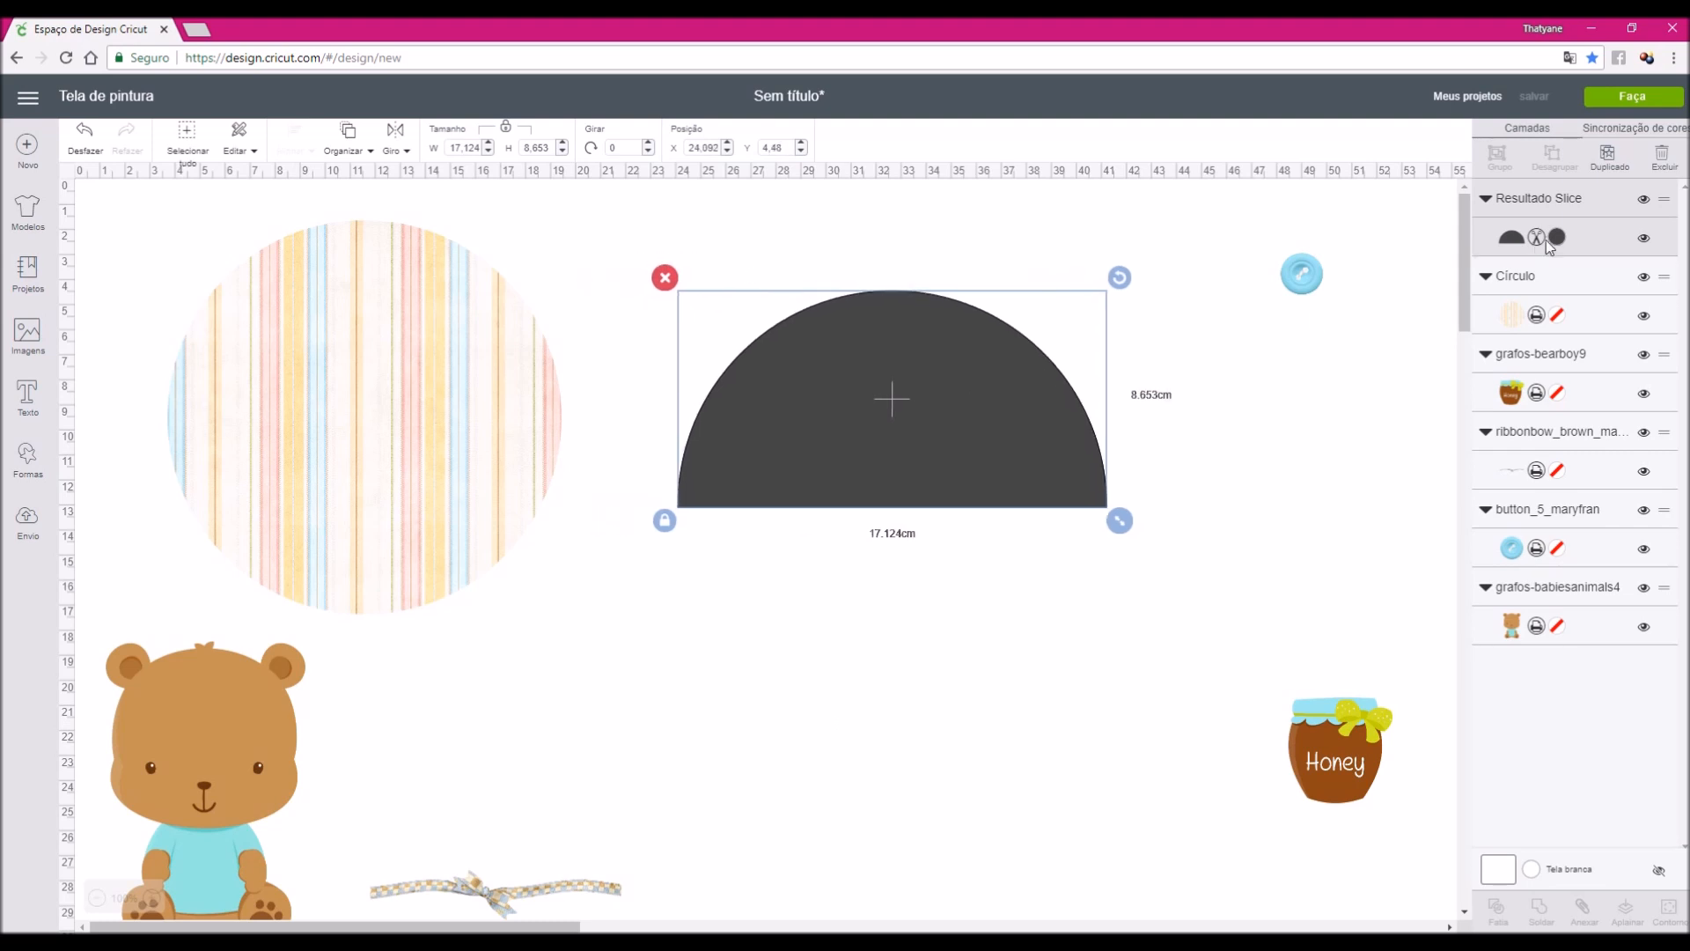
{"action": "left_click", "coordinate": [1556, 239]}
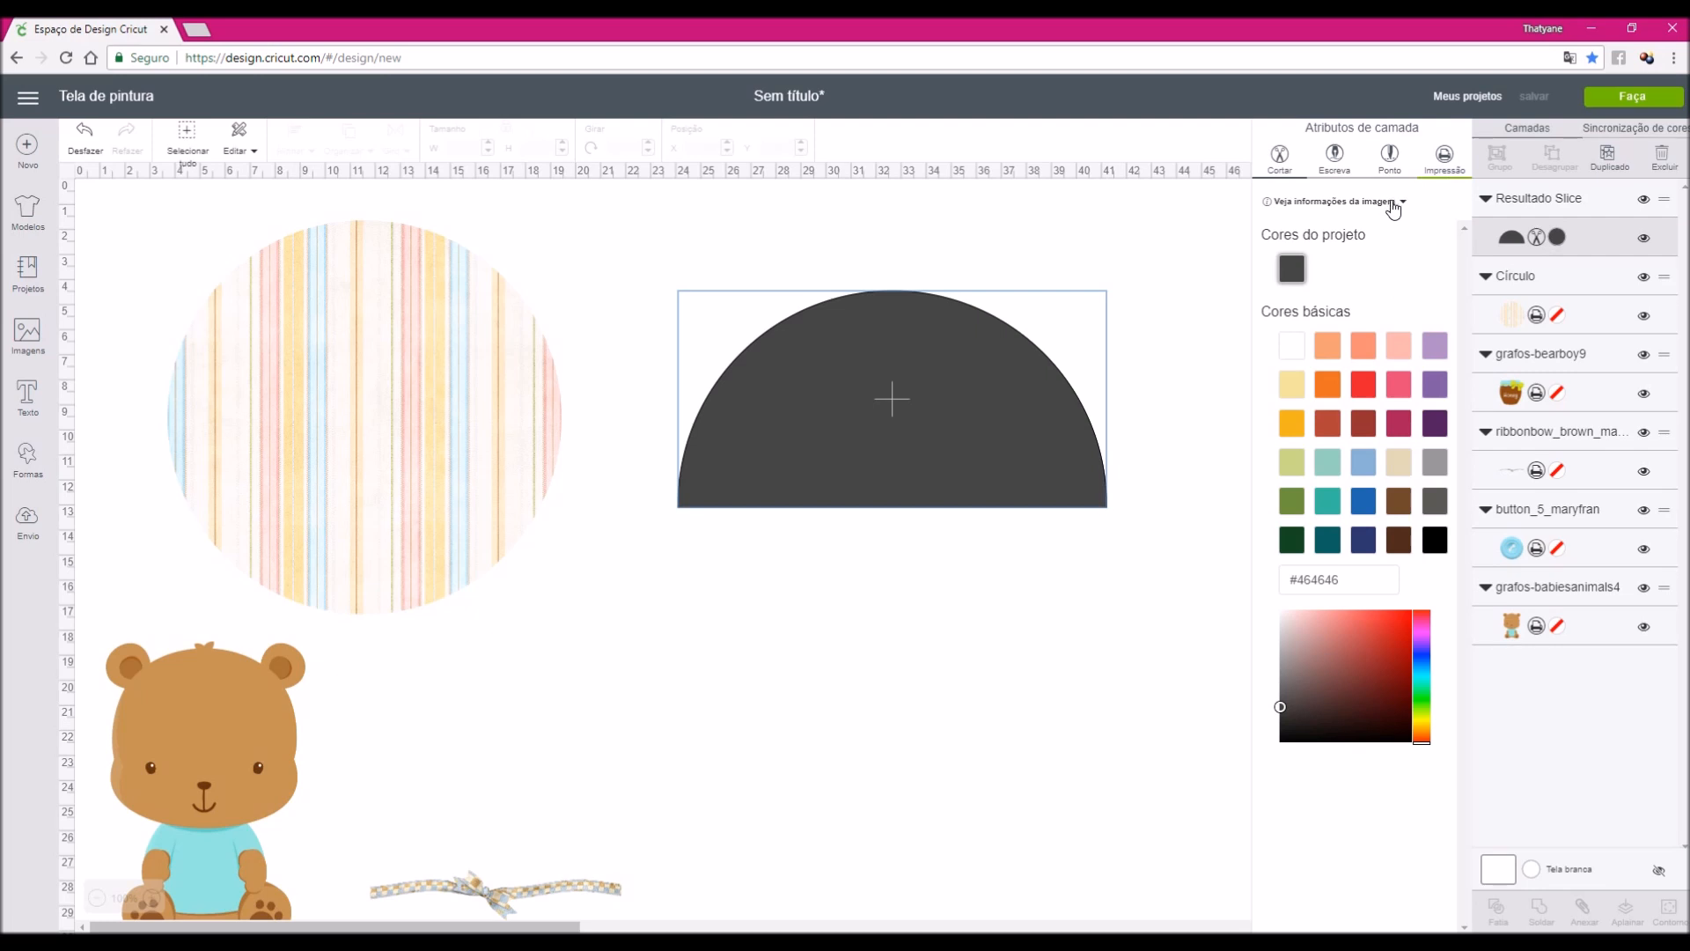
{"action": "left_click", "coordinate": [1424, 190]}
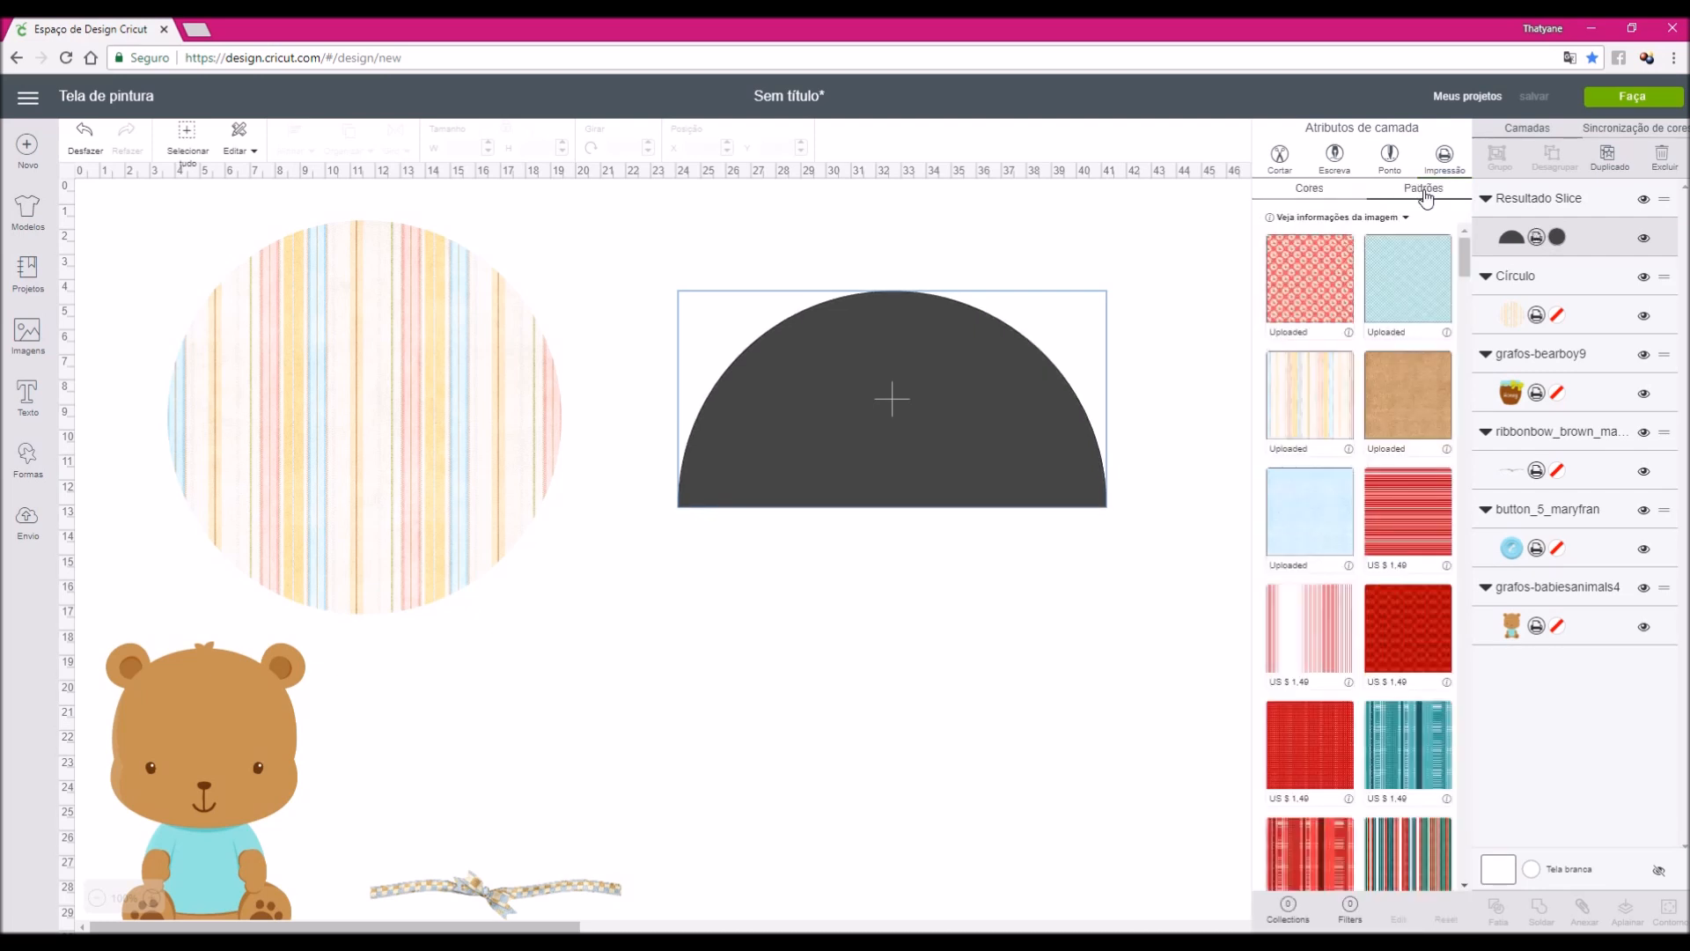
{"action": "left_click", "coordinate": [1416, 391]}
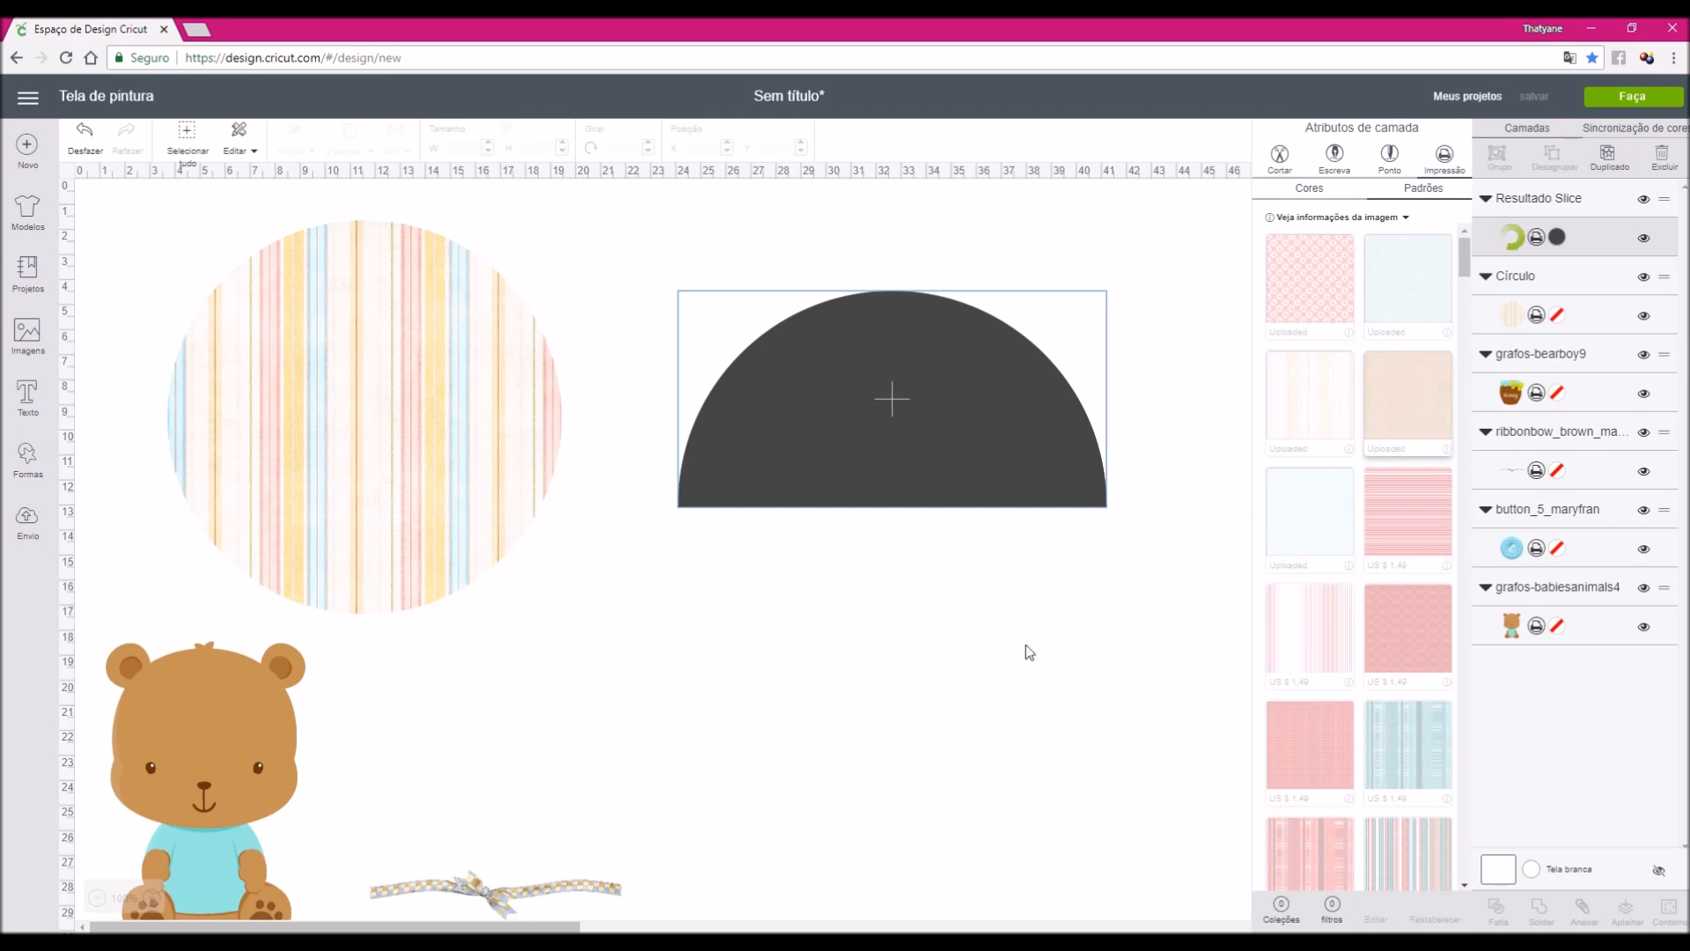
{"action": "left_click", "coordinate": [705, 741]}
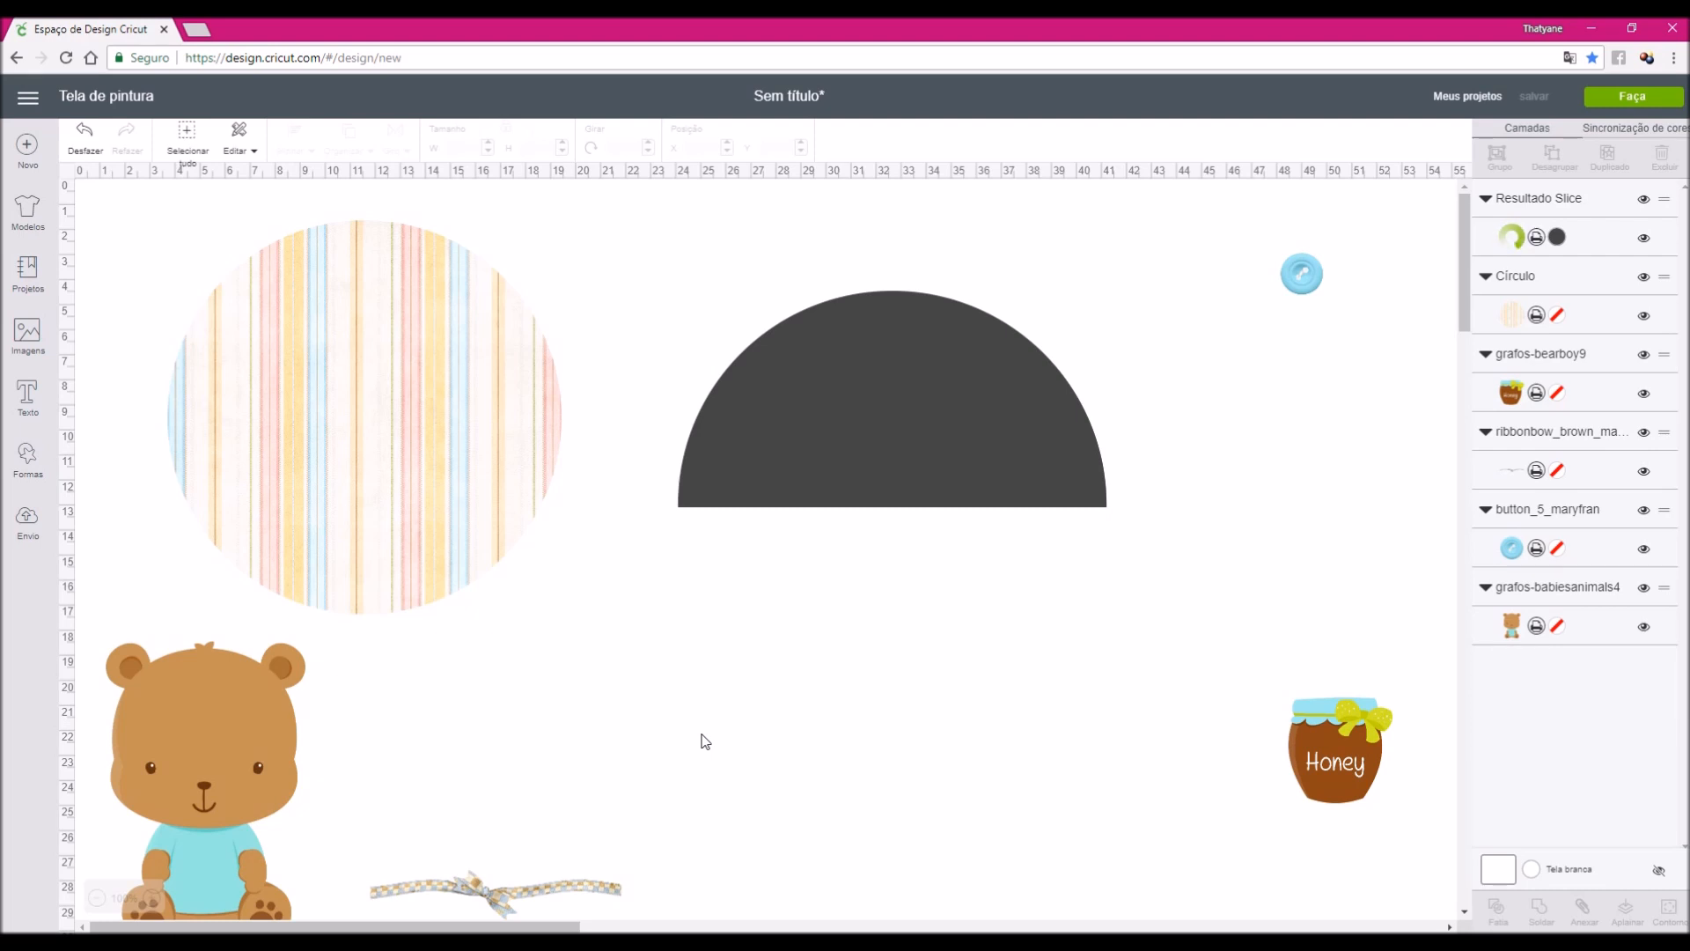
Shift the half-circle slightly up and place the bear below it at about X 27.8 cm, Y 15.6 cm
{"action": "left_click_drag", "start_coordinate": [892, 405], "coordinate": [887, 346]}
{"action": "left_click_drag", "start_coordinate": [211, 794], "coordinate": [866, 726]}
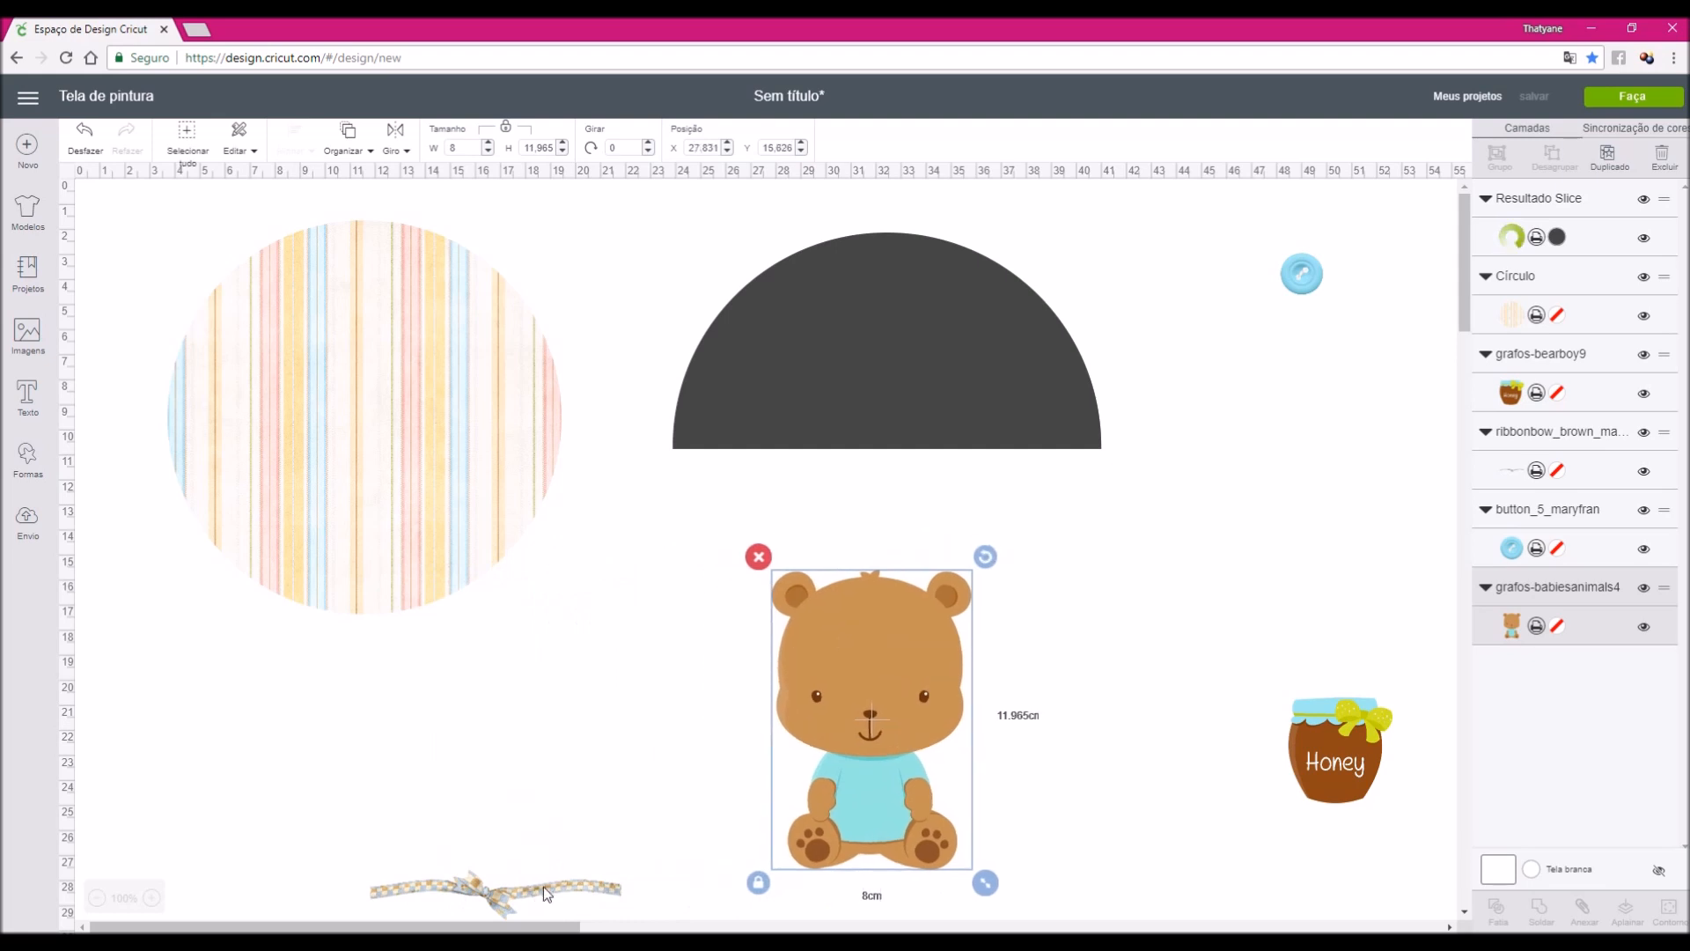
Enlarge the ribbon to 16.631 cm wide and place it below the striped circle at about X 4.7 cm, Y 20.1 cm
{"action": "left_click_drag", "start_coordinate": [542, 886], "coordinate": [525, 718]}
{"action": "left_click_drag", "start_coordinate": [612, 756], "coordinate": [645, 763]}
{"action": "left_click_drag", "start_coordinate": [672, 831], "coordinate": [779, 896]}
{"action": "left_click_drag", "start_coordinate": [687, 718], "coordinate": [531, 713]}
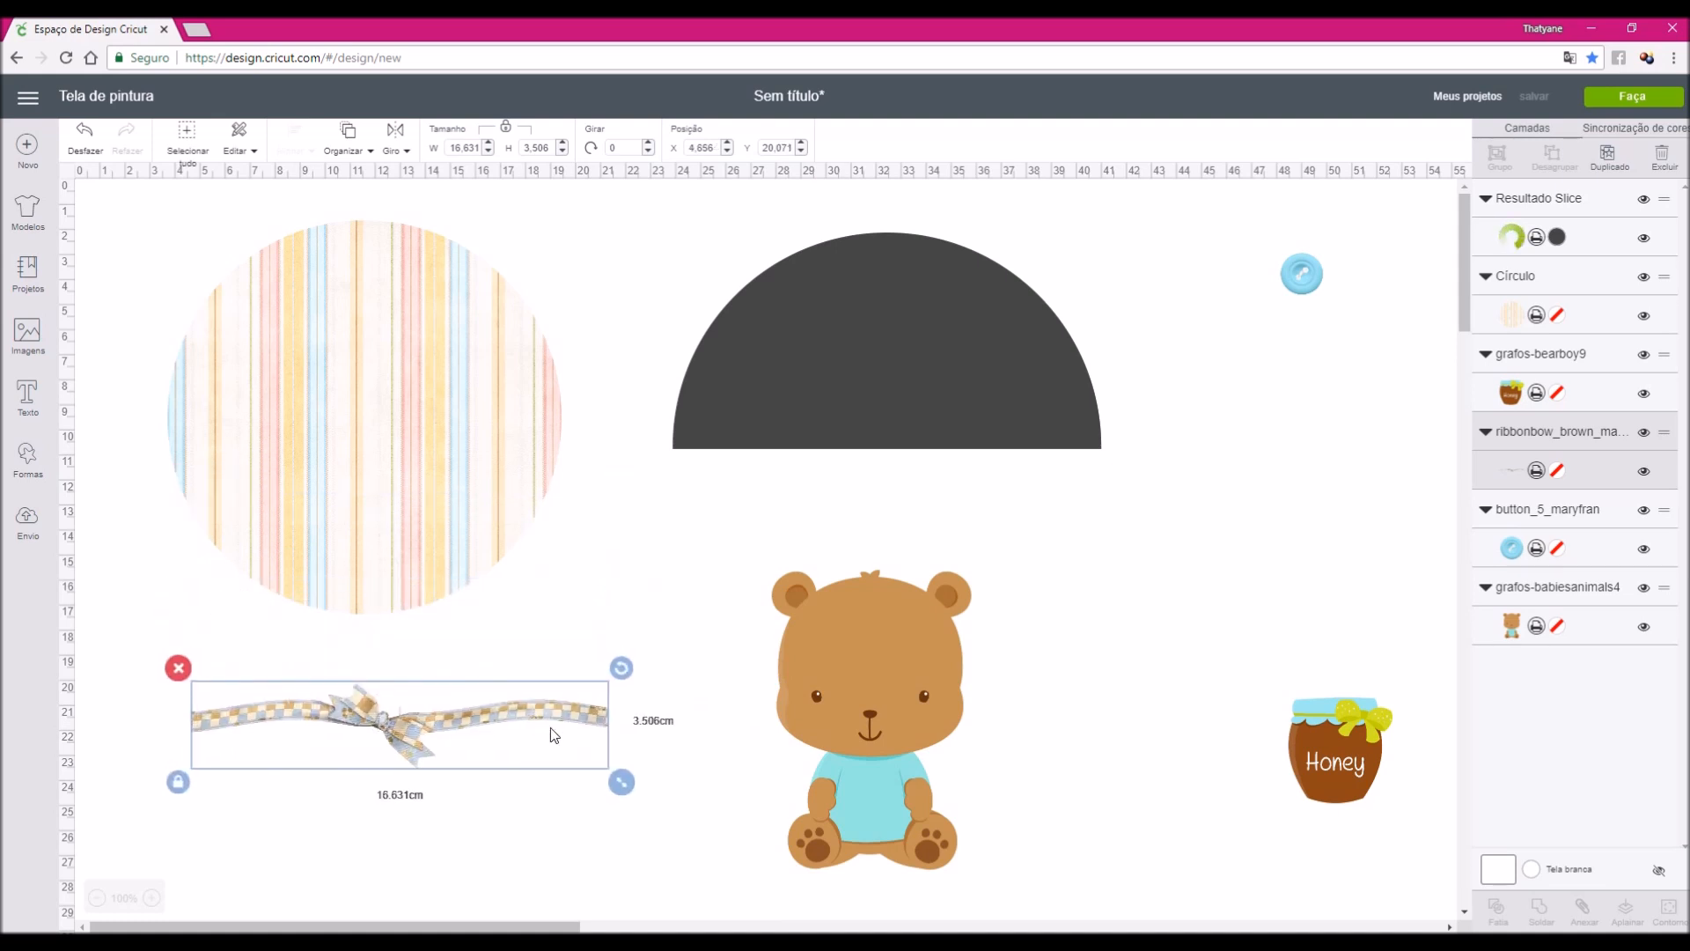
Enlarge the ribbon to 18.007 cm wide and reposition it below the striped circle at about X 1.5 cm, Y 19.5 cm
{"action": "left_click_drag", "start_coordinate": [624, 790], "coordinate": [659, 837]}
{"action": "left_click_drag", "start_coordinate": [588, 724], "coordinate": [523, 536]}
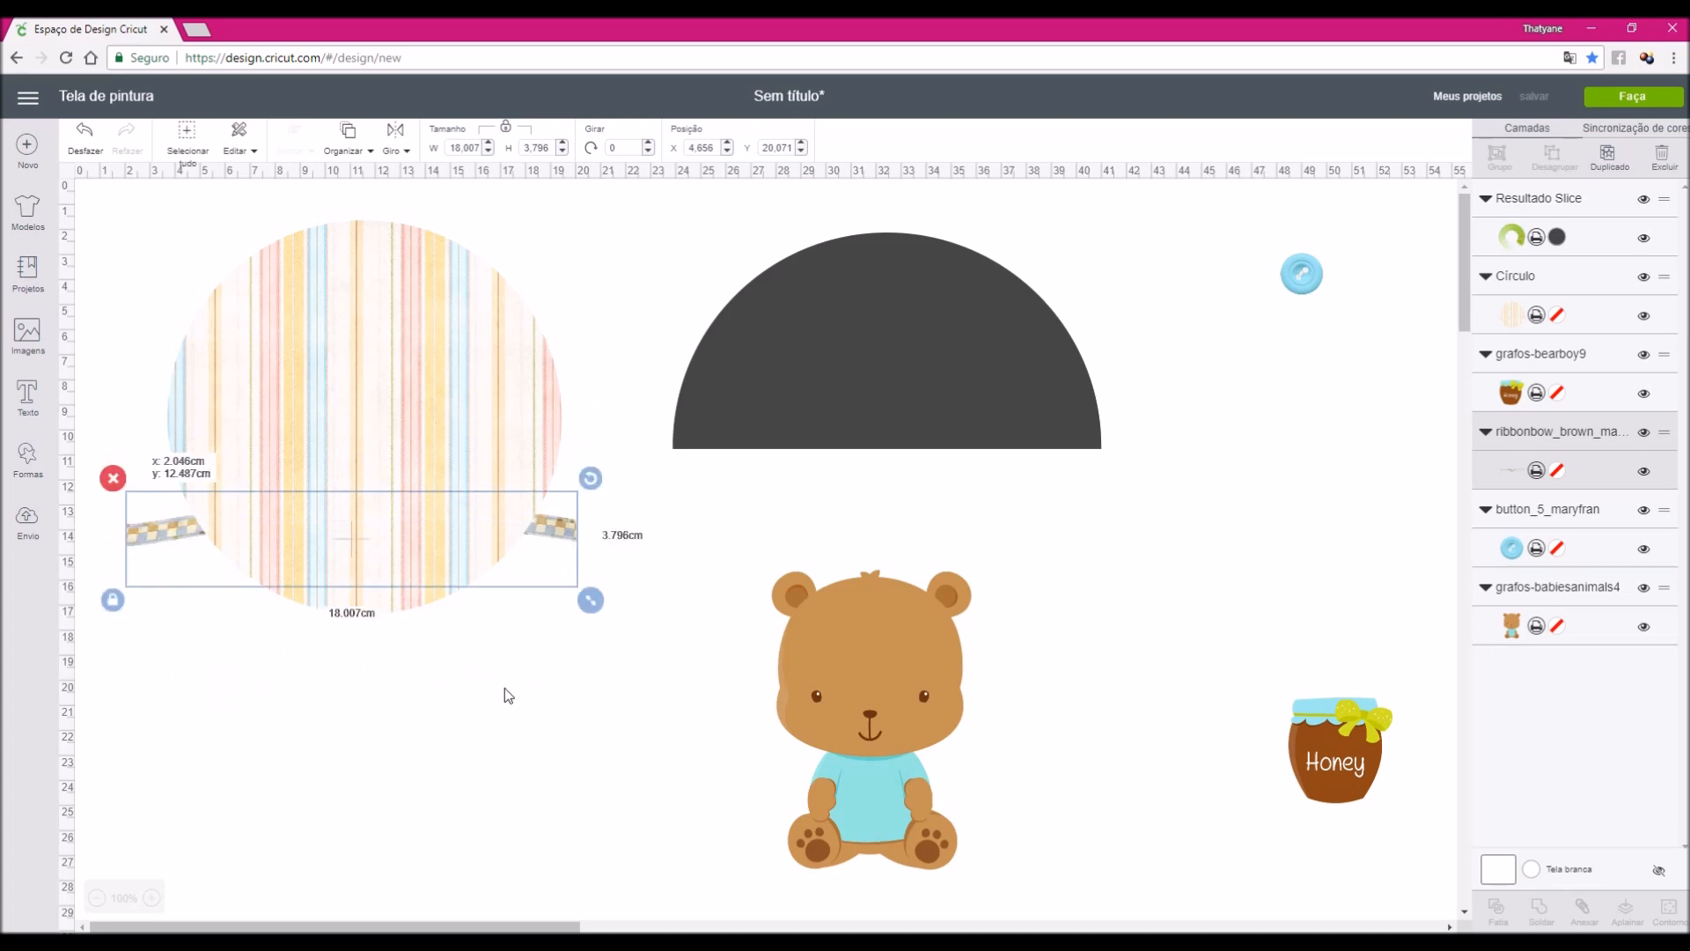
{"action": "left_click_drag", "start_coordinate": [505, 693], "coordinate": [509, 701]}
Duplicate the dark half-circle and place the copy at about X 11.2 cm, Y 17.6 cm
{"action": "left_click", "coordinate": [765, 402]}
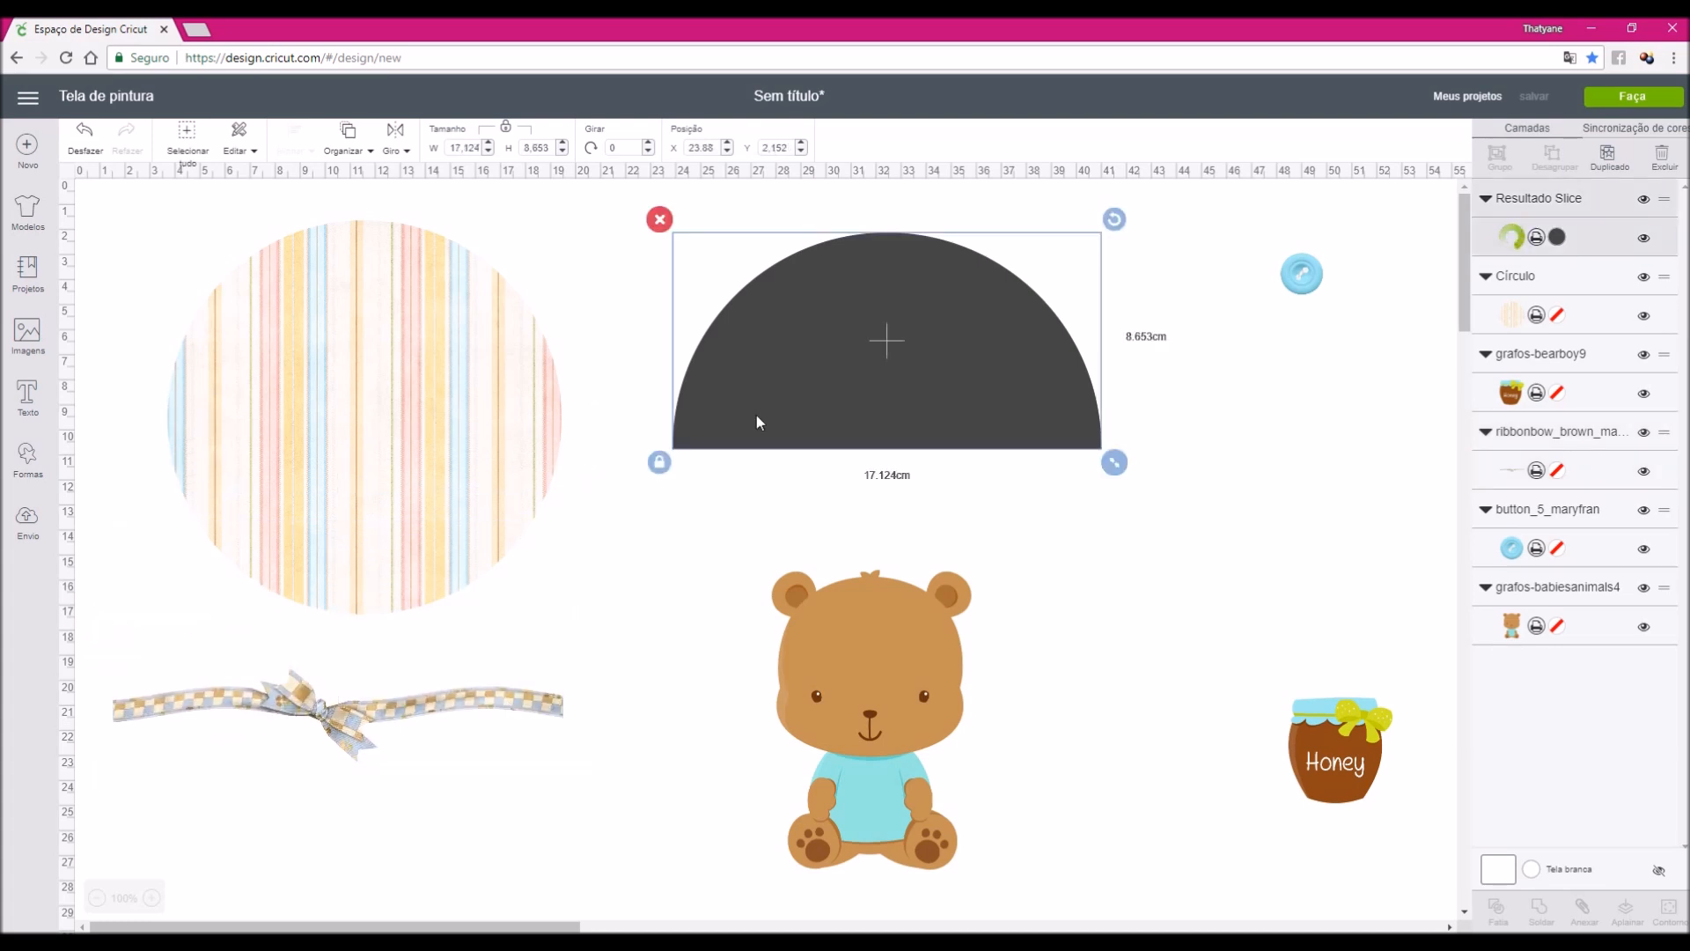
{"action": "key", "text": "ctrl+v"}
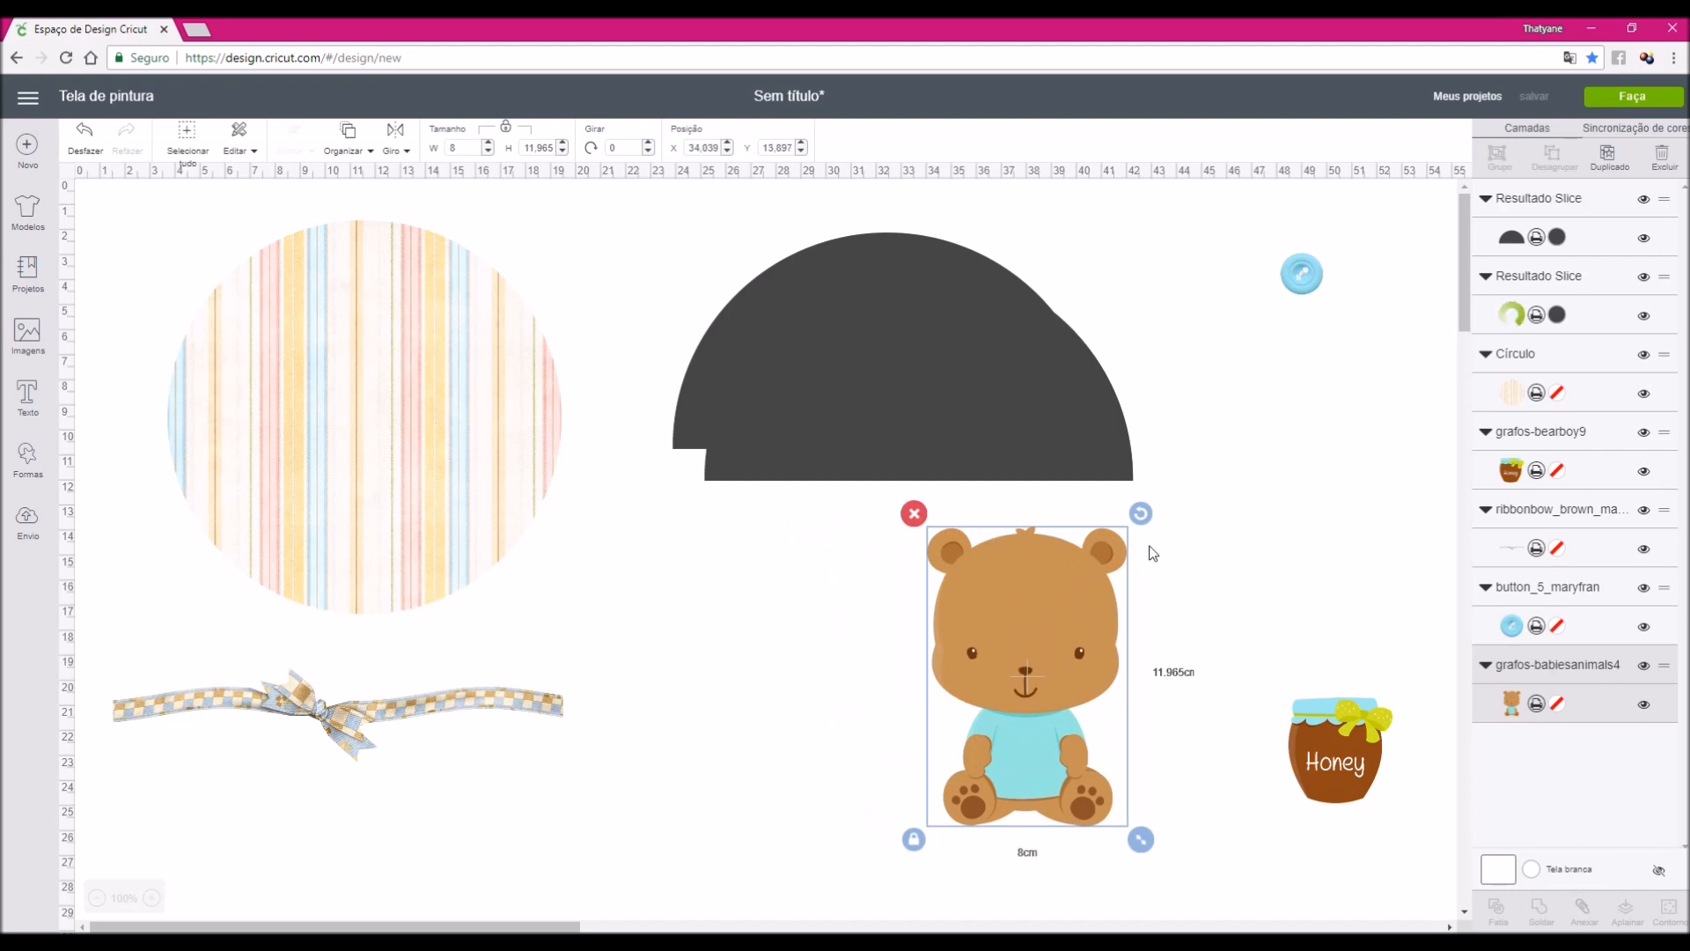
{"action": "left_click_drag", "start_coordinate": [860, 447], "coordinate": [592, 743]}
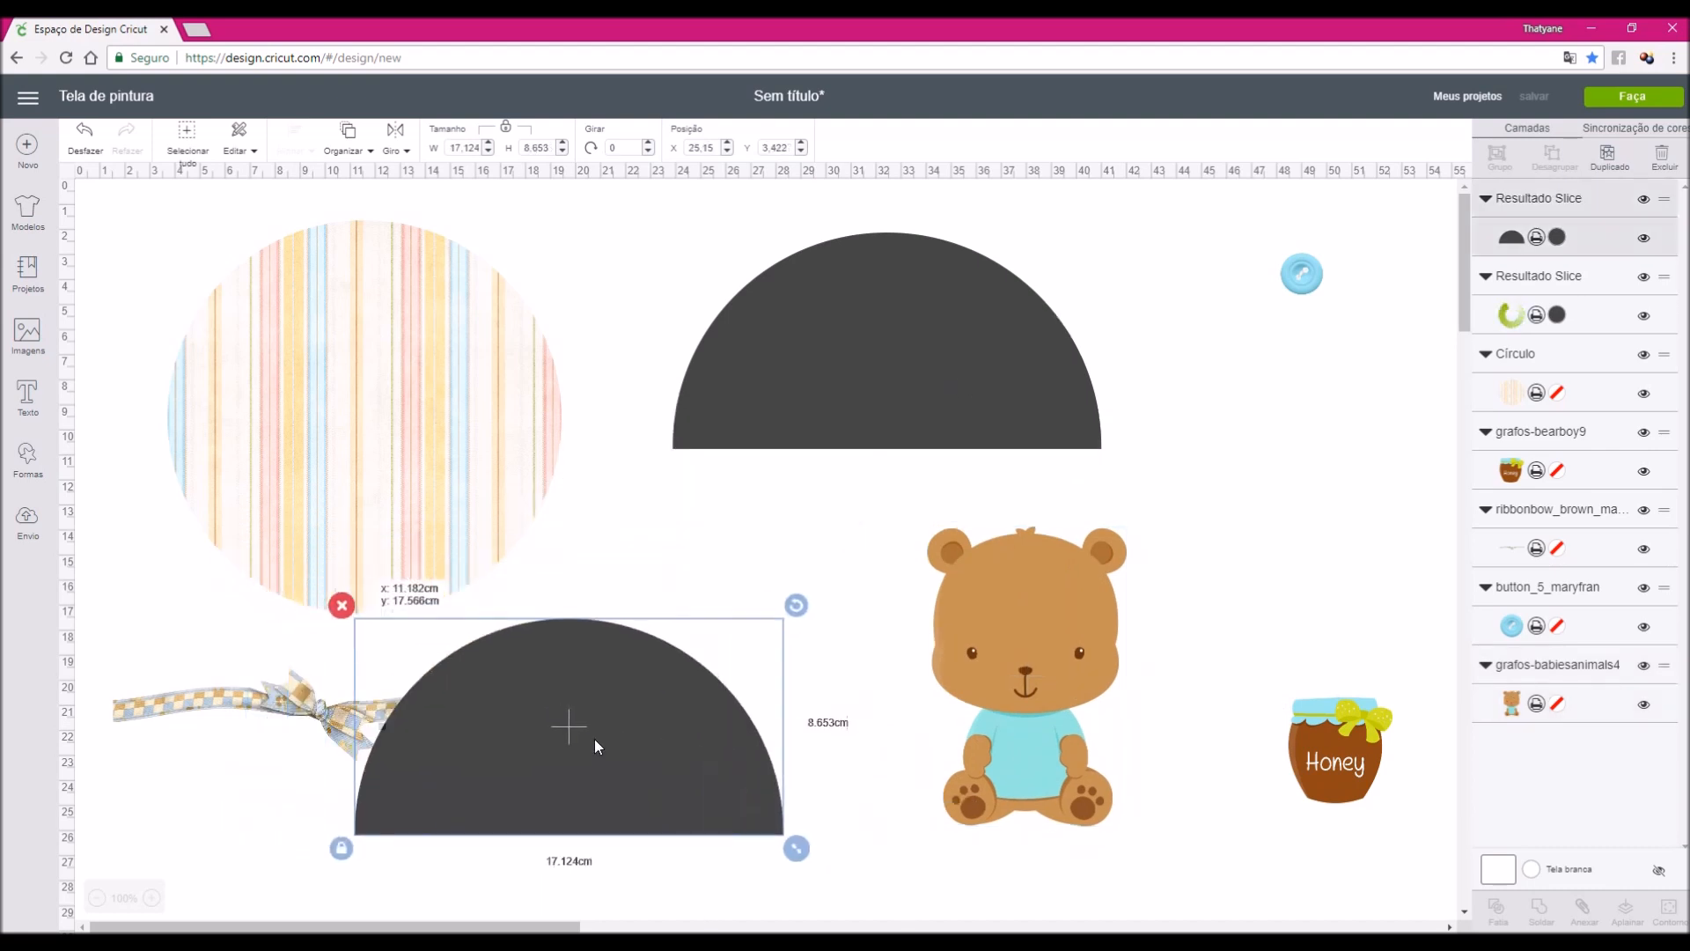
Bring the ribbon to the front and lay it along the straight lower edge of the half-circle copy
{"action": "left_click", "coordinate": [330, 736]}
{"action": "right_click", "coordinate": [328, 725]}
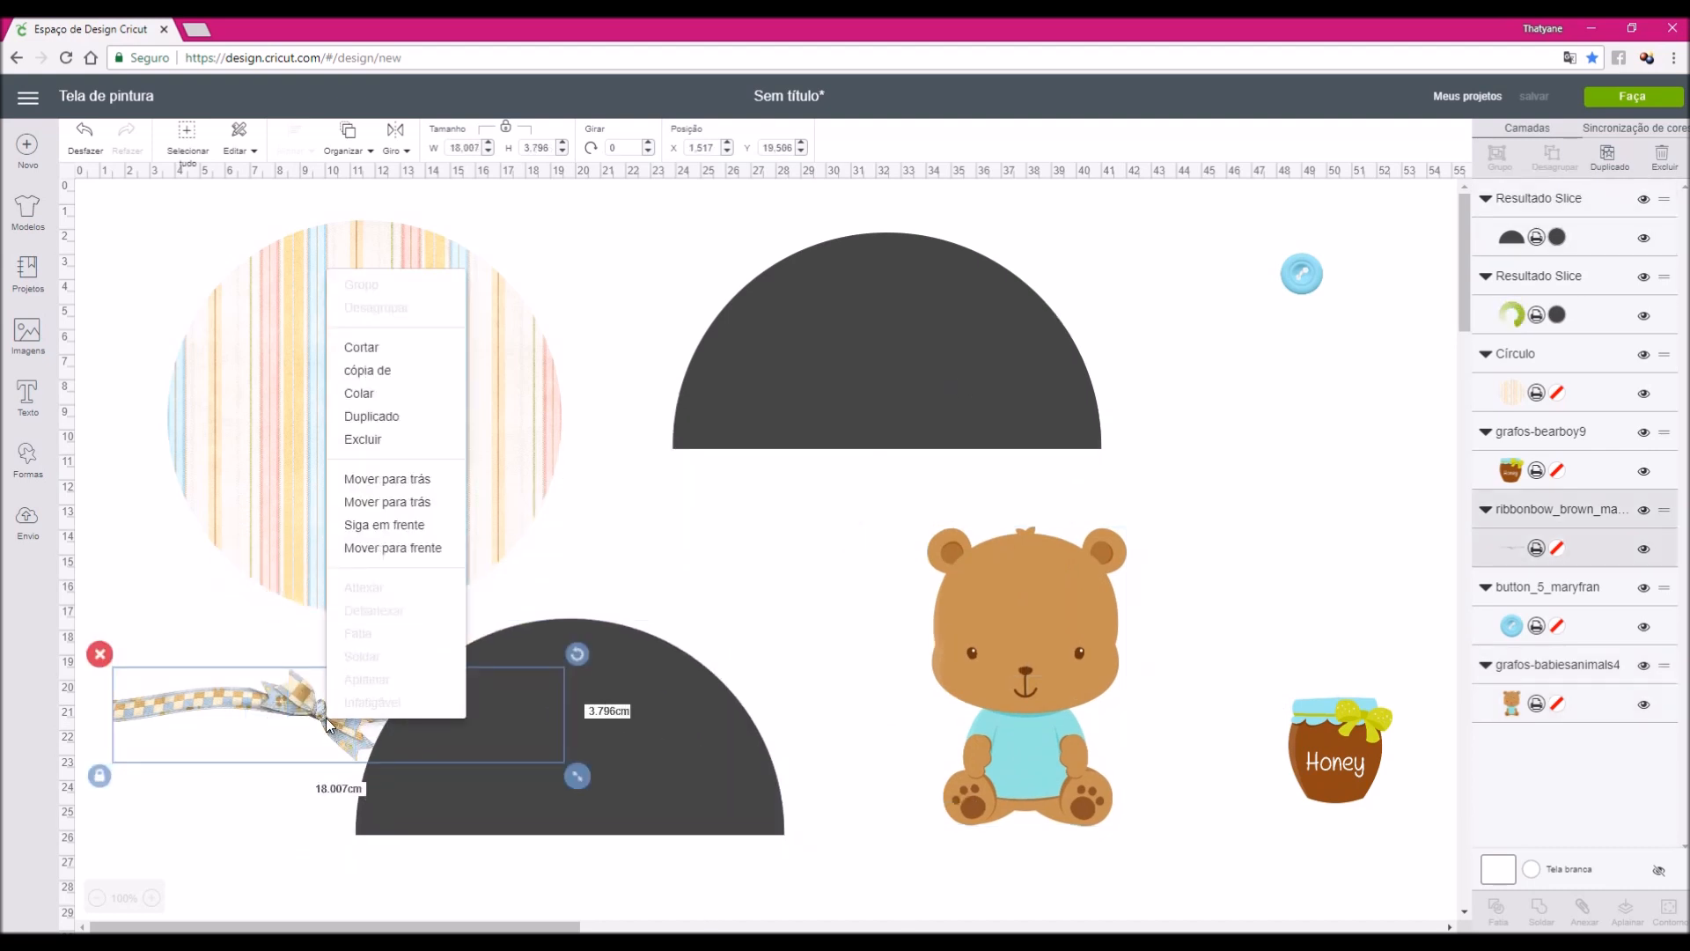
{"action": "left_click", "coordinate": [341, 547]}
{"action": "left_click_drag", "start_coordinate": [283, 704], "coordinate": [502, 818]}
Move the striped circle out of the way past the canvas's upper edge and slice the half-circle copy with the ribbon
{"action": "left_click_drag", "start_coordinate": [321, 478], "coordinate": [269, 315]}
{"action": "left_click_drag", "start_coordinate": [614, 871], "coordinate": [189, 388]}
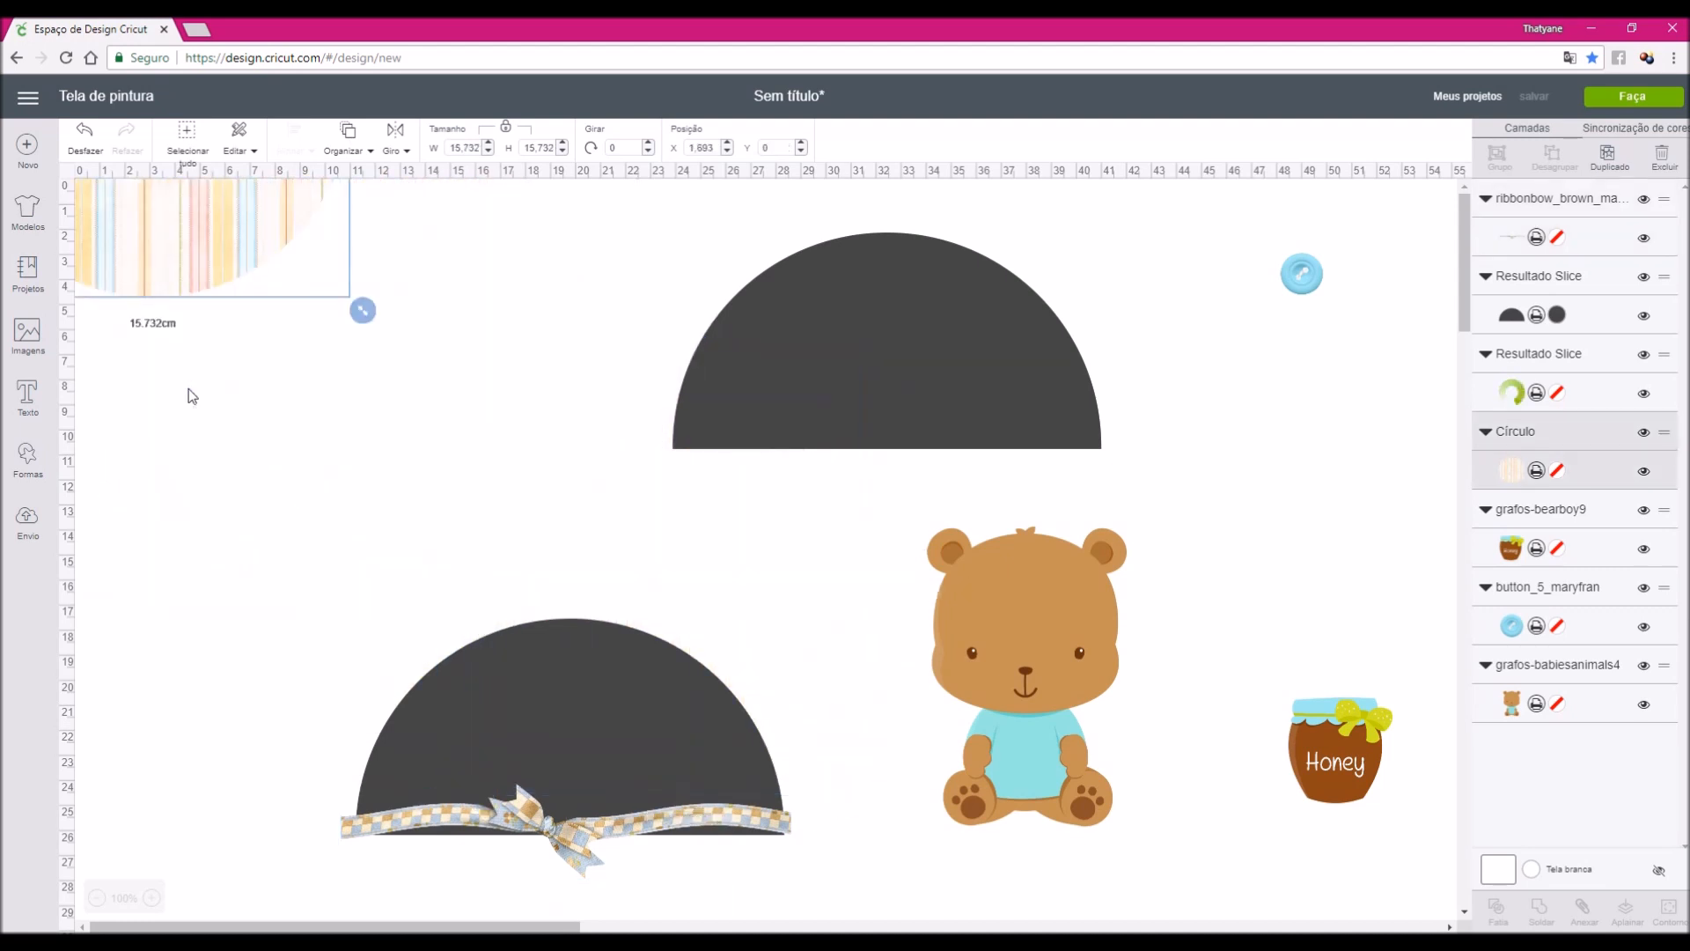
{"action": "left_click_drag", "start_coordinate": [385, 754], "coordinate": [393, 360]}
{"action": "left_click", "coordinate": [264, 561]}
{"action": "left_click_drag", "start_coordinate": [625, 869], "coordinate": [826, 912]}
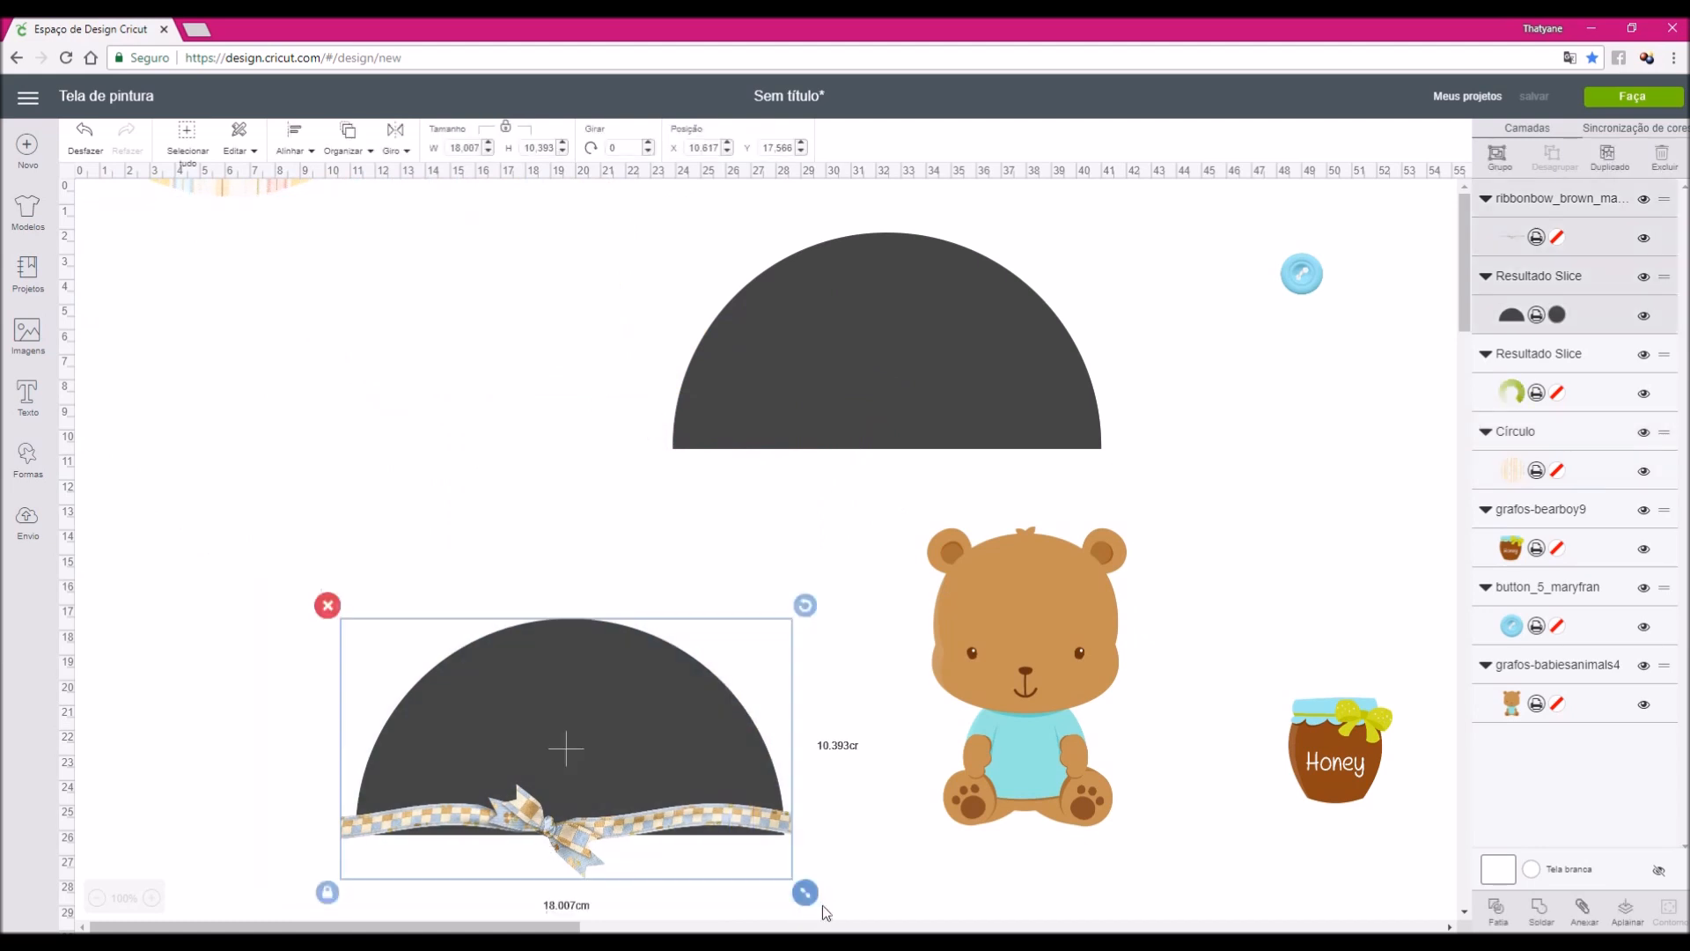
{"action": "left_click", "coordinate": [1503, 909]}
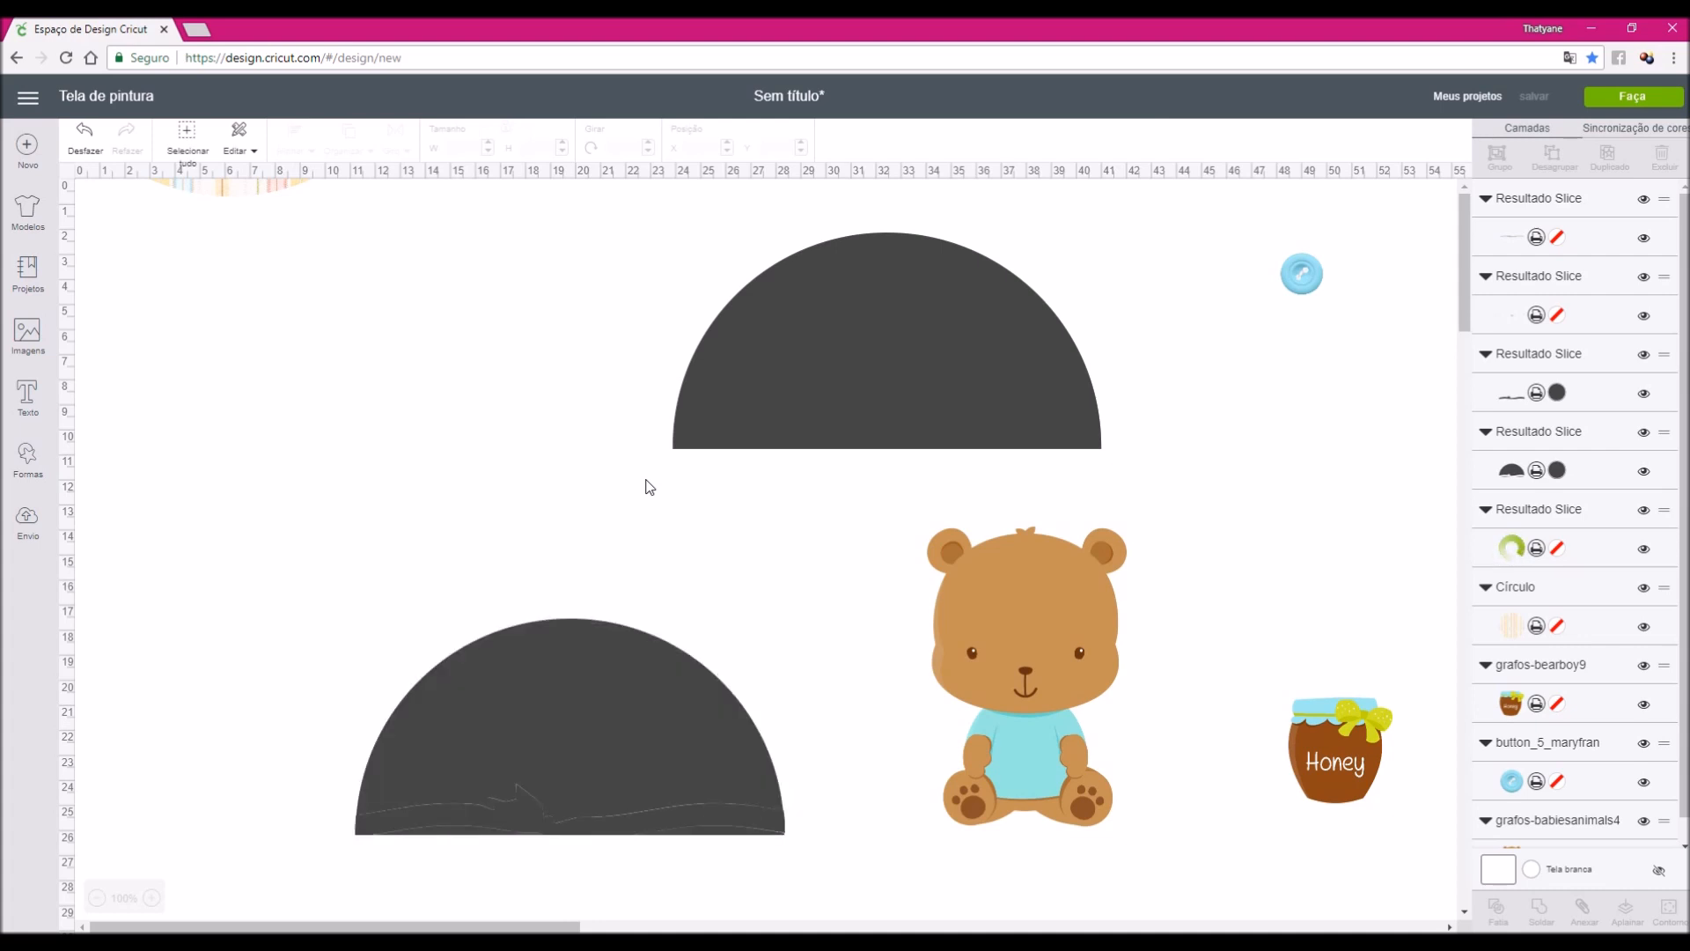
Delete the cut half-circle copy and the ribbon's cut-off lower bow piece, keeping the long ribbon slice
{"action": "left_click_drag", "start_coordinate": [565, 737], "coordinate": [461, 543]}
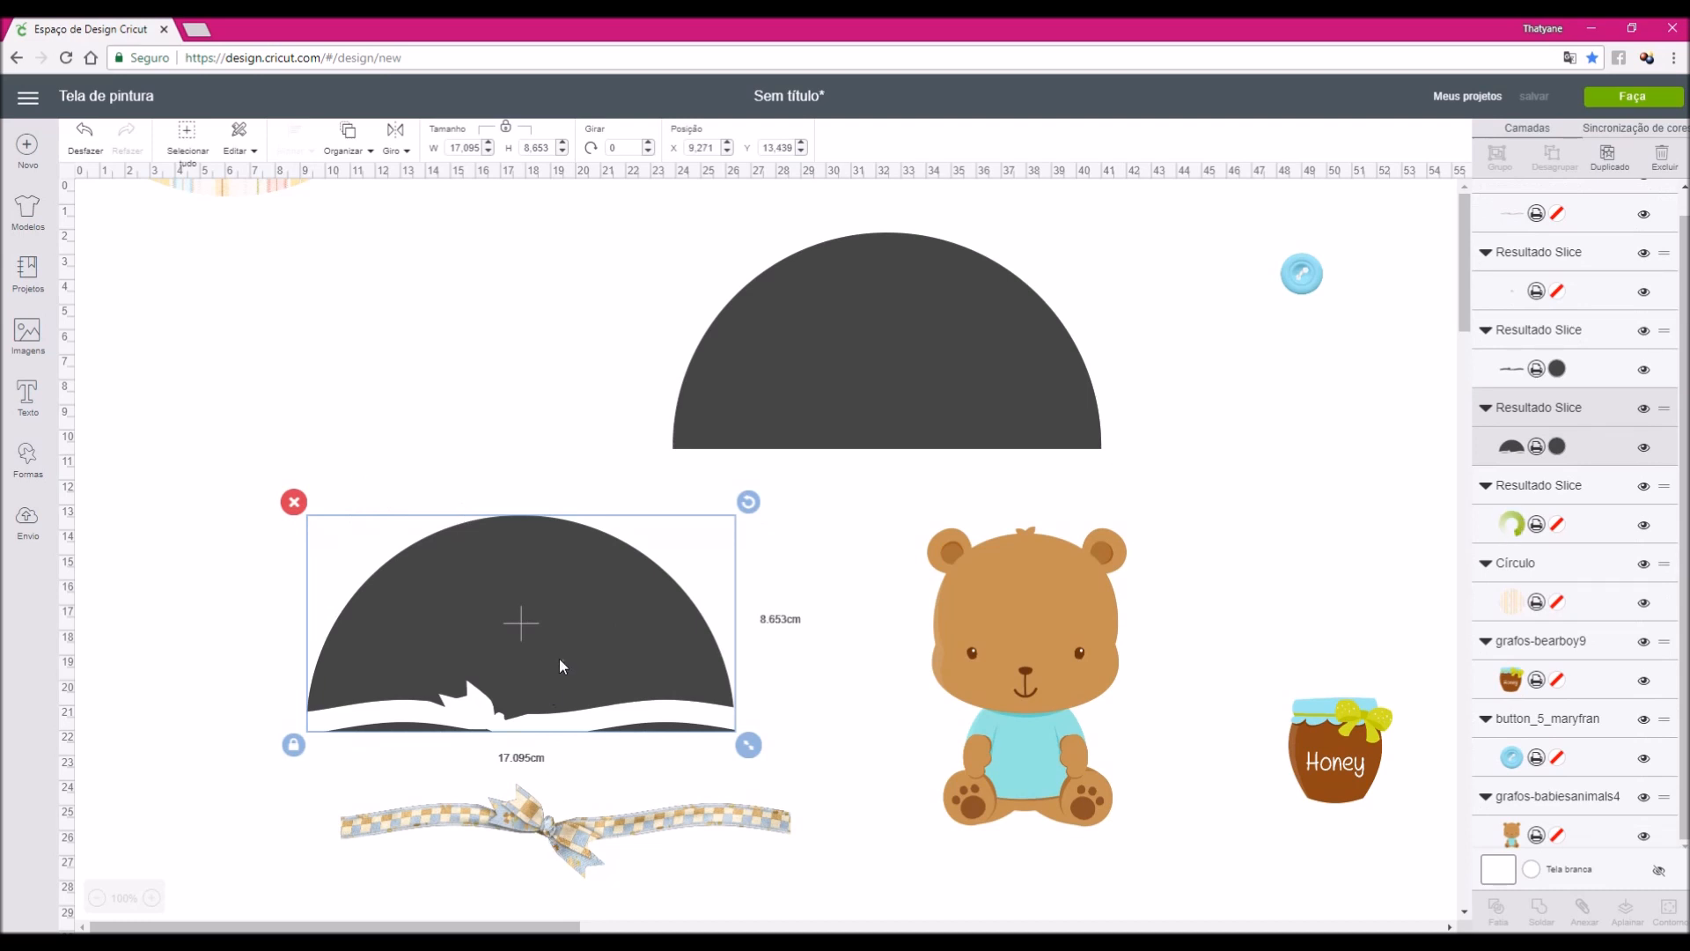
{"action": "key", "text": "Delete"}
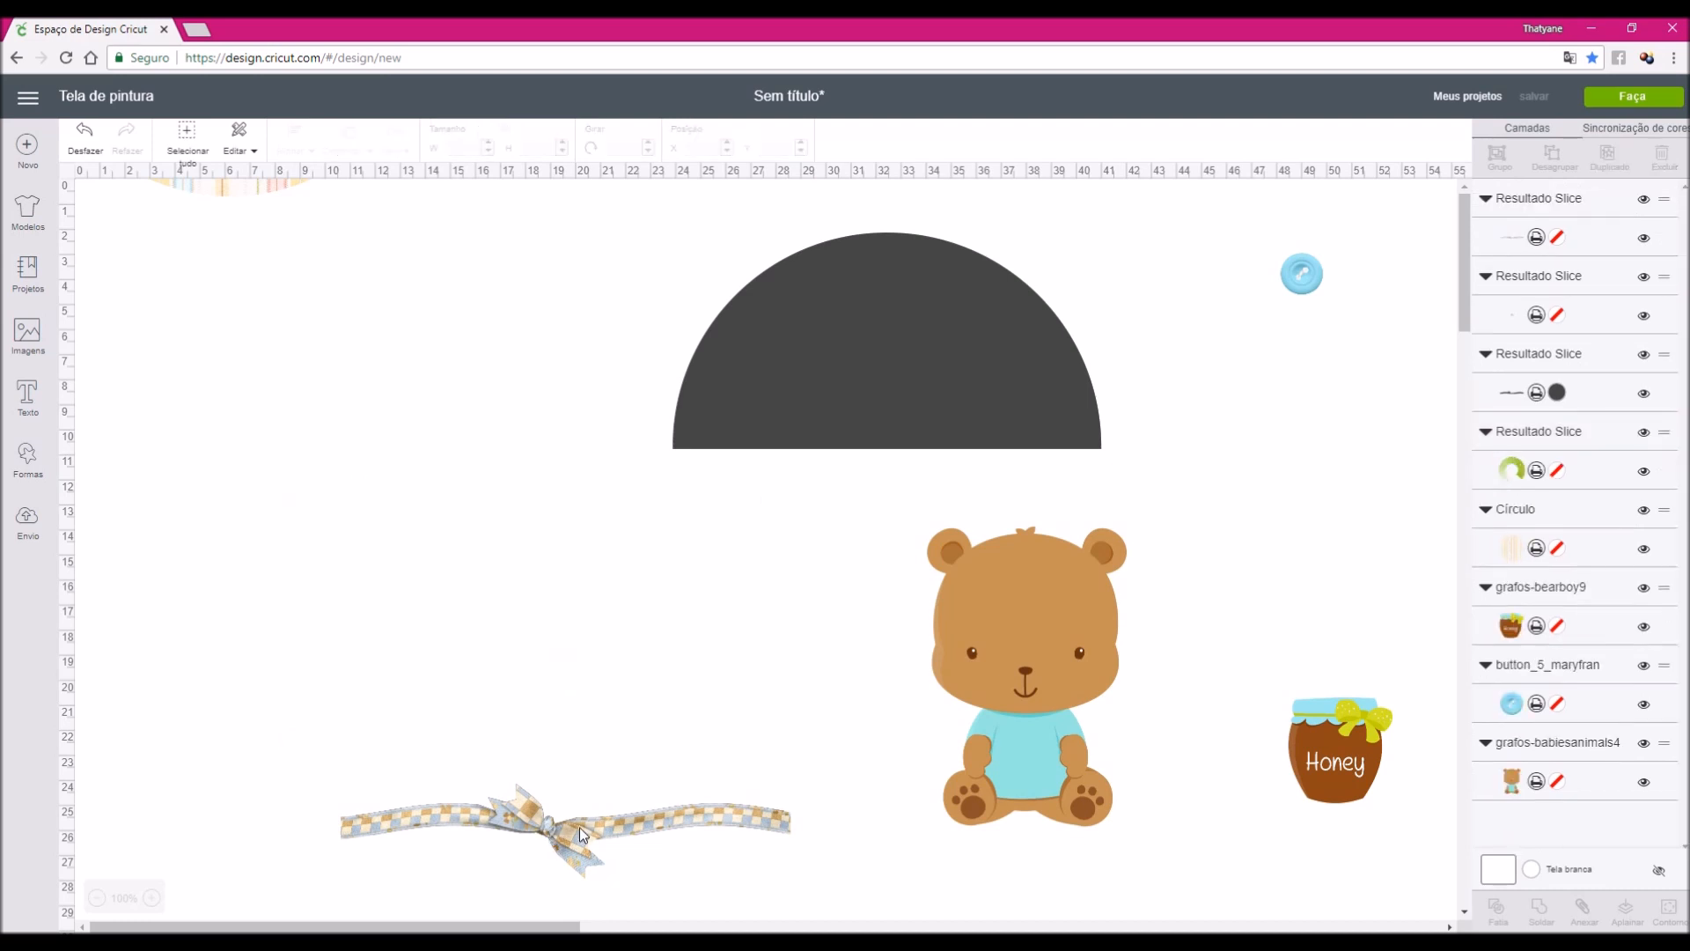
{"action": "left_click_drag", "start_coordinate": [481, 769], "coordinate": [517, 641]}
{"action": "key", "text": "Delete"}
{"action": "left_click_drag", "start_coordinate": [539, 835], "coordinate": [490, 625]}
{"action": "left_click_drag", "start_coordinate": [556, 839], "coordinate": [450, 737]}
{"action": "key", "text": "ctrl+z"}
Move the striped circle back onto the canvas and lay the sliced ribbon across it at about X 6.8 cm, Y 11.3 cm
{"action": "left_click_drag", "start_coordinate": [273, 286], "coordinate": [464, 702]}
{"action": "left_click", "coordinate": [564, 823]}
{"action": "left_click_drag", "start_coordinate": [432, 562], "coordinate": [429, 474]}
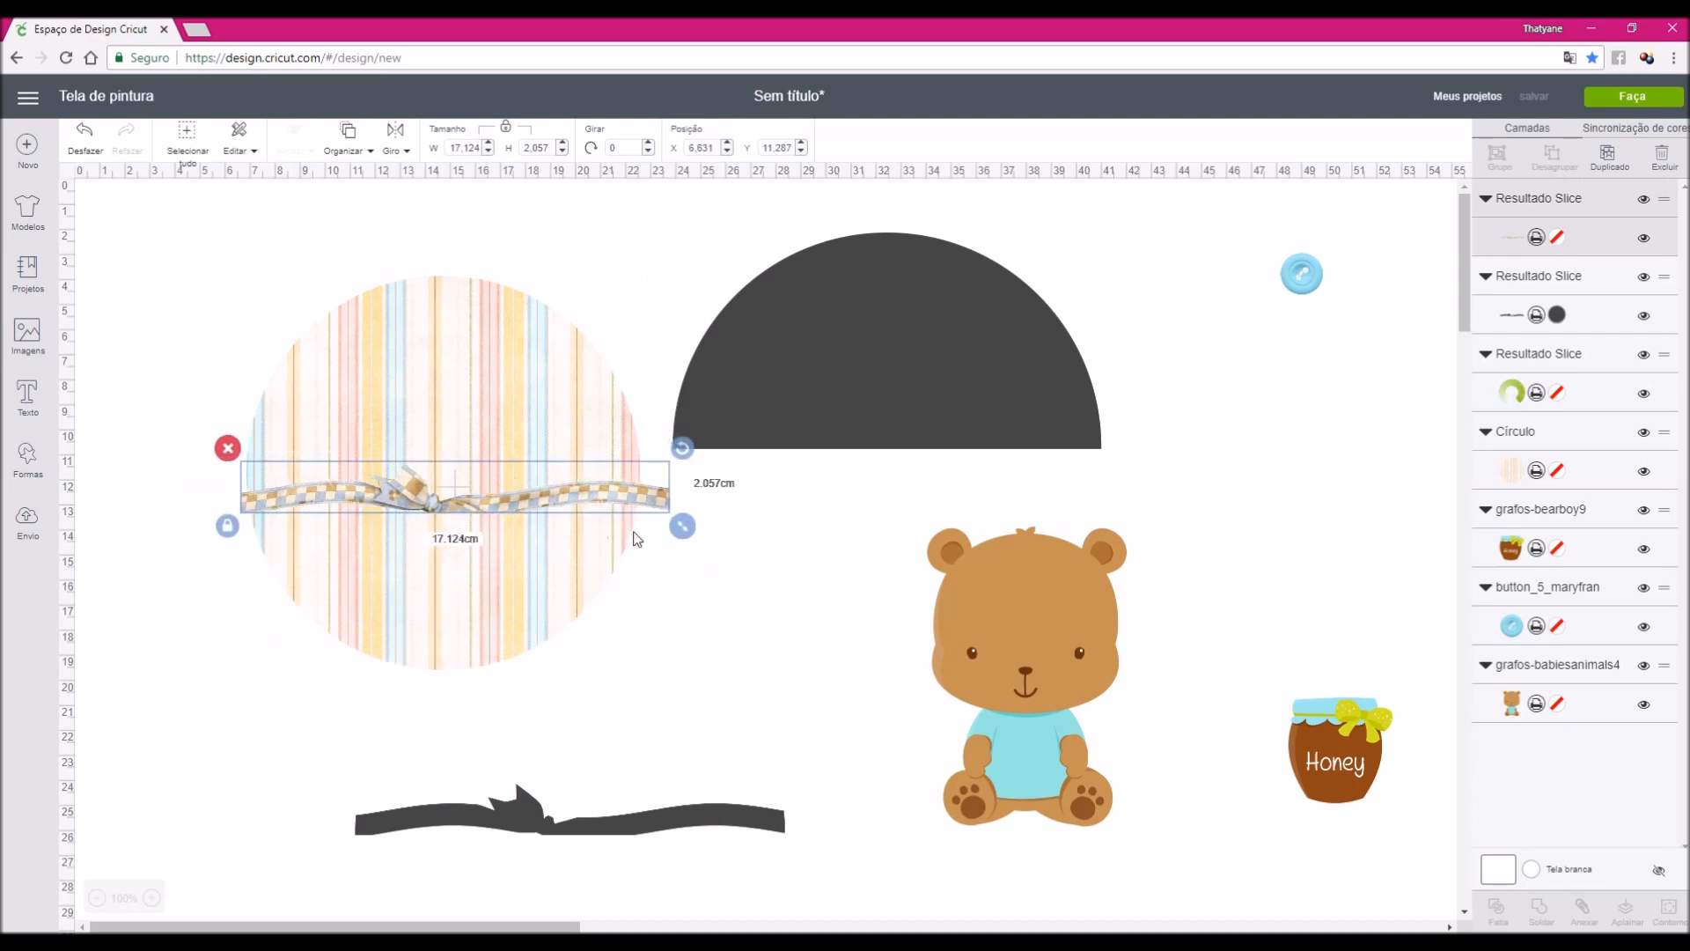
Resize the ribbon to 16.207 cm wide to span the striped circle and delete the leftover dark ribbon-shaped slice
{"action": "left_click_drag", "start_coordinate": [676, 535], "coordinate": [628, 528]}
{"action": "mouse_move", "coordinate": [572, 472]}
{"action": "left_mouse_down"}
{"action": "mouse_move", "coordinate": [585, 502]}
{"action": "mouse_move", "coordinate": [579, 488]}
{"action": "left_mouse_up"}
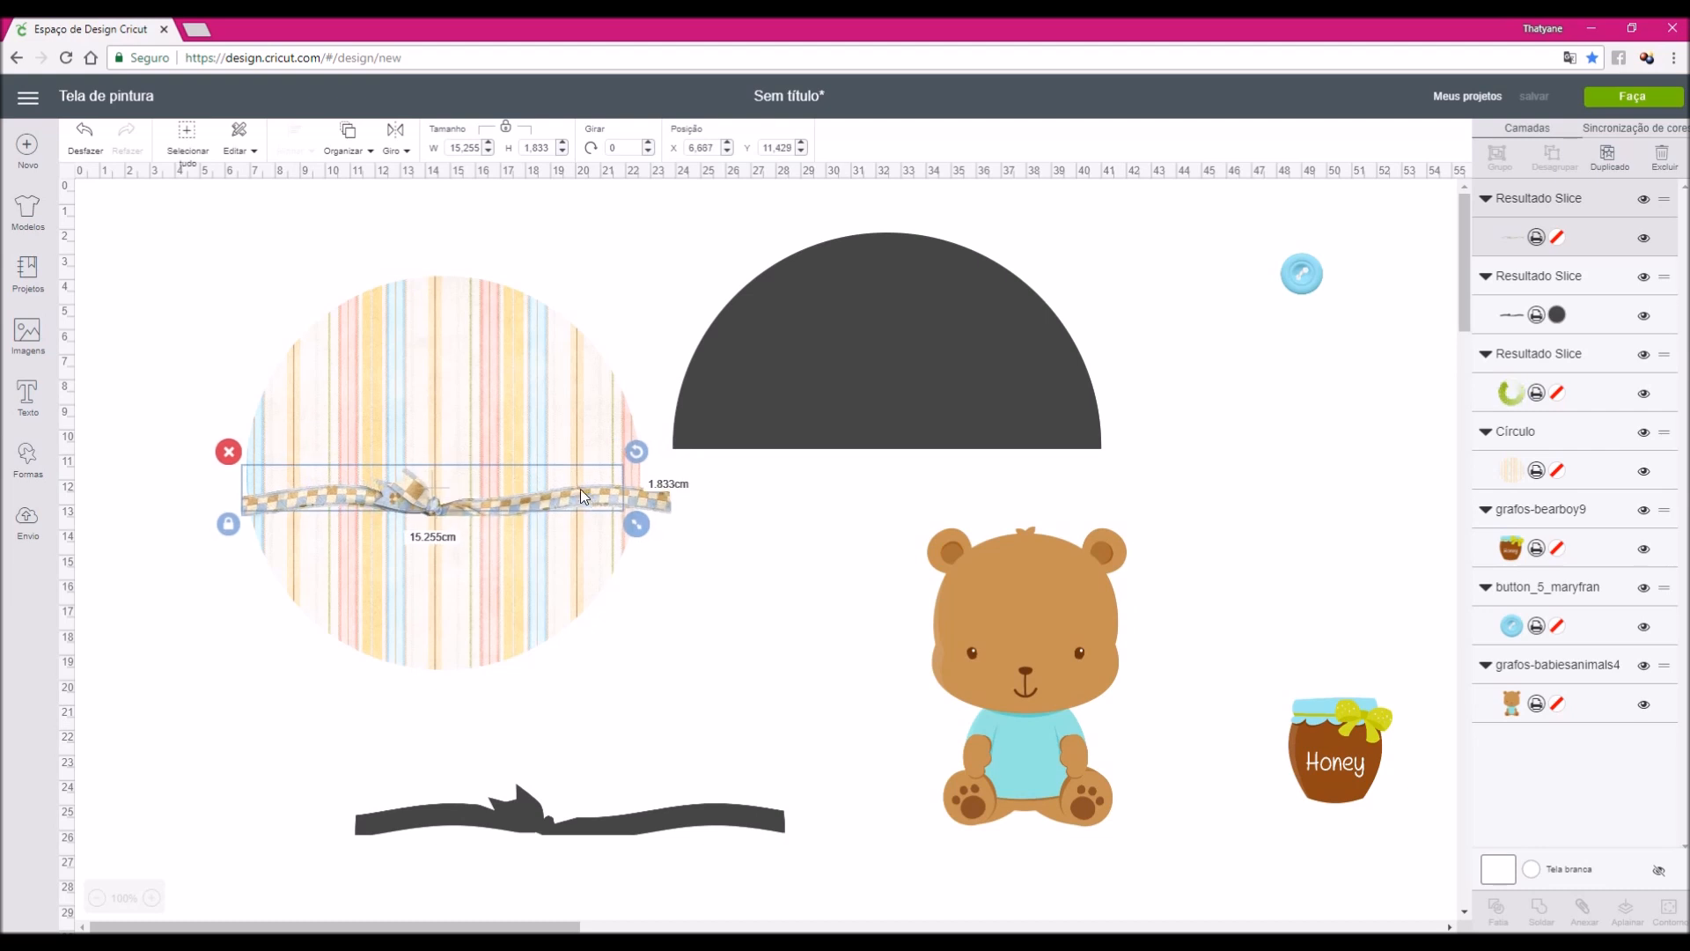
{"action": "left_click", "coordinate": [579, 828]}
{"action": "key", "text": "Delete"}
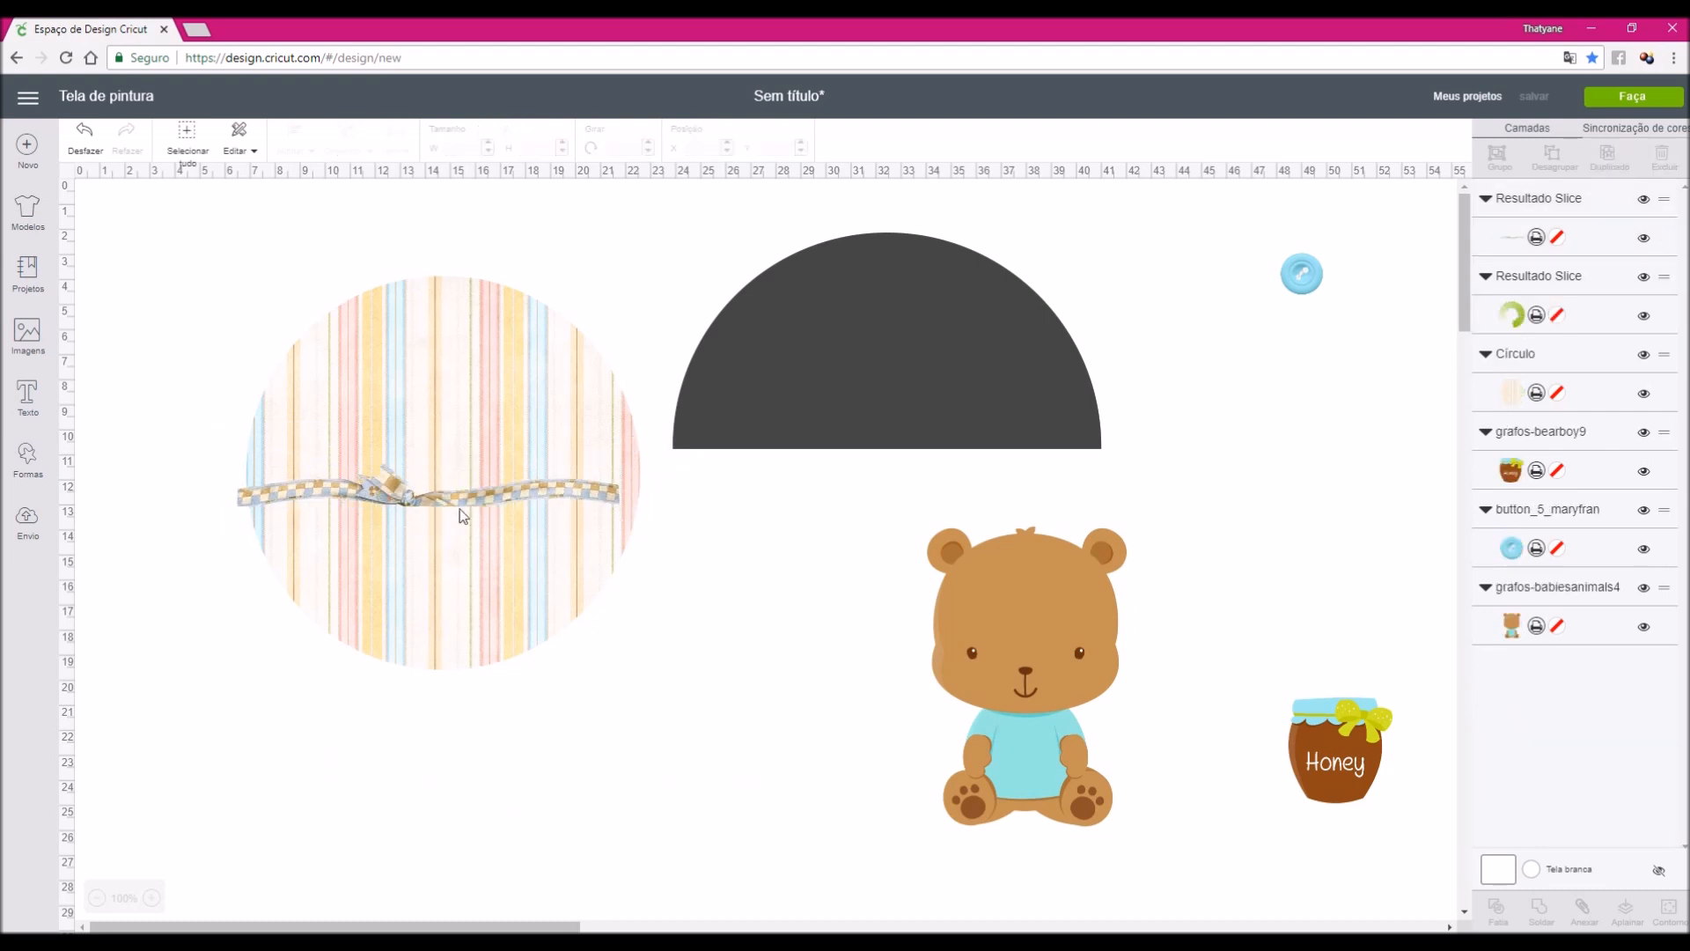
{"action": "left_click", "coordinate": [595, 488]}
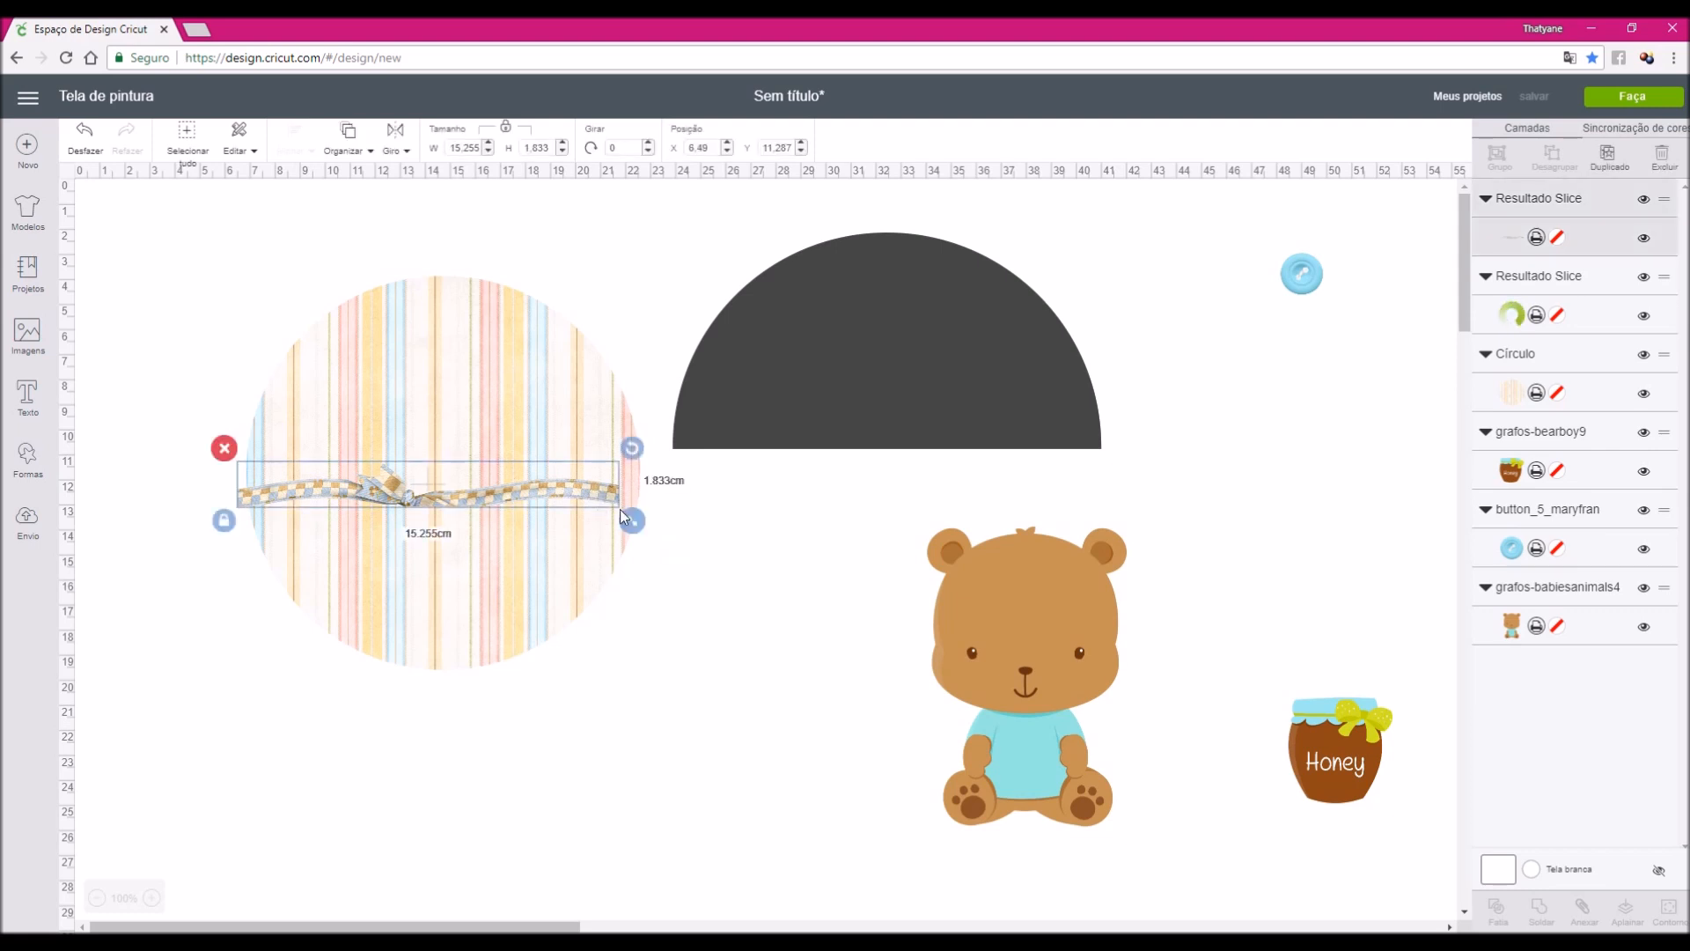
{"action": "left_click_drag", "start_coordinate": [638, 533], "coordinate": [657, 535]}
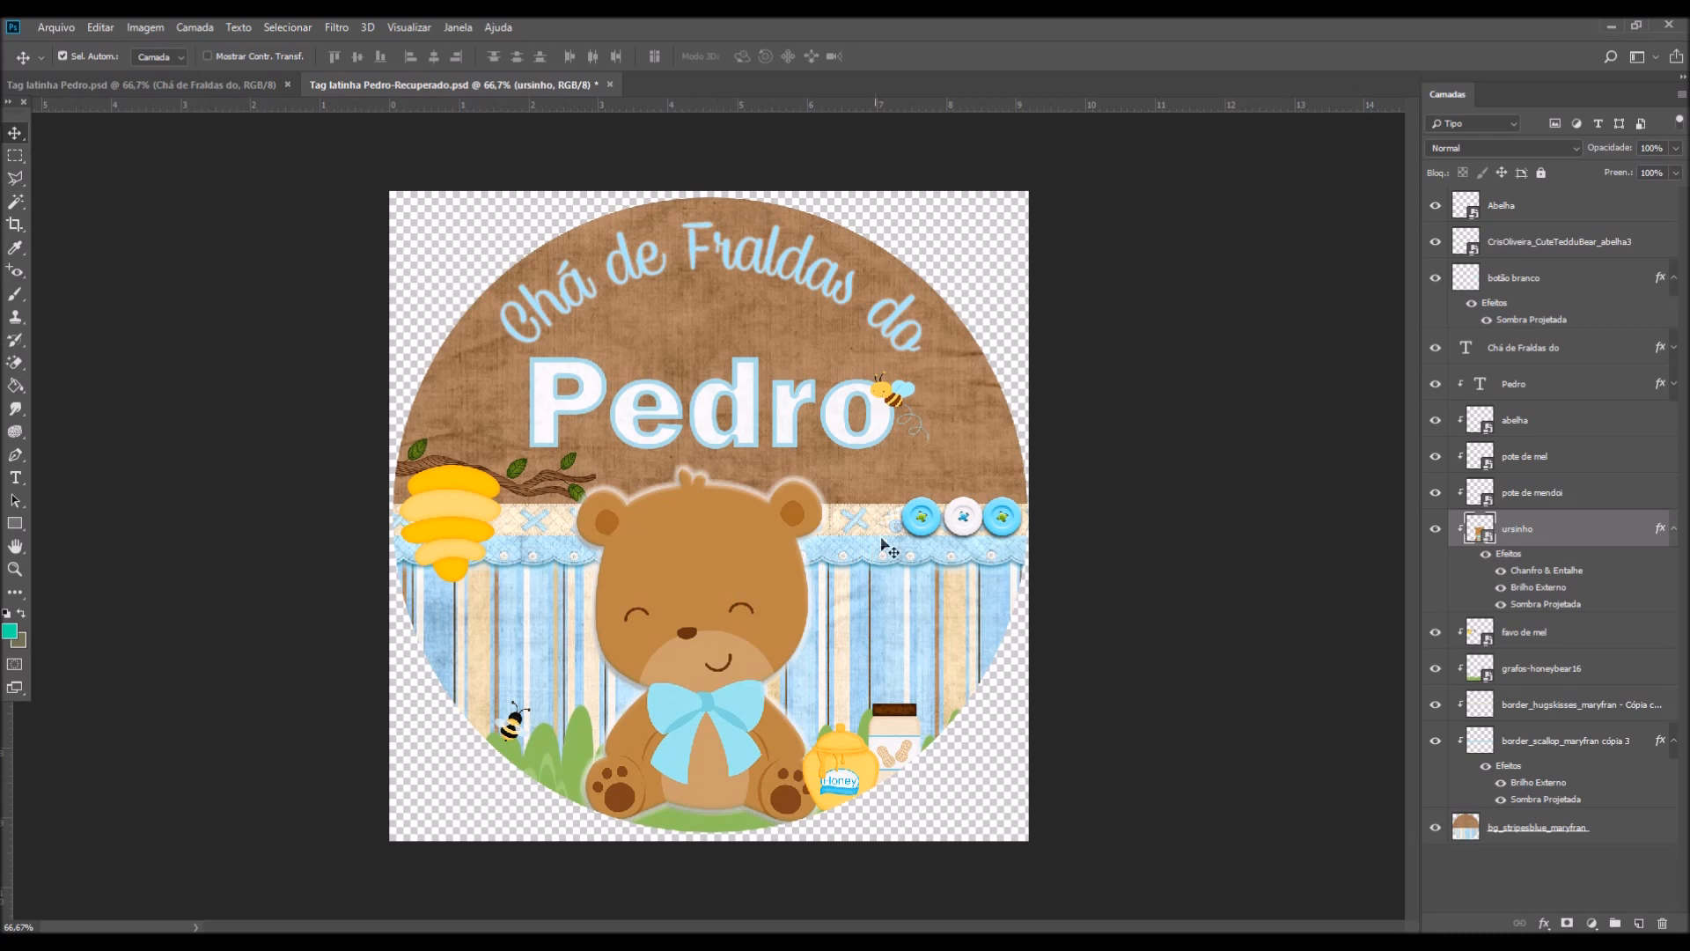
{"action": "left_click_drag", "start_coordinate": [893, 561], "coordinate": [828, 493]}
{"action": "left_click_drag", "start_coordinate": [737, 534], "coordinate": [724, 598]}
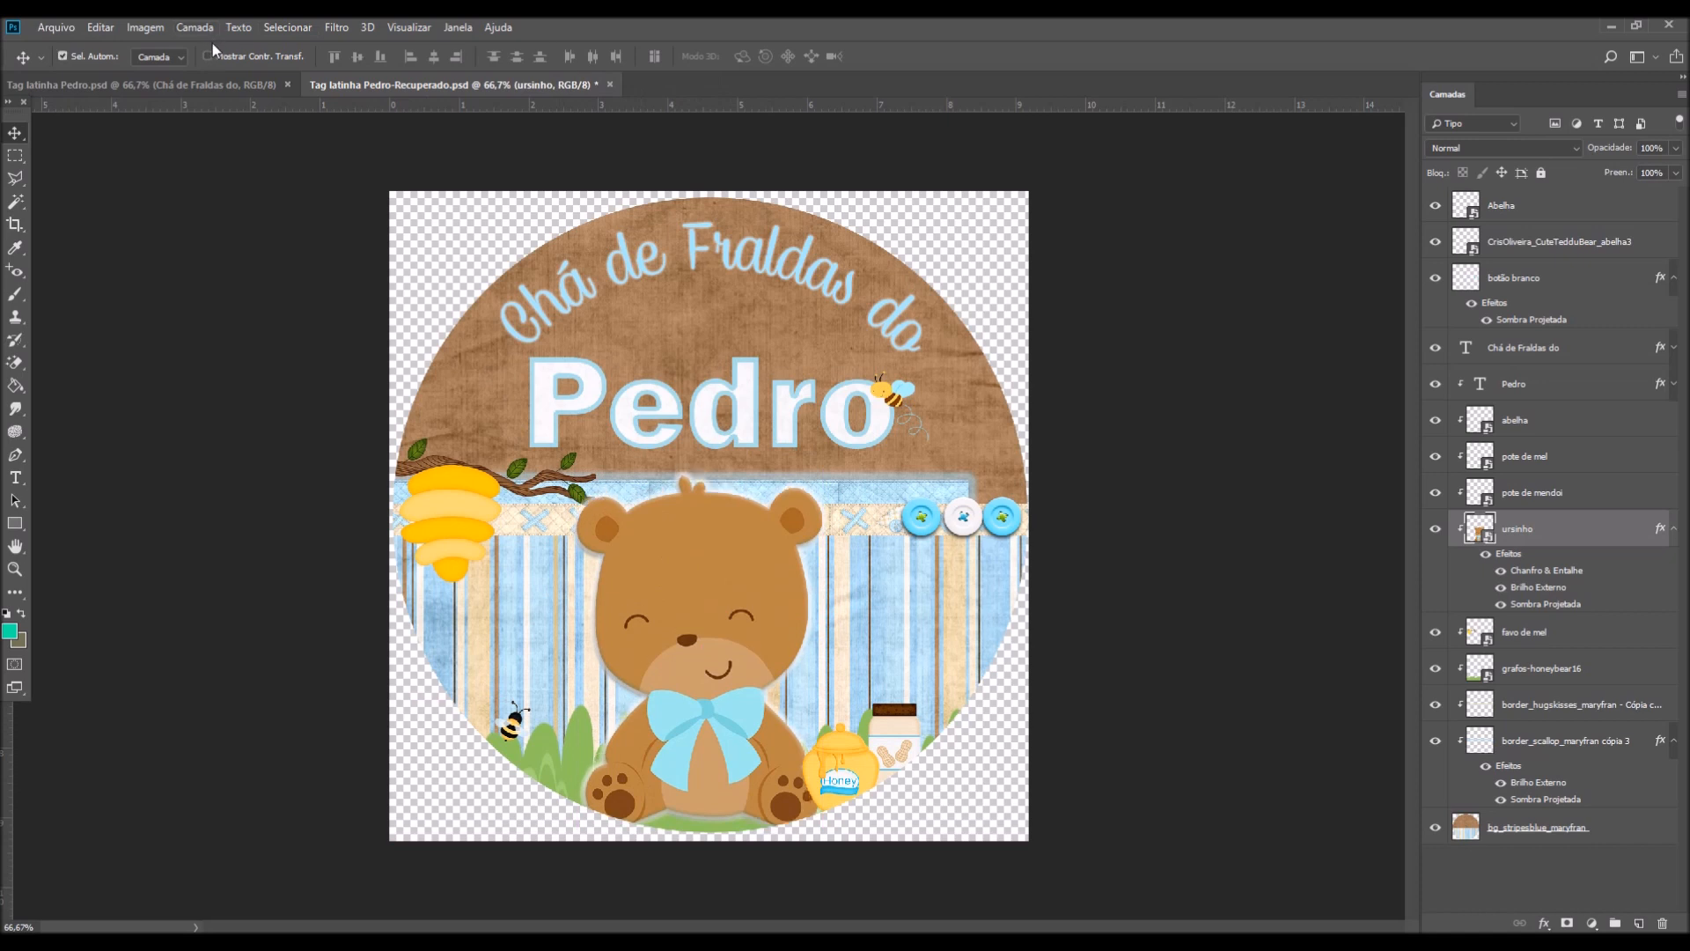
{"action": "key", "text": "ctrl+z"}
{"action": "key", "text": "ctrl+z"}
{"action": "left_click", "coordinate": [94, 32]}
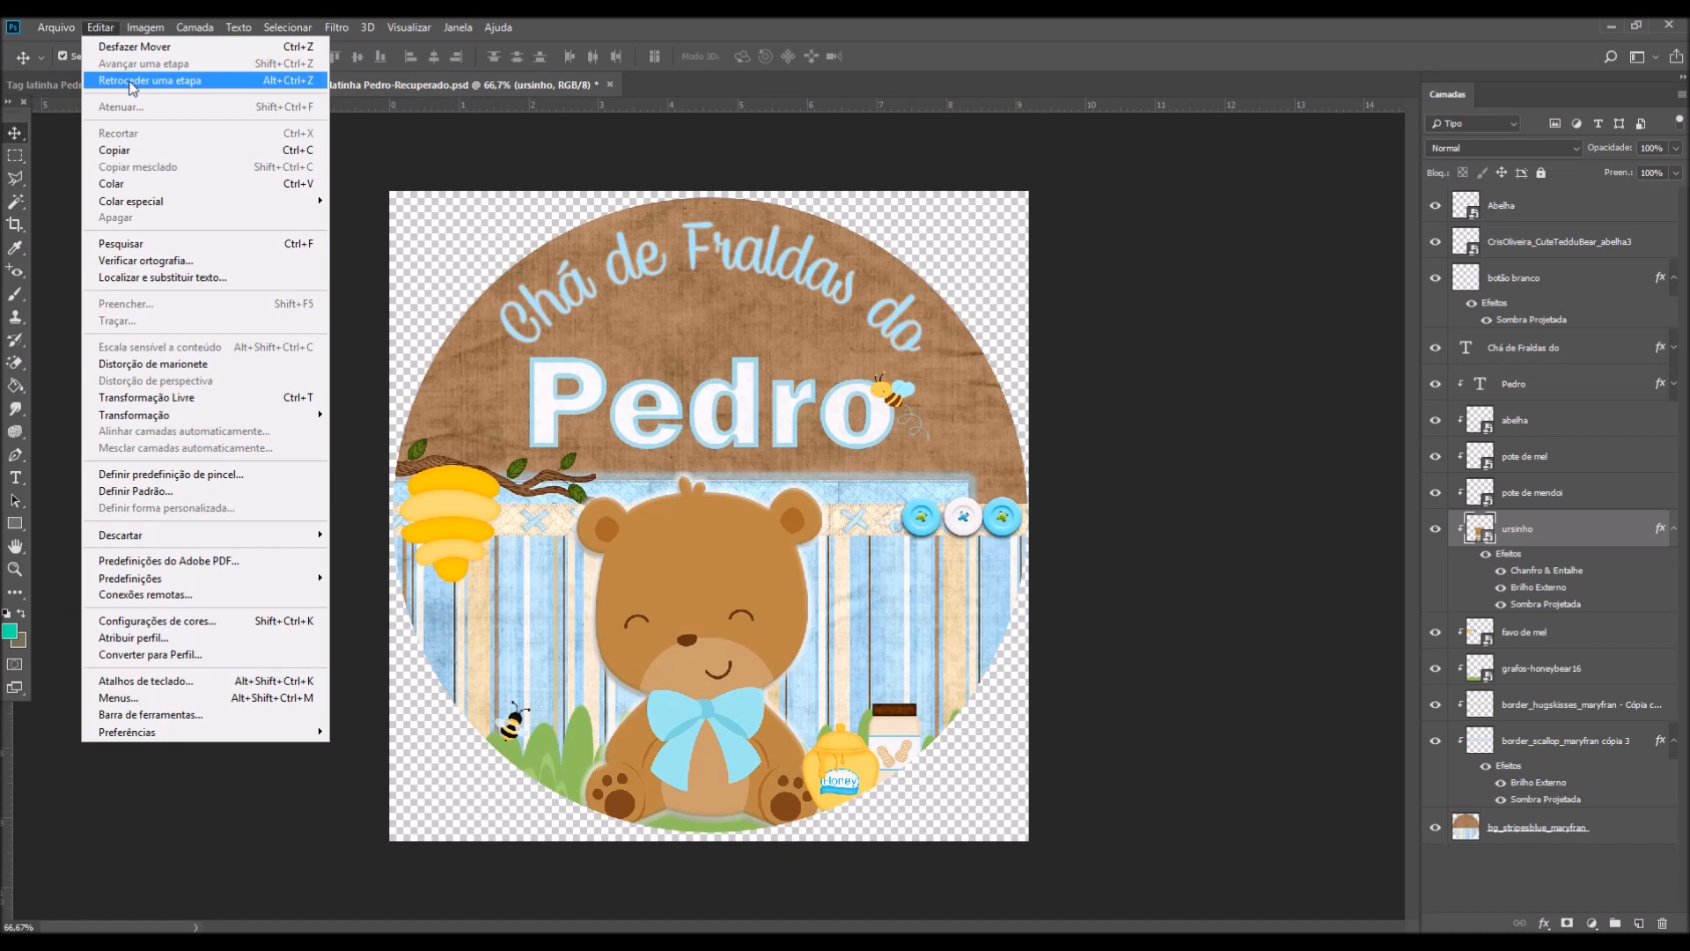
{"action": "left_click", "coordinate": [129, 81]}
{"action": "left_click", "coordinate": [100, 30]}
{"action": "left_click", "coordinate": [127, 80]}
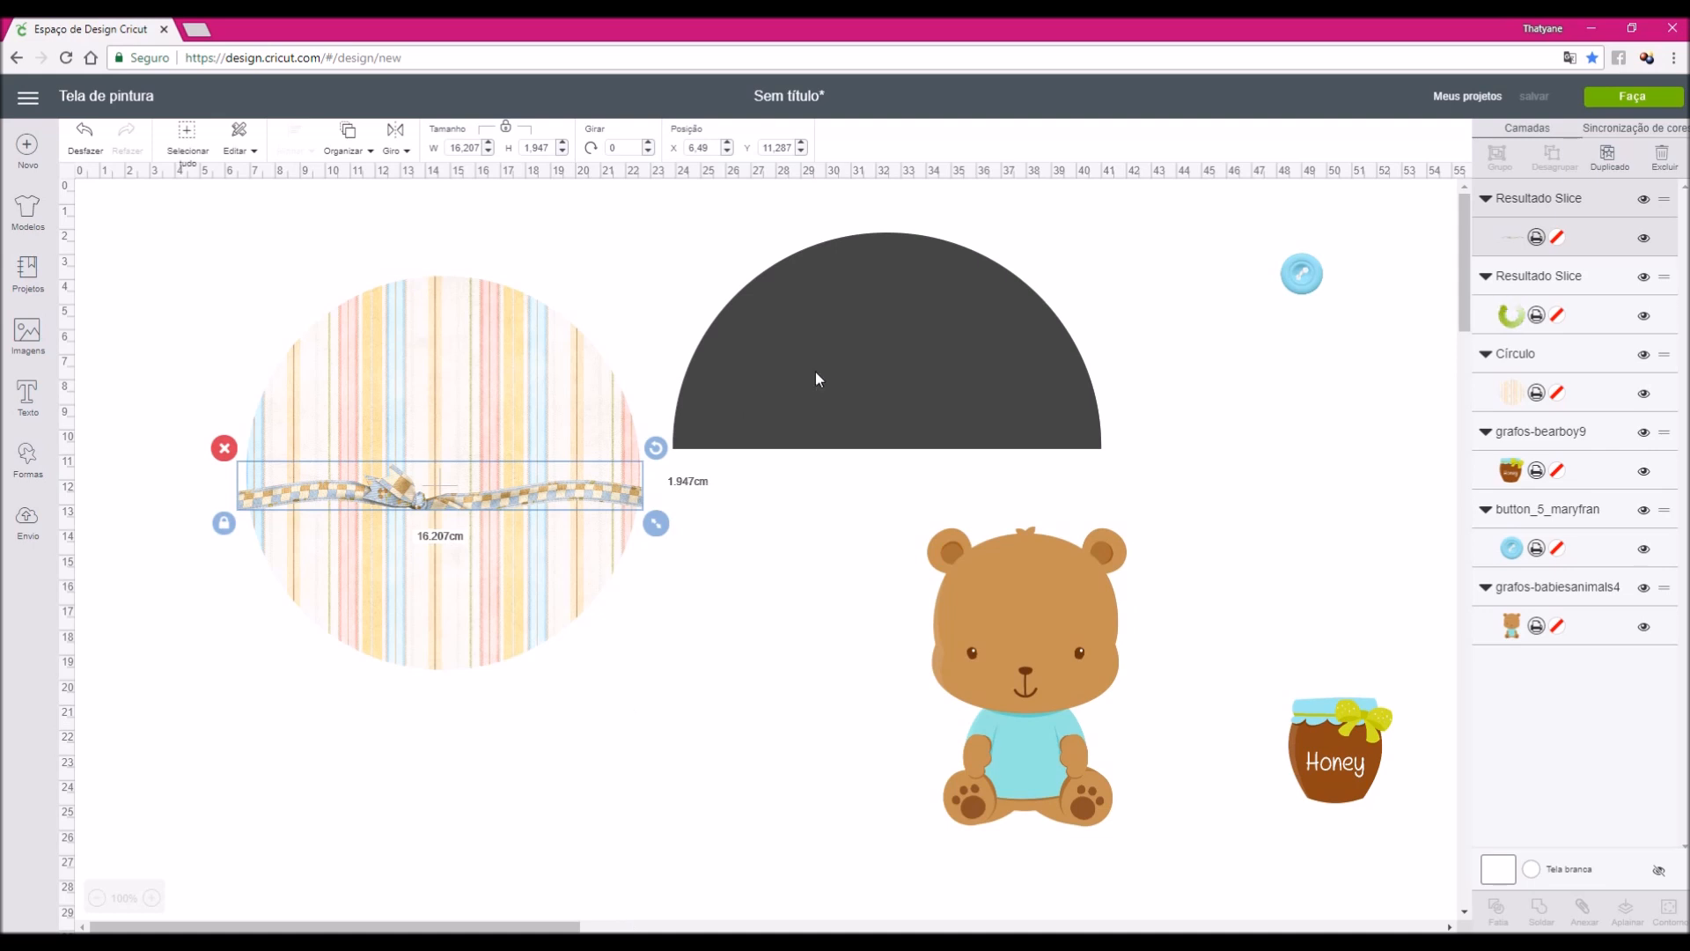
Lower the dark half-circle to about X 23.8 cm, Y 3.2 cm and shrink the bear below it to 6.066 cm wide
{"action": "mouse_move", "coordinate": [863, 373]}
{"action": "left_mouse_down"}
{"action": "mouse_move", "coordinate": [785, 638]}
{"action": "mouse_move", "coordinate": [859, 480]}
{"action": "mouse_move", "coordinate": [859, 393]}
{"action": "left_mouse_up"}
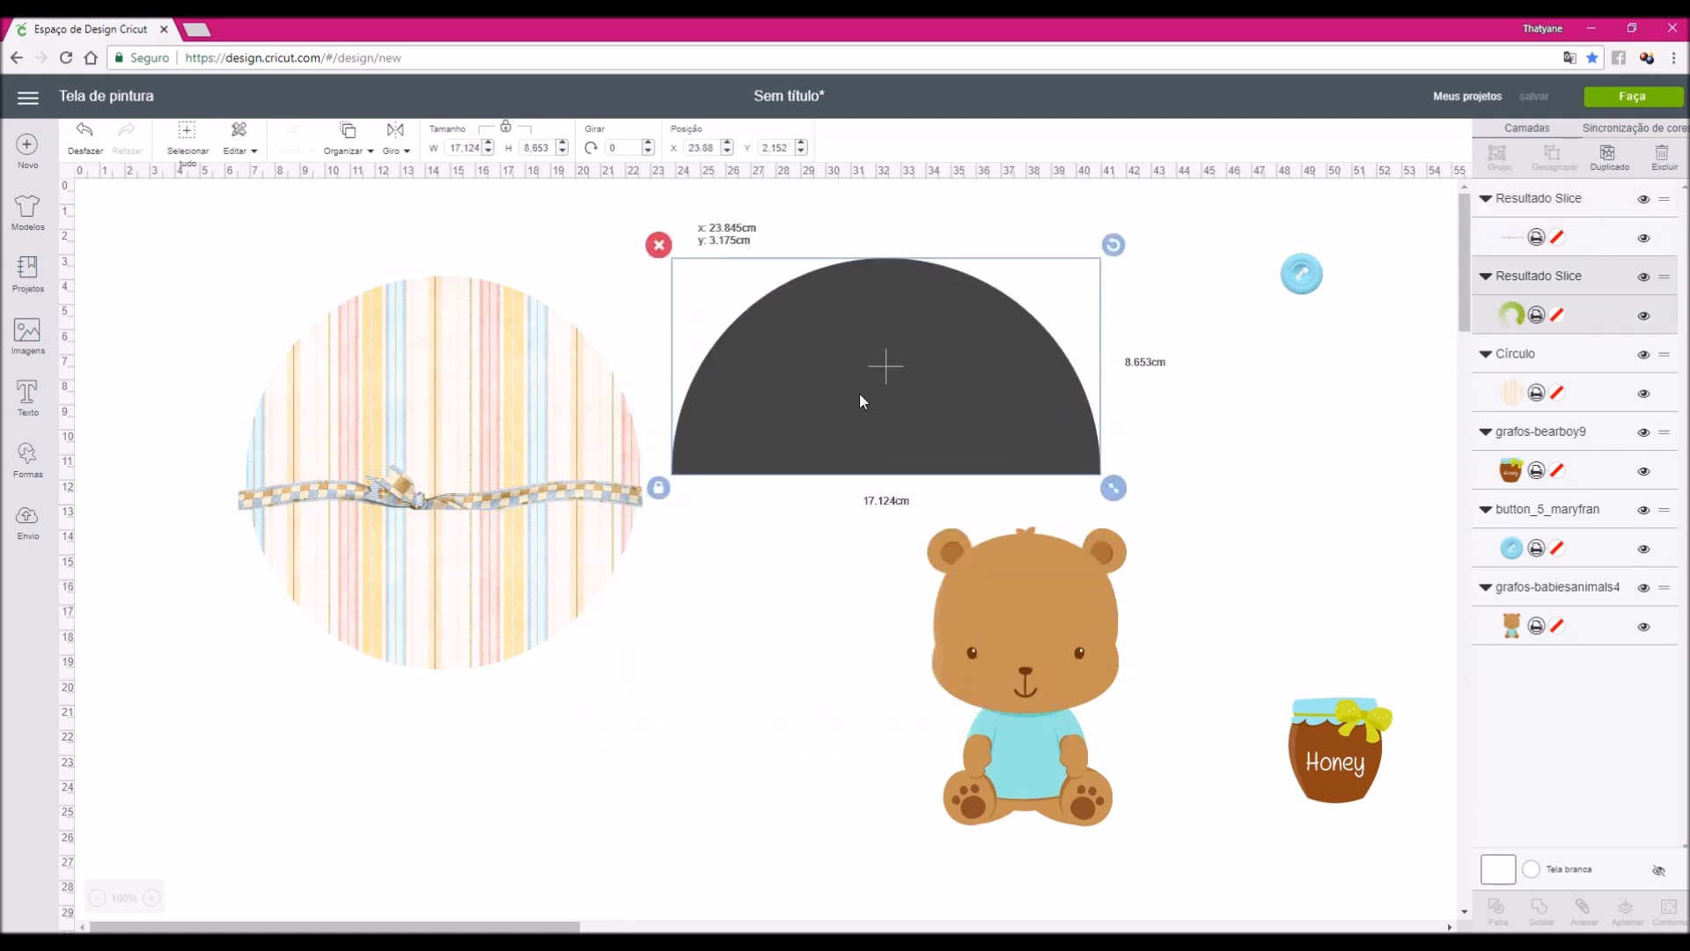
{"action": "left_click_drag", "start_coordinate": [1009, 696], "coordinate": [868, 729]}
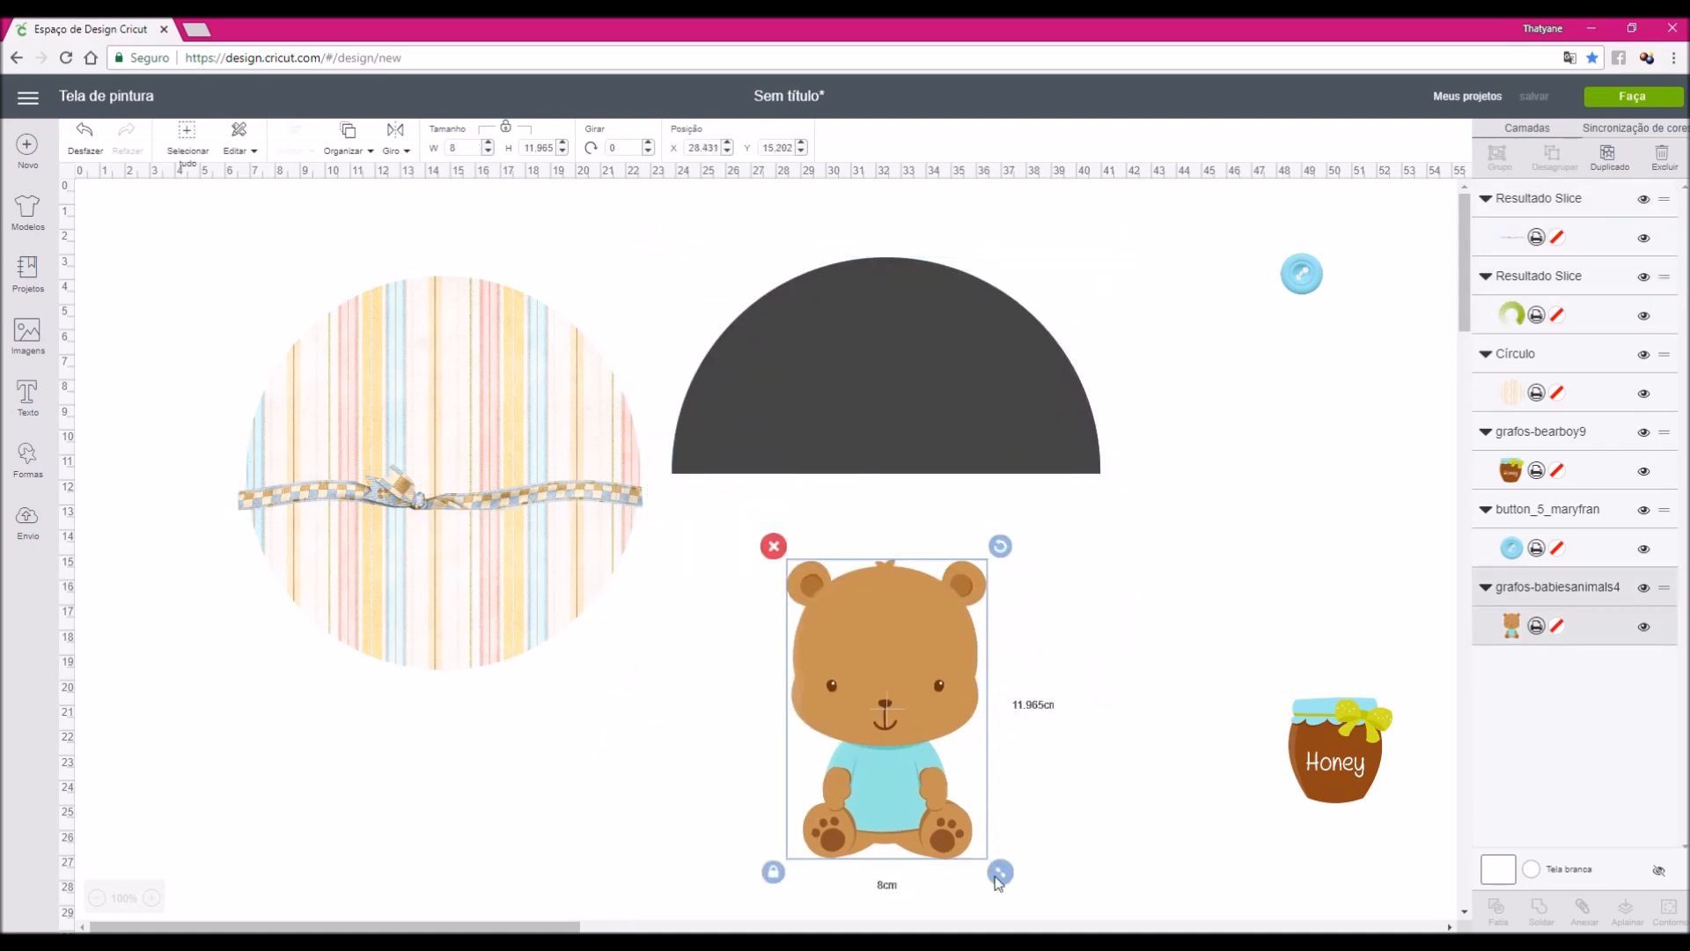
{"action": "left_click_drag", "start_coordinate": [1000, 872], "coordinate": [929, 788]}
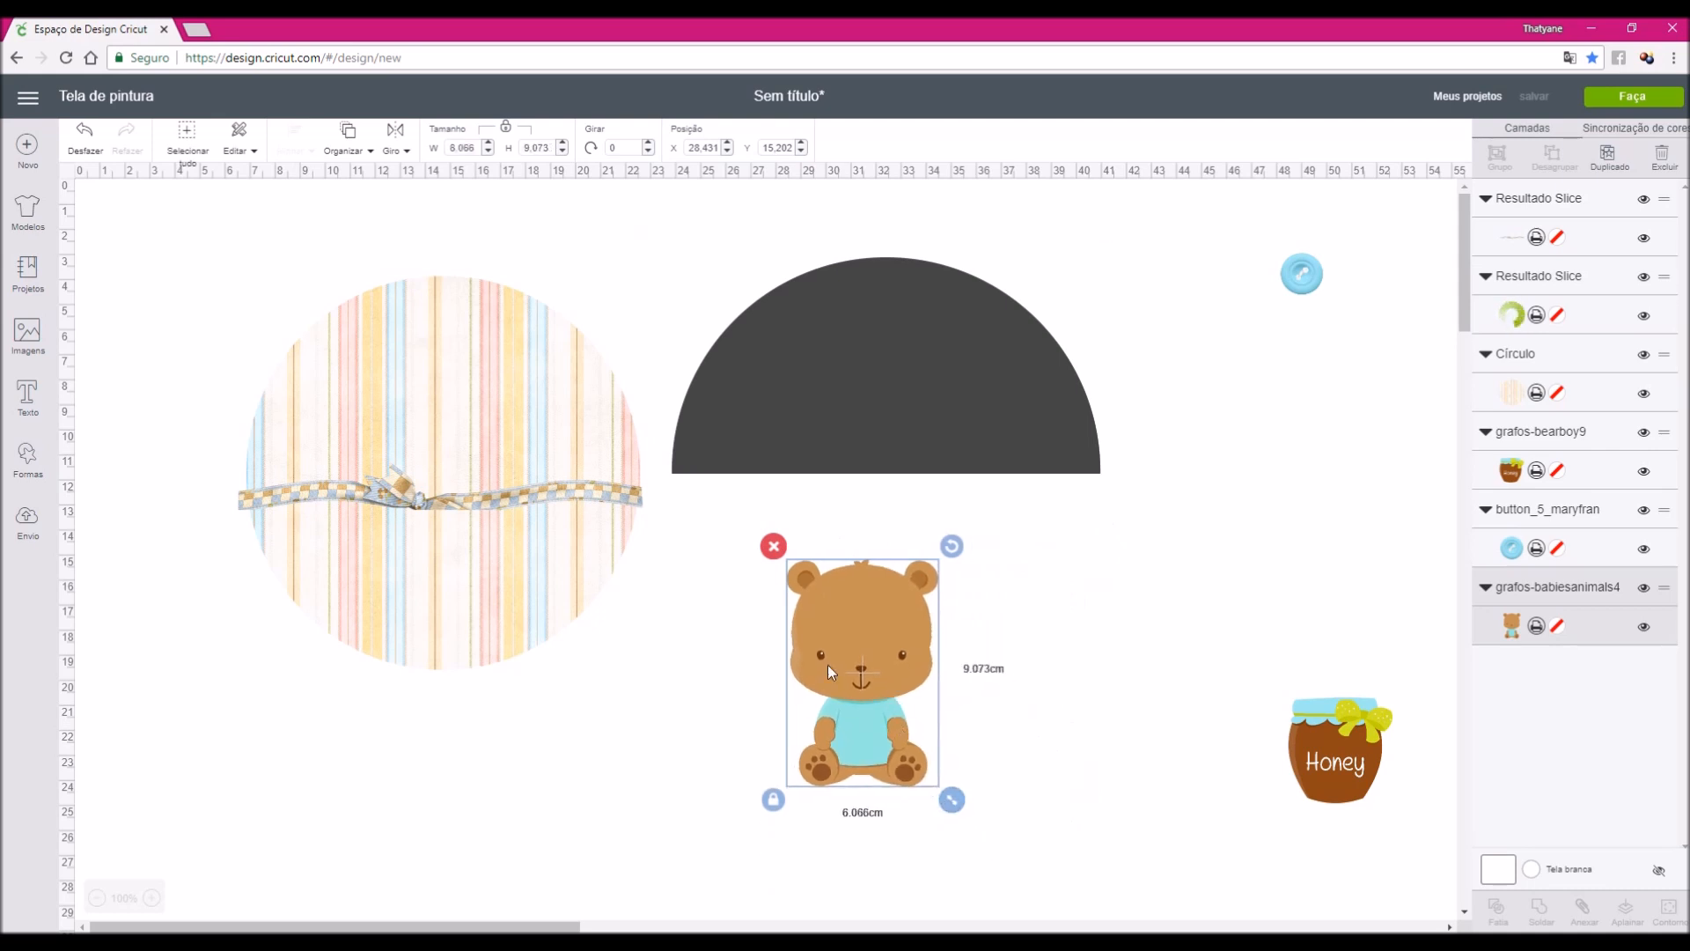
Bring the bear to the front and place it on the striped circle at about X 11.6 cm, Y 9.6 cm, 6.302 cm wide
{"action": "left_click_drag", "start_coordinate": [506, 565], "coordinate": [826, 705]}
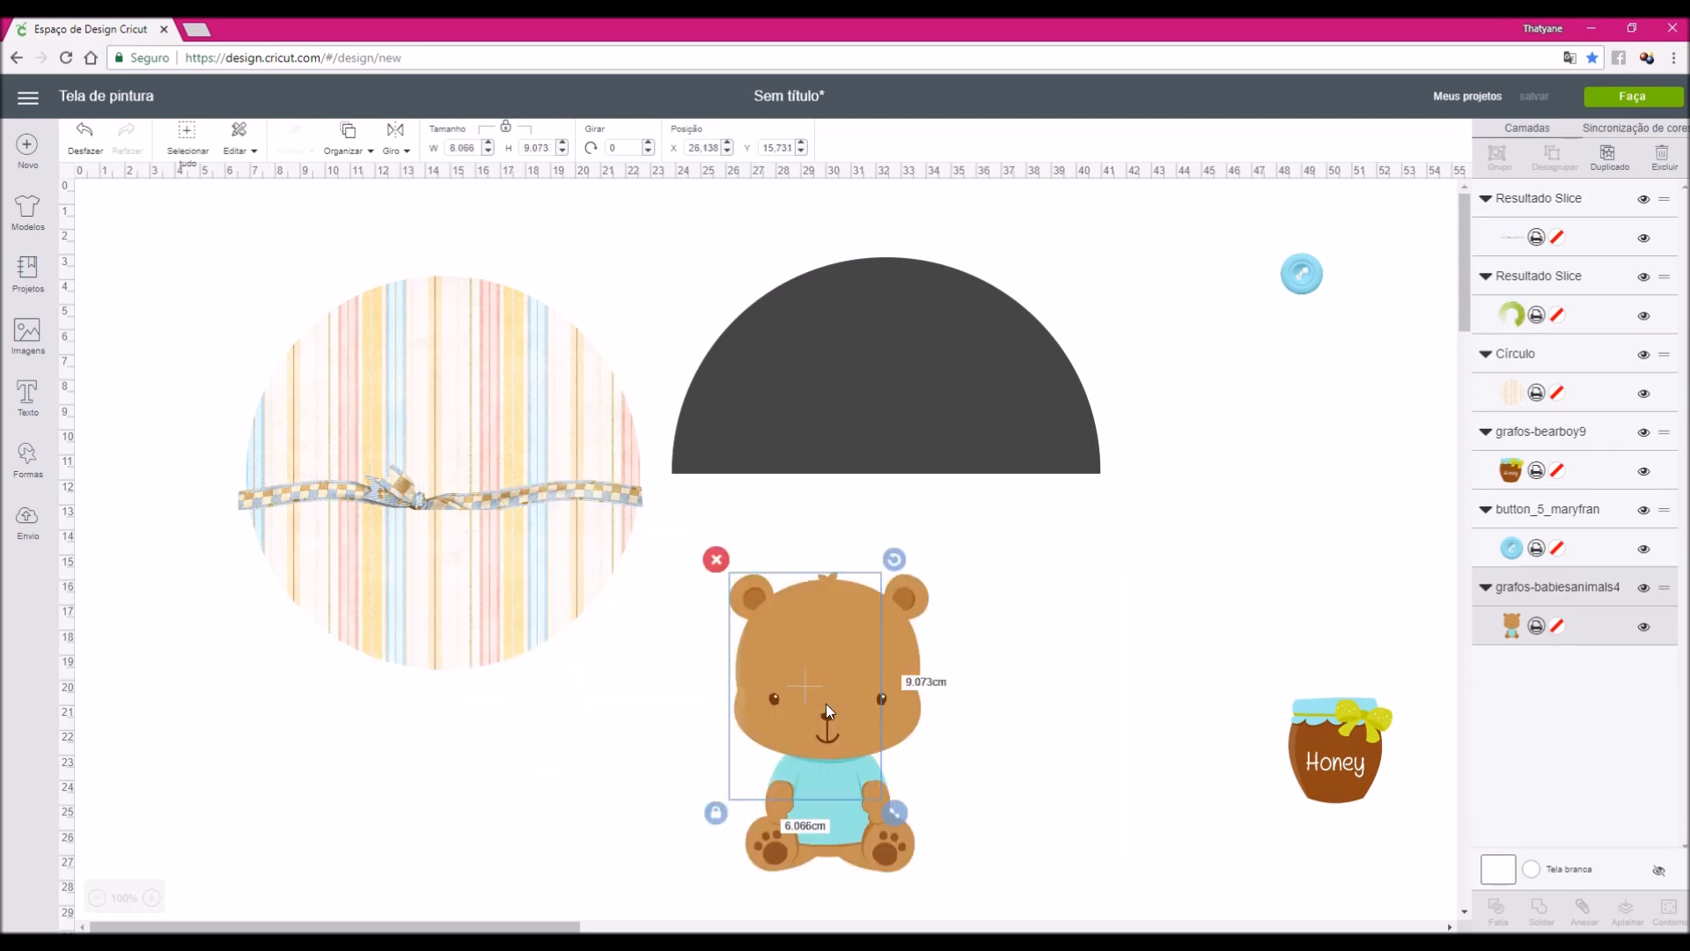
{"action": "right_click", "coordinate": [826, 705]}
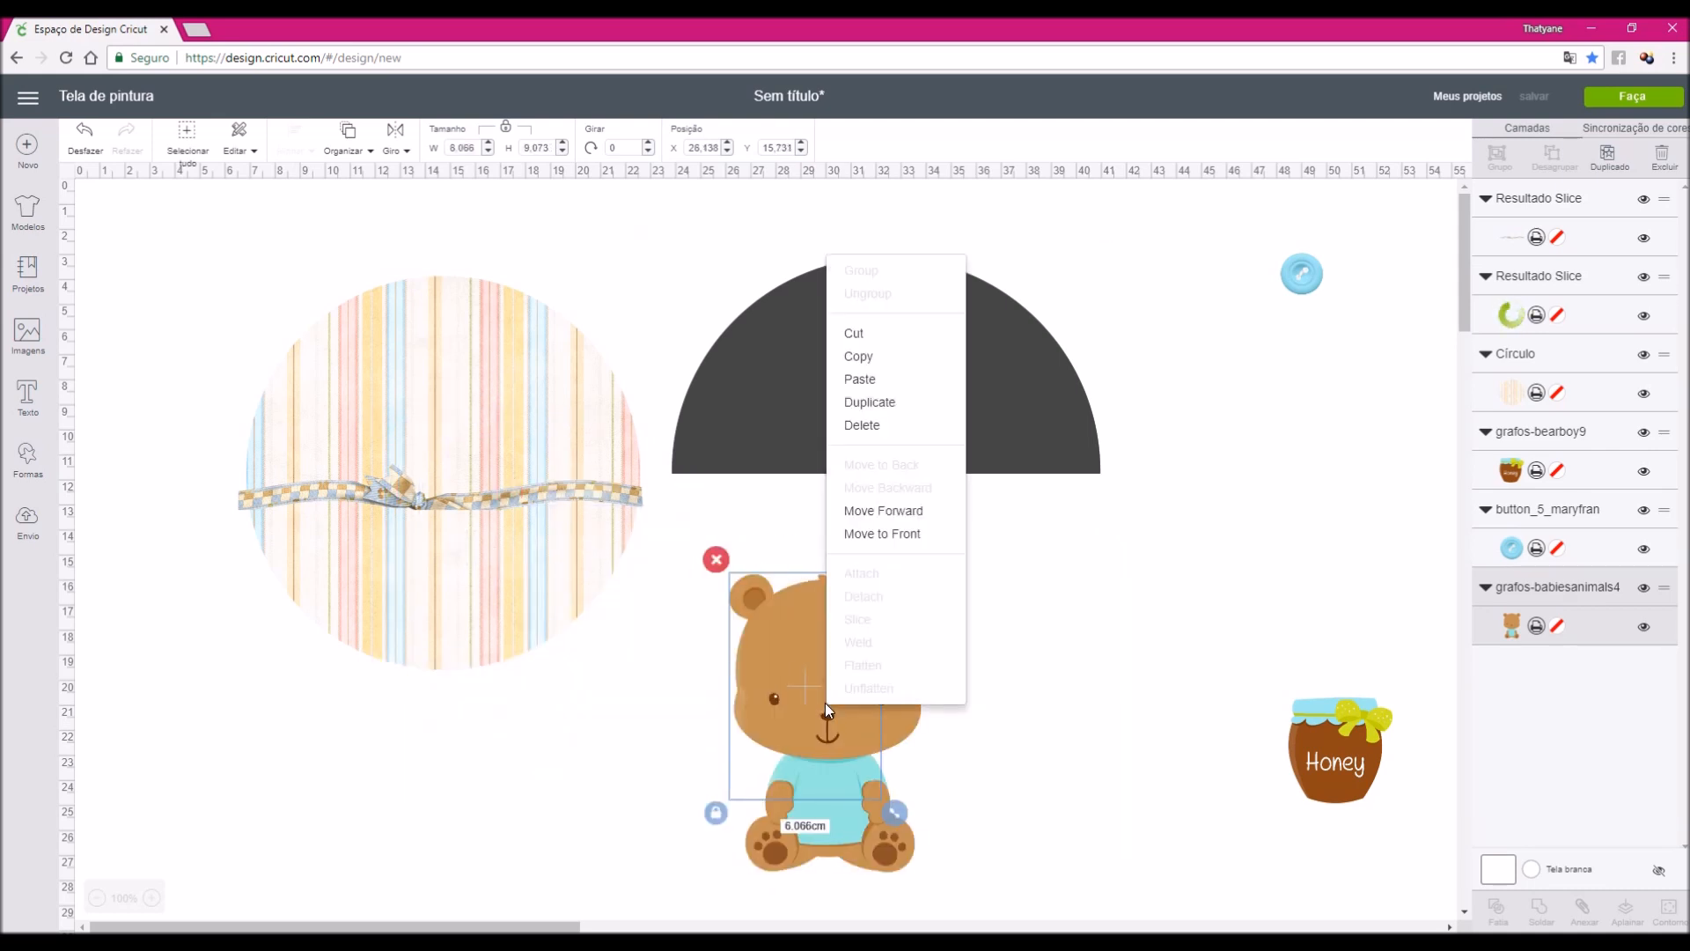
{"action": "left_click", "coordinate": [936, 535]}
{"action": "left_click_drag", "start_coordinate": [821, 694], "coordinate": [451, 552]}
{"action": "left_click_drag", "start_coordinate": [536, 675], "coordinate": [535, 681]}
{"action": "left_click_drag", "start_coordinate": [483, 632], "coordinate": [490, 621]}
Enlarge the honey jar to 4.545 cm wide and move it just below the striped circle at about X 19.1 cm, Y 19.7 cm
{"action": "left_click_drag", "start_coordinate": [1316, 782], "coordinate": [860, 780]}
{"action": "mouse_move", "coordinate": [947, 812]}
{"action": "left_mouse_down"}
{"action": "mouse_move", "coordinate": [932, 797]}
{"action": "mouse_move", "coordinate": [959, 822]}
{"action": "left_mouse_up"}
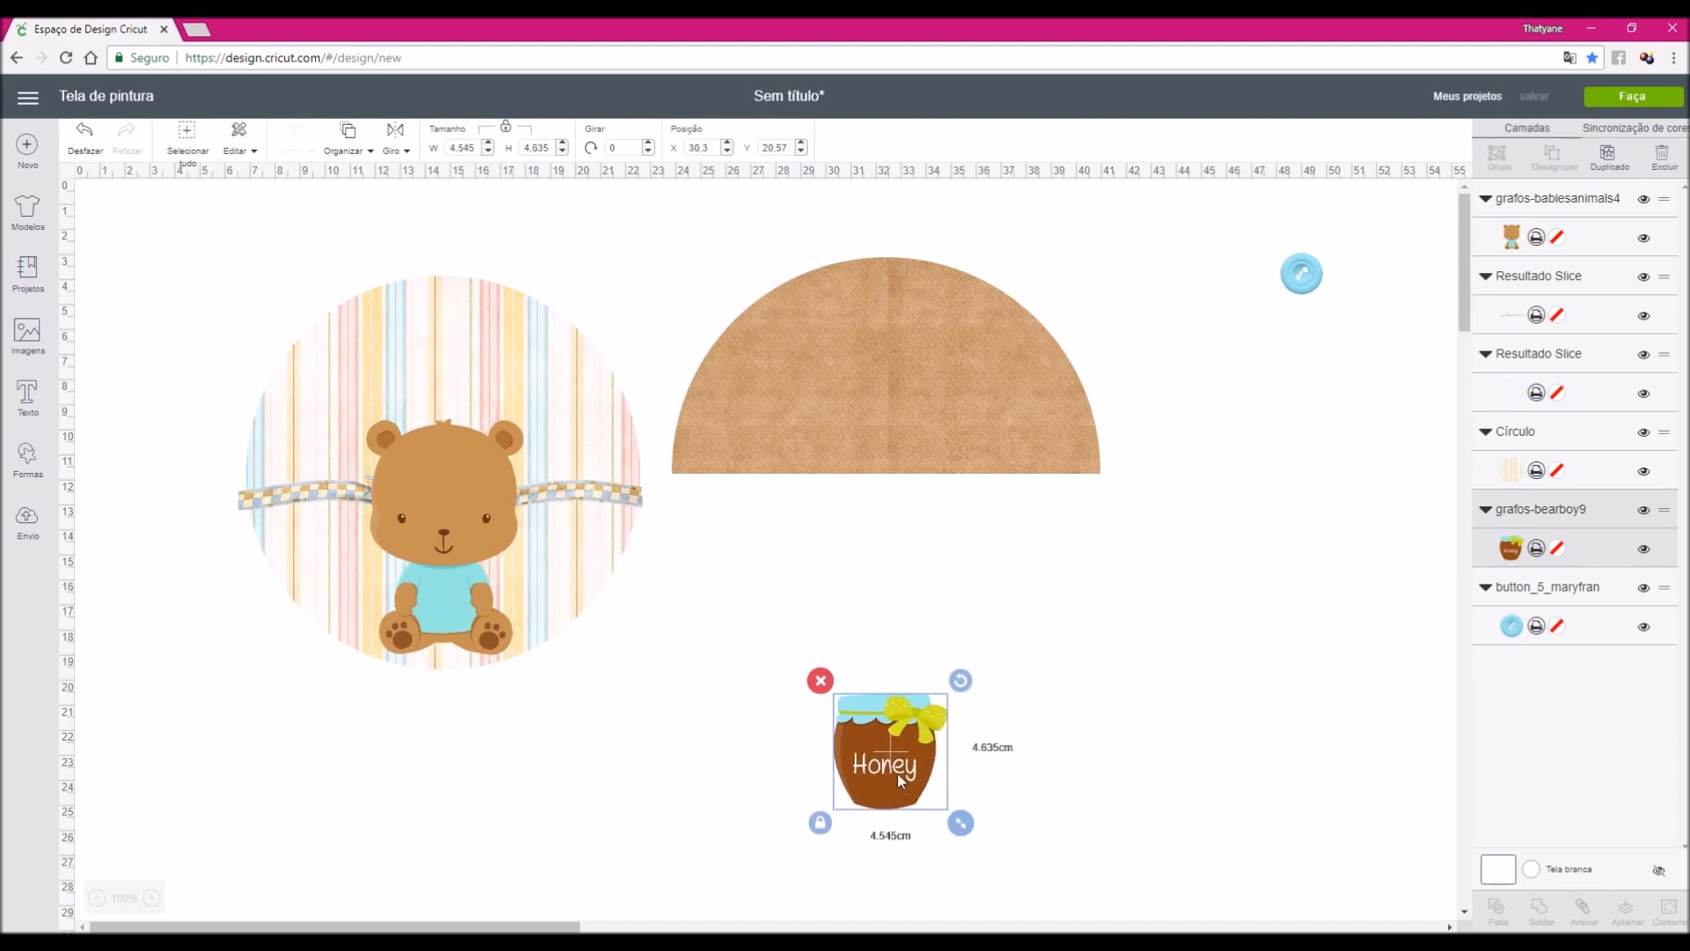
{"action": "left_click_drag", "start_coordinate": [875, 773], "coordinate": [595, 751]}
Bring the honey jar to the front and place it beside the bear at about X 9.3 cm, Y 13.9 cm, 3.819 cm wide
{"action": "right_click", "coordinate": [621, 768]}
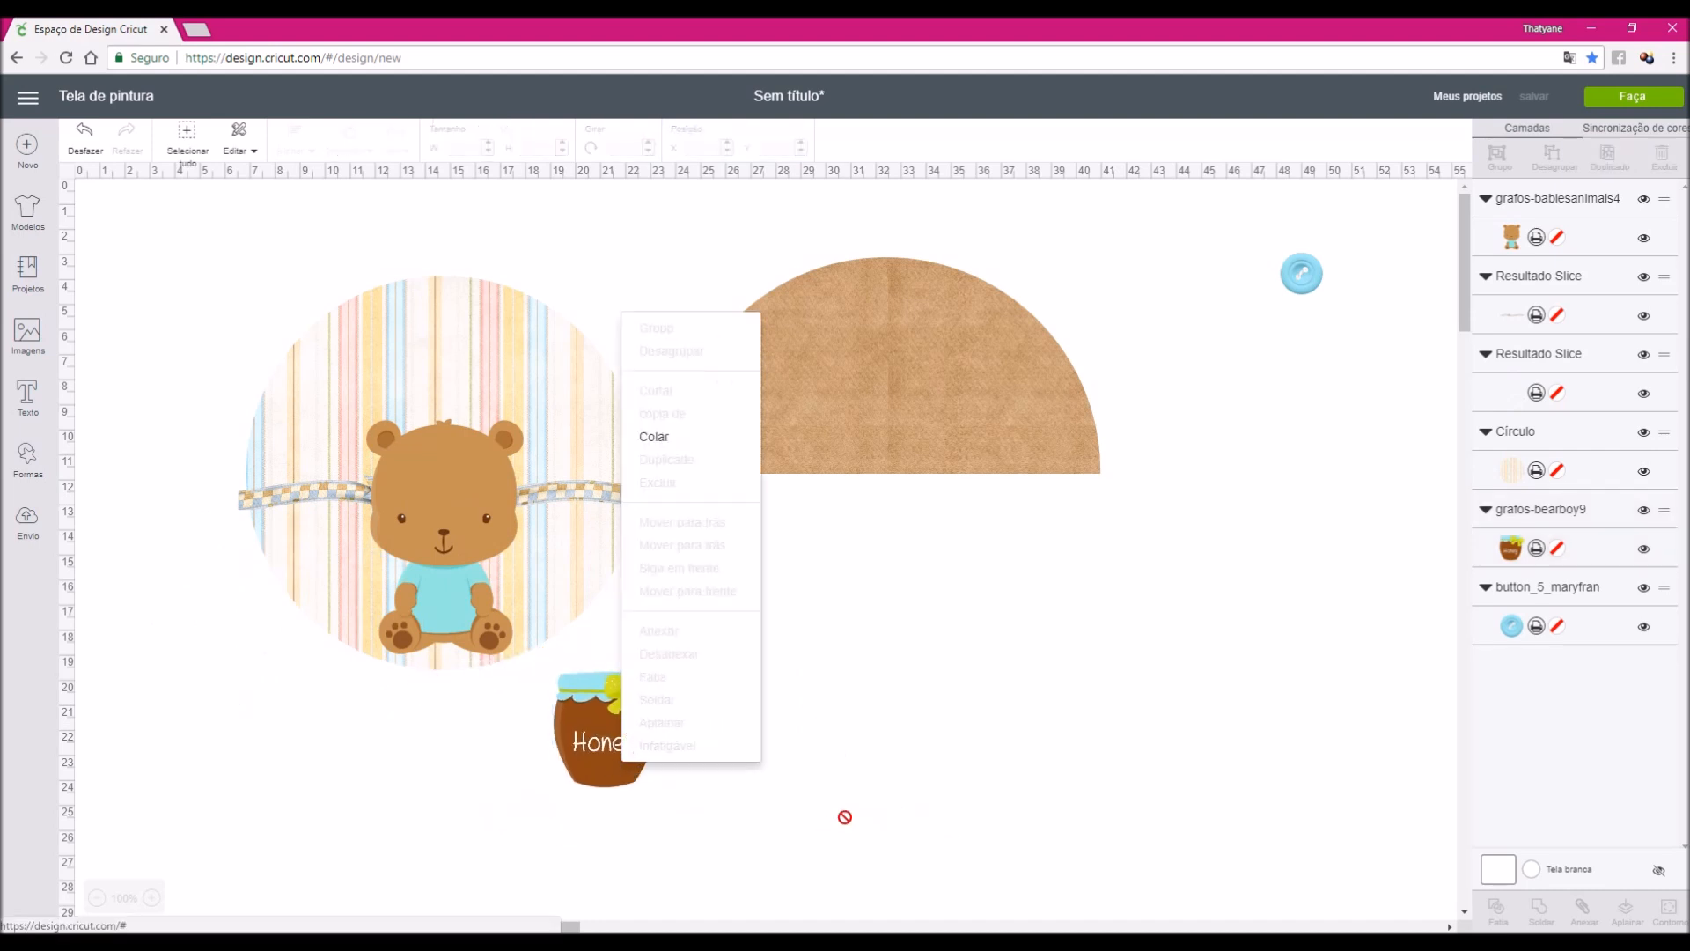
{"action": "left_click", "coordinate": [598, 756]}
{"action": "right_click", "coordinate": [599, 756]}
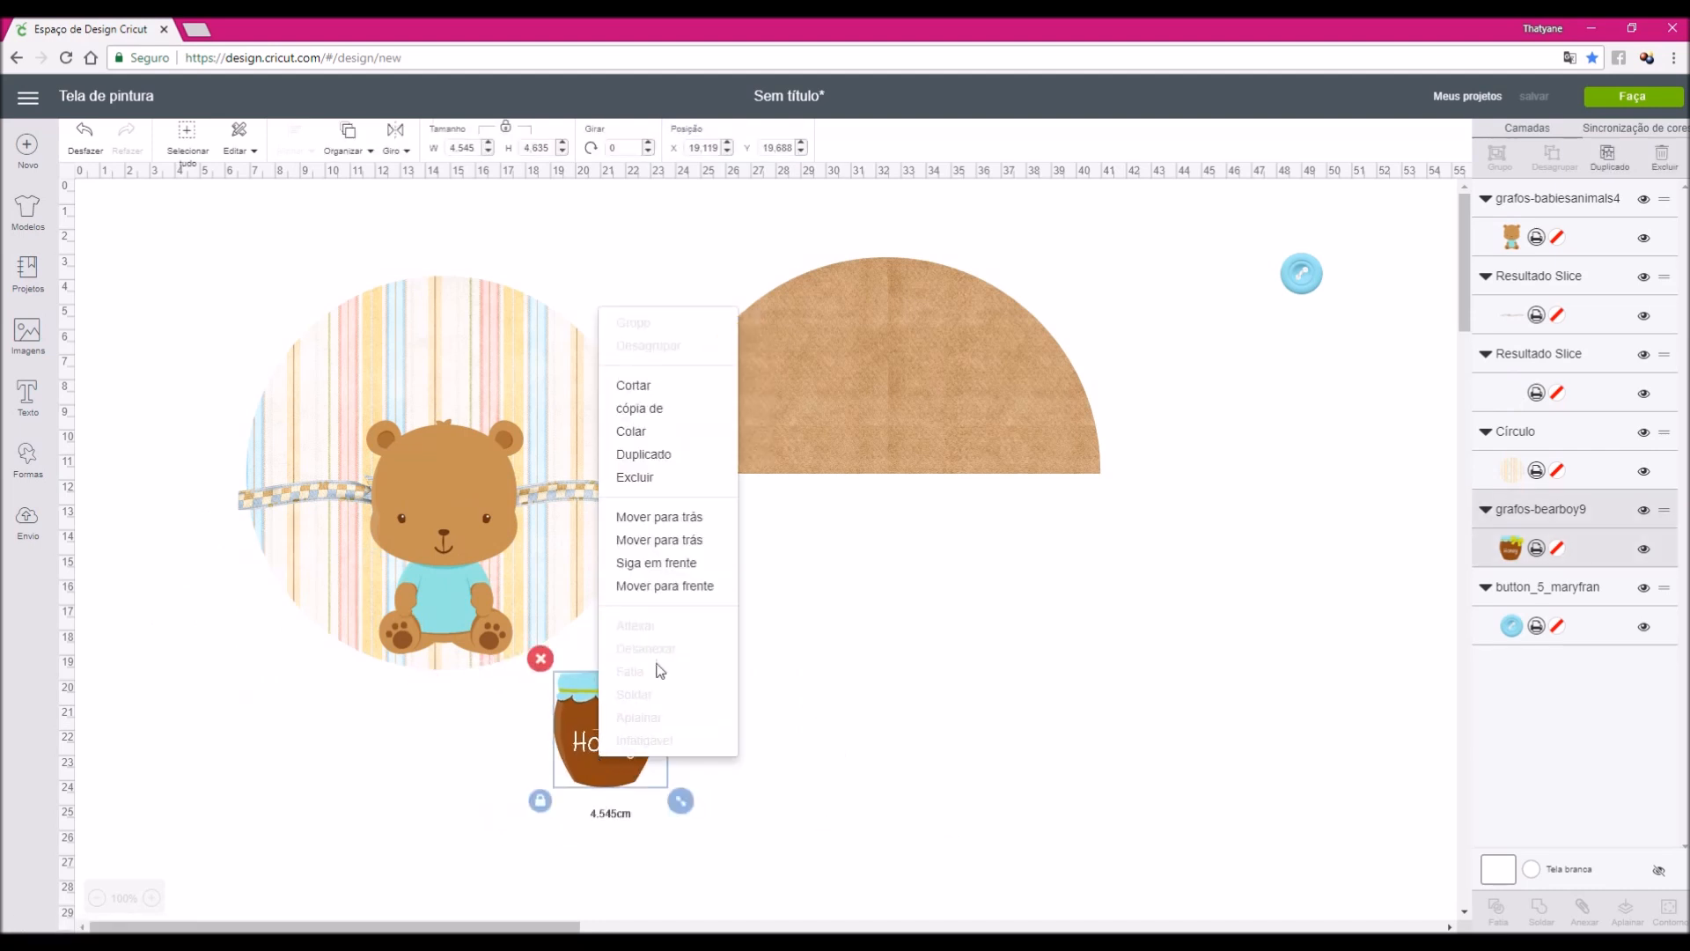
{"action": "left_click", "coordinate": [674, 587]}
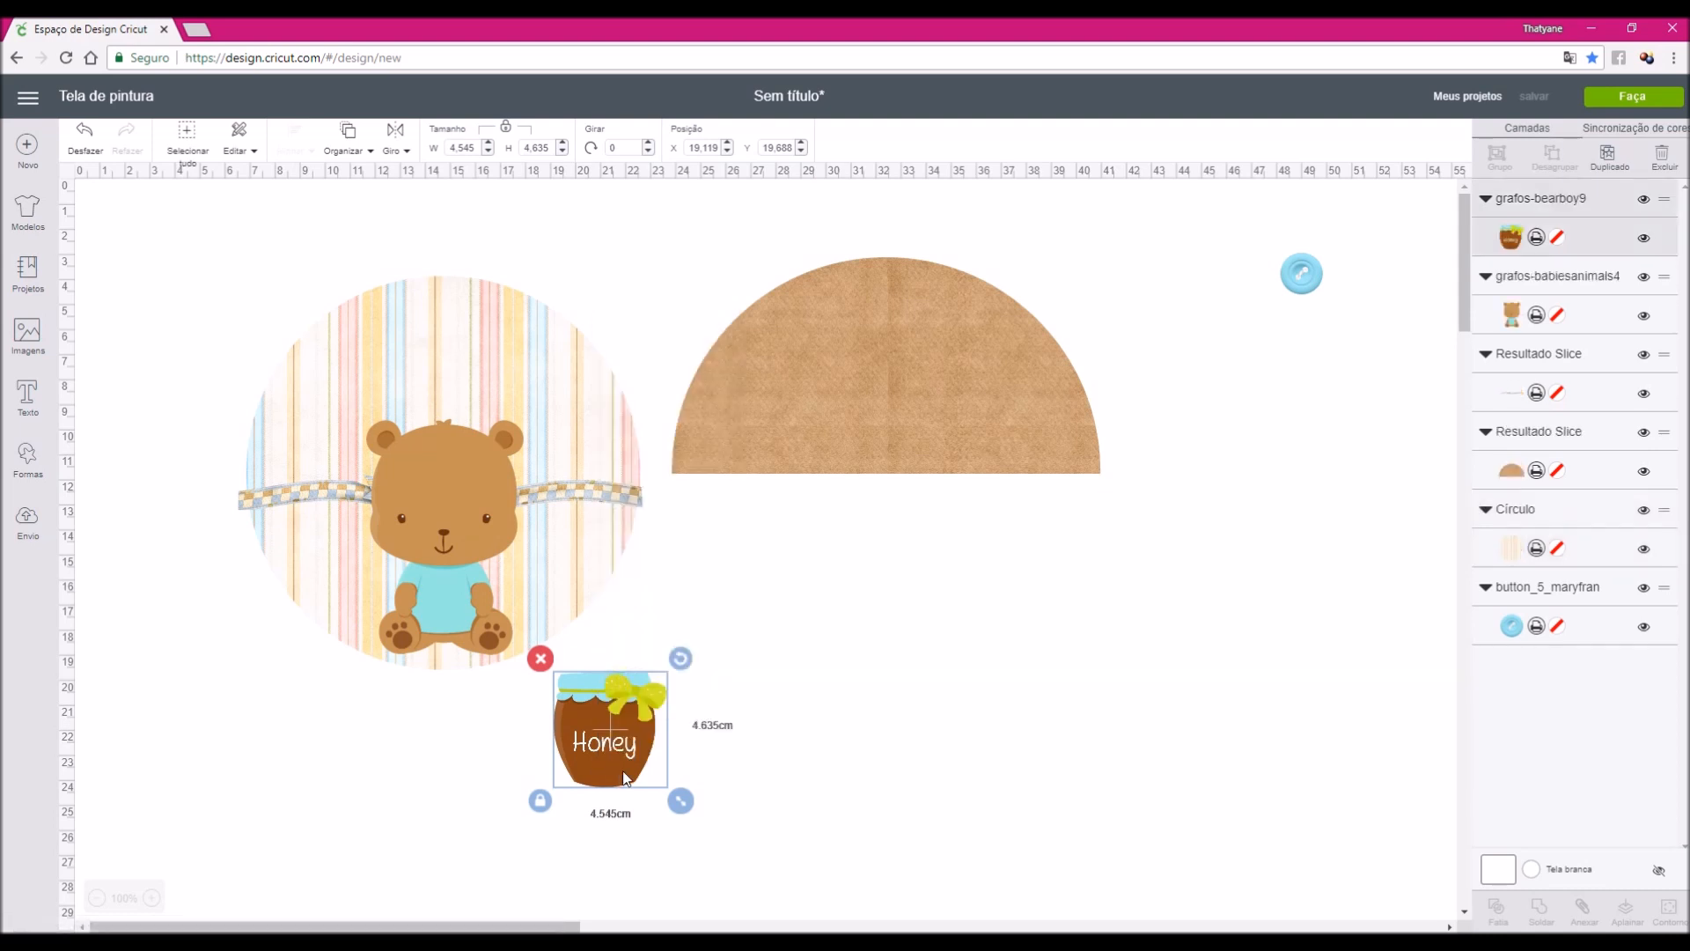
{"action": "left_click_drag", "start_coordinate": [624, 769], "coordinate": [397, 651]}
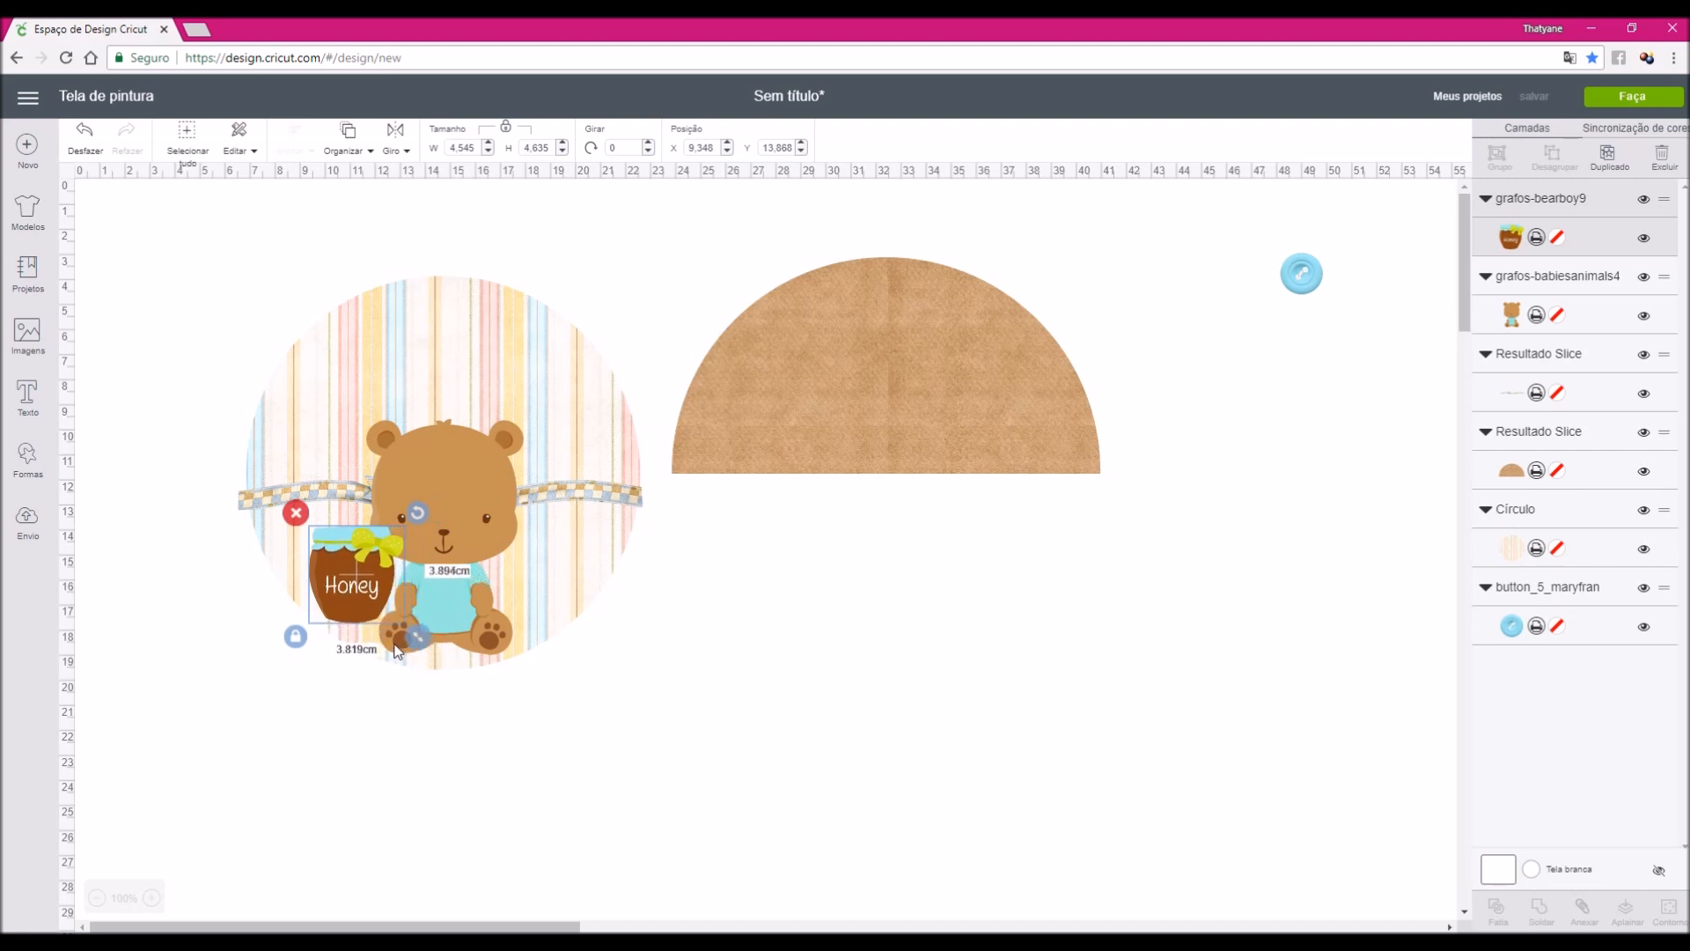
Move the bear one layer forward so that it overlaps the honey jar
{"action": "left_click", "coordinate": [448, 640]}
{"action": "right_click", "coordinate": [449, 635]}
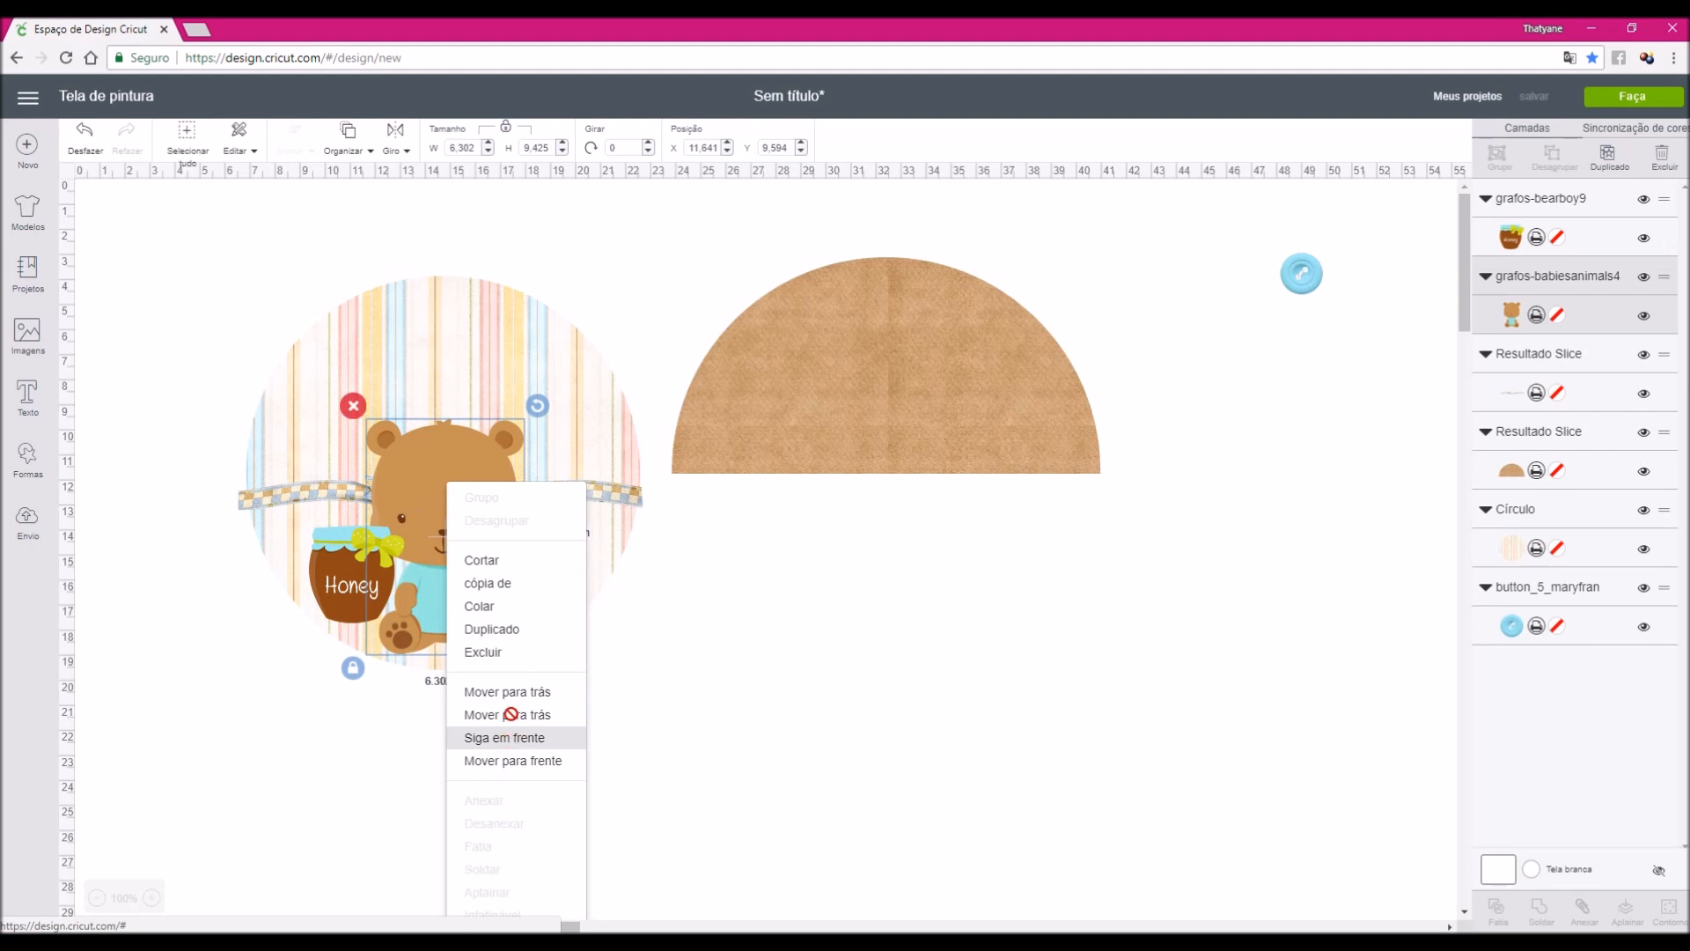
{"action": "left_click", "coordinate": [528, 738]}
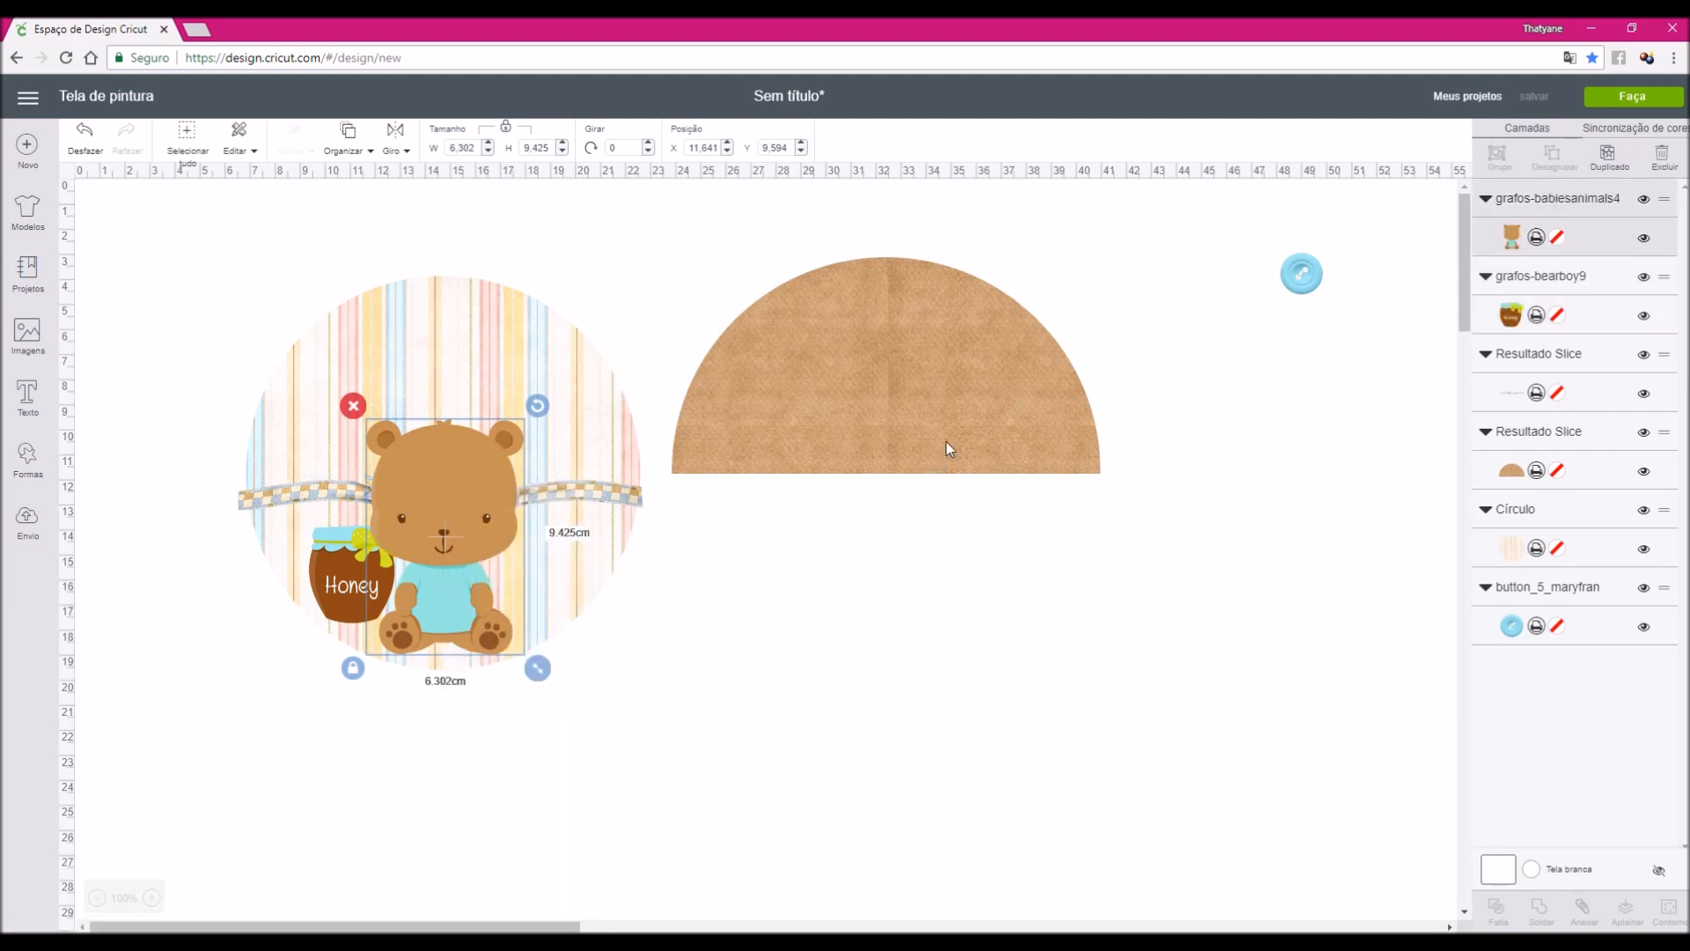
Try fitting the burlap half-circle over the striped circle by aligning their top and right edges
{"action": "left_click_drag", "start_coordinate": [859, 406], "coordinate": [547, 407]}
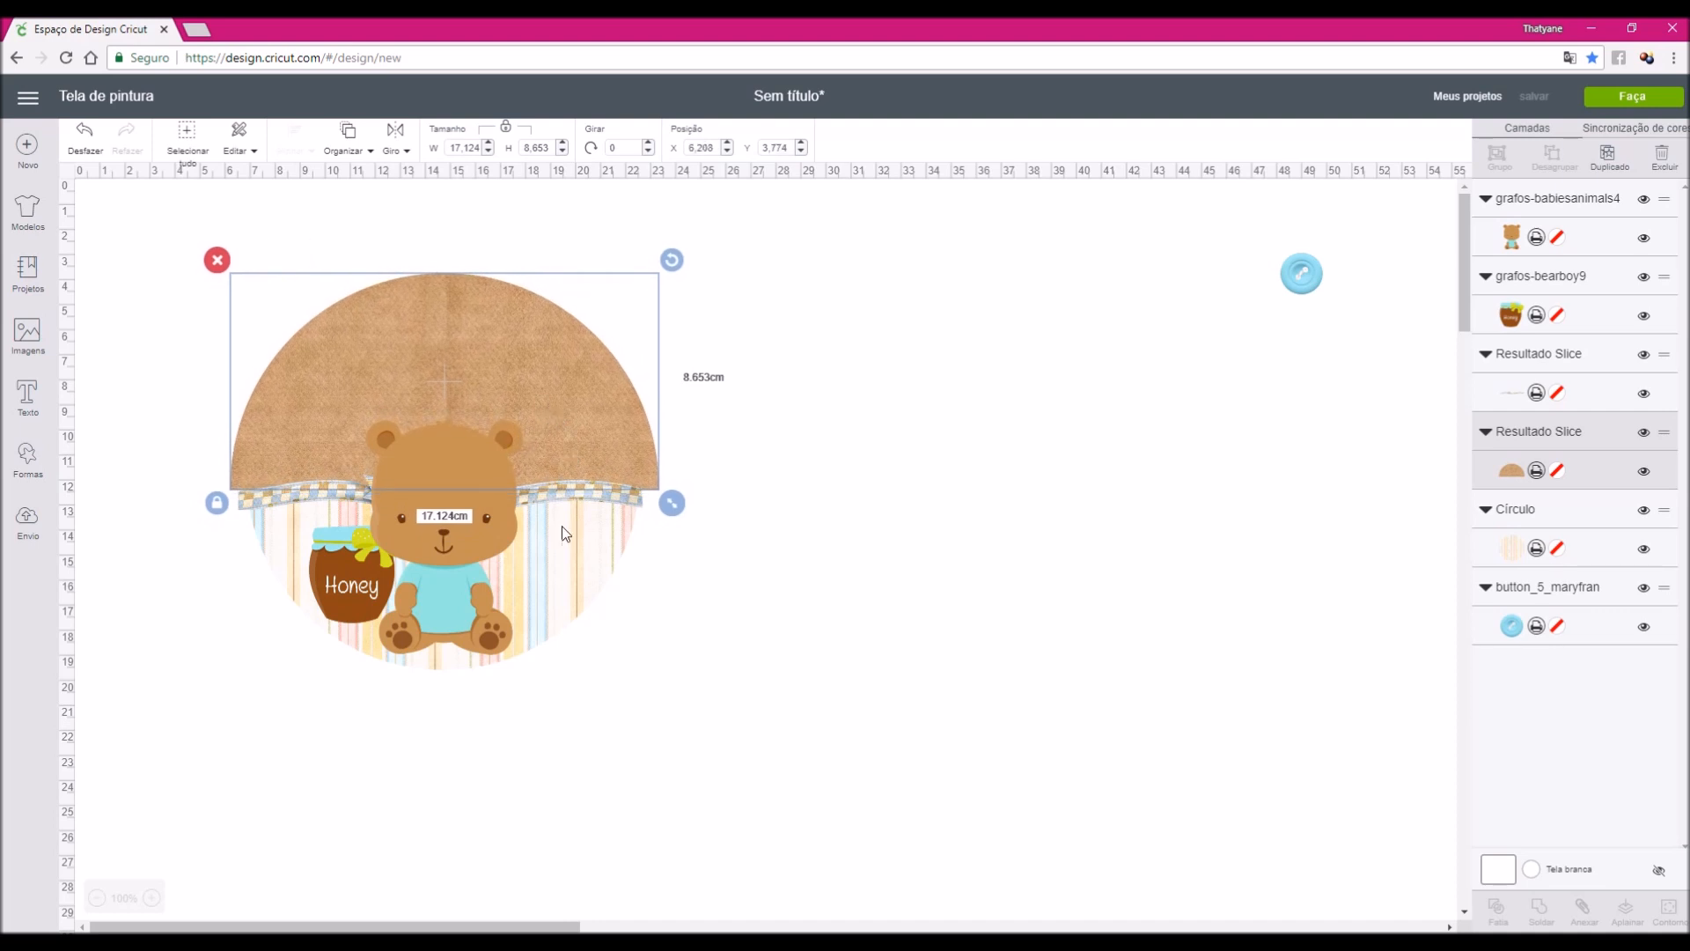
{"action": "left_click", "coordinate": [578, 561], "text": "shift"}
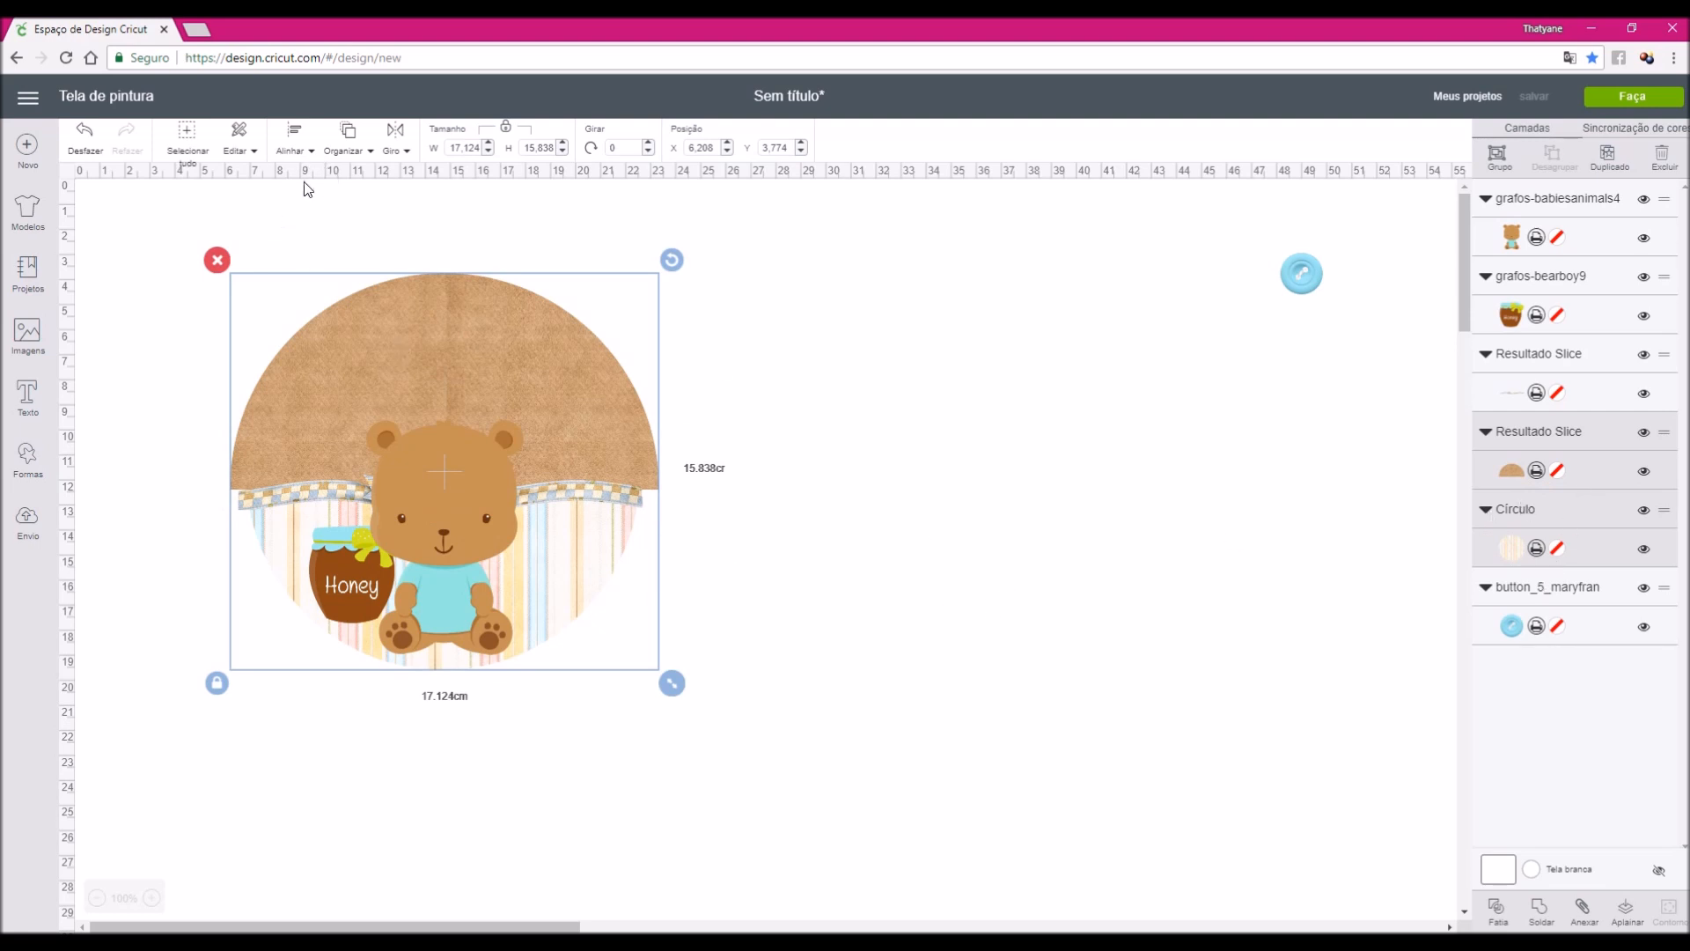
{"action": "left_click", "coordinate": [311, 151]}
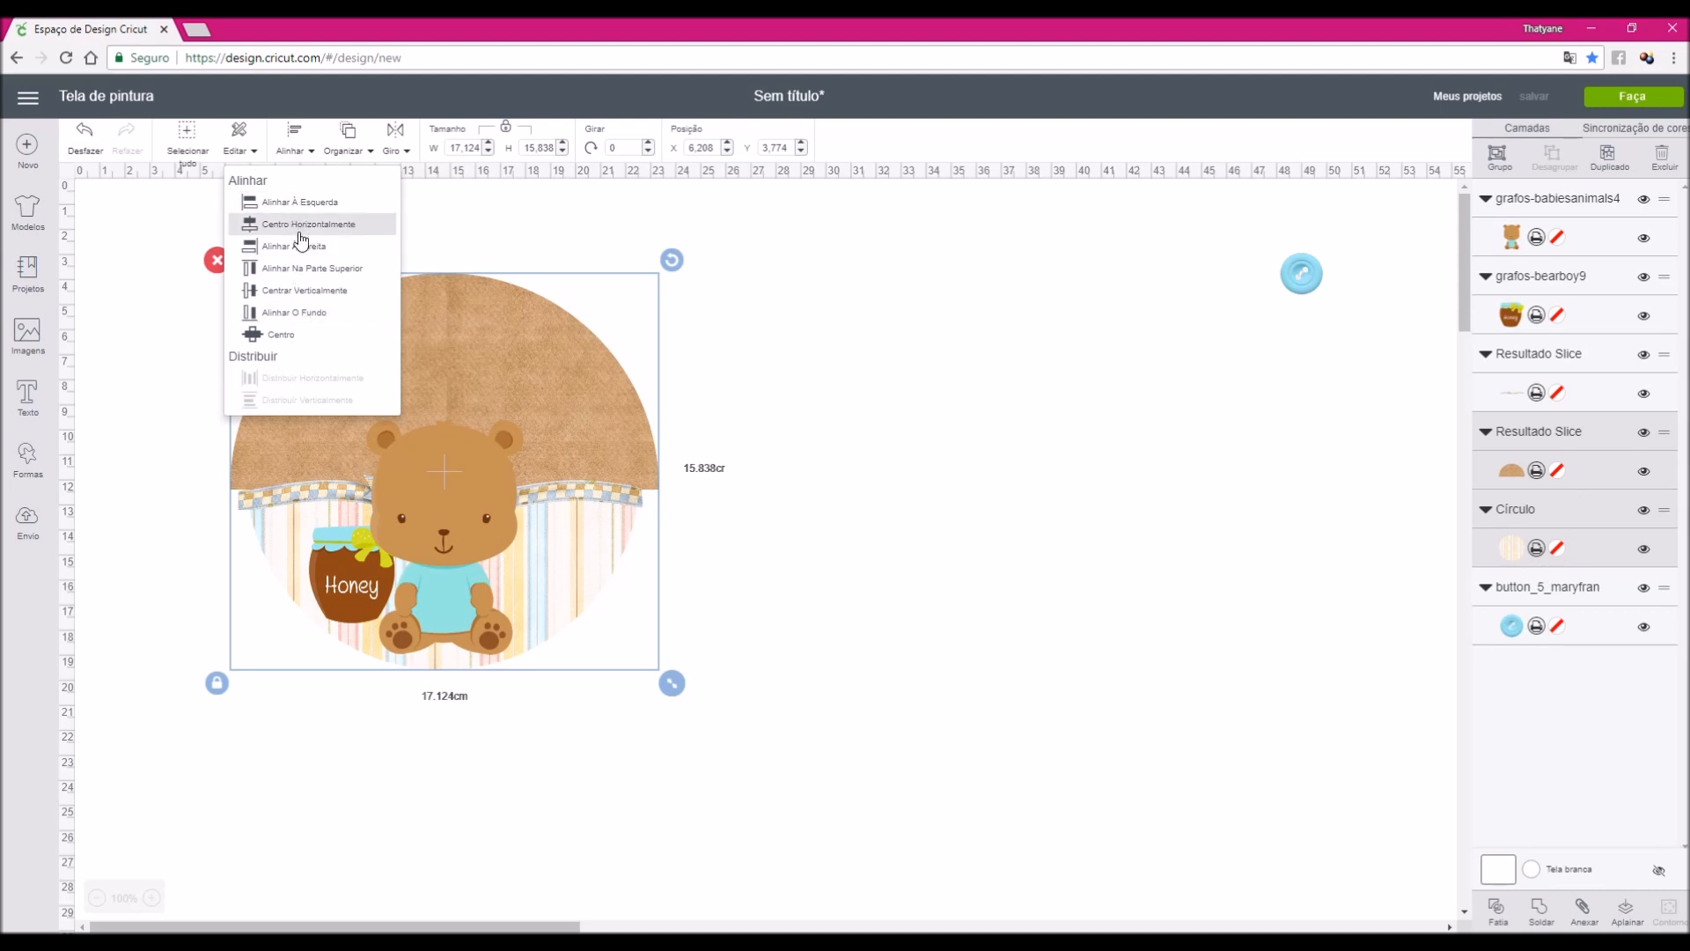
{"action": "left_click", "coordinate": [299, 280]}
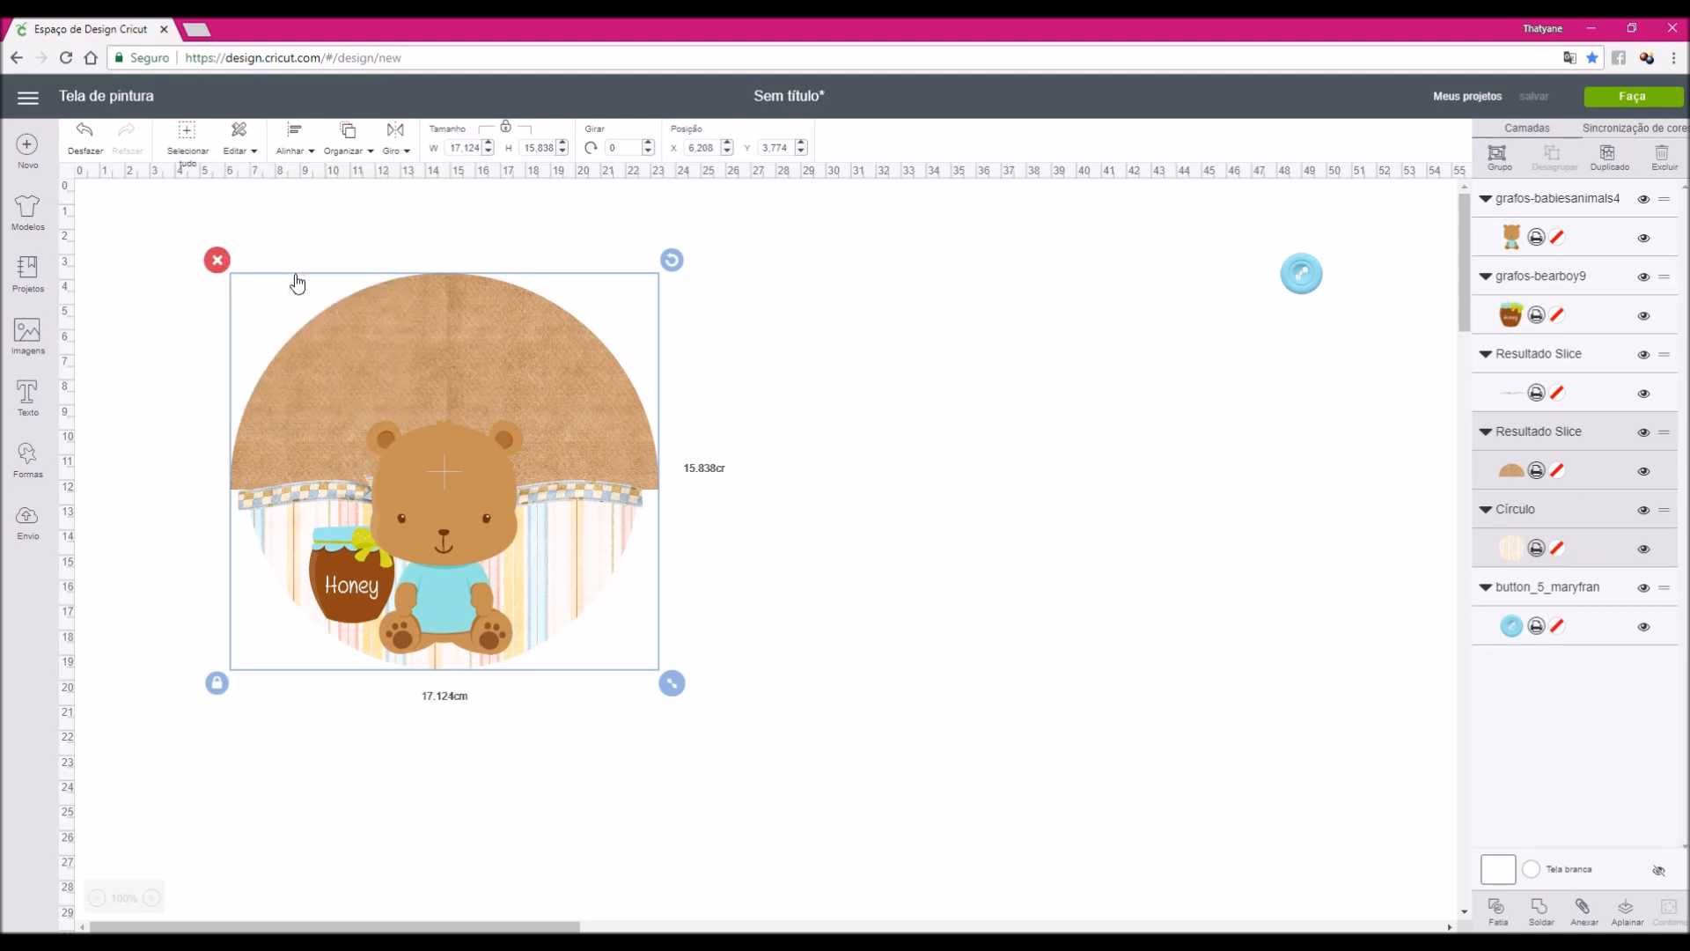
{"action": "left_click", "coordinate": [313, 158]}
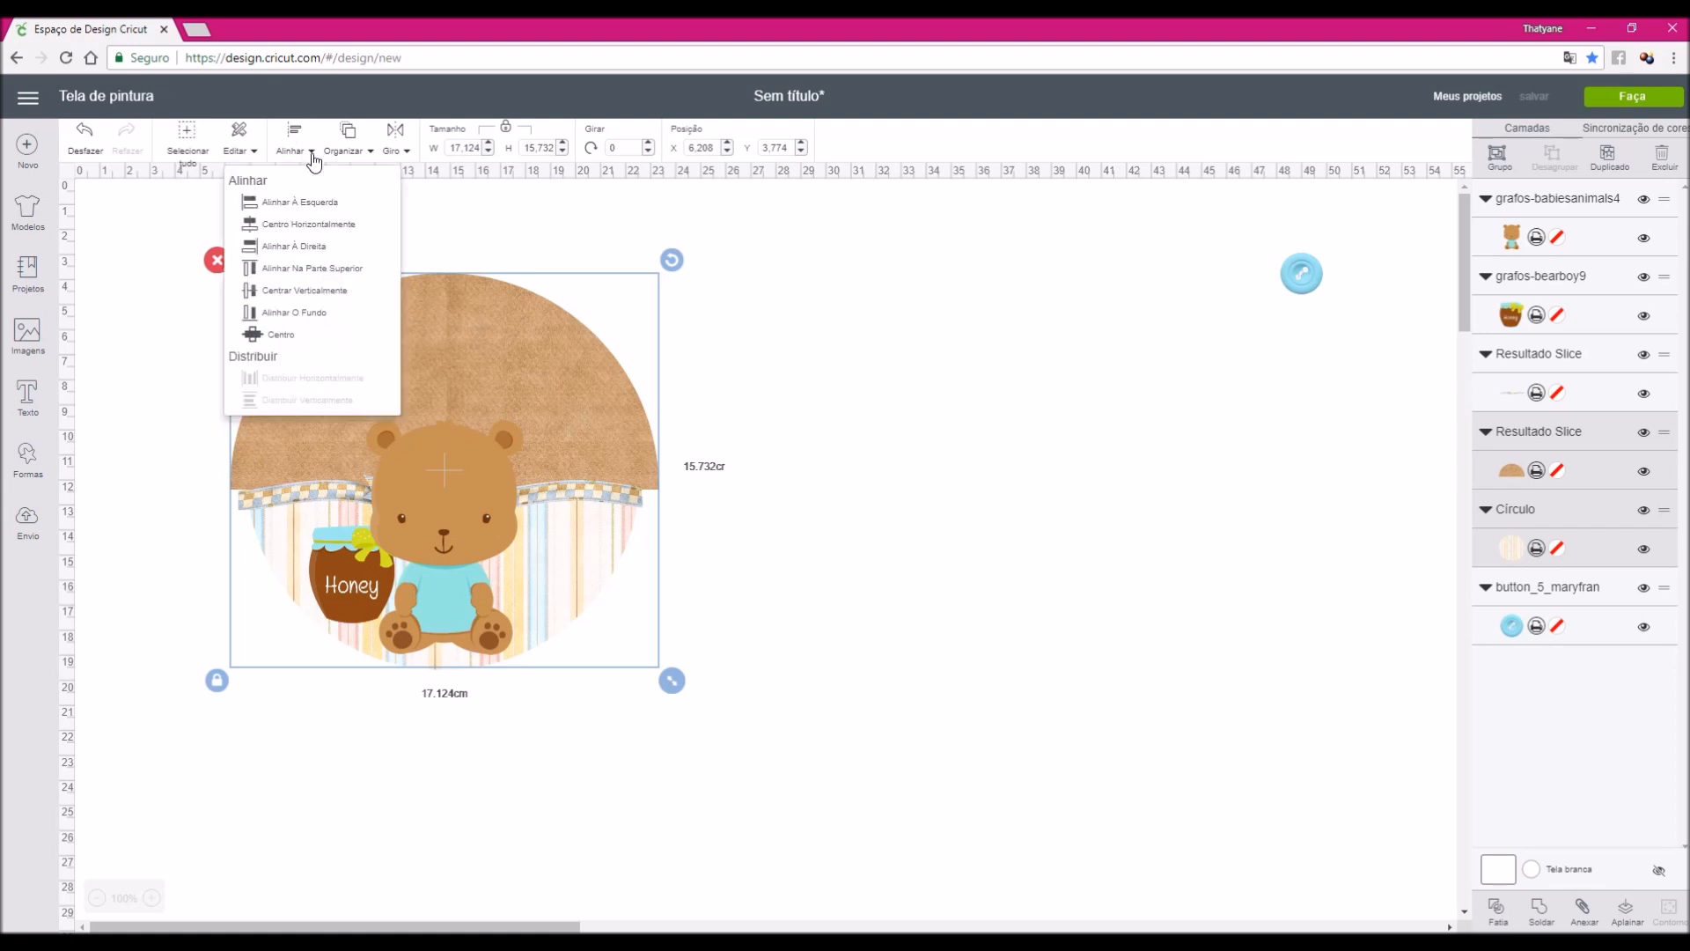
{"action": "left_click", "coordinate": [277, 252]}
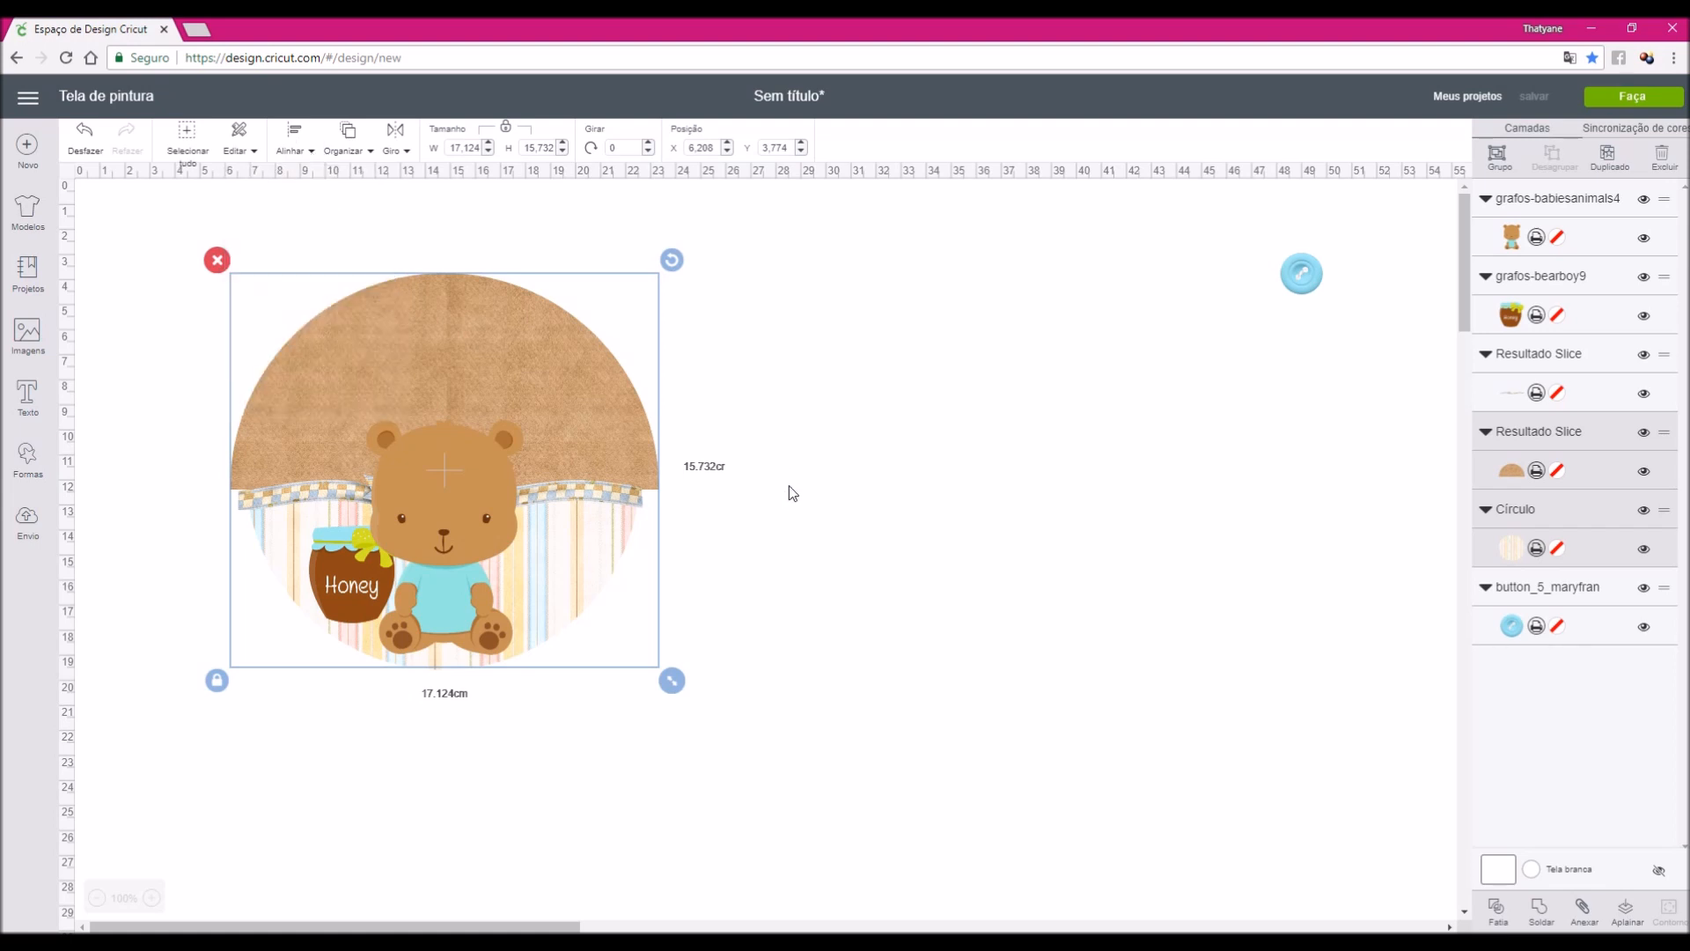
Separate the base shapes, moving the striped circle to about X 26.3 cm, Y 3.7 cm and the burlap half-circle to about X 14.0 cm, Y 14.9 cm
{"action": "left_click", "coordinate": [601, 603]}
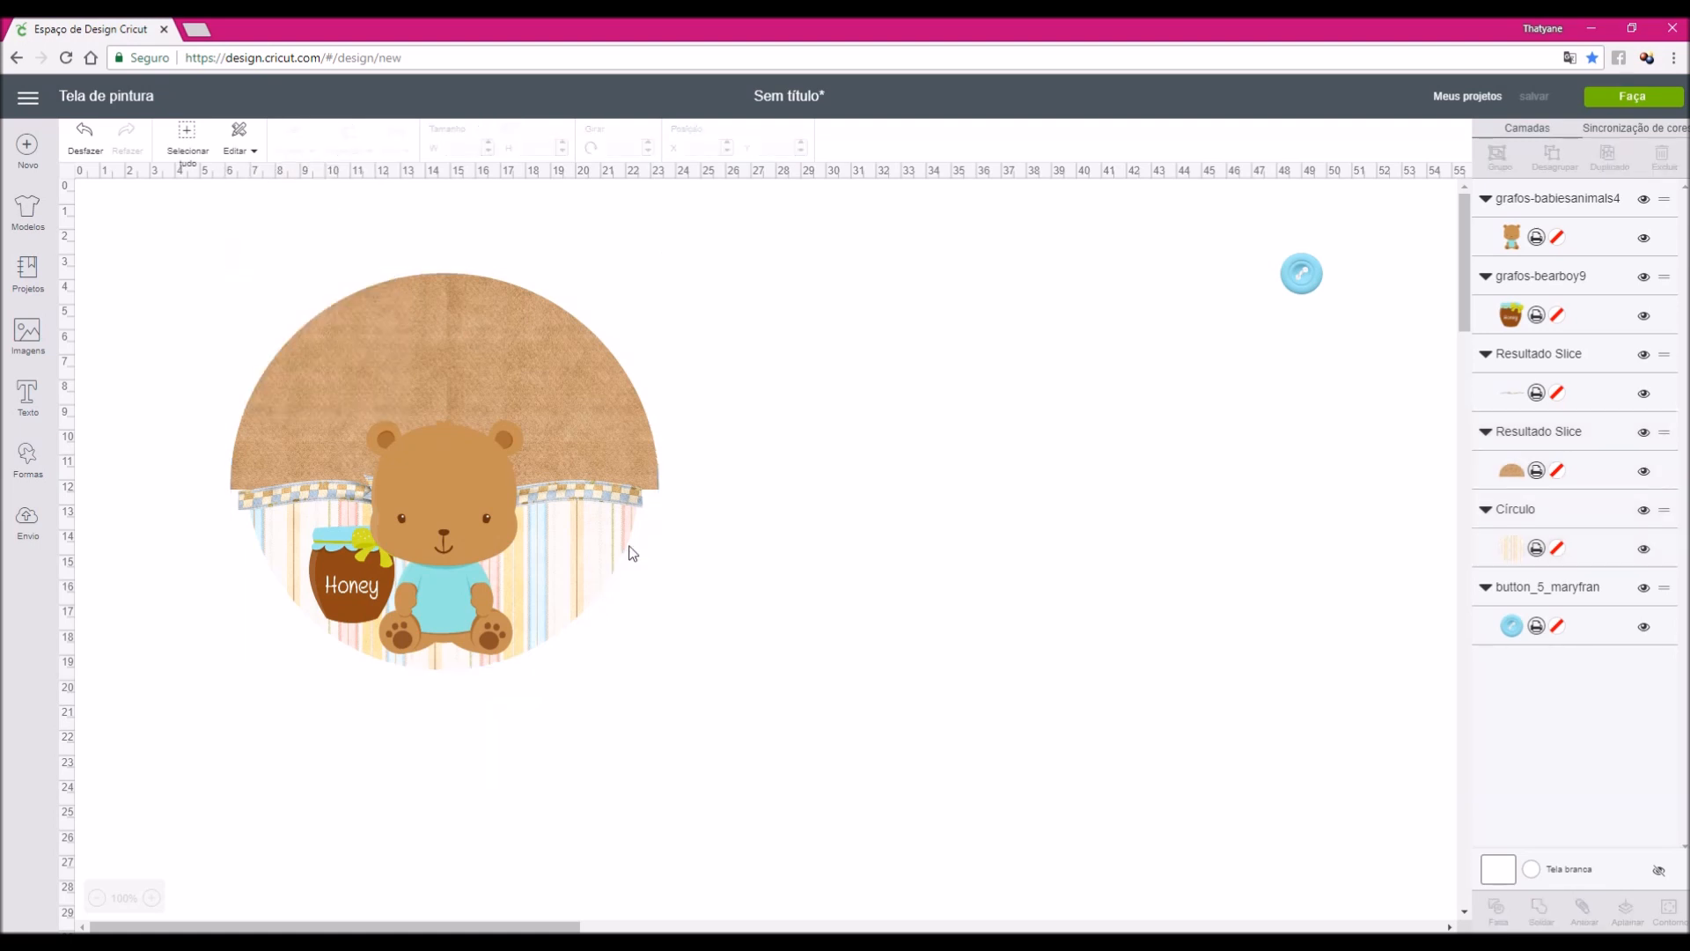
{"action": "left_click", "coordinate": [578, 579]}
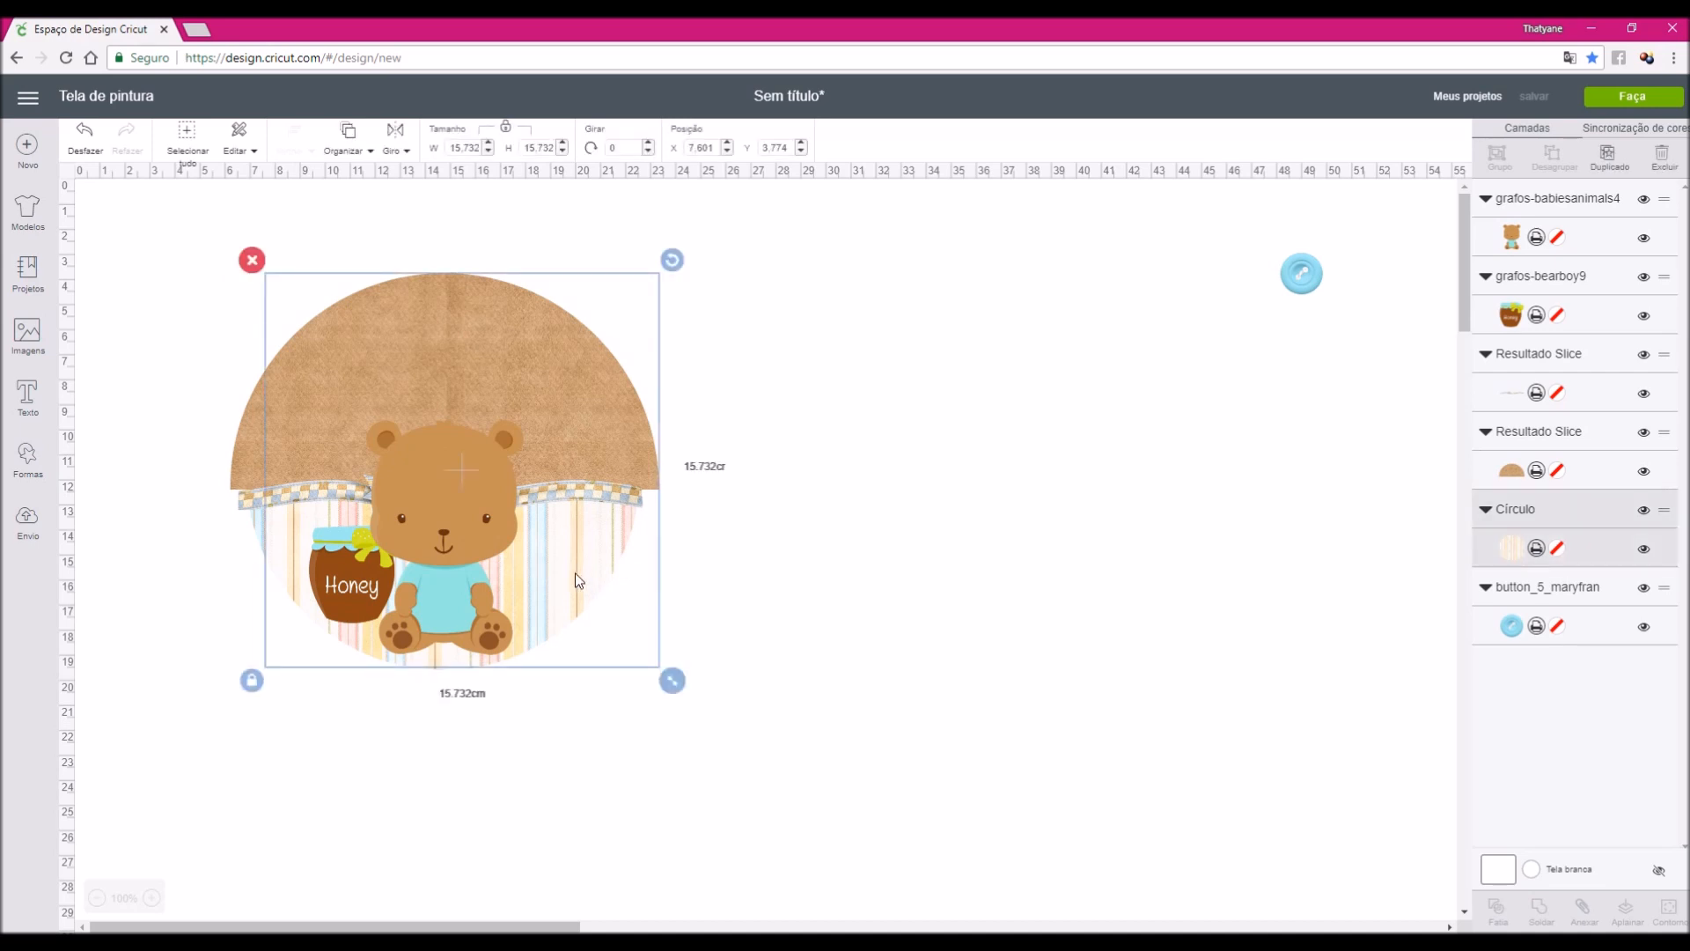
{"action": "left_click", "coordinate": [566, 578]}
{"action": "left_click_drag", "start_coordinate": [565, 577], "coordinate": [1031, 576]}
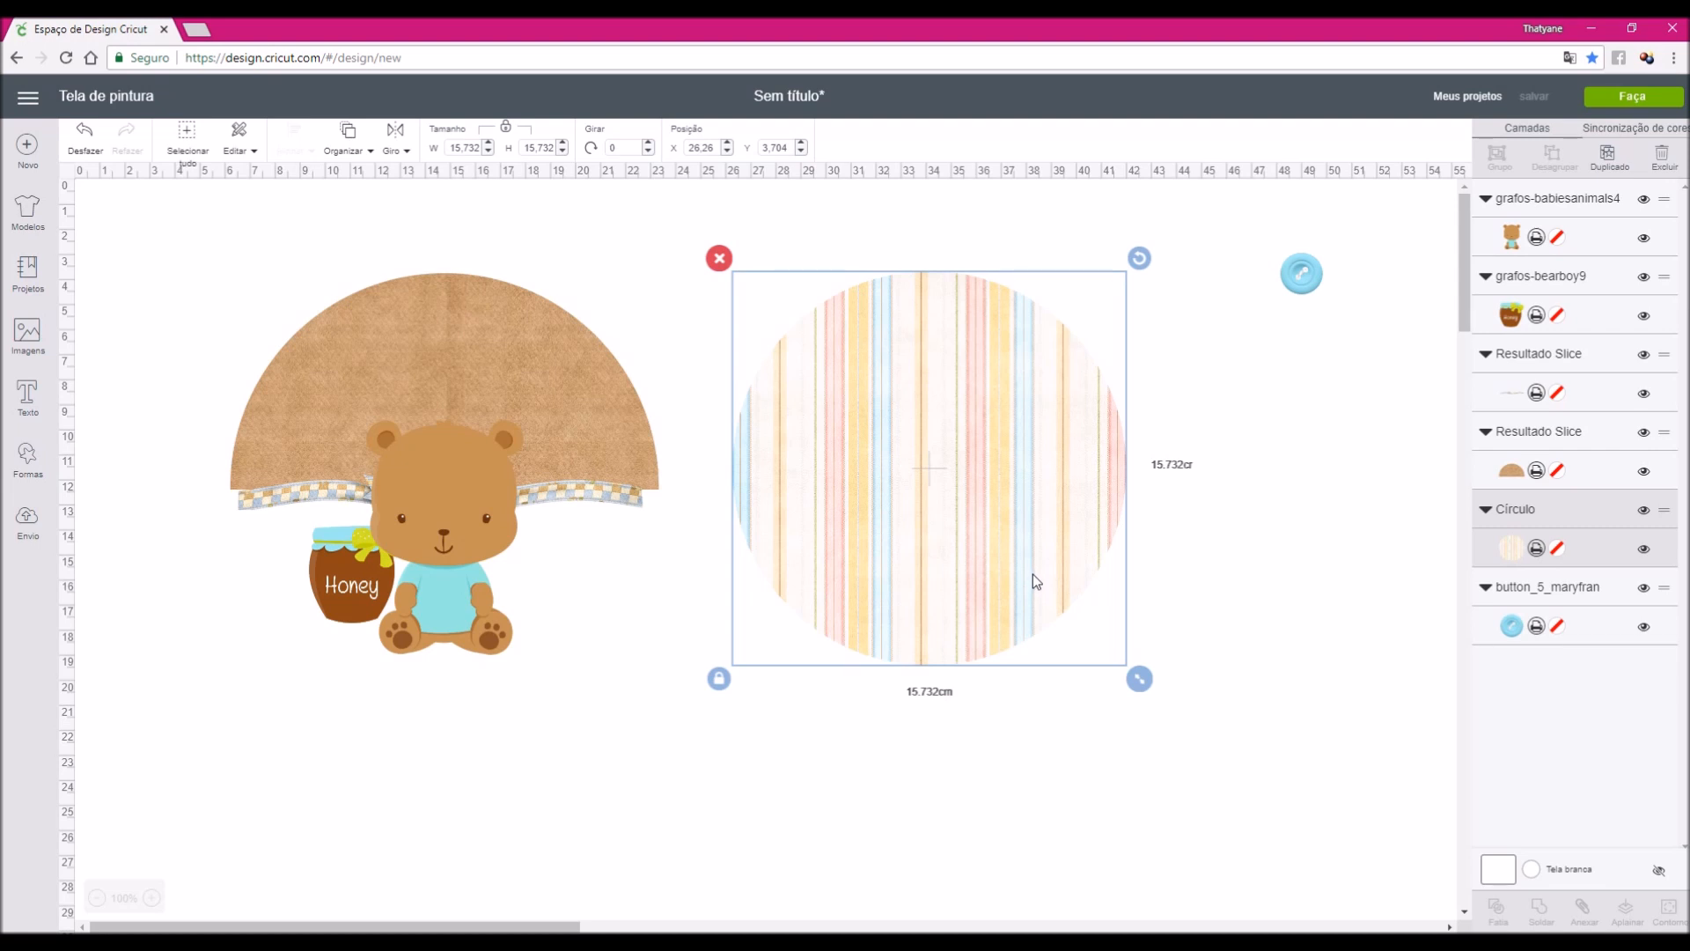
{"action": "left_click", "coordinate": [538, 405]}
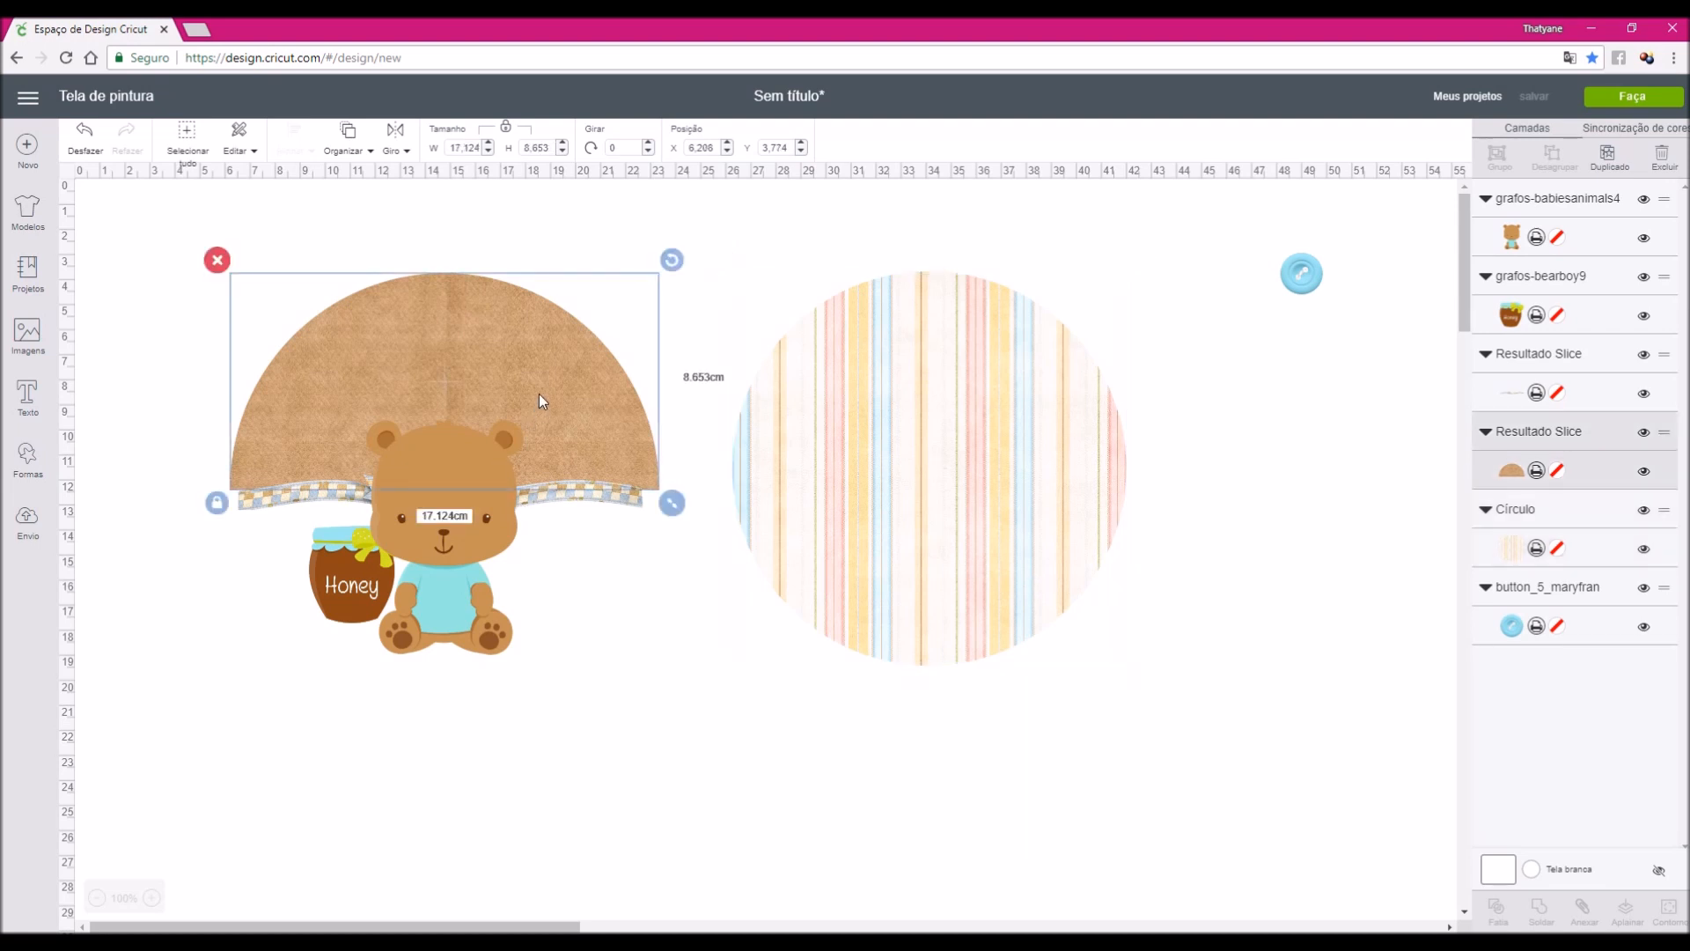
{"action": "left_click_drag", "start_coordinate": [539, 402], "coordinate": [737, 678]}
{"action": "left_click", "coordinate": [887, 588]}
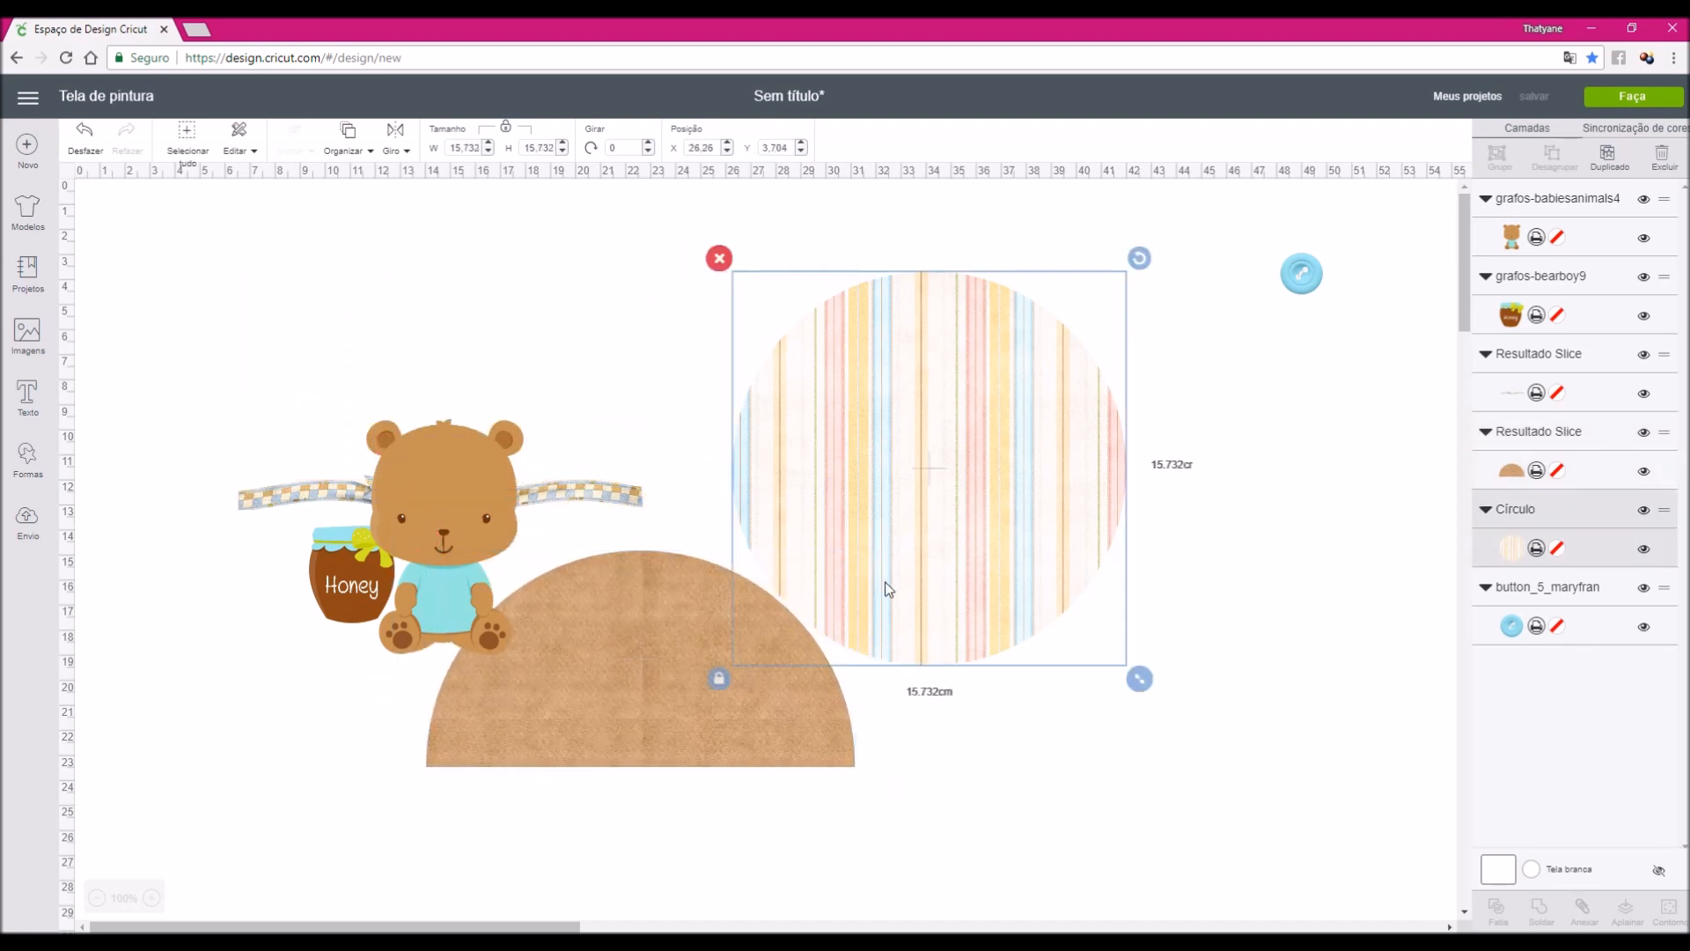
Set the burlap half-circle's width to 15.723 cm and place it over the striped circle's upper half at about X 26.3 cm, Y 3.5 cm
{"action": "left_click", "coordinate": [599, 721]}
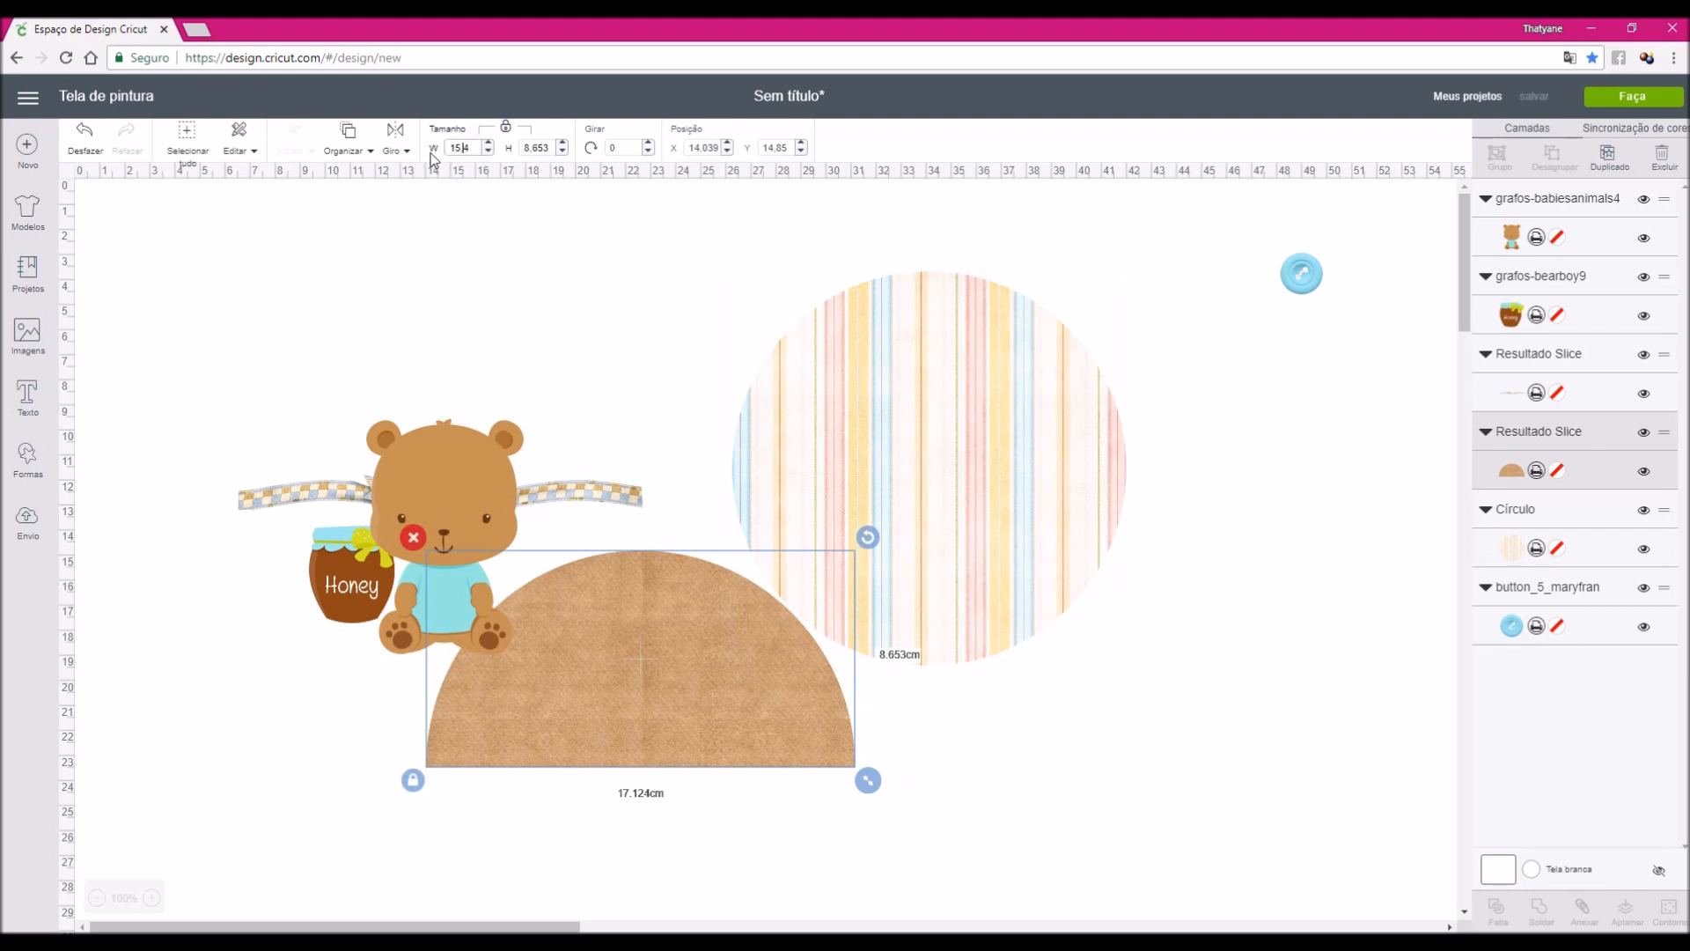
{"action": "key", "text": "Return"}
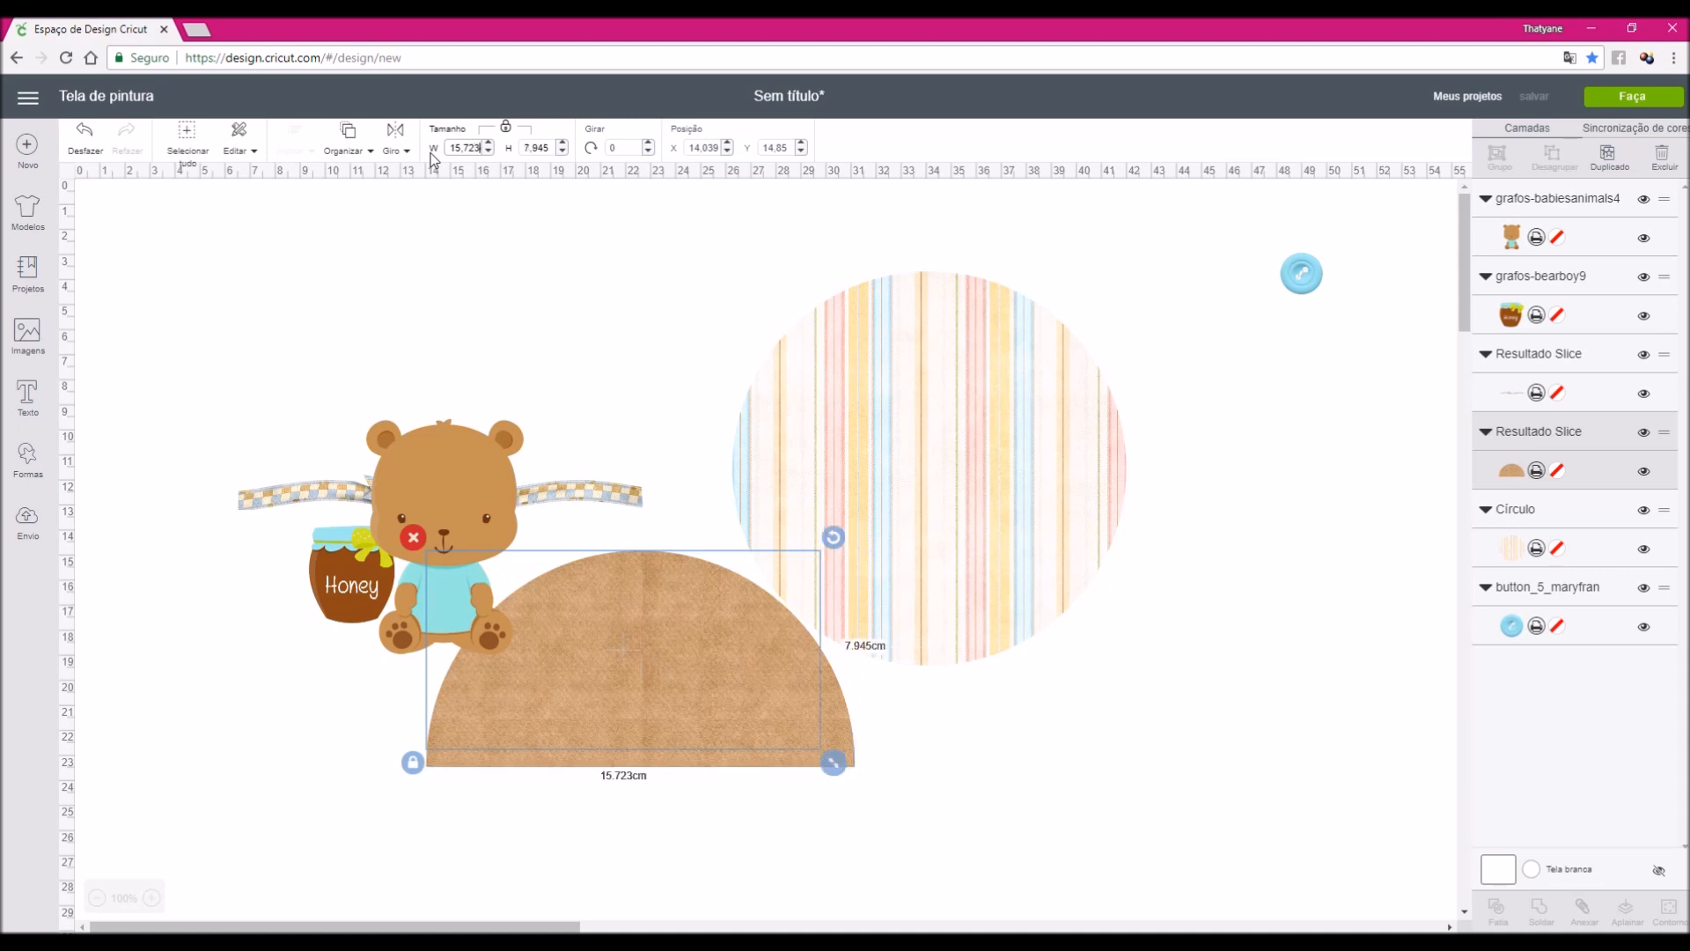
{"action": "left_click_drag", "start_coordinate": [688, 762], "coordinate": [939, 620]}
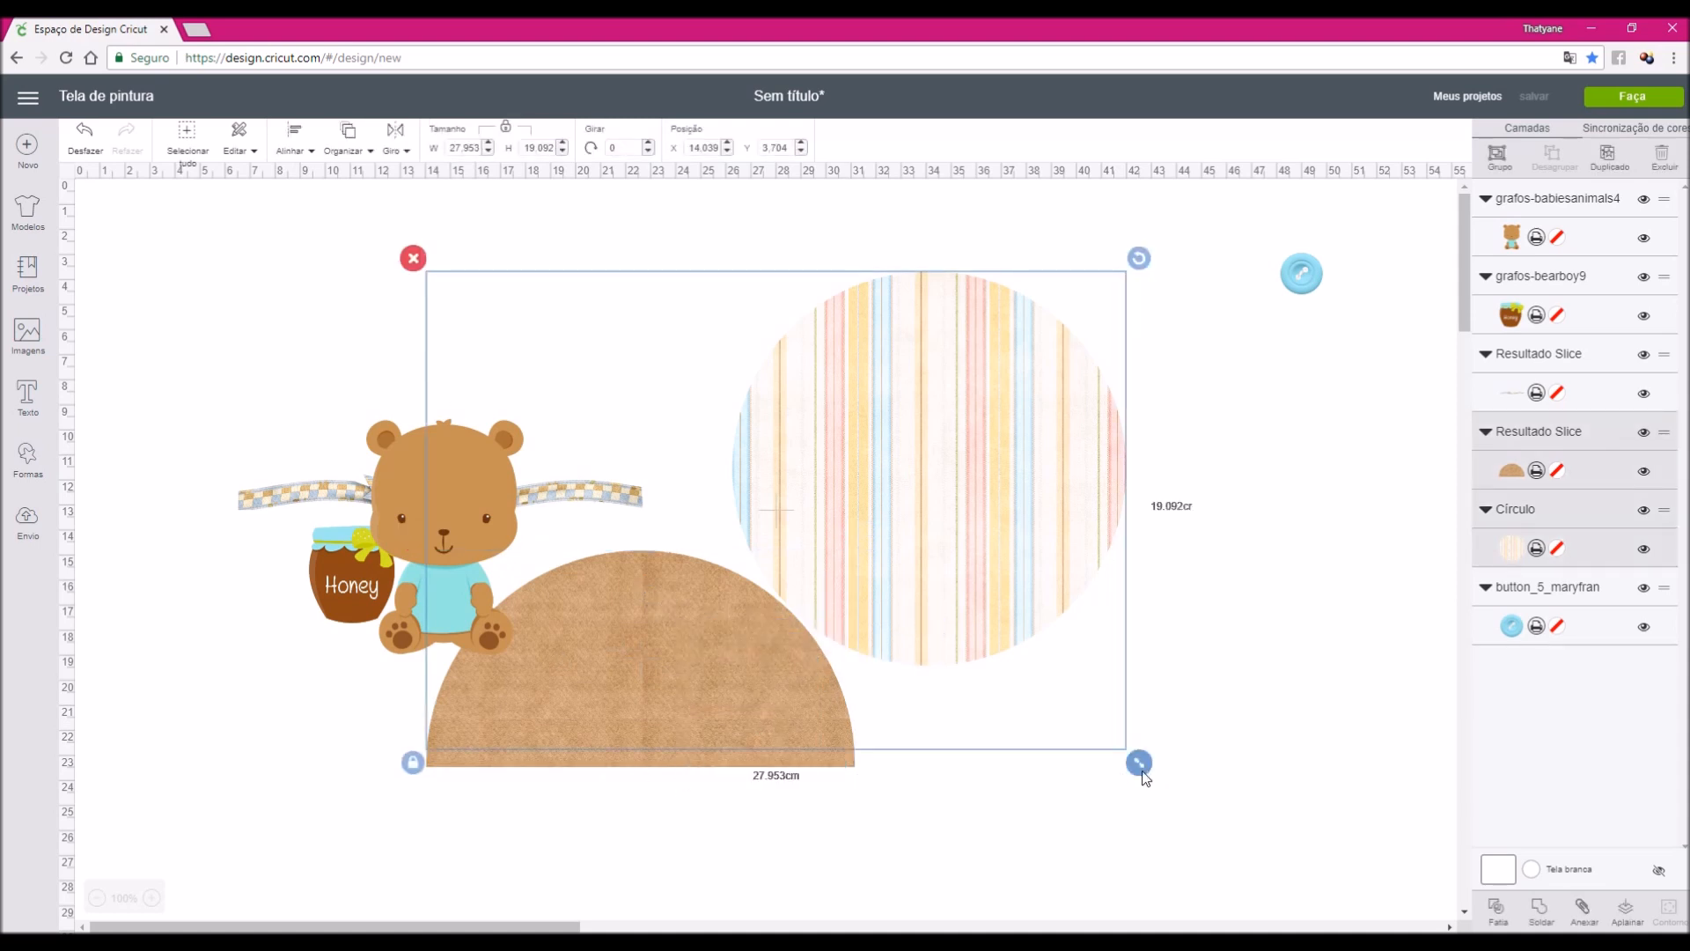
{"action": "left_click", "coordinate": [986, 795]}
{"action": "left_click_drag", "start_coordinate": [799, 749], "coordinate": [1114, 472]}
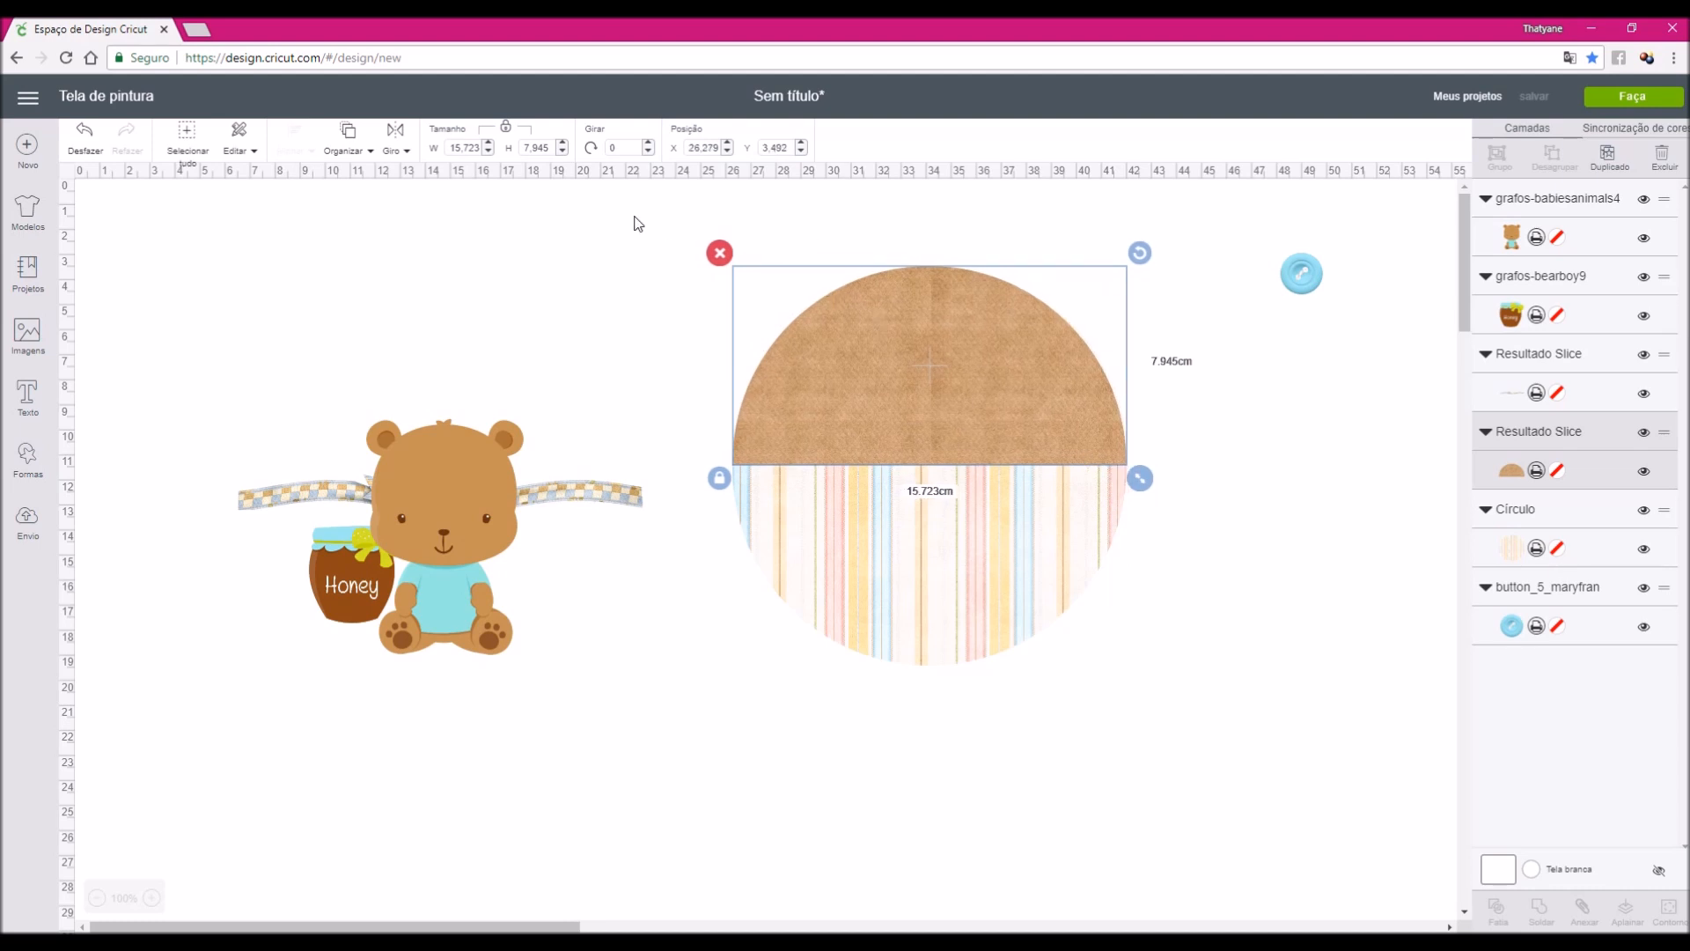
Align the top edges of the burlap half-circle and the striped circle
{"action": "left_click_drag", "start_coordinate": [653, 205], "coordinate": [1141, 691]}
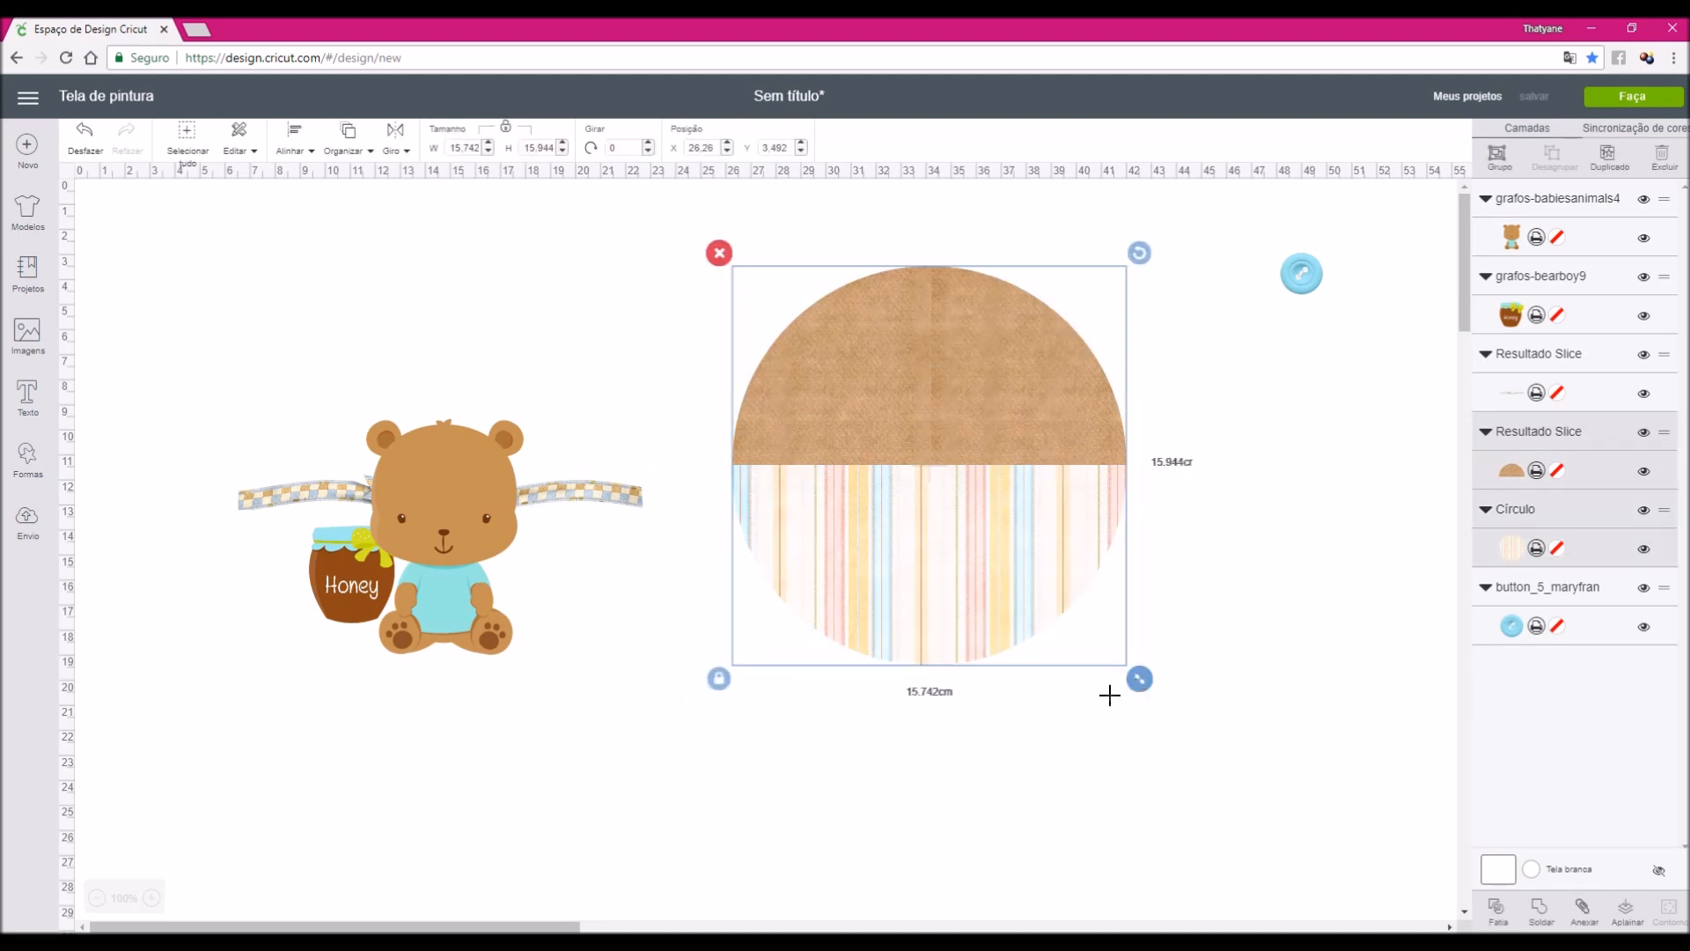
{"action": "left_click", "coordinate": [310, 154]}
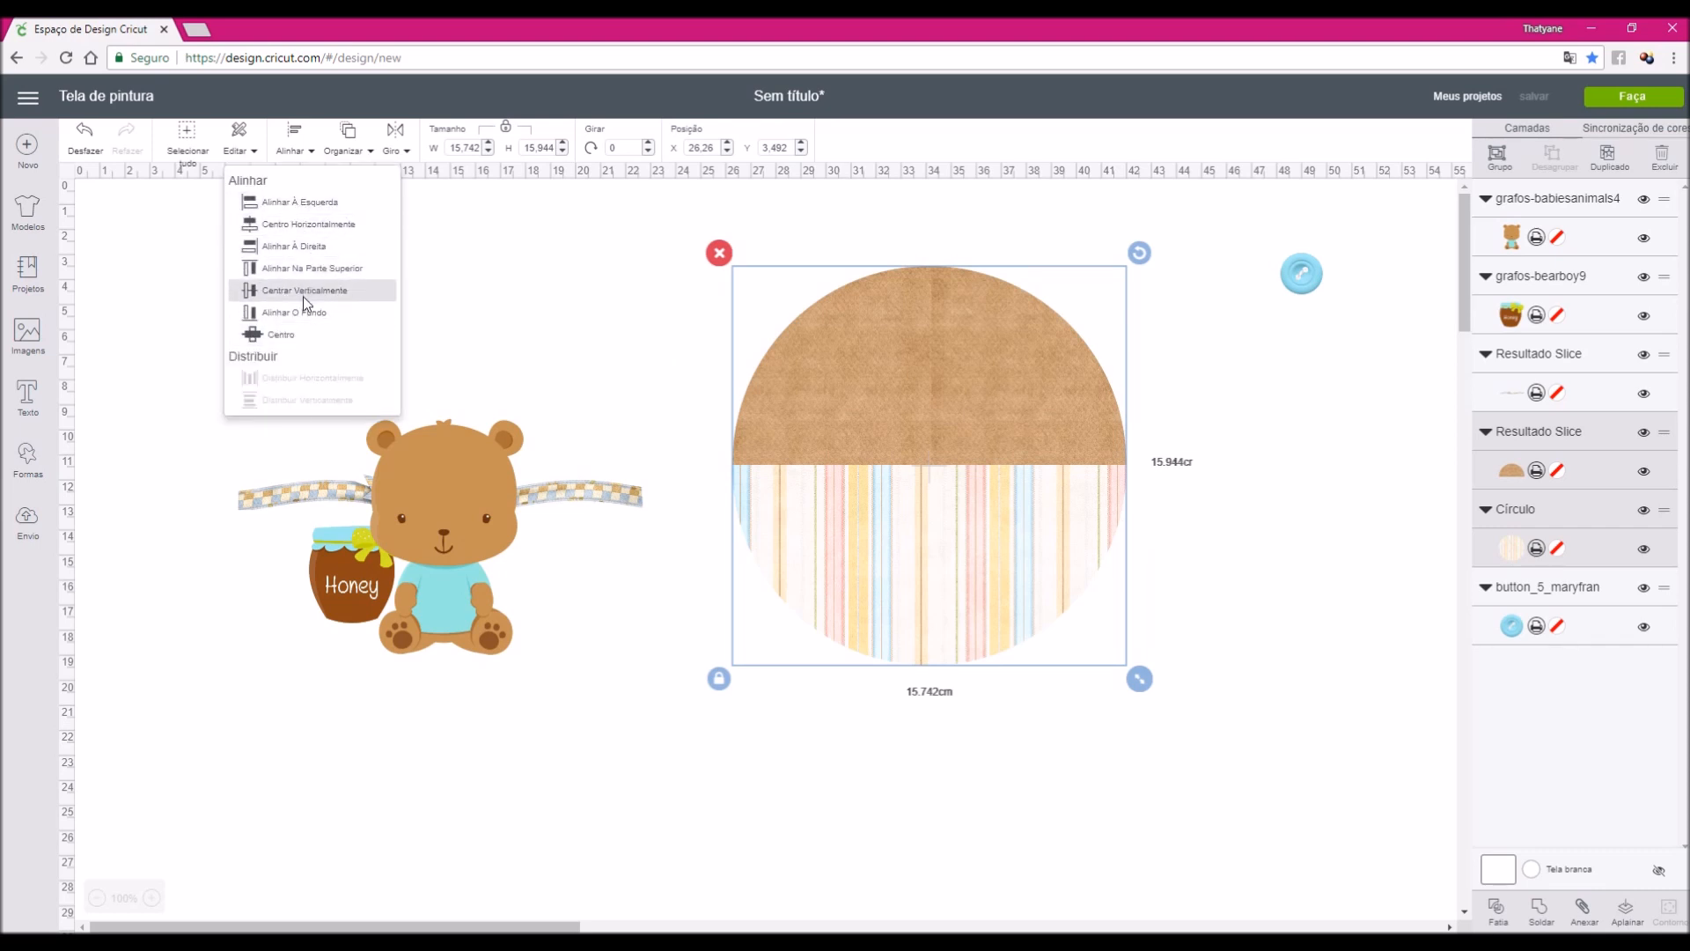
{"action": "left_click", "coordinate": [317, 273]}
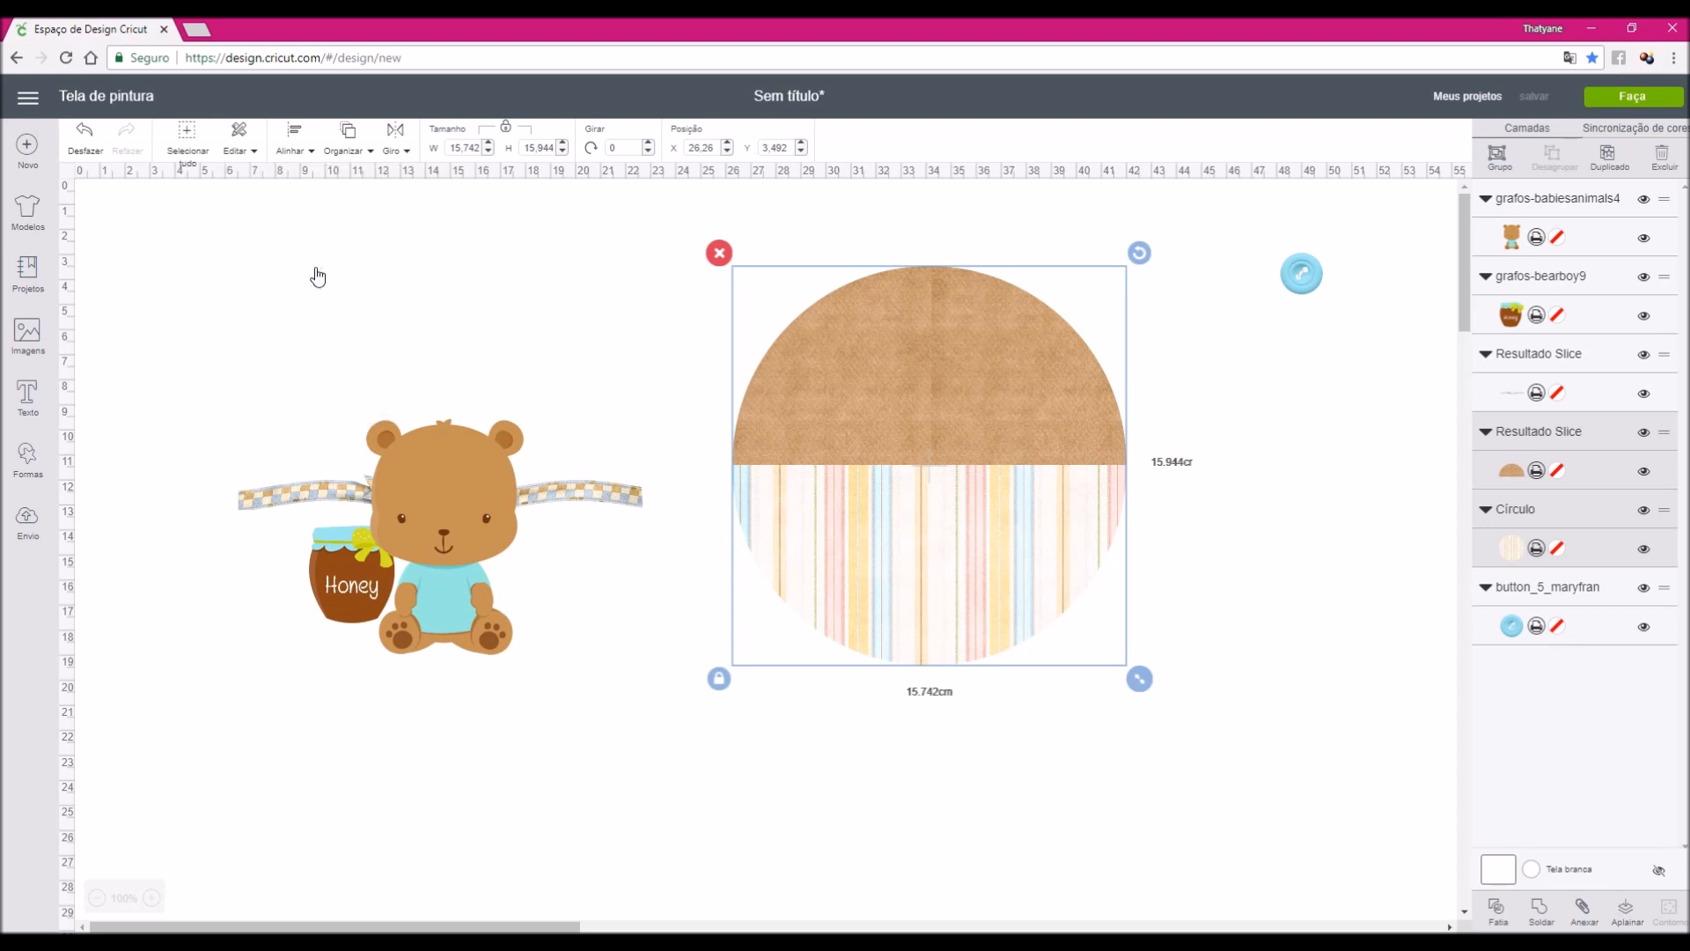
{"action": "left_click", "coordinate": [308, 151]}
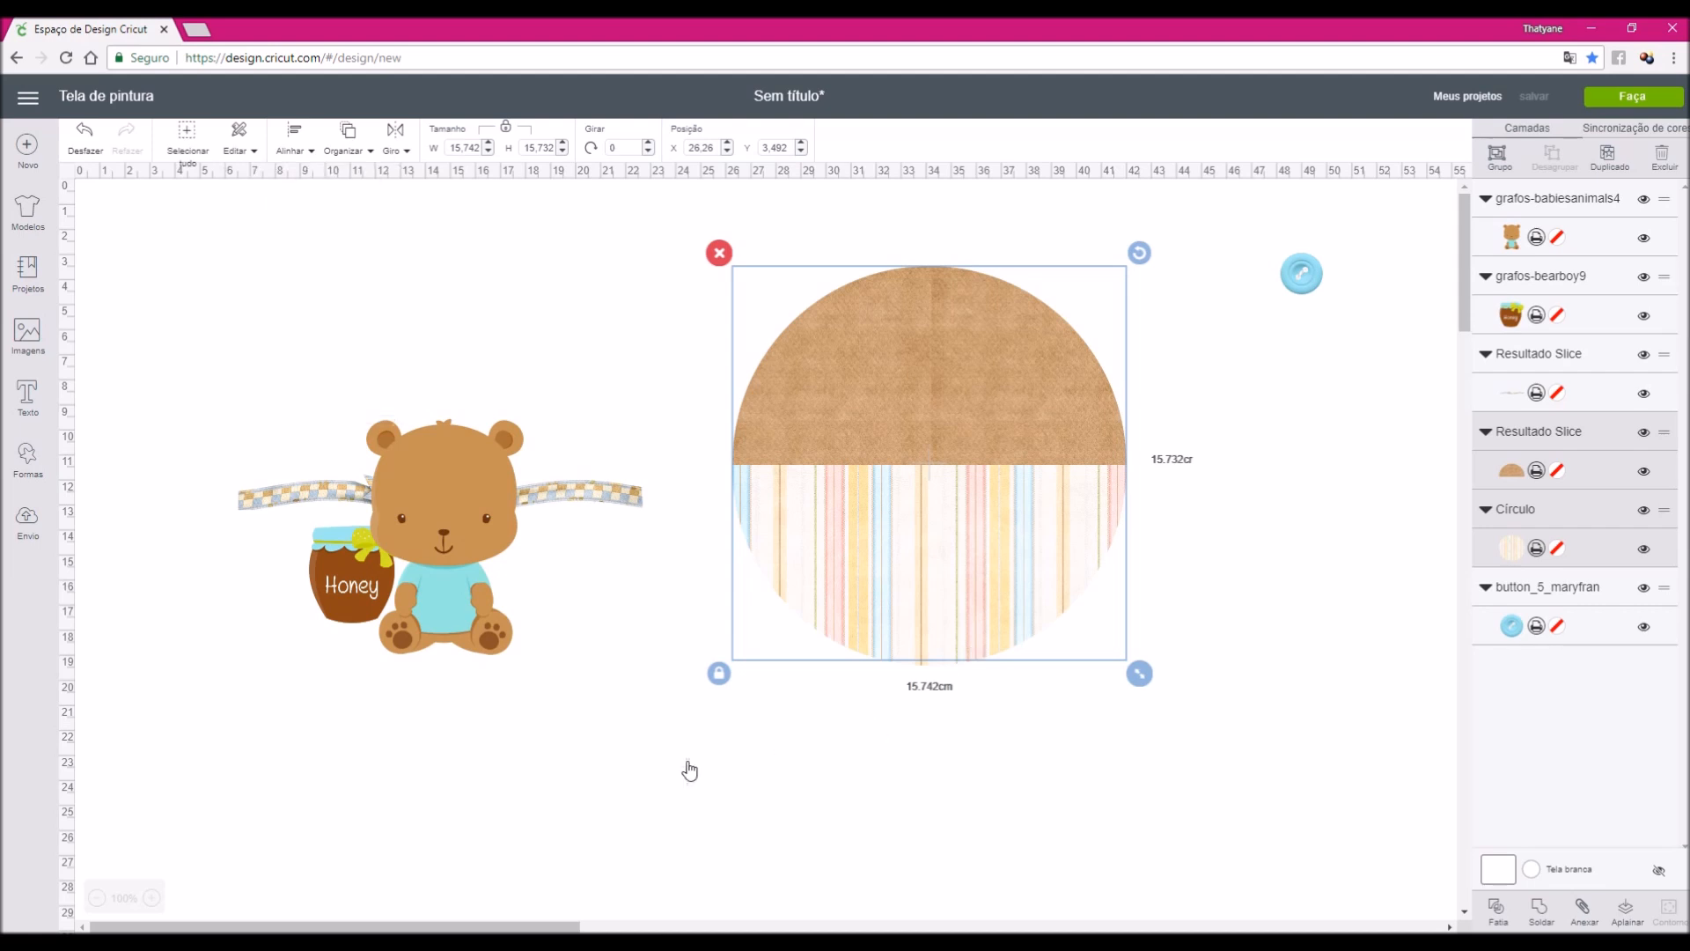
Move the checked ribbon onto the seam between burlap and stripes, and place the bear and honey jar over the circle's lower half
{"action": "left_click_drag", "start_coordinate": [619, 515], "coordinate": [1154, 495]}
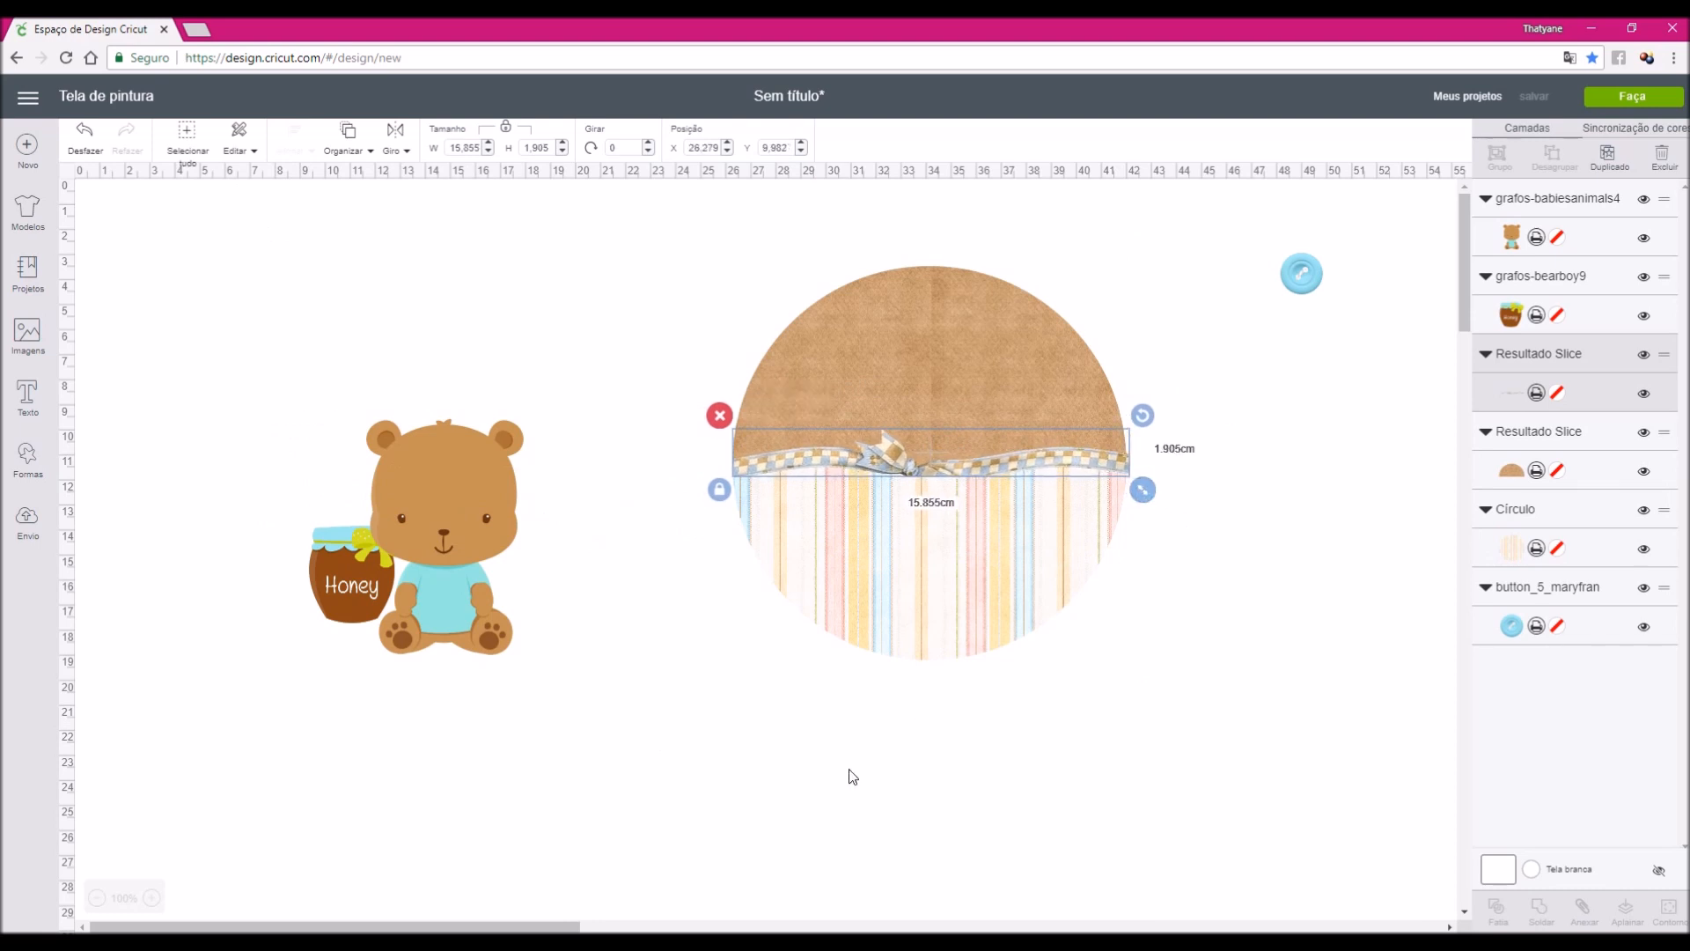
{"action": "left_click", "coordinate": [827, 814]}
{"action": "left_click", "coordinate": [941, 467]}
{"action": "left_click_drag", "start_coordinate": [941, 466], "coordinate": [938, 467]}
{"action": "left_click_drag", "start_coordinate": [440, 634], "coordinate": [925, 602]}
{"action": "left_click_drag", "start_coordinate": [346, 601], "coordinate": [846, 616]}
Bring the blue button to the front, shrink it to 0.953 cm wide and place it beside the tag at about X 43.3 cm, Y 17.7 cm
{"action": "left_click_drag", "start_coordinate": [1300, 280], "coordinate": [1266, 515]}
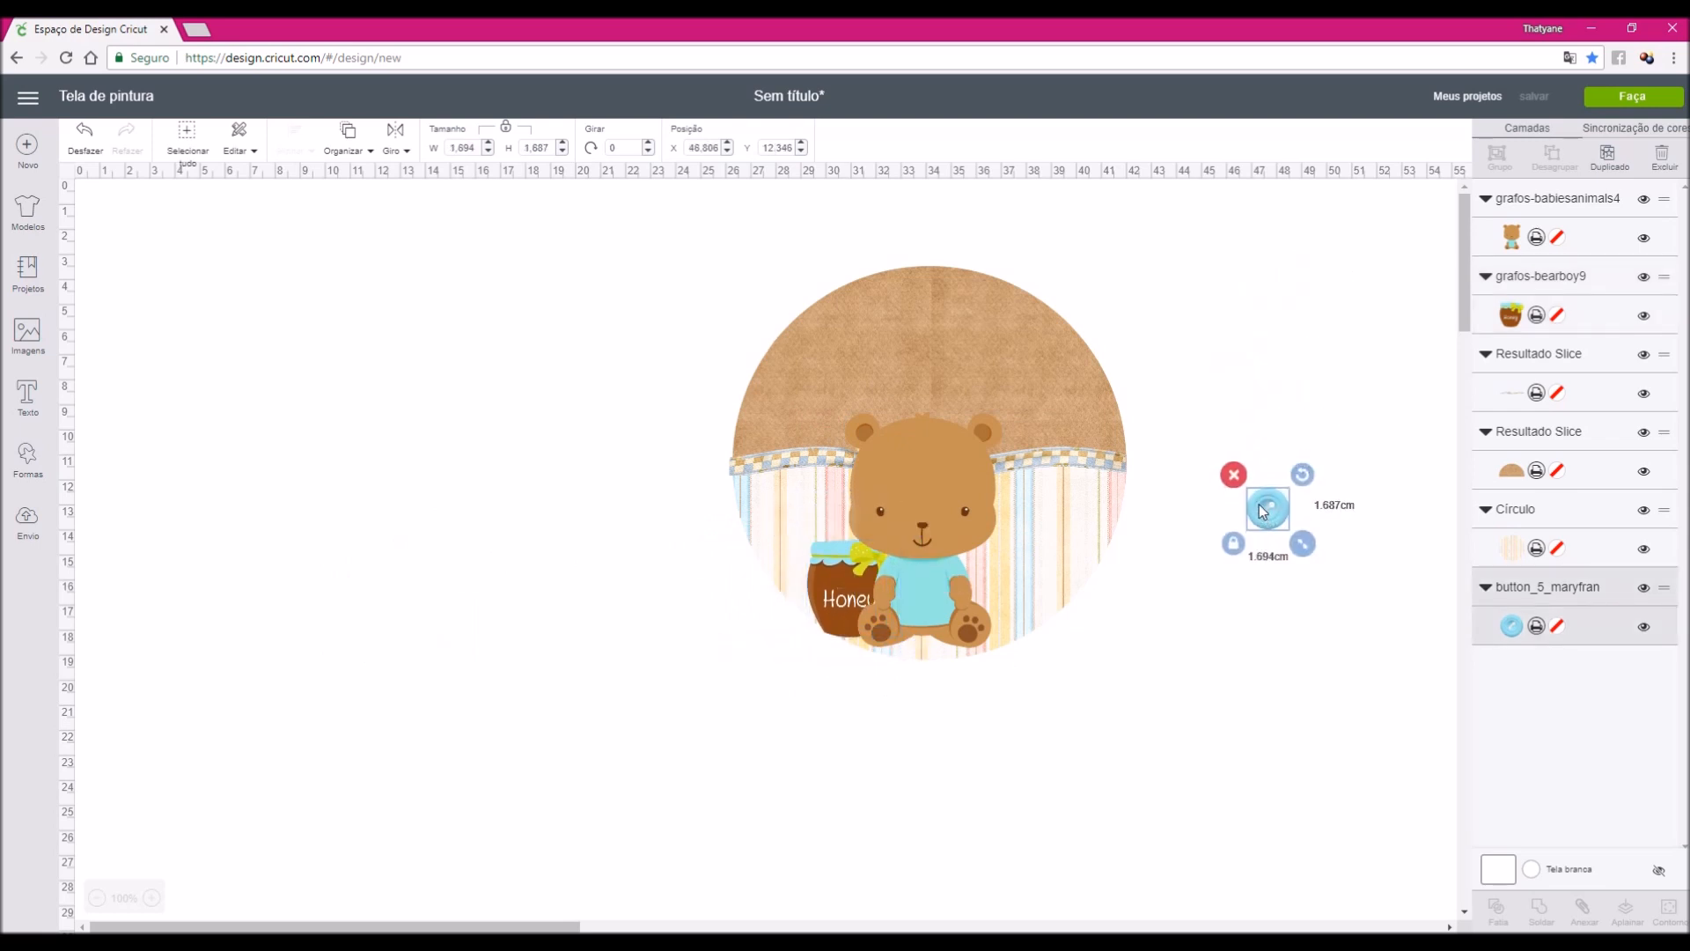
{"action": "key", "text": "ctrl+d"}
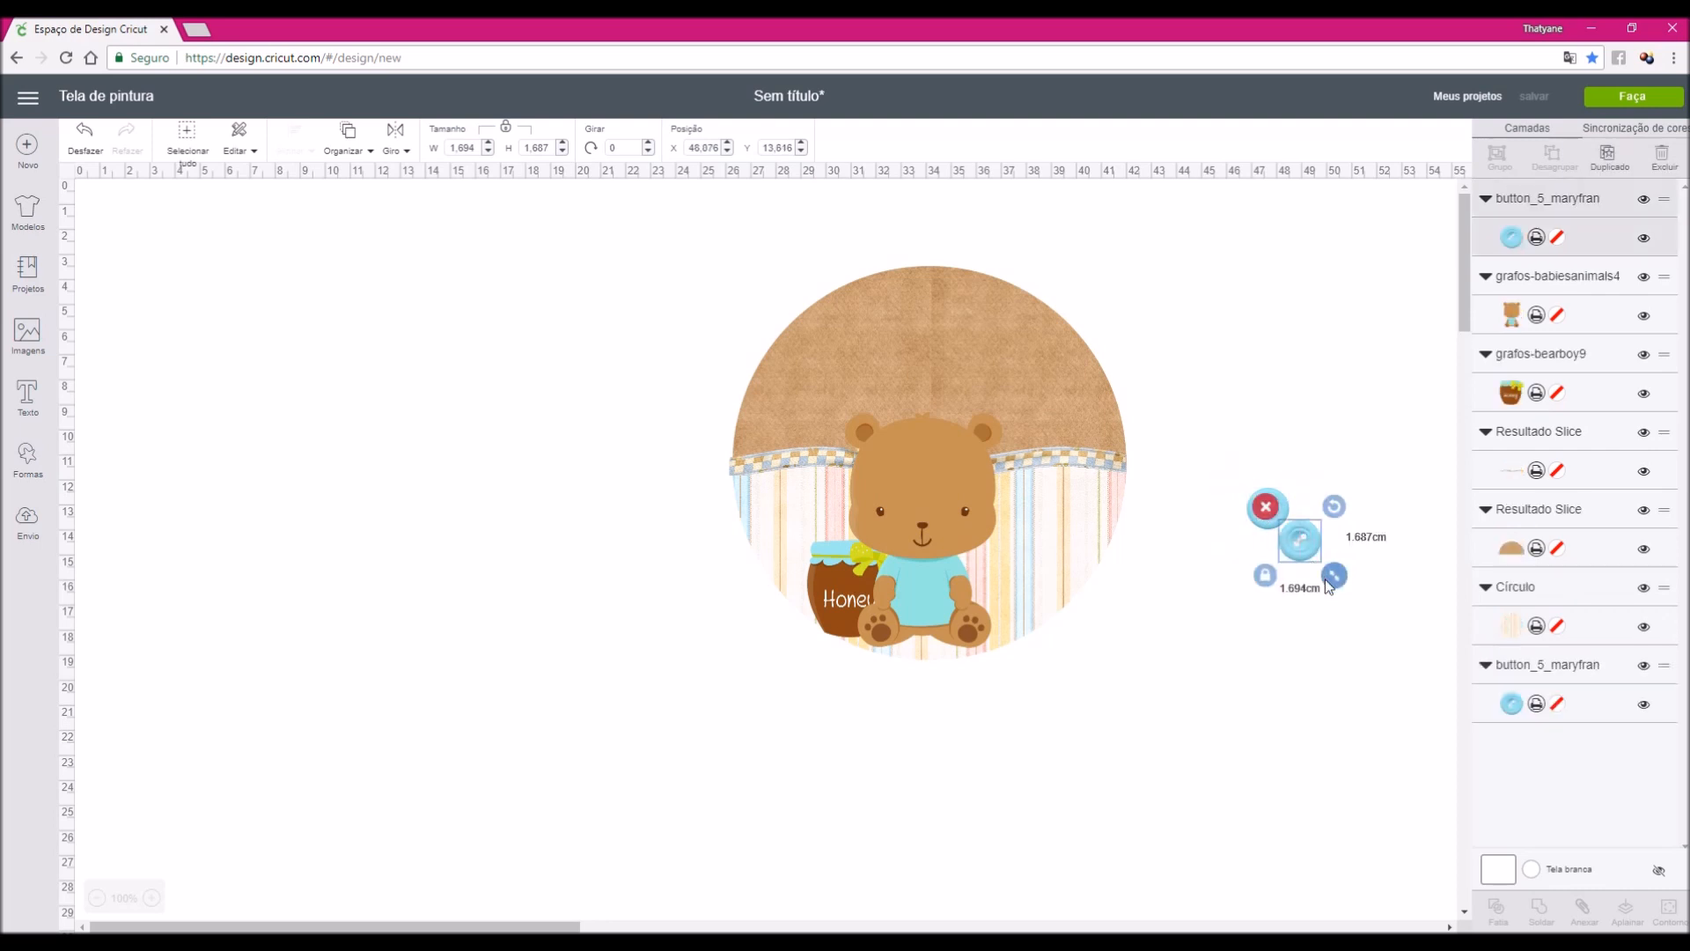
{"action": "left_click", "coordinate": [1266, 507]}
{"action": "left_click_drag", "start_coordinate": [1278, 525], "coordinate": [1241, 574]}
{"action": "right_click", "coordinate": [1241, 576]}
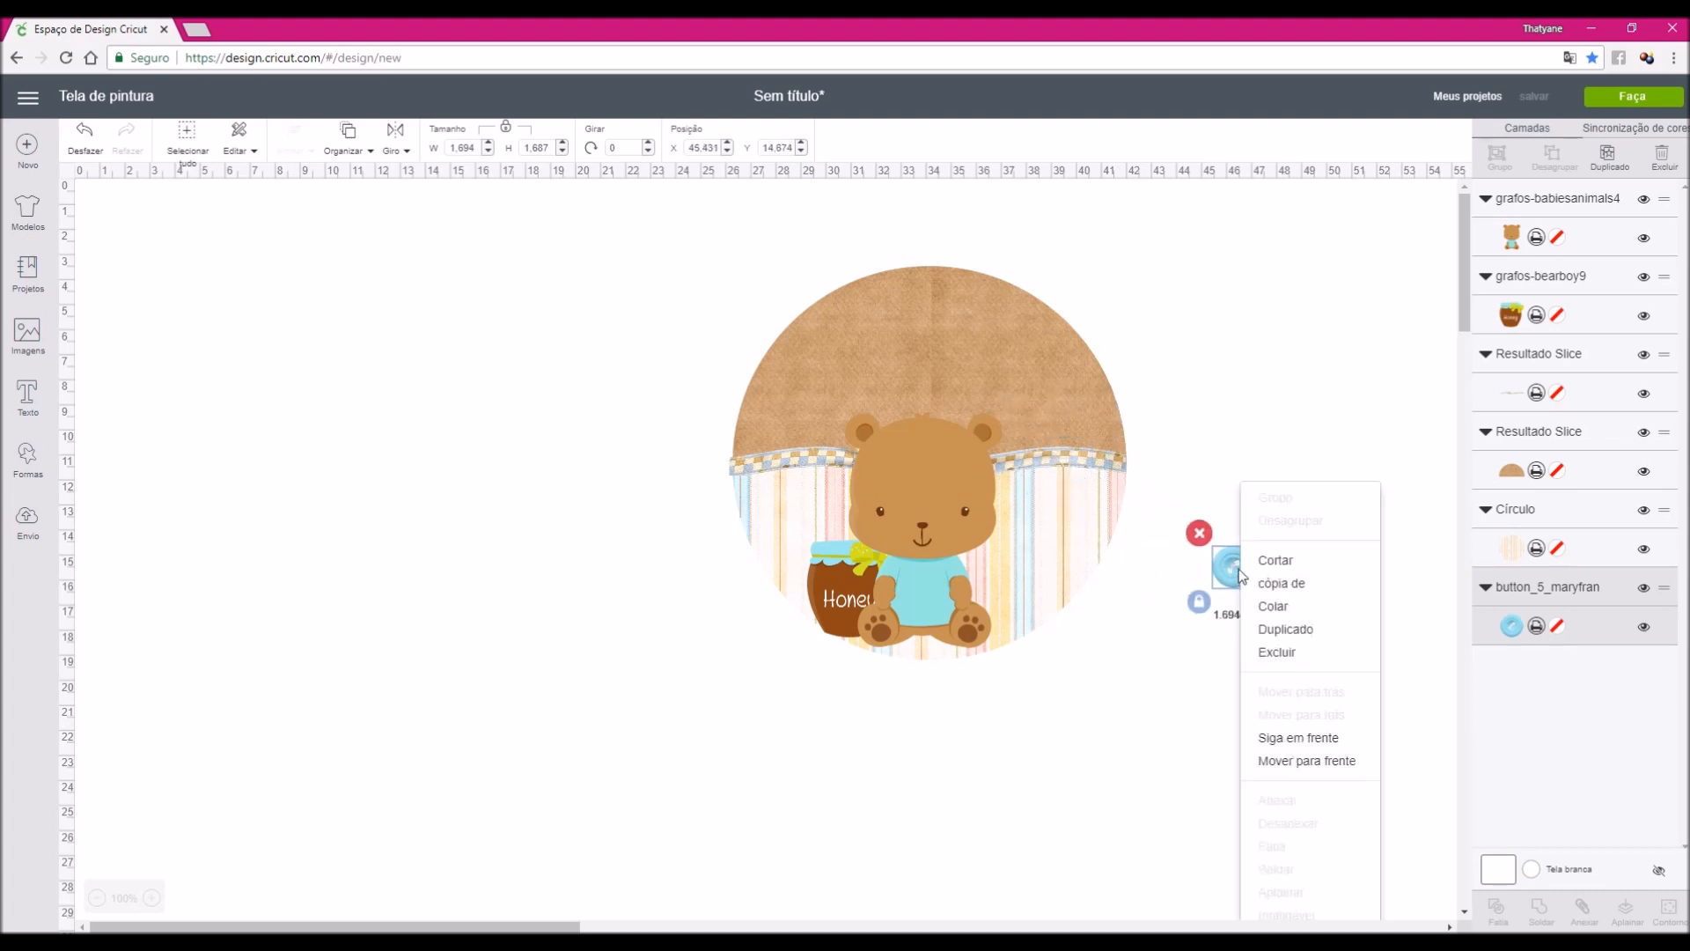
{"action": "left_click", "coordinate": [1265, 761]}
{"action": "left_click_drag", "start_coordinate": [1268, 602], "coordinate": [1173, 634]}
Copy the small blue button, rotate the copy about 33° and place it directly beside the original
{"action": "key", "text": "ctrl+c"}
{"action": "key", "text": "ctrl+v"}
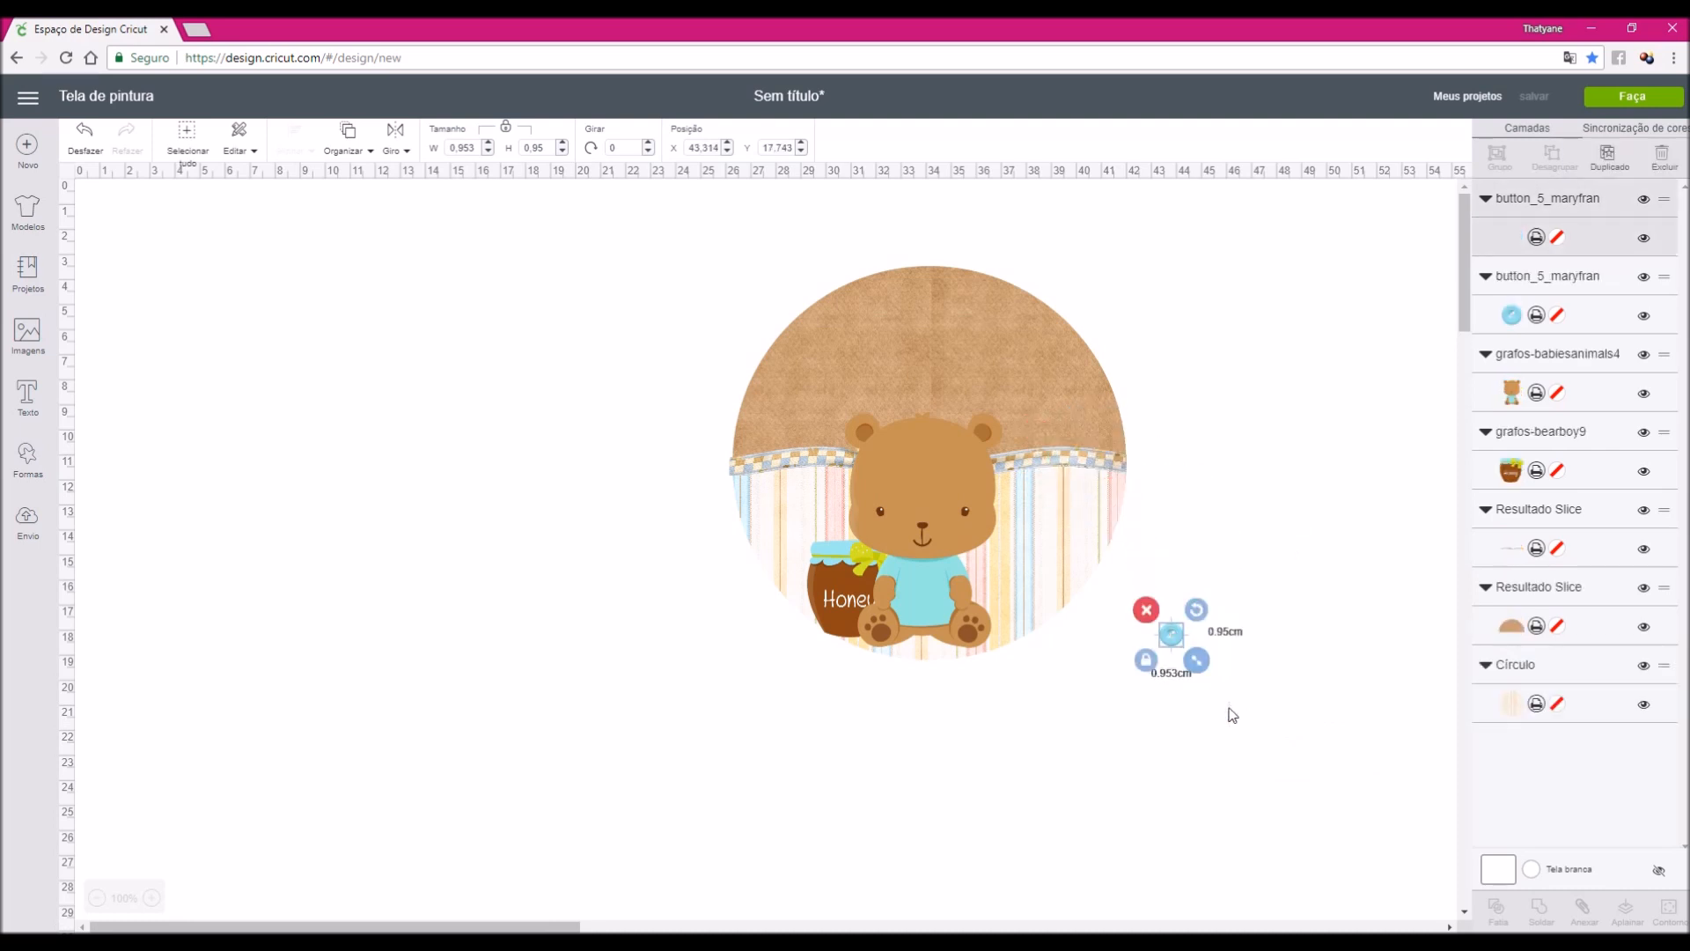
{"action": "left_click", "coordinate": [1218, 716]}
{"action": "left_click_drag", "start_coordinate": [1210, 660], "coordinate": [1237, 630]}
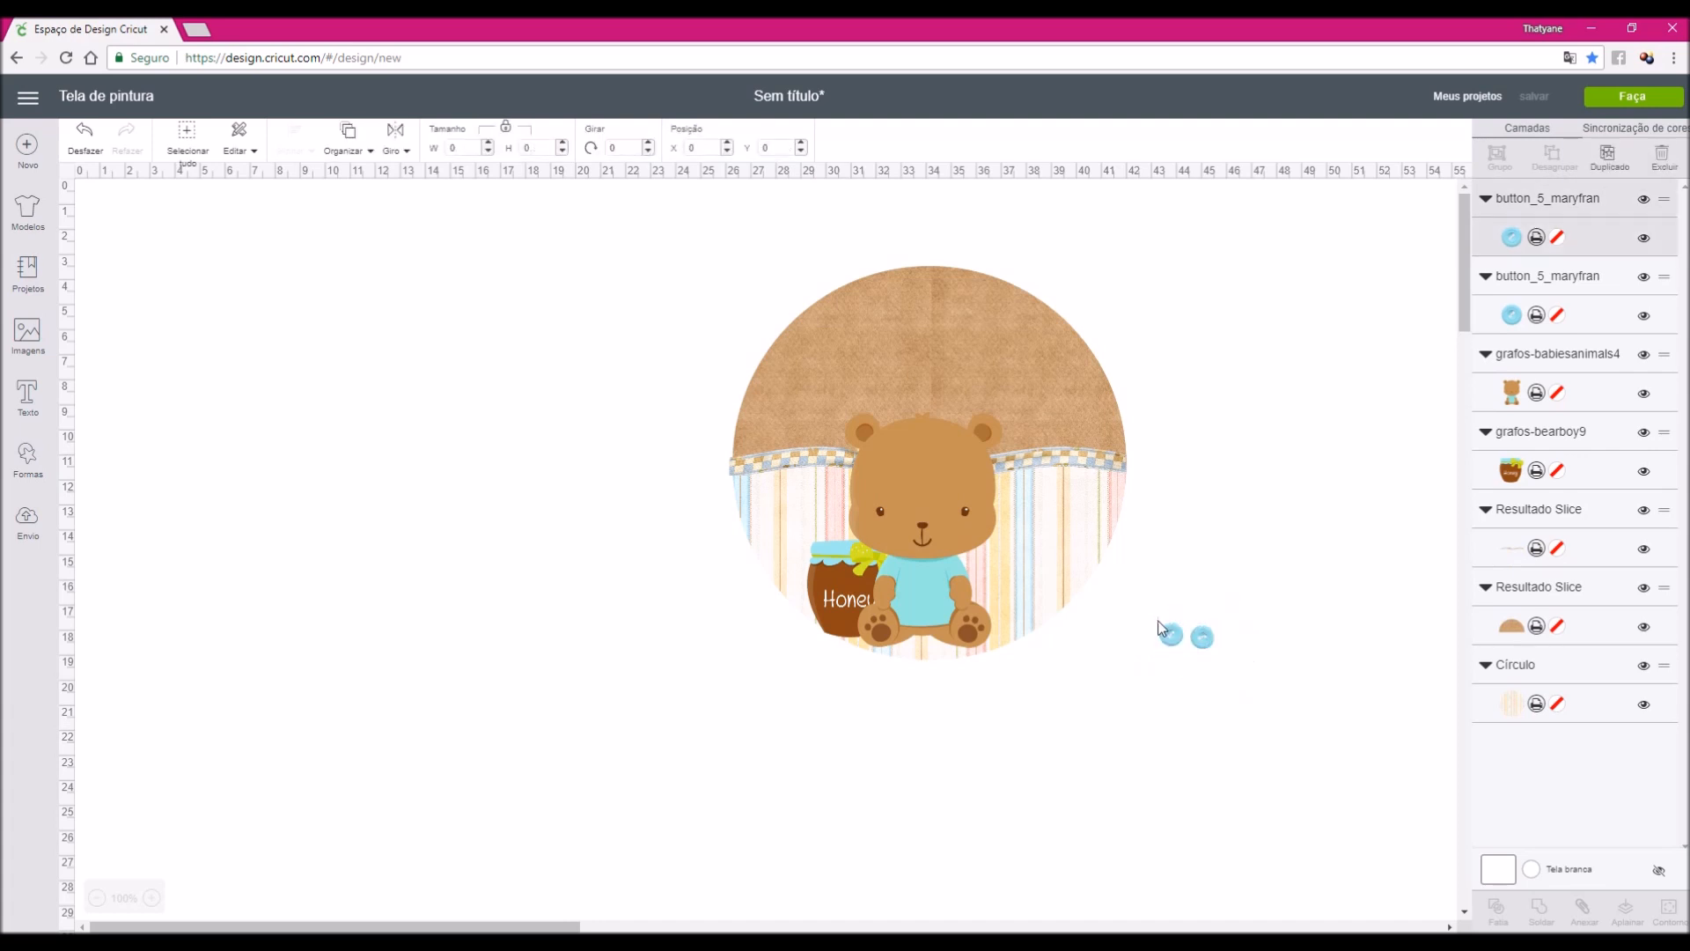
{"action": "left_click_drag", "start_coordinate": [1205, 643], "coordinate": [1203, 635]}
{"action": "left_click", "coordinate": [1203, 635]}
{"action": "left_click", "coordinate": [1170, 730]}
Copy the rotated button and place the new copy at the end of the row to make three buttons
{"action": "left_click", "coordinate": [1203, 637]}
{"action": "key", "text": "ctrl+c"}
{"action": "key", "text": "ctrl+v"}
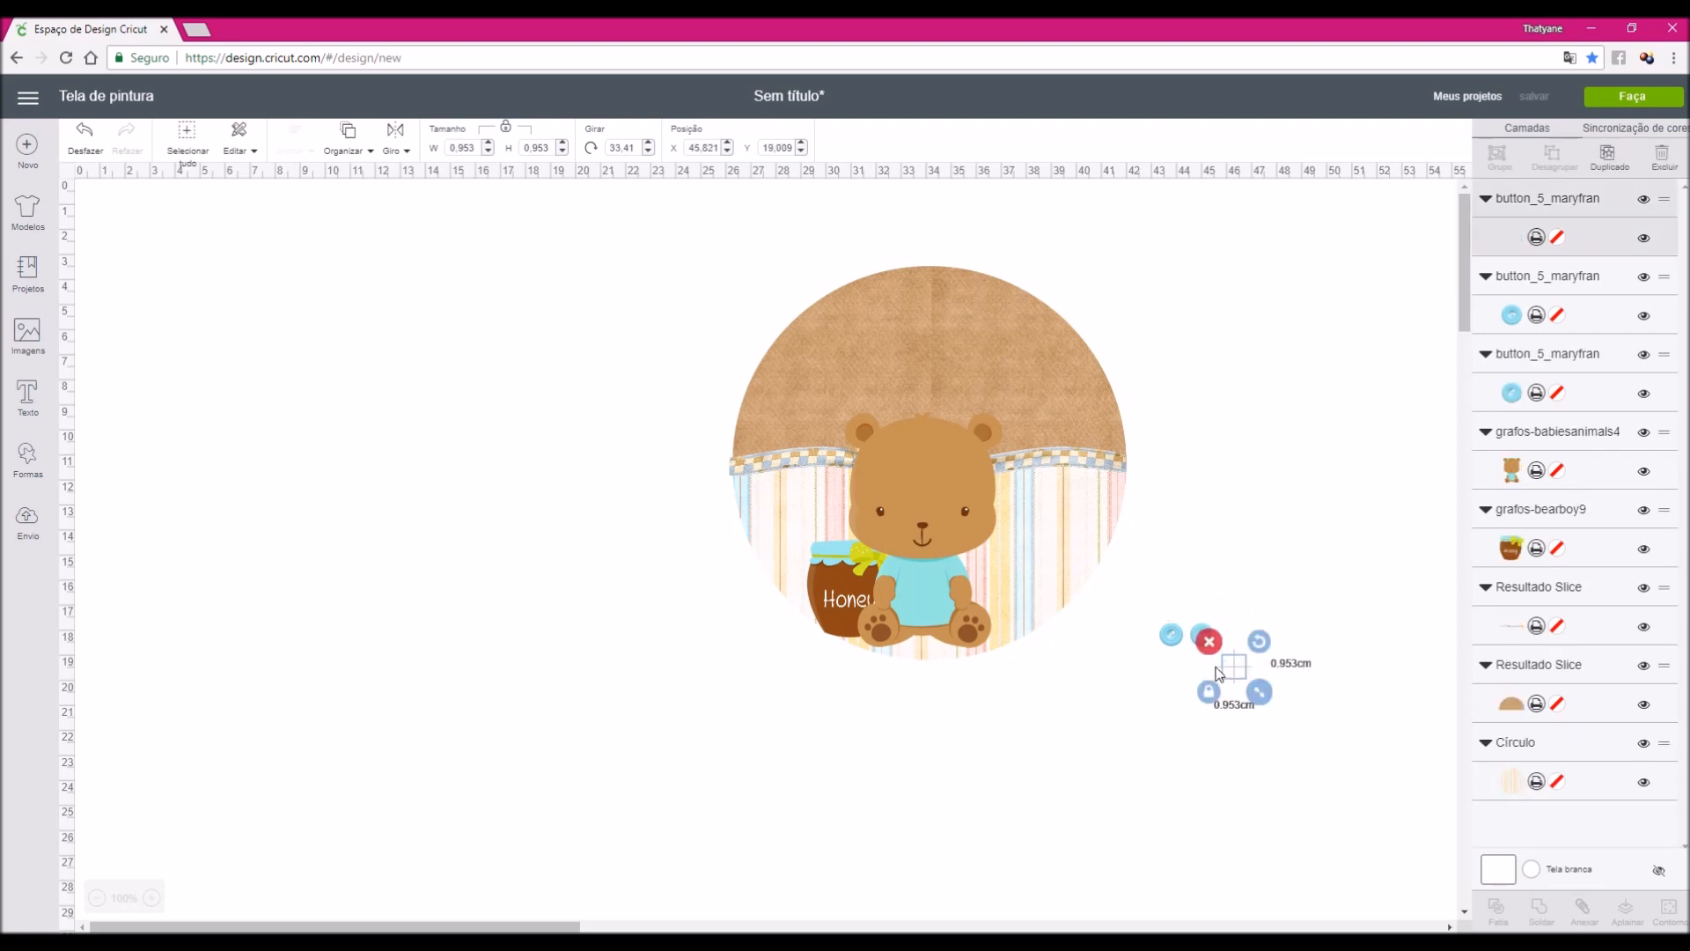
{"action": "left_click_drag", "start_coordinate": [1238, 677], "coordinate": [1236, 645]}
Align the three buttons along their bottom edges and place them on the ribbon beside the bear at about X 38.1 cm, Y 10.8 cm
{"action": "left_click_drag", "start_coordinate": [1144, 601], "coordinate": [1279, 676]}
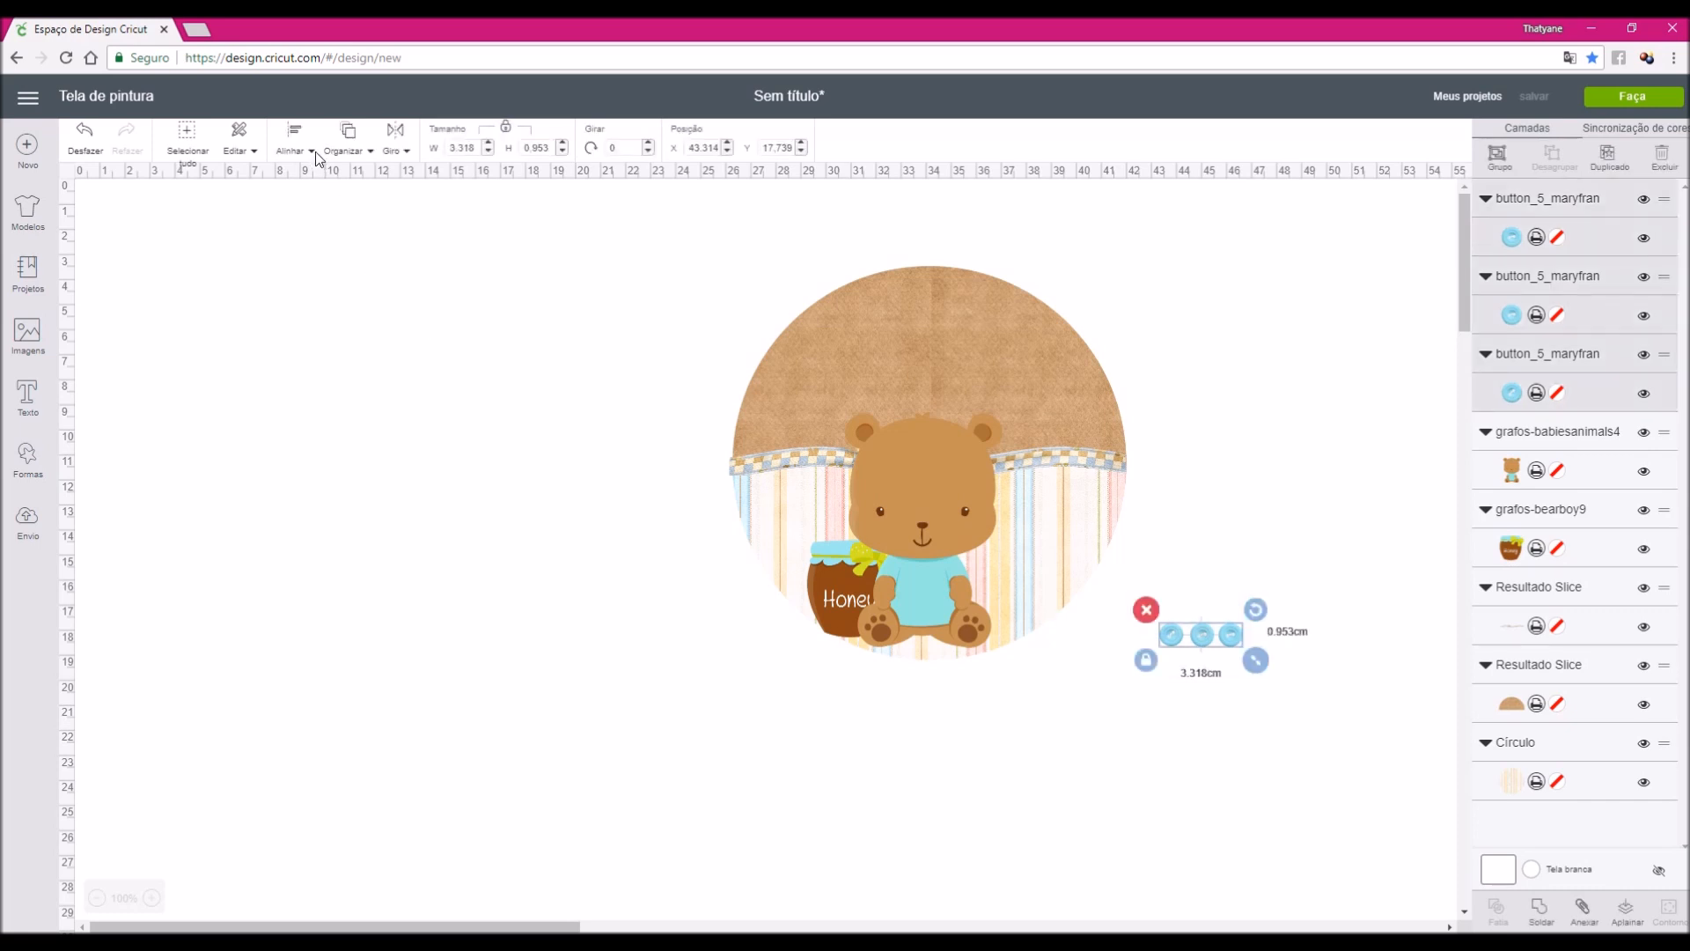
{"action": "left_click", "coordinate": [309, 152]}
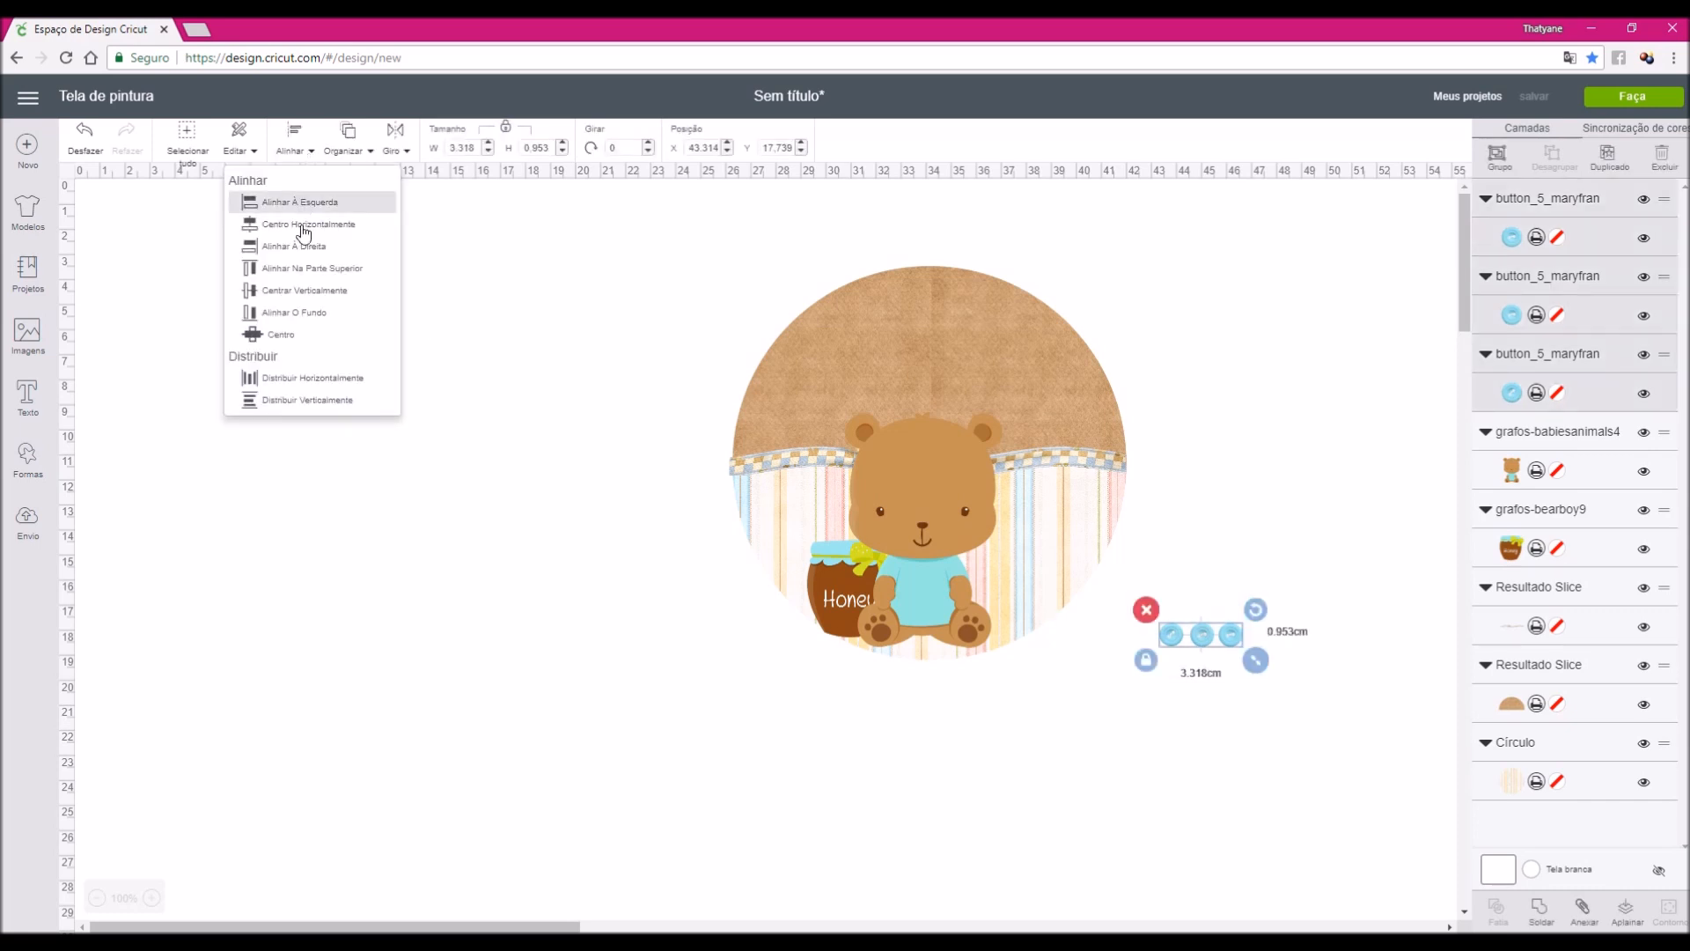
{"action": "left_click", "coordinate": [290, 321]}
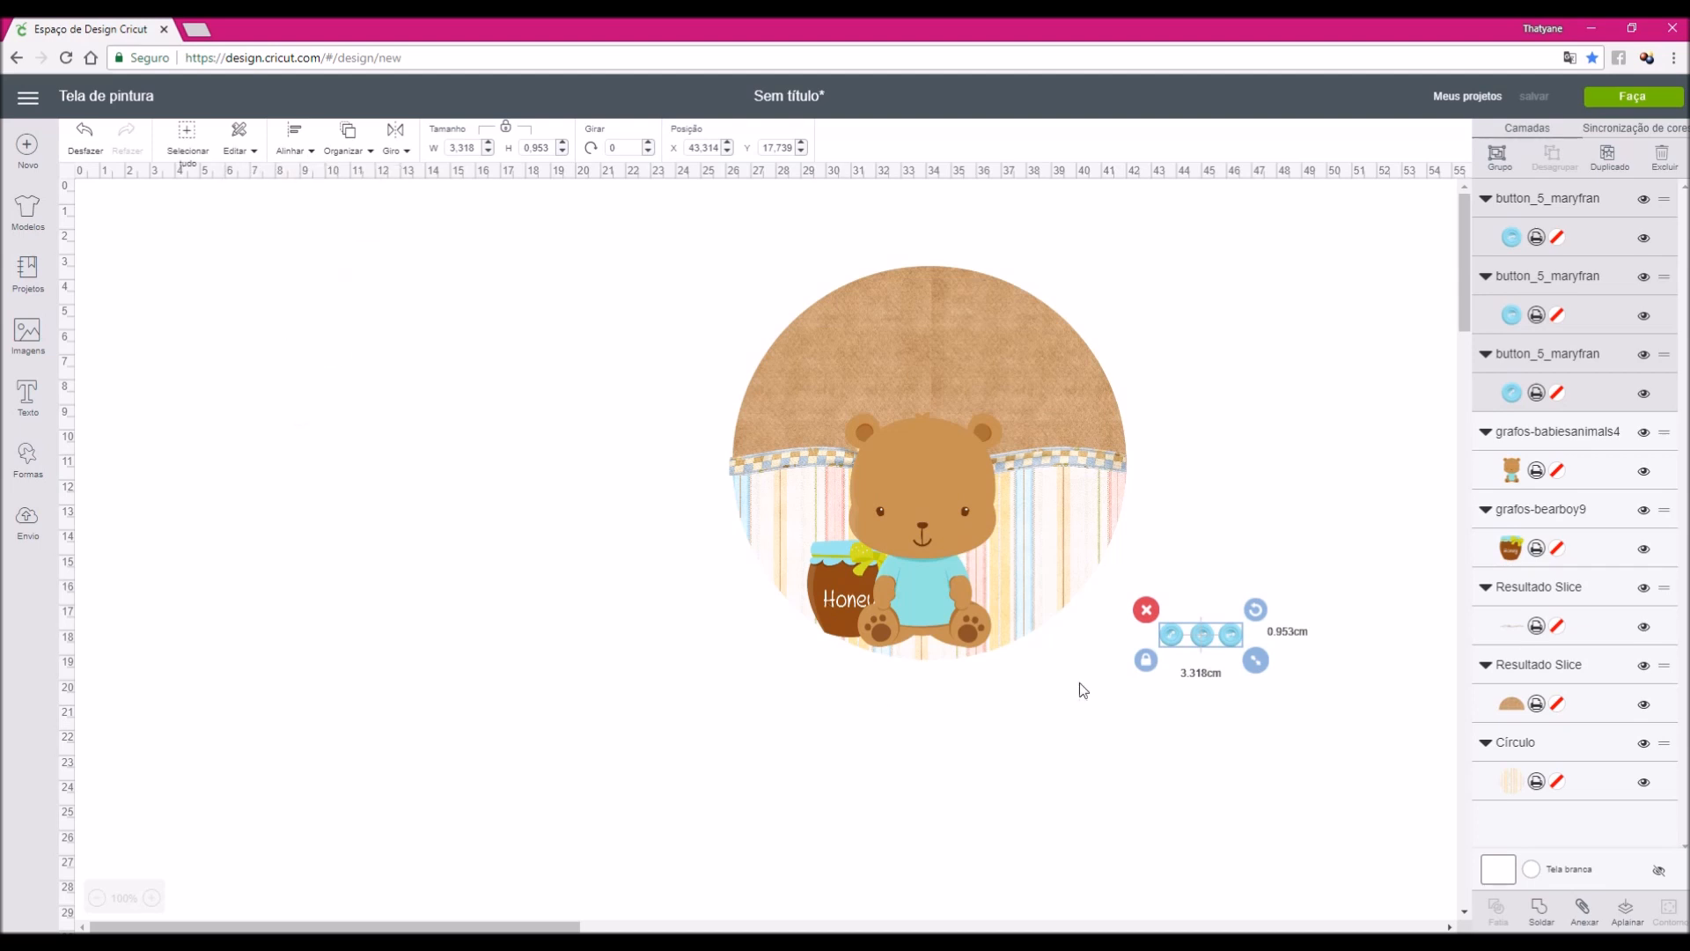
{"action": "left_click_drag", "start_coordinate": [1236, 649], "coordinate": [1097, 463]}
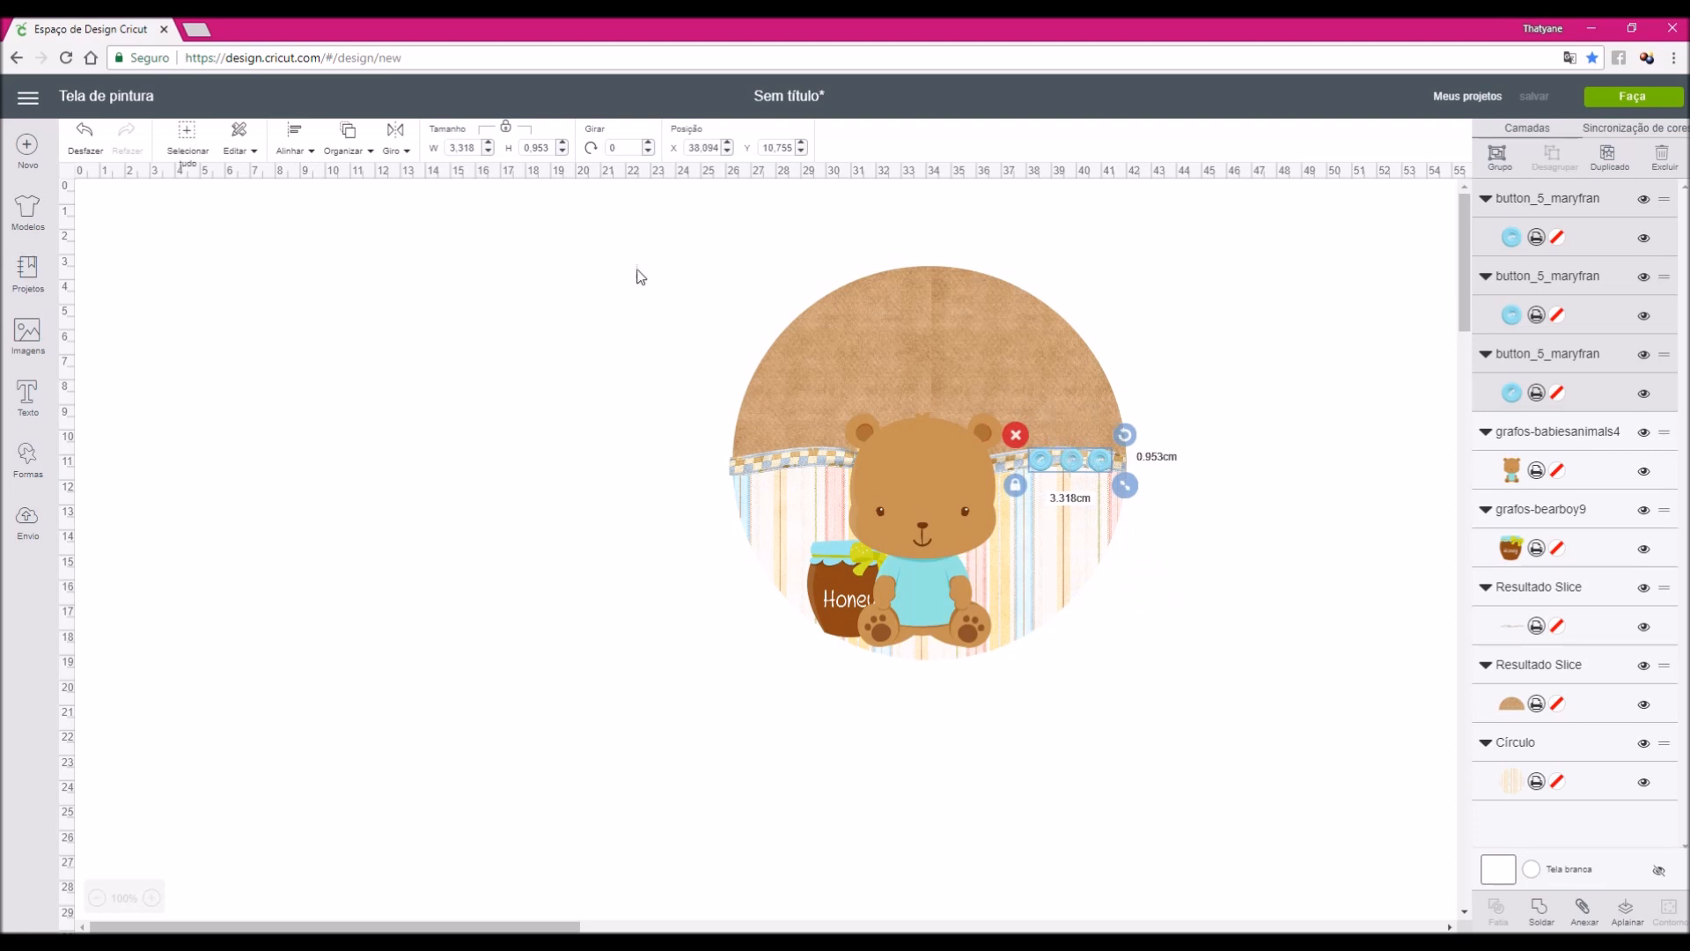
Move the complete tag with all its layers to about X 12 cm, Y 5 cm on the canvas
{"action": "left_click_drag", "start_coordinate": [642, 238], "coordinate": [1236, 745]}
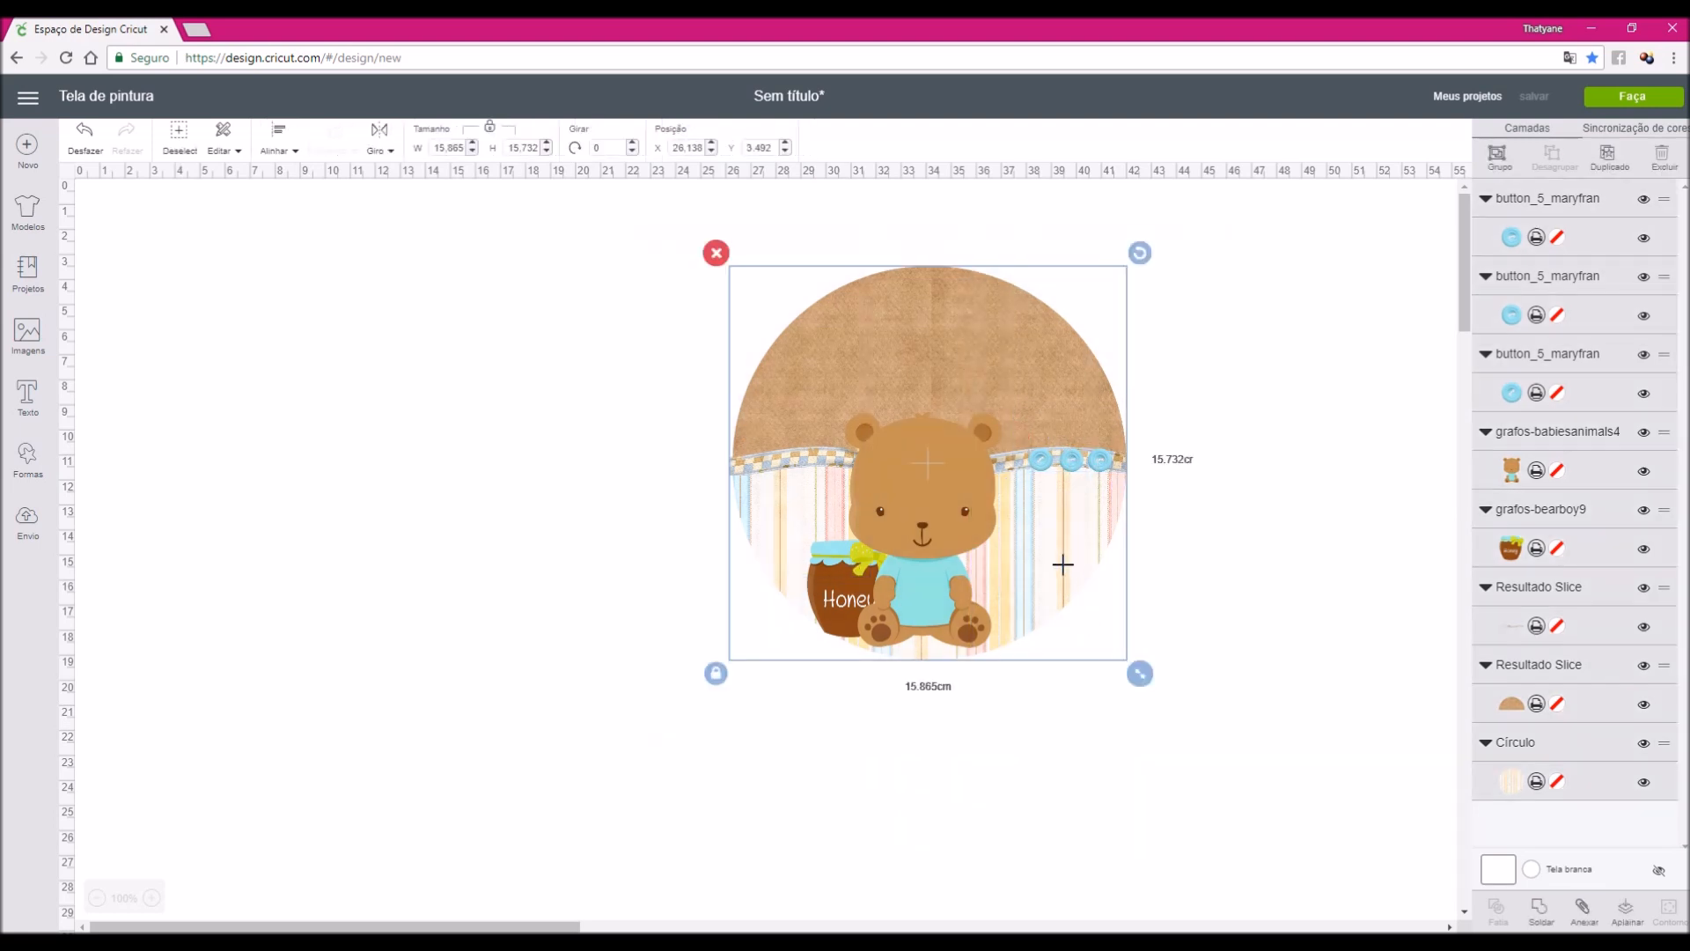
{"action": "left_click_drag", "start_coordinate": [964, 573], "coordinate": [712, 611]}
{"action": "left_click", "coordinate": [476, 713]}
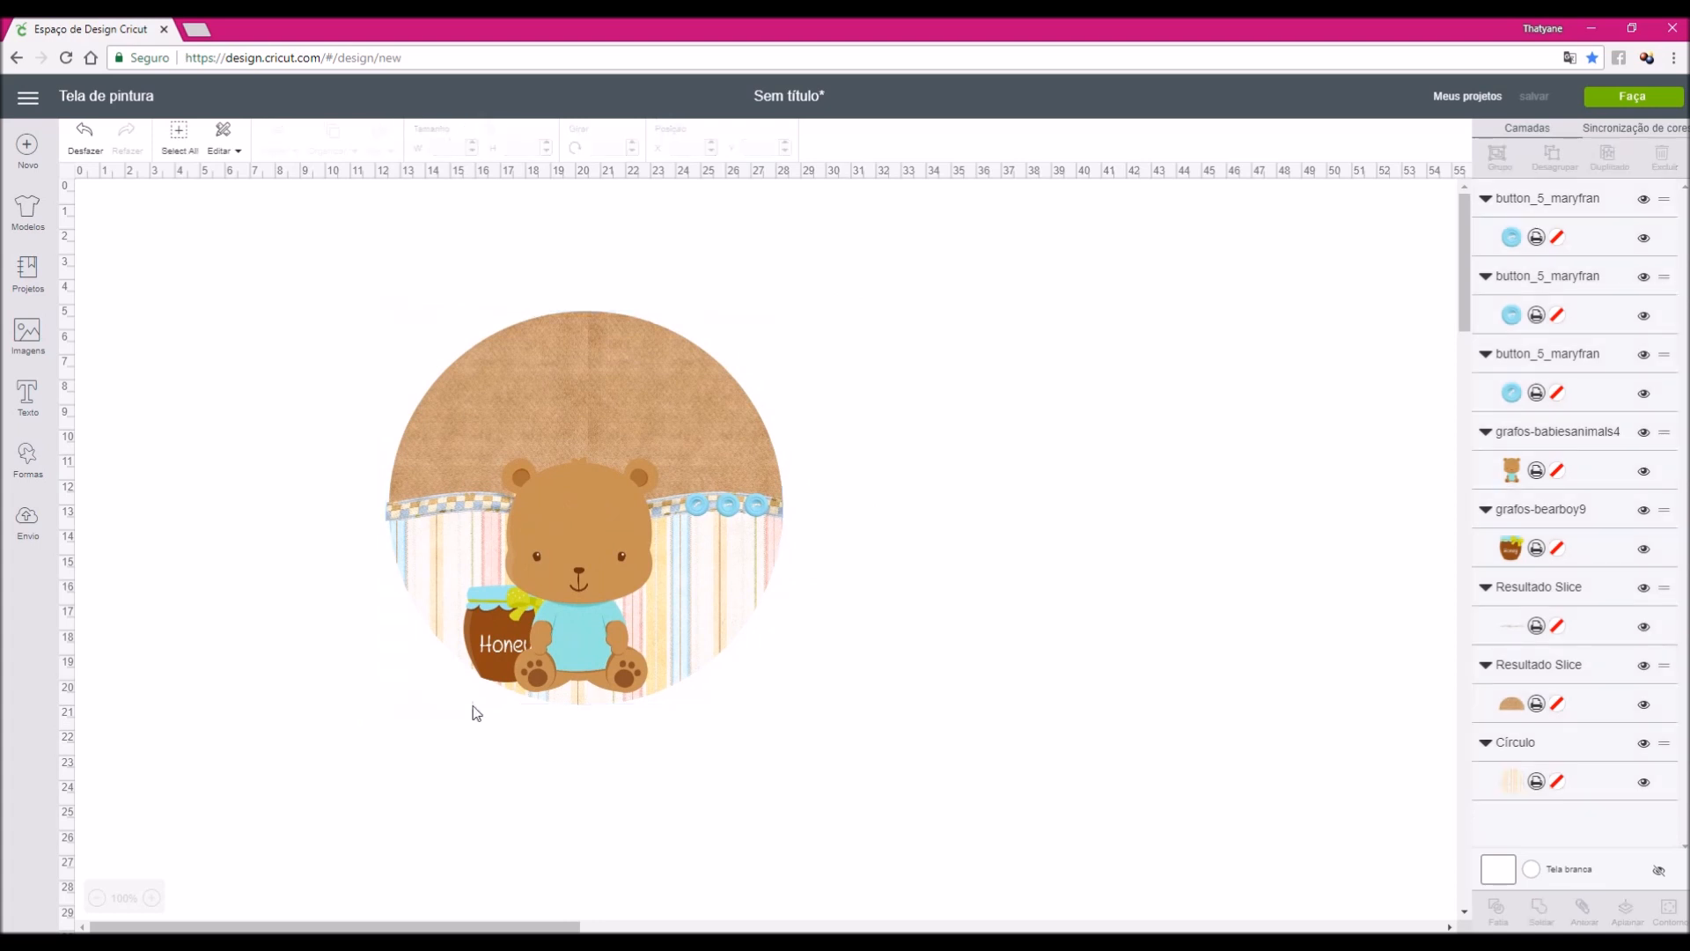
Add a text object below the tag containing the child's first name
{"action": "left_click", "coordinate": [26, 418]}
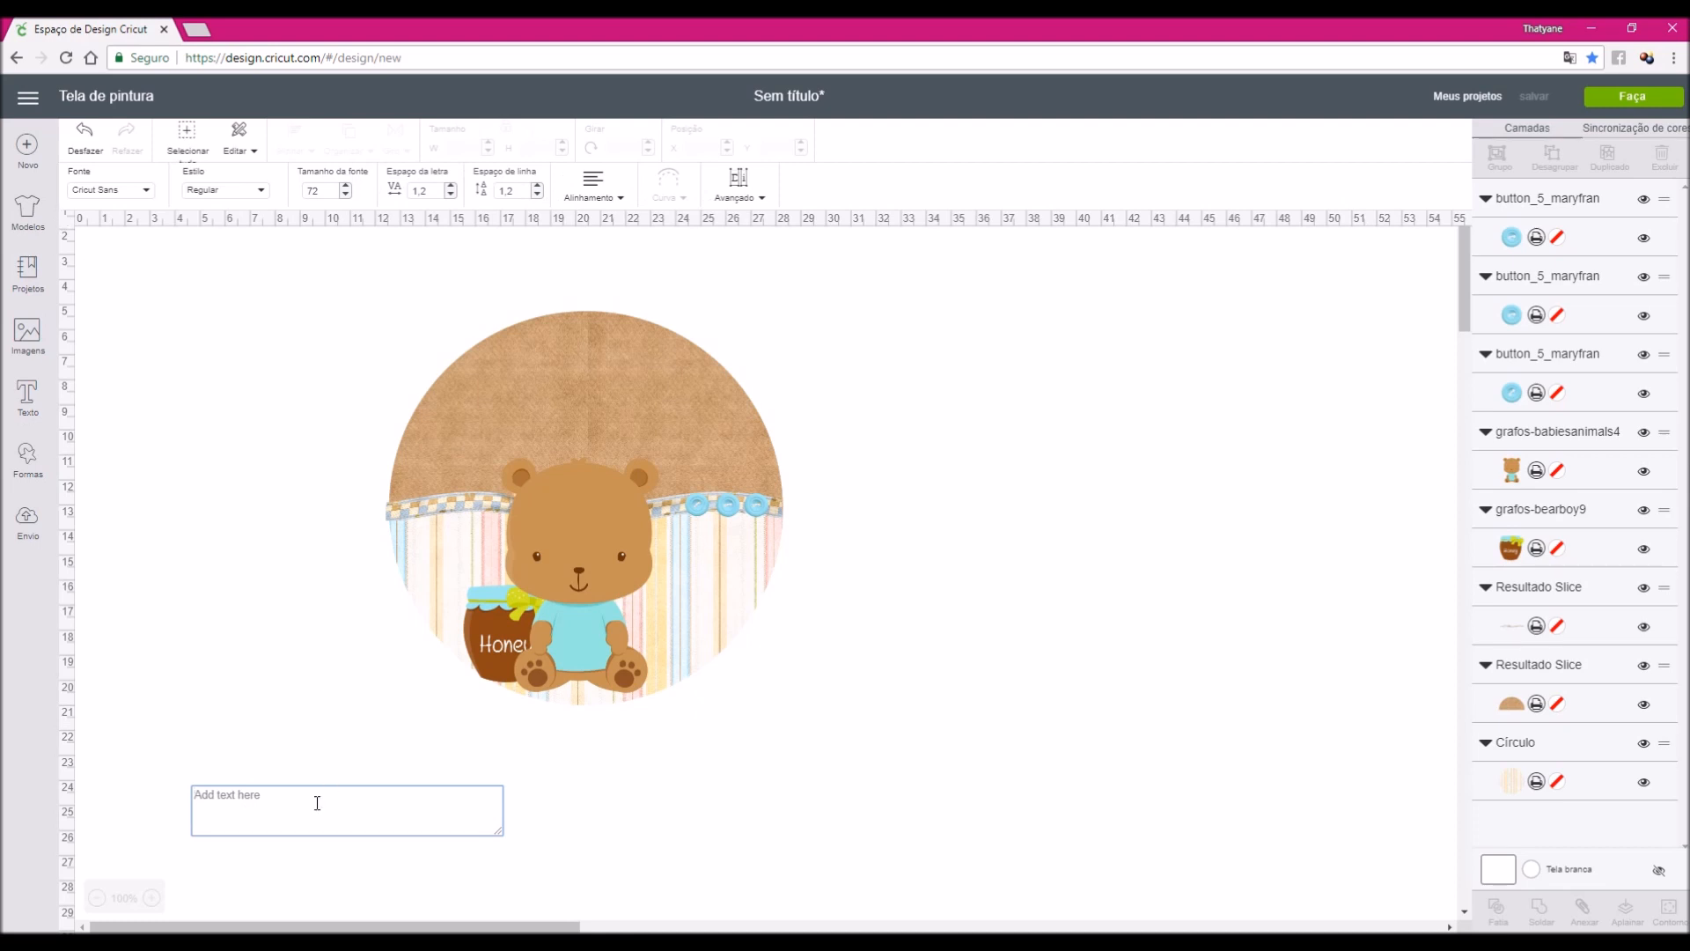
{"action": "type", "text": "Pe"}
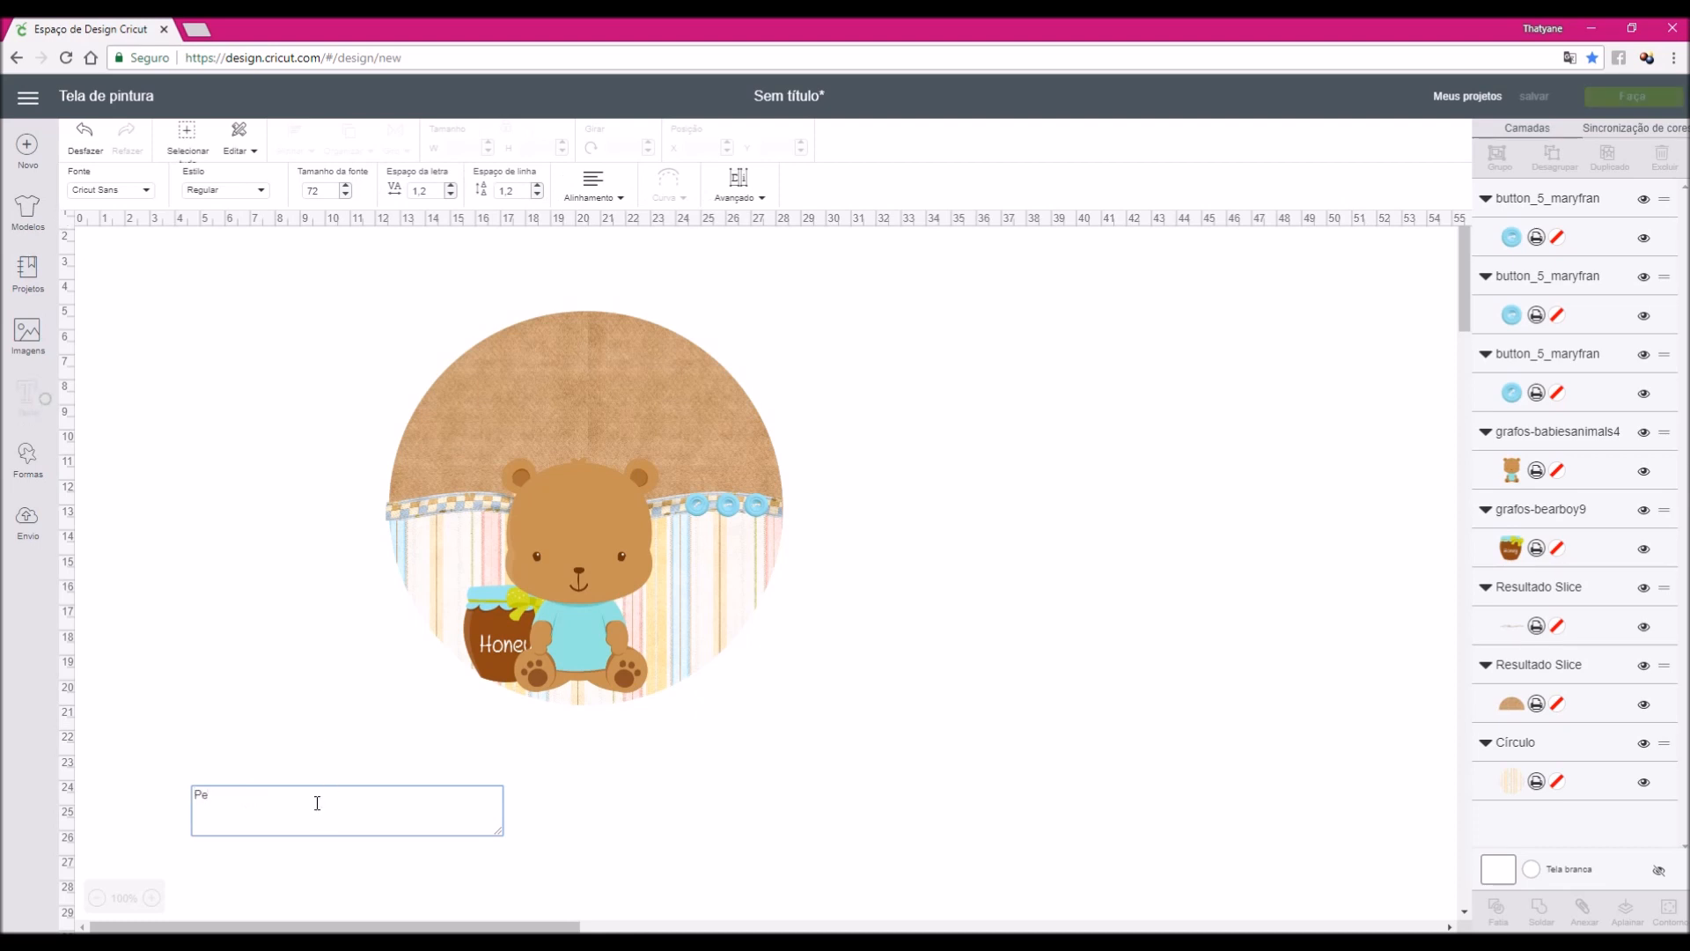
{"action": "type", "text": "dro"}
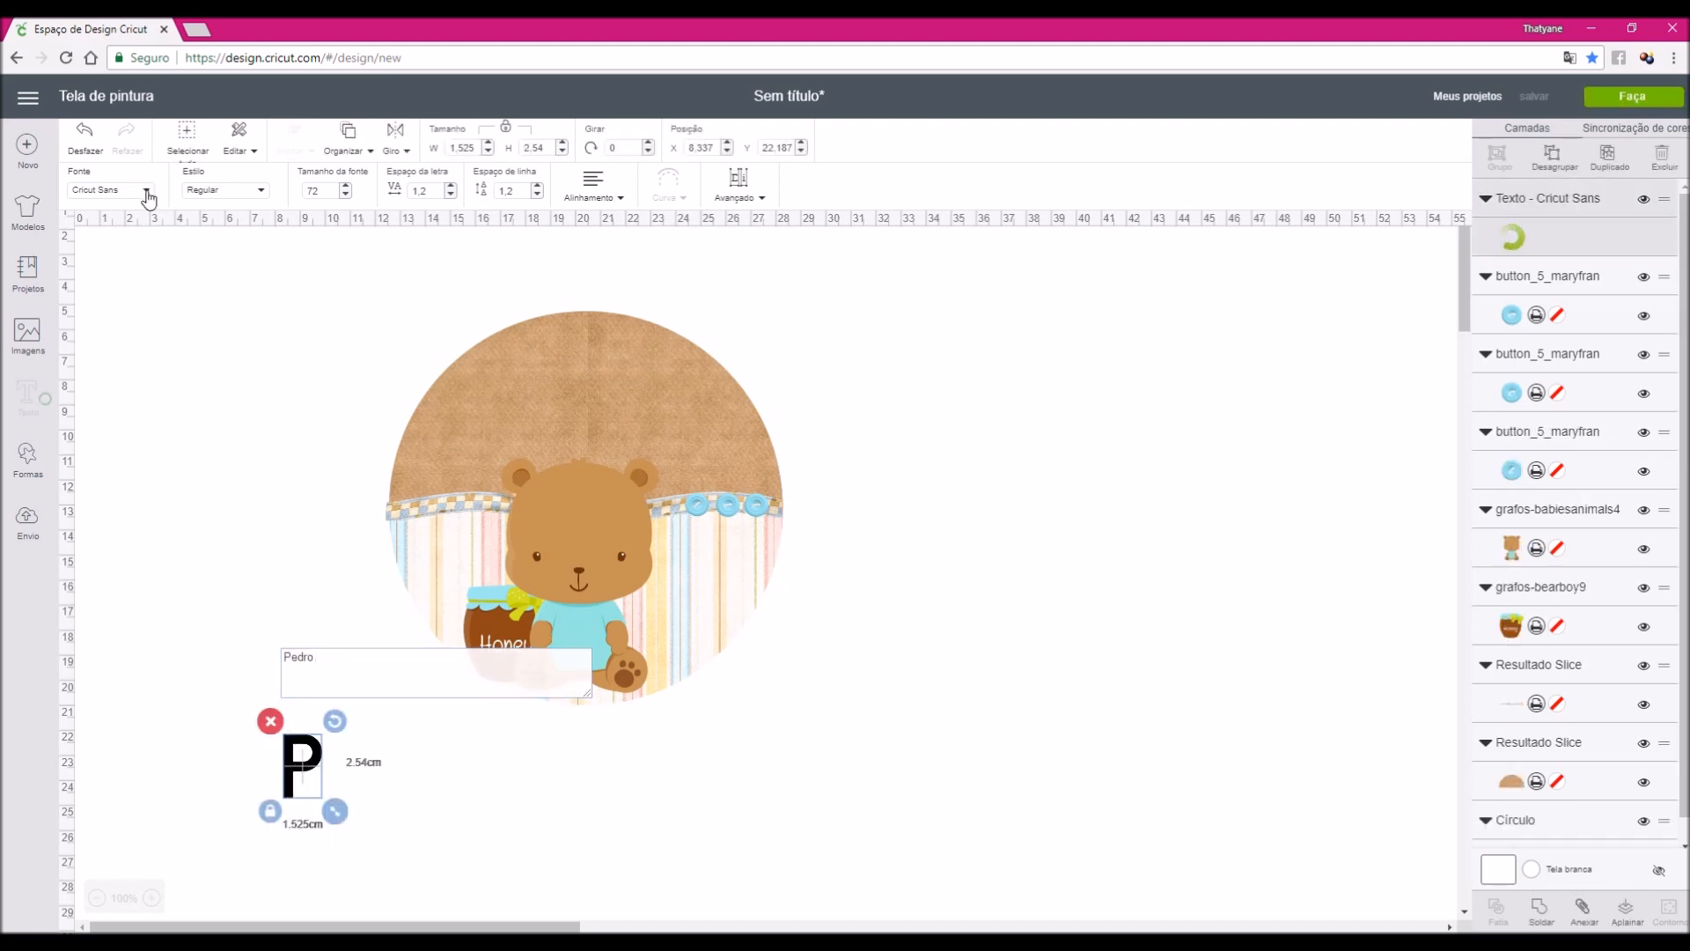
Set the font of the name text below the tag to Alphalicious - Pilha Curta
{"action": "left_click", "coordinate": [147, 193]}
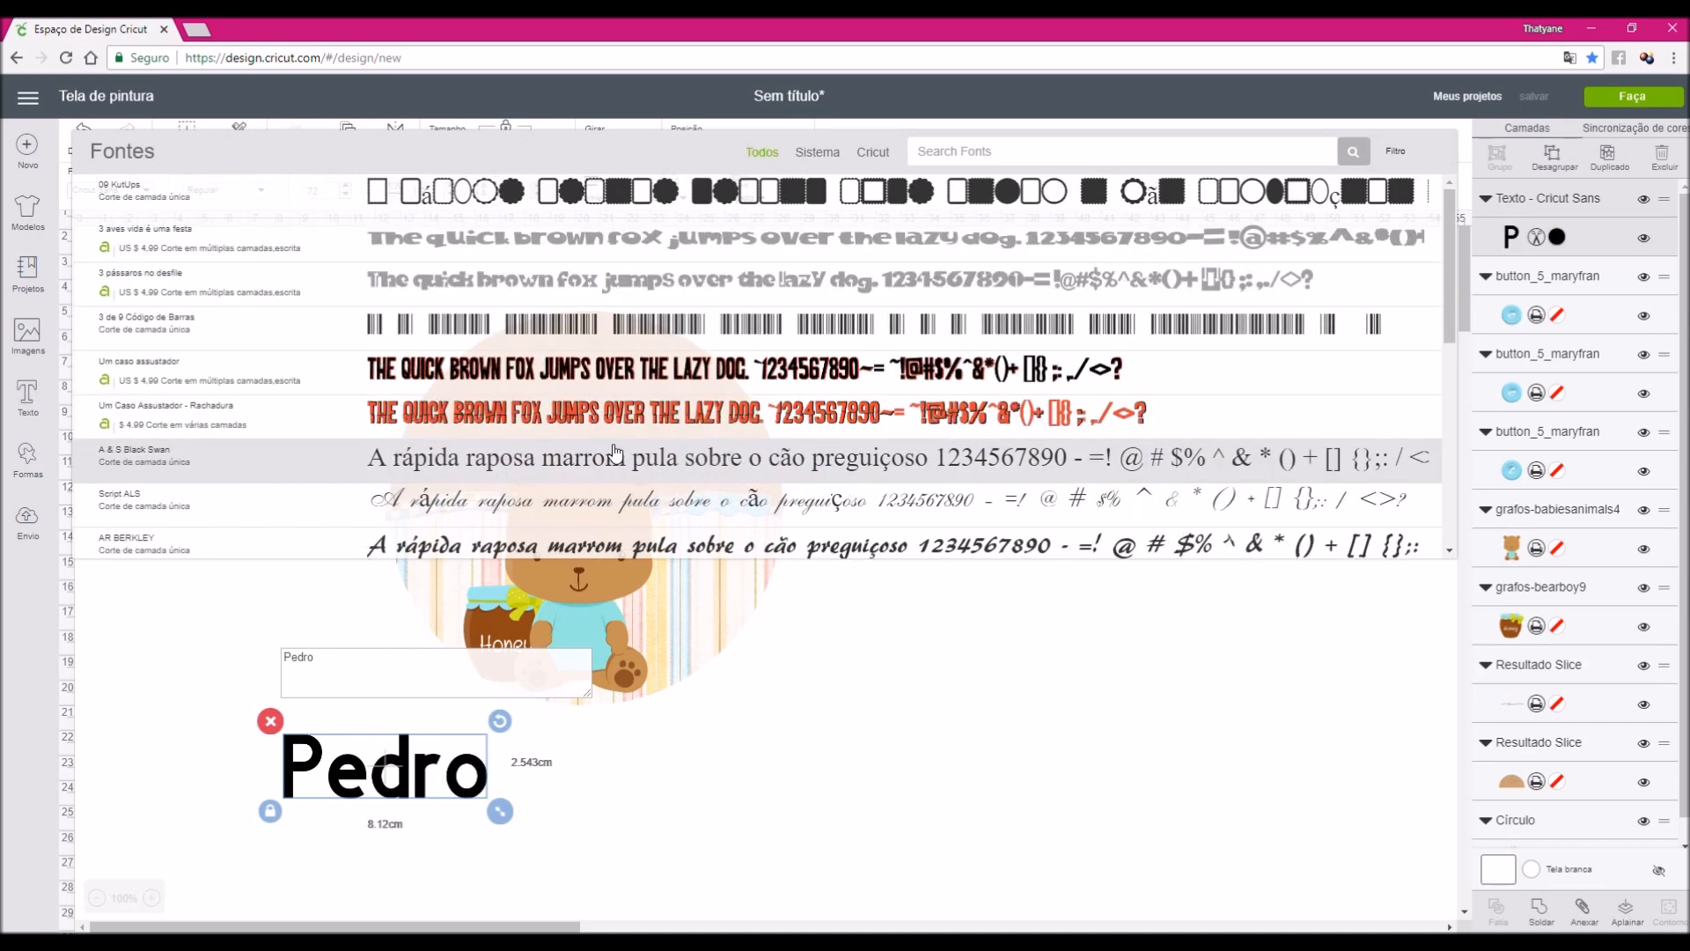
{"action": "scroll", "coordinate": [616, 452], "scroll_direction": "down", "scroll_amount": 5}
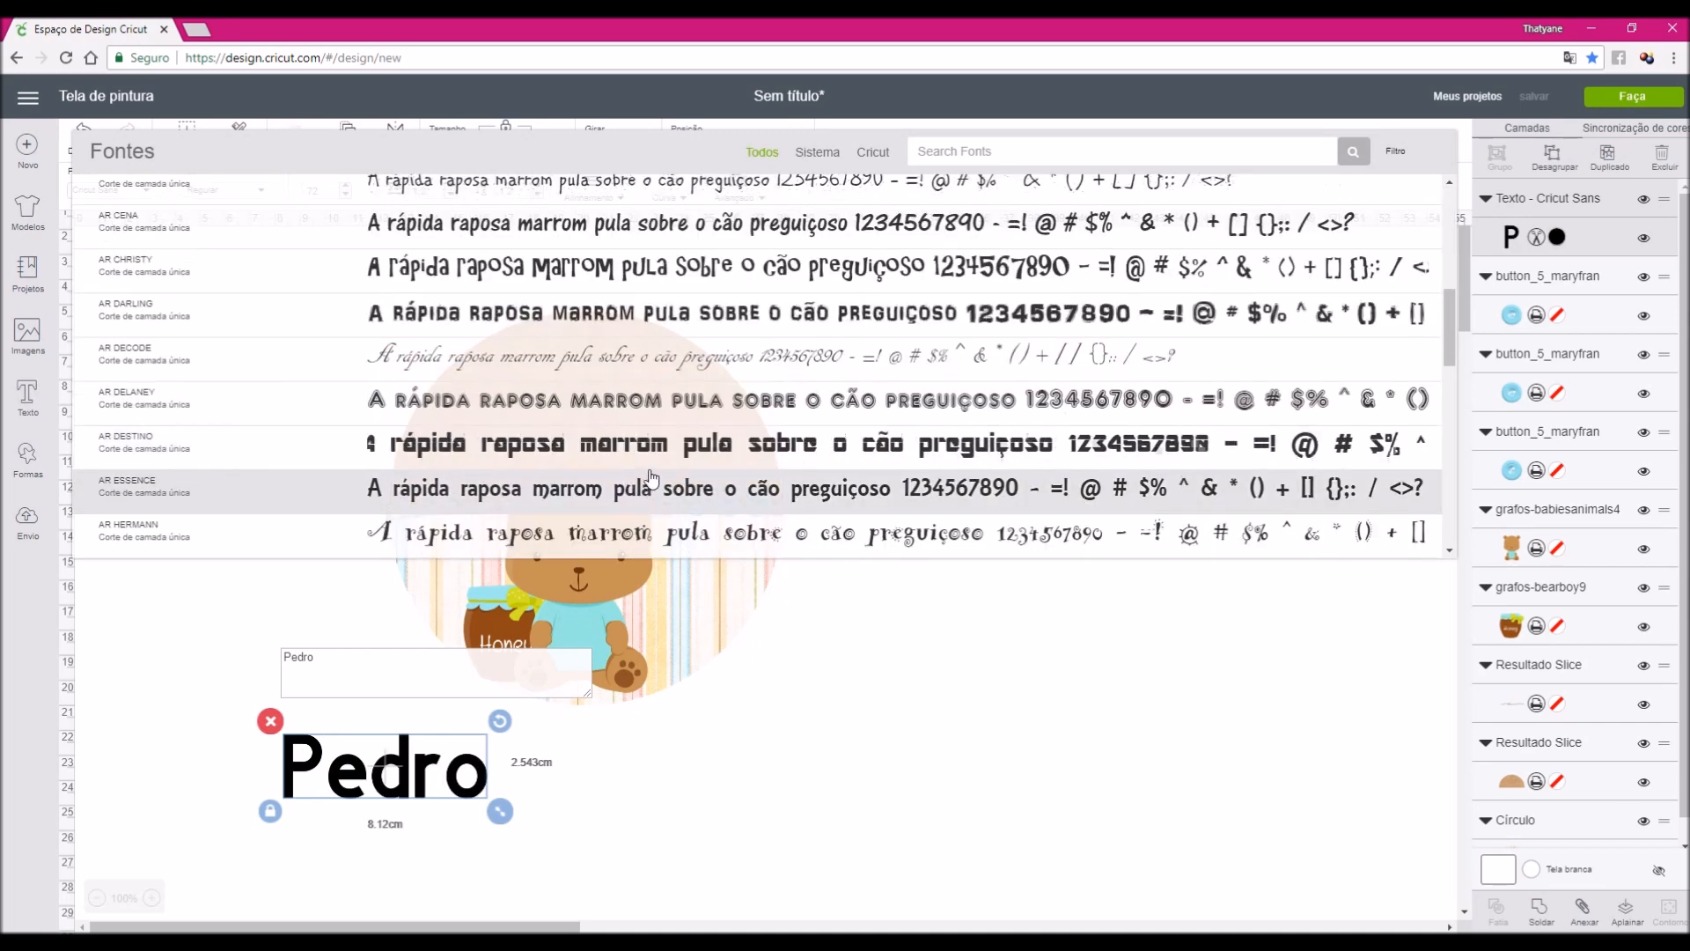
{"action": "scroll", "coordinate": [649, 472], "scroll_direction": "down", "scroll_amount": 5}
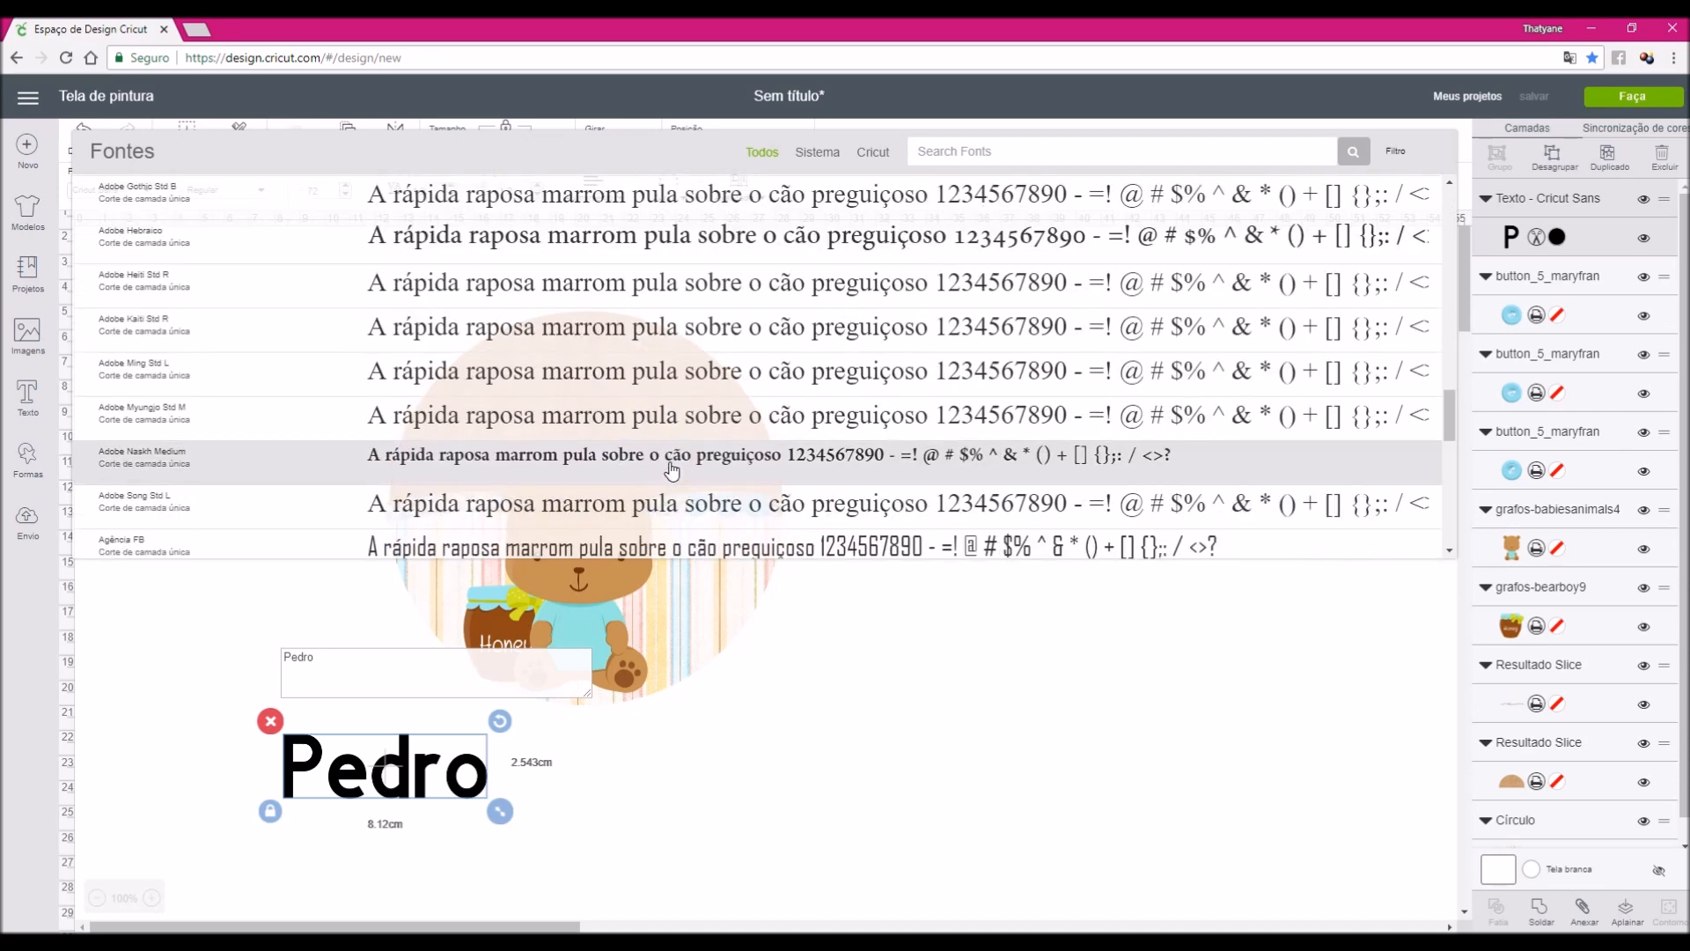
{"action": "scroll", "coordinate": [673, 472], "scroll_direction": "down", "scroll_amount": 5}
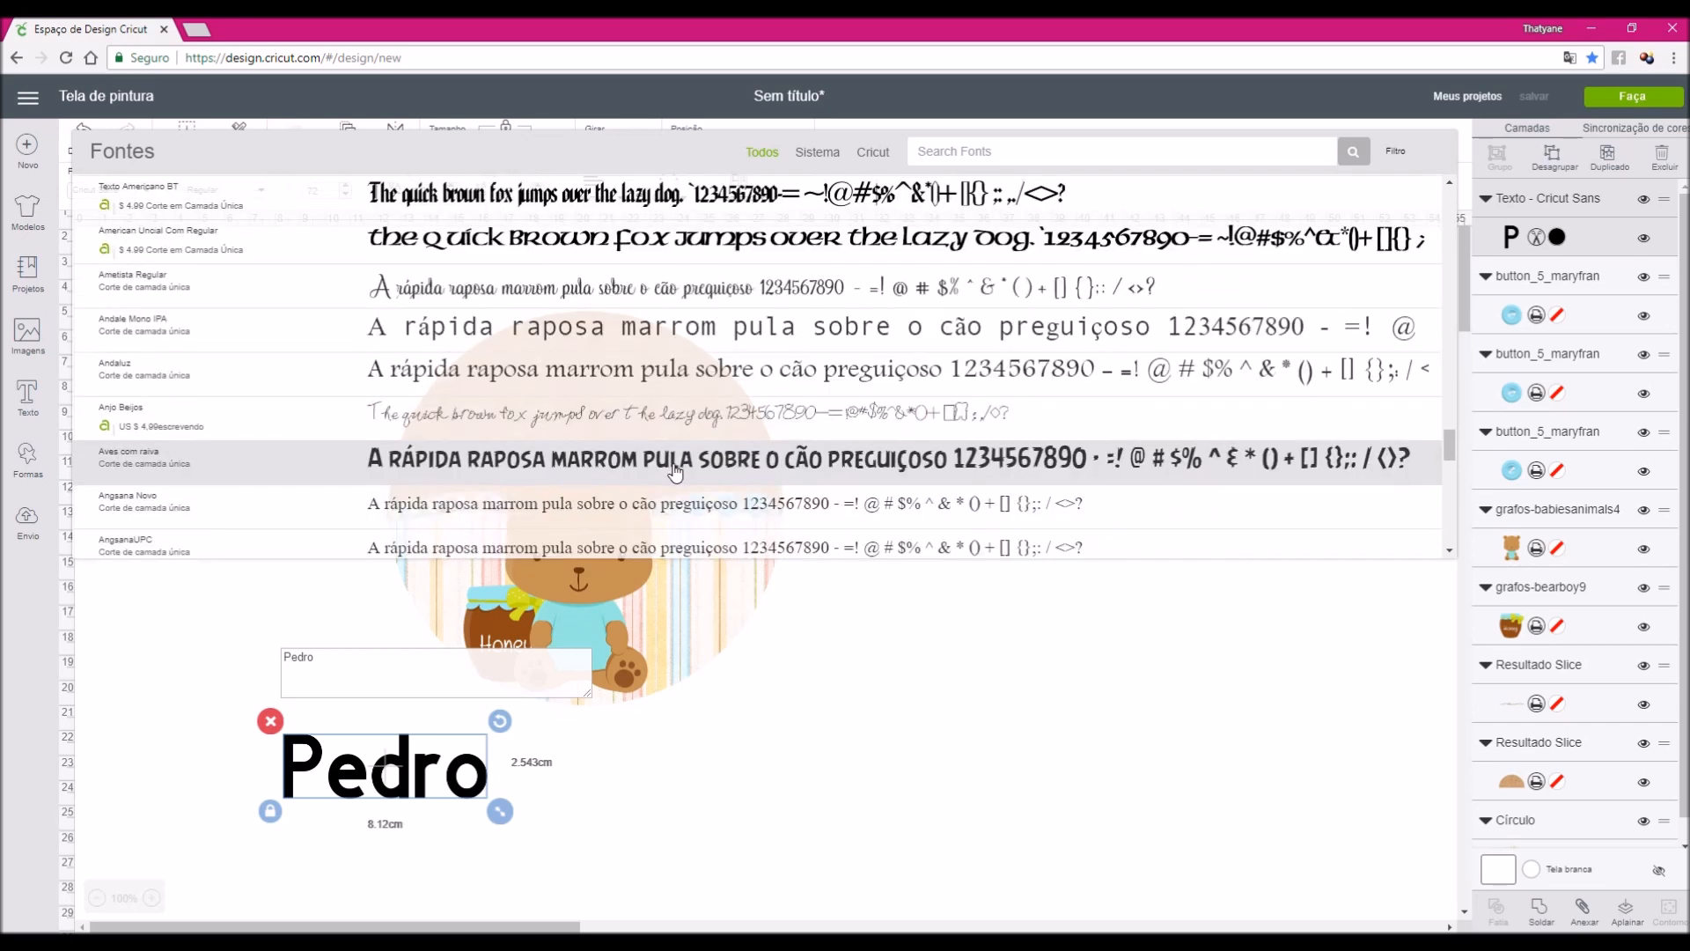
{"action": "scroll", "coordinate": [676, 470], "scroll_direction": "up", "scroll_amount": 5}
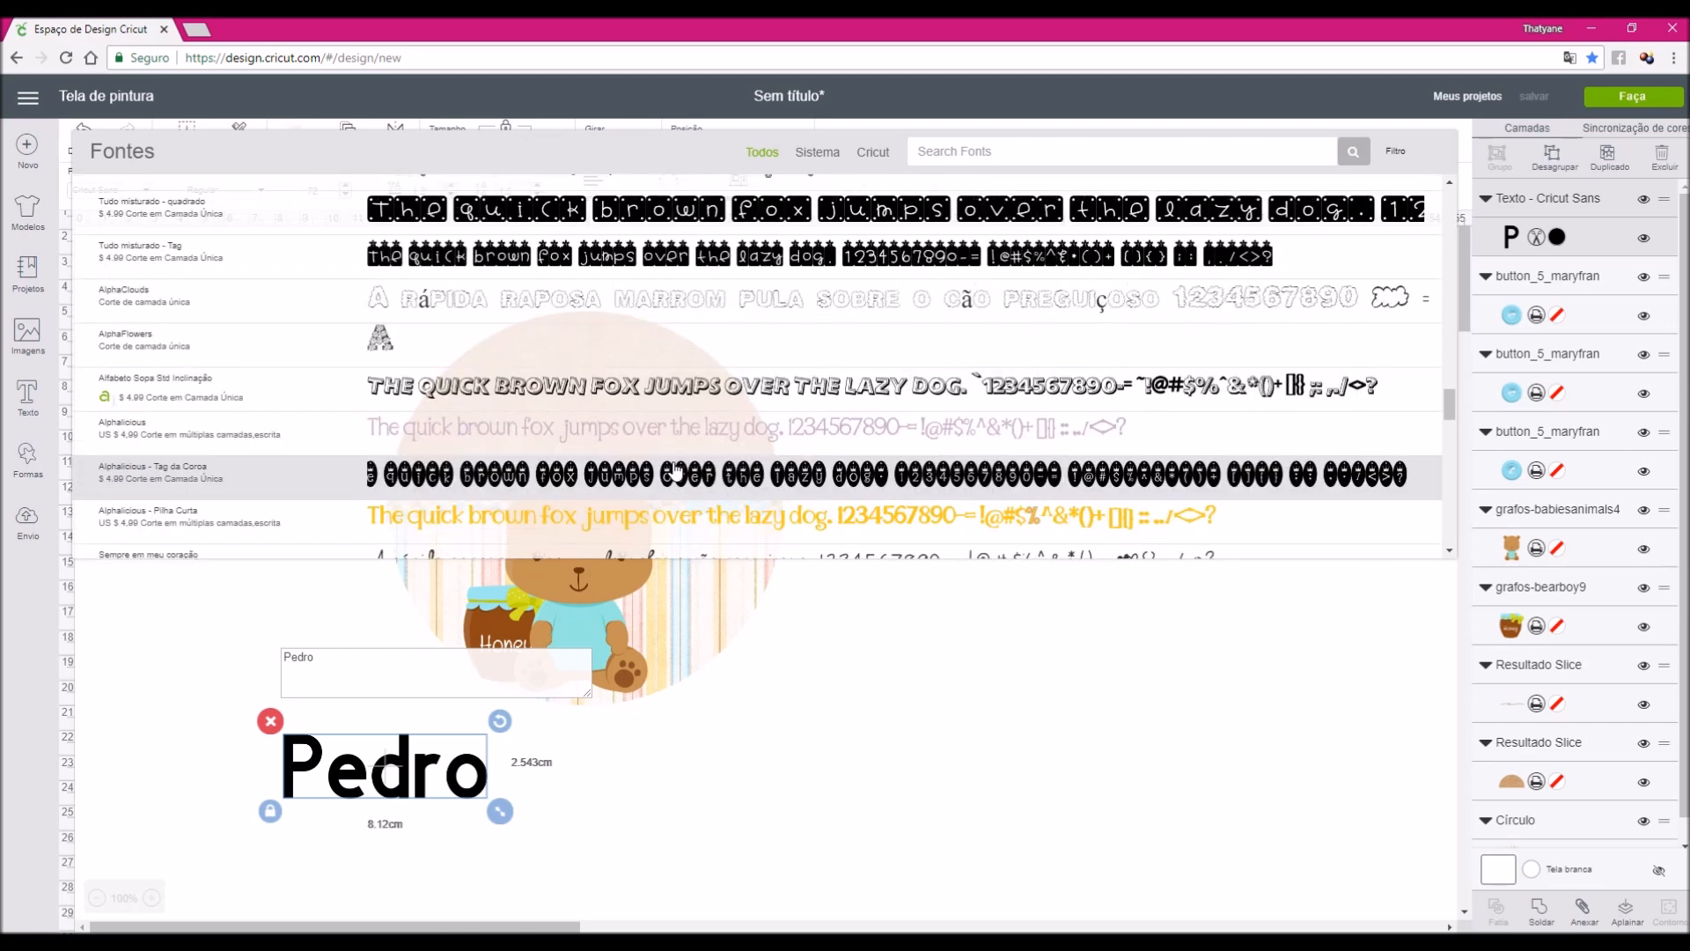
{"action": "left_click", "coordinate": [693, 528]}
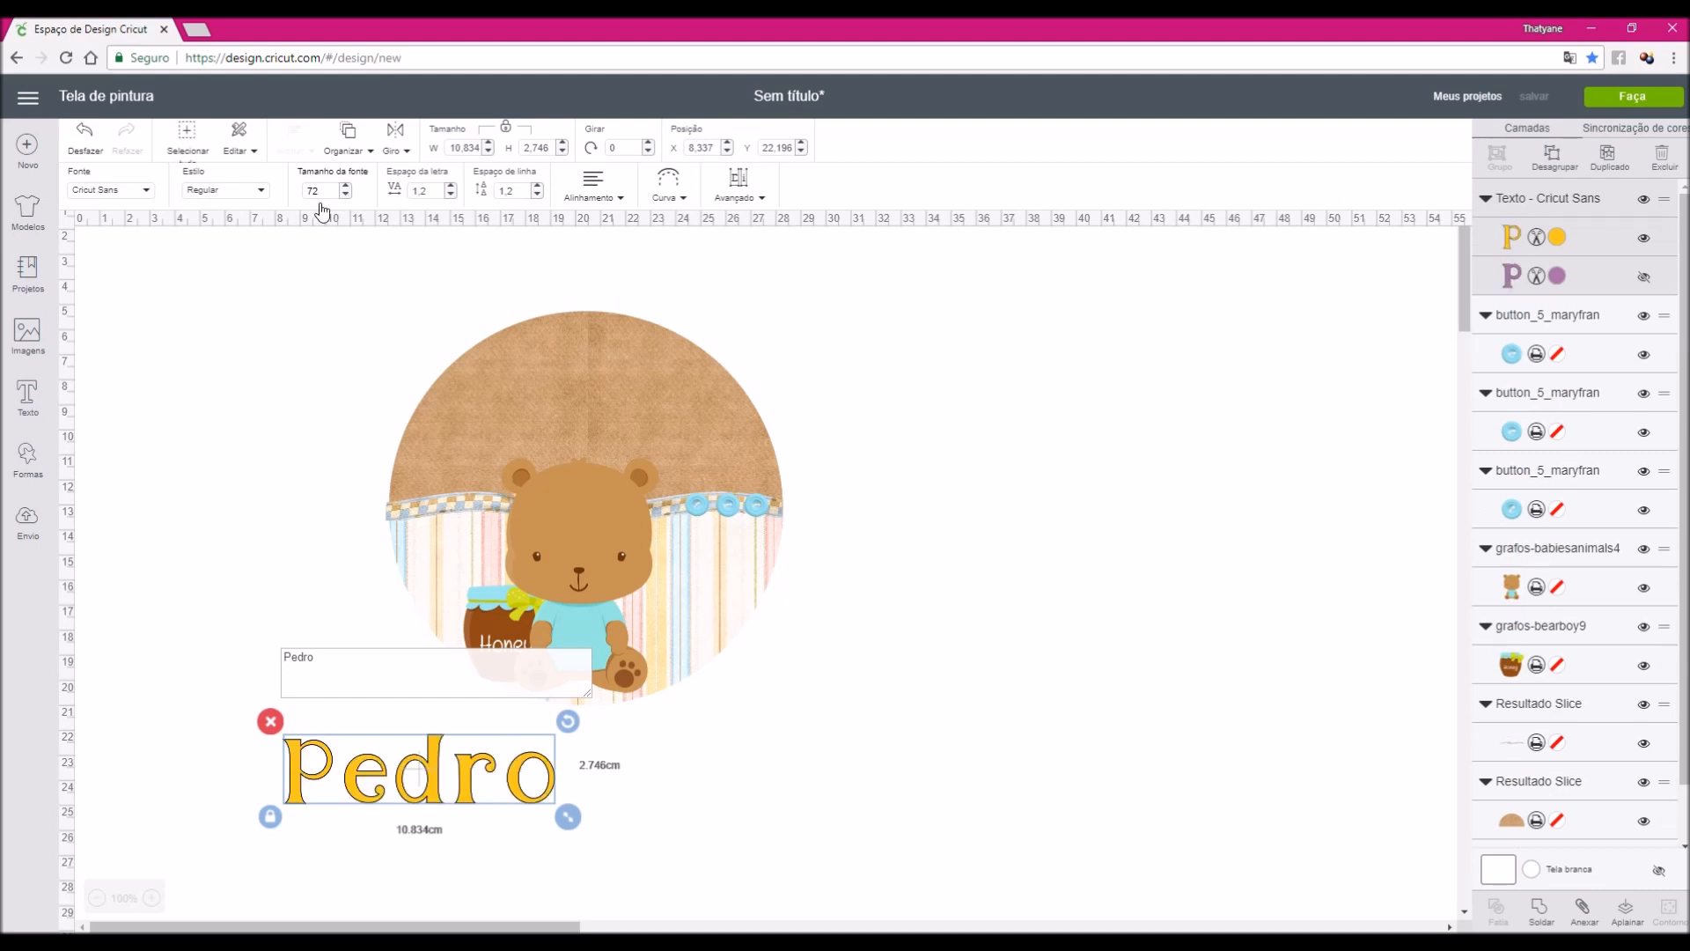
Move the name text into the empty canvas area beside the tag and set its font to BadaBoom BB
{"action": "left_click_drag", "start_coordinate": [475, 803], "coordinate": [1117, 636]}
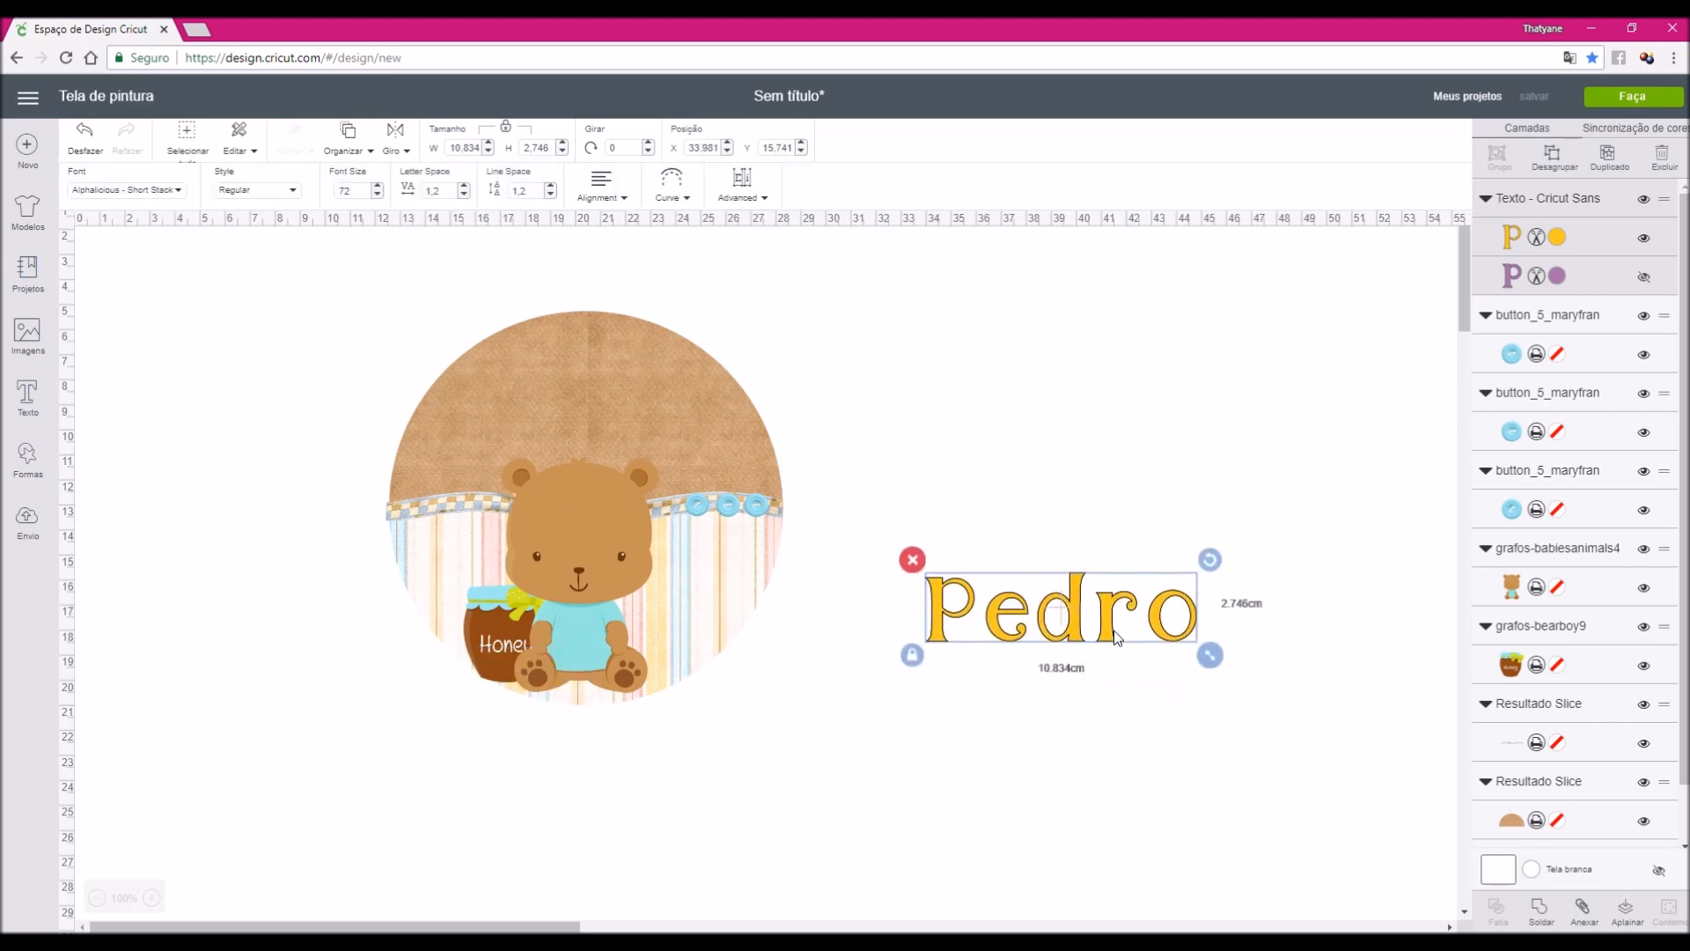
{"action": "left_click", "coordinate": [176, 191]}
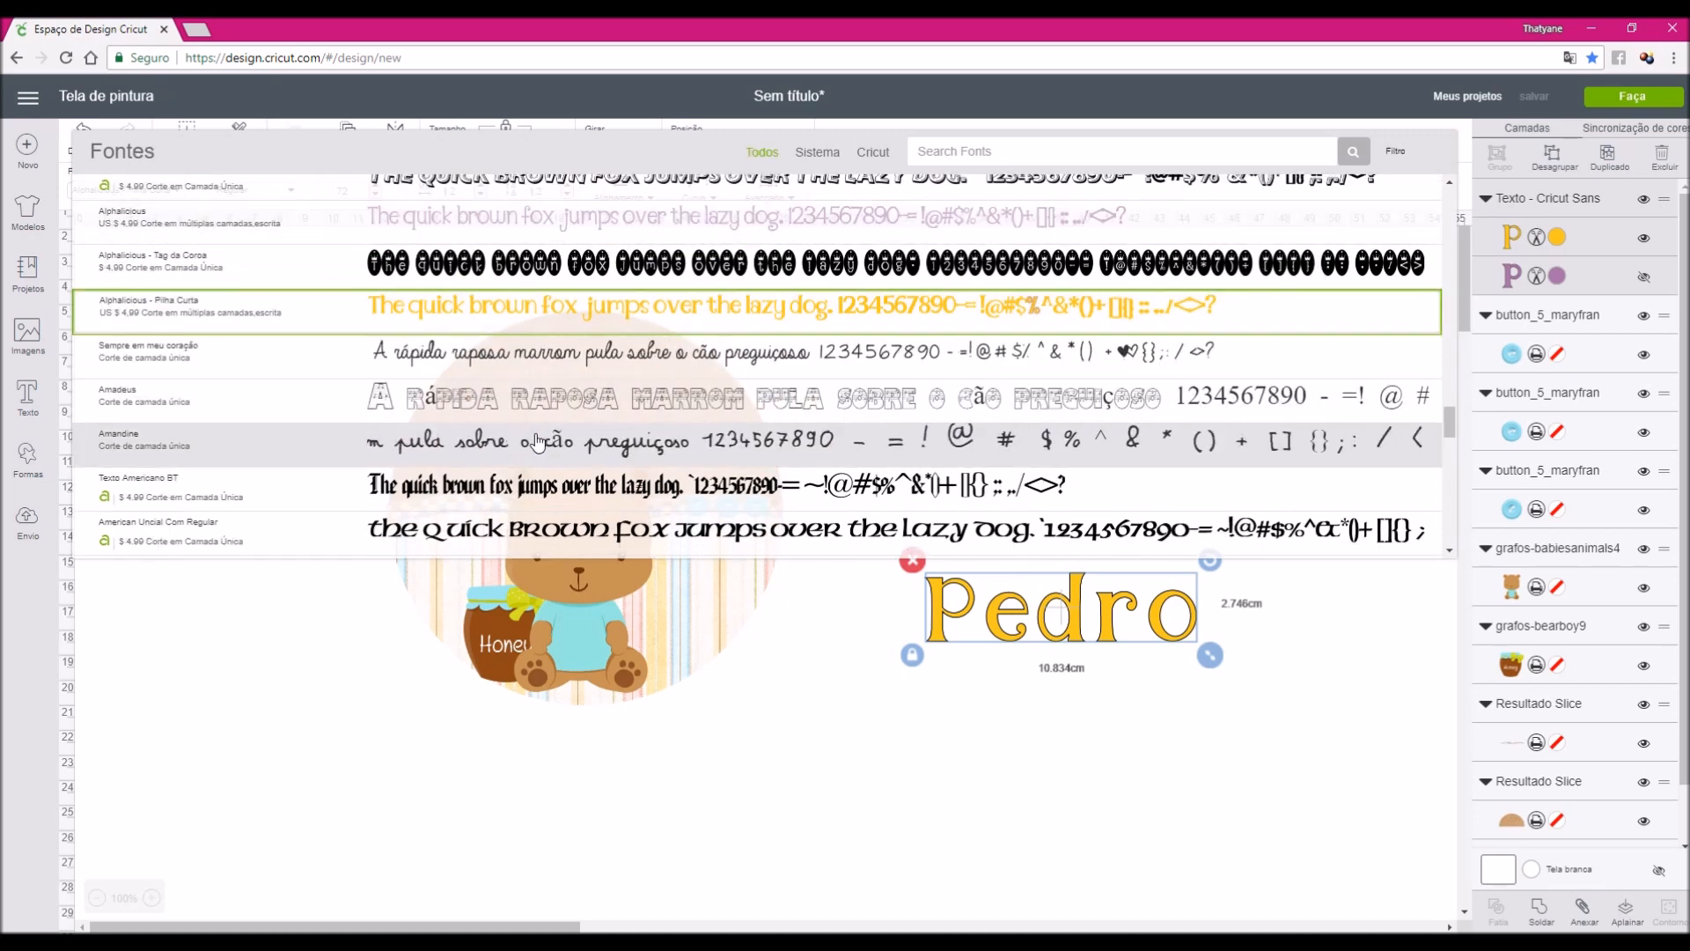
{"action": "scroll", "coordinate": [537, 440], "scroll_direction": "down", "scroll_amount": 5}
{"action": "scroll", "coordinate": [534, 475], "scroll_direction": "down", "scroll_amount": 5}
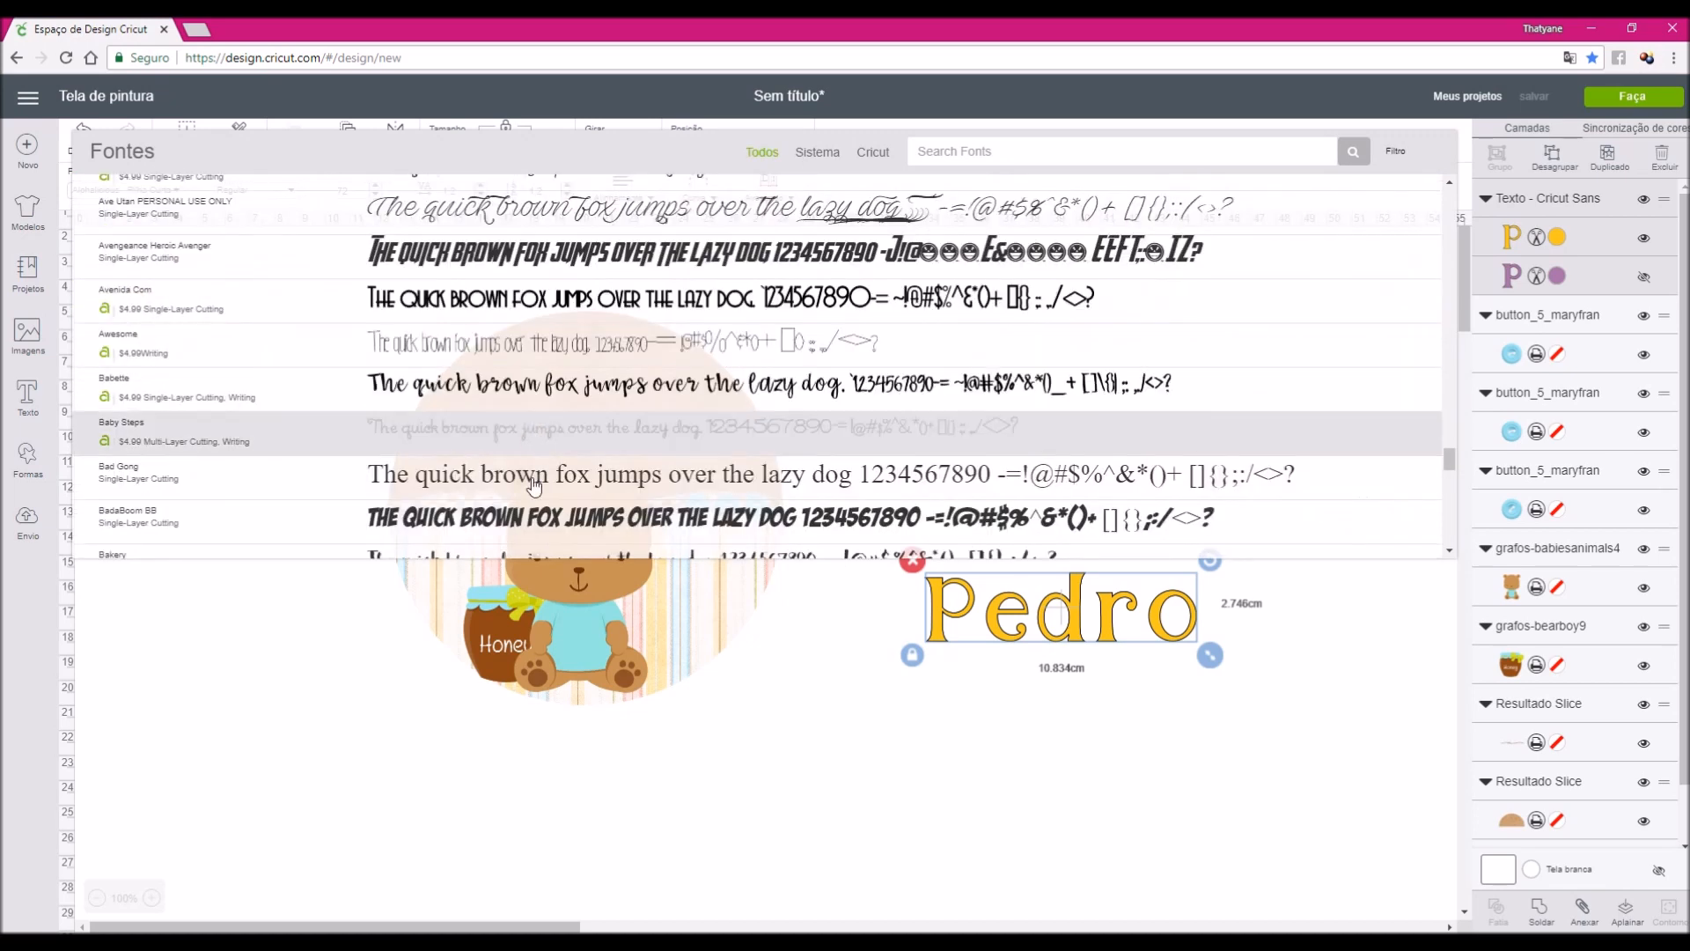
{"action": "left_click", "coordinate": [576, 534]}
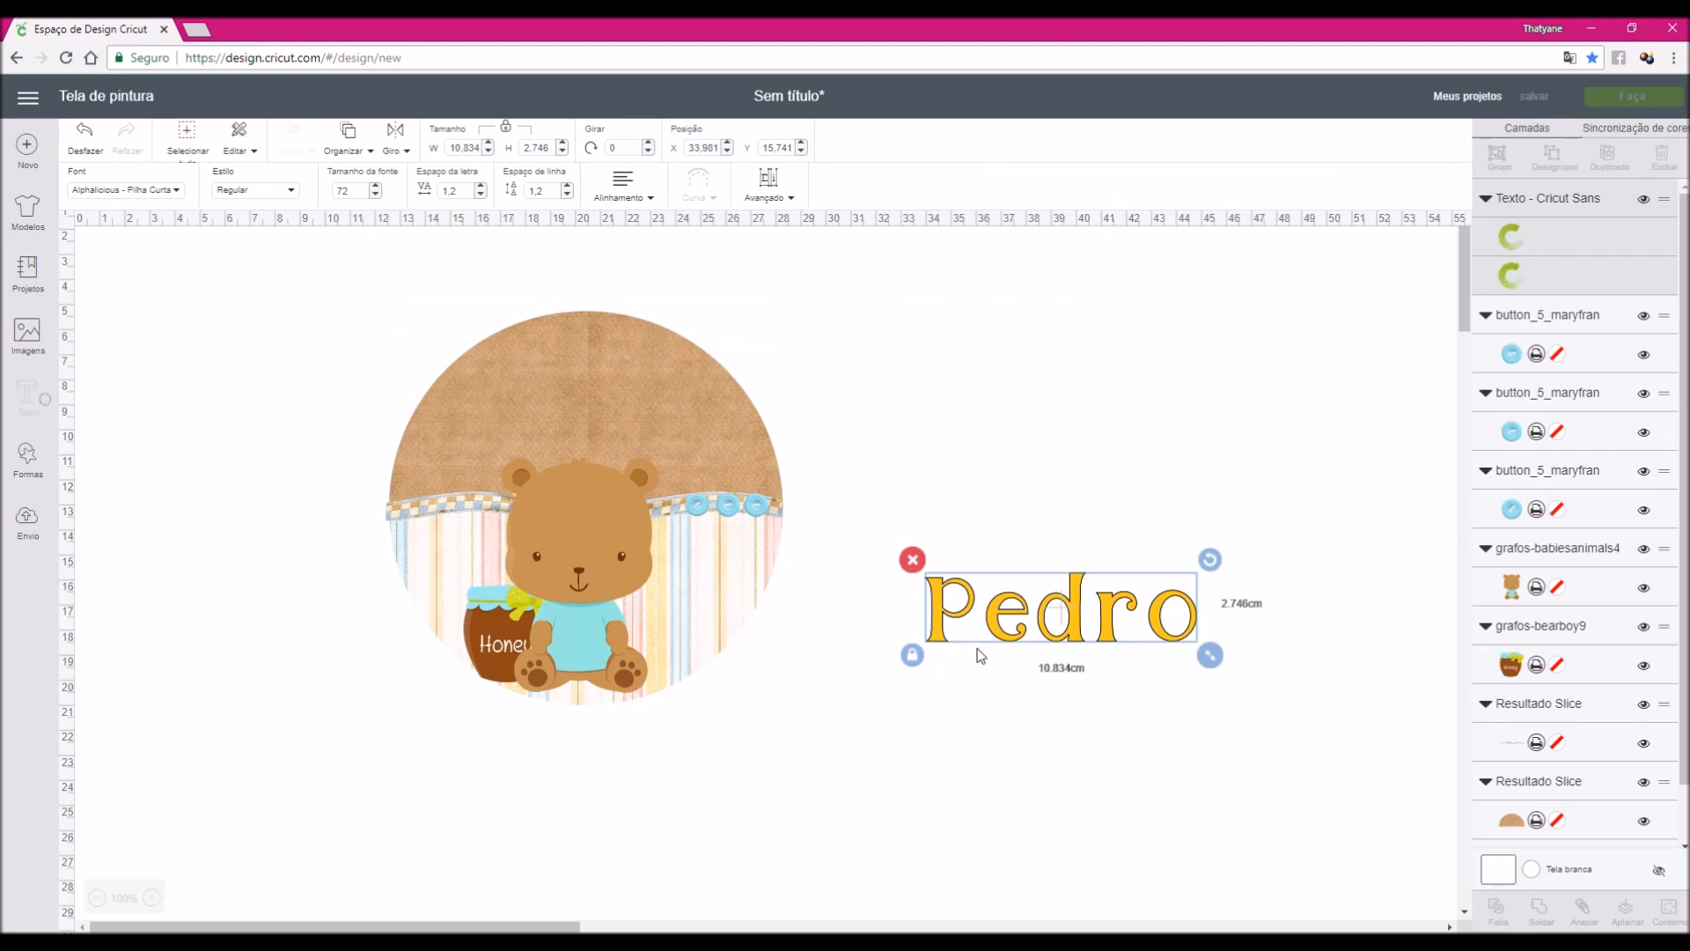
{"action": "left_click", "coordinate": [982, 712]}
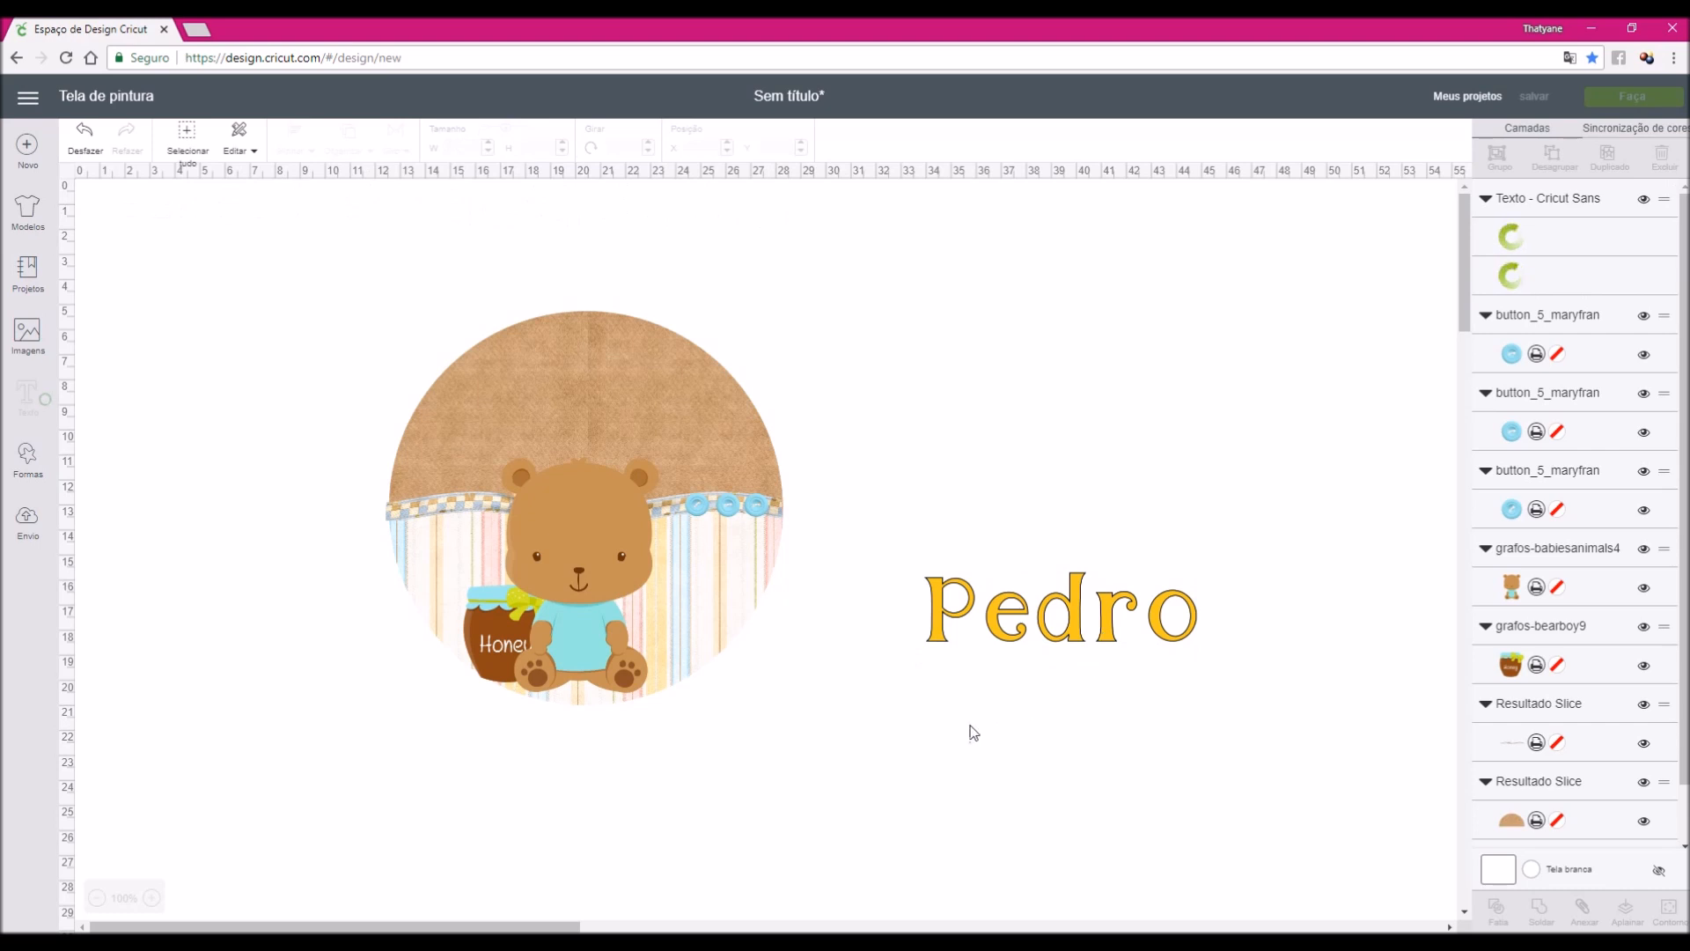
{"action": "left_click", "coordinate": [964, 605]}
{"action": "left_click", "coordinate": [980, 706]}
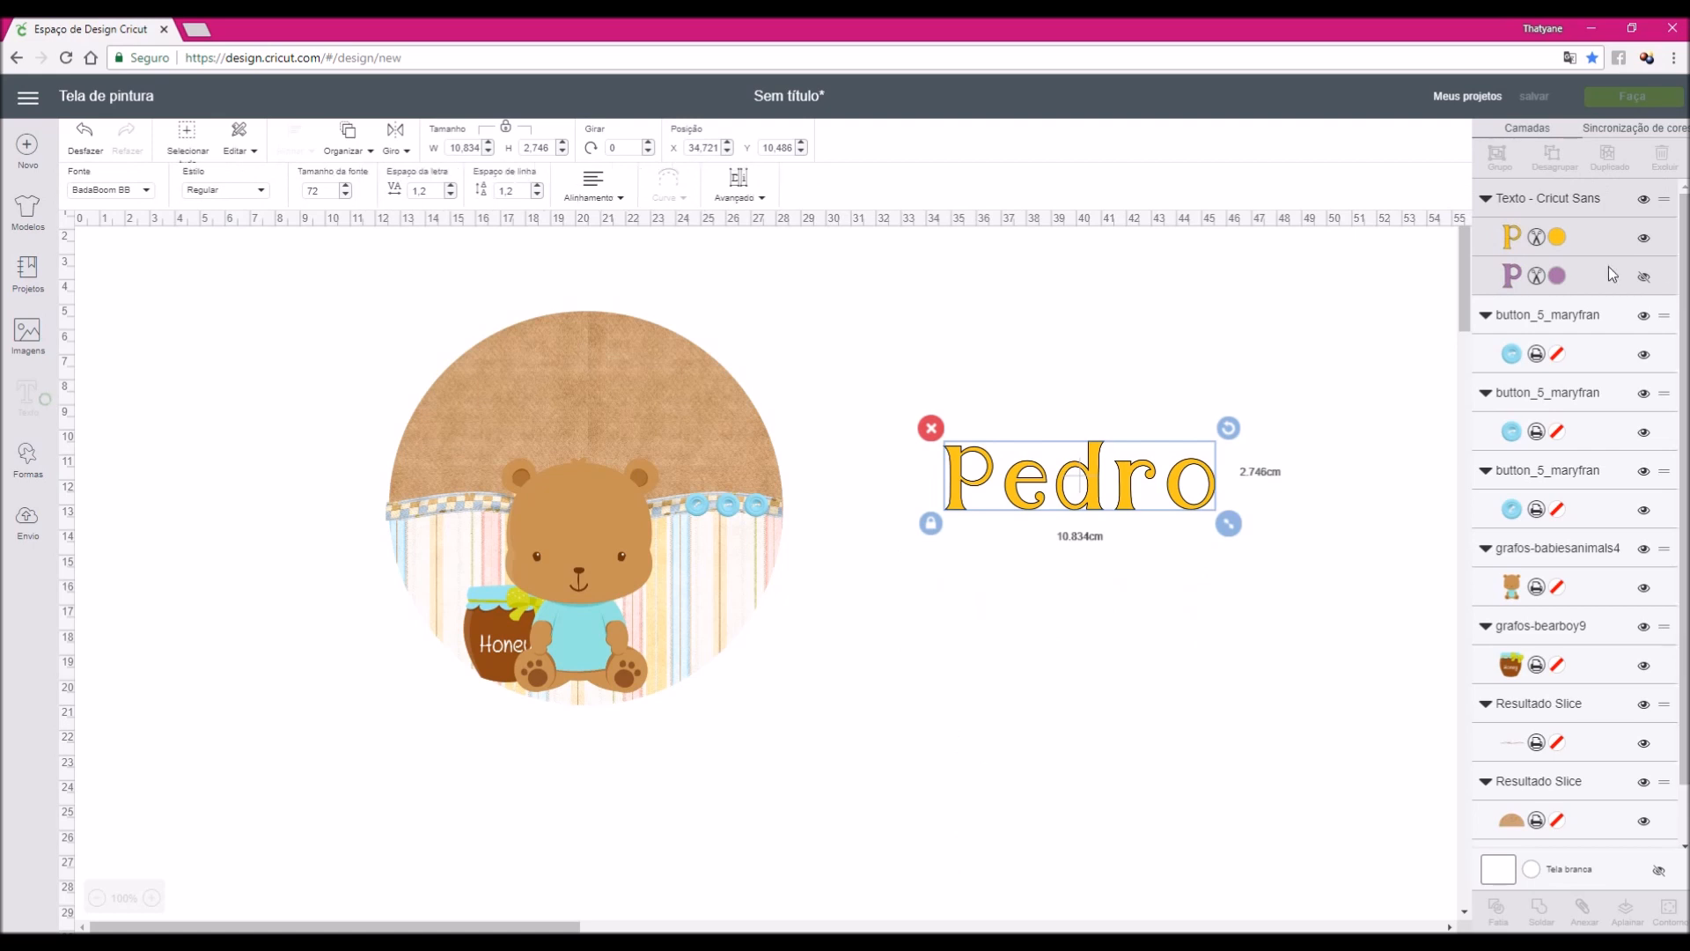
{"action": "left_click_drag", "start_coordinate": [1229, 524], "coordinate": [953, 500]}
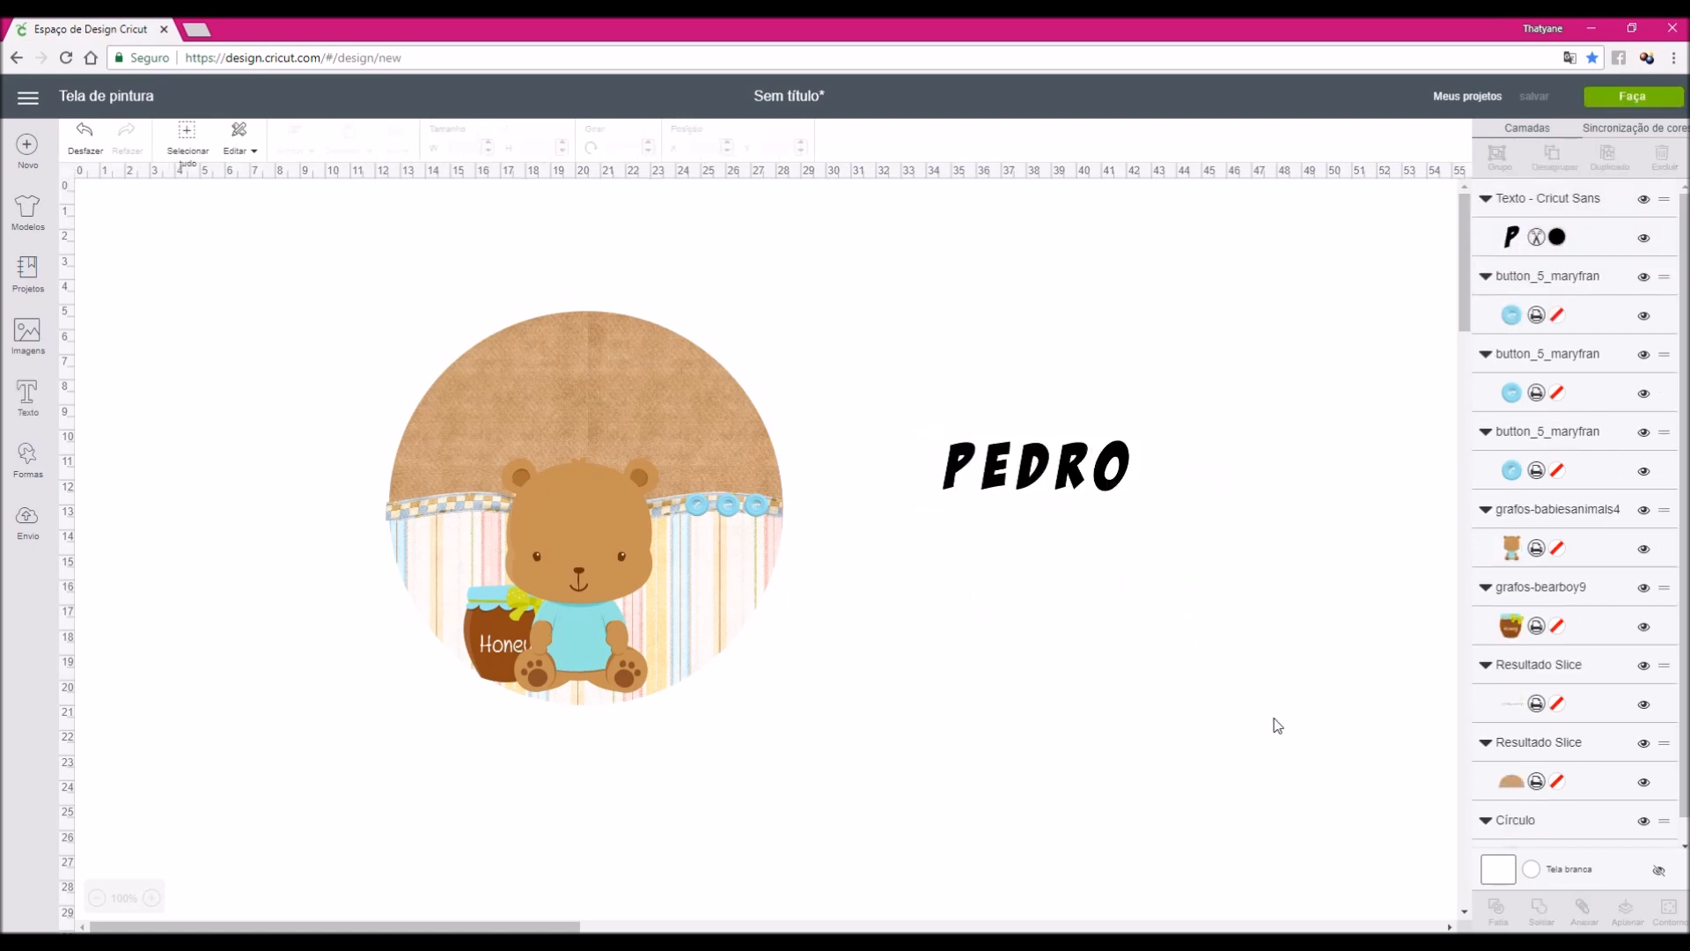
Colour the name text light blue #88B1D3 and move it to about X 33.2 cm, Y 12.2 cm
{"action": "left_click", "coordinate": [1075, 481]}
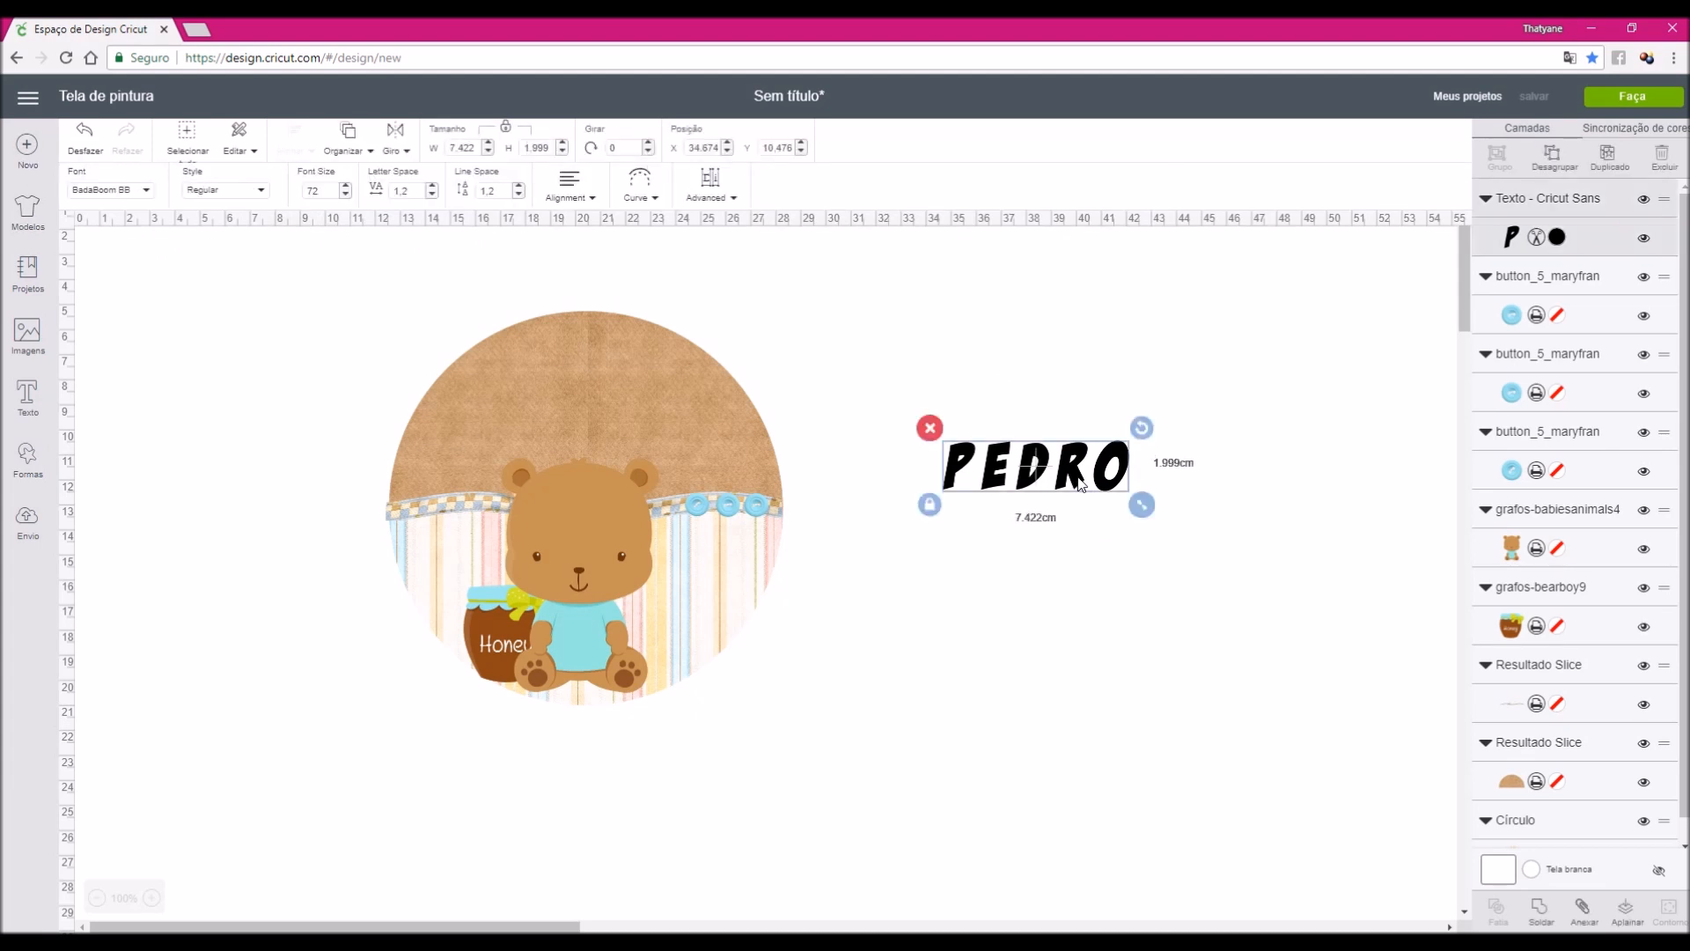
{"action": "left_click", "coordinate": [1559, 237]}
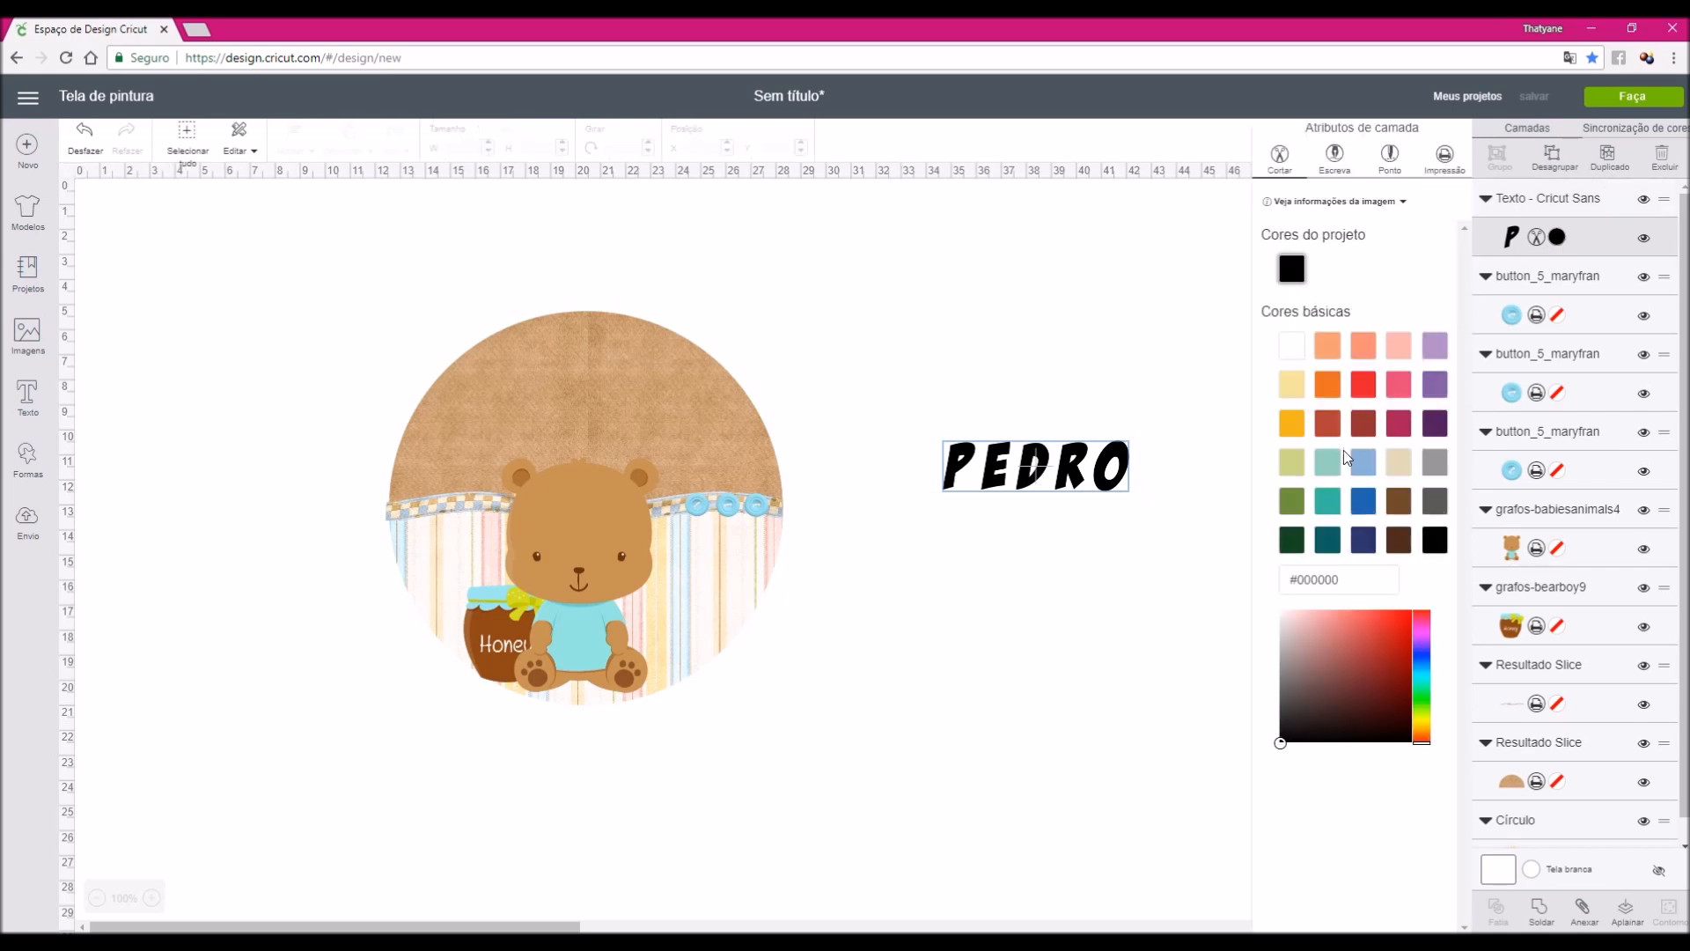
{"action": "left_click", "coordinate": [1361, 468]}
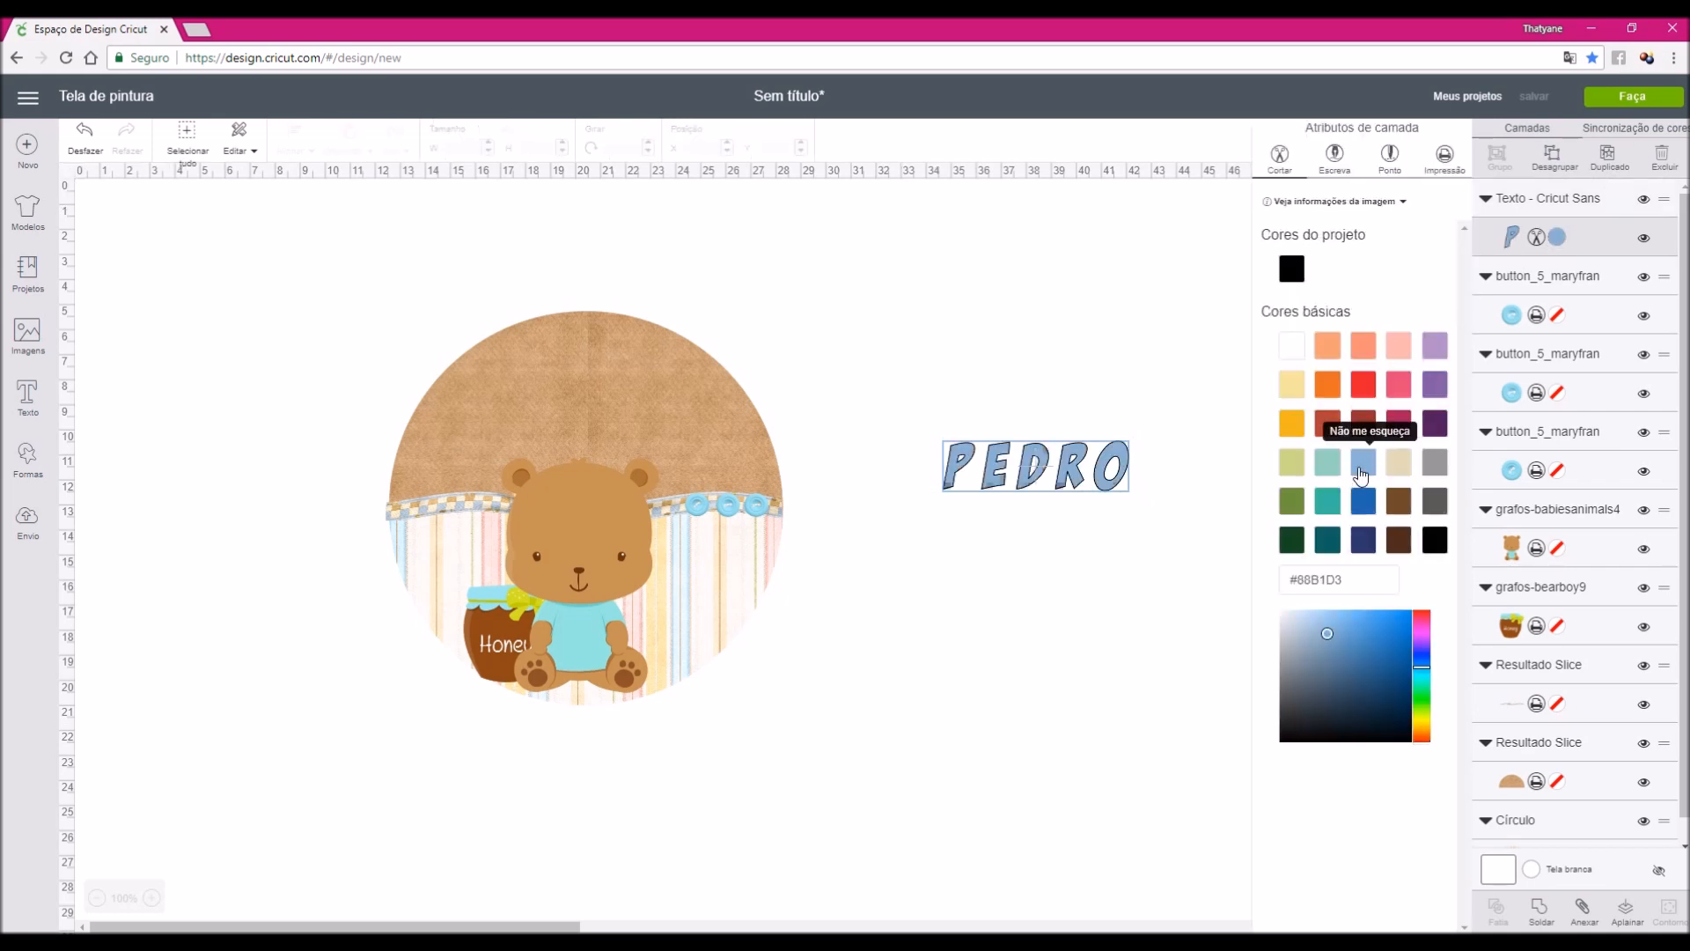
{"action": "left_click_drag", "start_coordinate": [1108, 488], "coordinate": [1067, 528]}
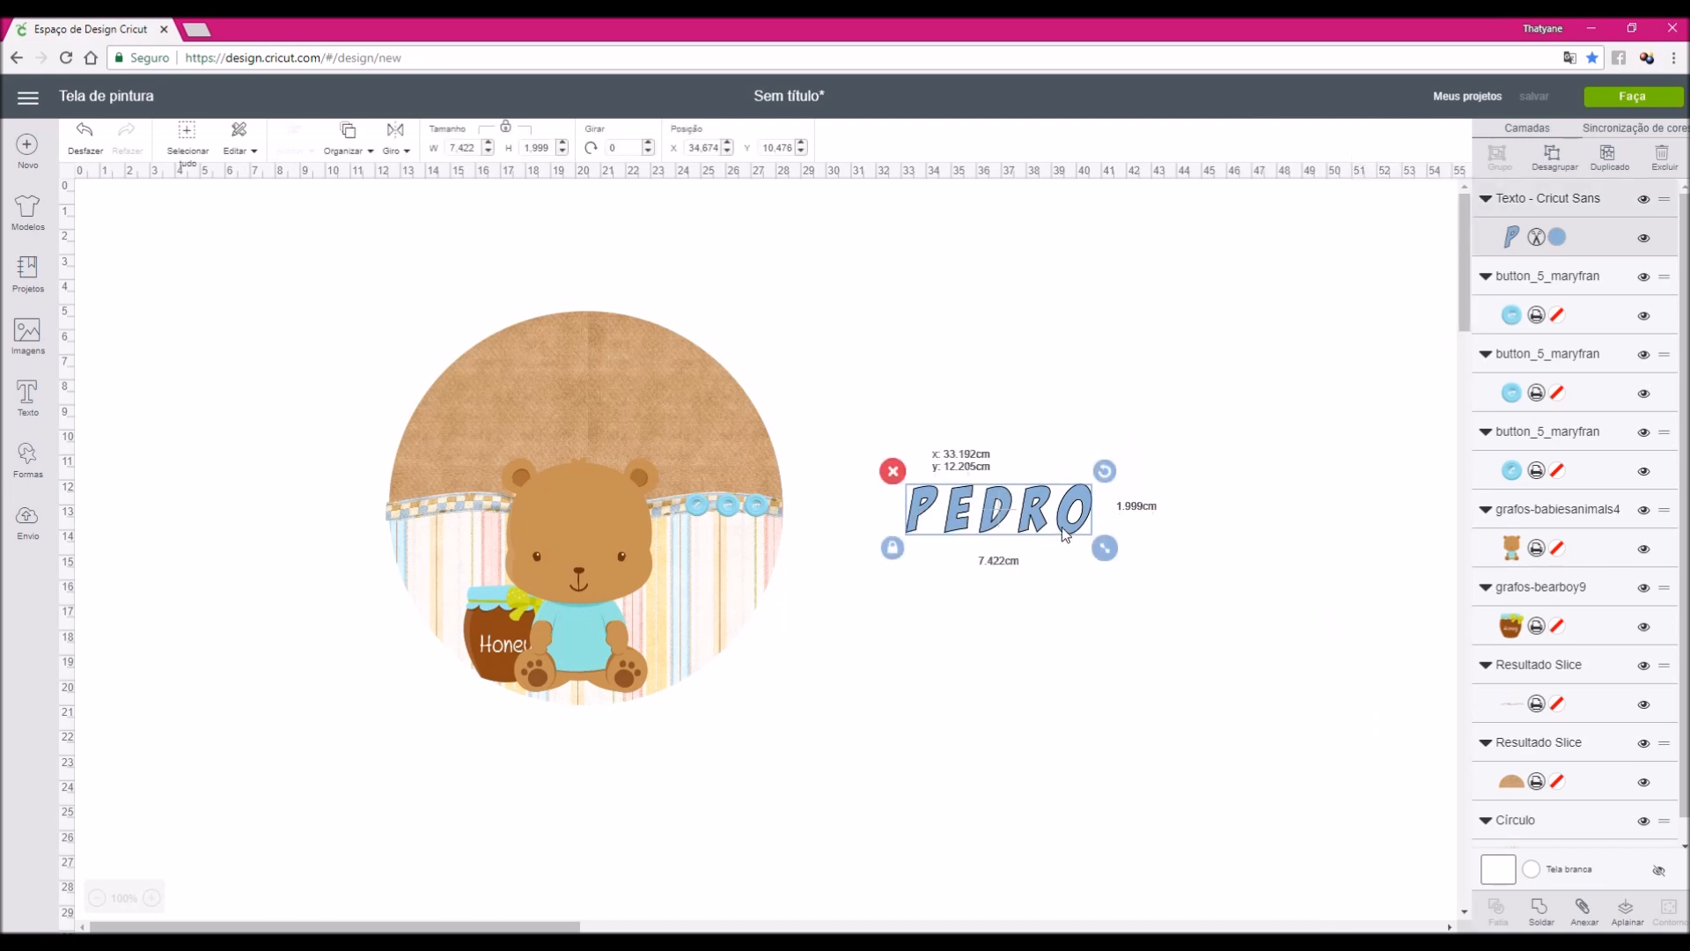
Duplicate the name text, place the copy directly below the original, and colour the original dark blue #1F66B1
{"action": "key", "text": "ctrl+d"}
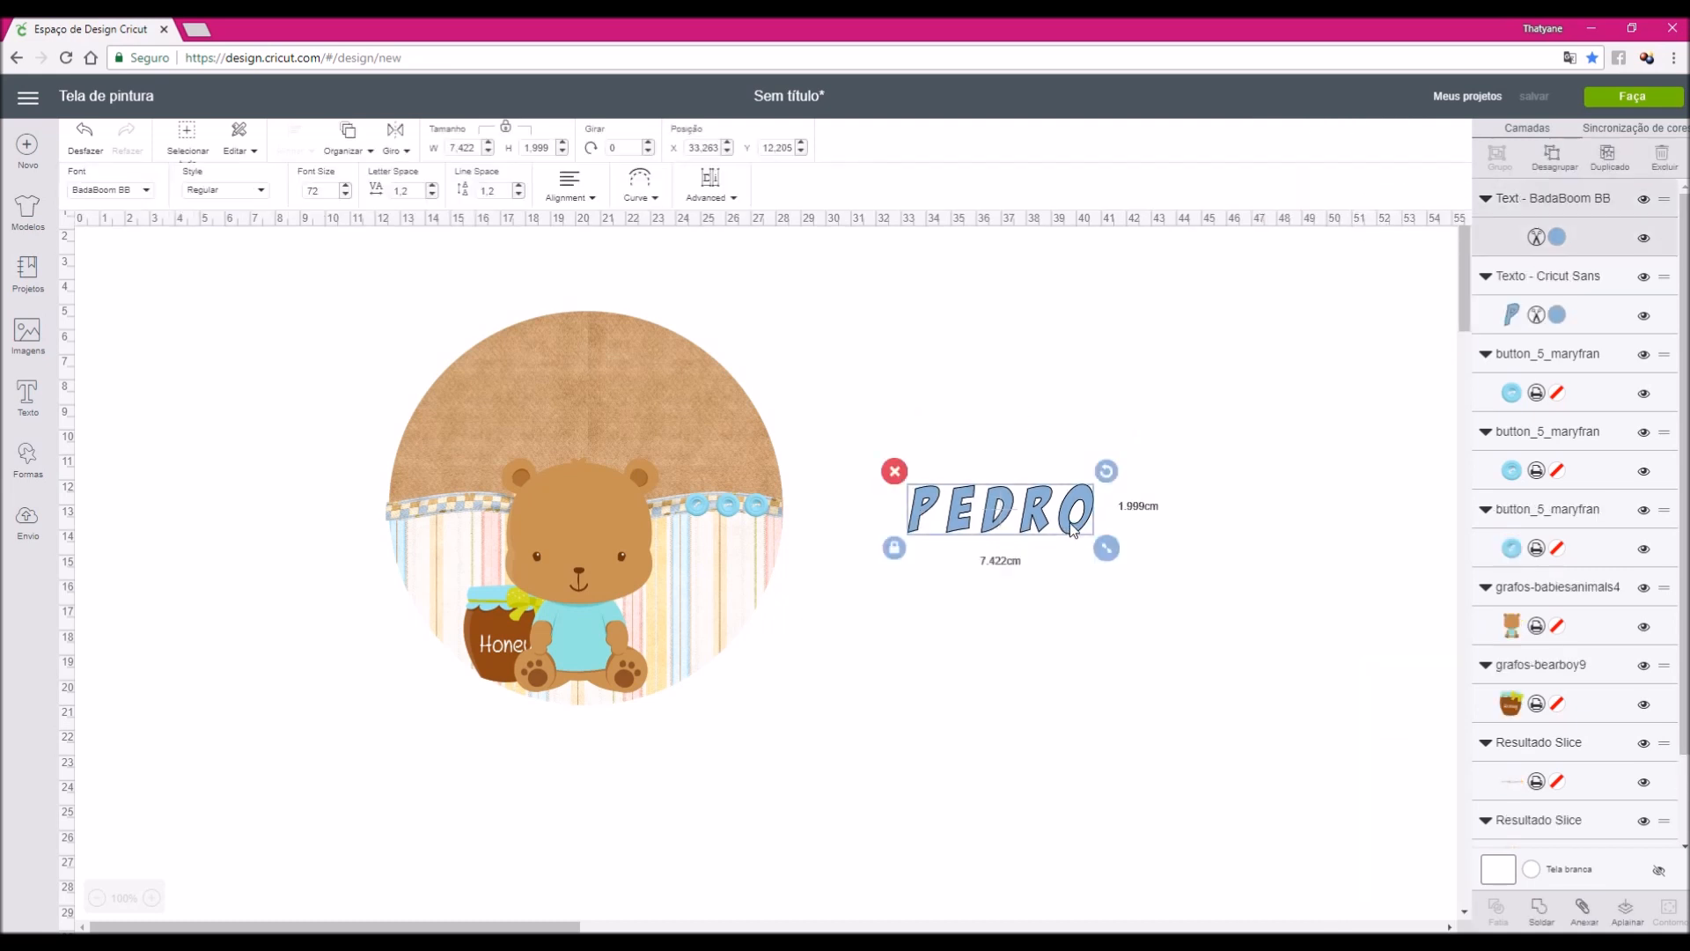
{"action": "mouse_move", "coordinate": [1074, 551]}
{"action": "left_mouse_down"}
{"action": "mouse_move", "coordinate": [1085, 518]}
{"action": "mouse_move", "coordinate": [1074, 554]}
{"action": "mouse_move", "coordinate": [1067, 525]}
{"action": "left_mouse_up"}
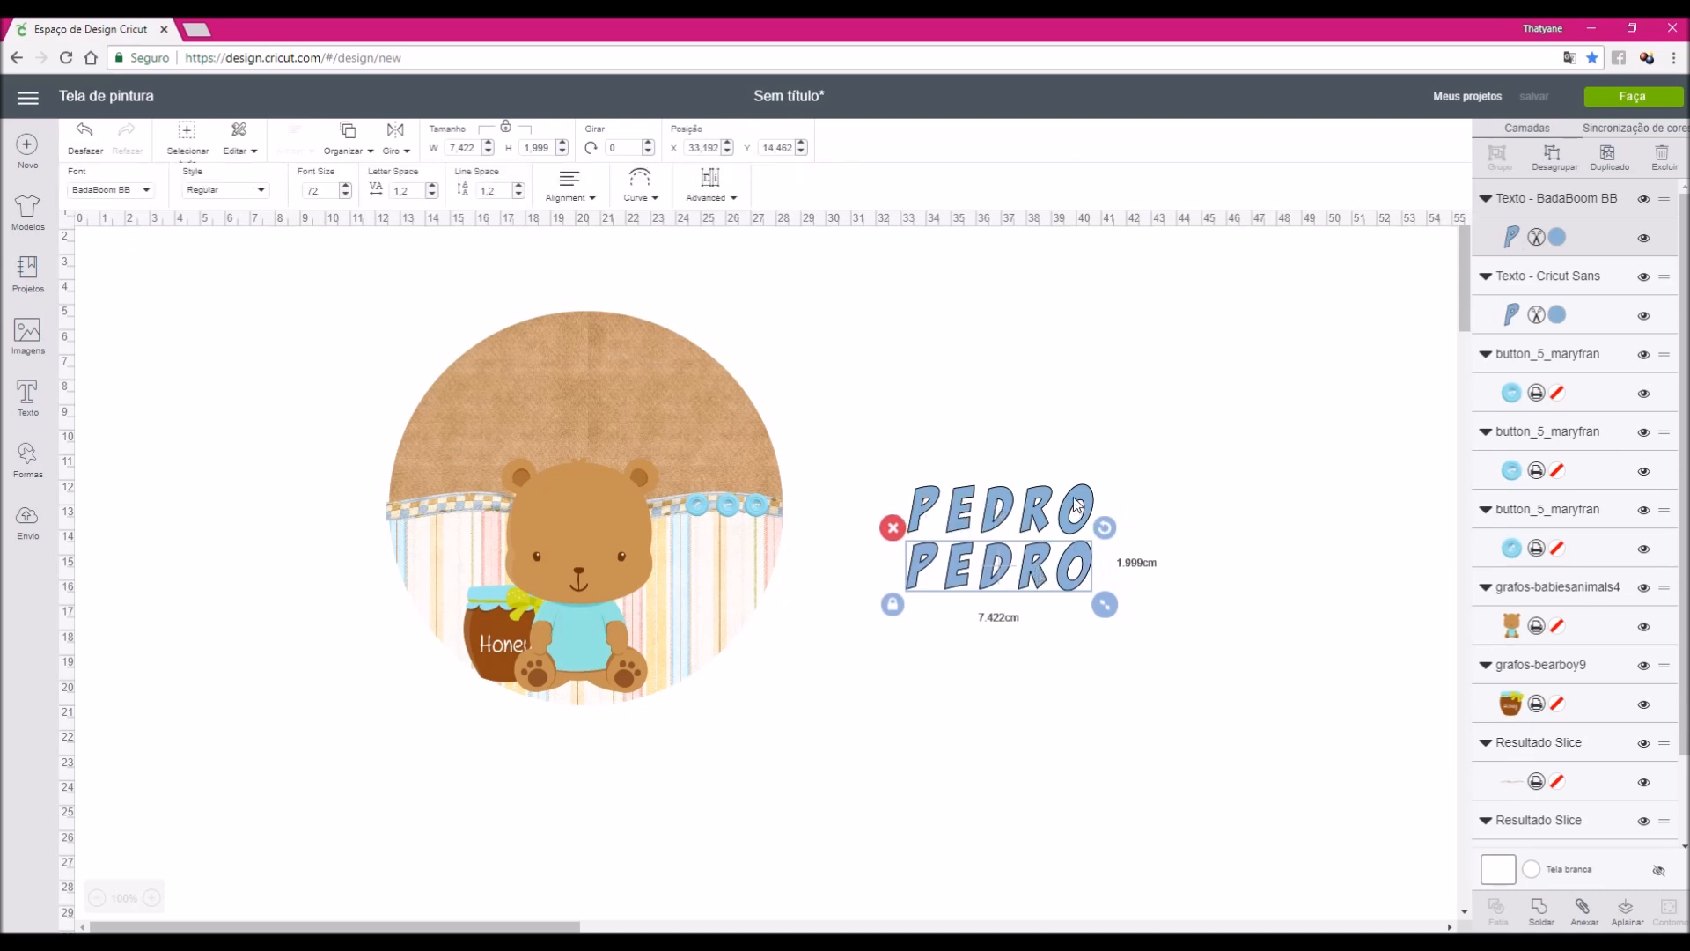
{"action": "left_click", "coordinate": [1078, 506]}
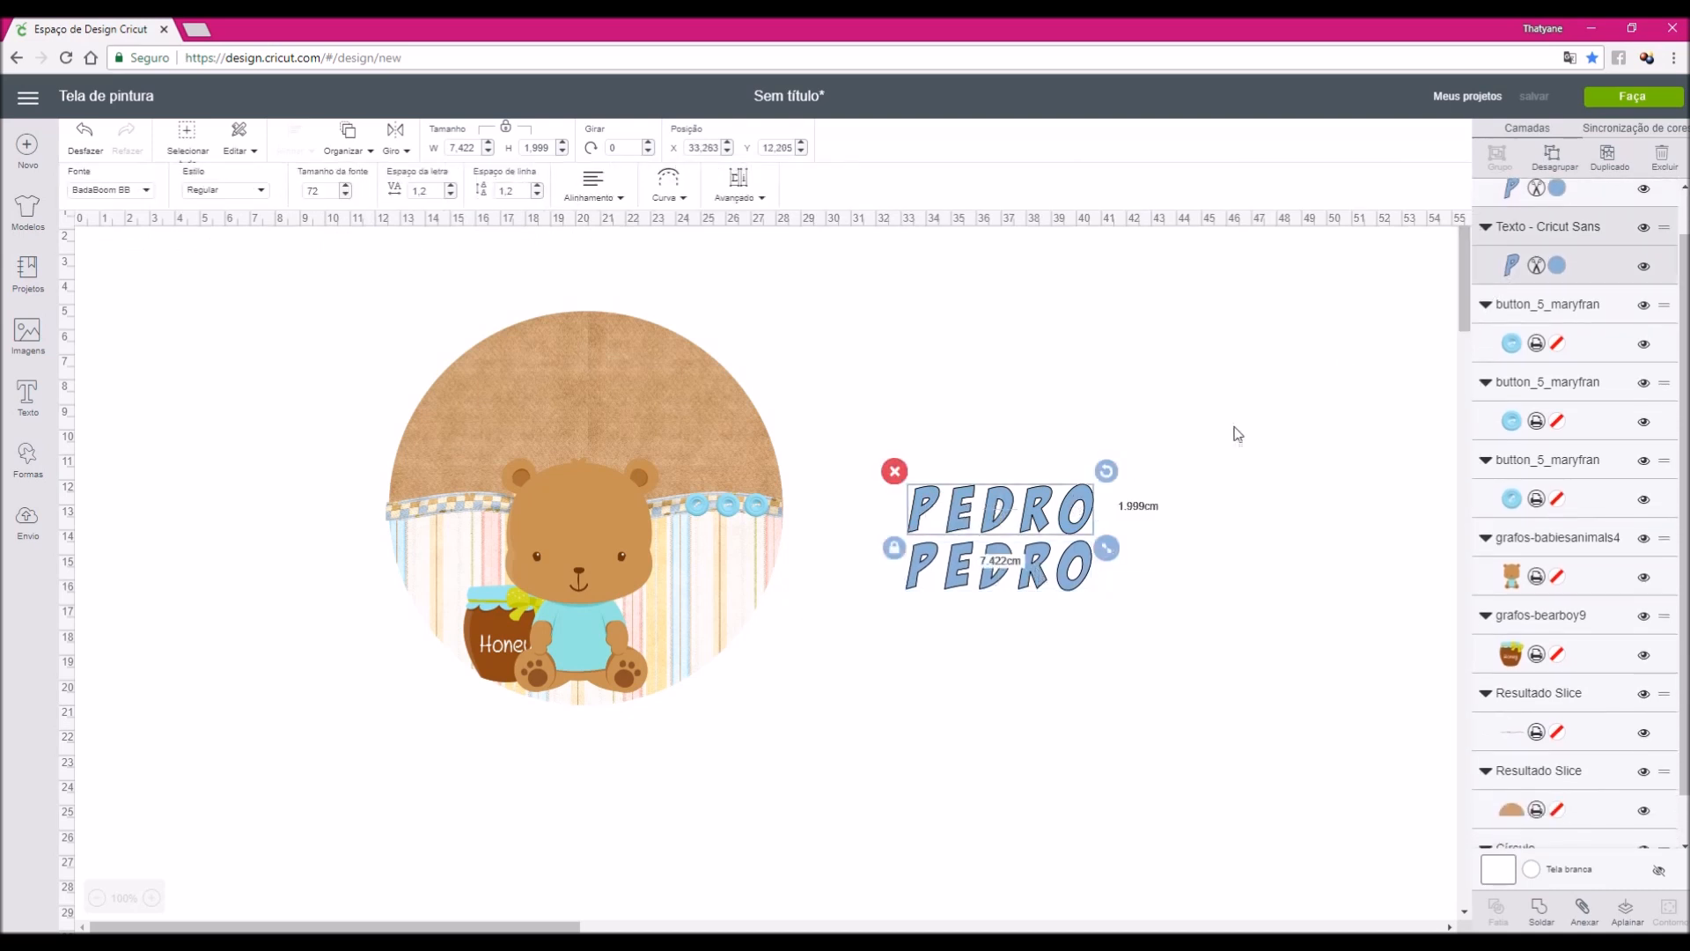
{"action": "left_click", "coordinate": [1558, 265]}
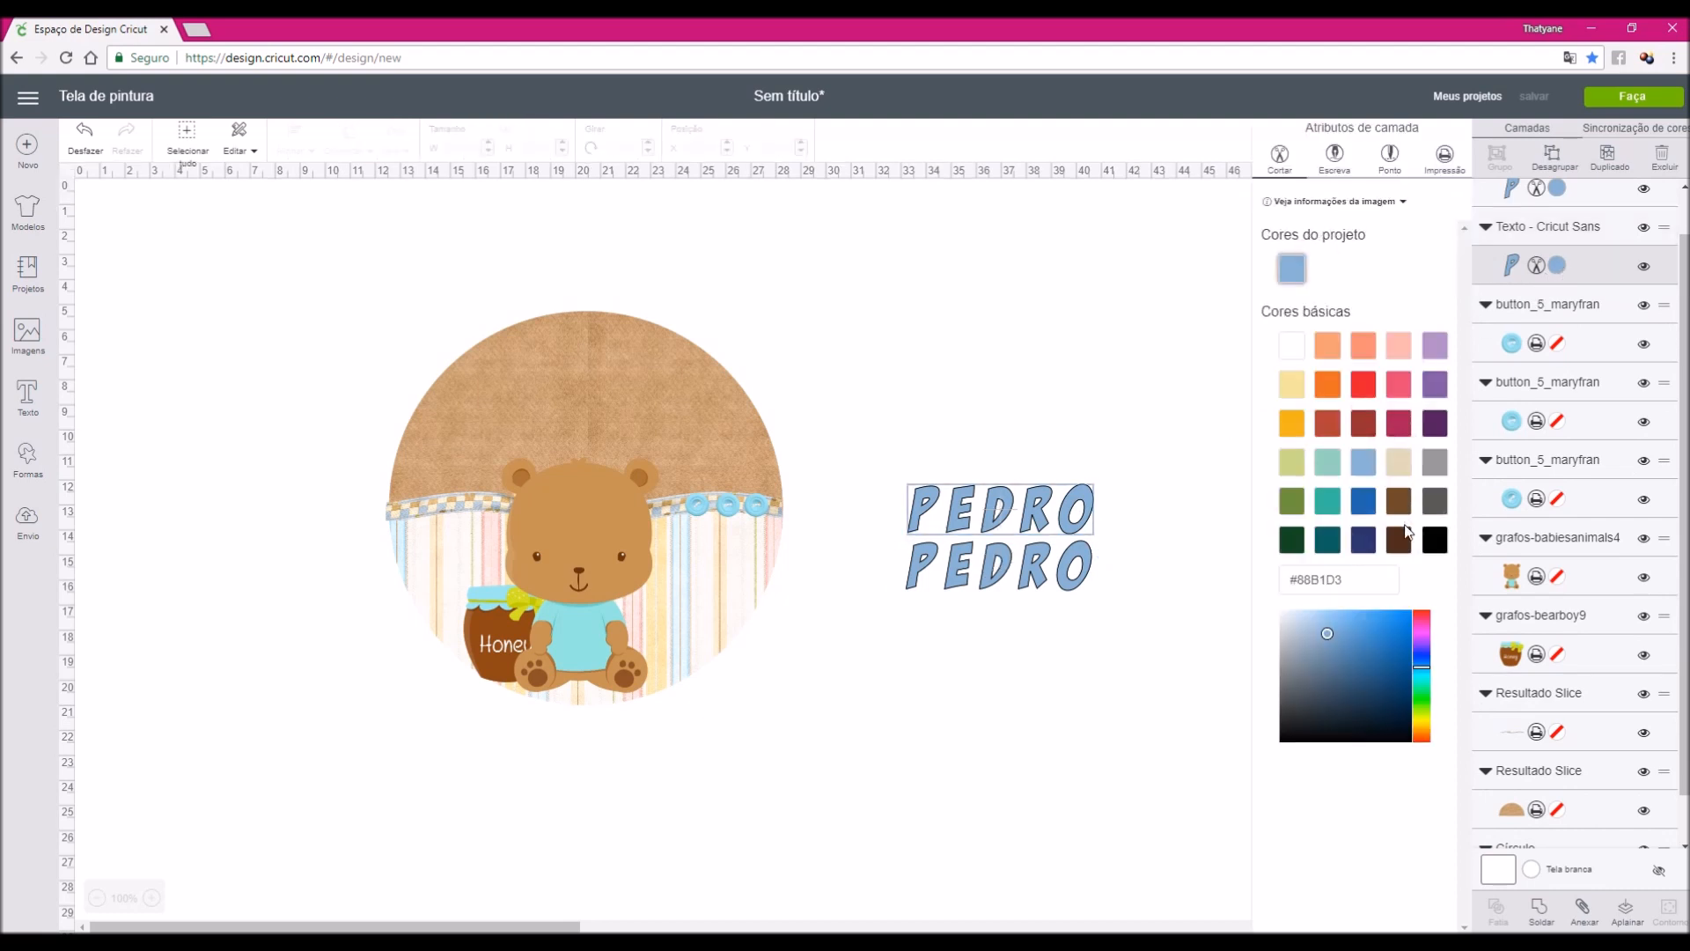
{"action": "left_click", "coordinate": [1363, 500]}
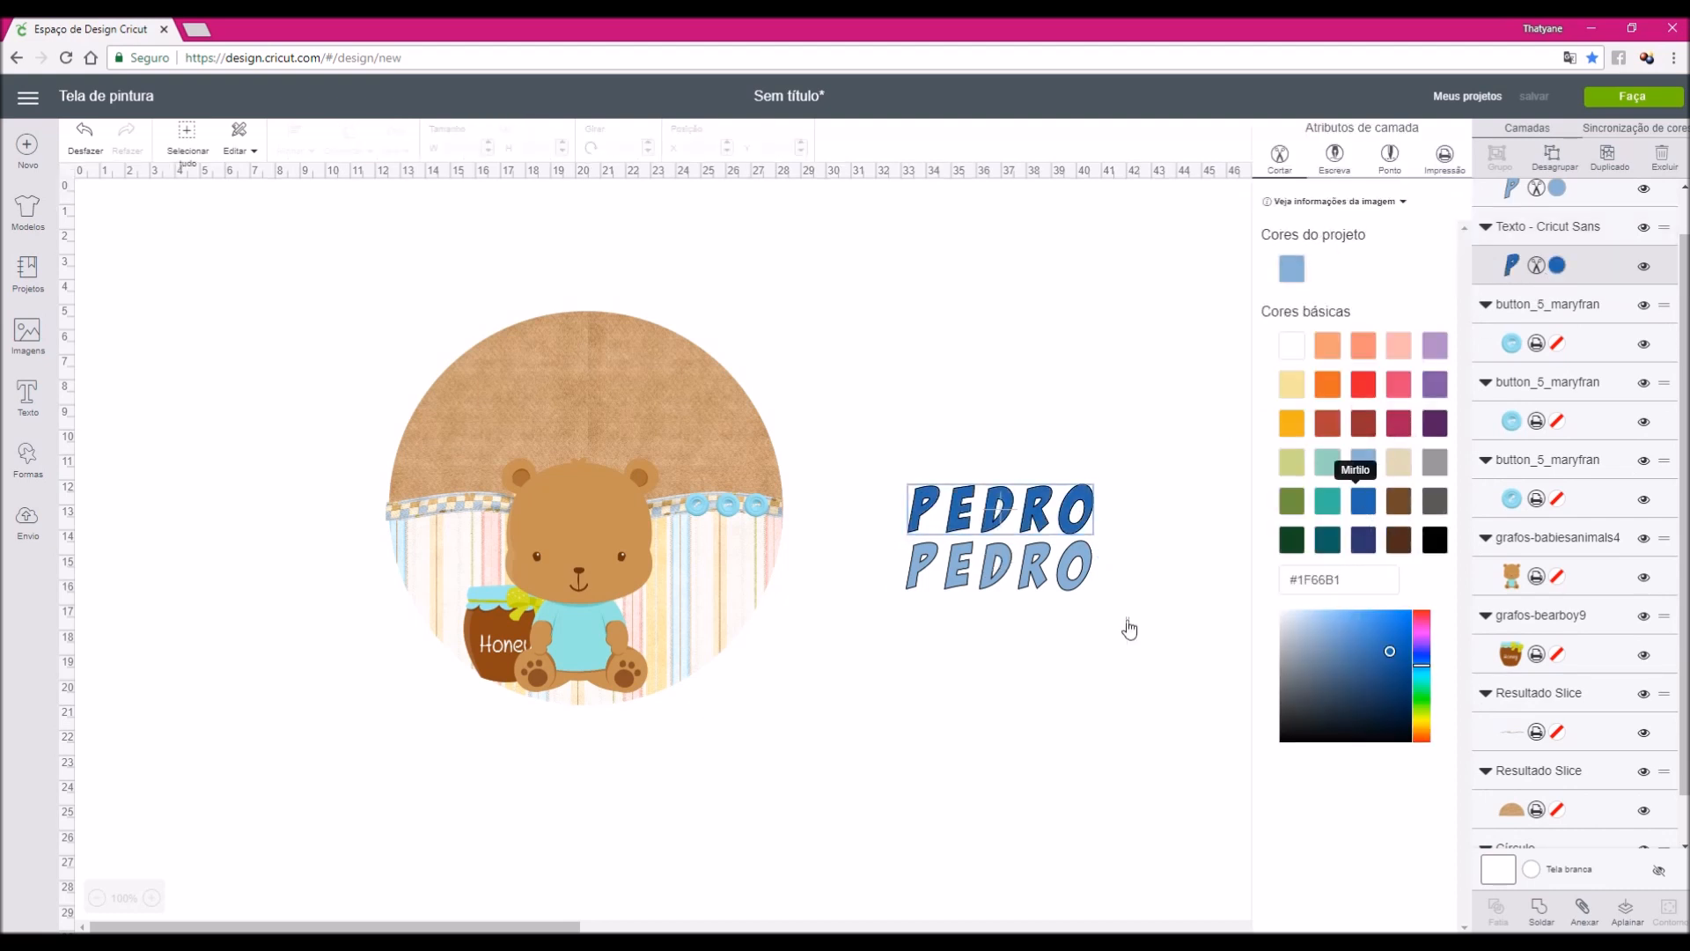
Enlarge both name texts together to about 17.9 cm wide and lay the light blue copy slightly offset over the dark blue one
{"action": "left_click", "coordinate": [1077, 579]}
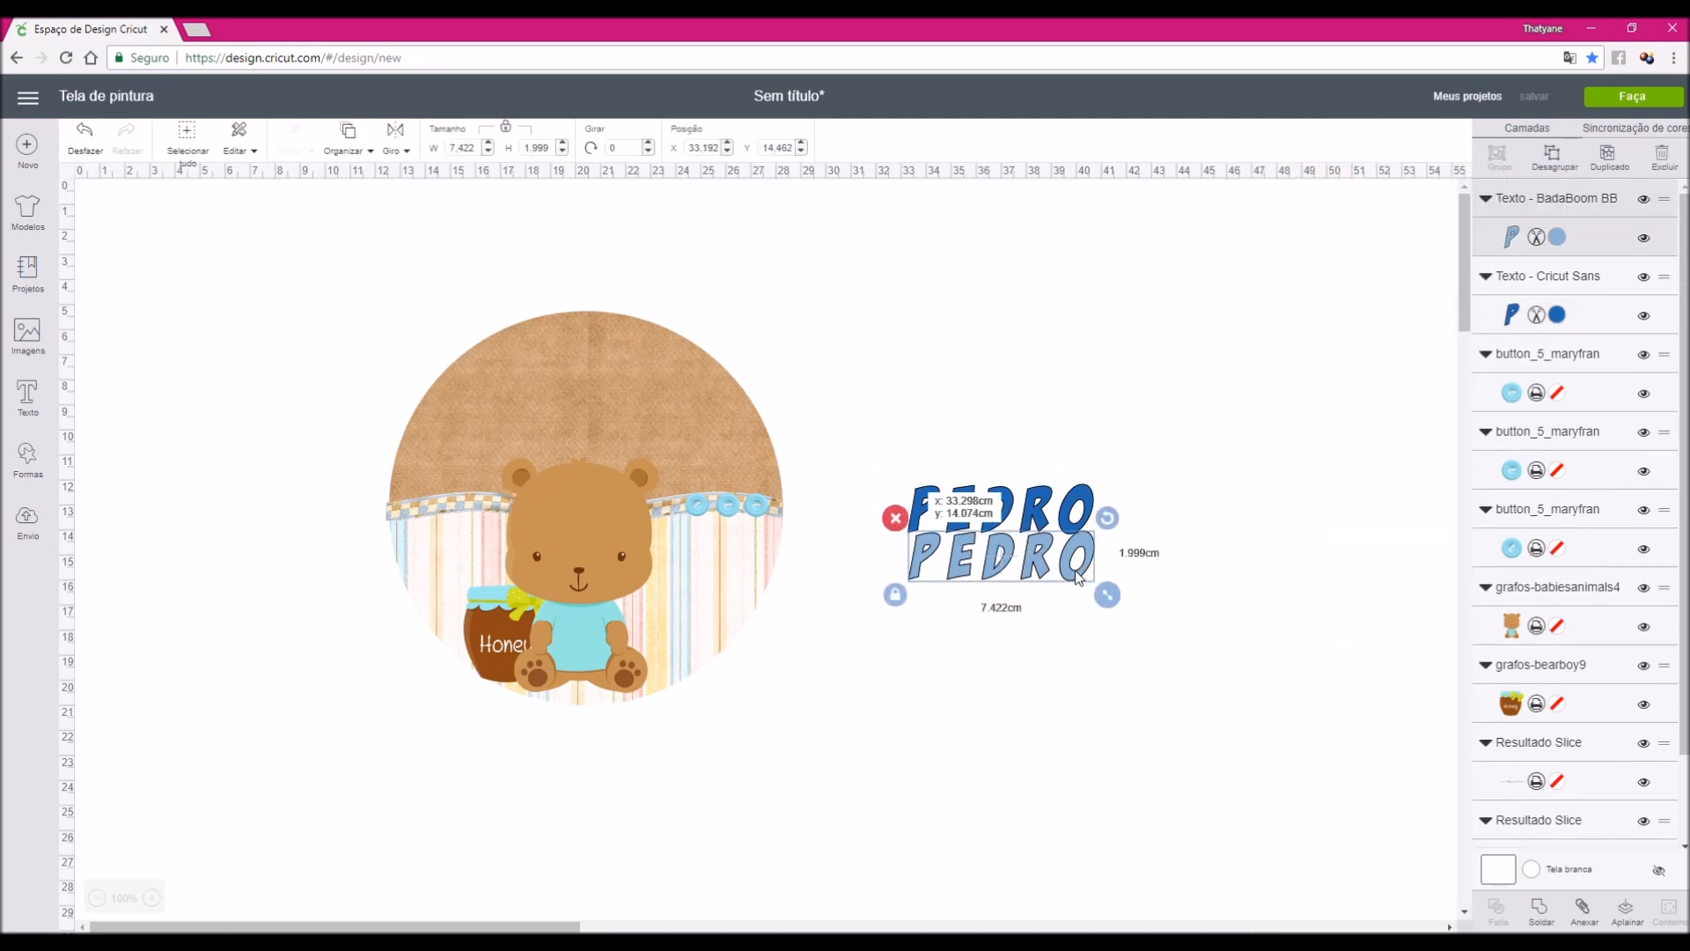
{"action": "left_click_drag", "start_coordinate": [871, 407], "coordinate": [1371, 843]}
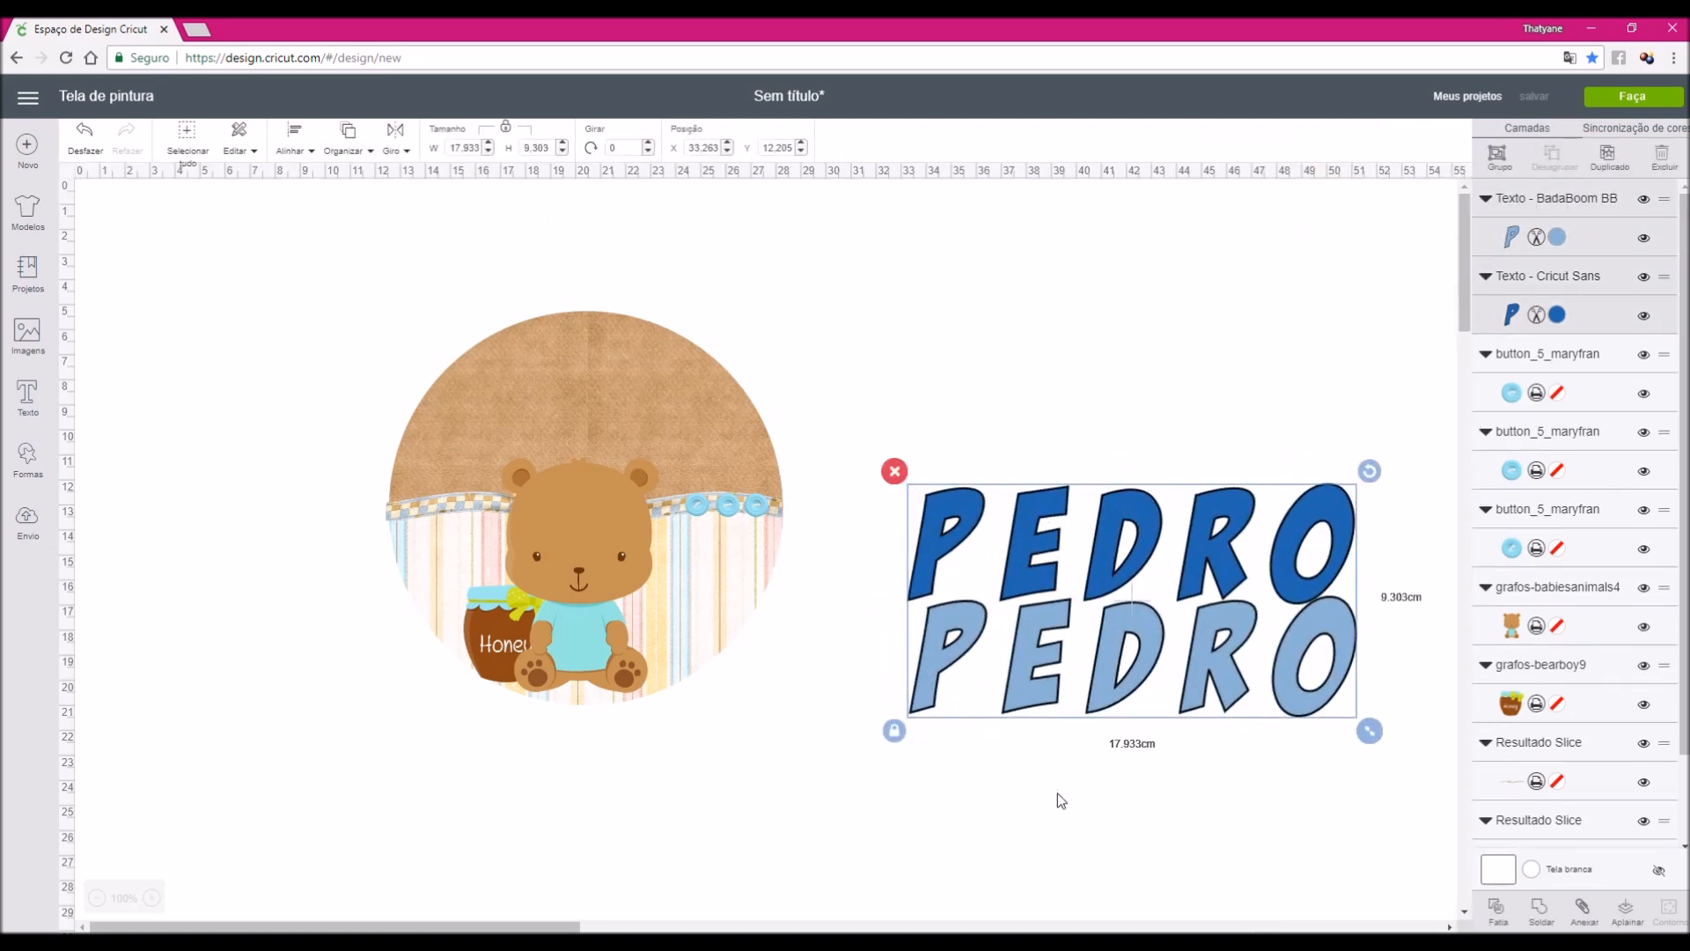
{"action": "left_click", "coordinate": [1058, 794]}
{"action": "left_click", "coordinate": [1027, 626]}
{"action": "left_click_drag", "start_coordinate": [1030, 631], "coordinate": [1027, 540]}
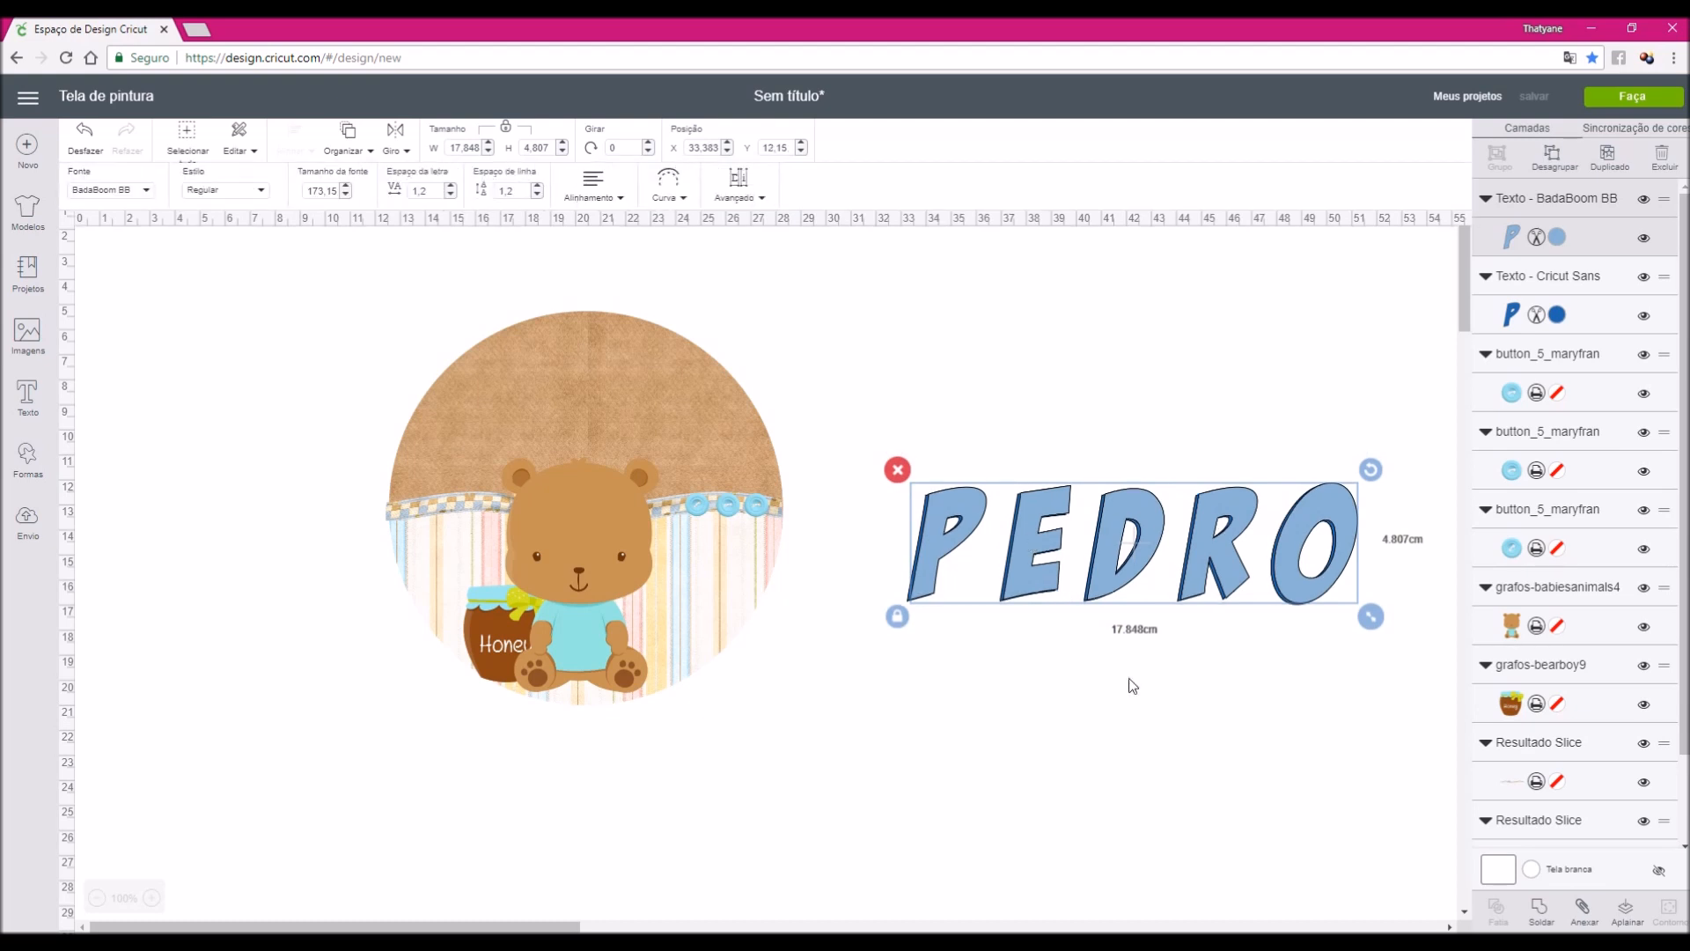
Flatten the two overlapping name texts into one printable image and scale it to about 8.13 cm wide
{"action": "left_click_drag", "start_coordinate": [1412, 672], "coordinate": [870, 413]}
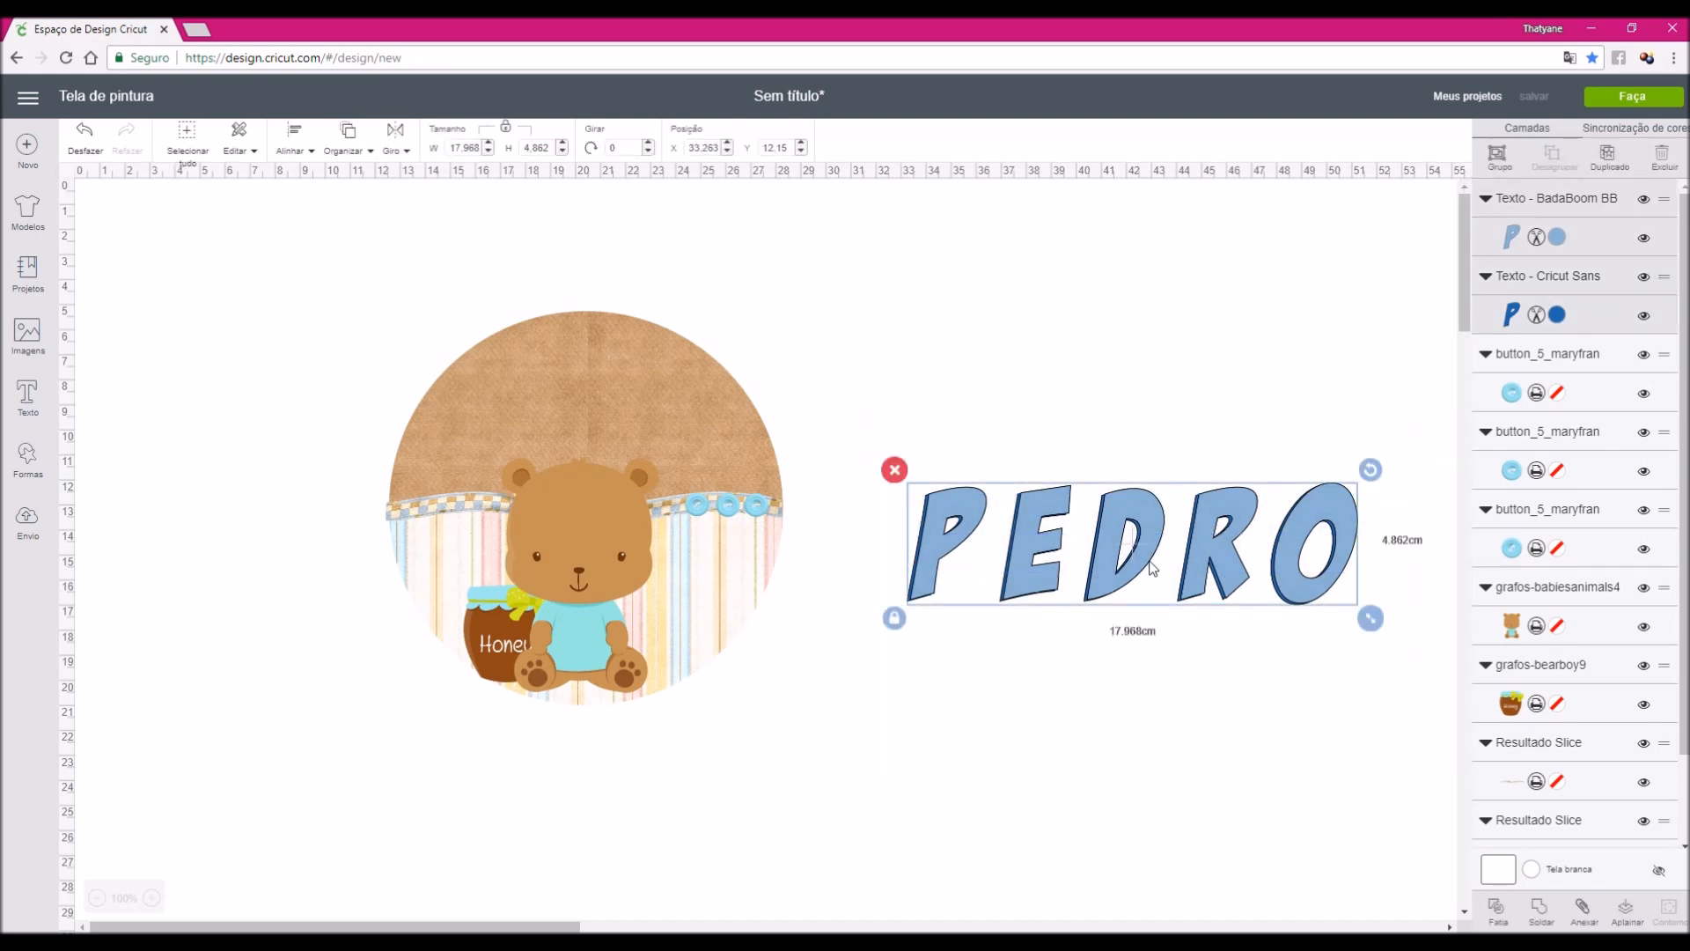
{"action": "left_click", "coordinate": [1627, 910]}
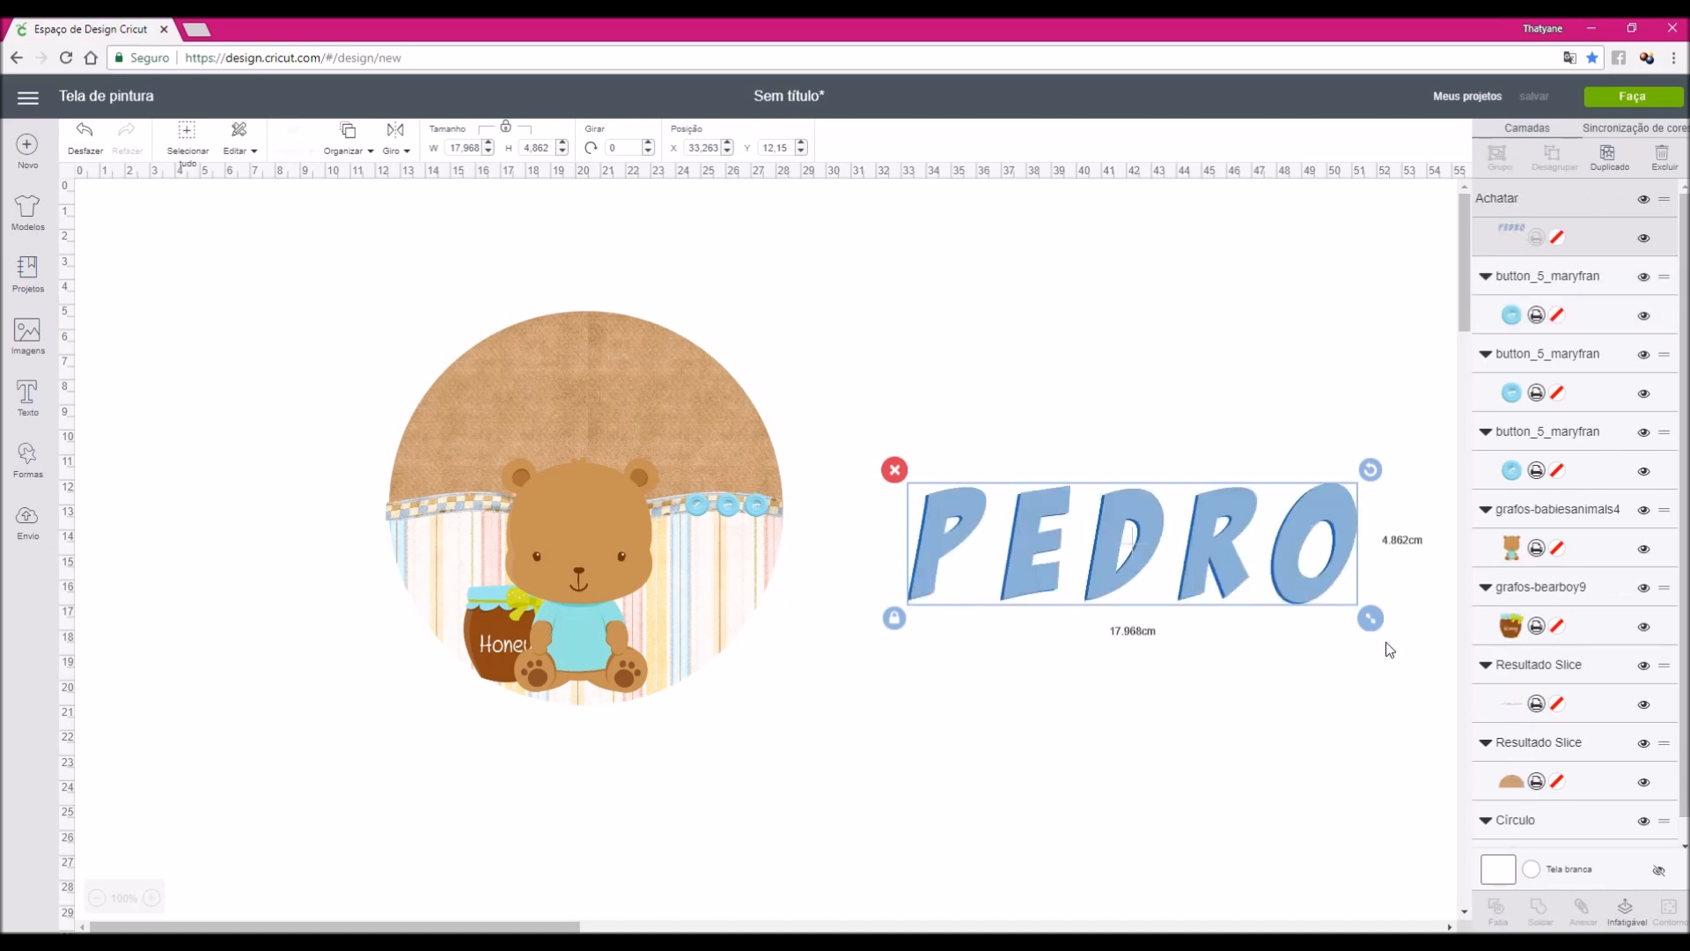
{"action": "left_click_drag", "start_coordinate": [1370, 619], "coordinate": [1204, 576]}
Place the flattened name on the brown half of the tag above the bear, shifting the bear slightly down to make room
{"action": "left_click_drag", "start_coordinate": [1125, 537], "coordinate": [652, 453]}
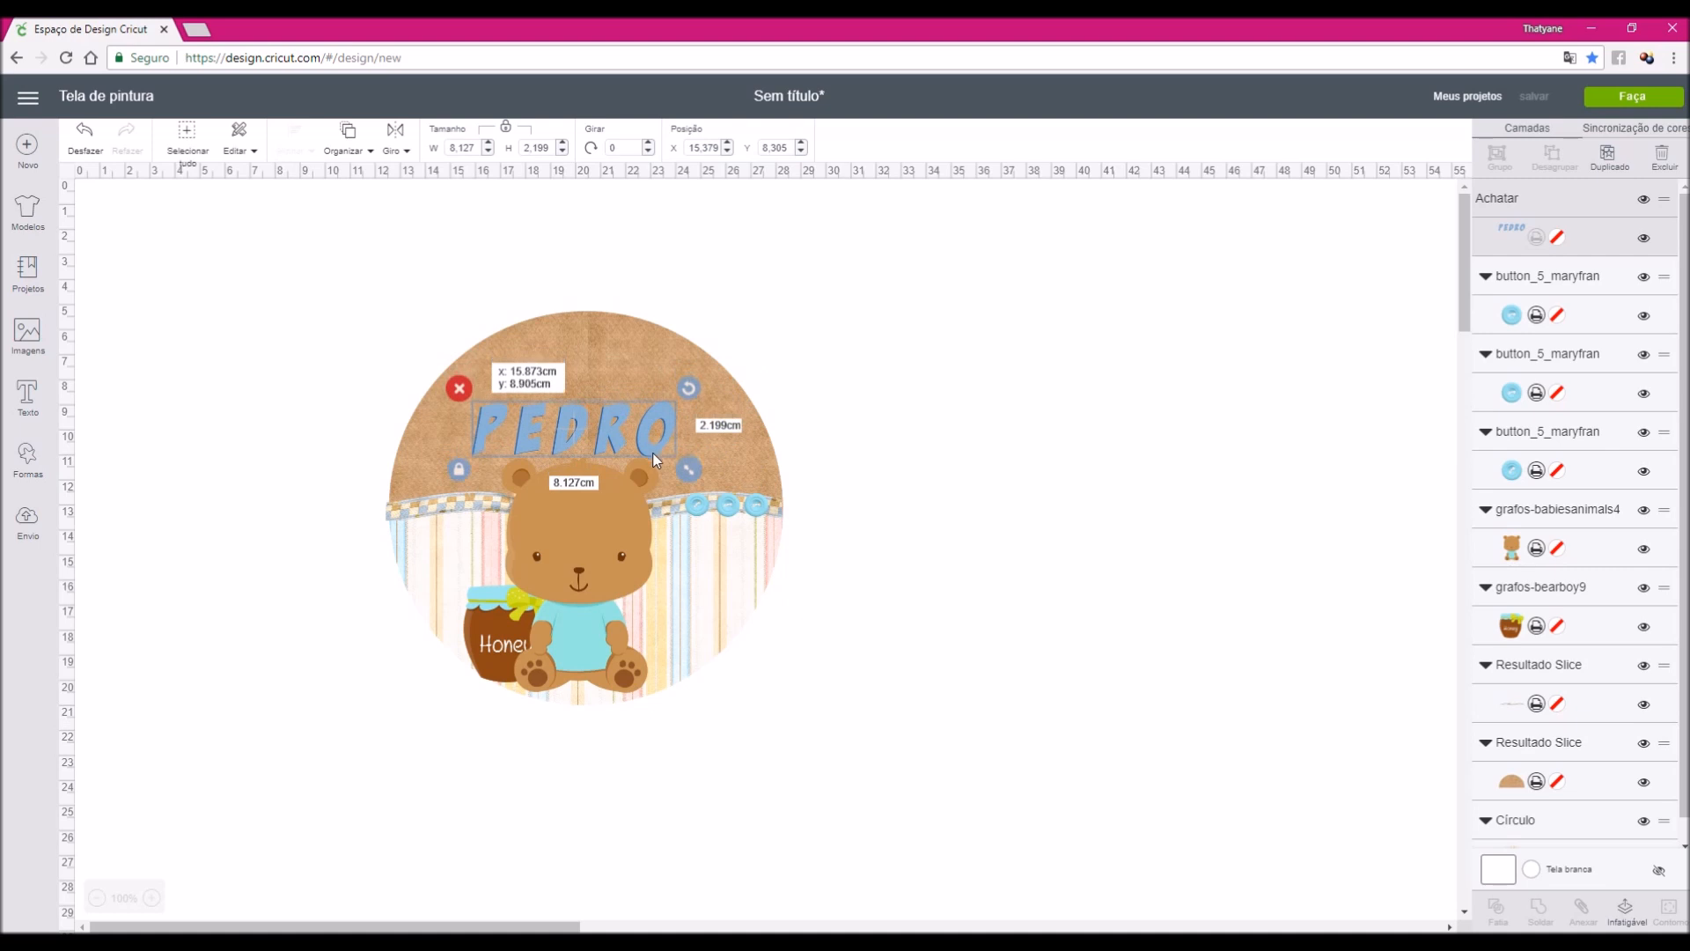
{"action": "left_click", "coordinate": [605, 559]}
{"action": "left_click_drag", "start_coordinate": [672, 702], "coordinate": [639, 681]}
{"action": "left_click", "coordinate": [651, 431]}
{"action": "left_click_drag", "start_coordinate": [656, 437], "coordinate": [652, 426]}
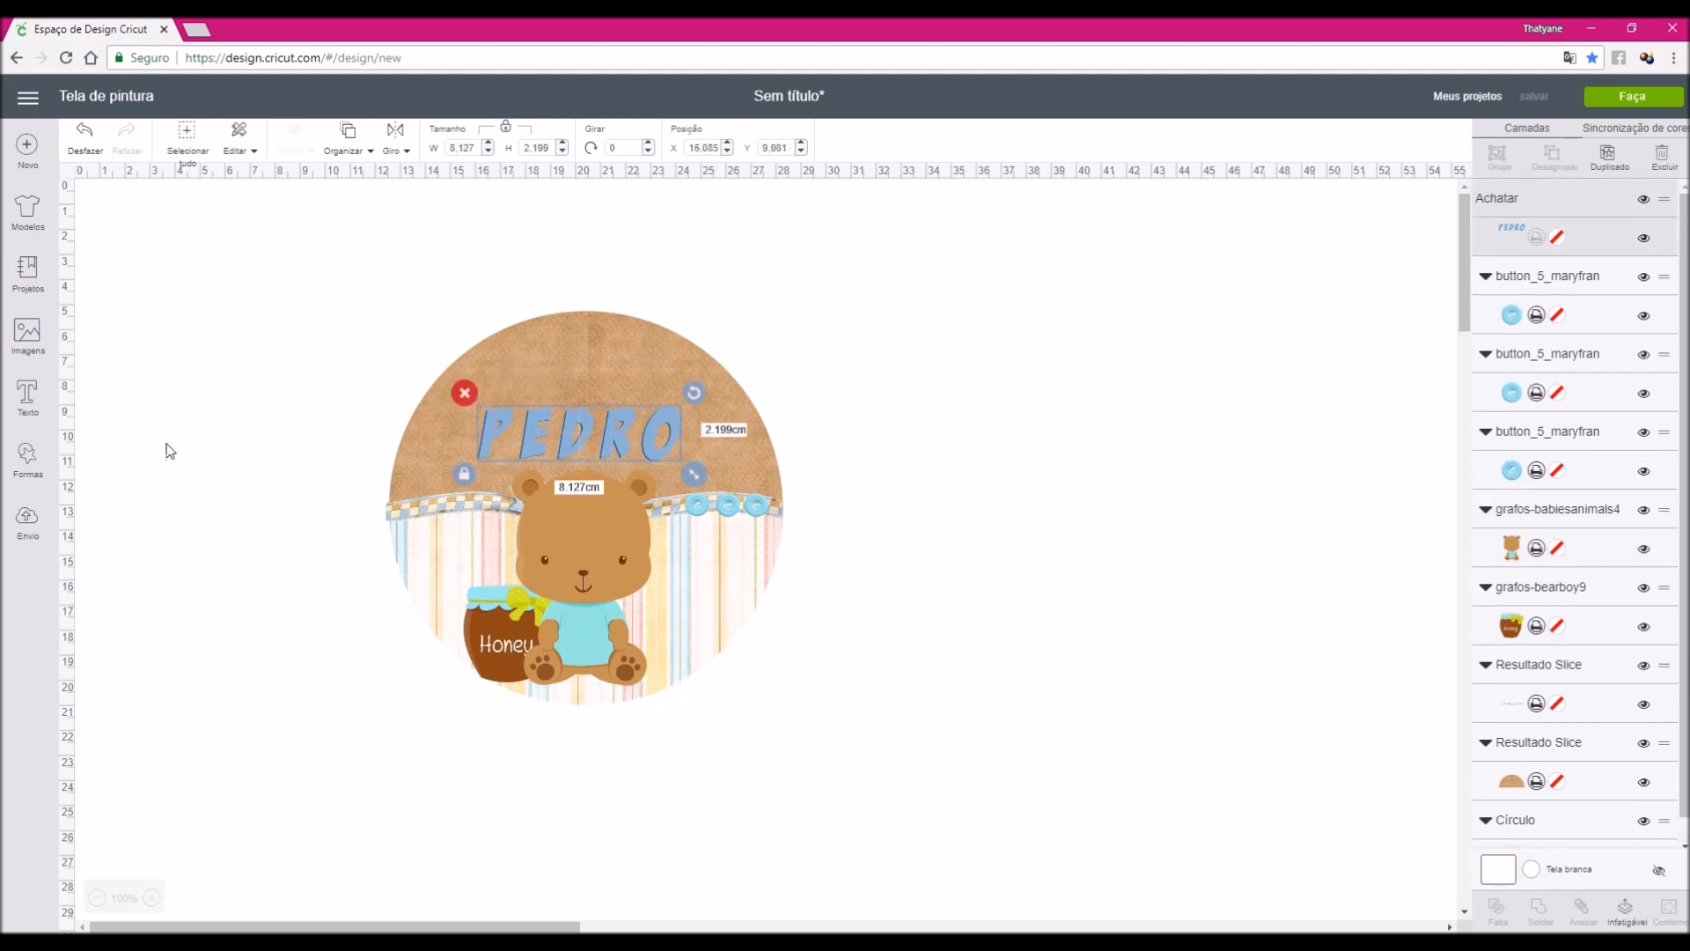
Add a new text object below the tag reading "Chá de Fradas do"
{"action": "left_click", "coordinate": [21, 467]}
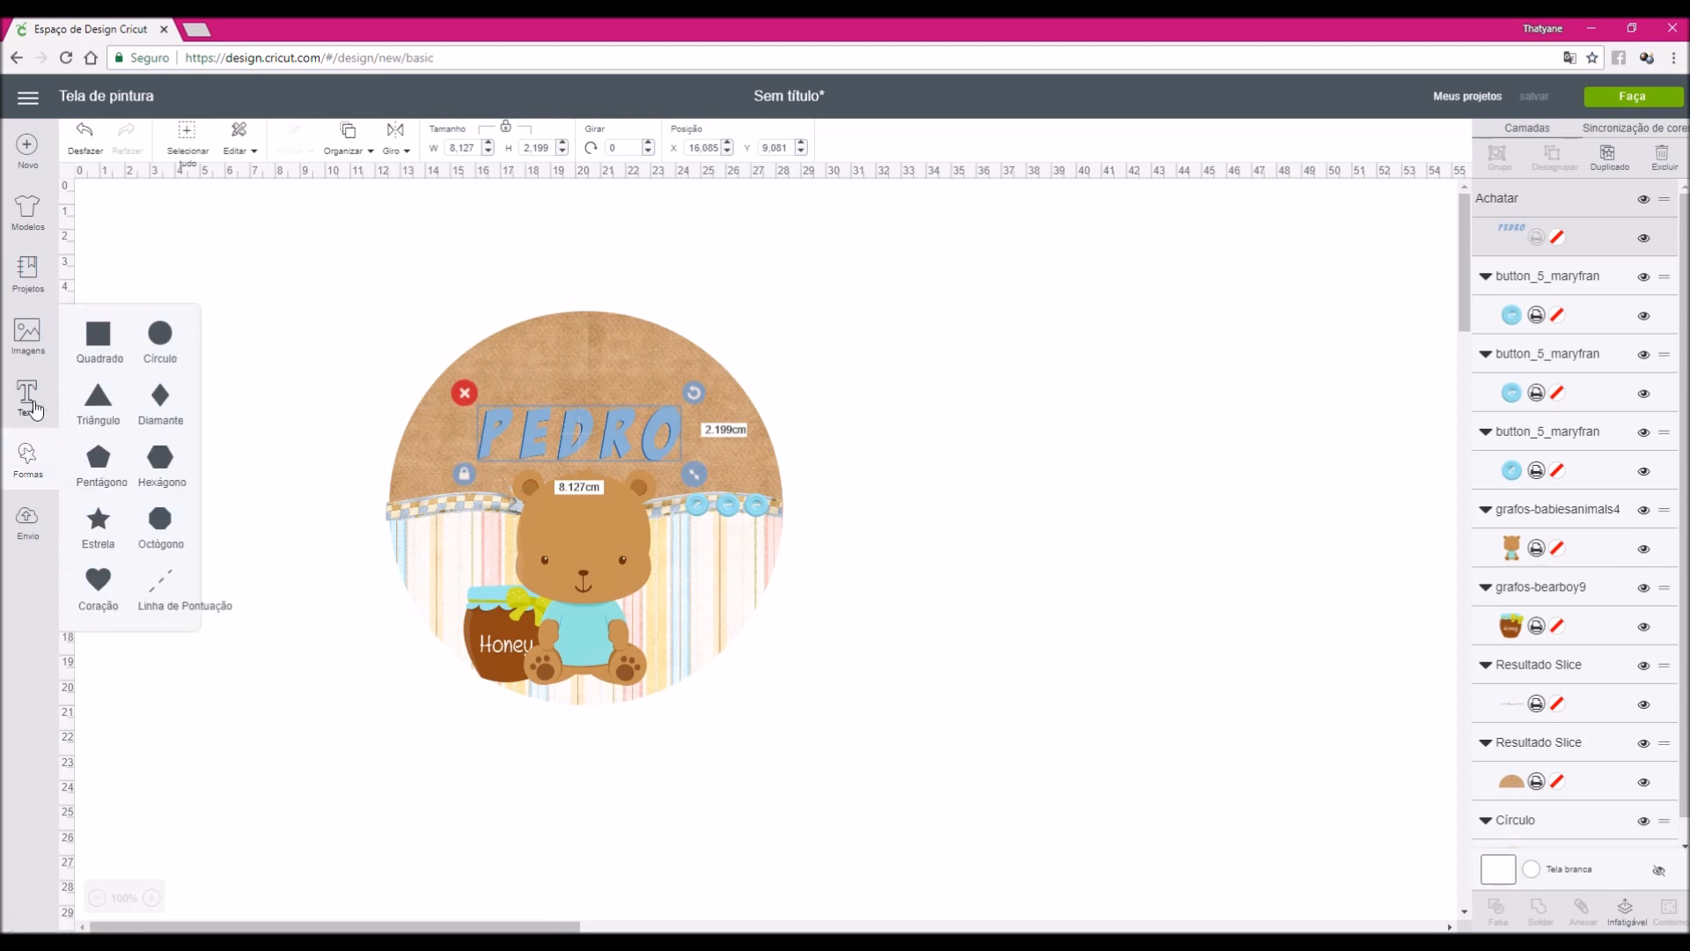
{"action": "left_click", "coordinate": [28, 398]}
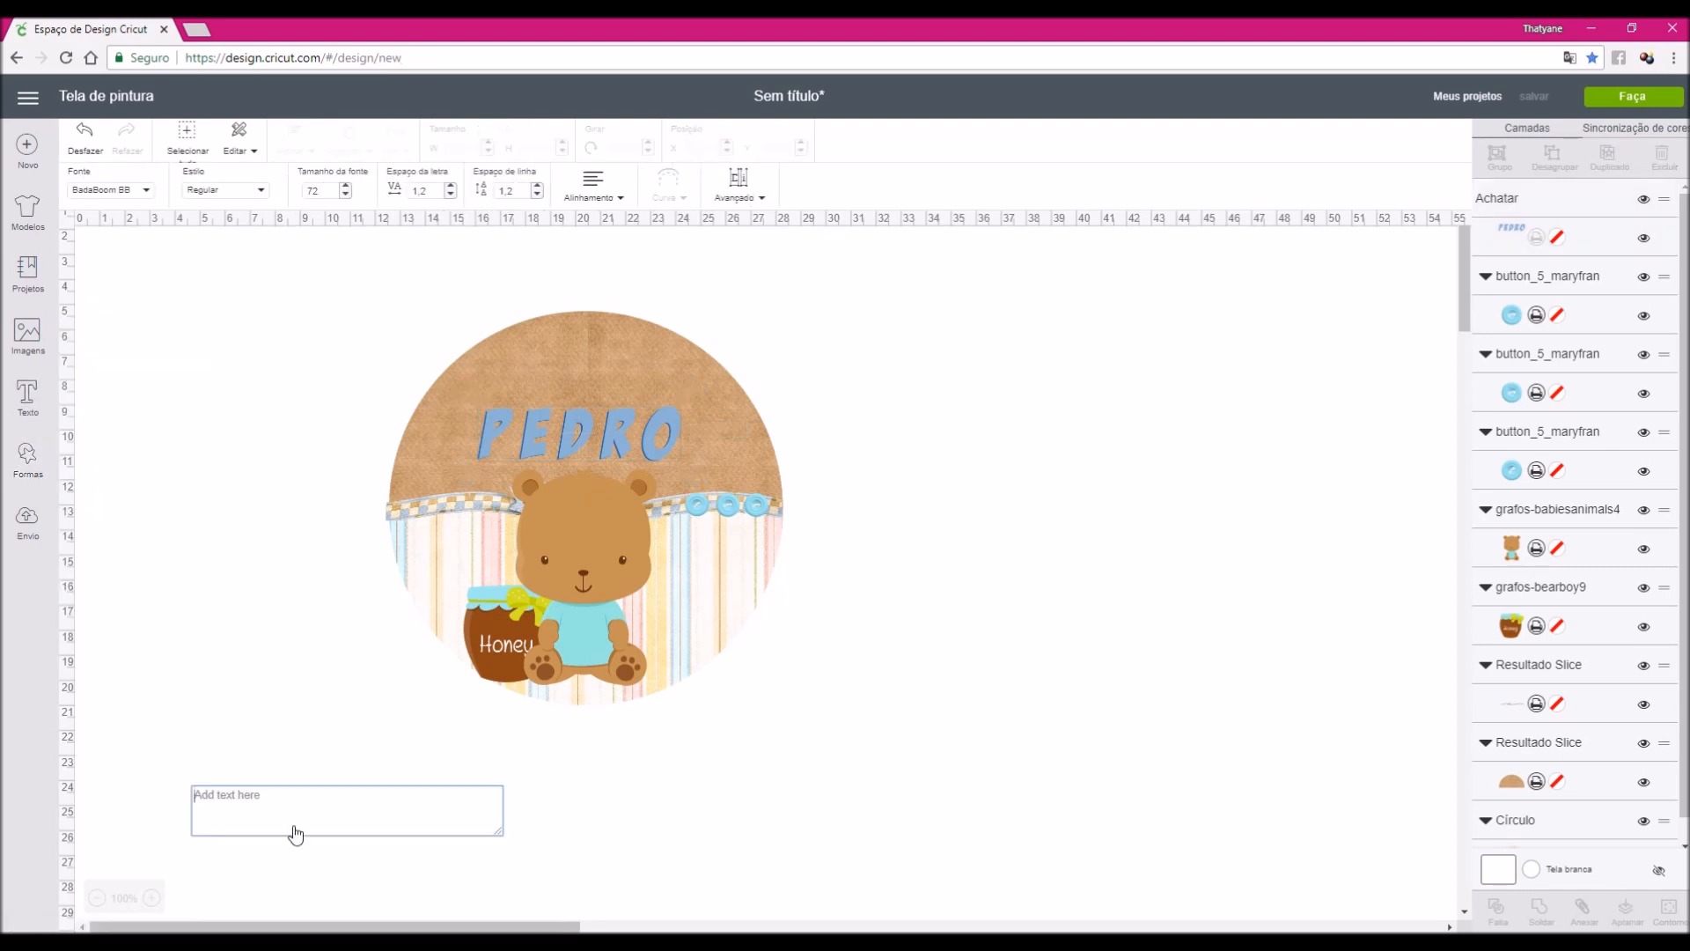
{"action": "type", "text": "C"}
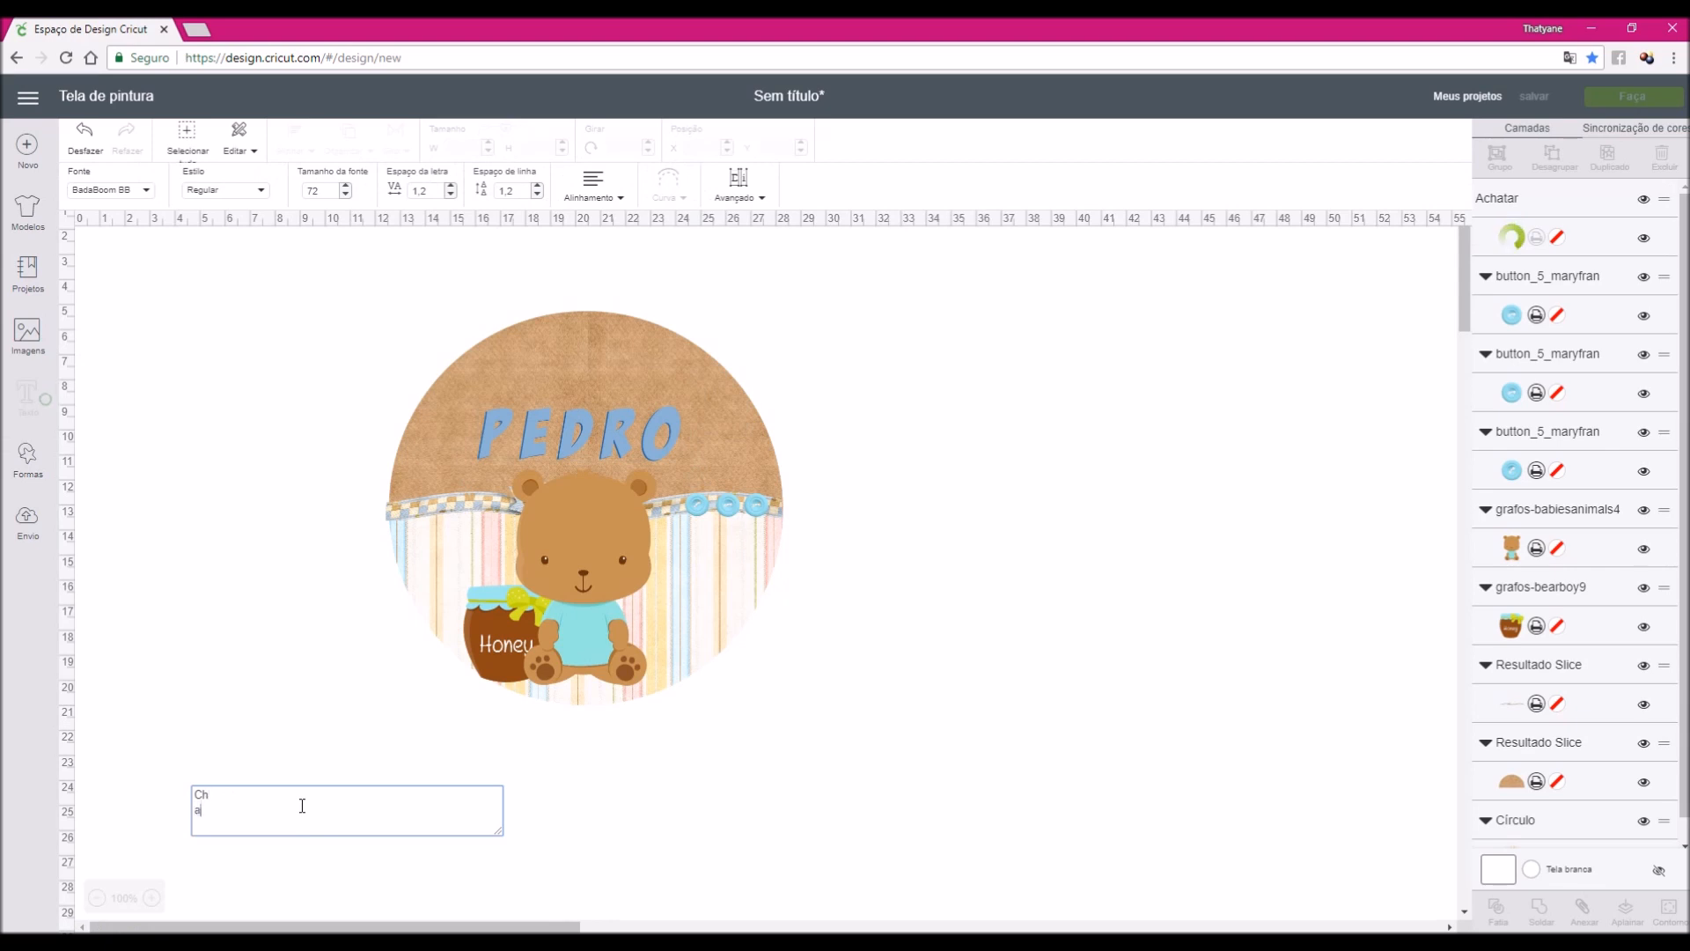
{"action": "type", "text": "h a de"}
{"action": "type", "text": " f"}
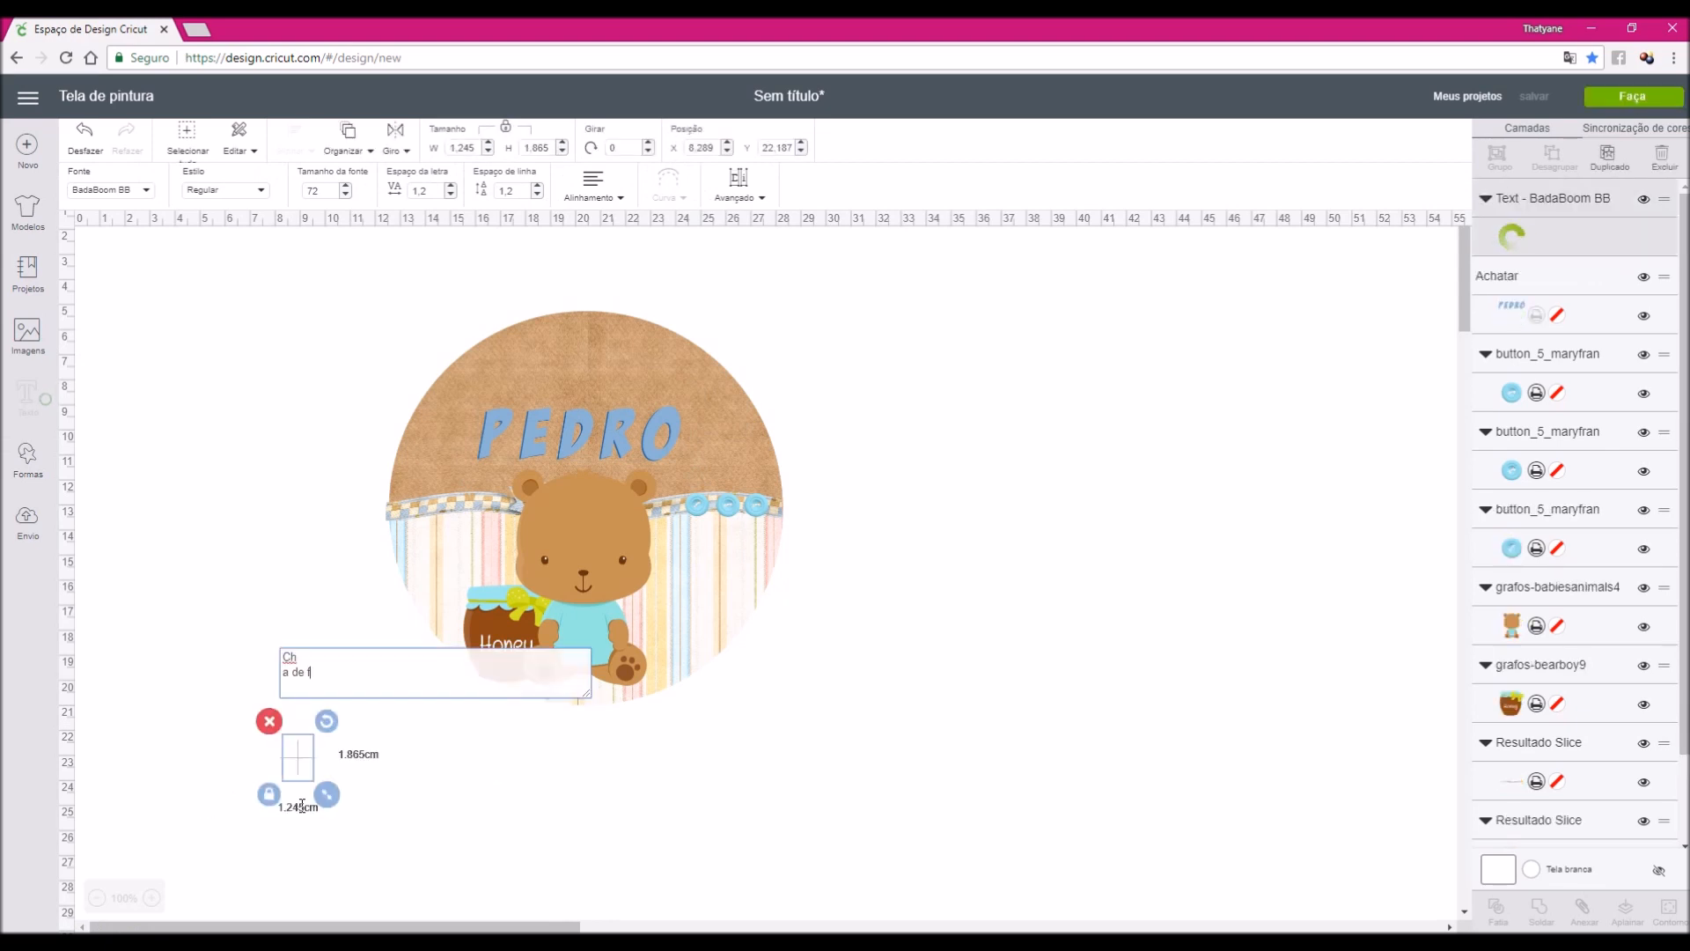
{"action": "key", "text": "BackSpace"}
{"action": "key", "text": "BackSpace"}
{"action": "key", "text": "BackSpace"}
{"action": "key", "text": "BackSpace"}
{"action": "key", "text": "BackSpace"}
{"action": "type", "text": "á de Fradas do"}
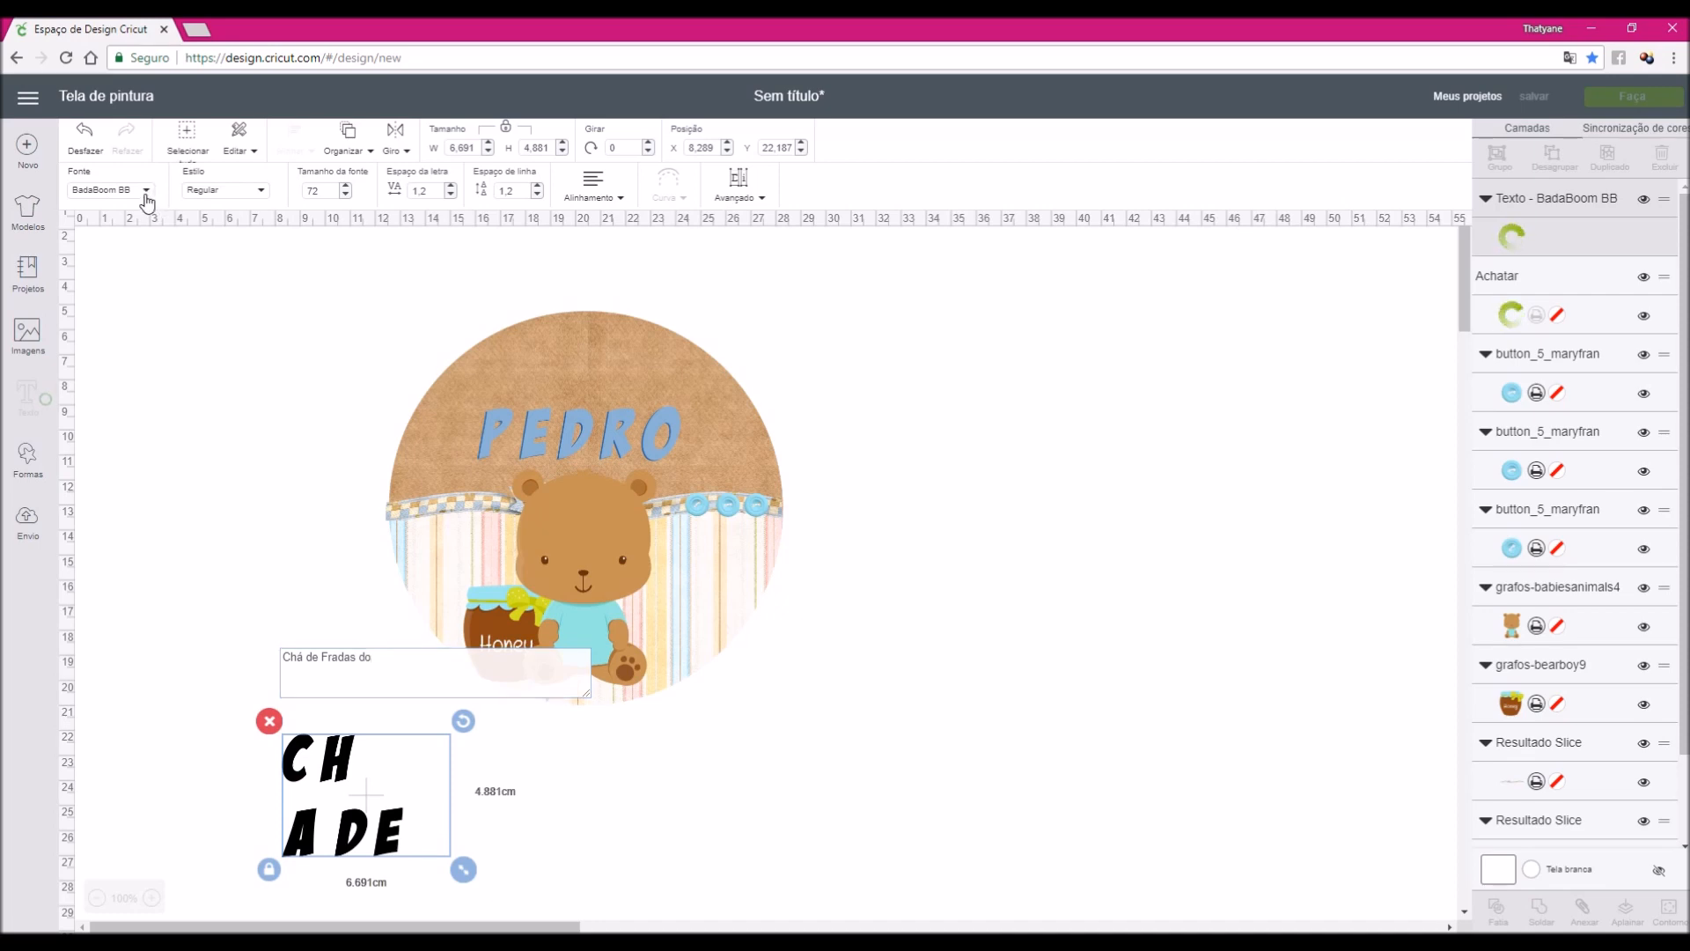
Set the font of the "Chá de Fradas do" caption below the tag to Al Fresco
{"action": "left_click", "coordinate": [146, 200]}
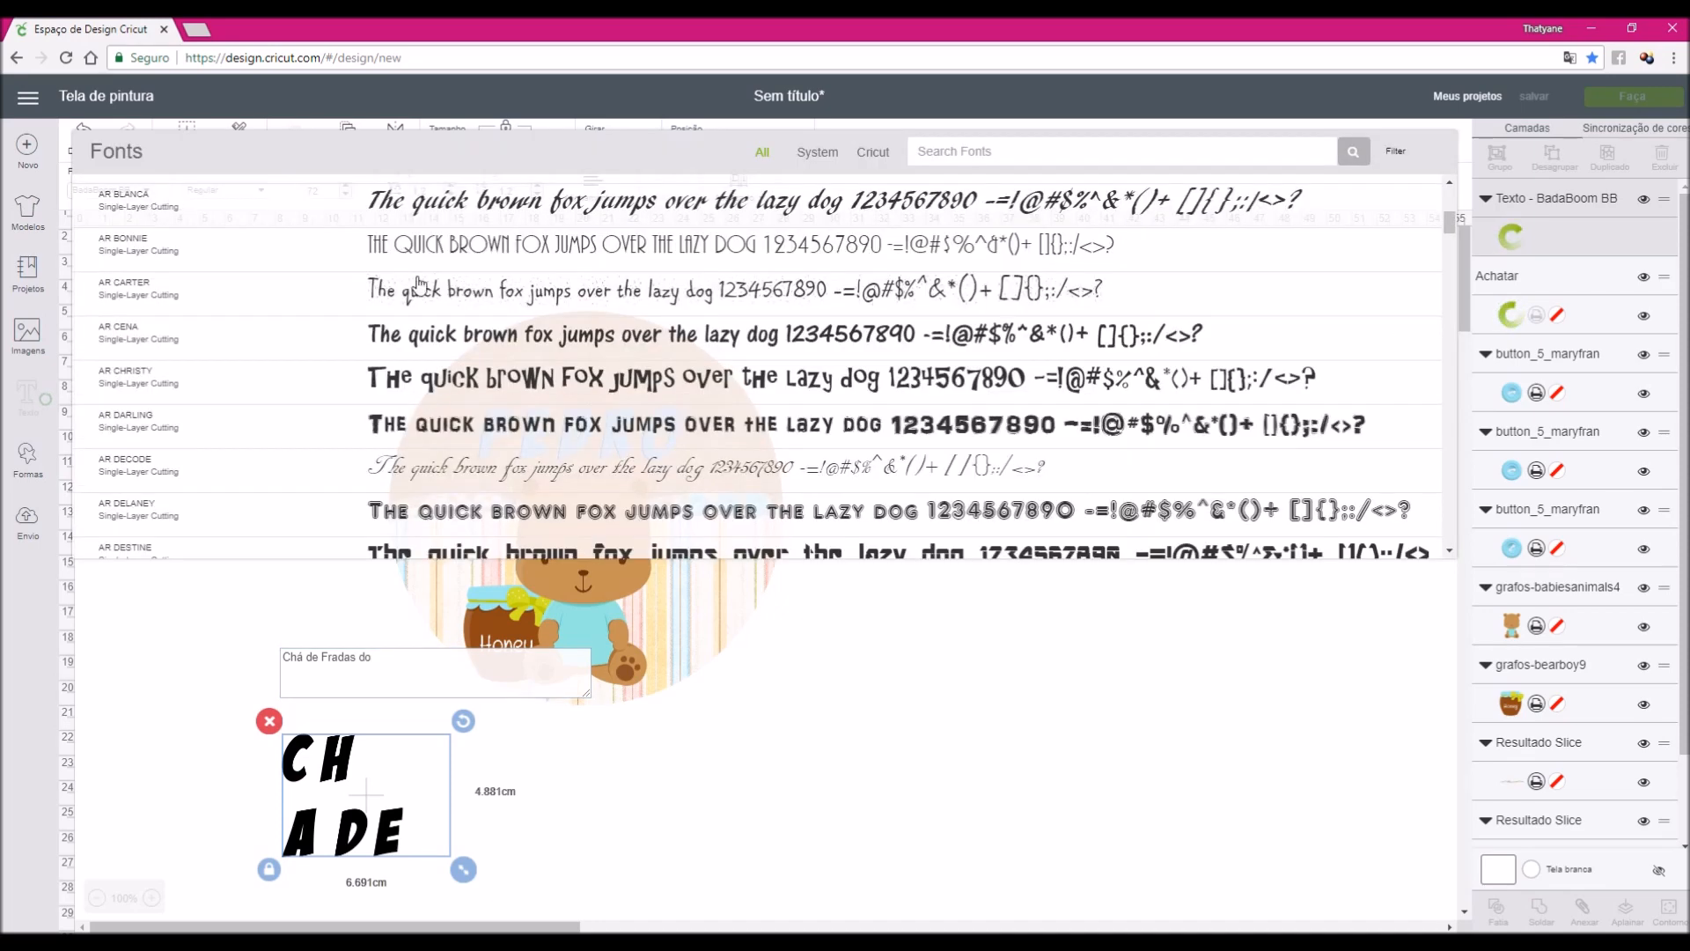
{"action": "scroll", "coordinate": [442, 312], "scroll_direction": "up", "scroll_amount": 20}
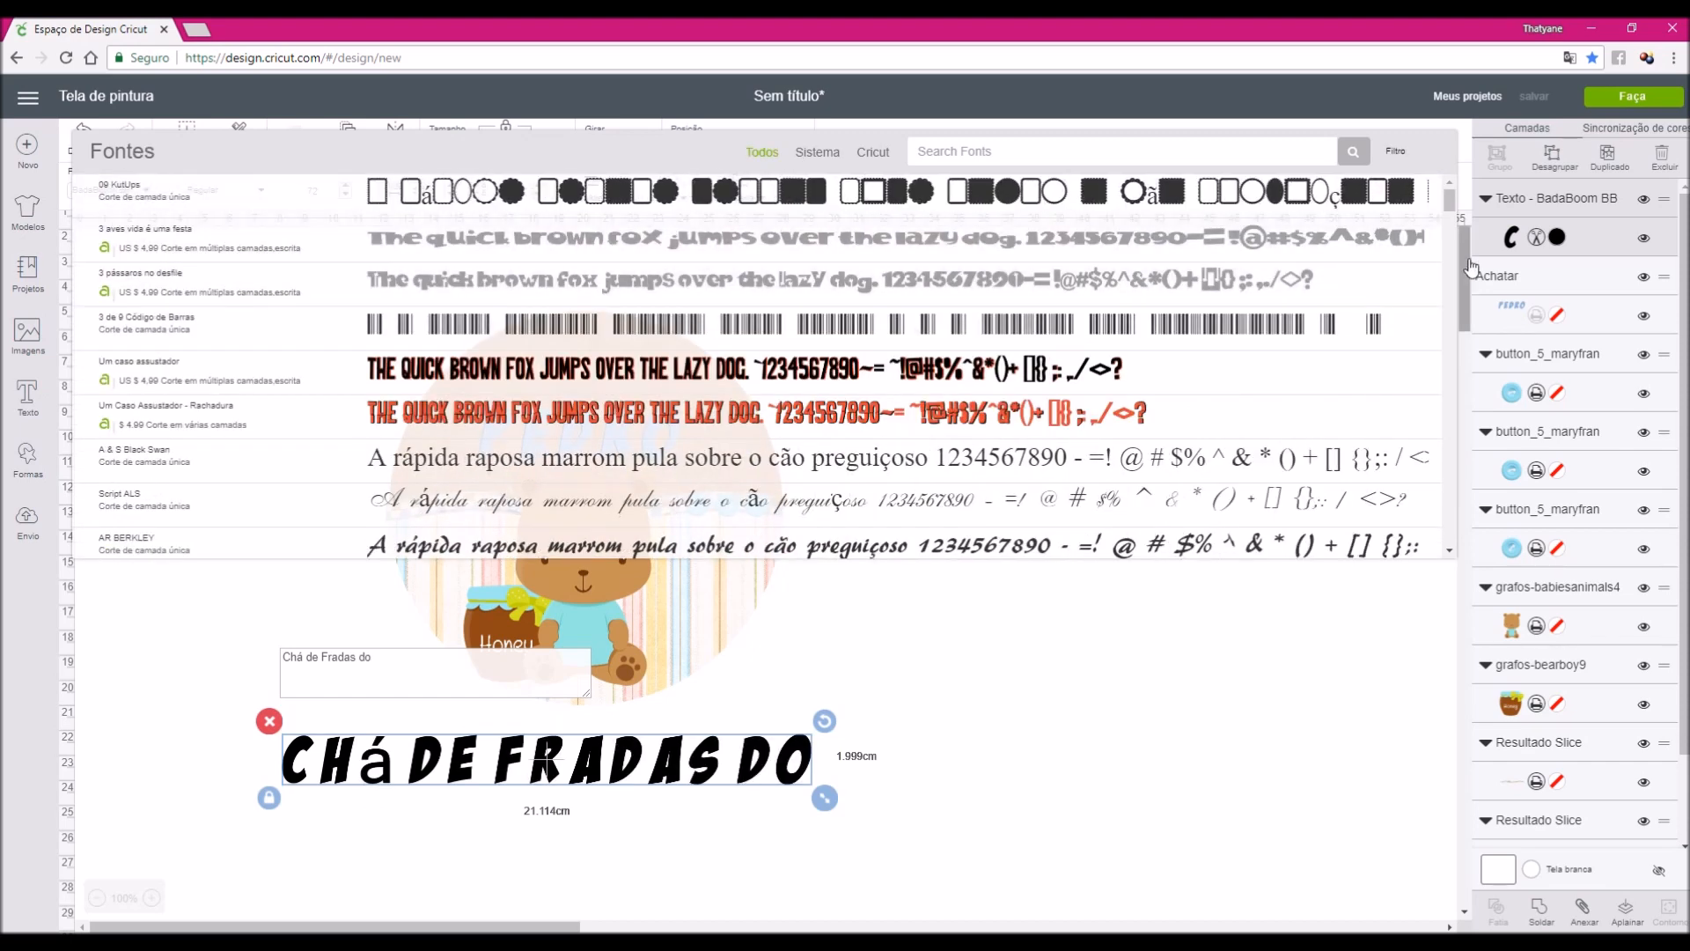
{"action": "left_click_drag", "start_coordinate": [1453, 211], "coordinate": [1454, 261]}
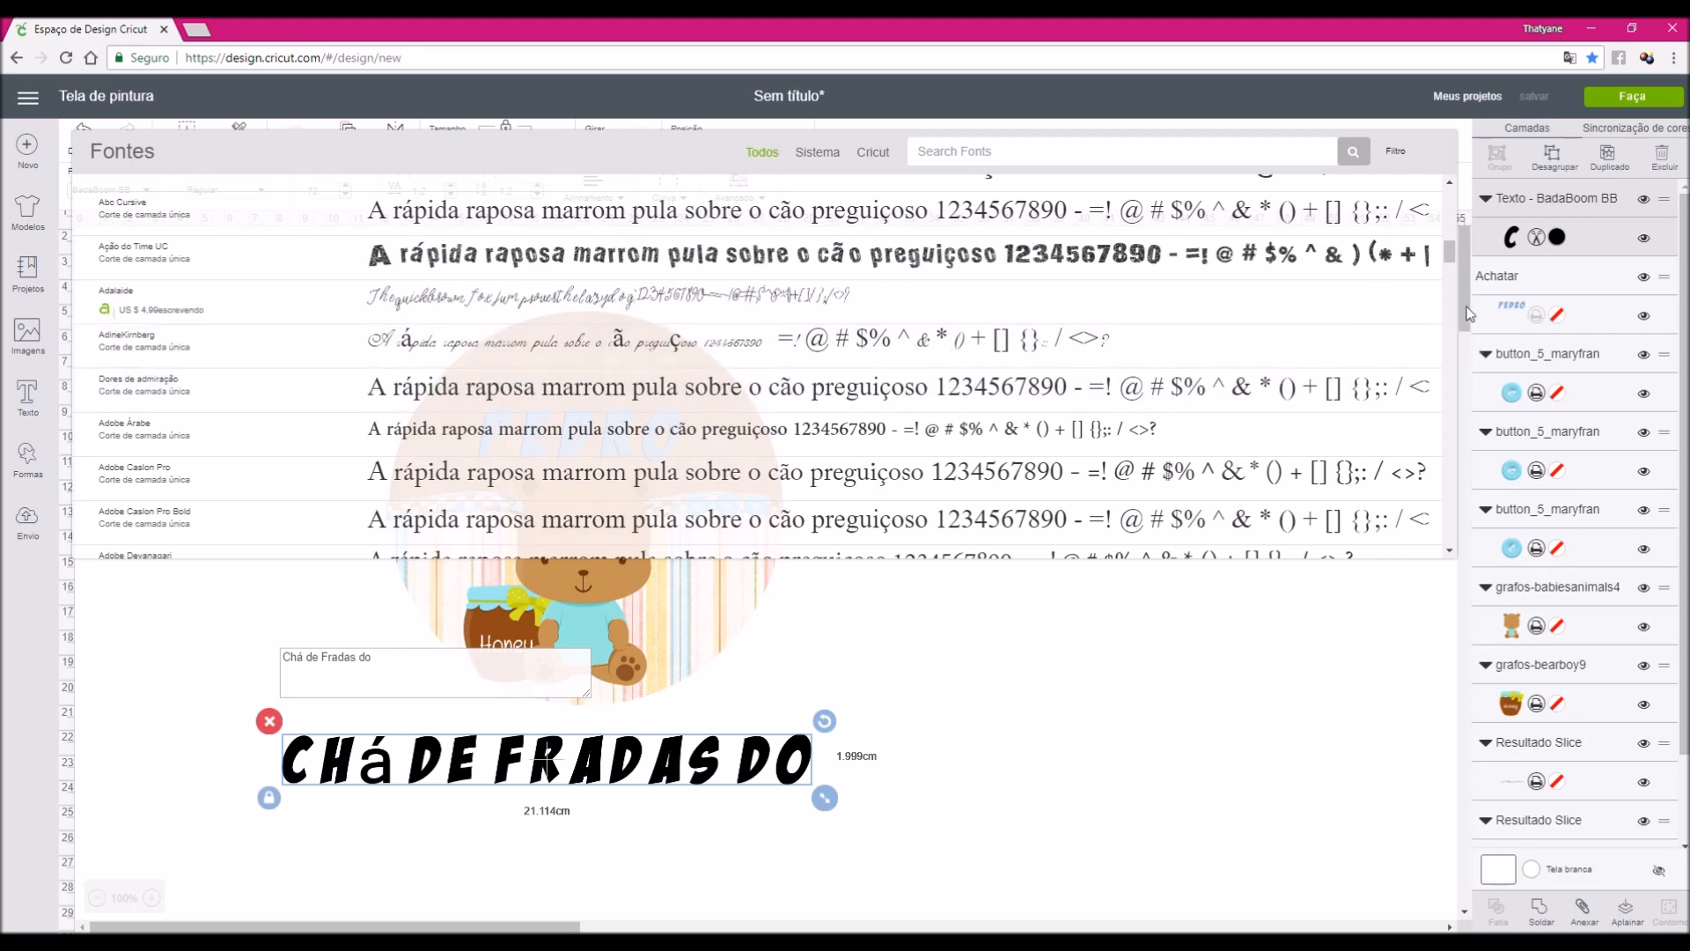
{"action": "left_click_drag", "start_coordinate": [1451, 257], "coordinate": [1452, 317]}
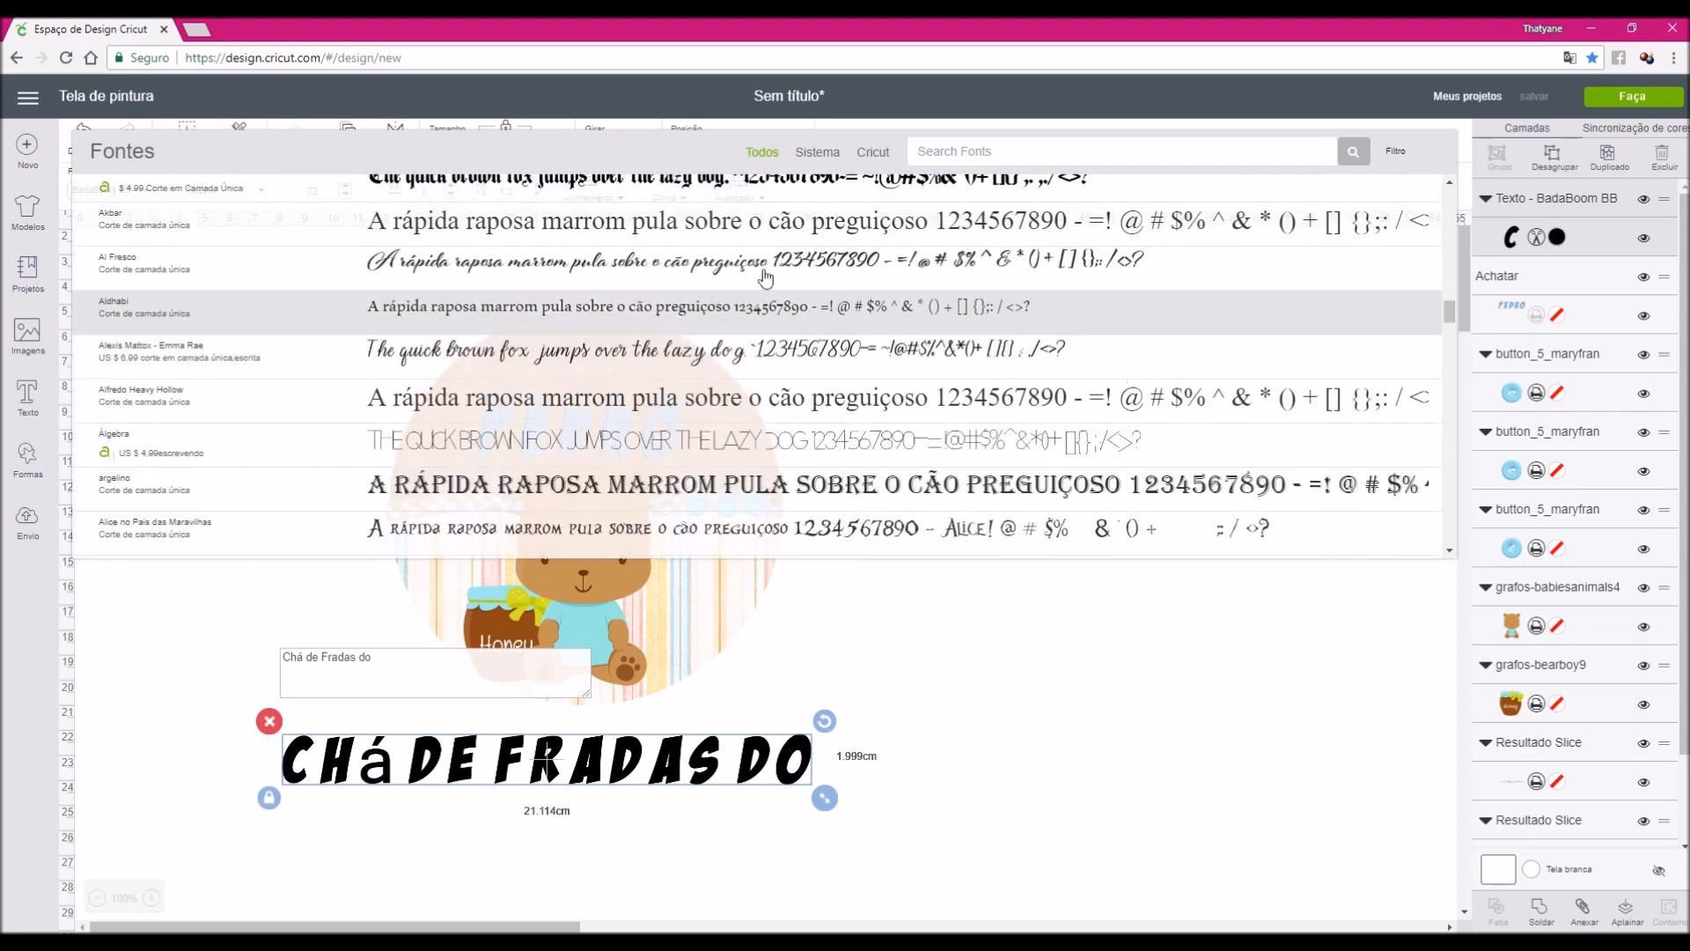
{"action": "left_click", "coordinate": [680, 269]}
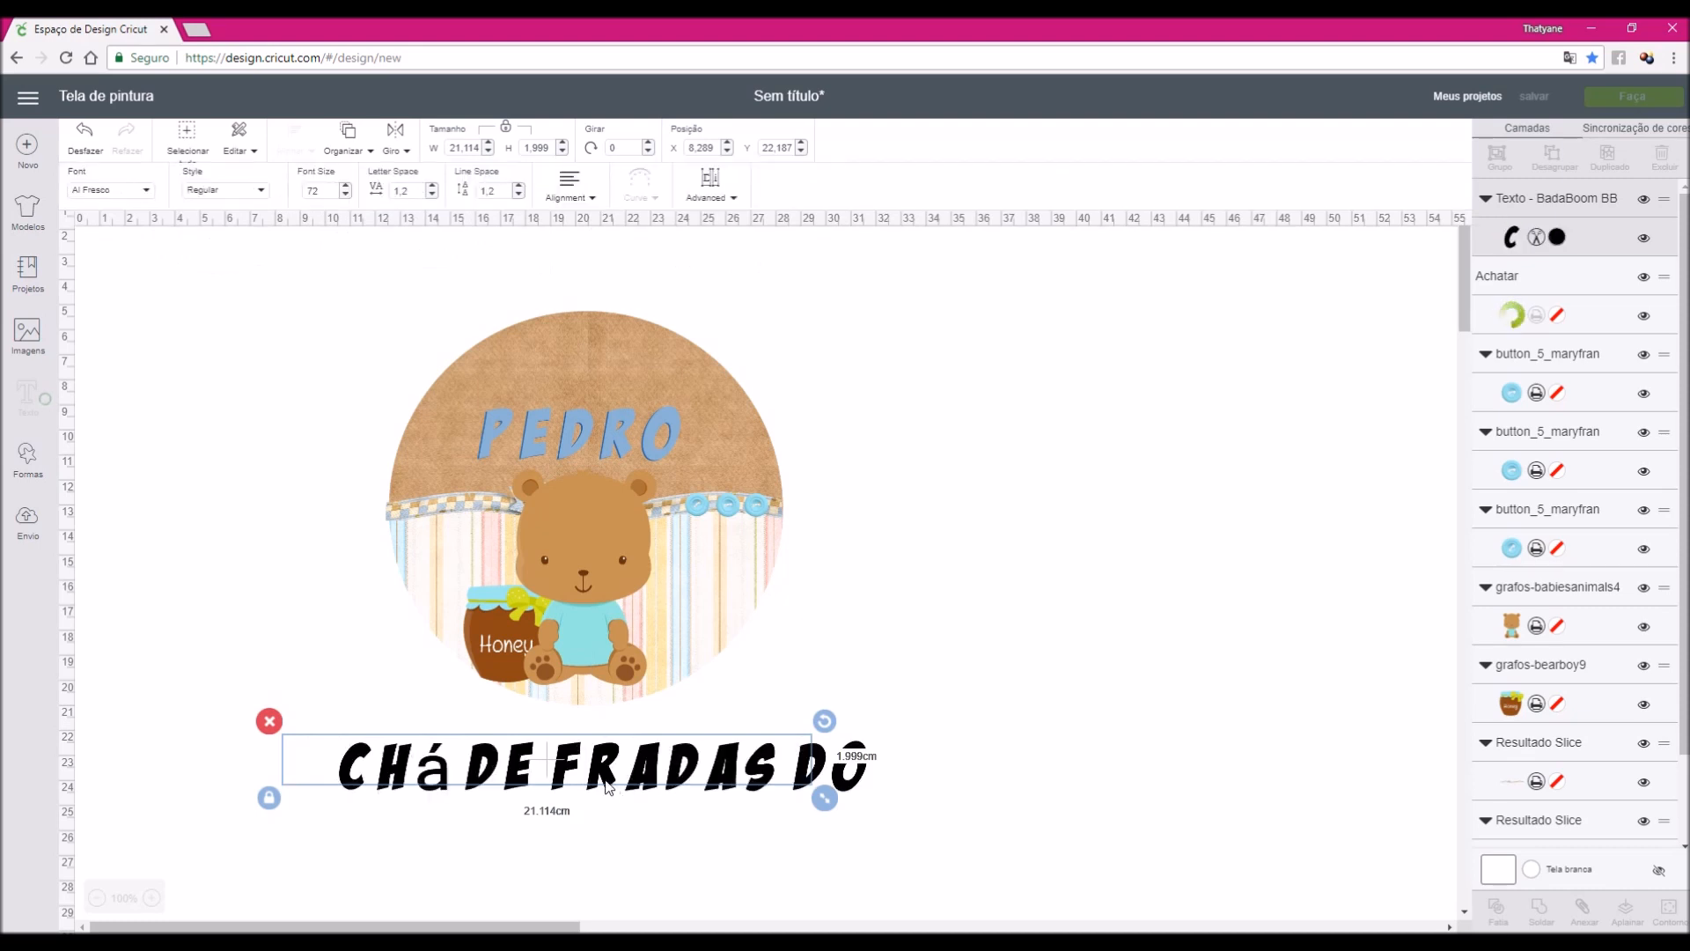
{"action": "left_click_drag", "start_coordinate": [612, 771], "coordinate": [601, 773]}
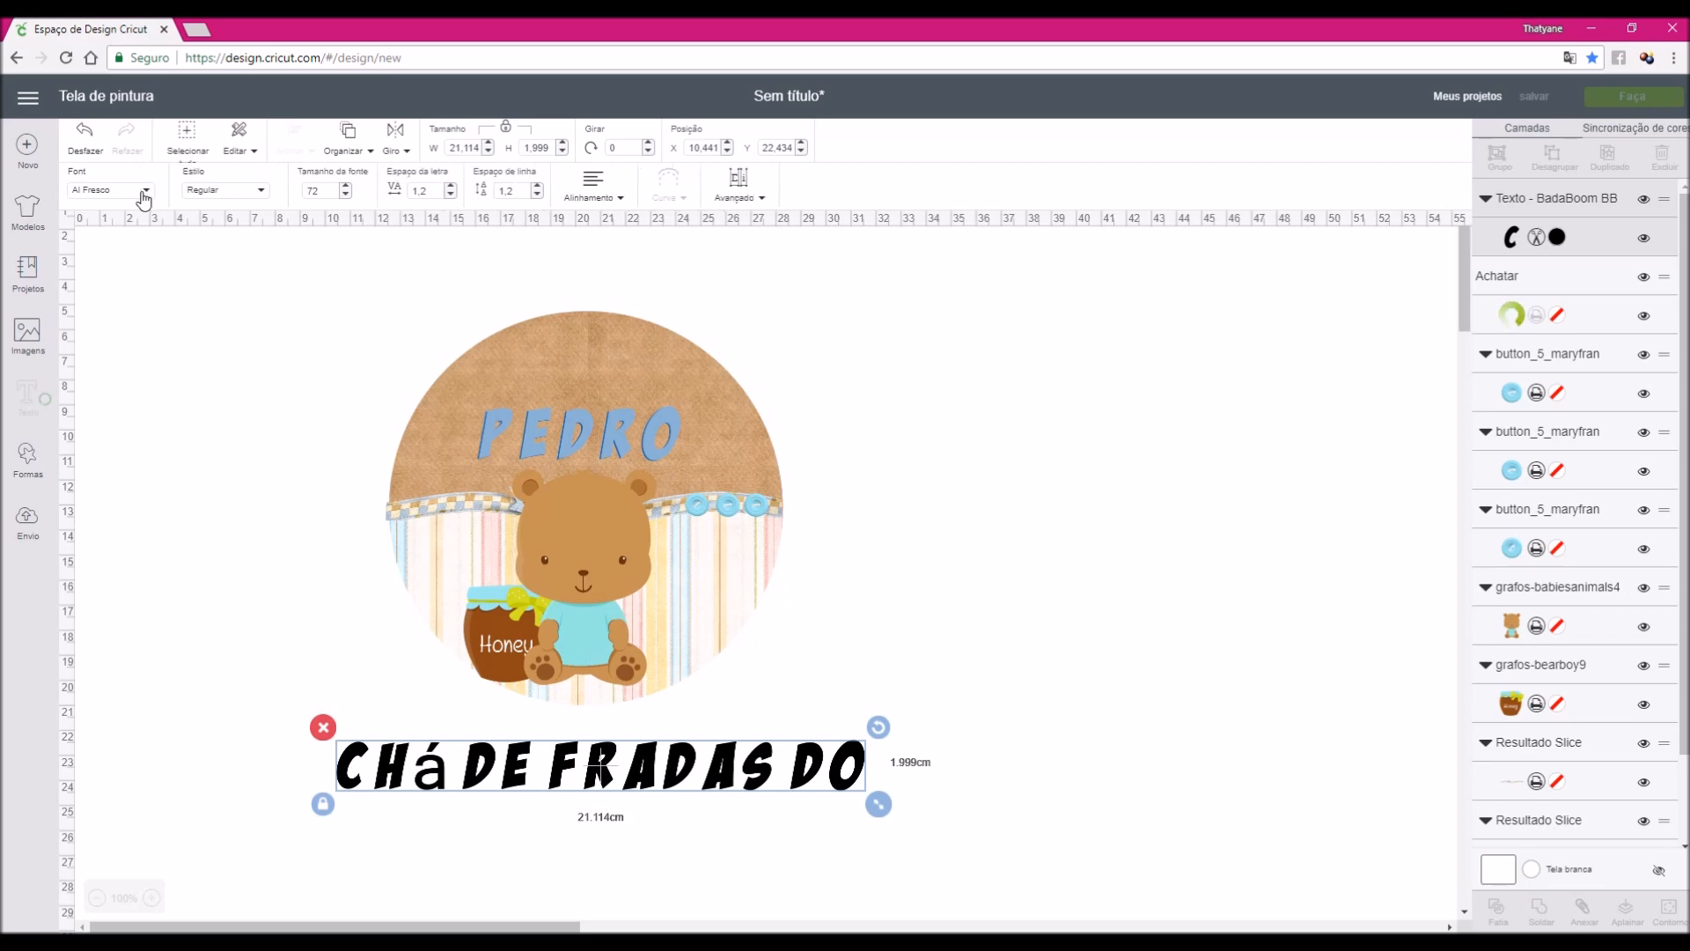
{"action": "left_click", "coordinate": [143, 192]}
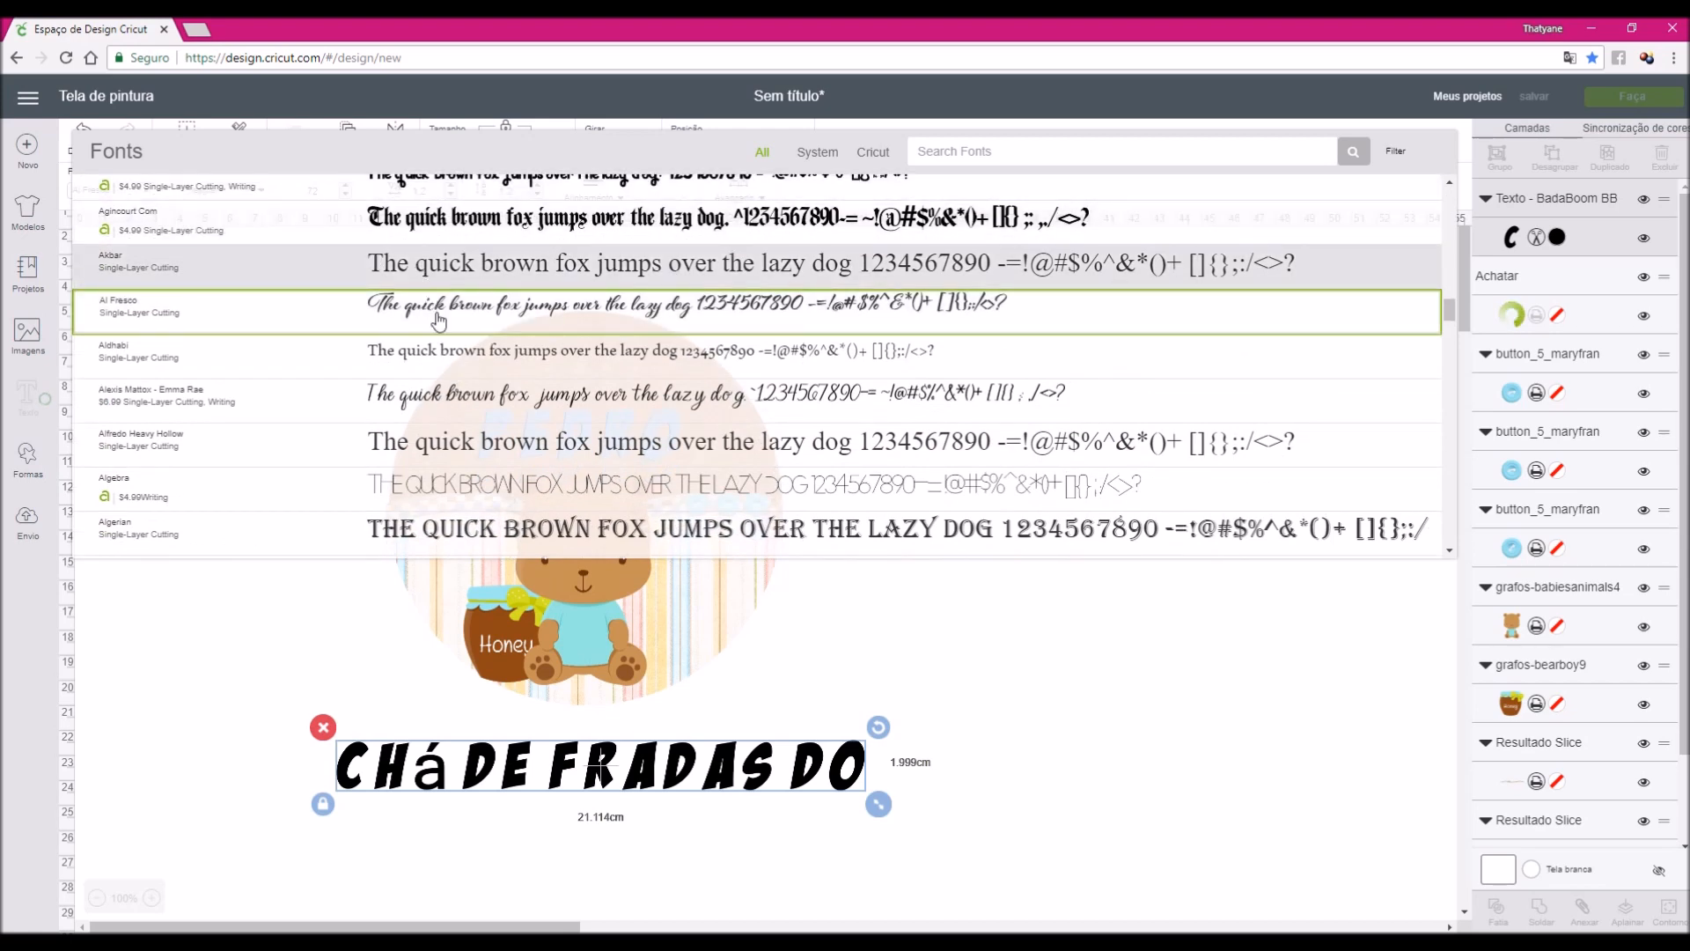
{"action": "left_click", "coordinate": [438, 322]}
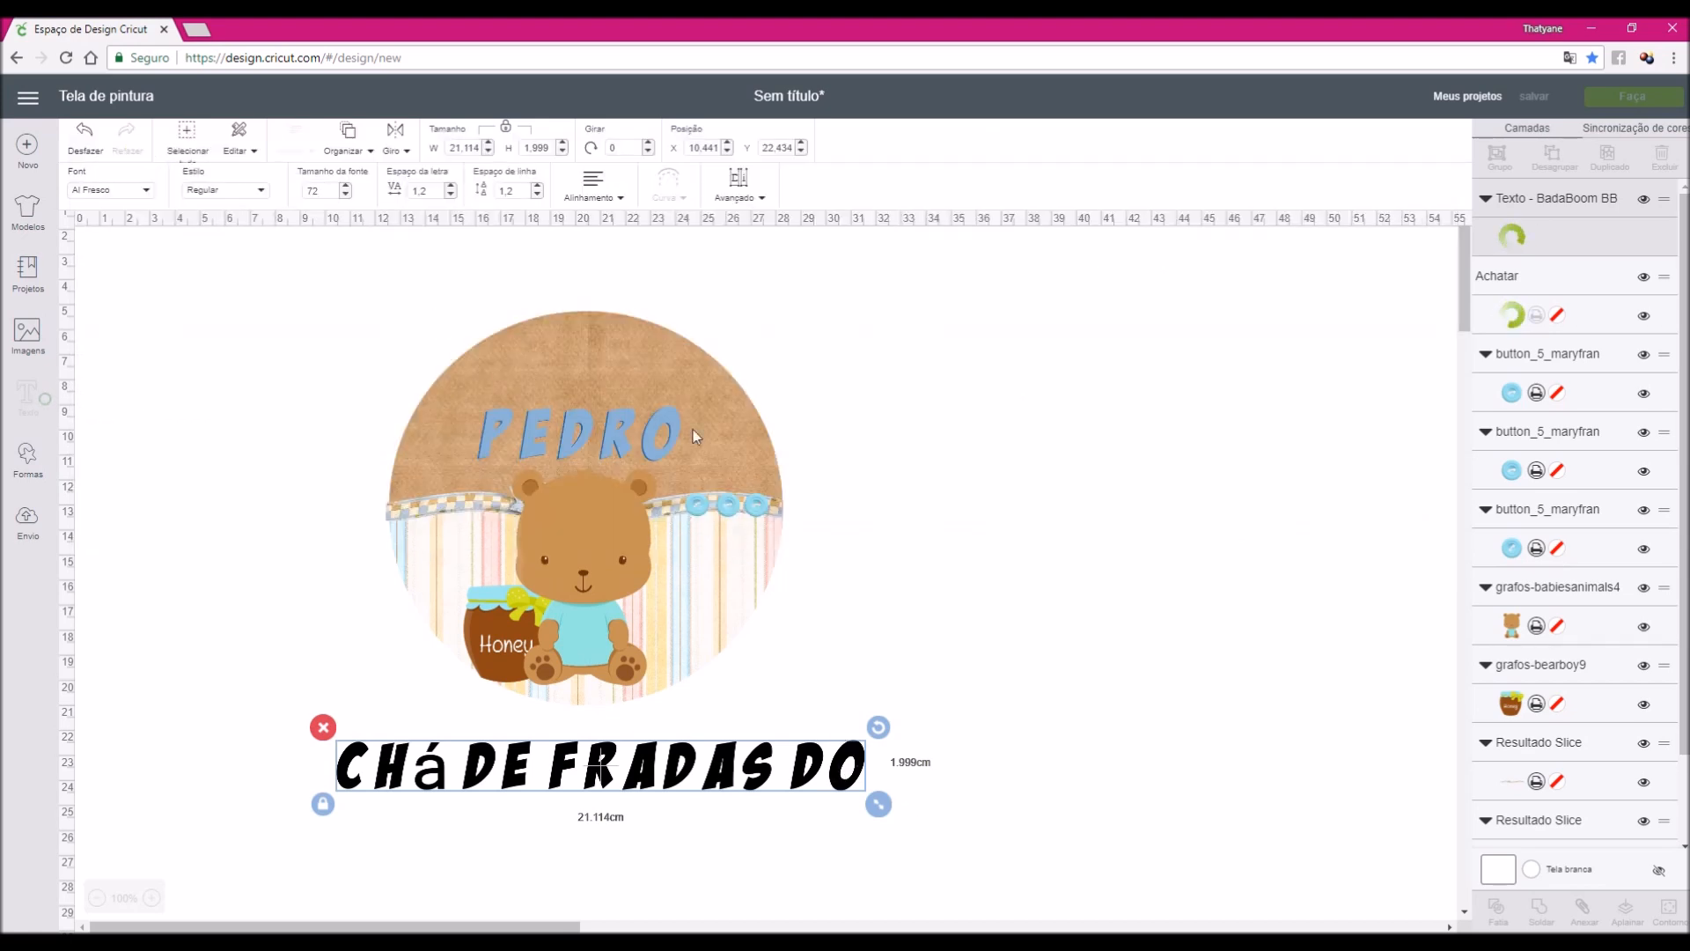
Shrink the caption text to about 18.4 cm wide and place it clear of the tag's lower edge
{"action": "left_click_drag", "start_coordinate": [877, 800], "coordinate": [834, 798]}
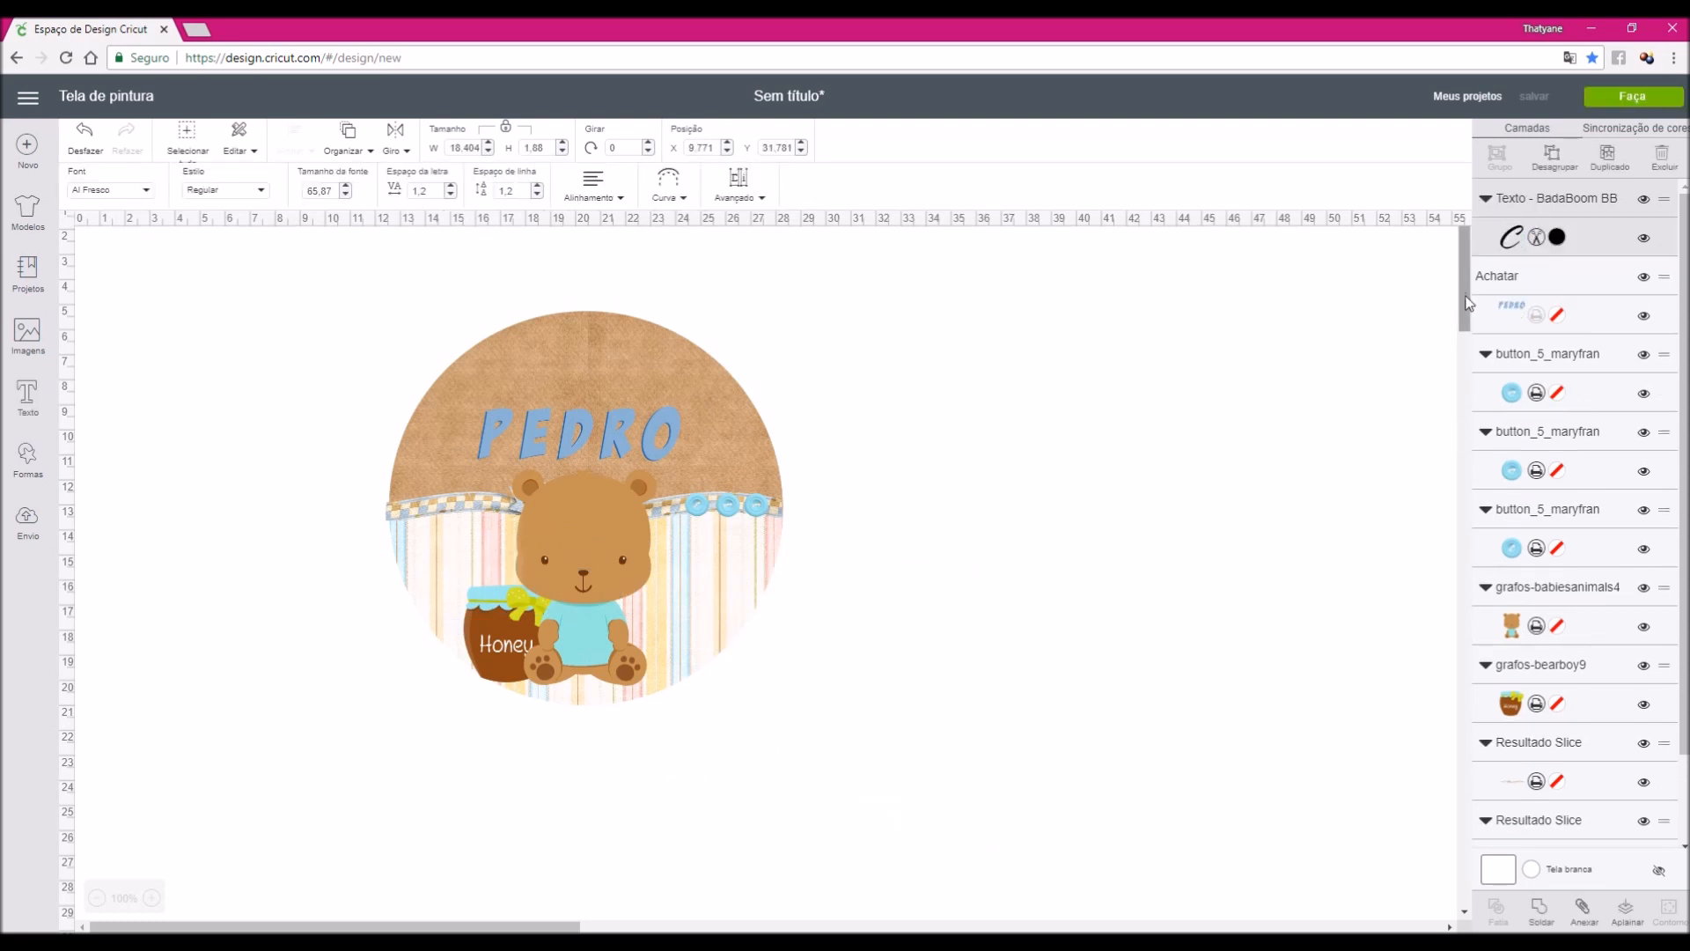
{"action": "scroll", "coordinate": [786, 734], "scroll_direction": "down", "scroll_amount": 4}
{"action": "left_click_drag", "start_coordinate": [647, 667], "coordinate": [738, 492]}
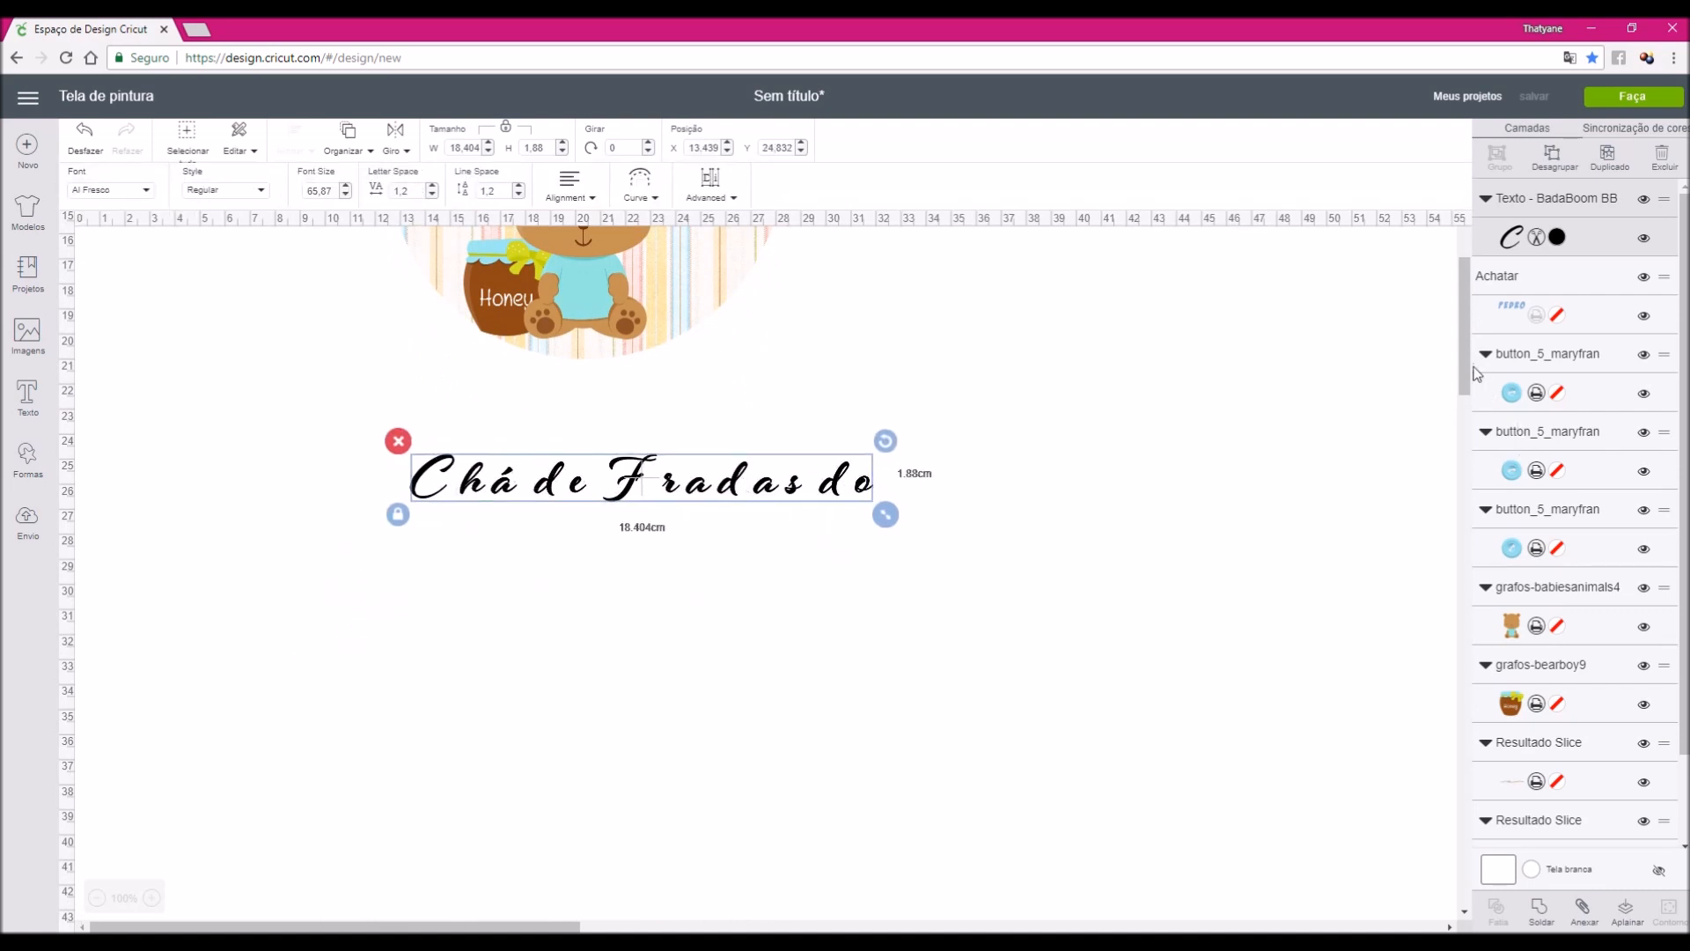
{"action": "scroll", "coordinate": [690, 773], "scroll_direction": "up", "scroll_amount": 4}
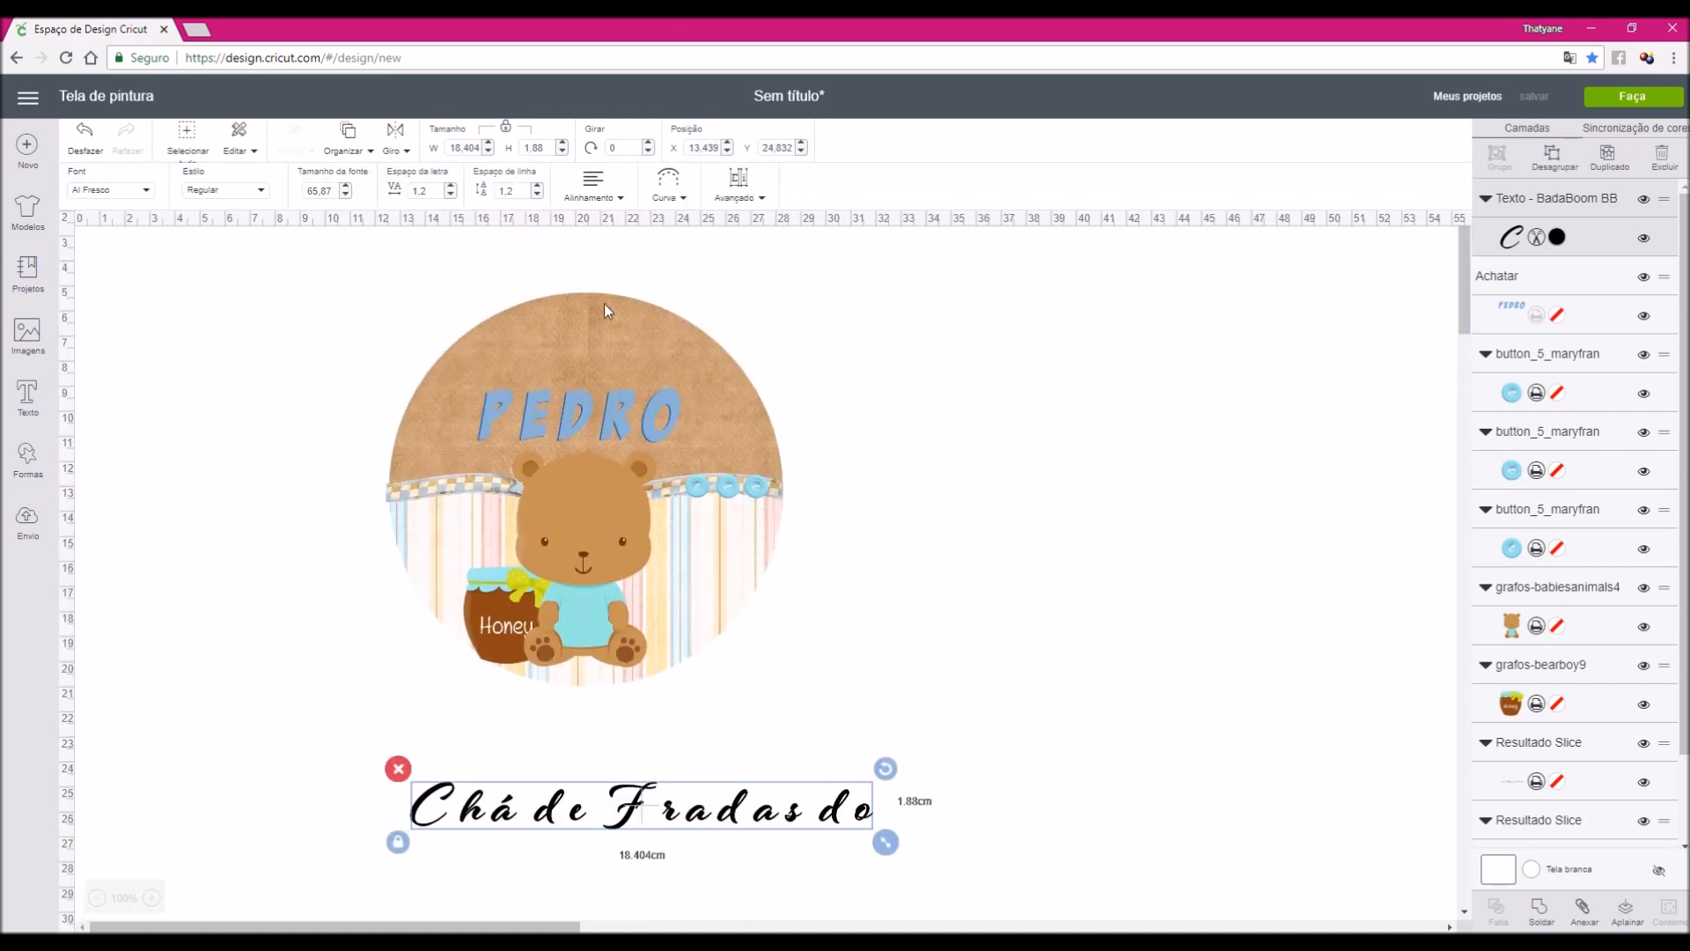
Curve the caption text into an upward arc with a diameter of 17.894 and move it up beside the tag
{"action": "left_click", "coordinate": [620, 255]}
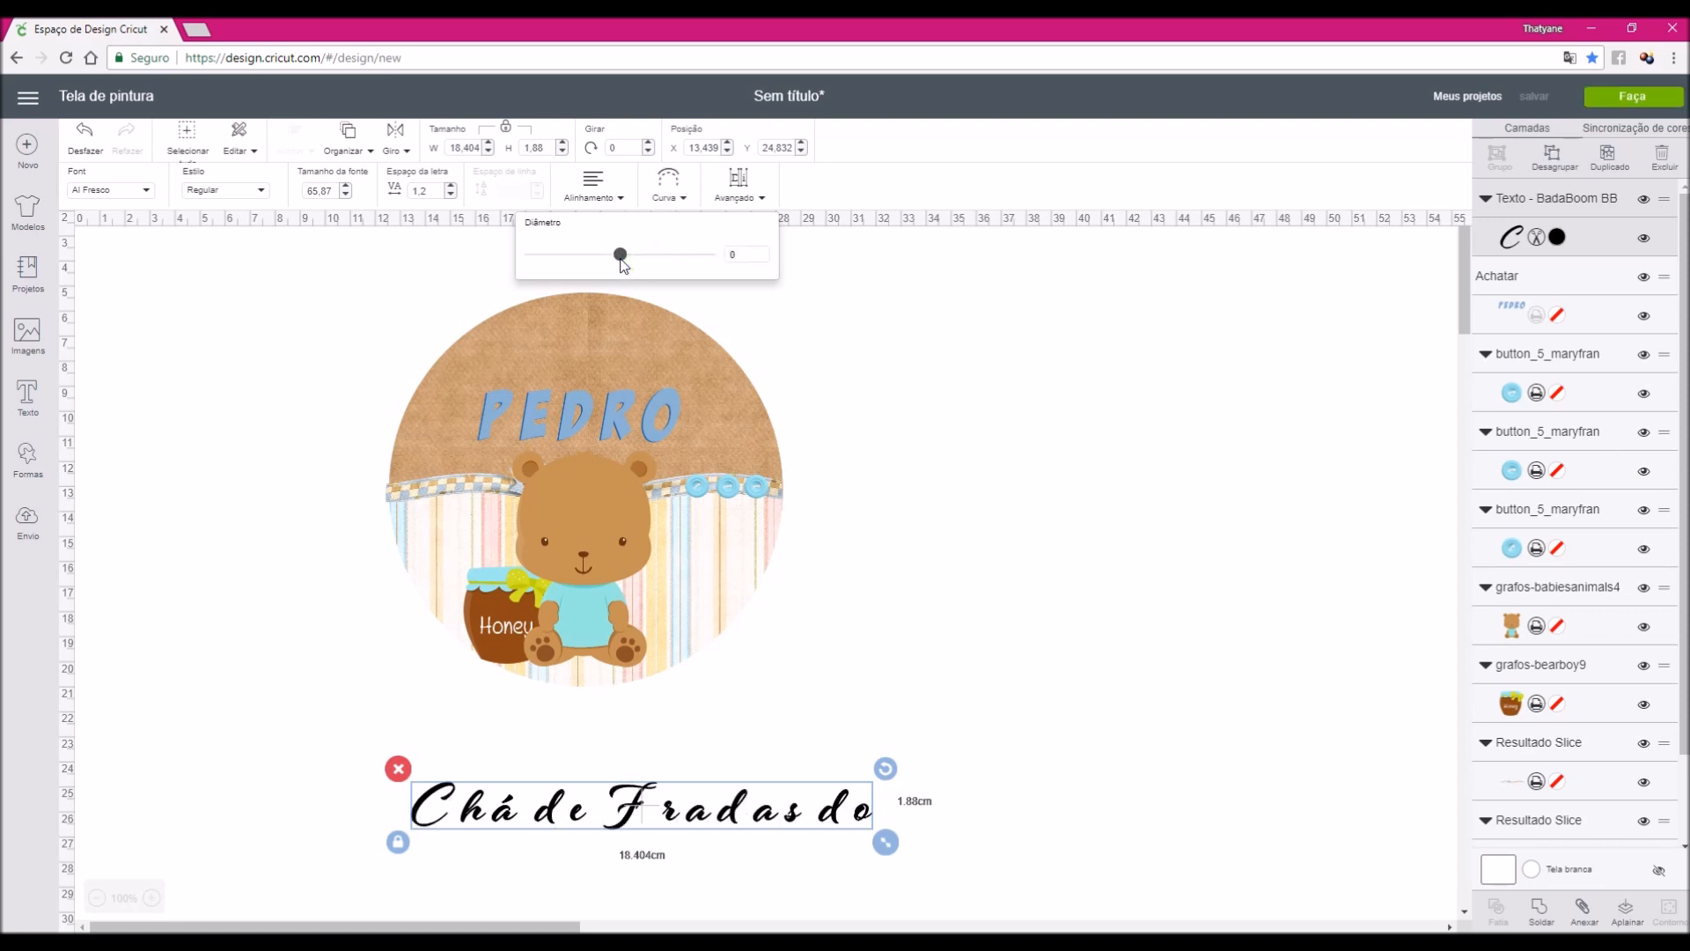
{"action": "left_click_drag", "start_coordinate": [623, 261], "coordinate": [684, 271]}
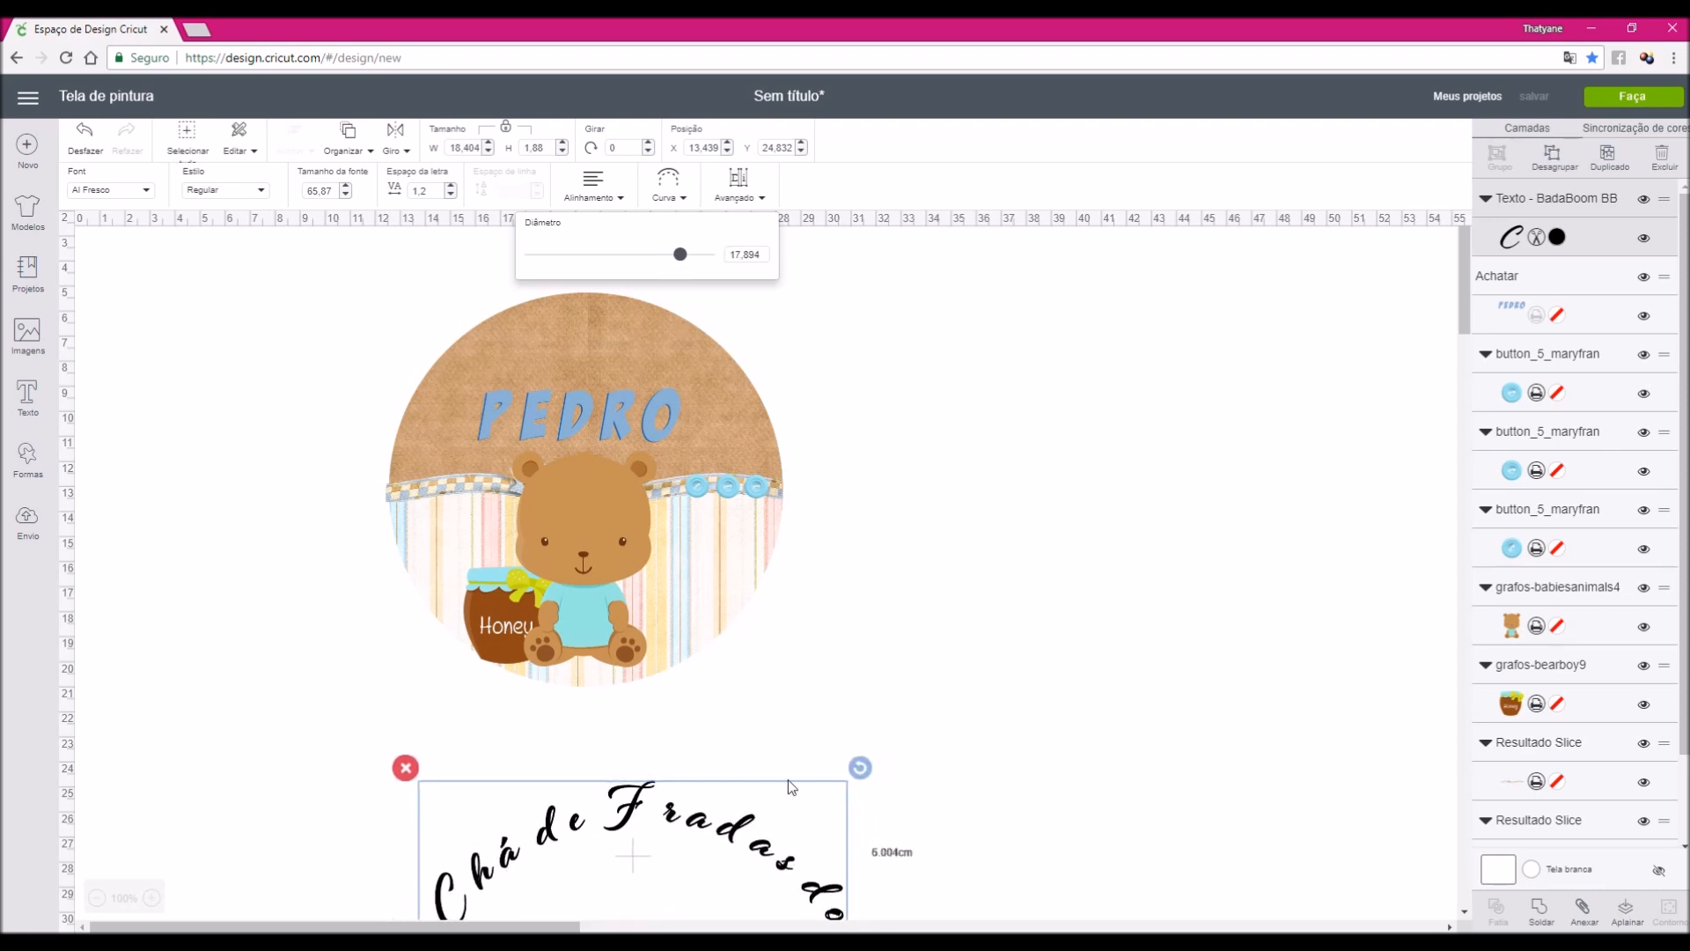
{"action": "left_click_drag", "start_coordinate": [736, 839], "coordinate": [933, 267]}
{"action": "left_click", "coordinate": [924, 269]}
{"action": "right_click", "coordinate": [921, 267]}
{"action": "left_click", "coordinate": [891, 272]}
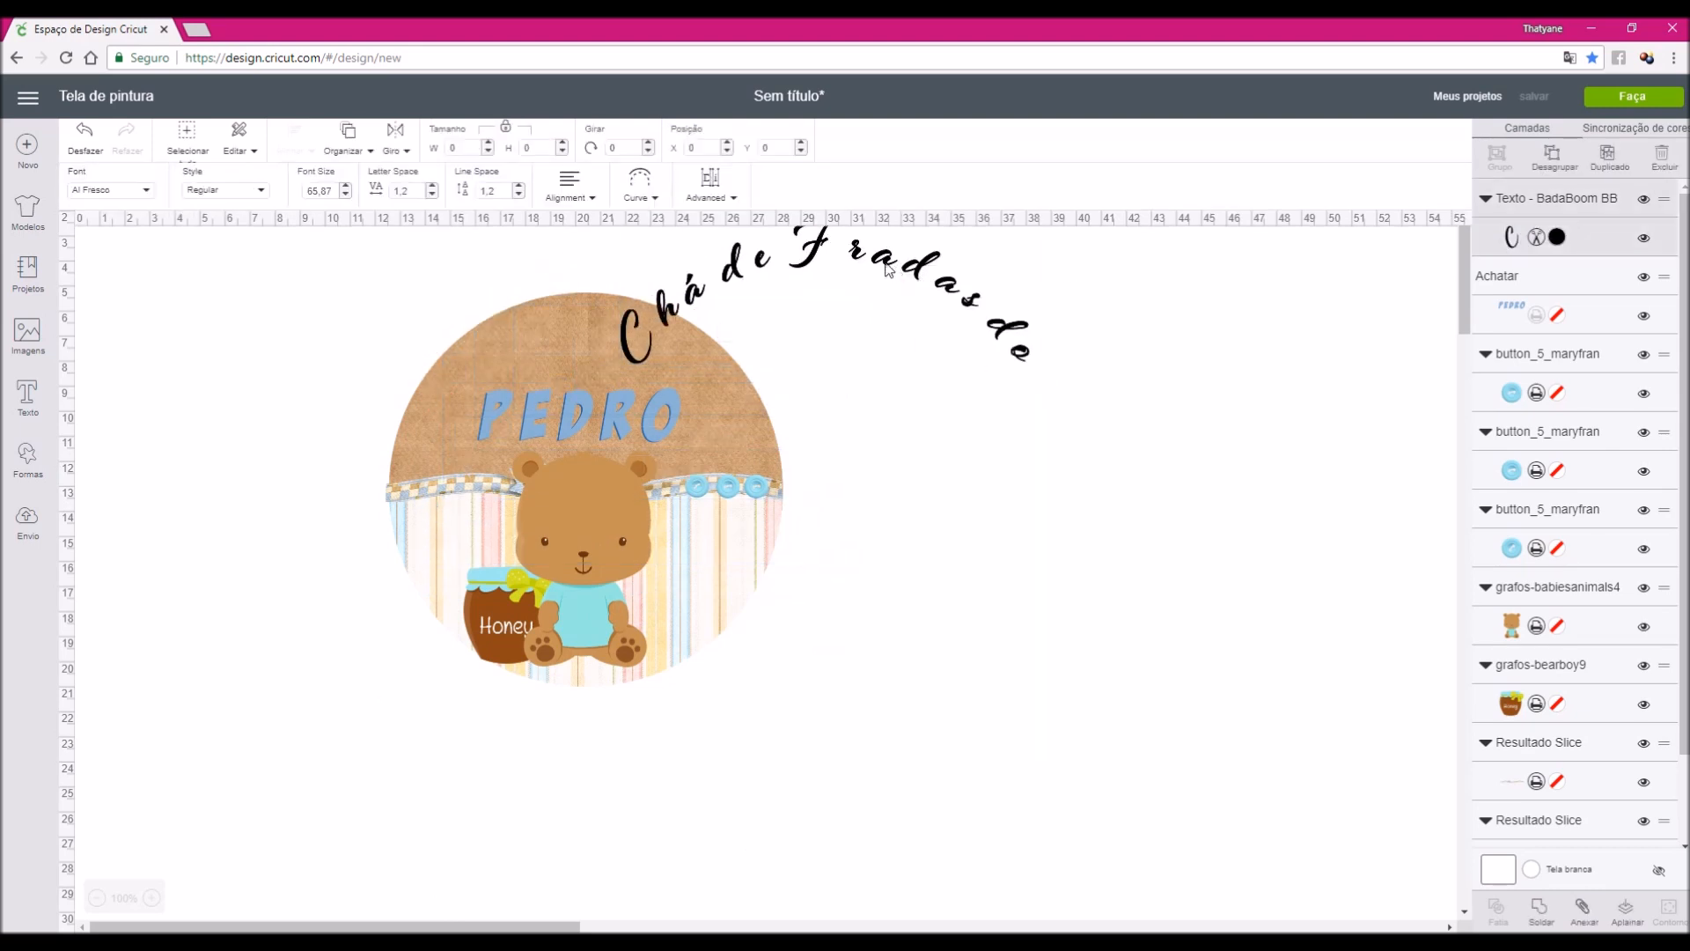
Scale the curved caption to about 12.8 cm wide and centre it above the name on the brown half, shifting the name slightly down
{"action": "left_click_drag", "start_coordinate": [838, 275], "coordinate": [661, 357]}
{"action": "left_click_drag", "start_coordinate": [835, 451], "coordinate": [742, 435]}
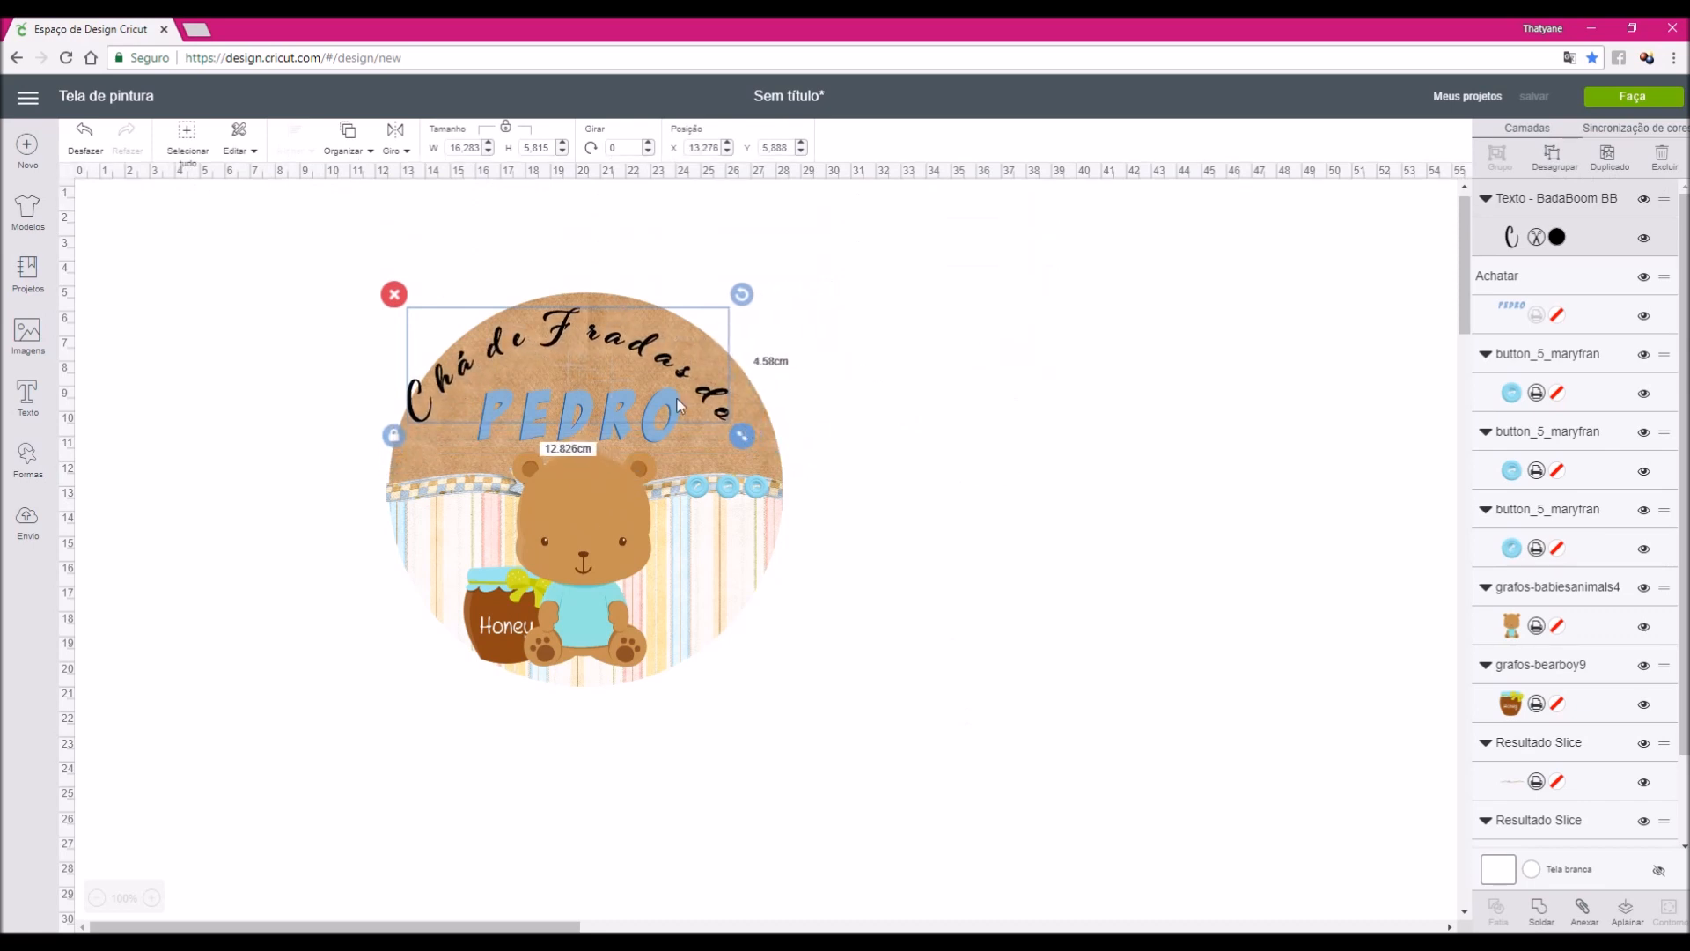
{"action": "left_click", "coordinate": [558, 336]}
{"action": "left_click_drag", "start_coordinate": [558, 338], "coordinate": [583, 346]}
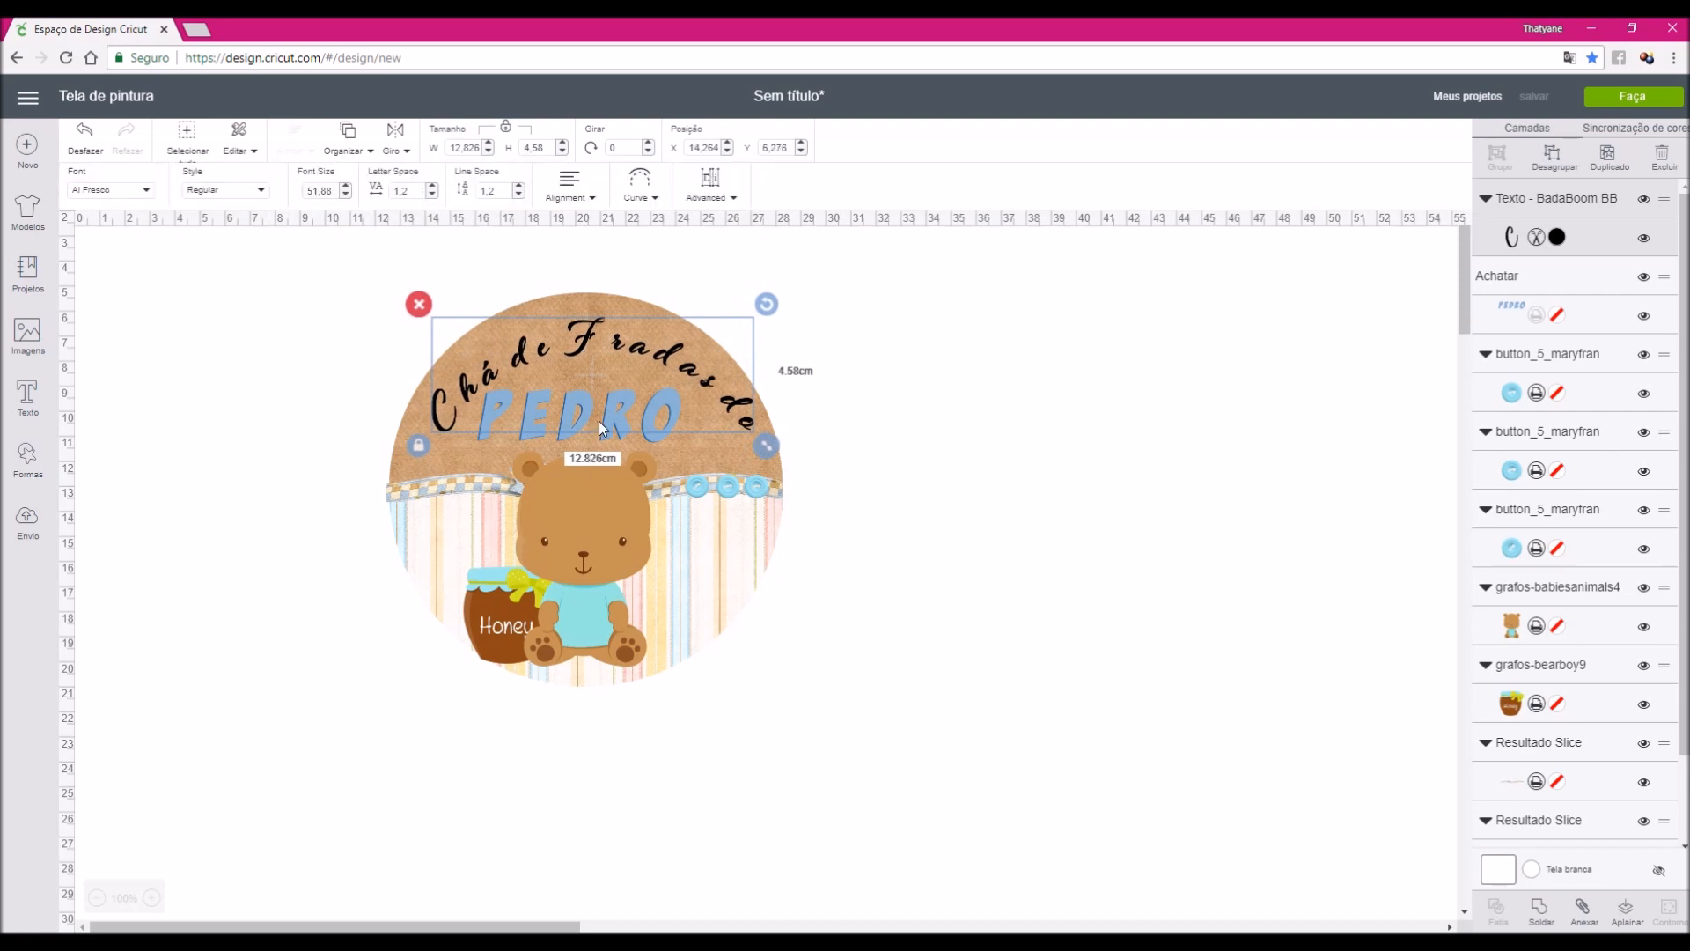
{"action": "left_click", "coordinate": [634, 426]}
{"action": "left_click_drag", "start_coordinate": [634, 426], "coordinate": [640, 435]}
{"action": "left_click", "coordinate": [584, 342]}
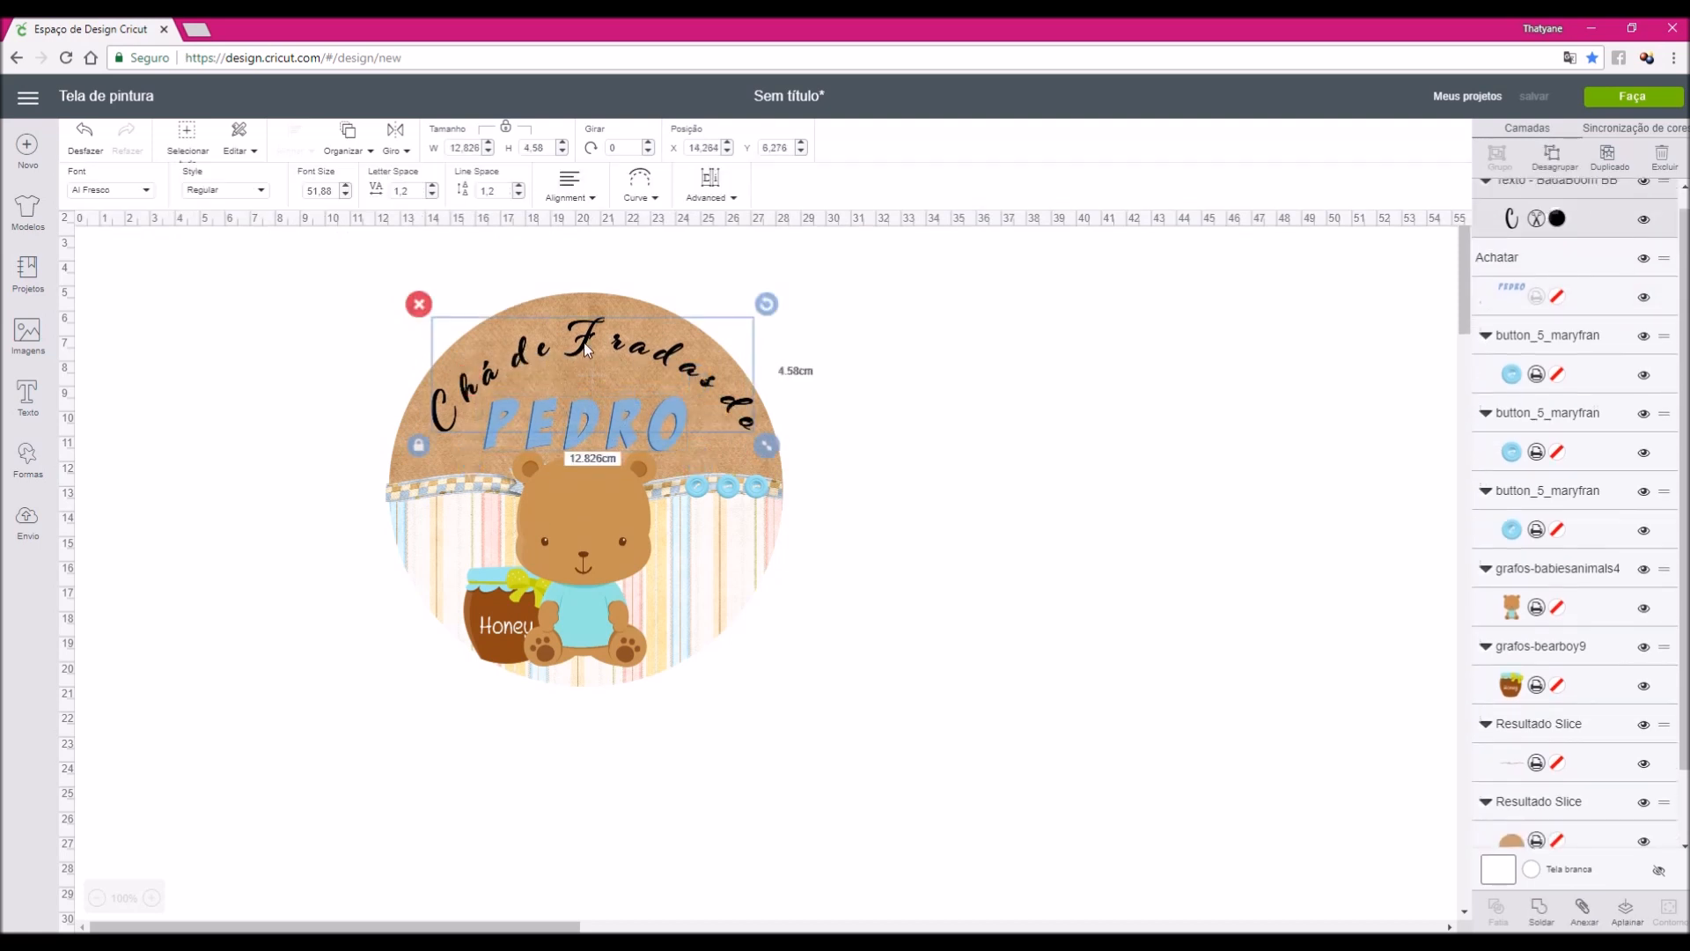
{"action": "left_click_drag", "start_coordinate": [584, 340], "coordinate": [578, 342]}
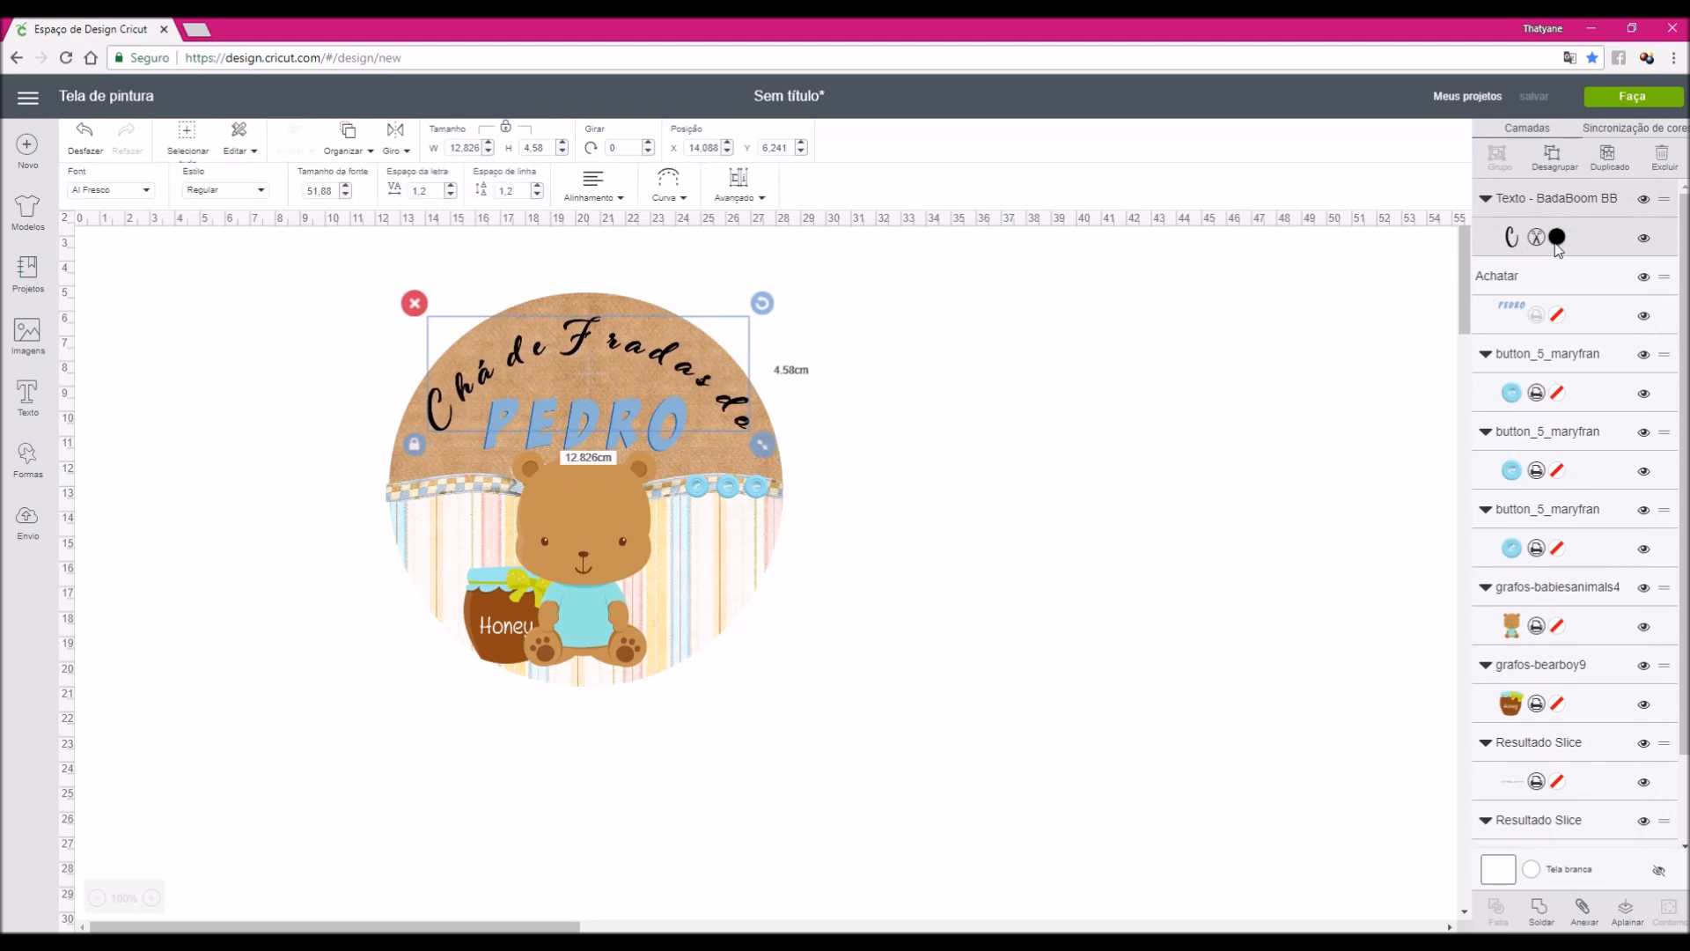
Recolour the curved caption text with the basic blue Mirtilo (#1F66B1)
{"action": "left_click", "coordinate": [1557, 237]}
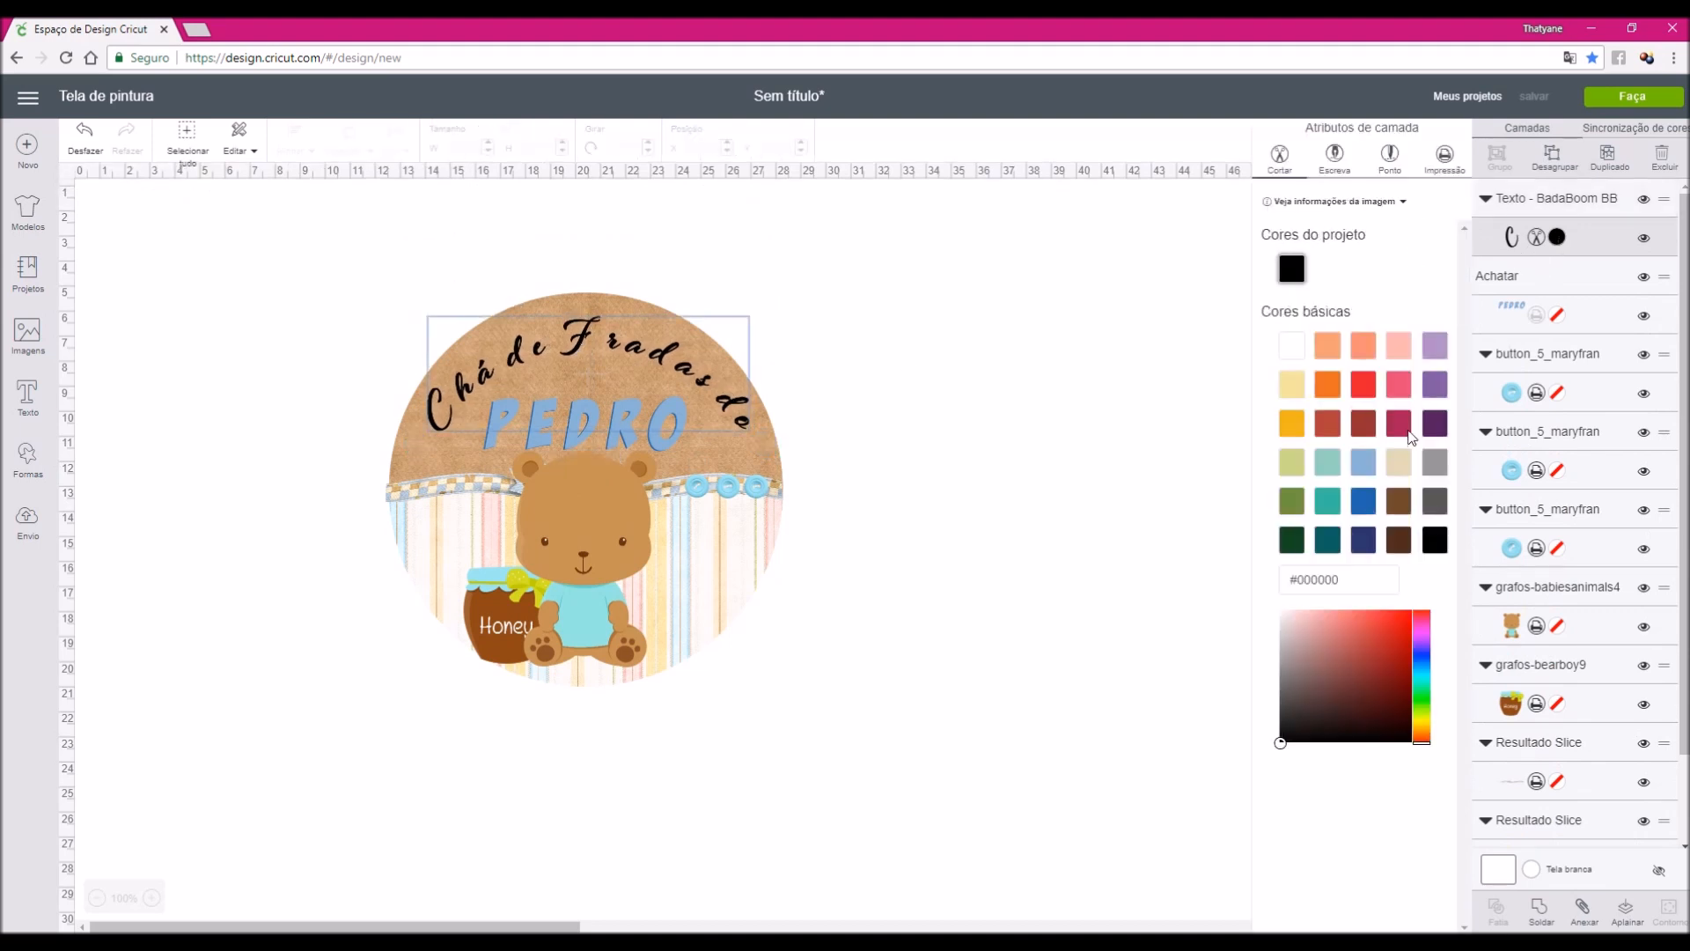
{"action": "left_click", "coordinate": [1365, 500]}
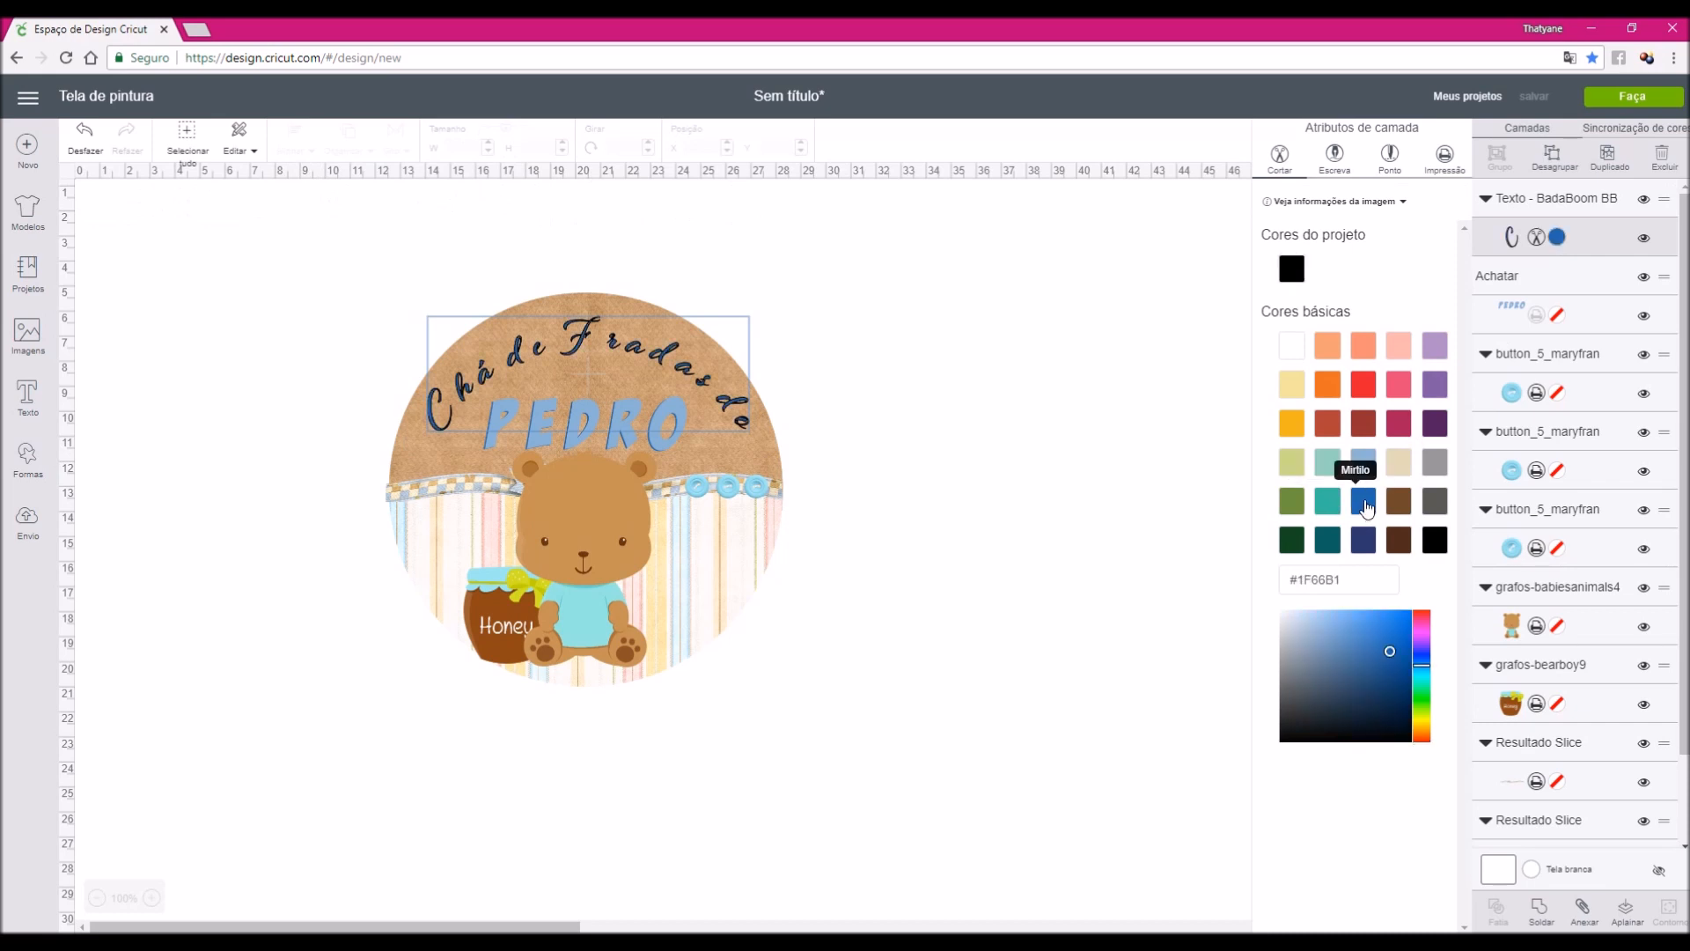
{"action": "left_click", "coordinate": [1019, 681]}
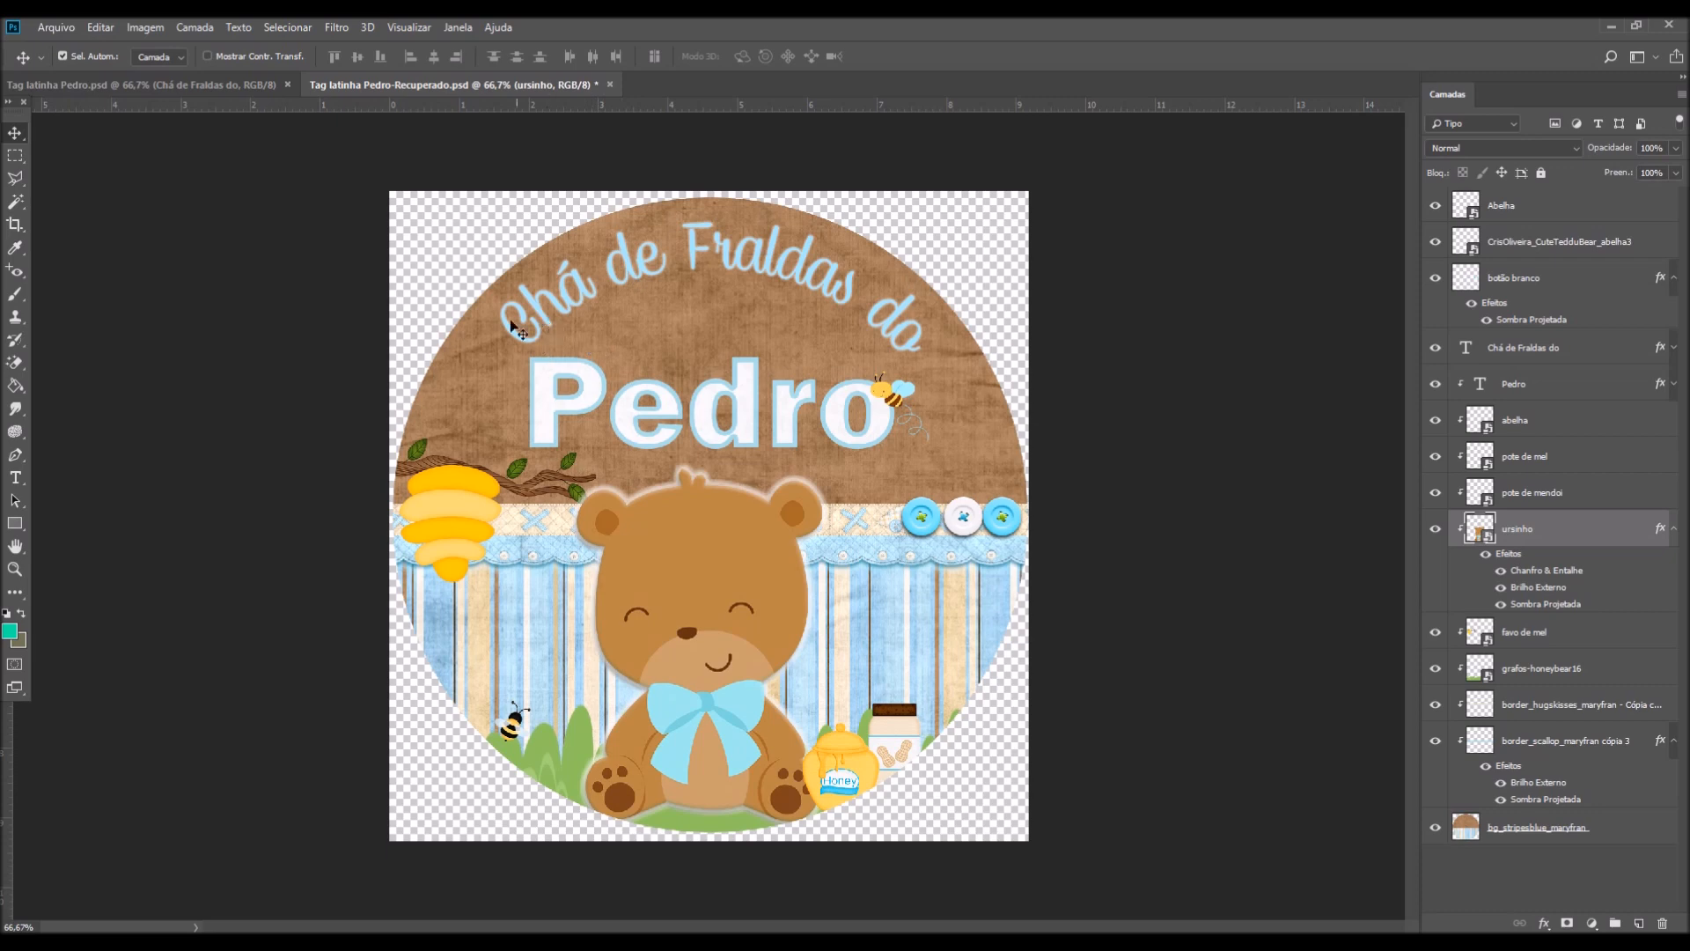
Switch to Photoshop and examine the outlines and glow of the lettering on the reference tag up close
{"action": "left_click", "coordinate": [15, 571]}
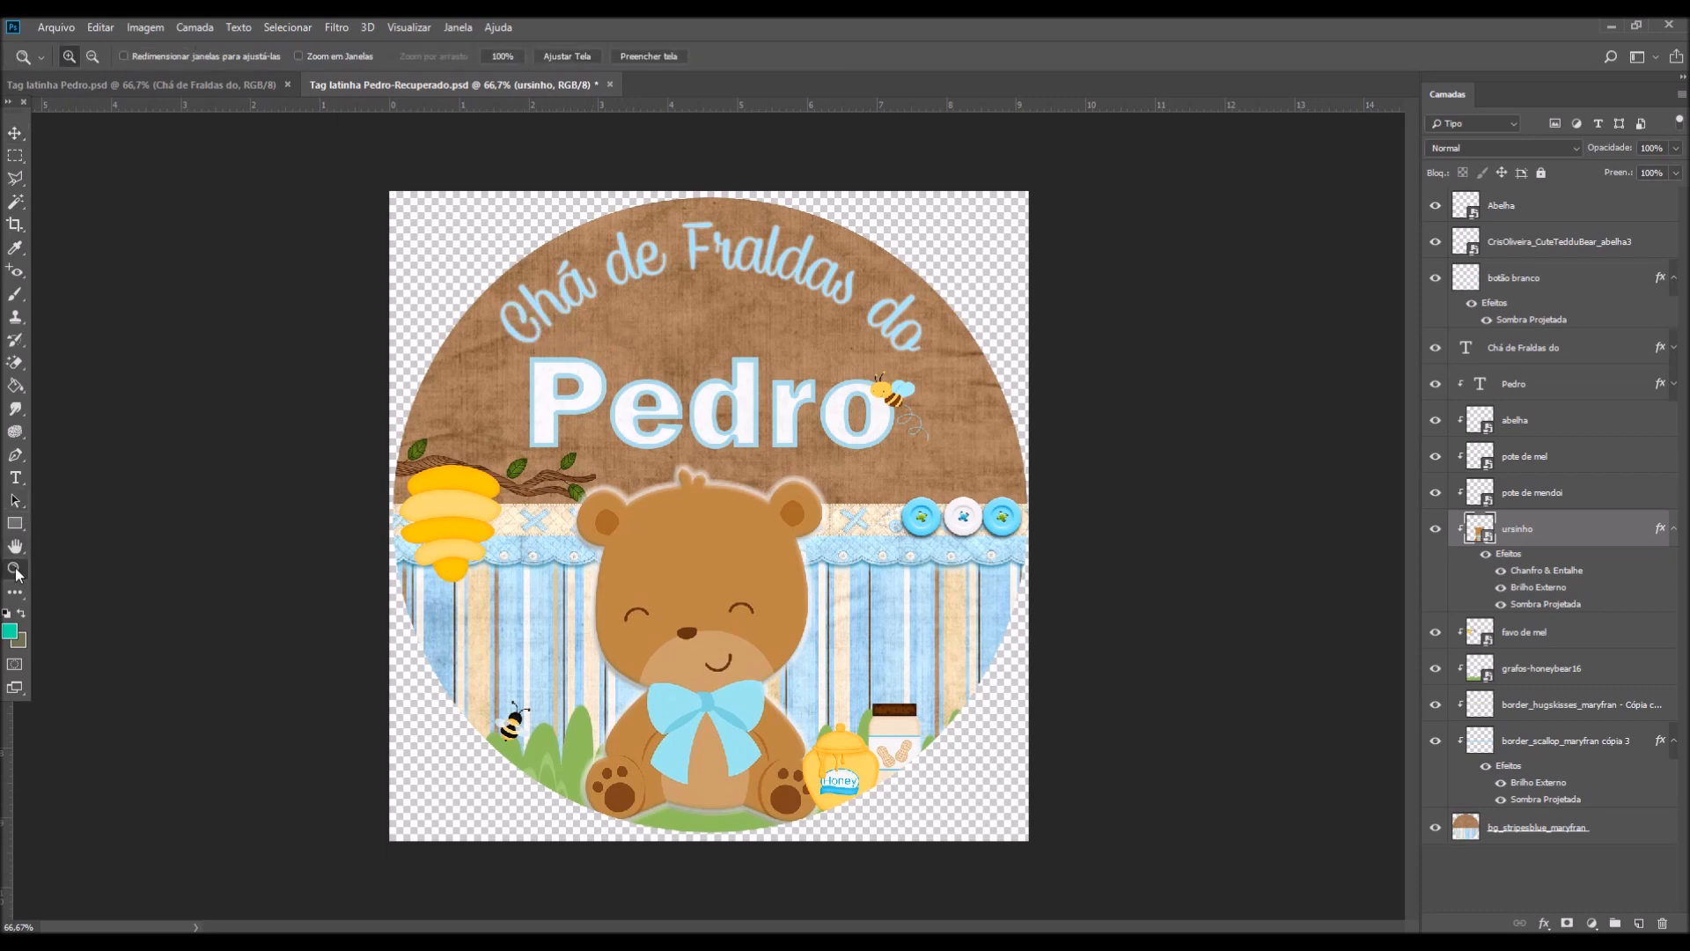
{"action": "left_click_drag", "start_coordinate": [559, 275], "coordinate": [651, 254]}
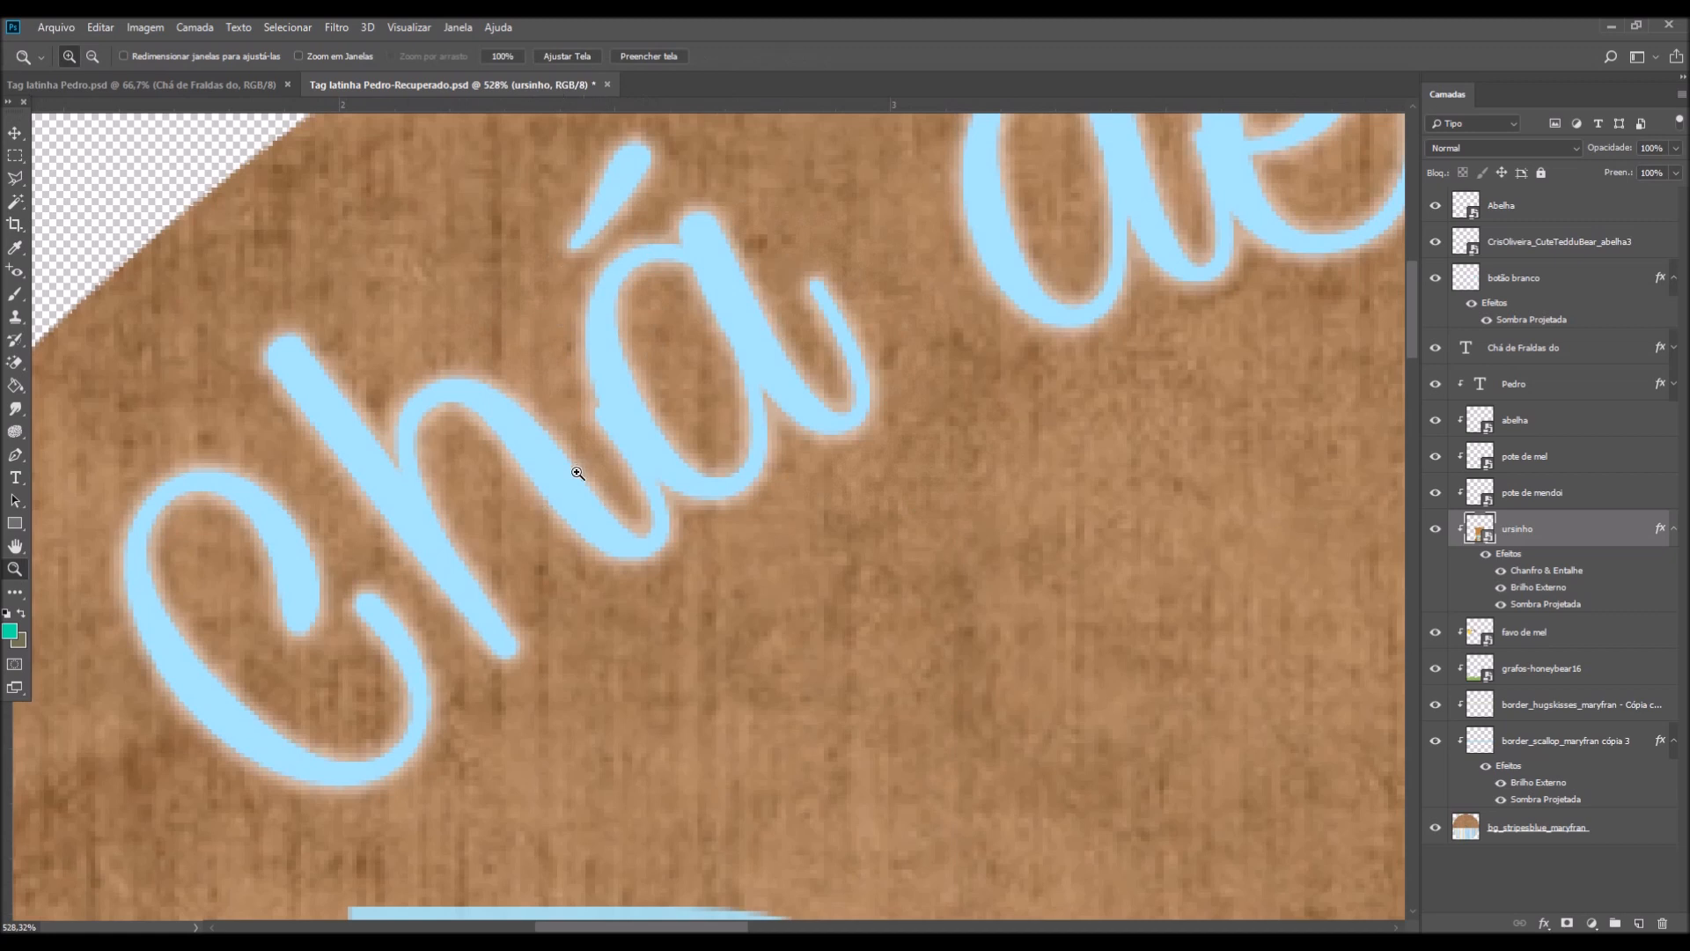
{"action": "scroll", "coordinate": [577, 474], "scroll_direction": "down", "scroll_amount": 5}
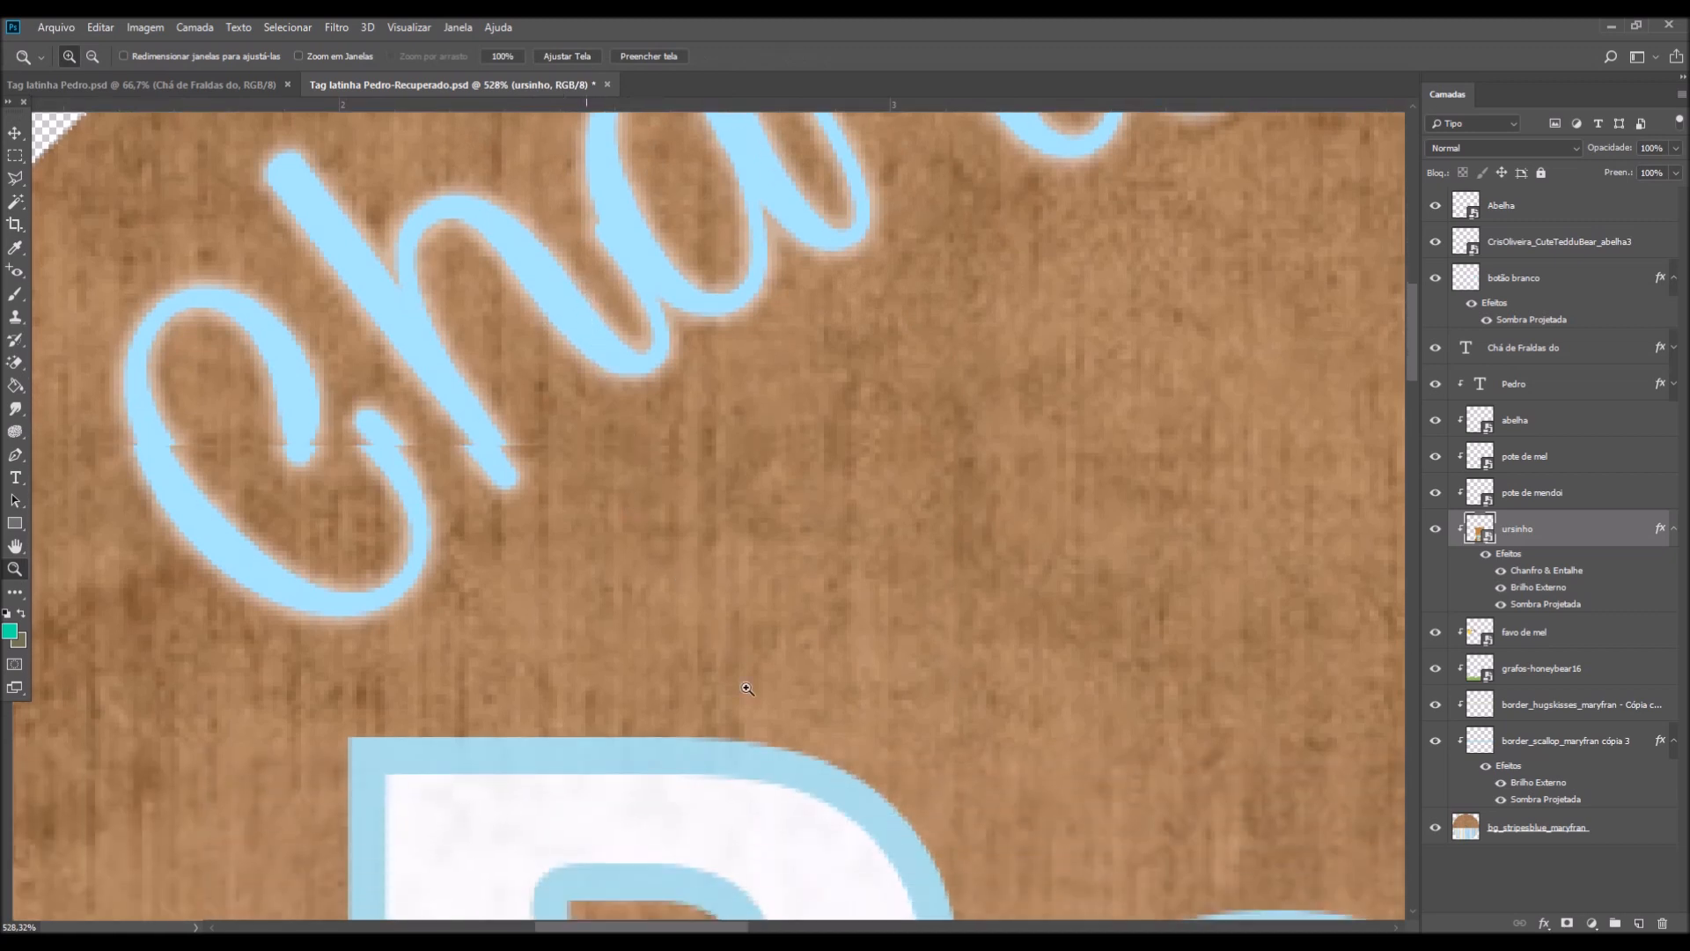
{"action": "scroll", "coordinate": [747, 688], "scroll_direction": "down", "scroll_amount": 5}
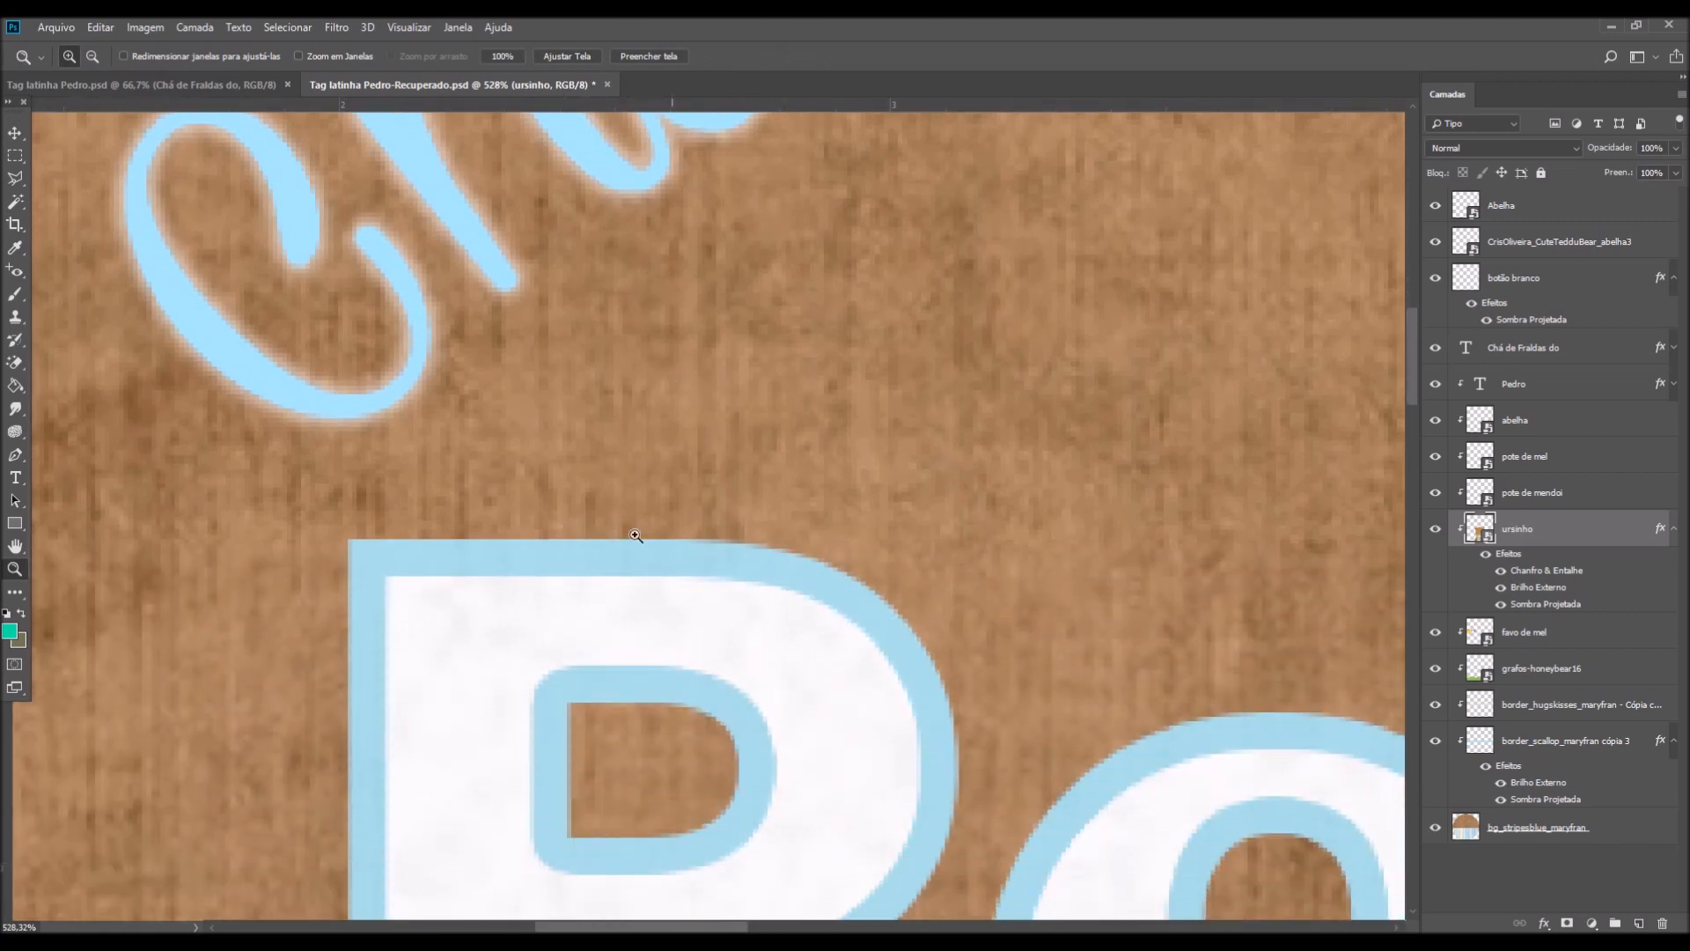
{"action": "scroll", "coordinate": [635, 535], "scroll_direction": "down", "scroll_amount": 5}
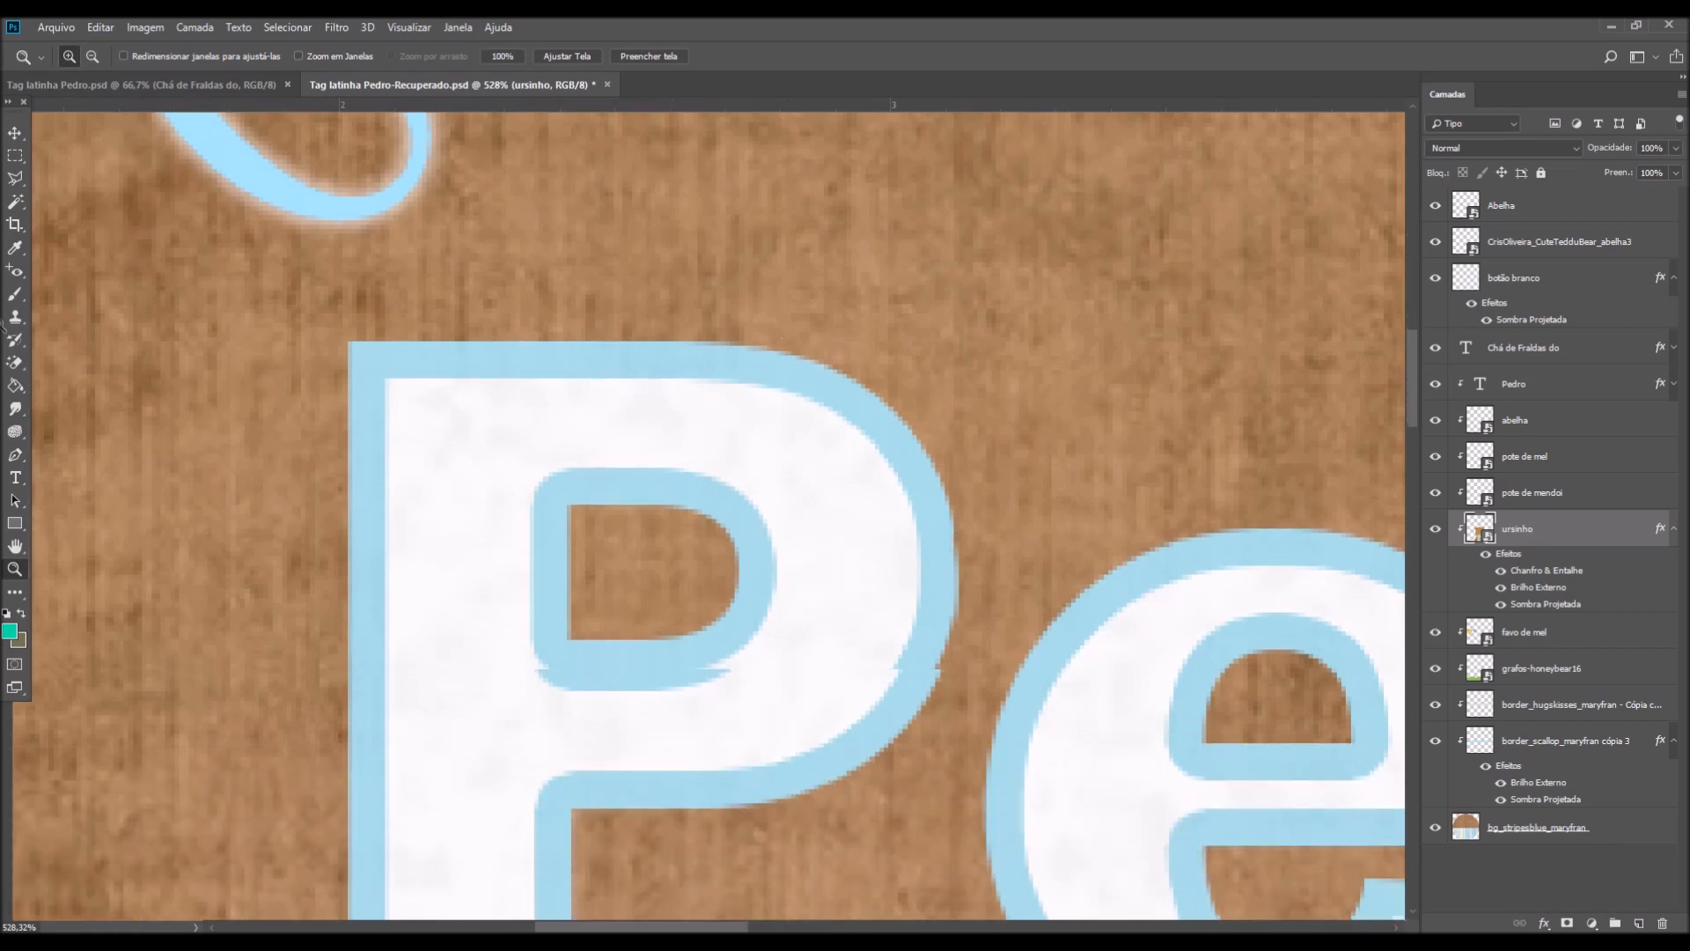
{"action": "scroll", "coordinate": [520, 827], "scroll_direction": "down", "scroll_amount": 4}
{"action": "key", "text": "v"}
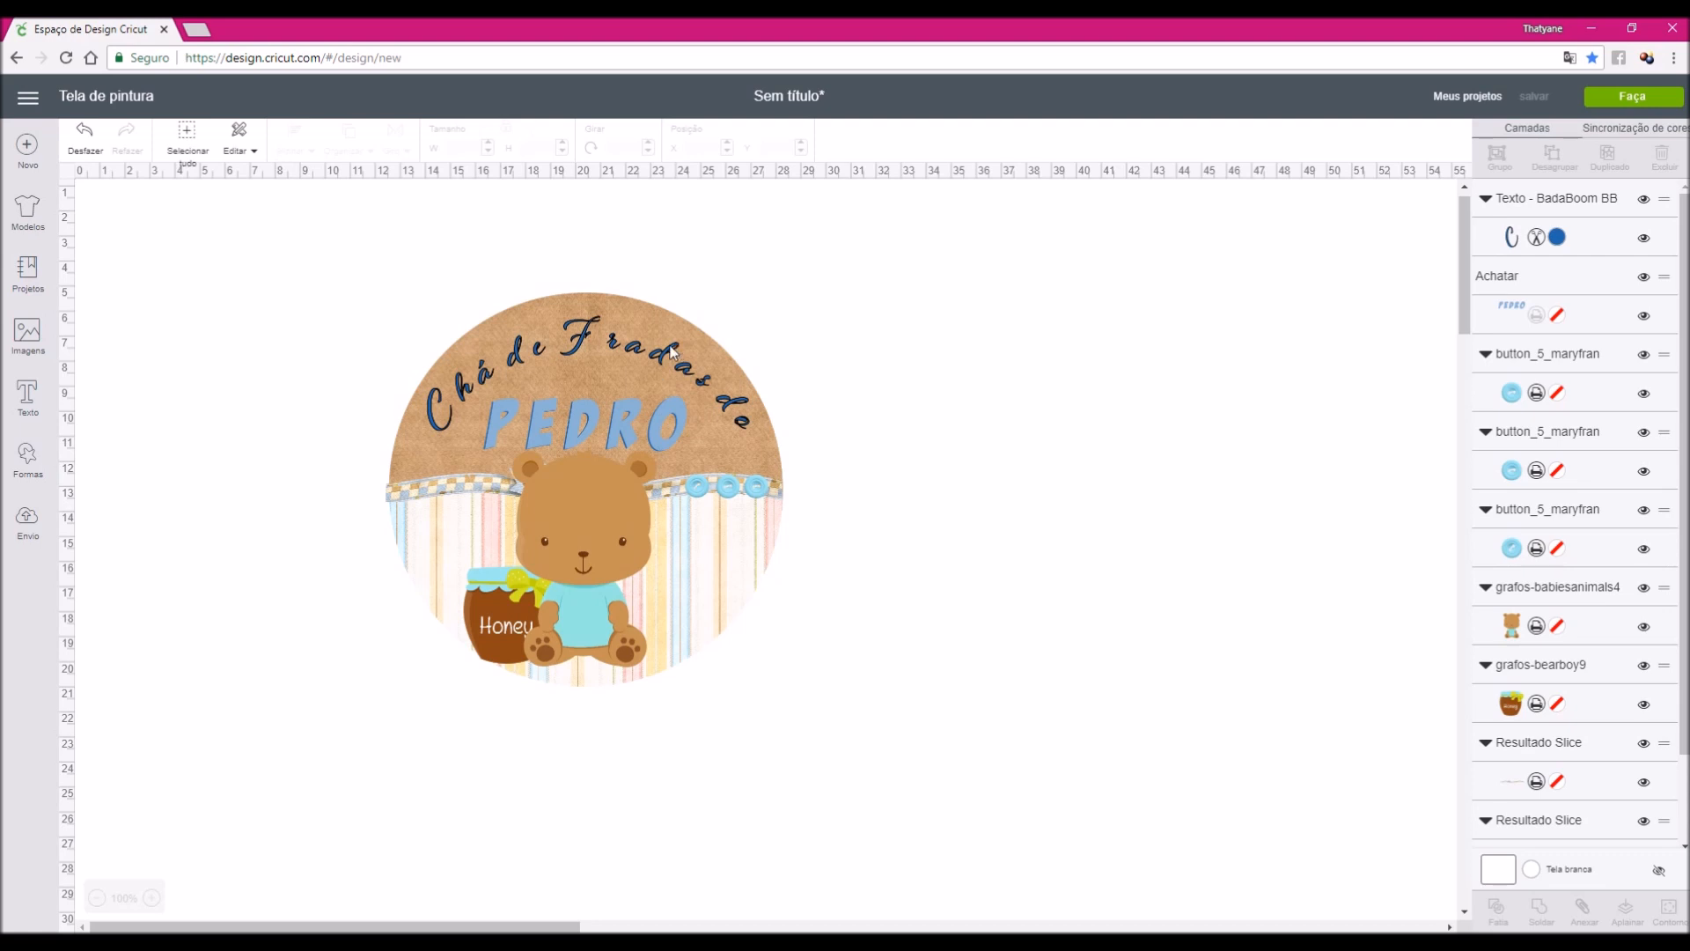
Switch back to Cricut Design Space, preview how the project is laid out on the cutting mats and return to the canvas
{"action": "left_click_drag", "start_coordinate": [328, 246], "coordinate": [147, 378]}
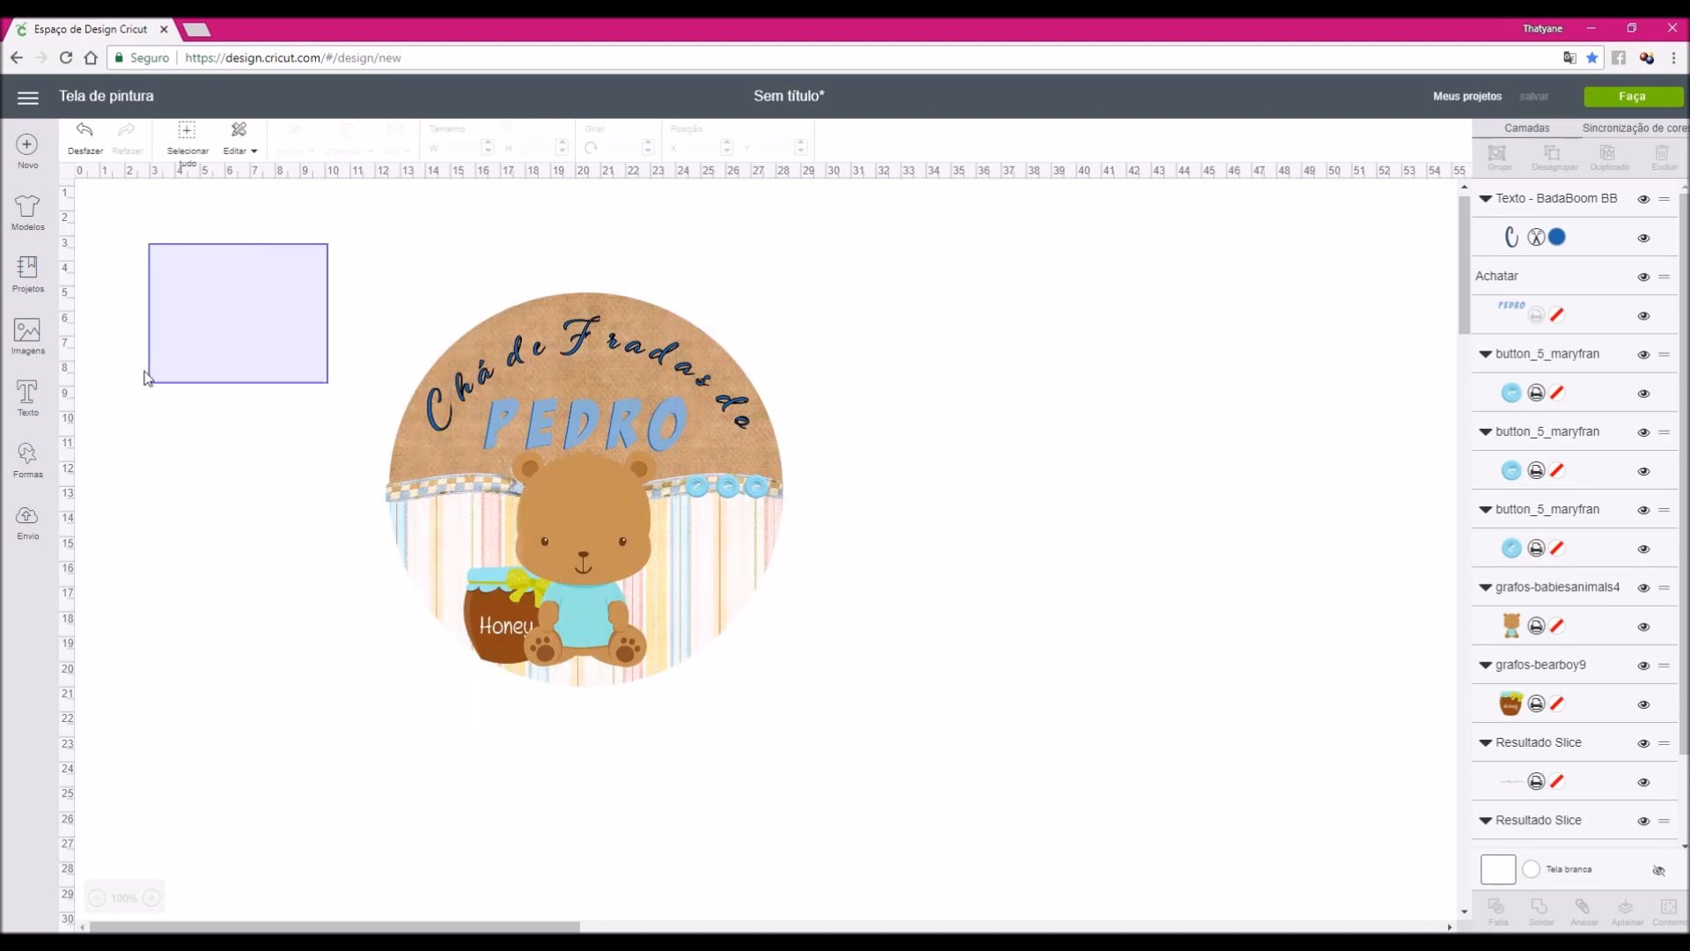
{"action": "left_click", "coordinate": [1612, 104]}
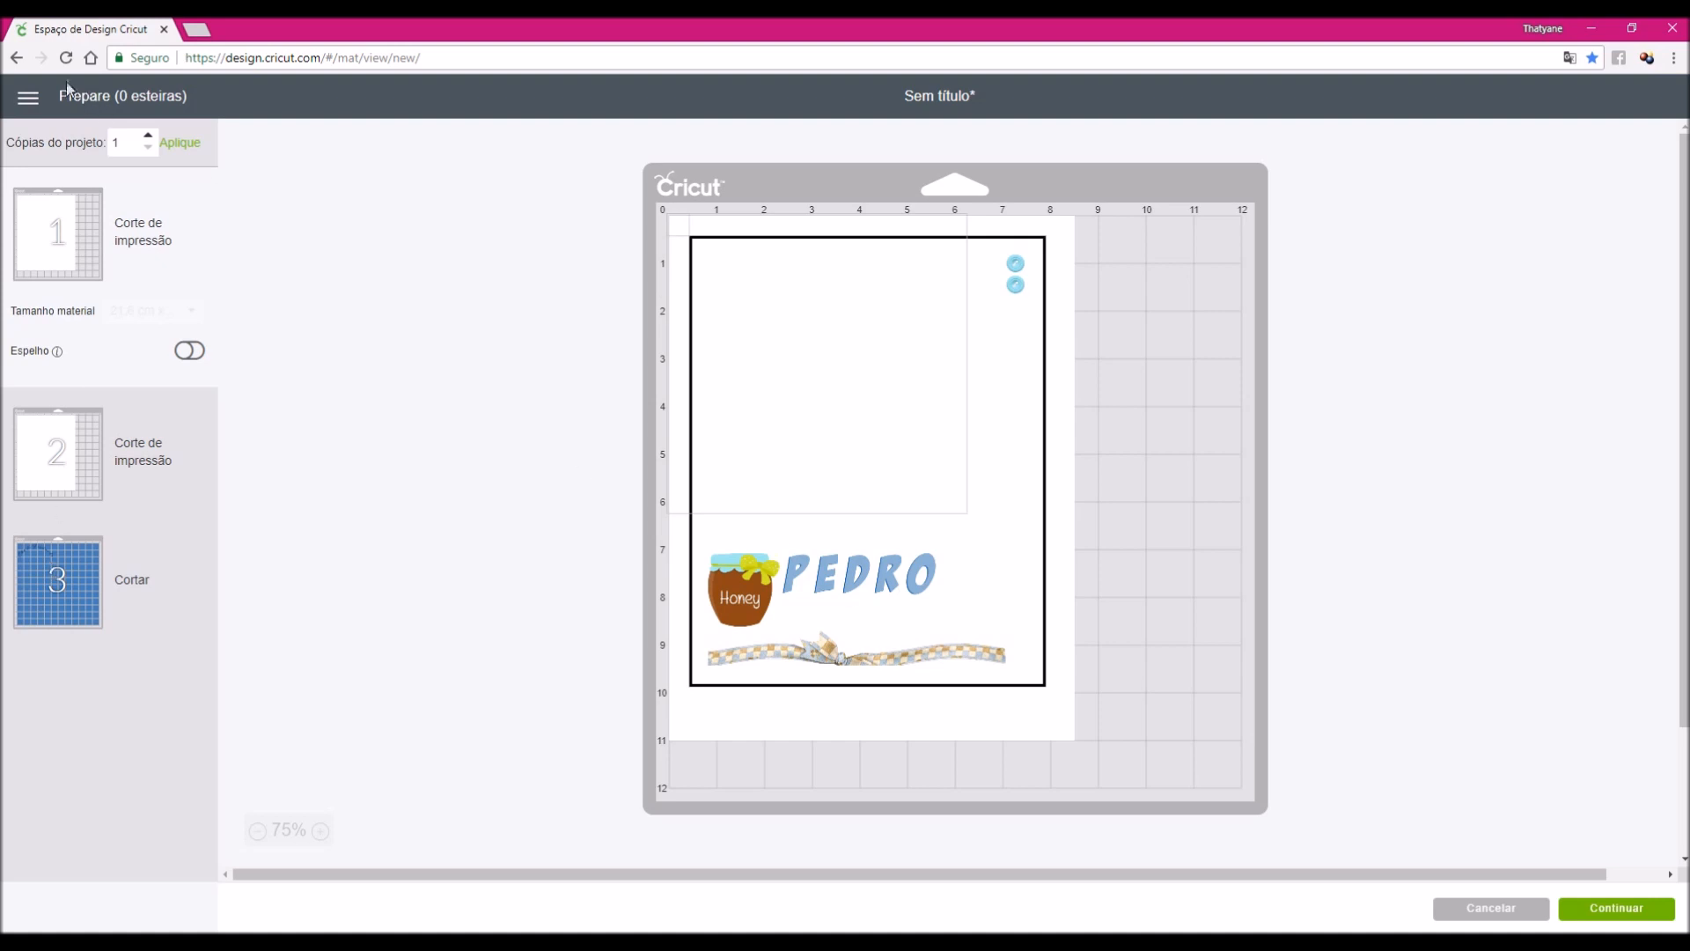
{"action": "left_click", "coordinate": [16, 57]}
{"action": "left_click", "coordinate": [15, 60]}
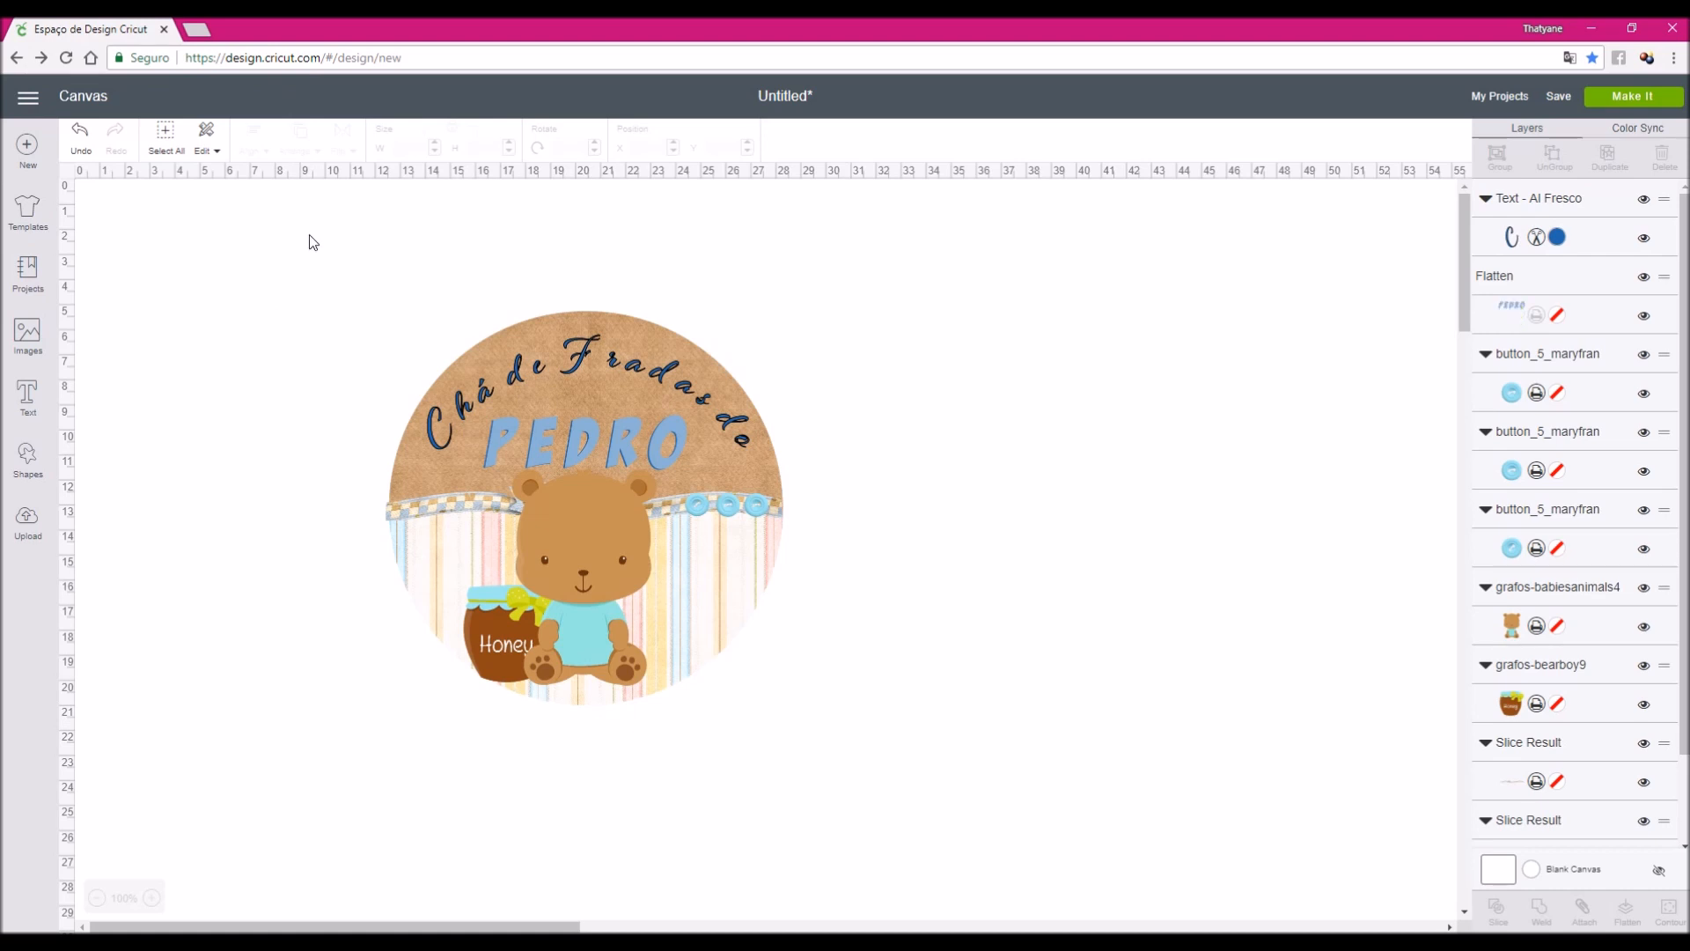
Flatten all elements of the tag into a single printable image and set its width to 5 cm with proportions locked
{"action": "left_click_drag", "start_coordinate": [307, 226], "coordinate": [915, 803]}
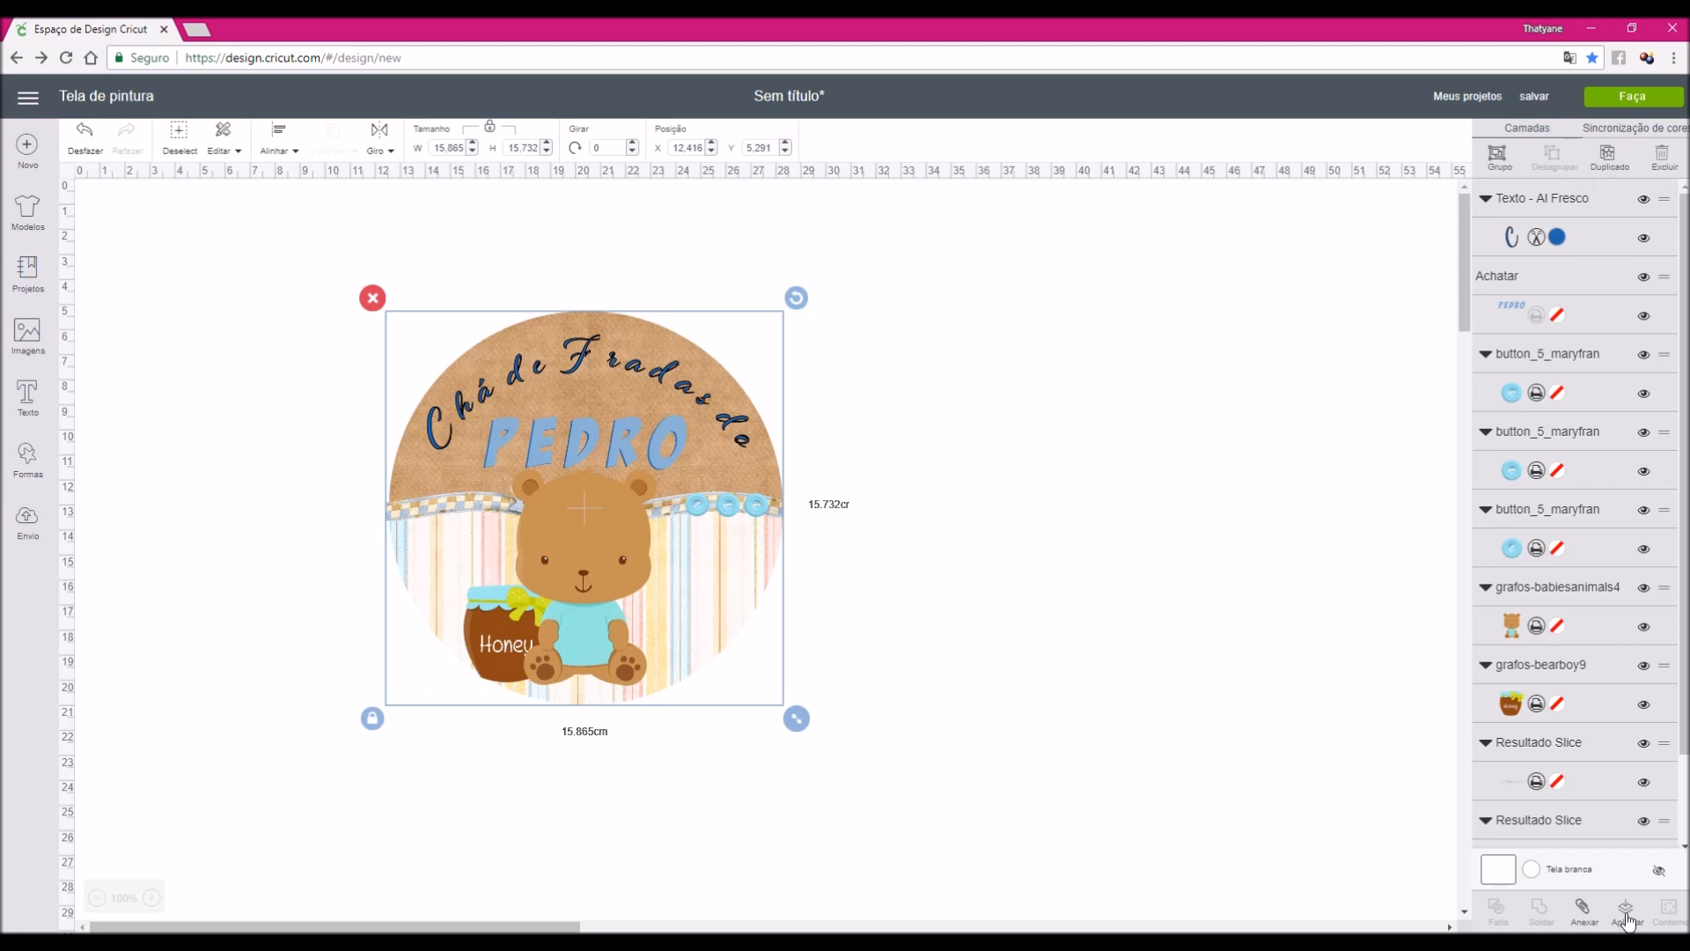
{"action": "left_click", "coordinate": [1626, 915]}
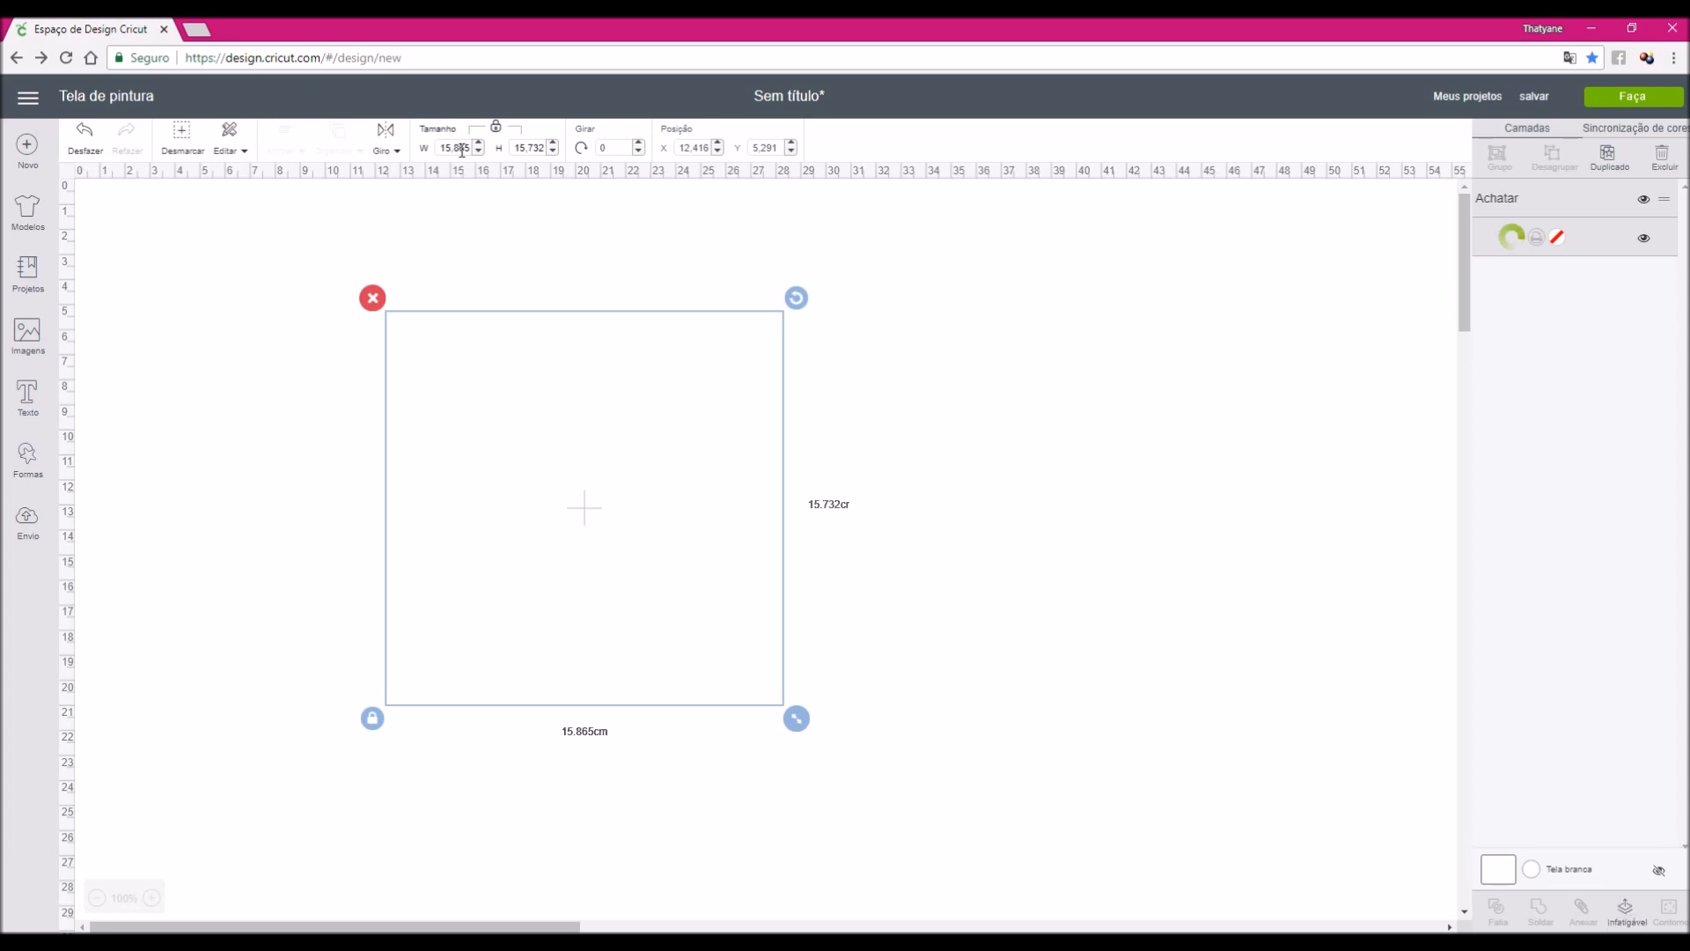
{"action": "double_click", "coordinate": [465, 148]}
{"action": "type", "text": "5"}
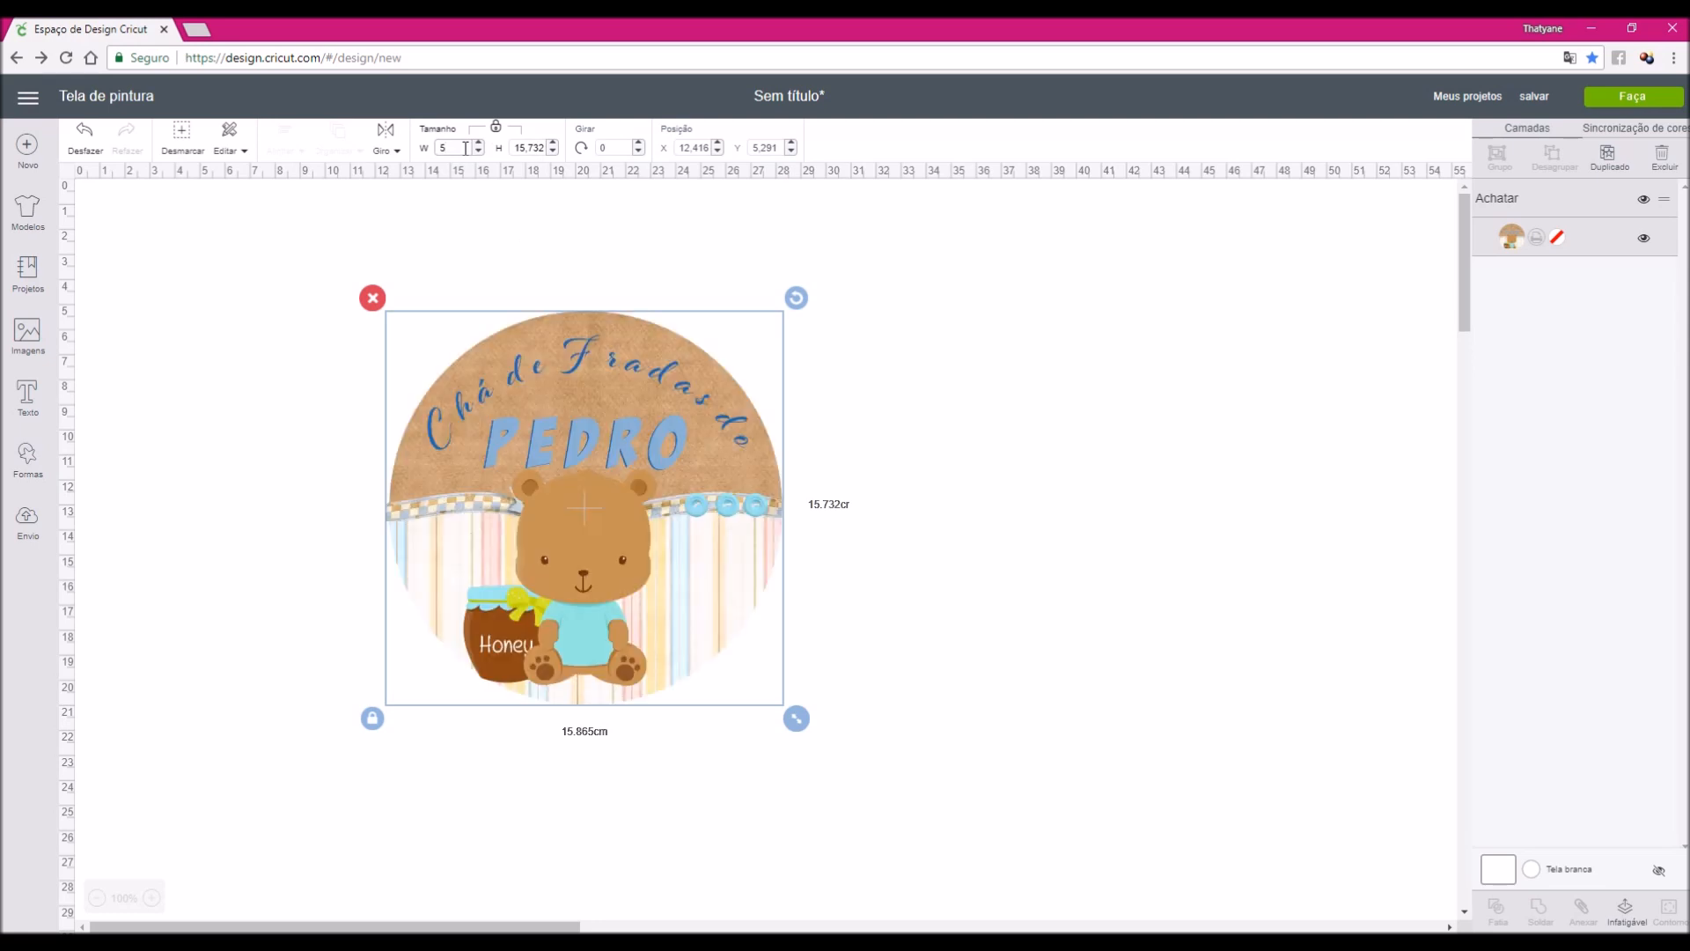
{"action": "double_click", "coordinate": [532, 147]}
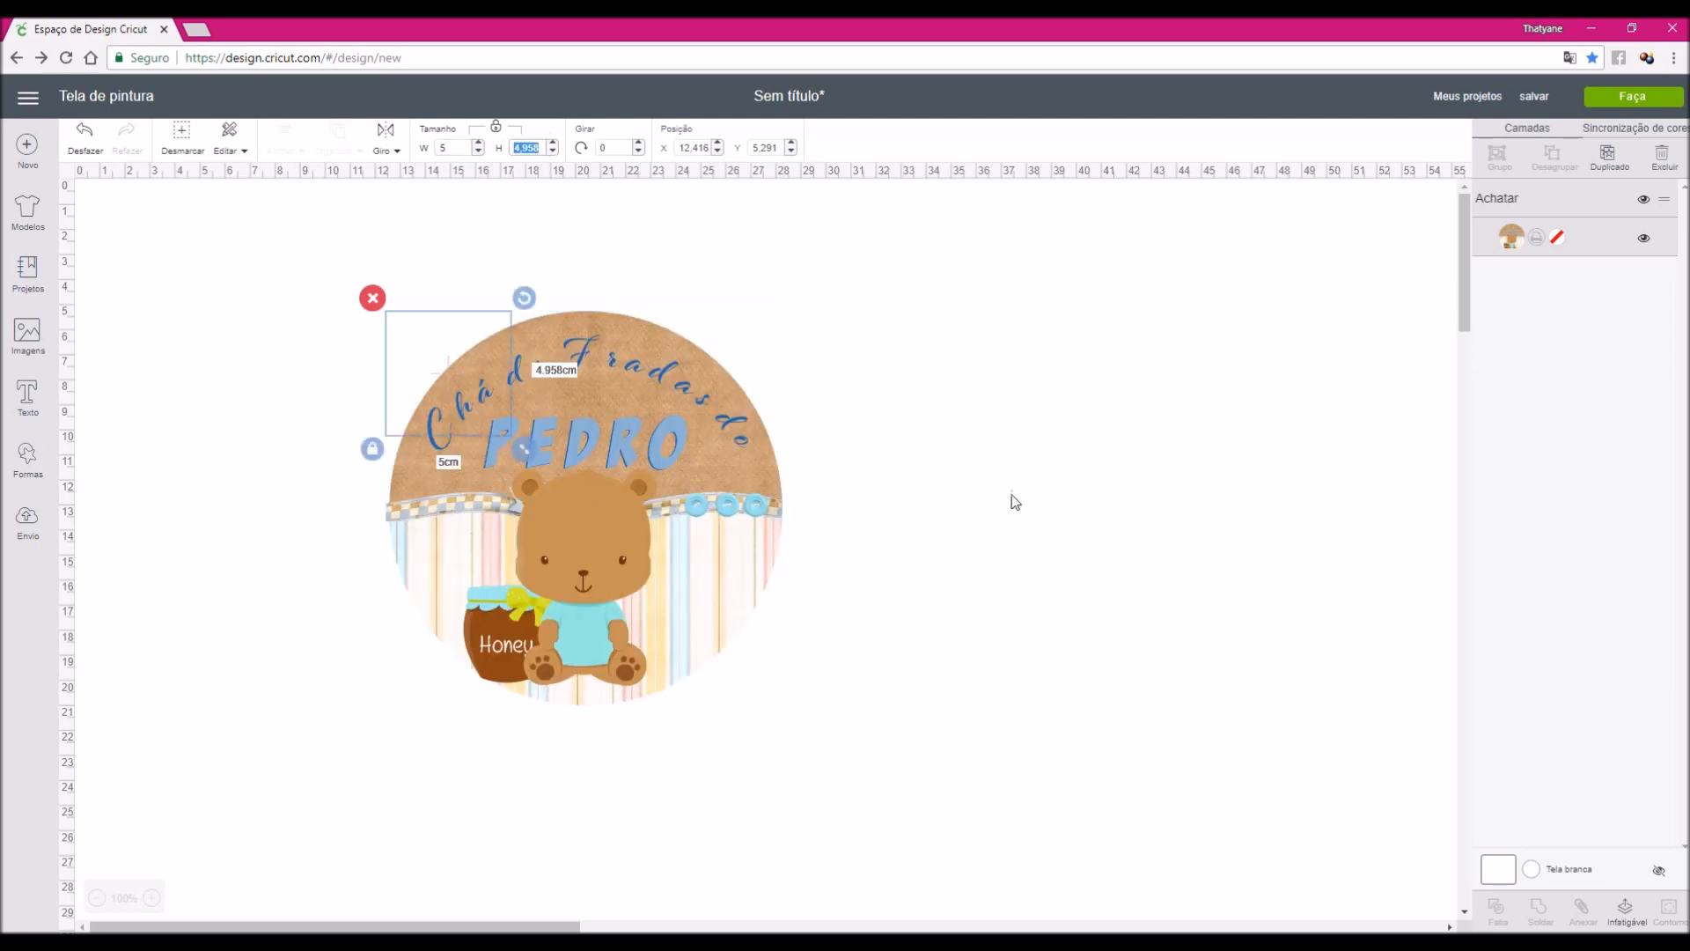
{"action": "left_click", "coordinate": [543, 178]}
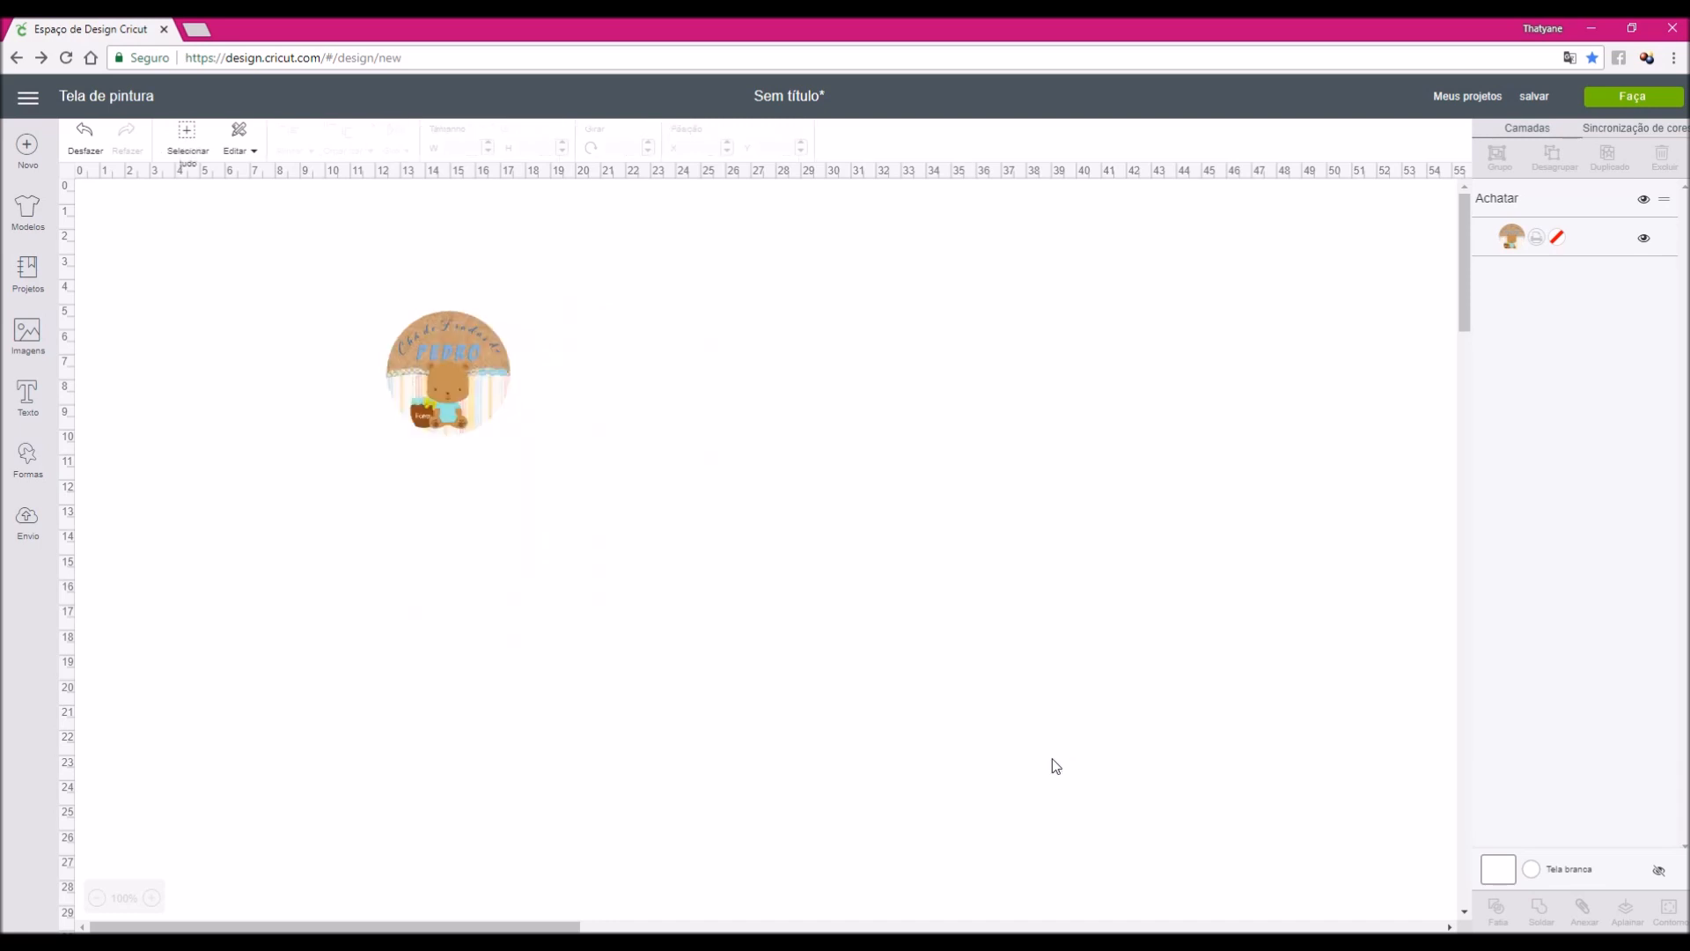
Reposition the flattened tag slightly on the canvas and paste three copies of it
{"action": "left_click_drag", "start_coordinate": [427, 310], "coordinate": [412, 305]}
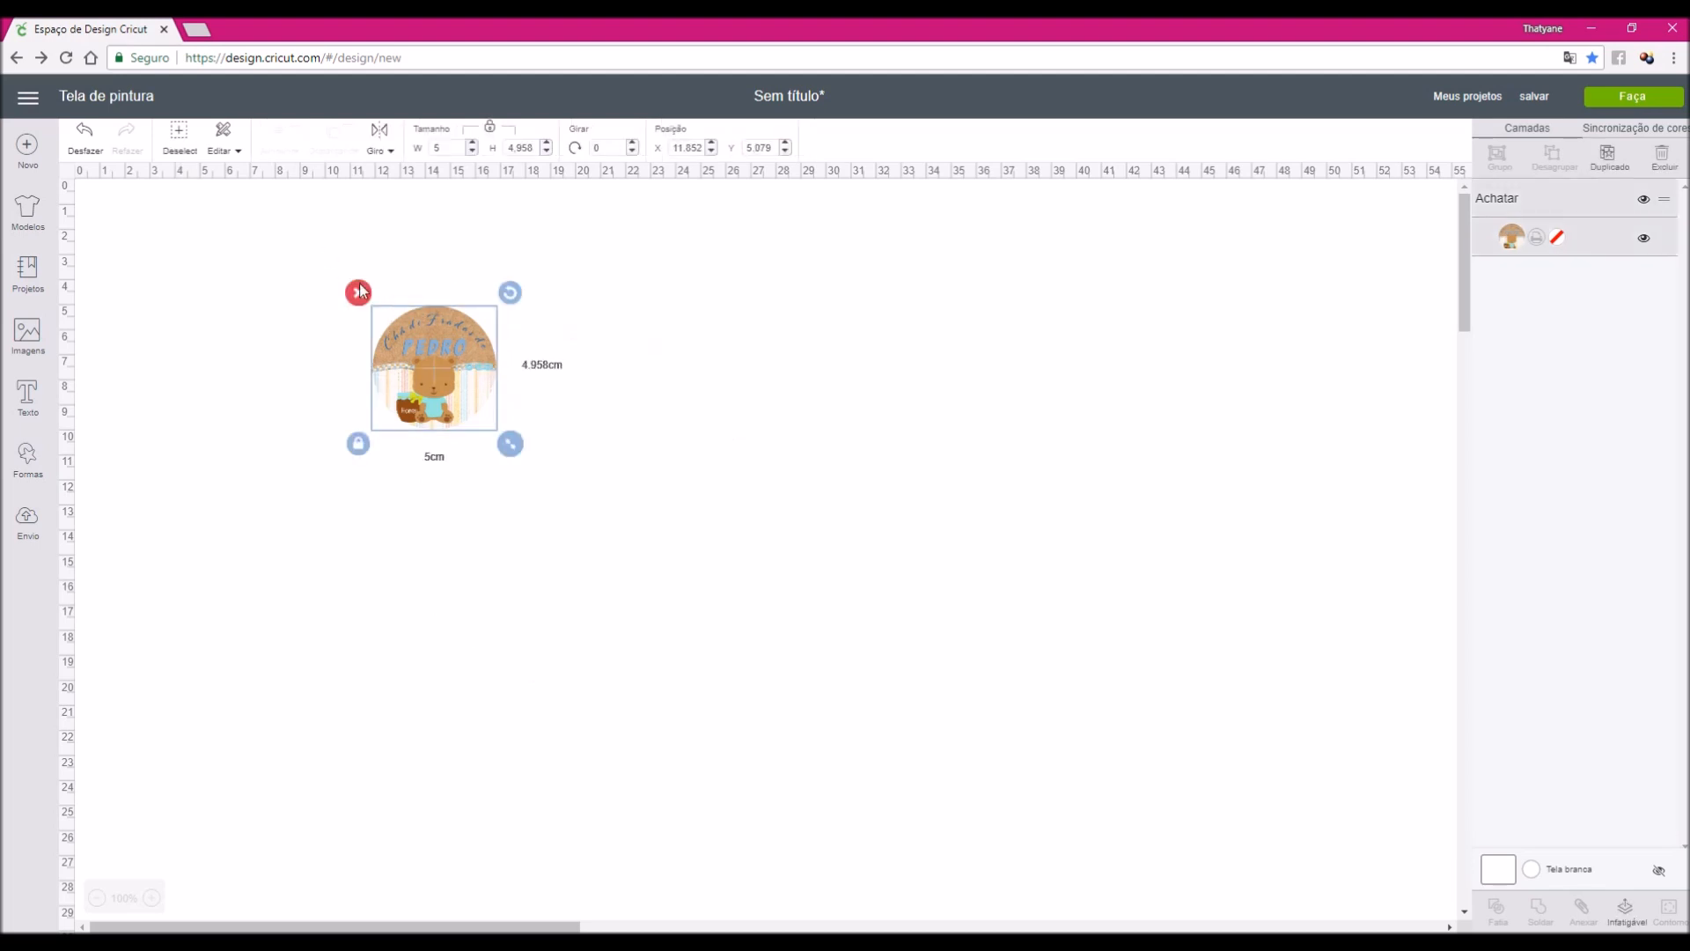
{"action": "left_click_drag", "start_coordinate": [317, 262], "coordinate": [564, 484]}
{"action": "left_click", "coordinate": [566, 492]}
{"action": "key", "text": "ctrl+v"}
{"action": "left_click", "coordinate": [565, 487]}
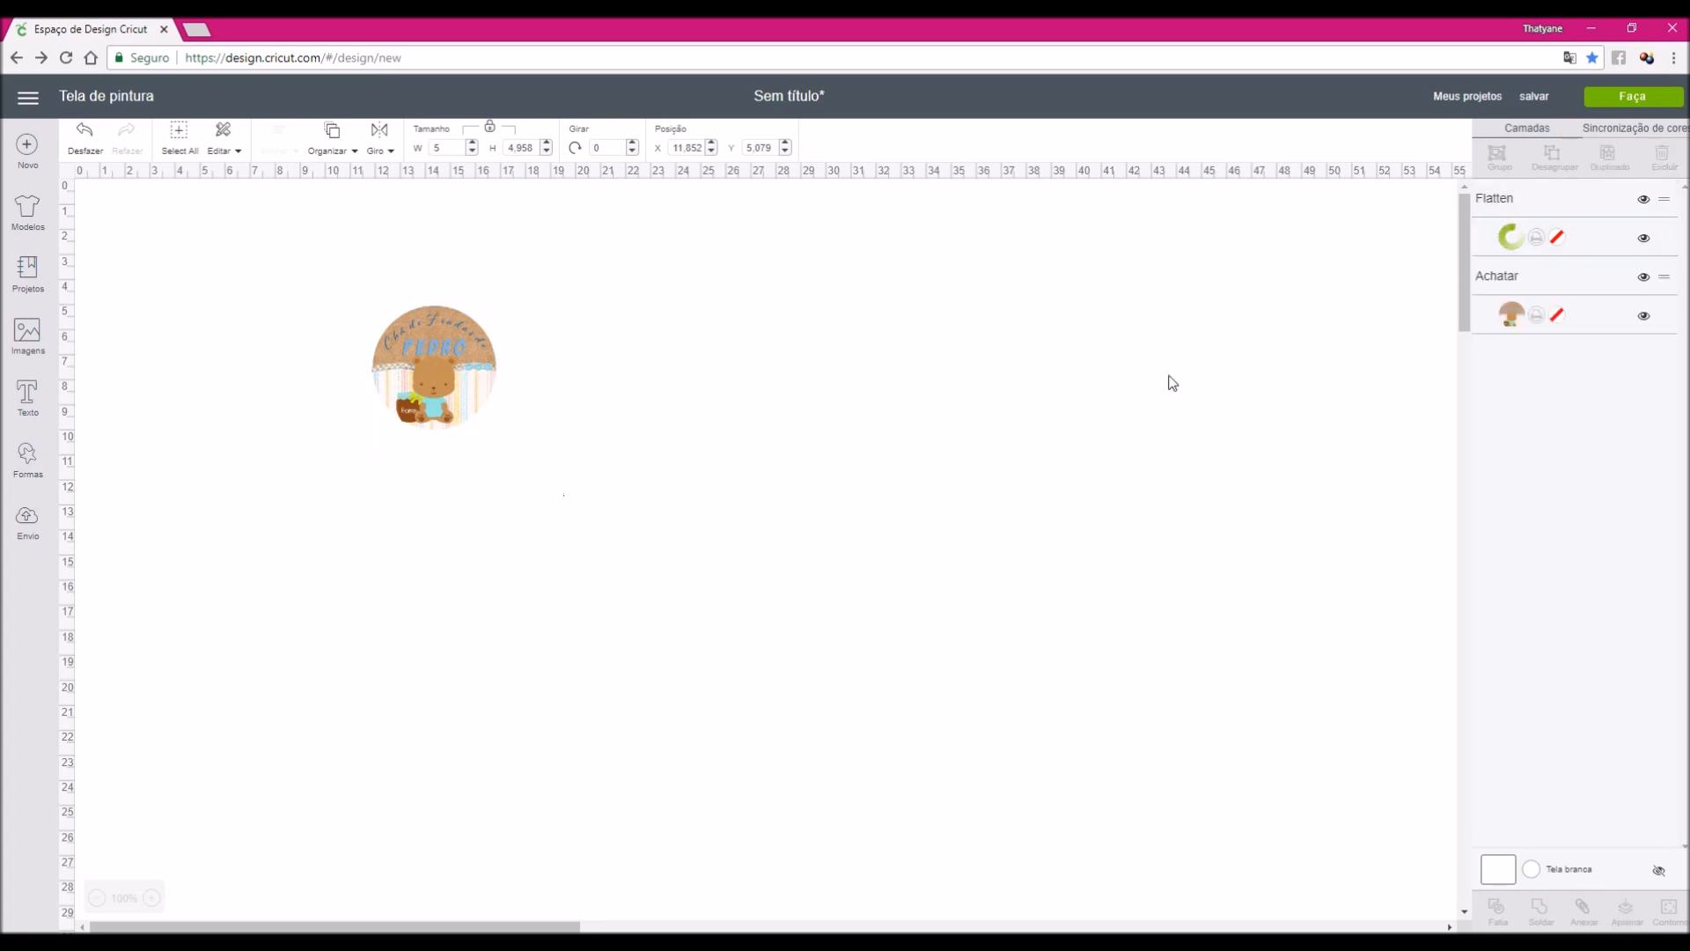
{"action": "key", "text": "ctrl+v"}
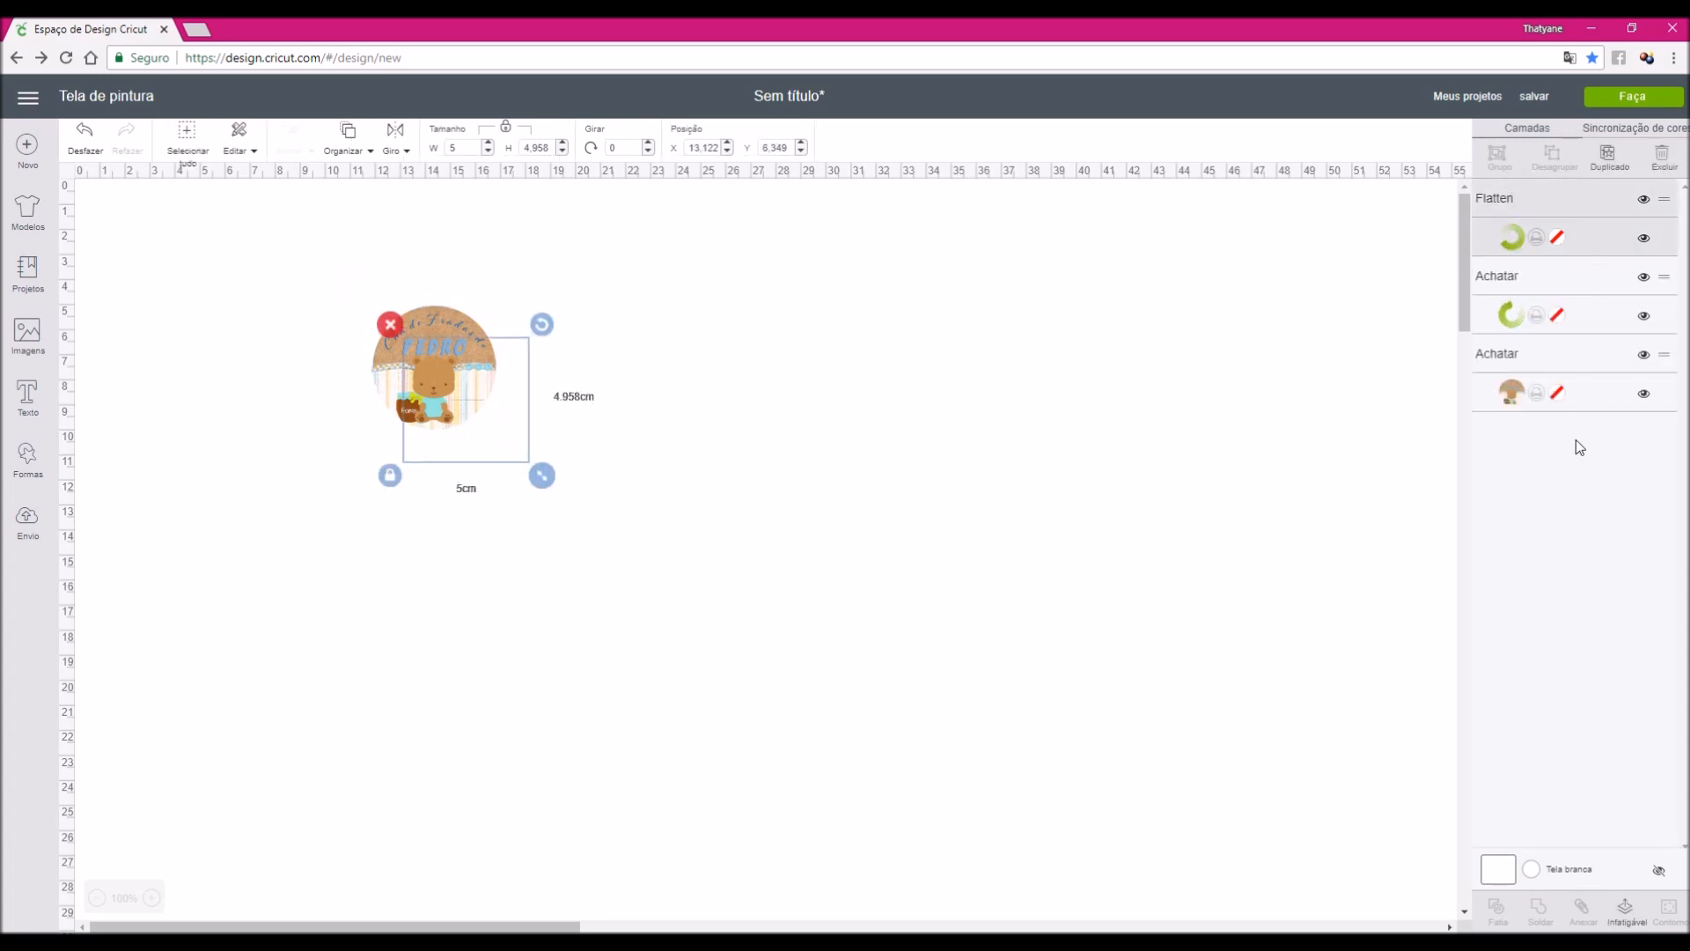
{"action": "left_click", "coordinate": [1448, 532]}
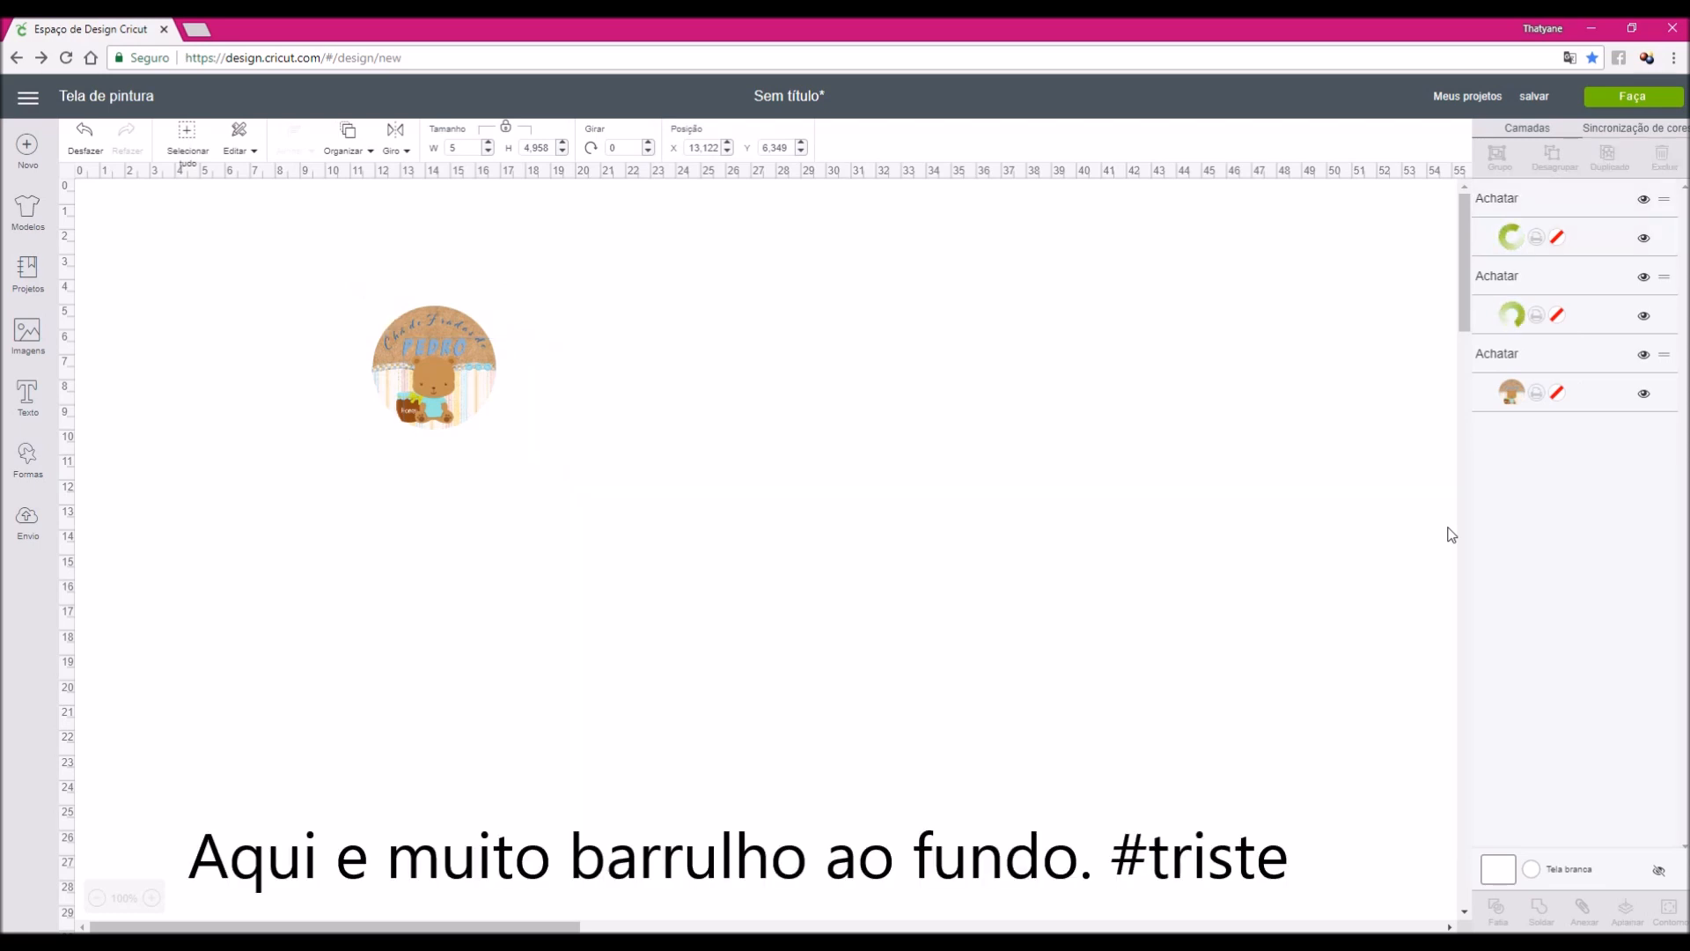
{"action": "key", "text": "ctrl+v"}
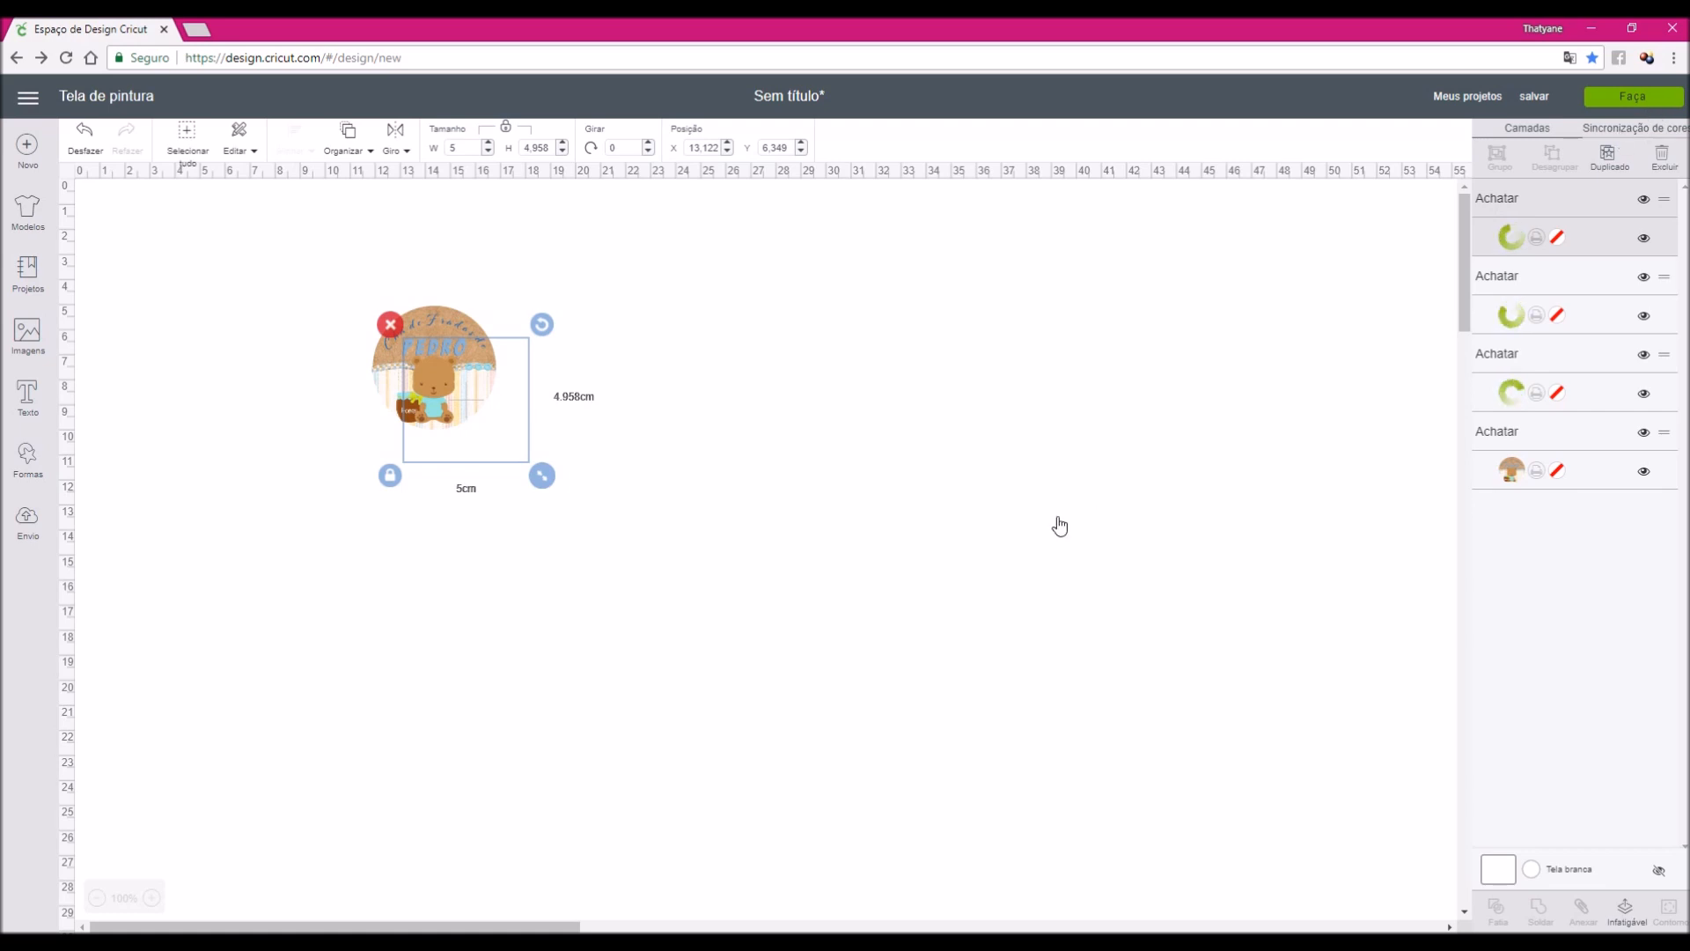
Preview the four tags on the cutting mat, shift the second-row tag slightly down, then return to the canvas and select all tags
{"action": "left_click", "coordinate": [1594, 99]}
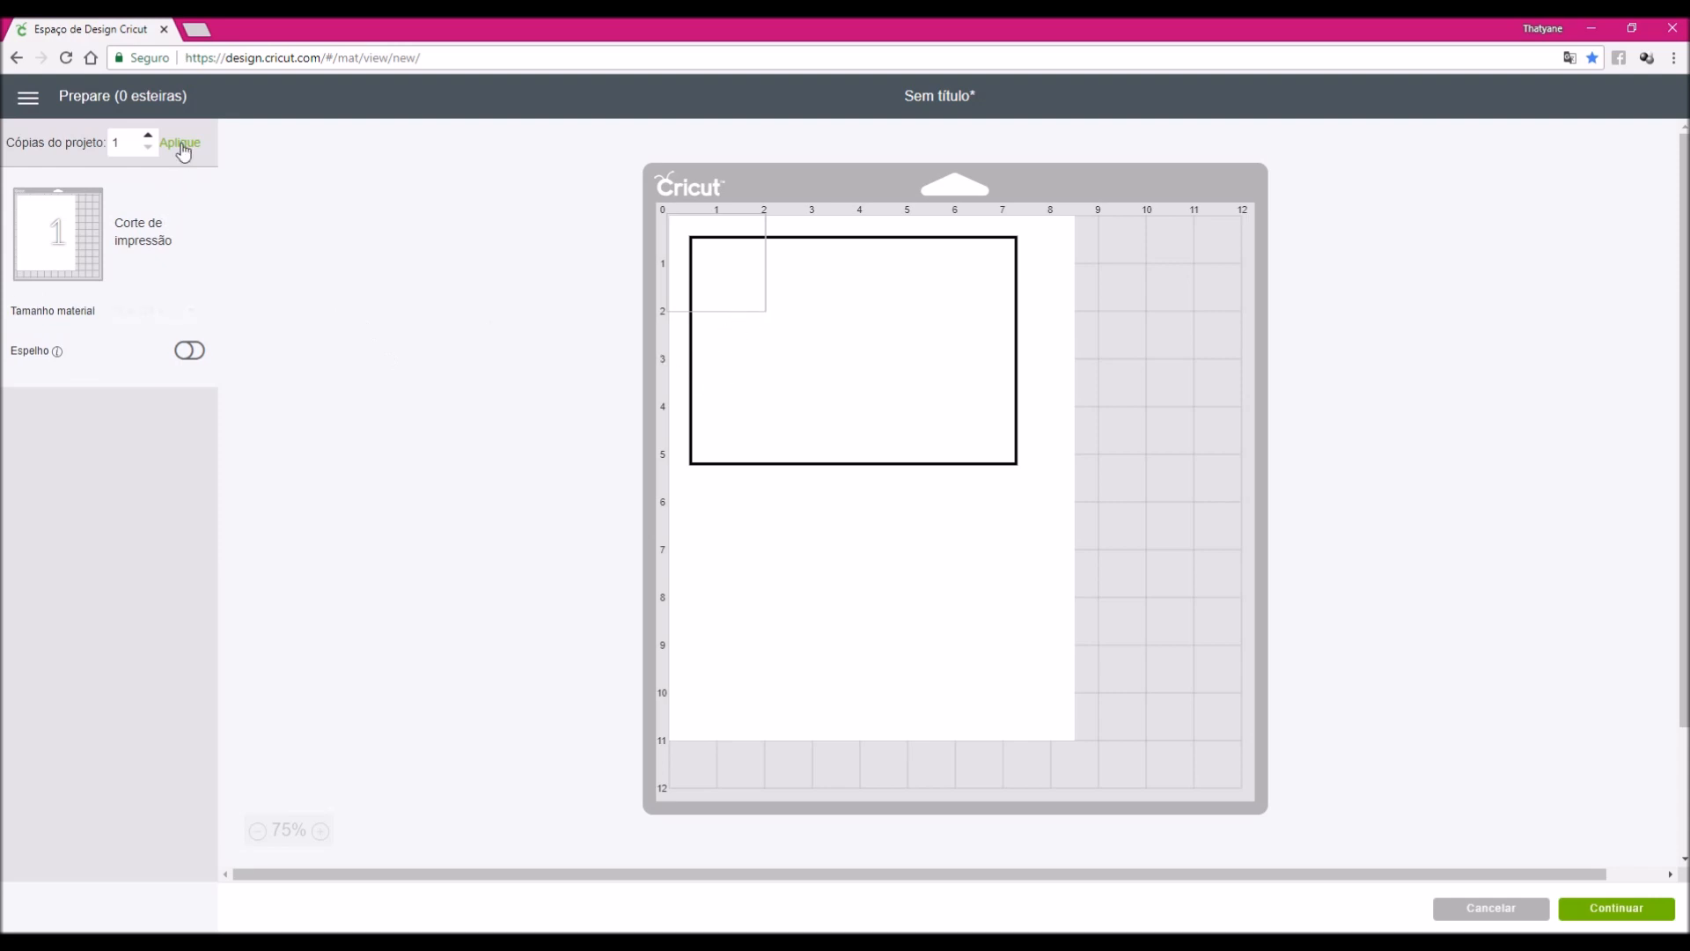
{"action": "left_click", "coordinate": [181, 143]}
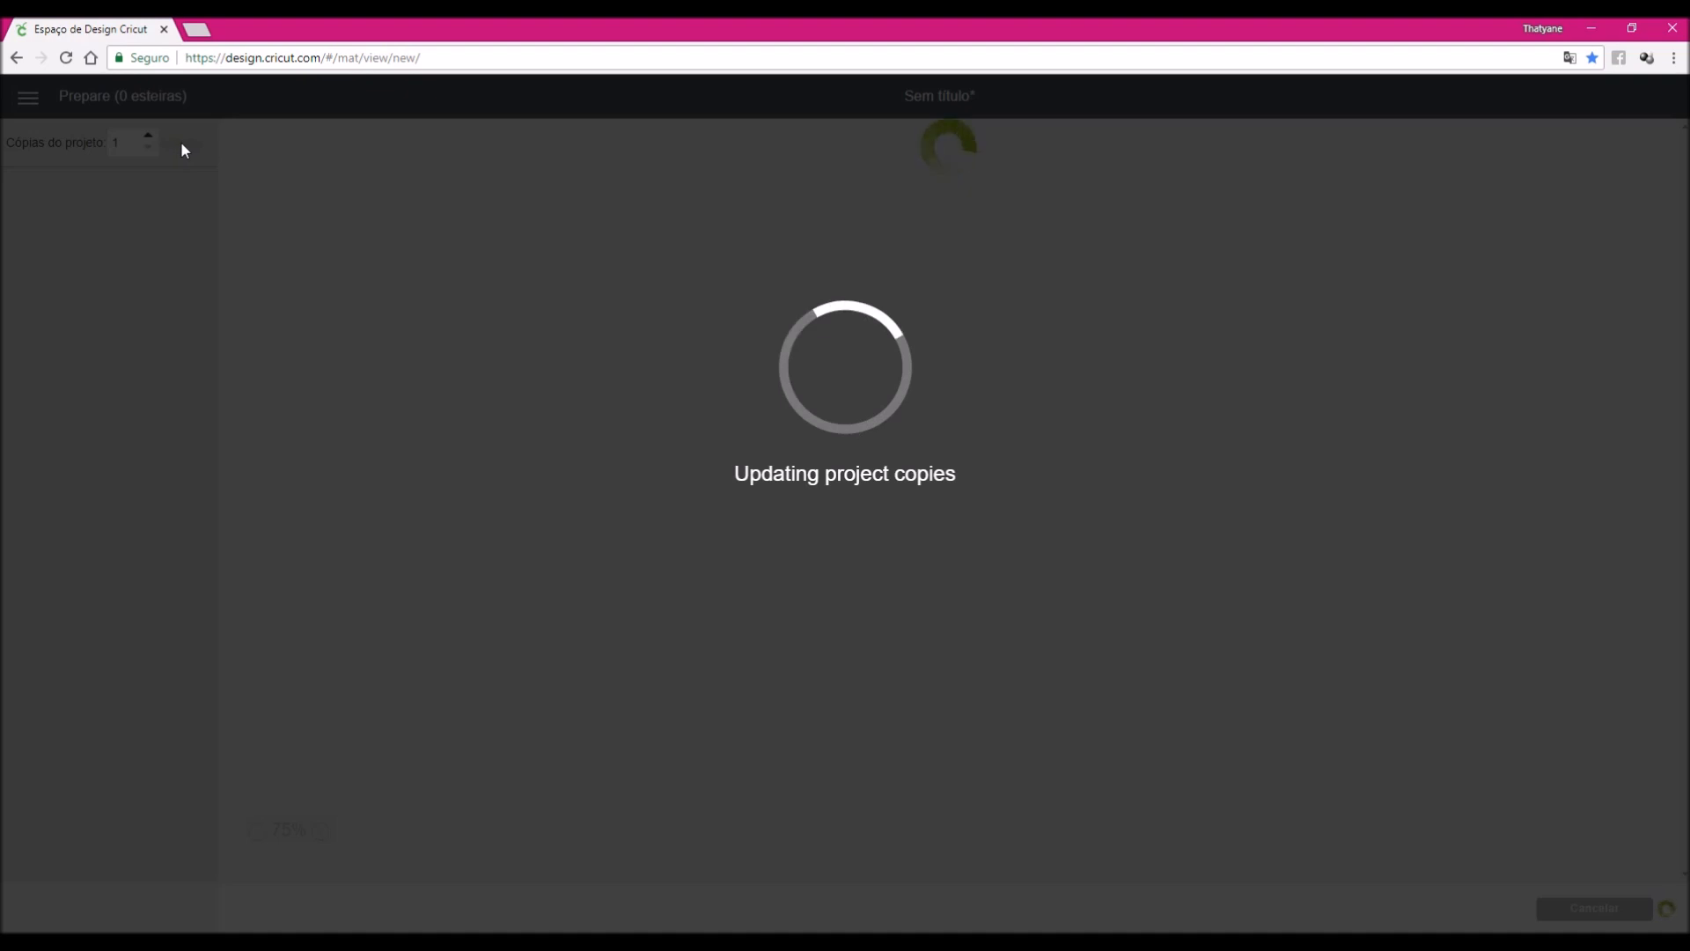
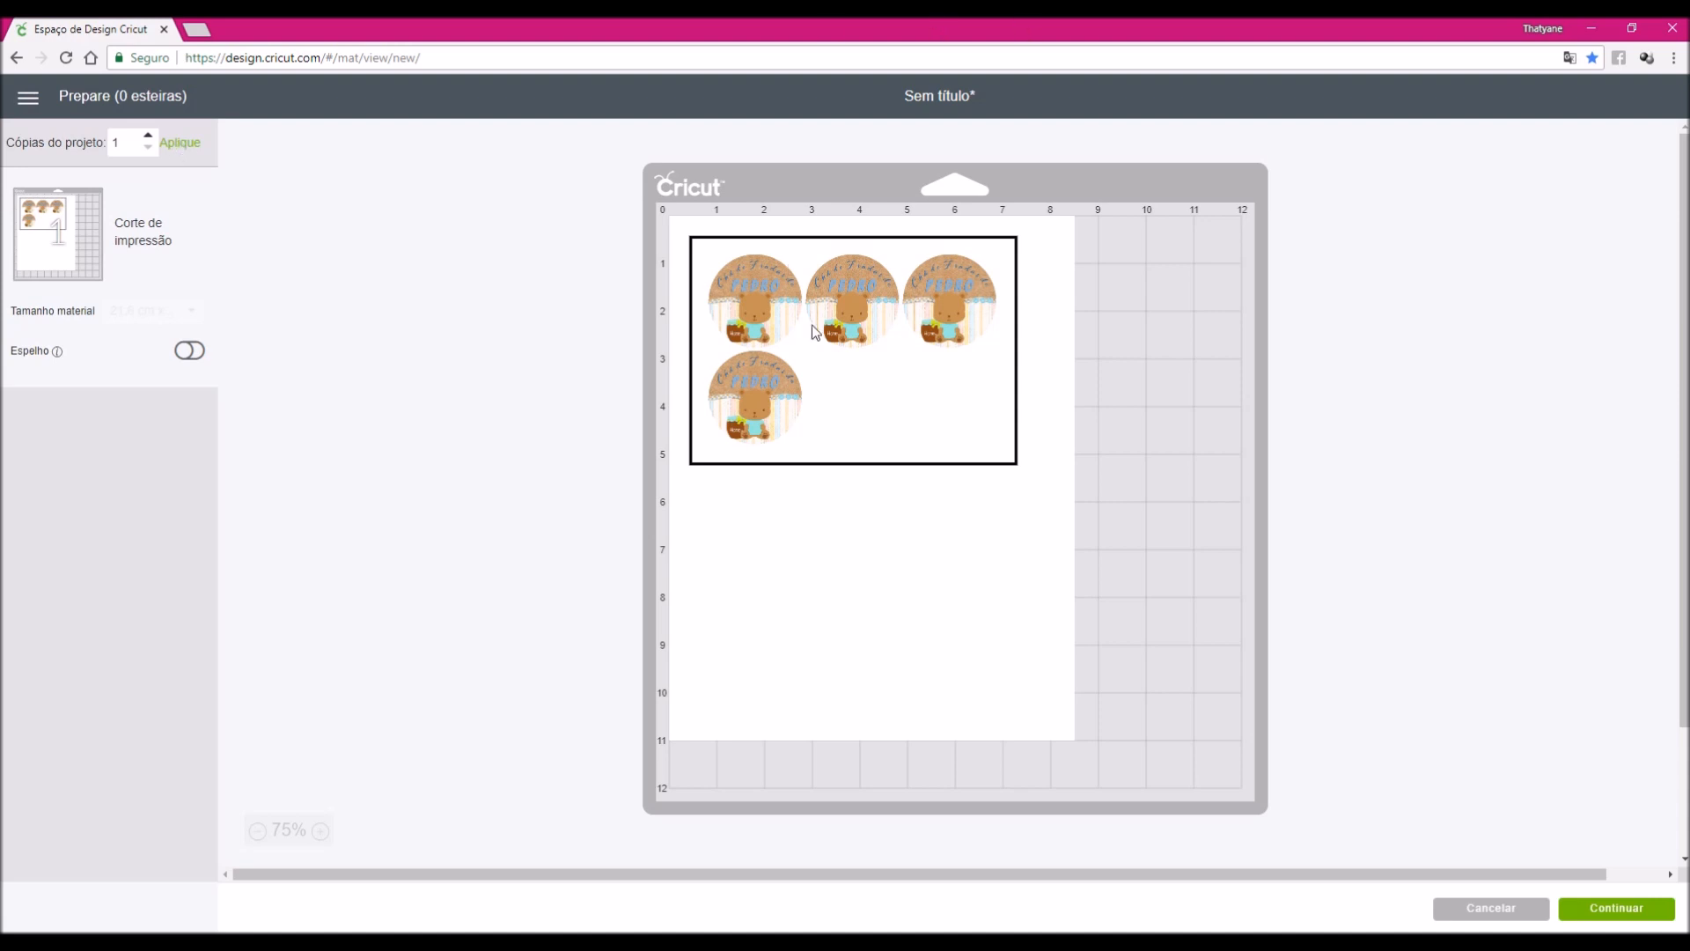
{"action": "mouse_move", "coordinate": [735, 401]}
{"action": "left_mouse_down"}
{"action": "mouse_move", "coordinate": [770, 393]}
{"action": "mouse_move", "coordinate": [772, 409]}
{"action": "mouse_move", "coordinate": [734, 405]}
{"action": "left_mouse_up"}
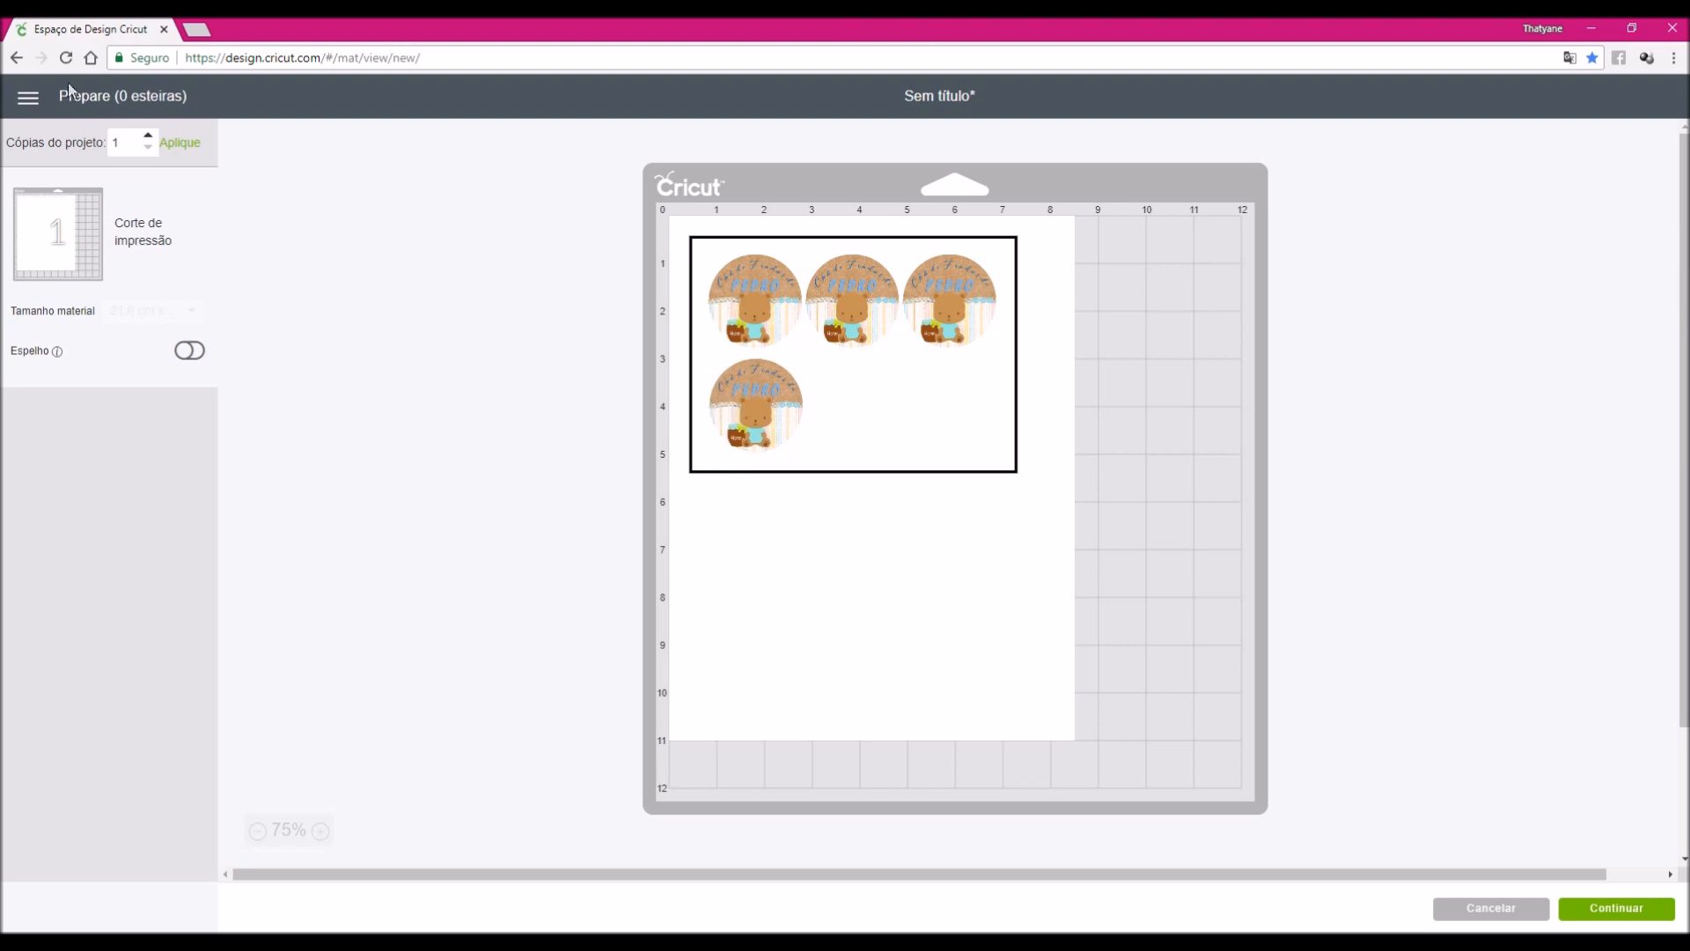
{"action": "left_click", "coordinate": [15, 59]}
{"action": "left_click", "coordinate": [15, 60]}
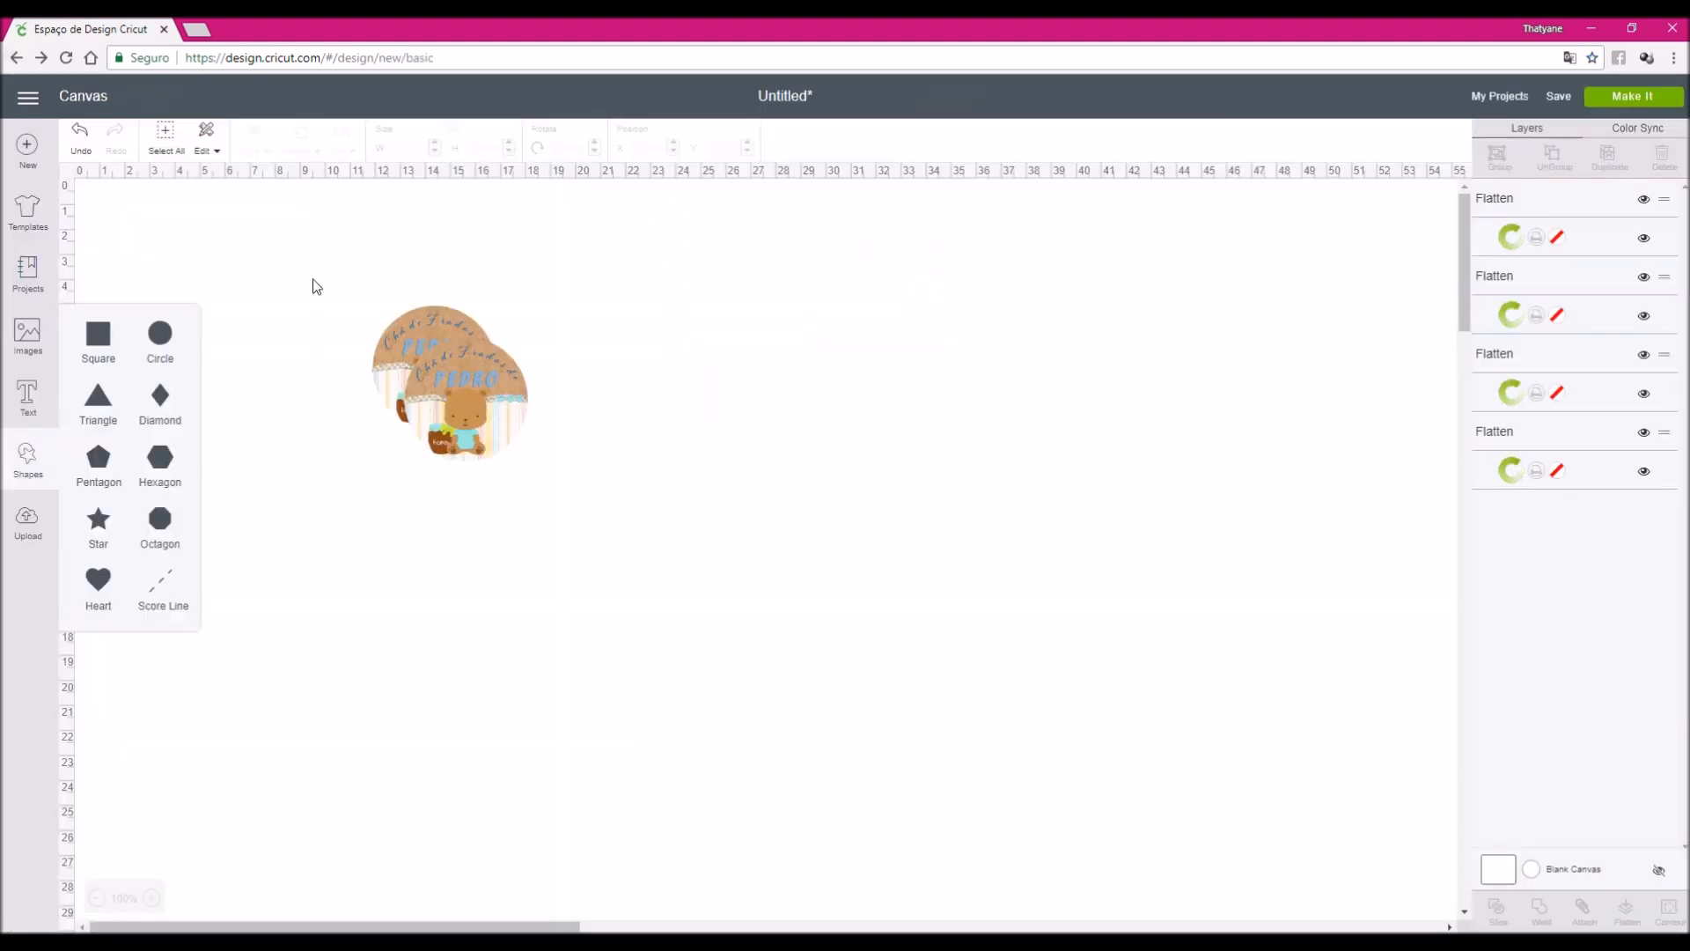
{"action": "left_click", "coordinate": [521, 518]}
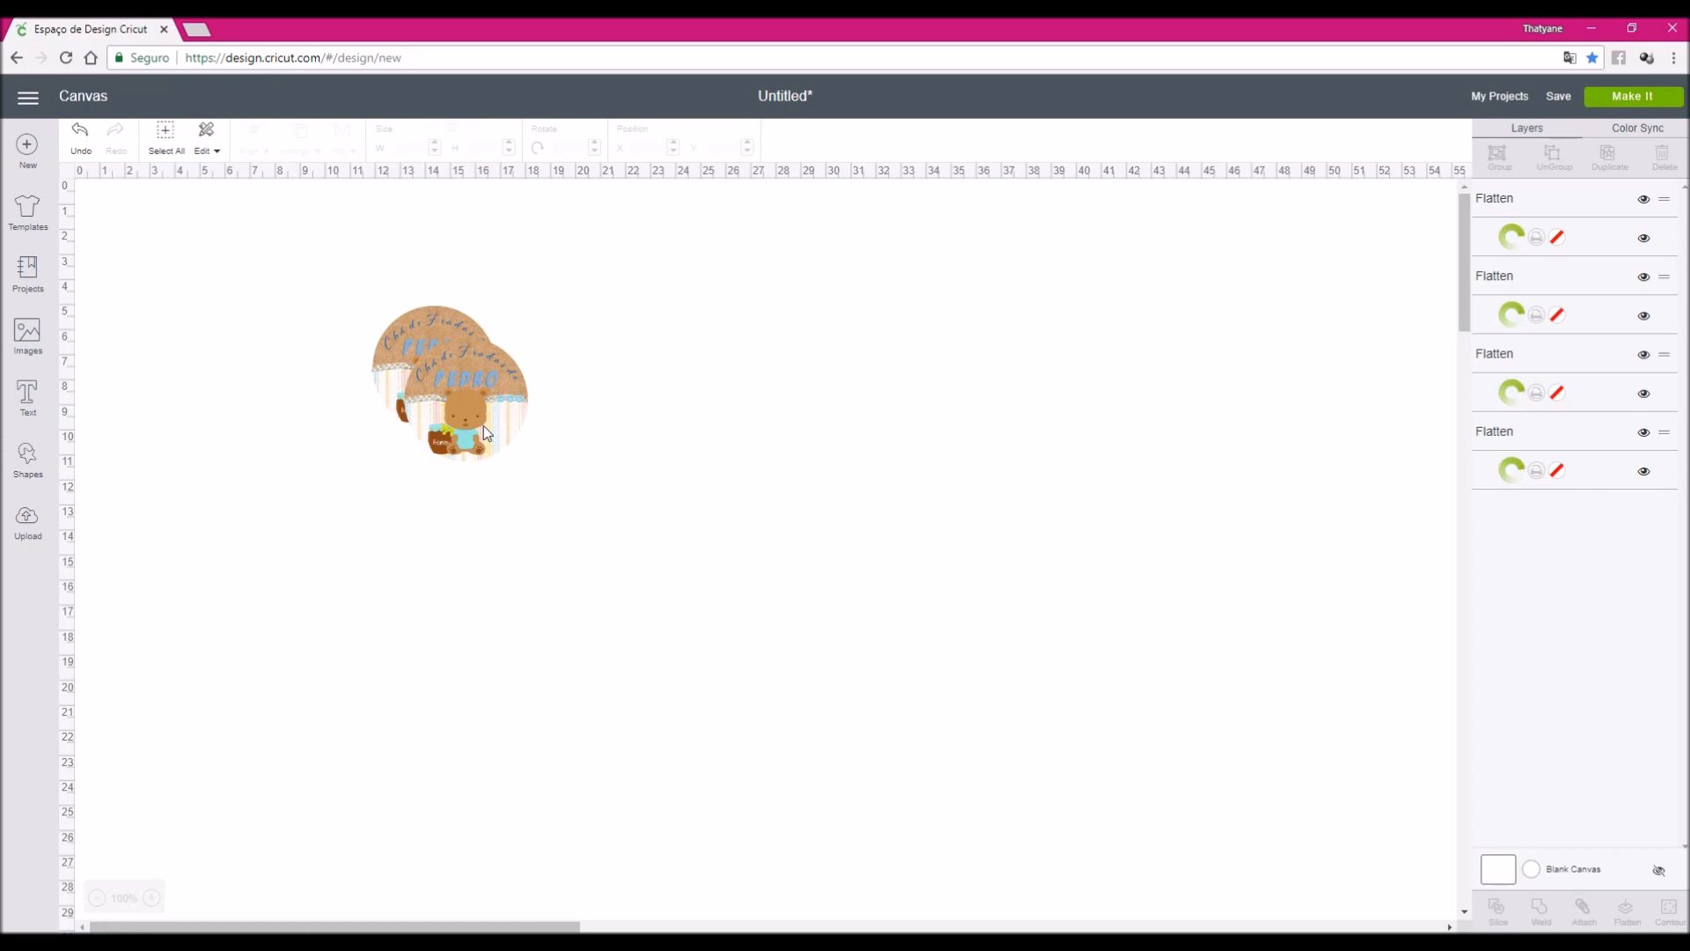
{"action": "key", "text": "ctrl+a"}
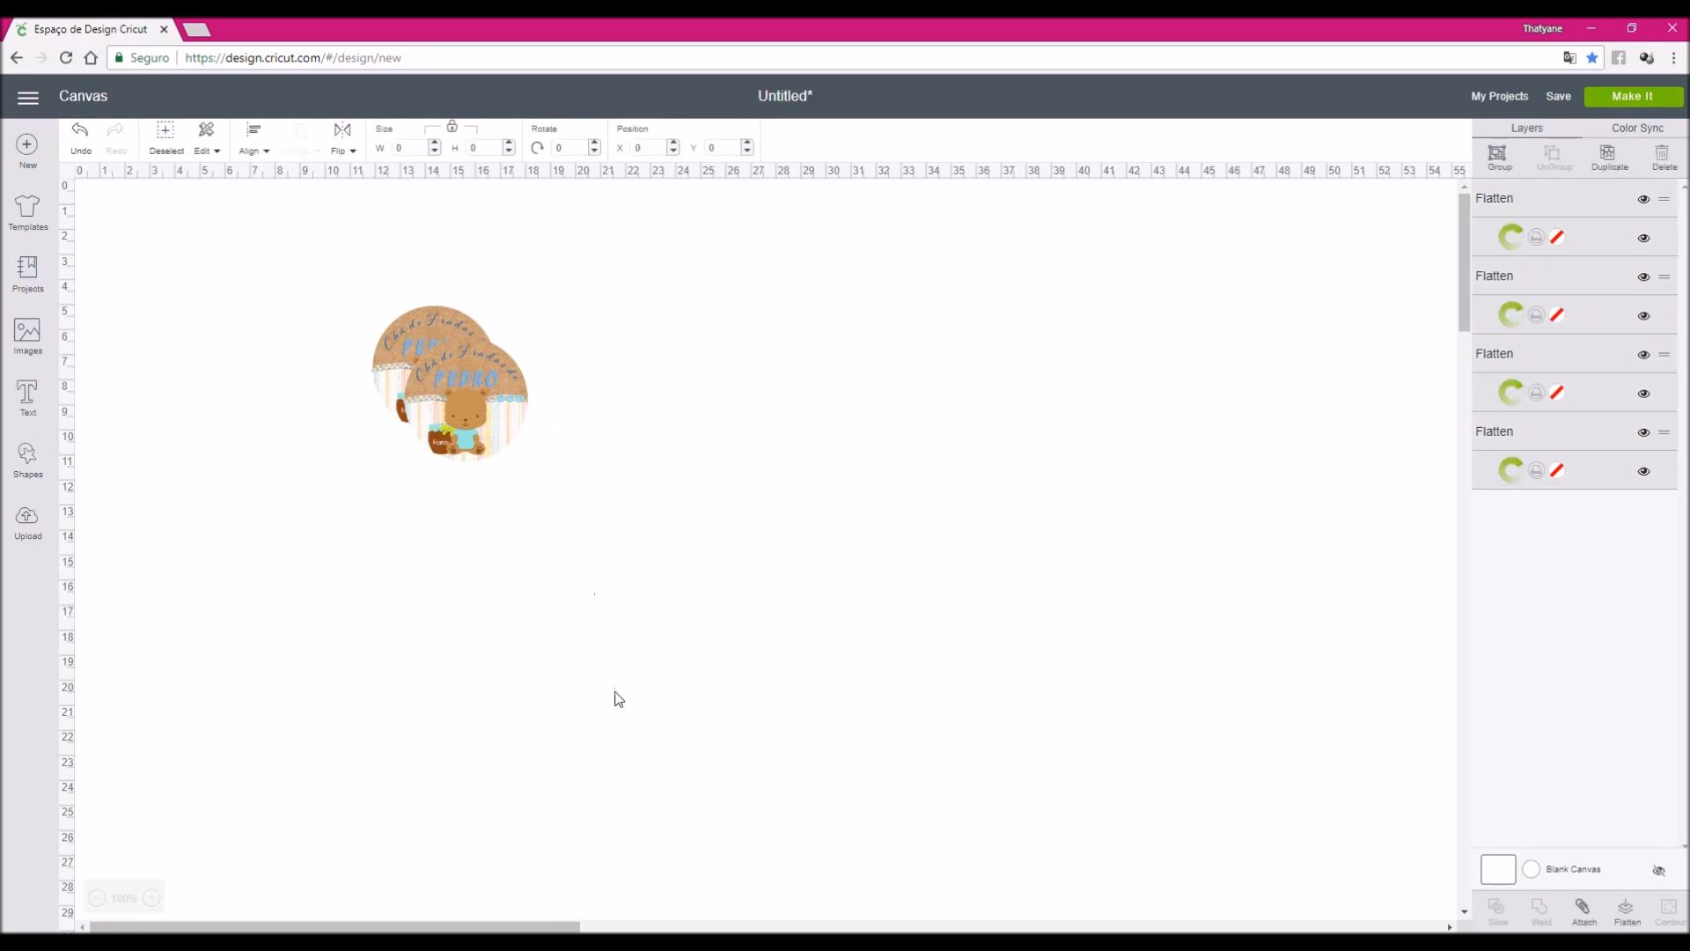
Switch to Photoshop and start saving the Tag latinha Pedro-Recuperado artwork under the Imagens library's Arte cricut folder
{"action": "left_click", "coordinate": [714, 942]}
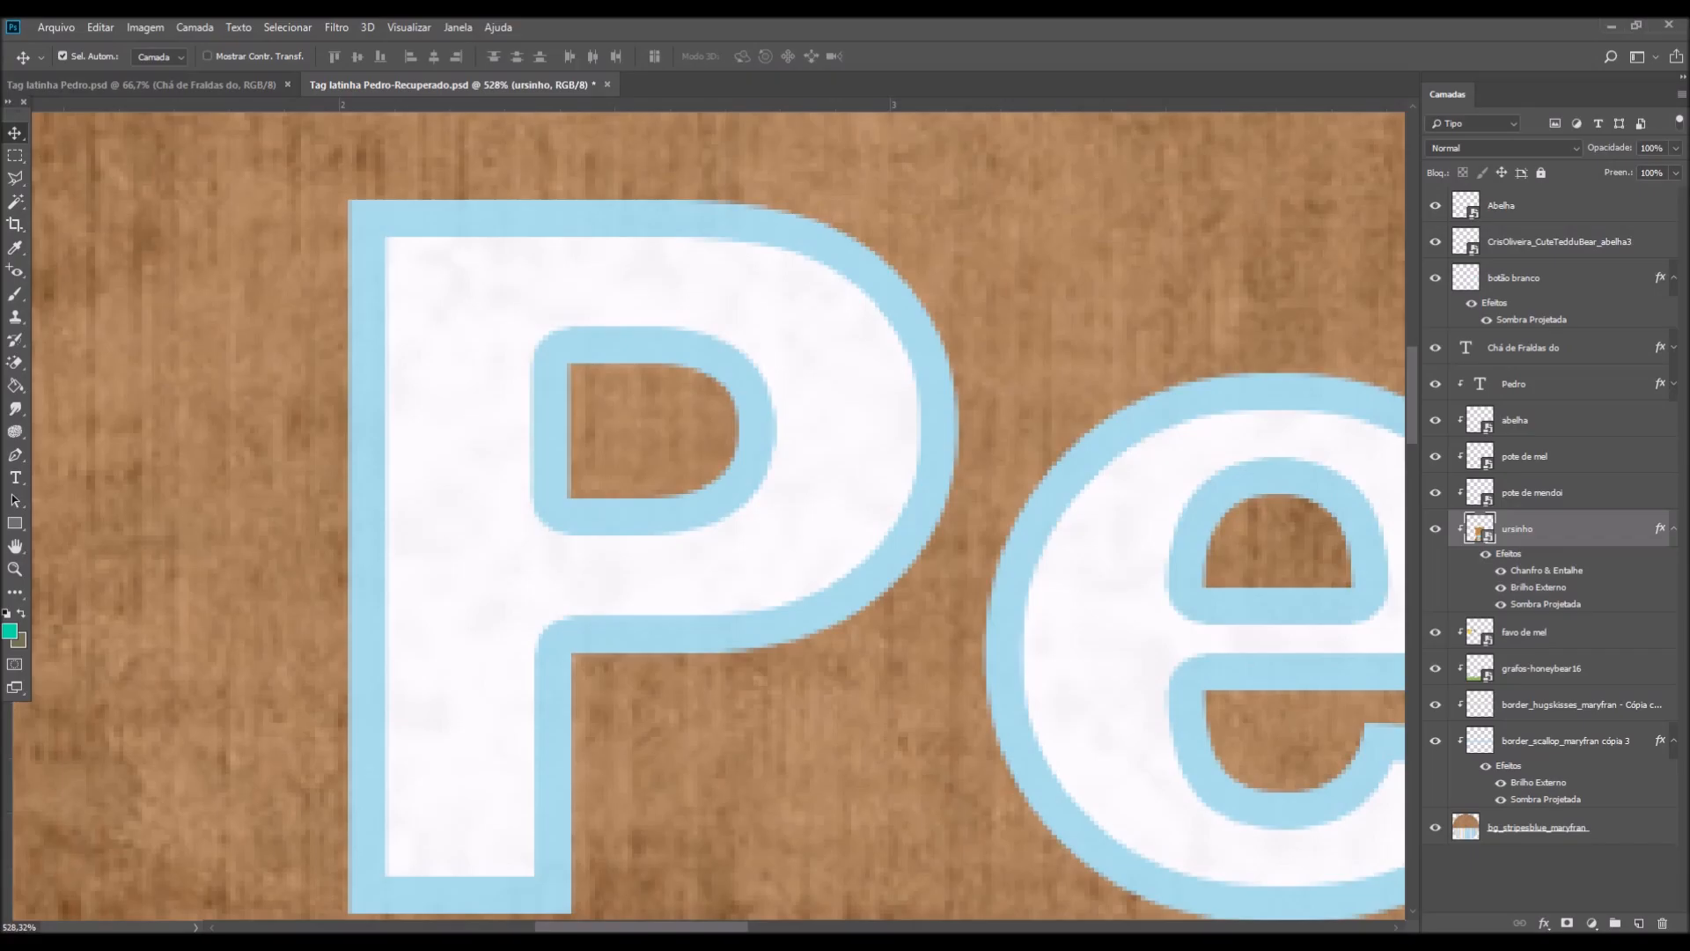
{"action": "key", "text": "ctrl+minus"}
{"action": "key", "text": "ctrl+minus"}
{"action": "key", "text": "ctrl+minus"}
{"action": "key", "text": "ctrl+minus"}
{"action": "key", "text": "ctrl+minus"}
{"action": "key", "text": "ctrl+minus"}
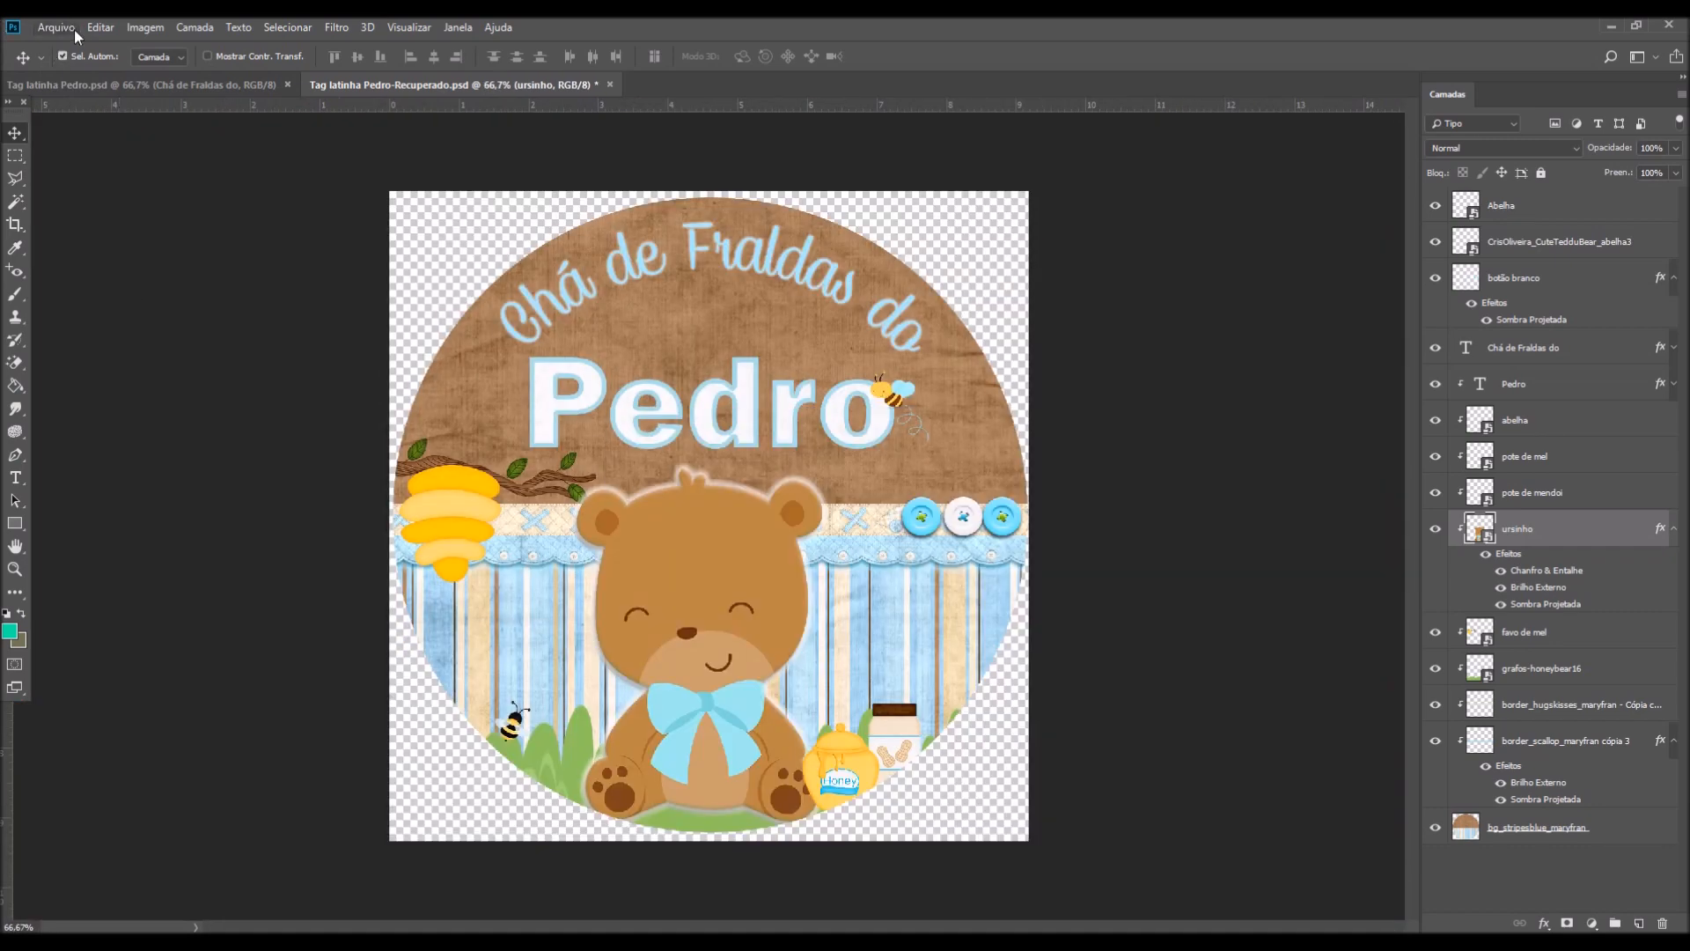
{"action": "left_click", "coordinate": [58, 27]}
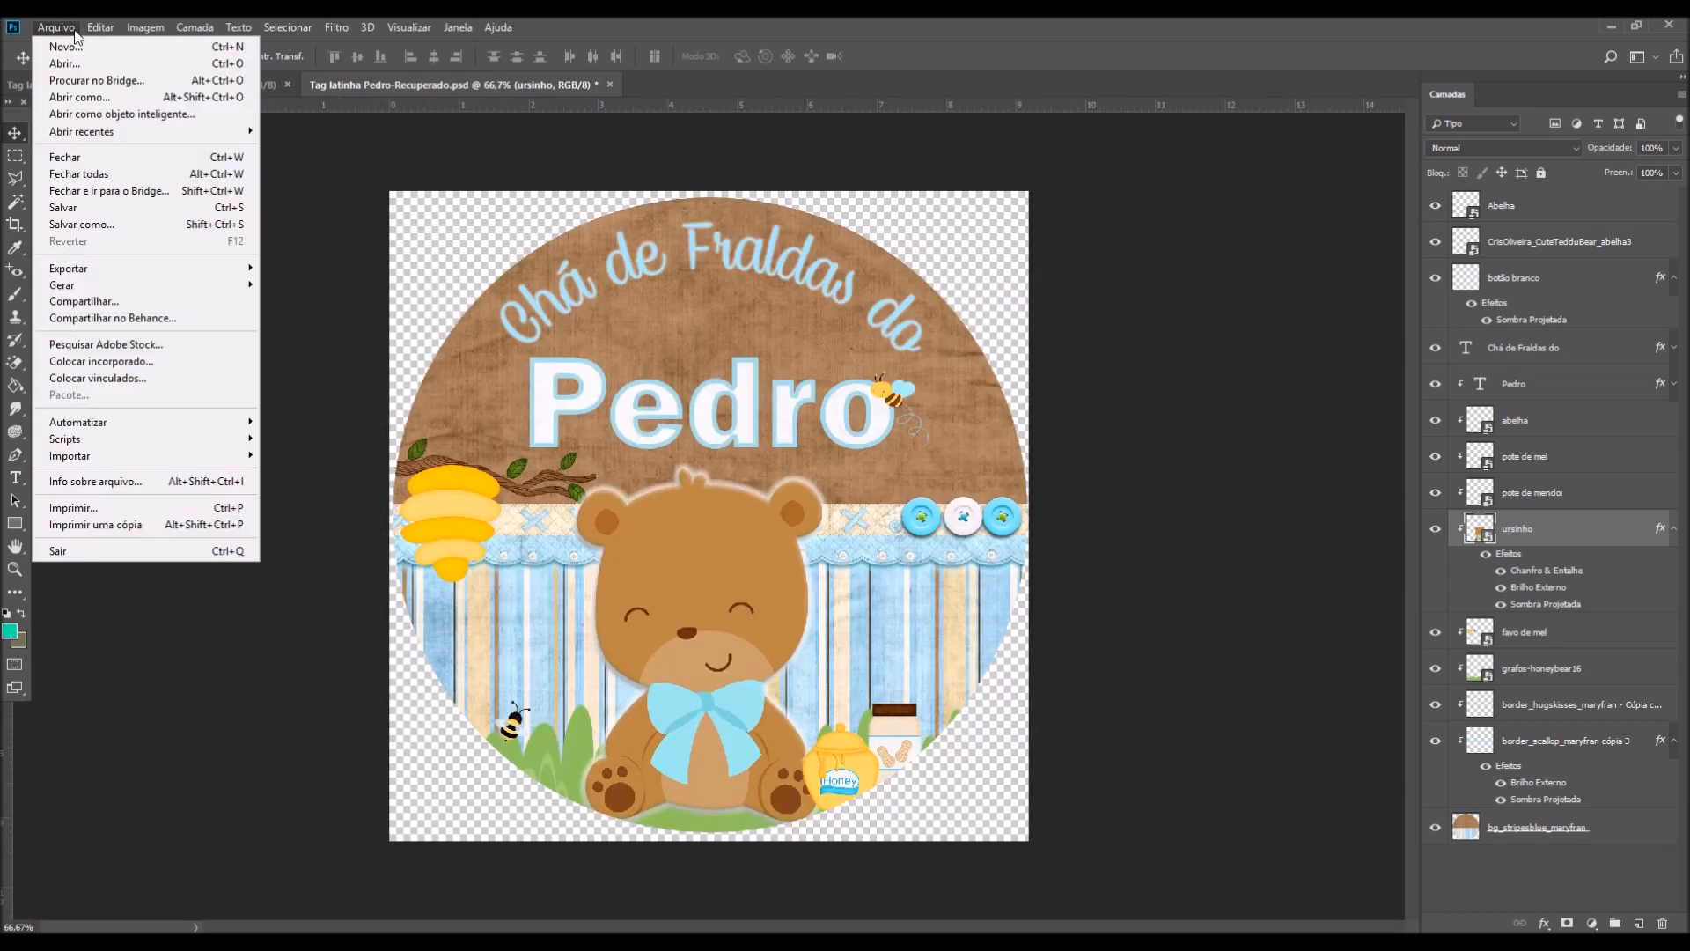
{"action": "left_click", "coordinate": [88, 224]}
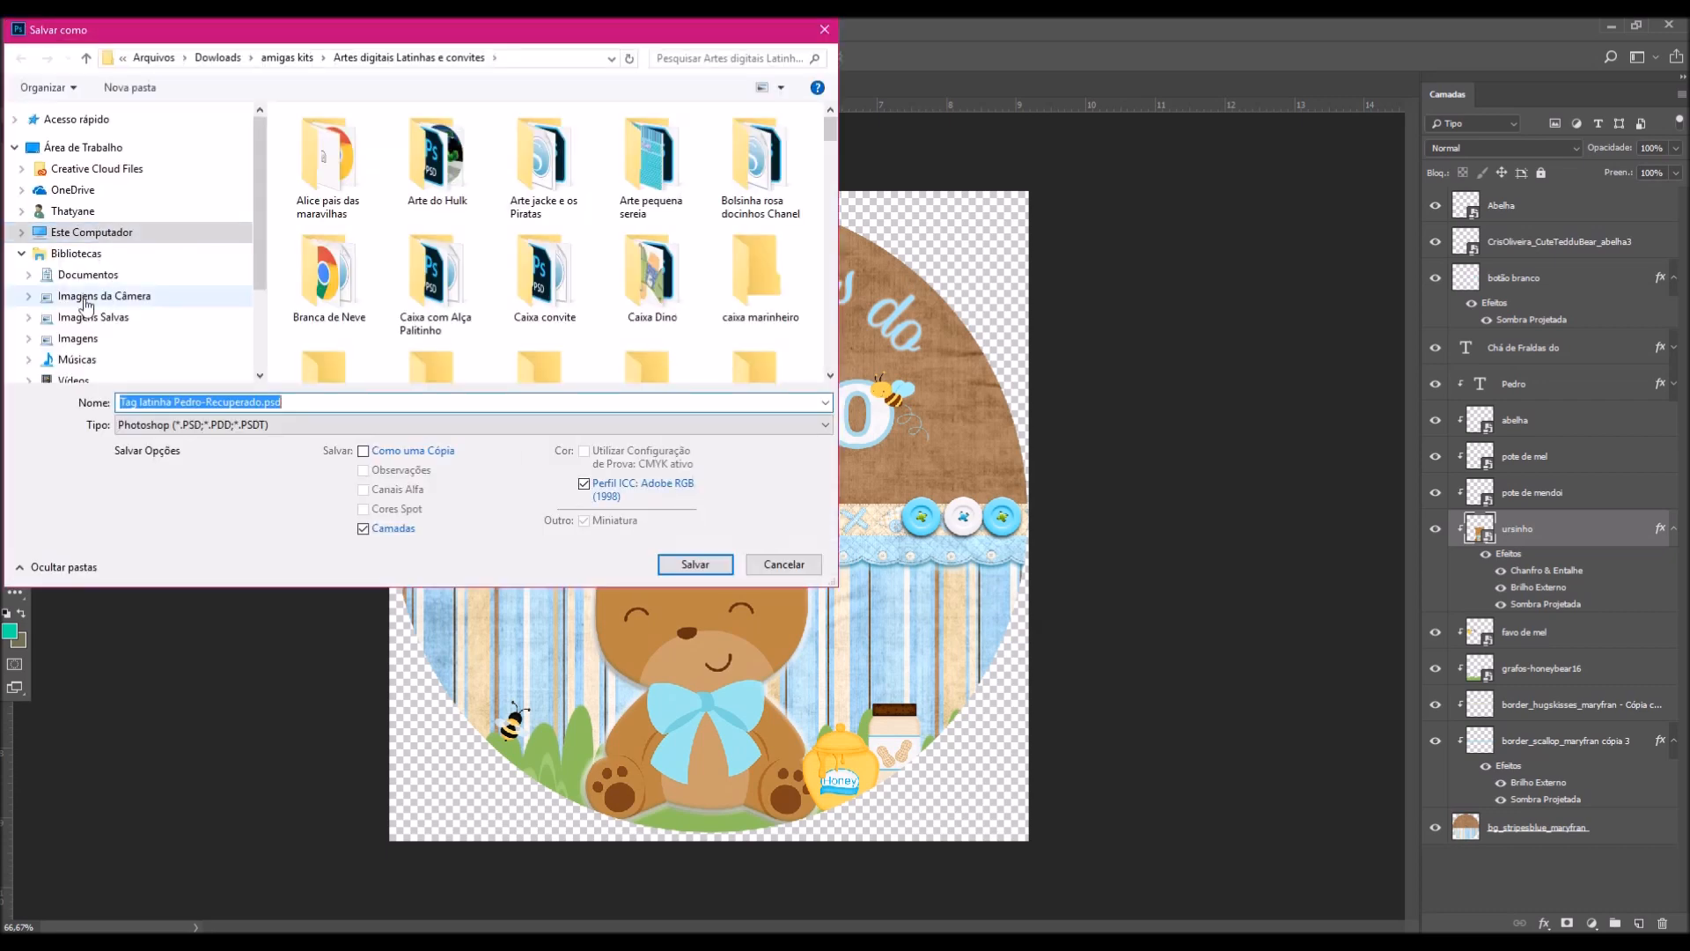
{"action": "scroll", "coordinate": [814, 285], "scroll_direction": "down", "scroll_amount": 2}
{"action": "scroll", "coordinate": [814, 284], "scroll_direction": "down", "scroll_amount": 10}
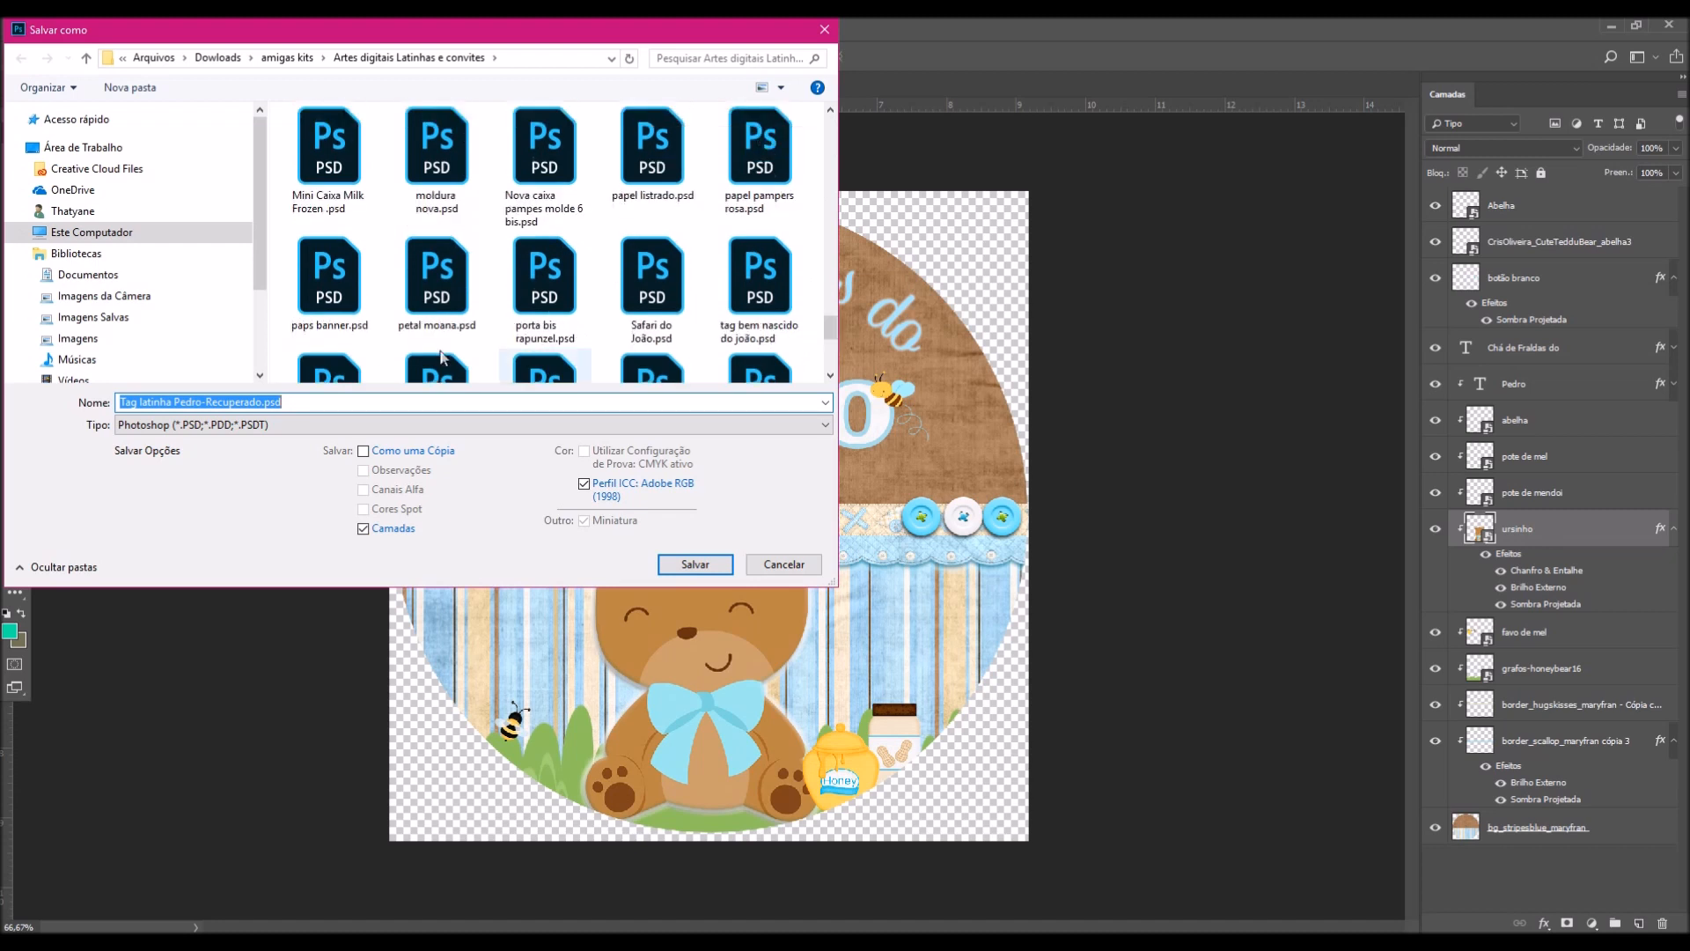
{"action": "left_click", "coordinate": [66, 339]}
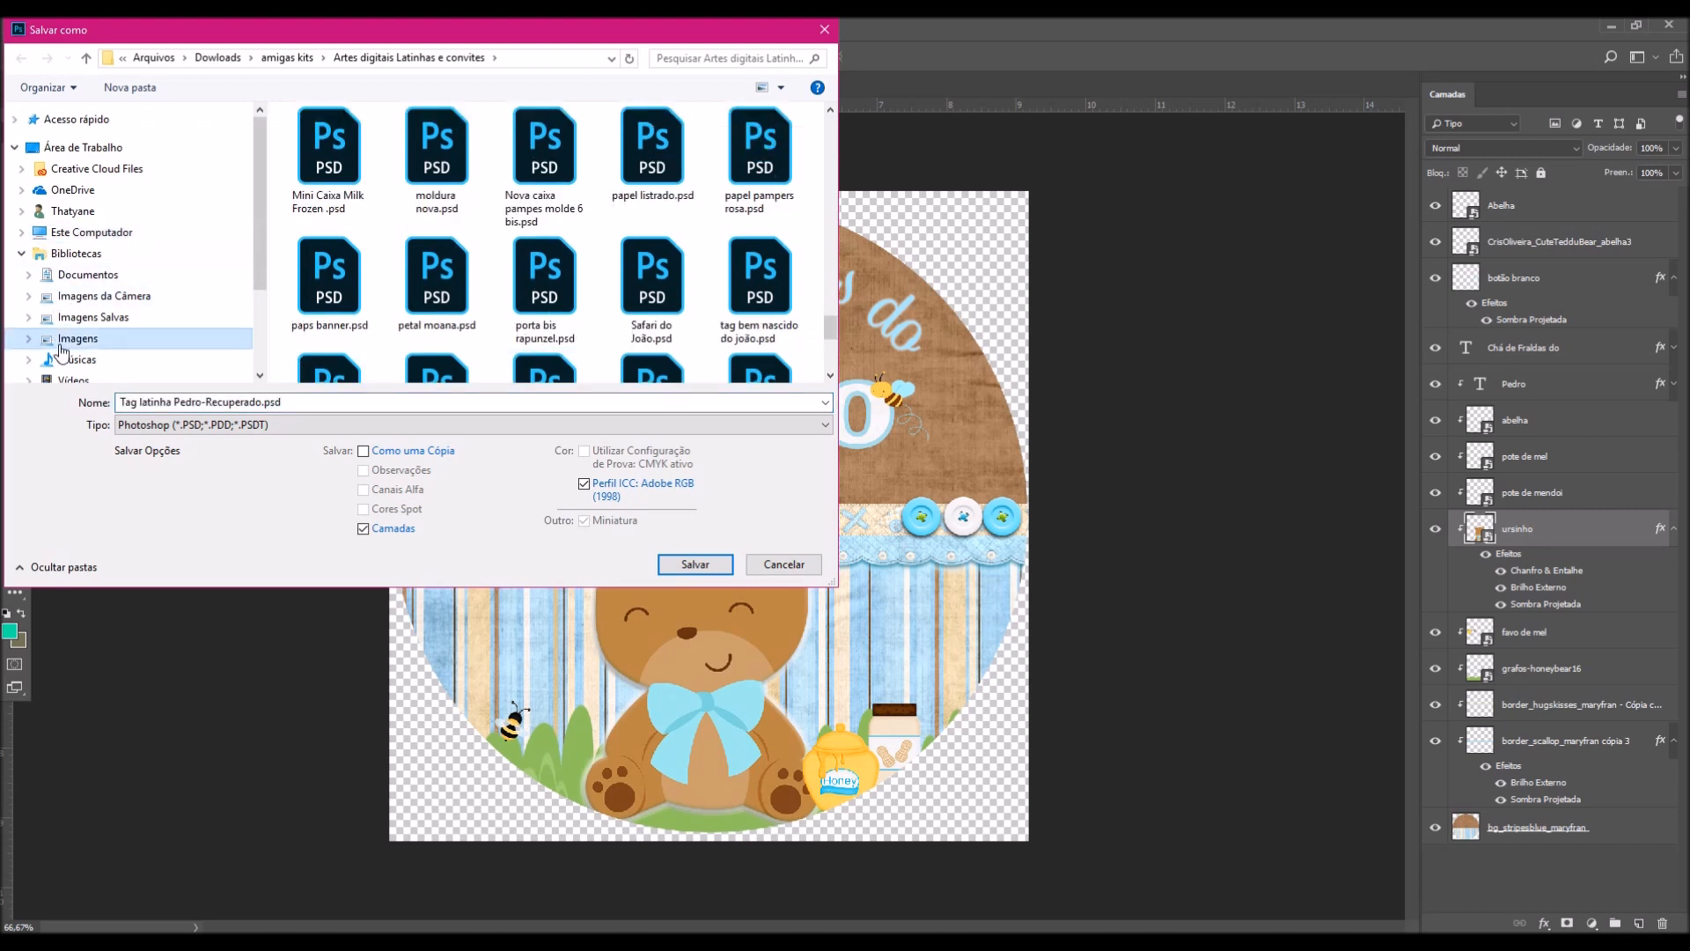
{"action": "left_click", "coordinate": [349, 171]}
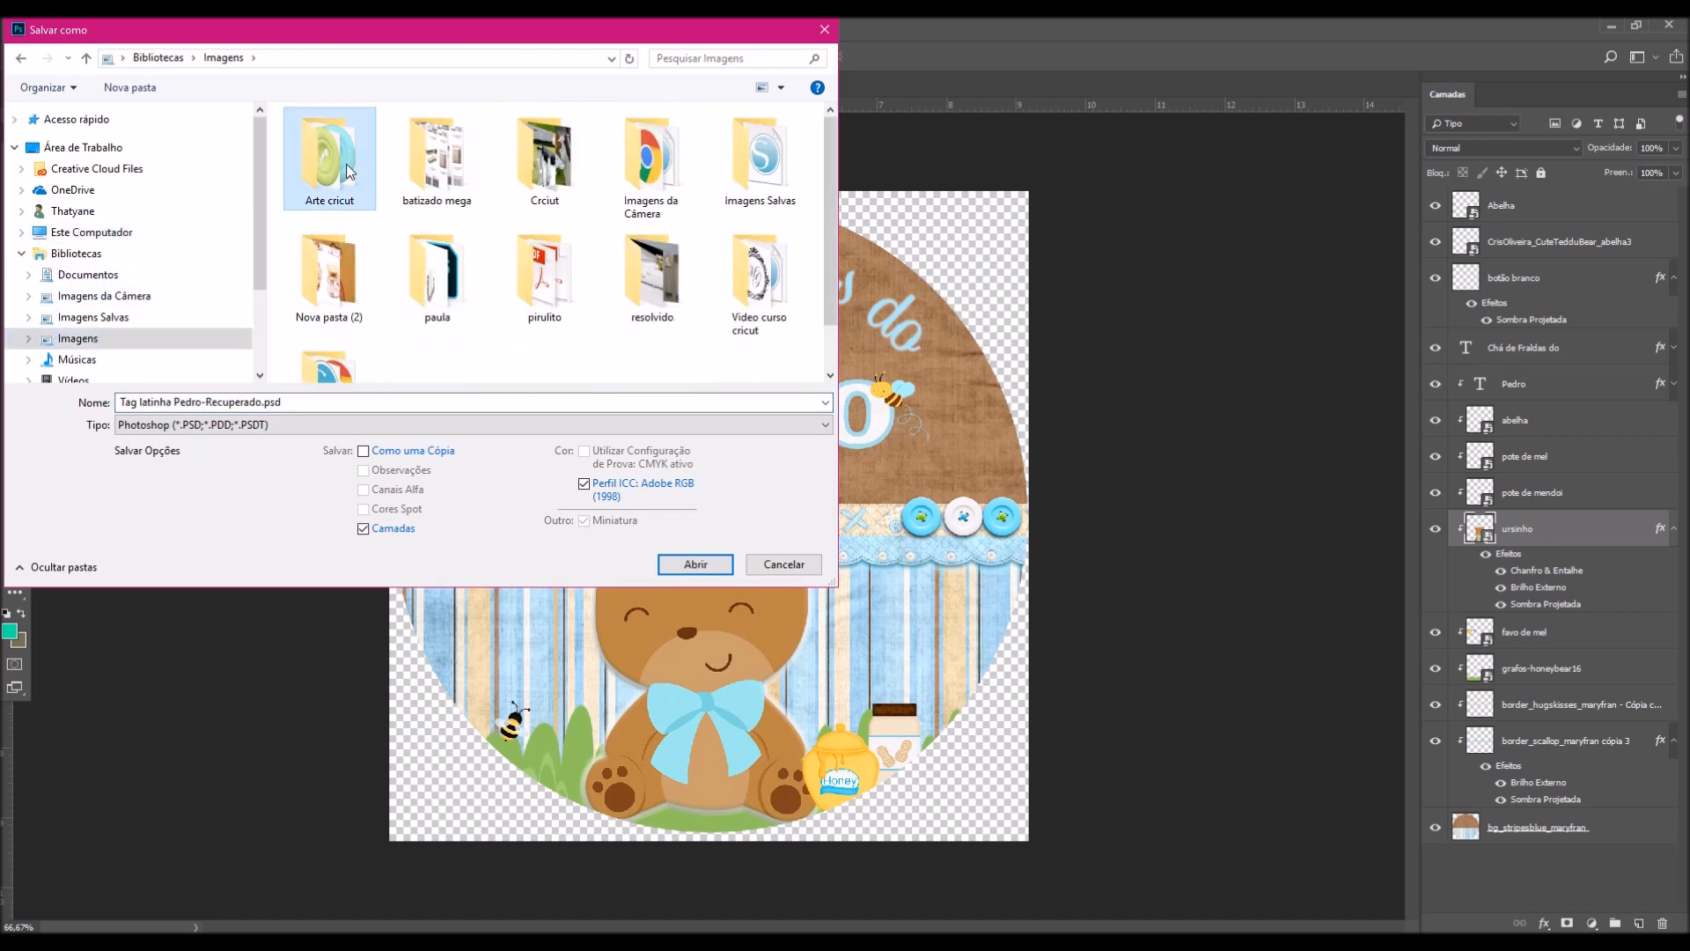
{"action": "double_click", "coordinate": [348, 171]}
Save the artwork in PNG format with the Grande file size option
{"action": "left_click", "coordinate": [321, 402]}
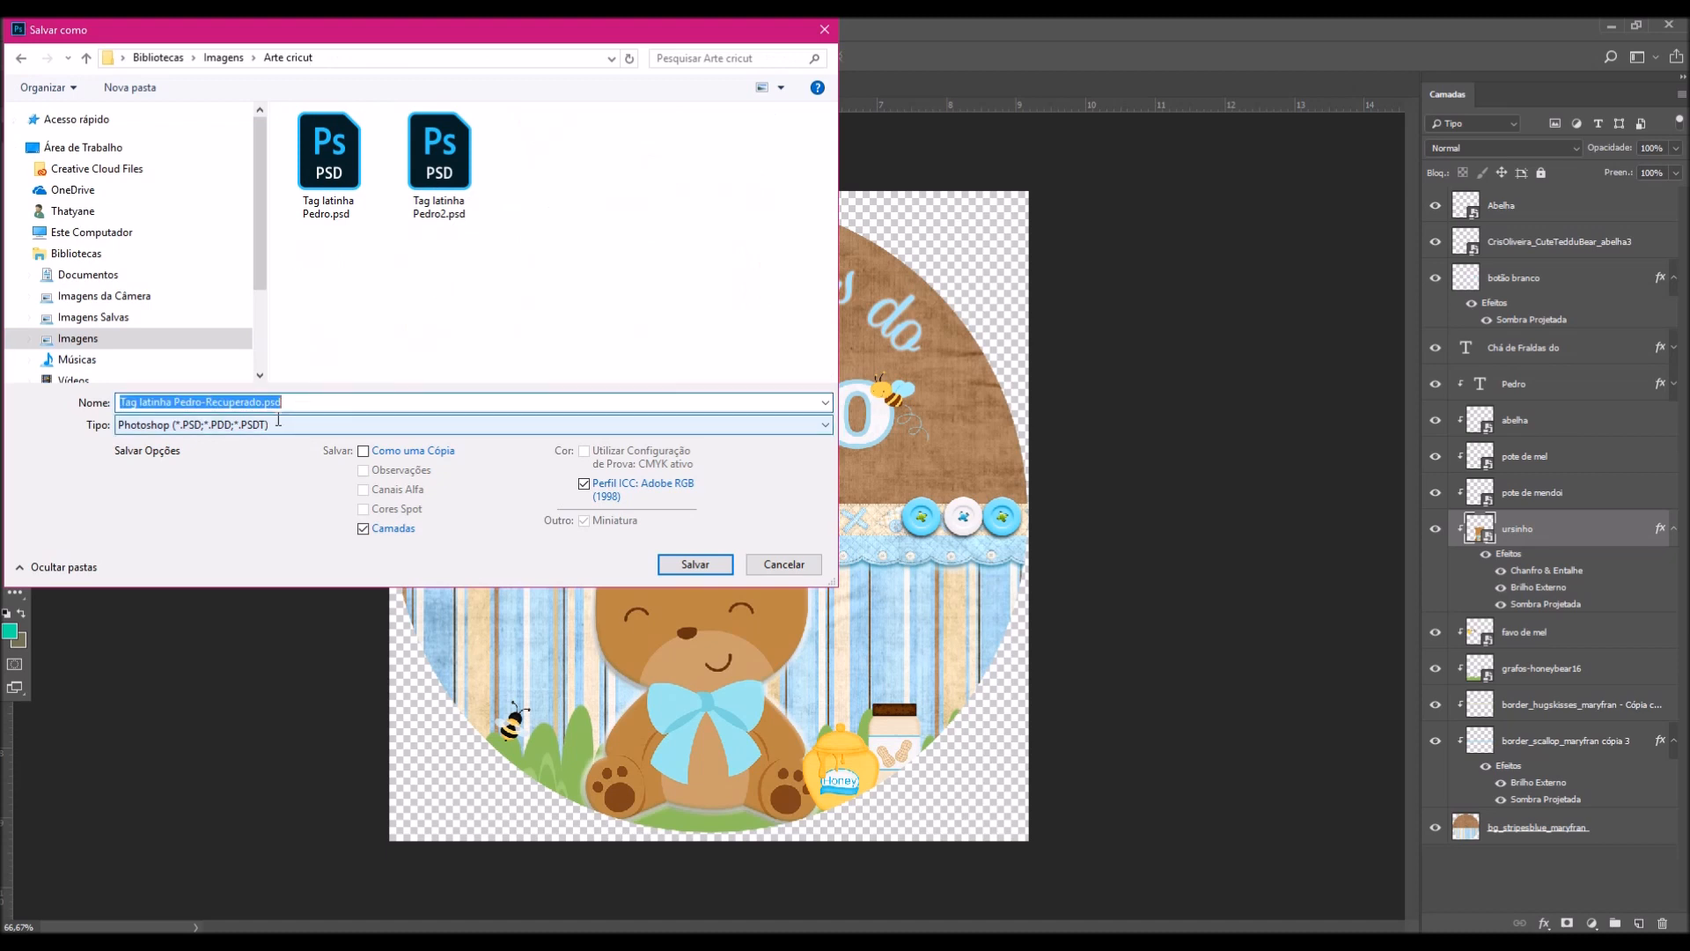
{"action": "left_click", "coordinate": [251, 425]}
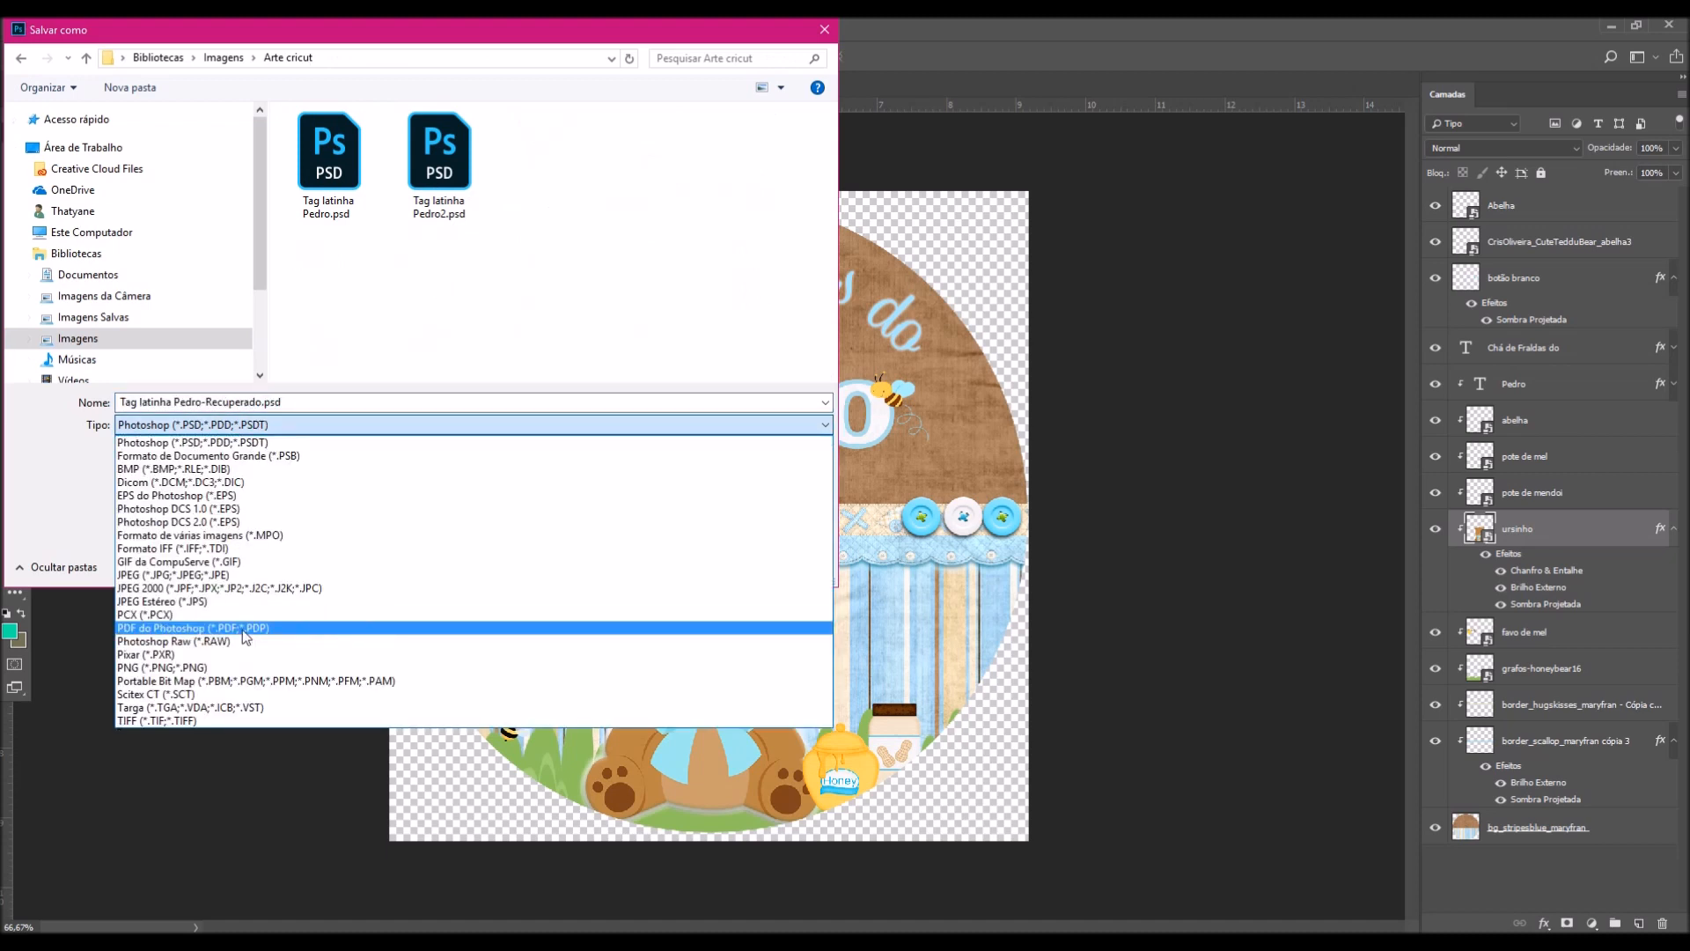
{"action": "left_click", "coordinate": [189, 669]}
{"action": "left_click", "coordinate": [695, 568]}
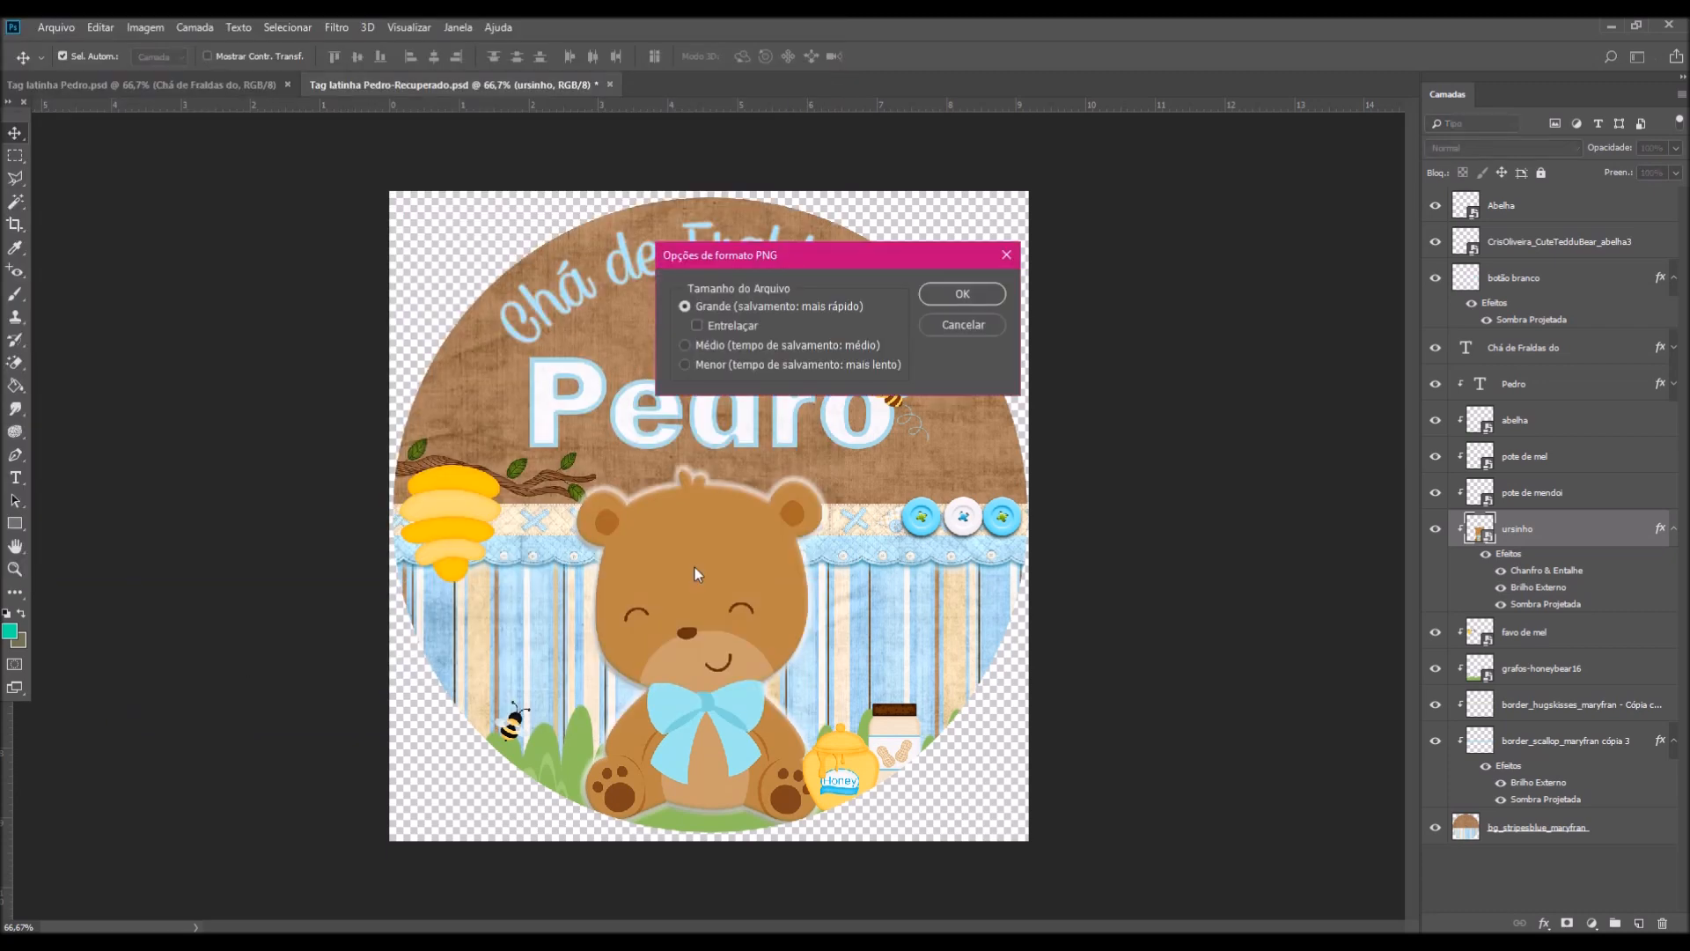
{"action": "left_click", "coordinate": [979, 294]}
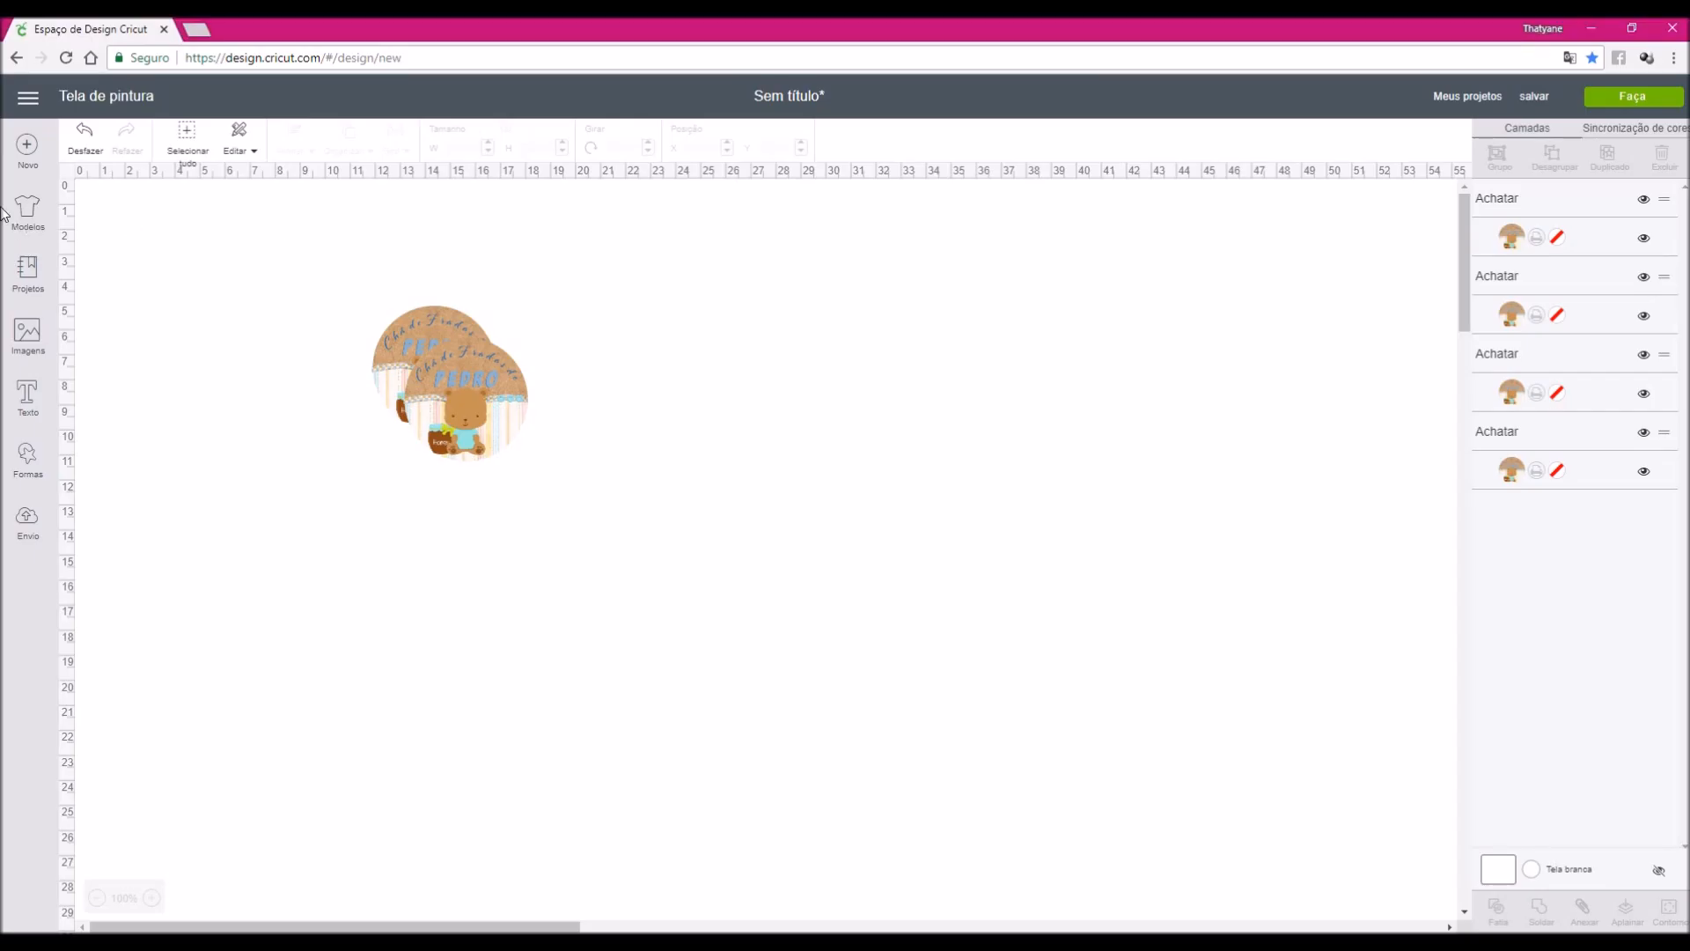
Start a new Cricut Design Space project, replacing the unsaved one, and glance through the saved projects before returning to the blank canvas
{"action": "left_click", "coordinate": [20, 154]}
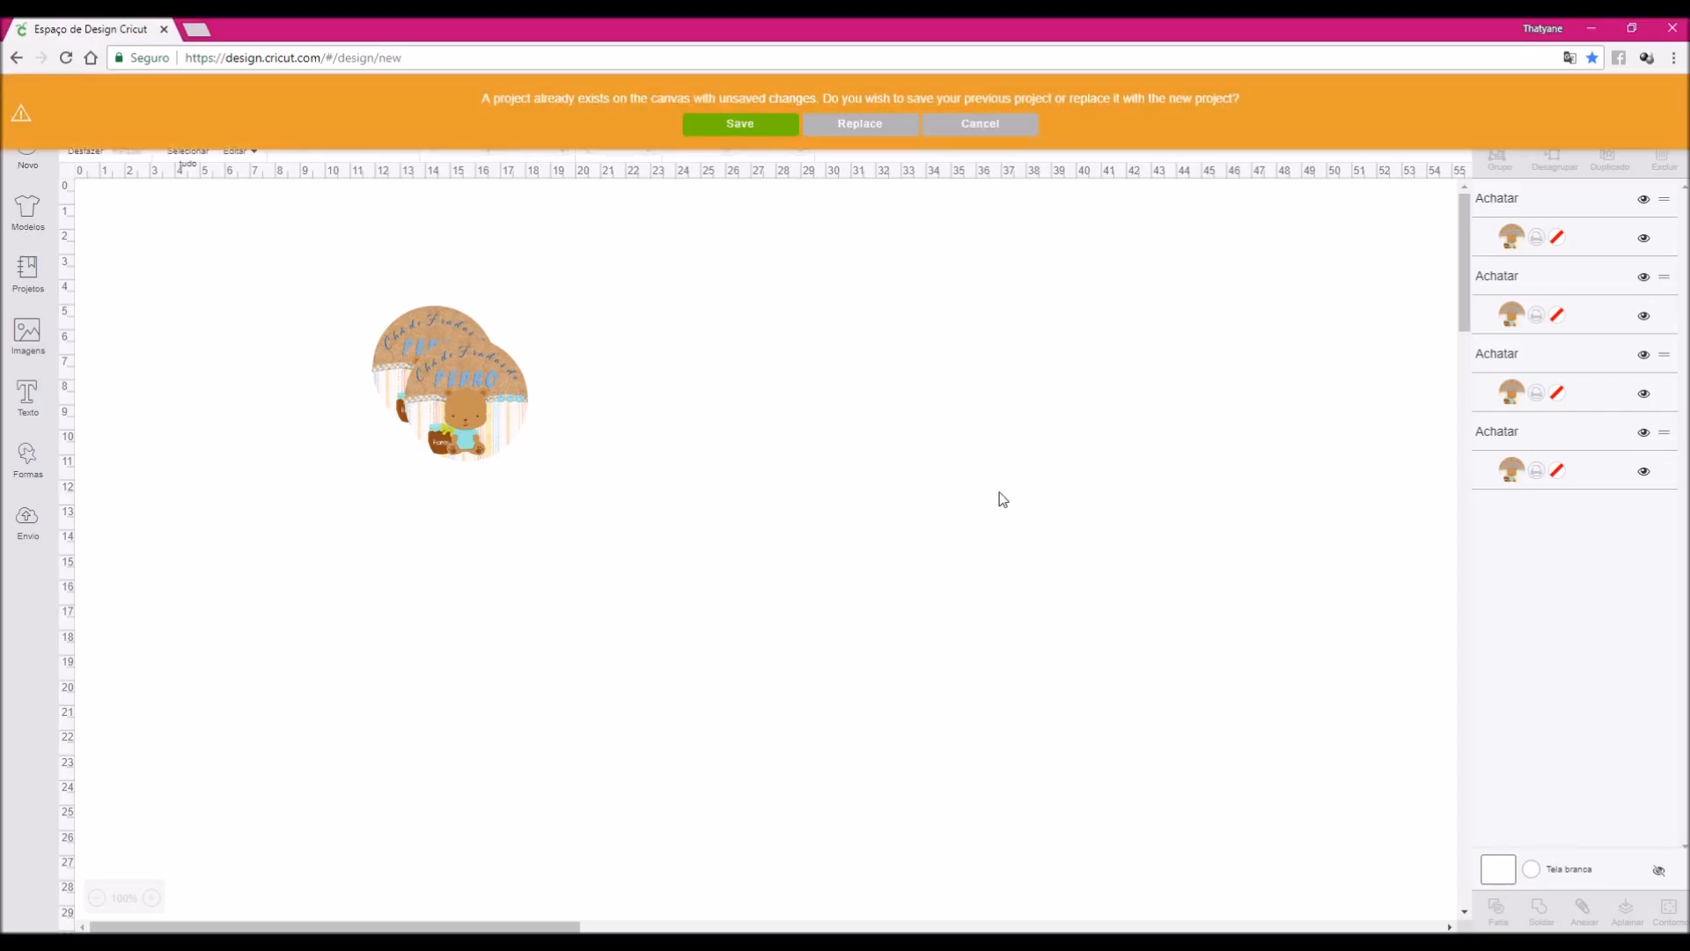
{"action": "left_click", "coordinate": [845, 129]}
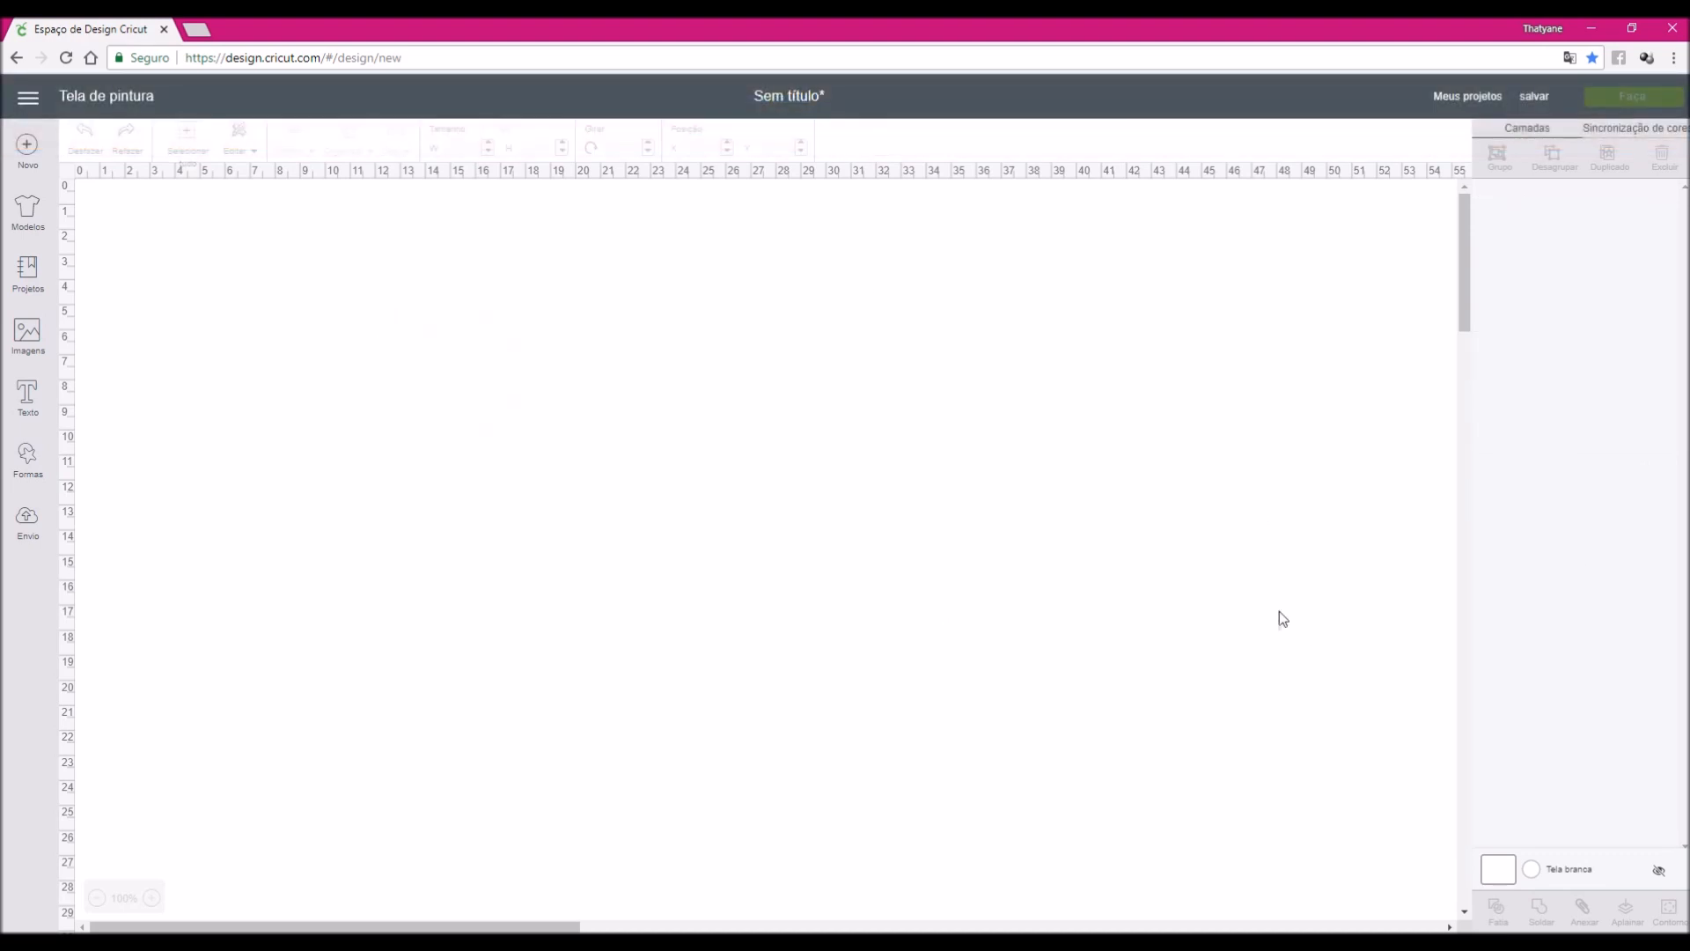
{"action": "left_click", "coordinate": [1462, 97]}
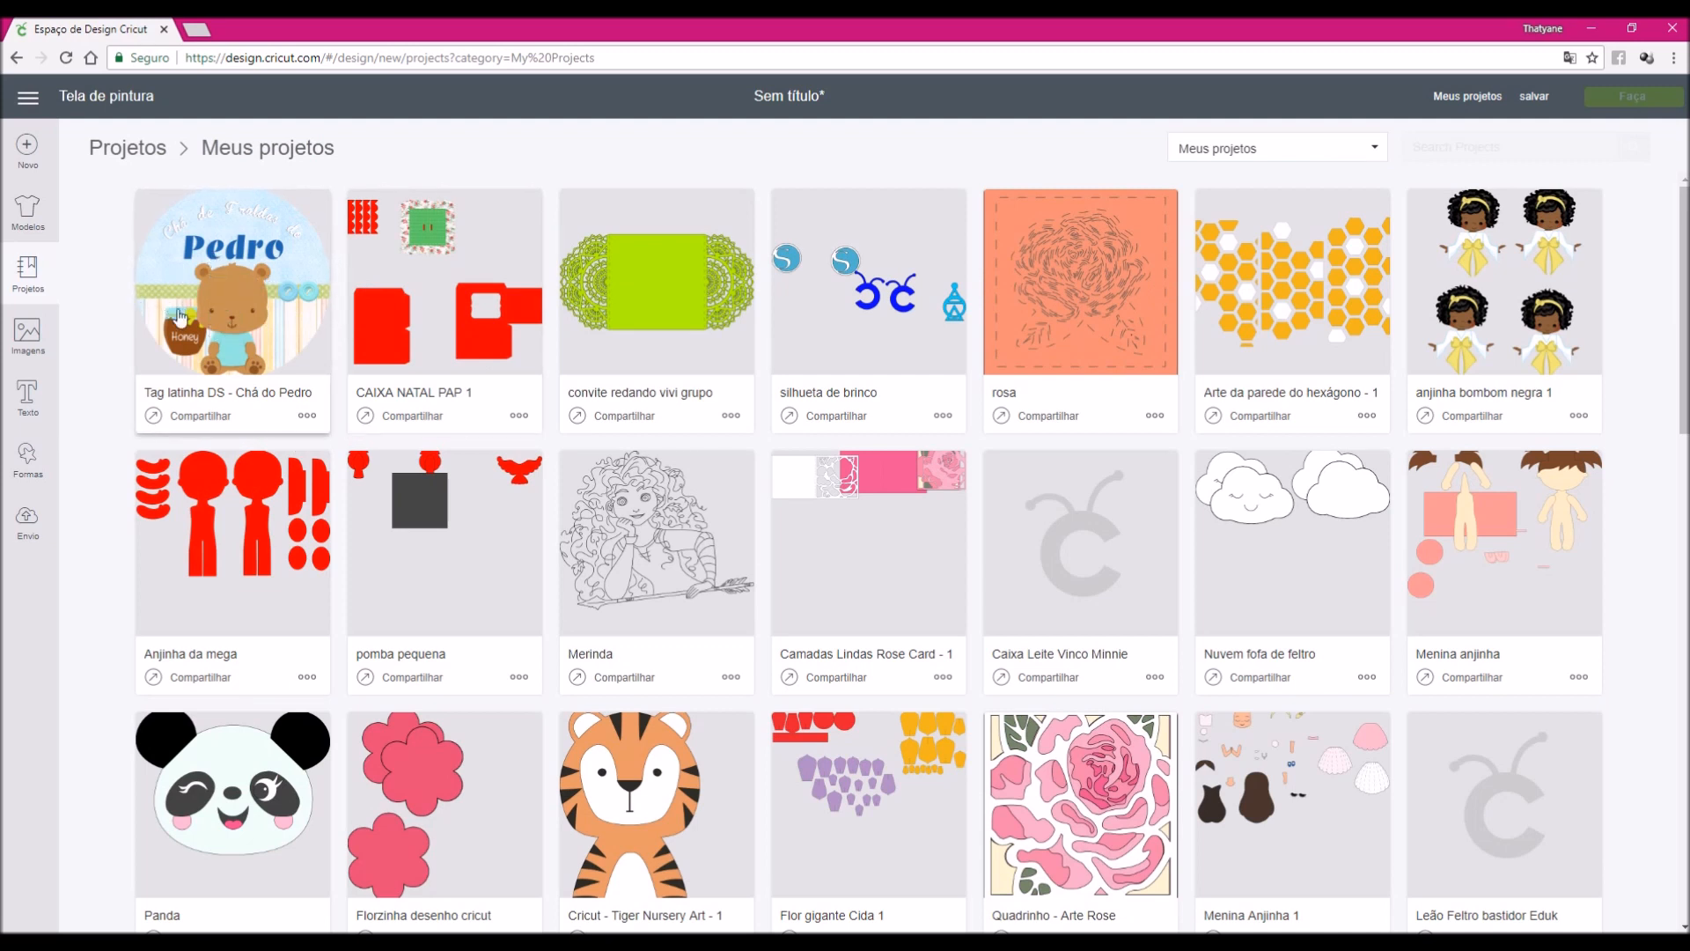
{"action": "left_click", "coordinate": [29, 158]}
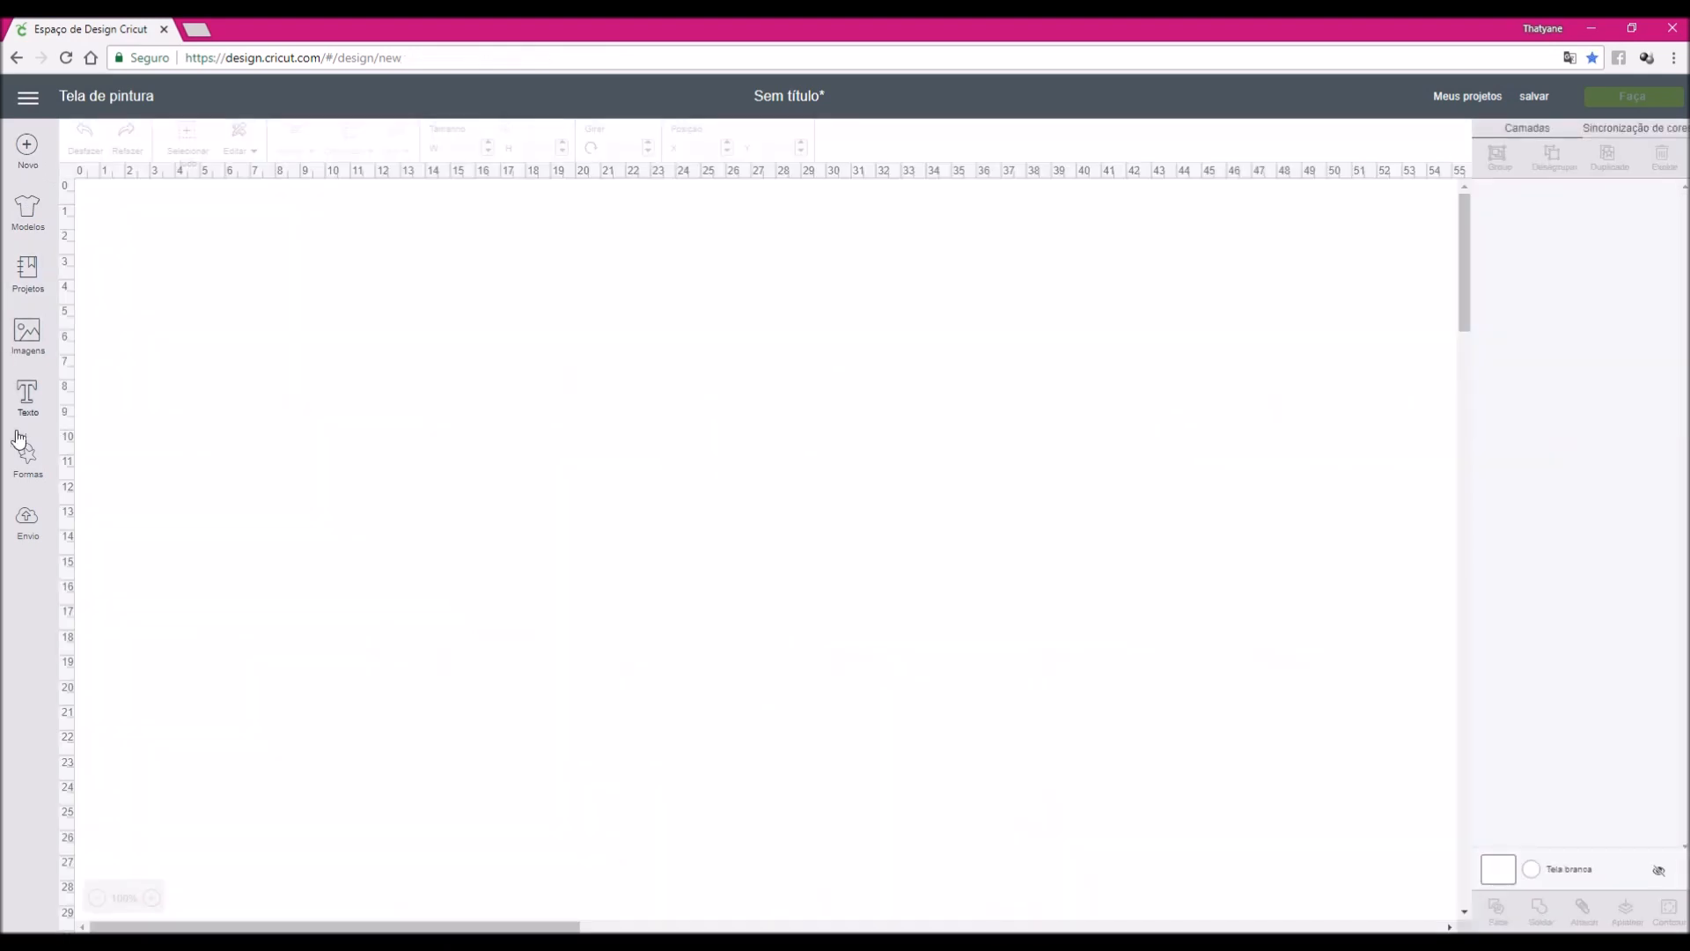
Load Tag latinha Pedro-Recuperado.png from the Arte cricut folder as a new image upload
{"action": "left_click", "coordinate": [27, 524]}
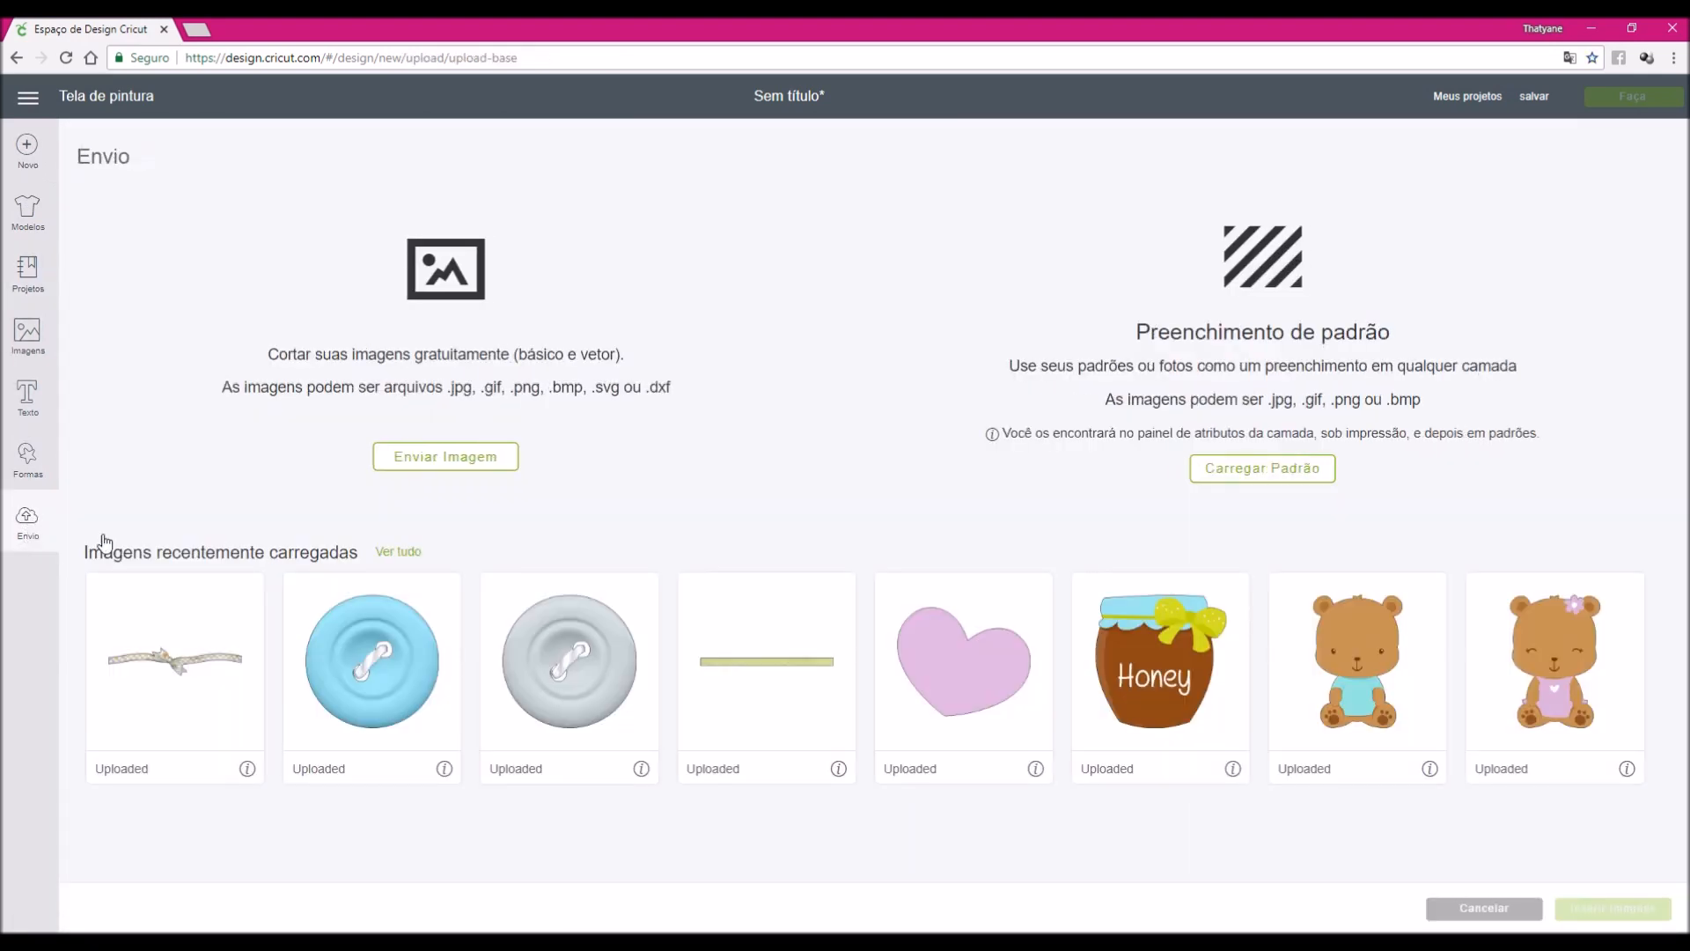
{"action": "left_click", "coordinate": [467, 469]}
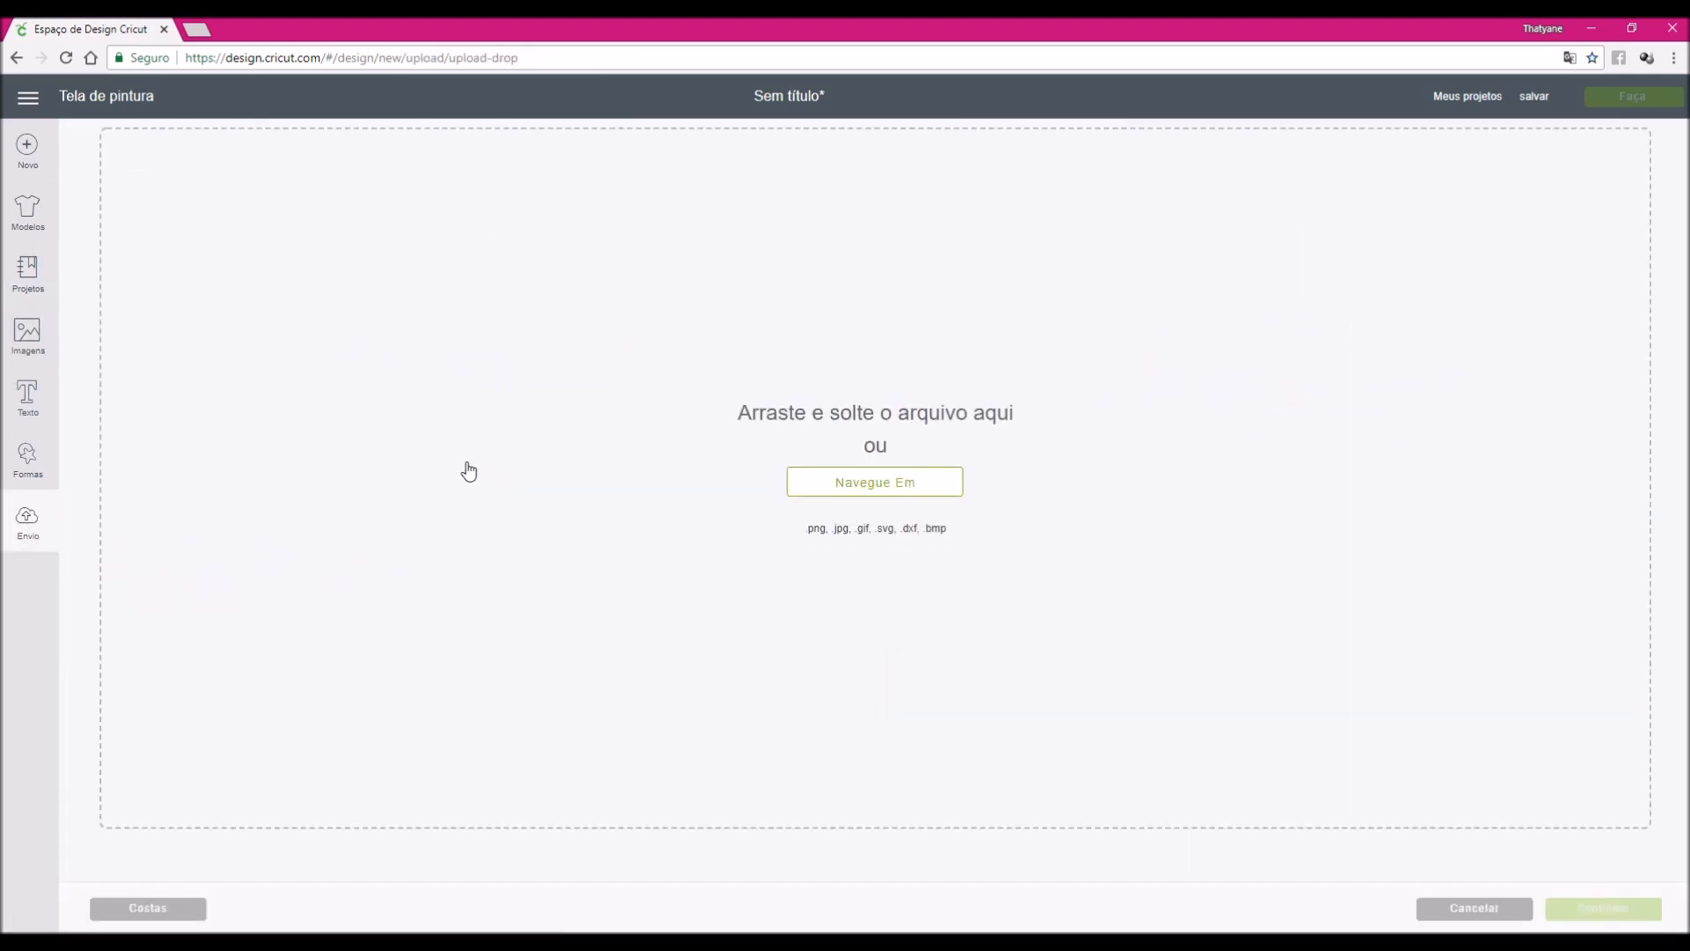
{"action": "left_click", "coordinate": [866, 490]}
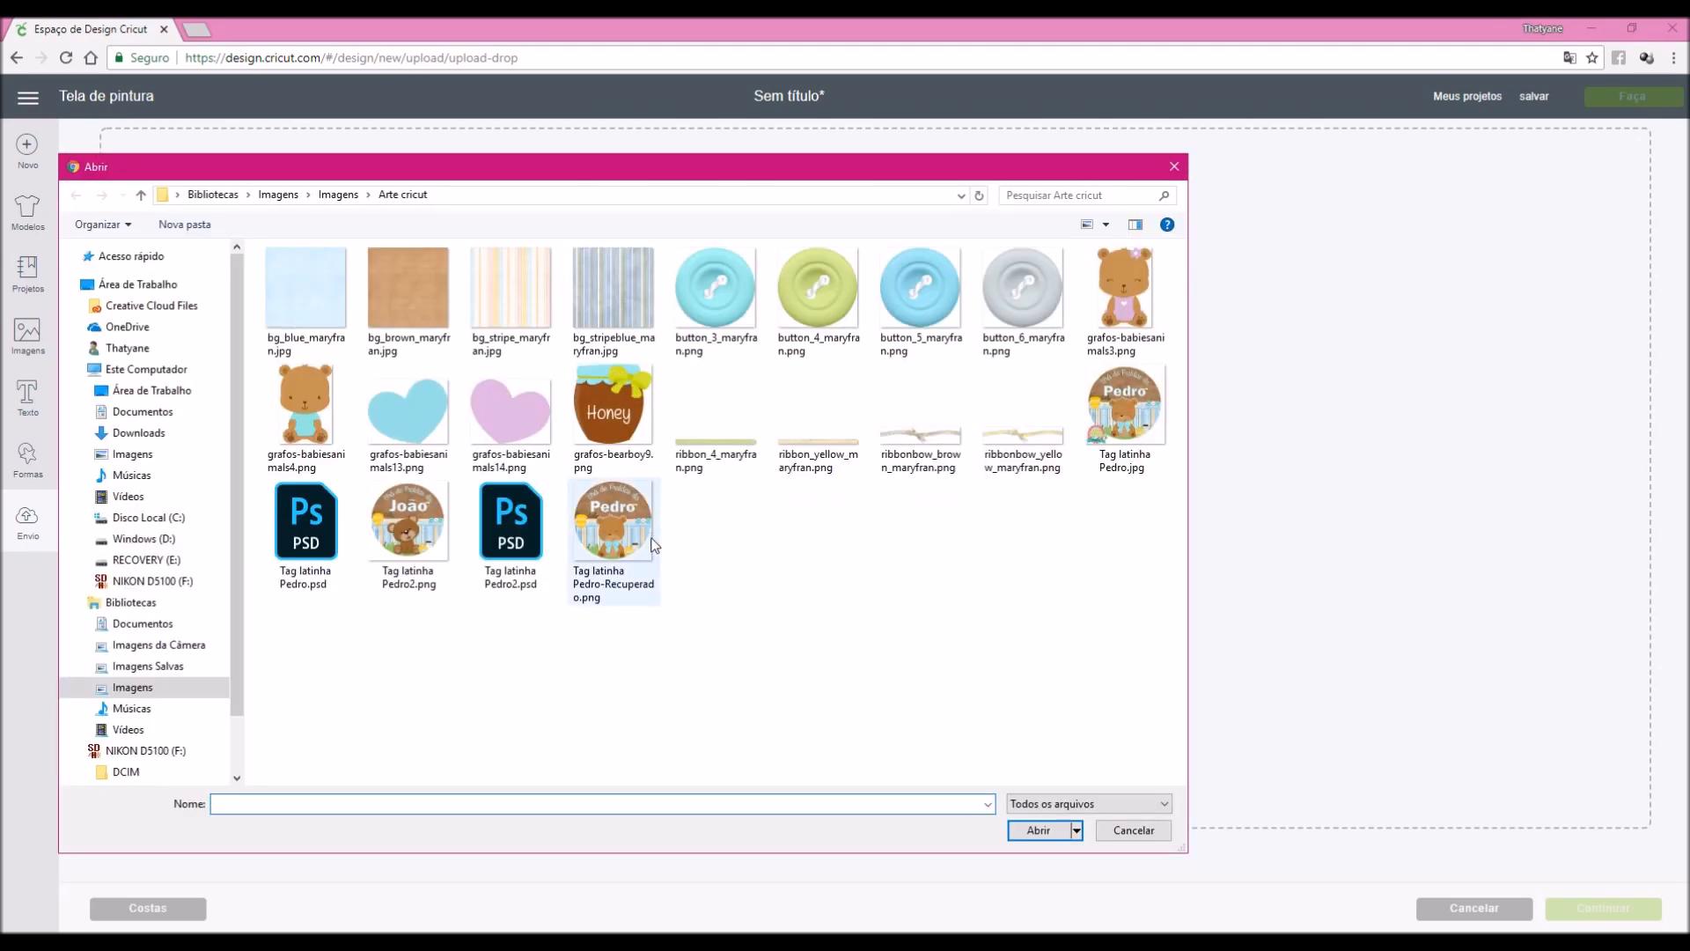
{"action": "left_click", "coordinate": [637, 548]}
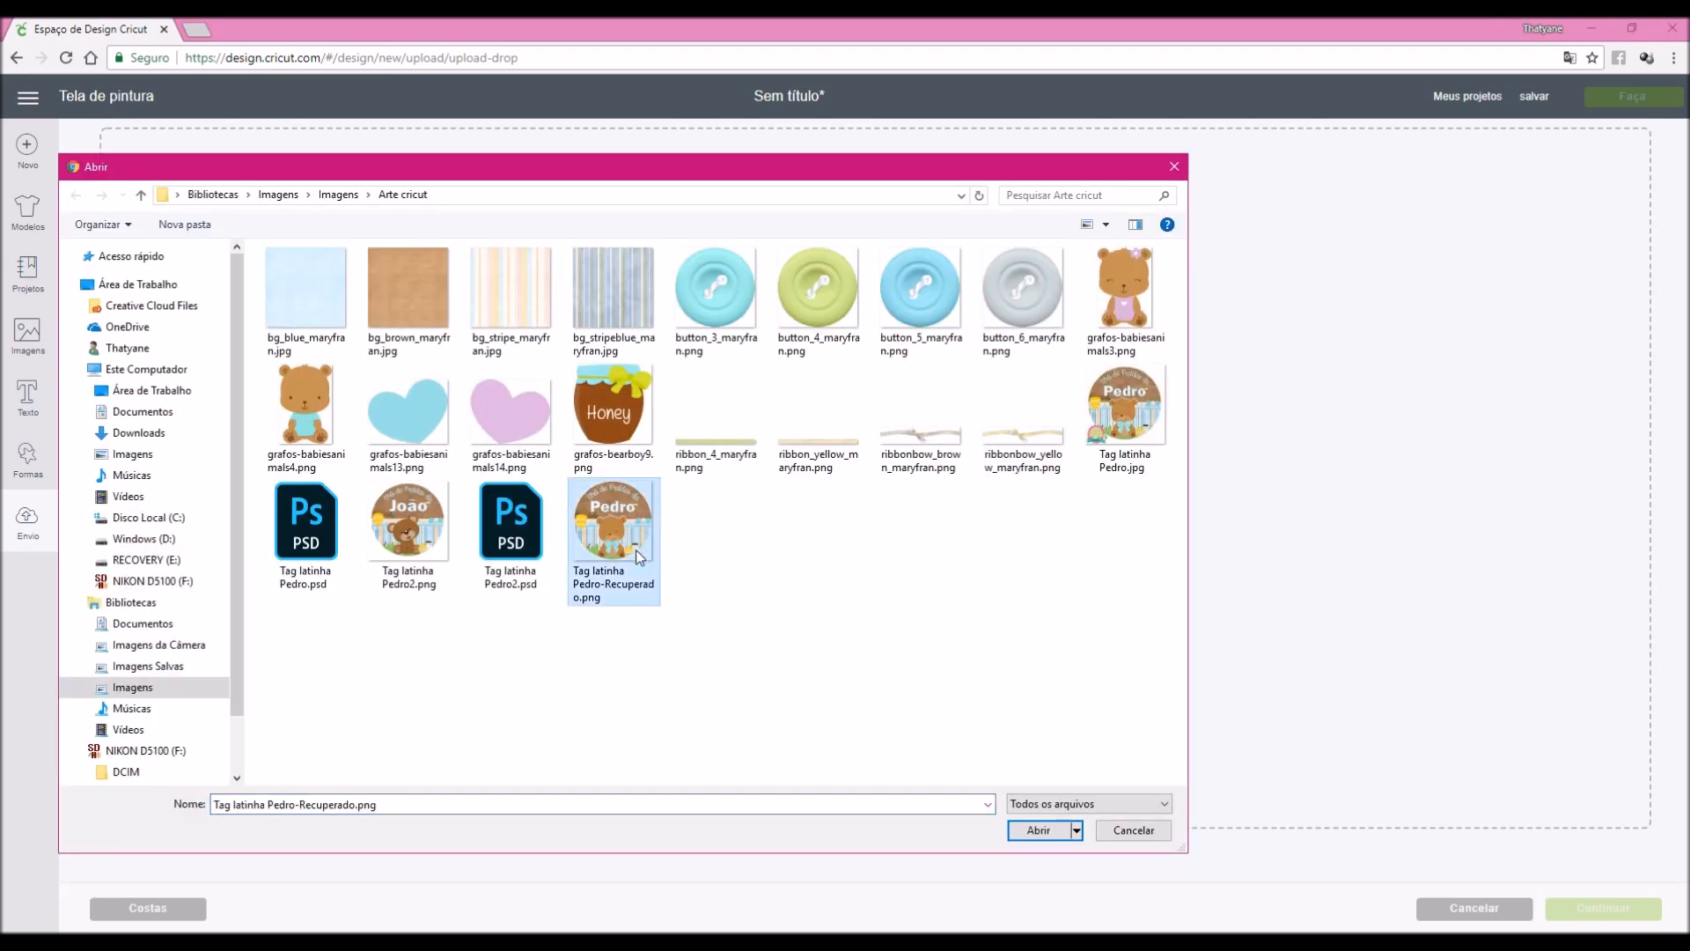
{"action": "left_click", "coordinate": [1032, 832]}
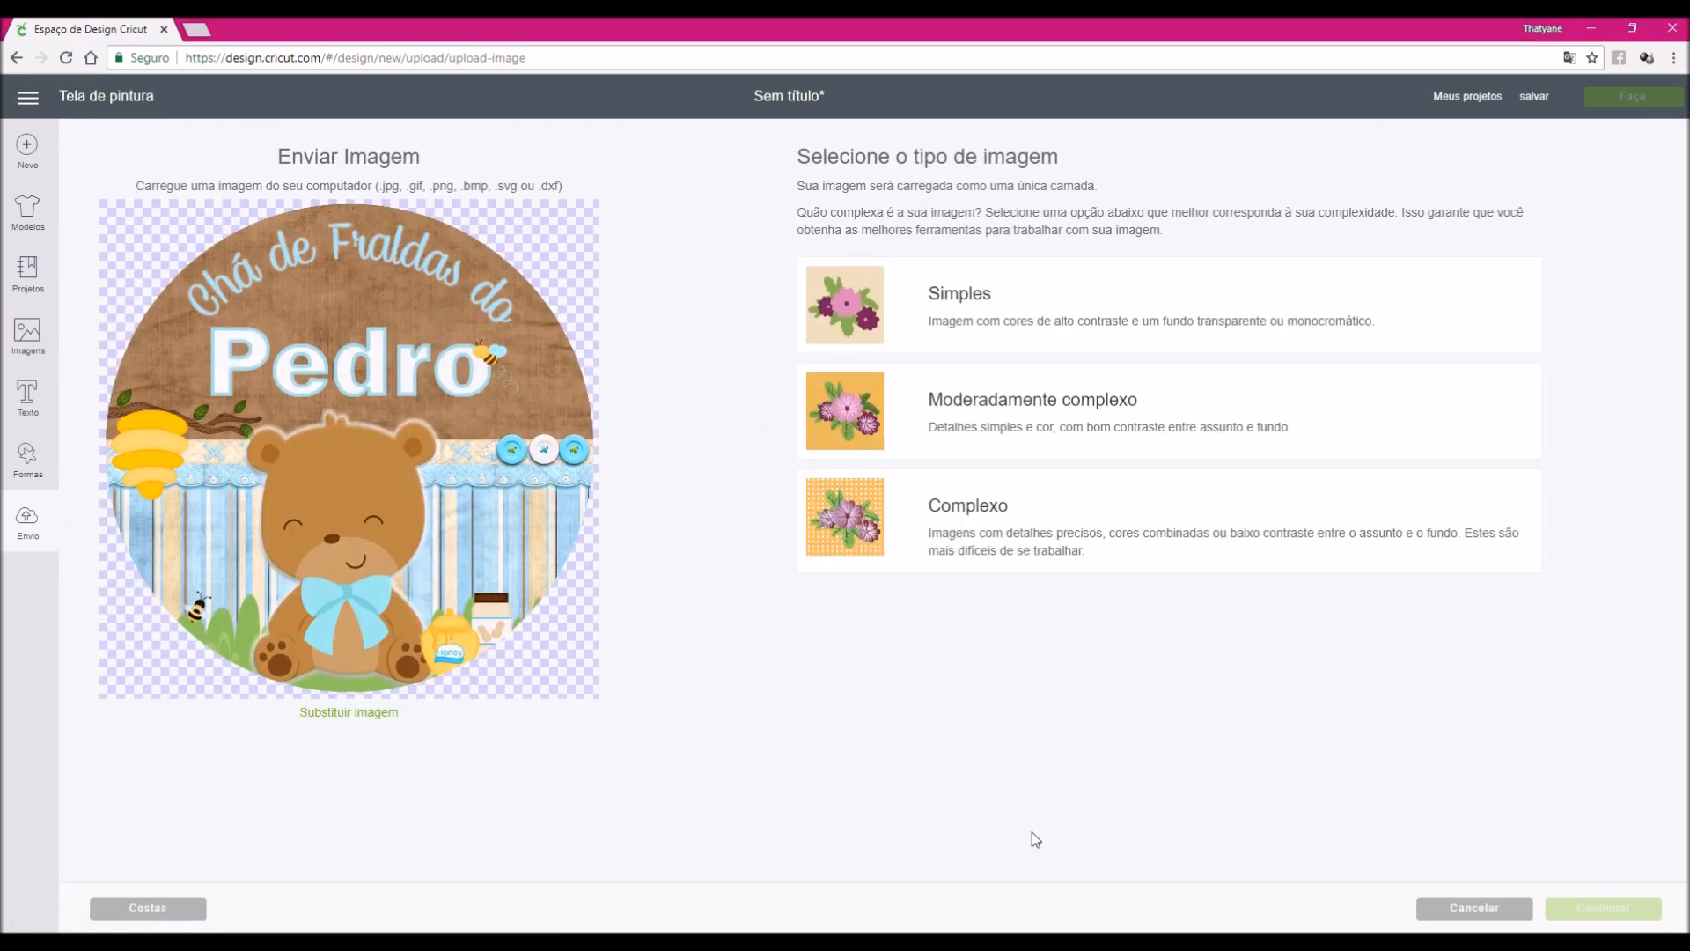
Set the uploaded image's type to Complexo and proceed to the save options without erasing any area
{"action": "left_click", "coordinate": [902, 553]}
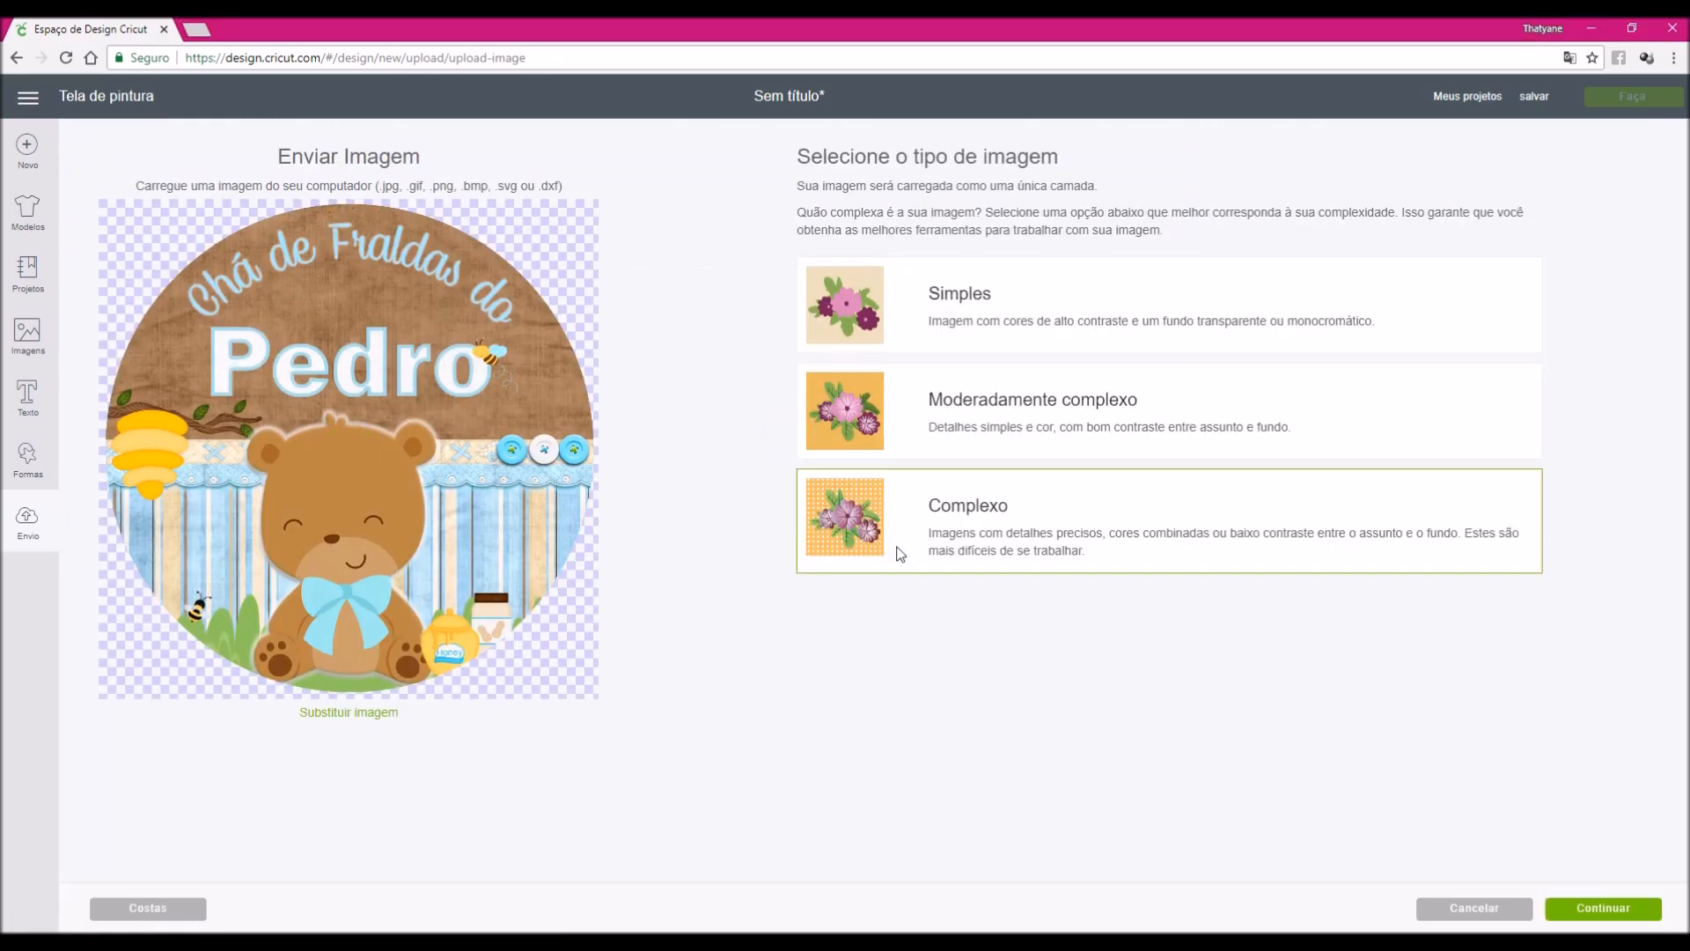
{"action": "left_click", "coordinate": [1589, 912]}
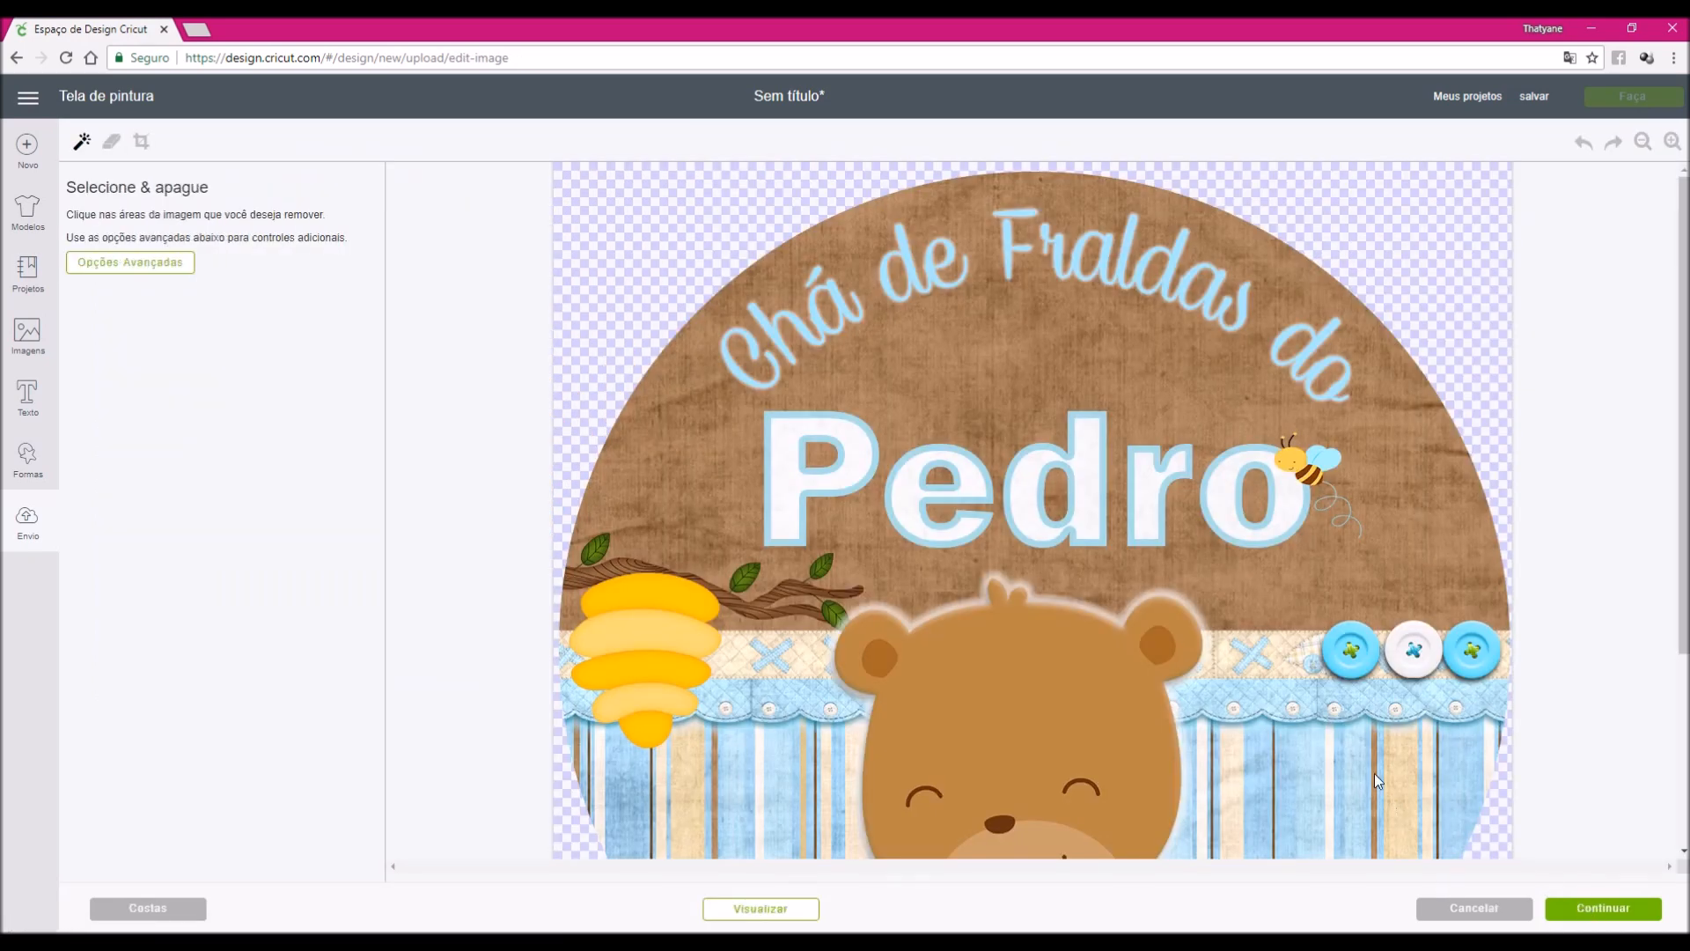
{"action": "left_click", "coordinate": [1630, 911]}
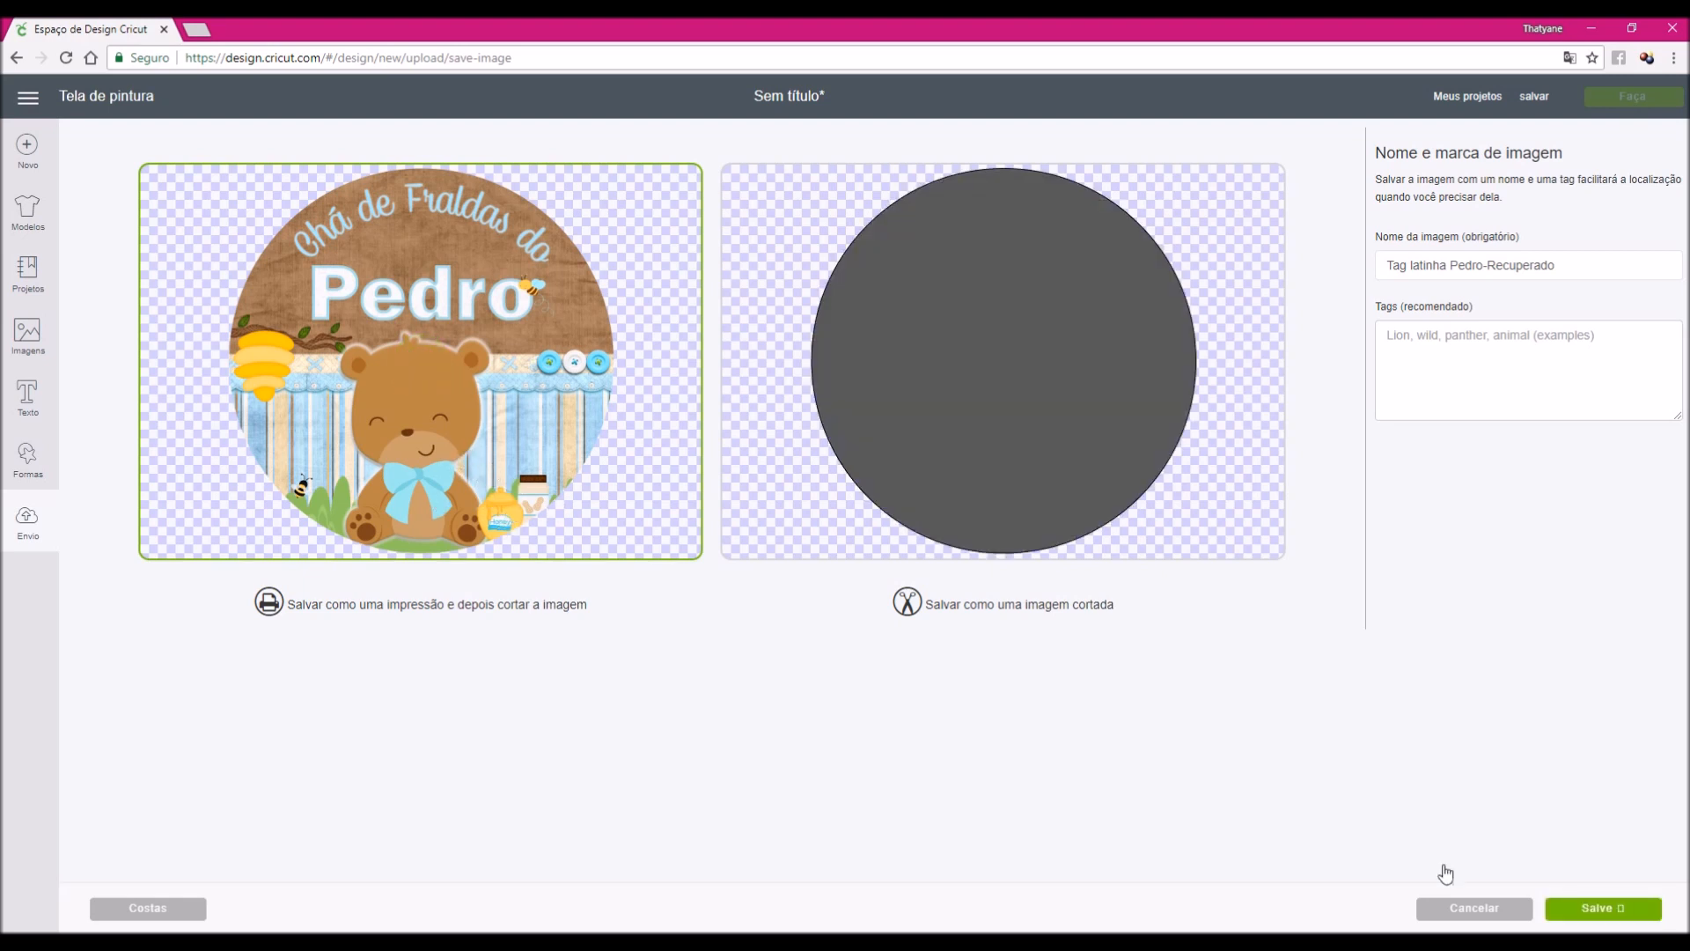
Save the upload as a print-then-cut image named Tag latinha Pedro-Recuperado
{"action": "left_click", "coordinate": [1626, 909]}
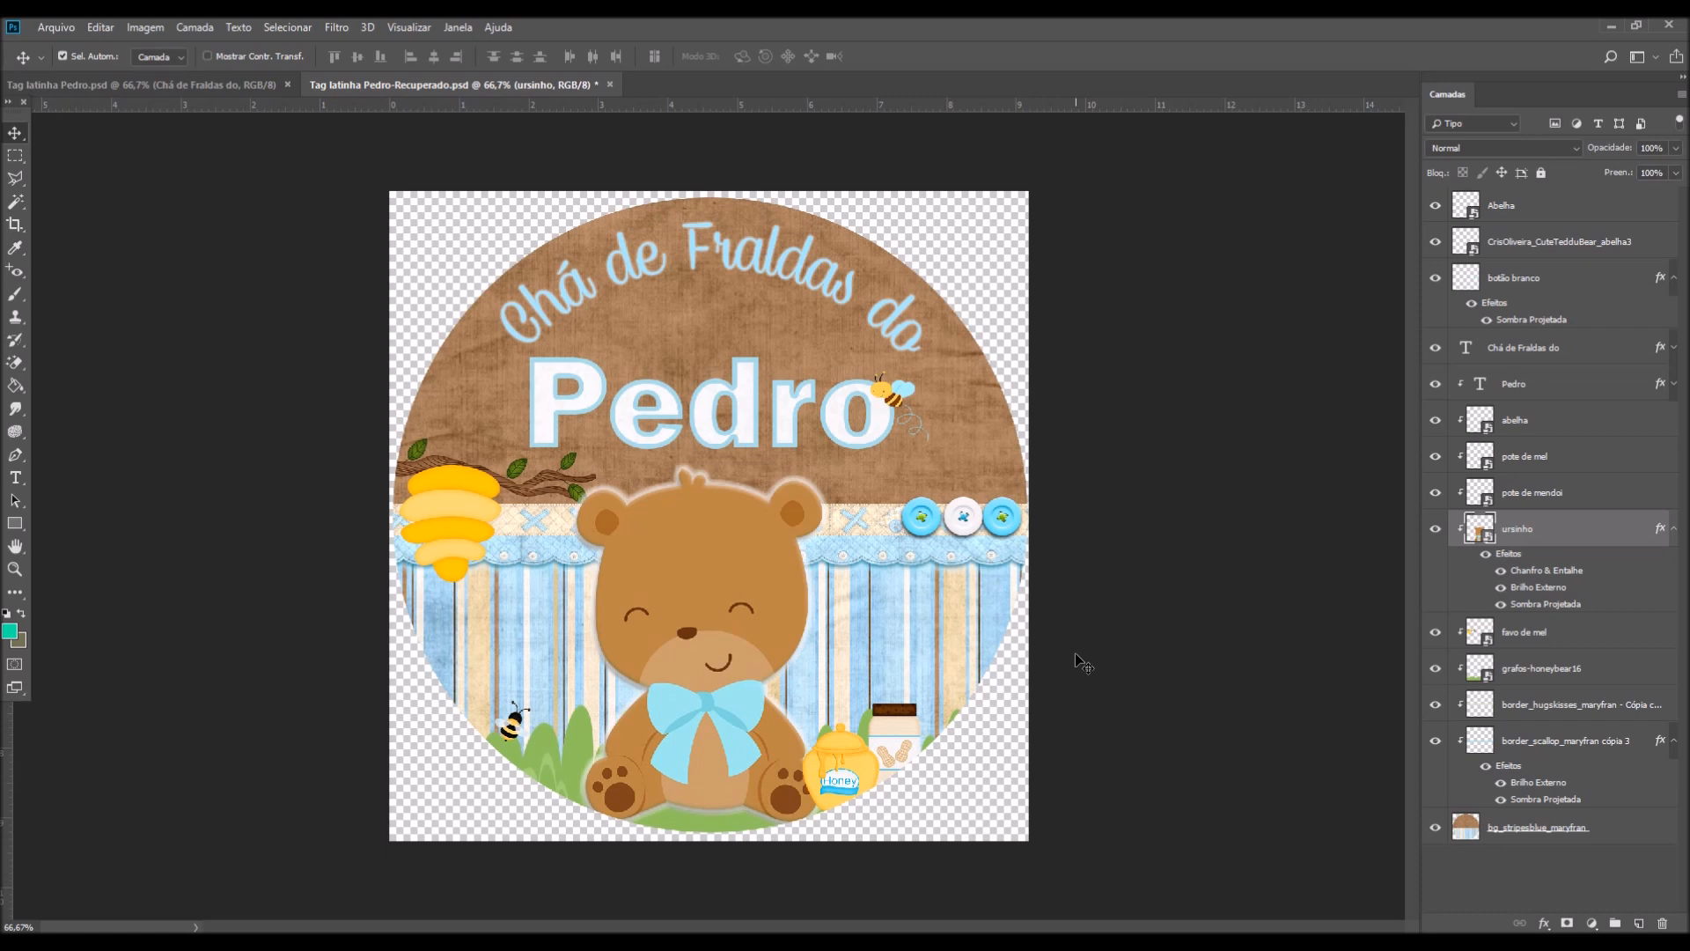
Switch to Photoshop and create a new portrait document 21 cm wide, with dimensions in centimetres
{"action": "left_click", "coordinate": [57, 28]}
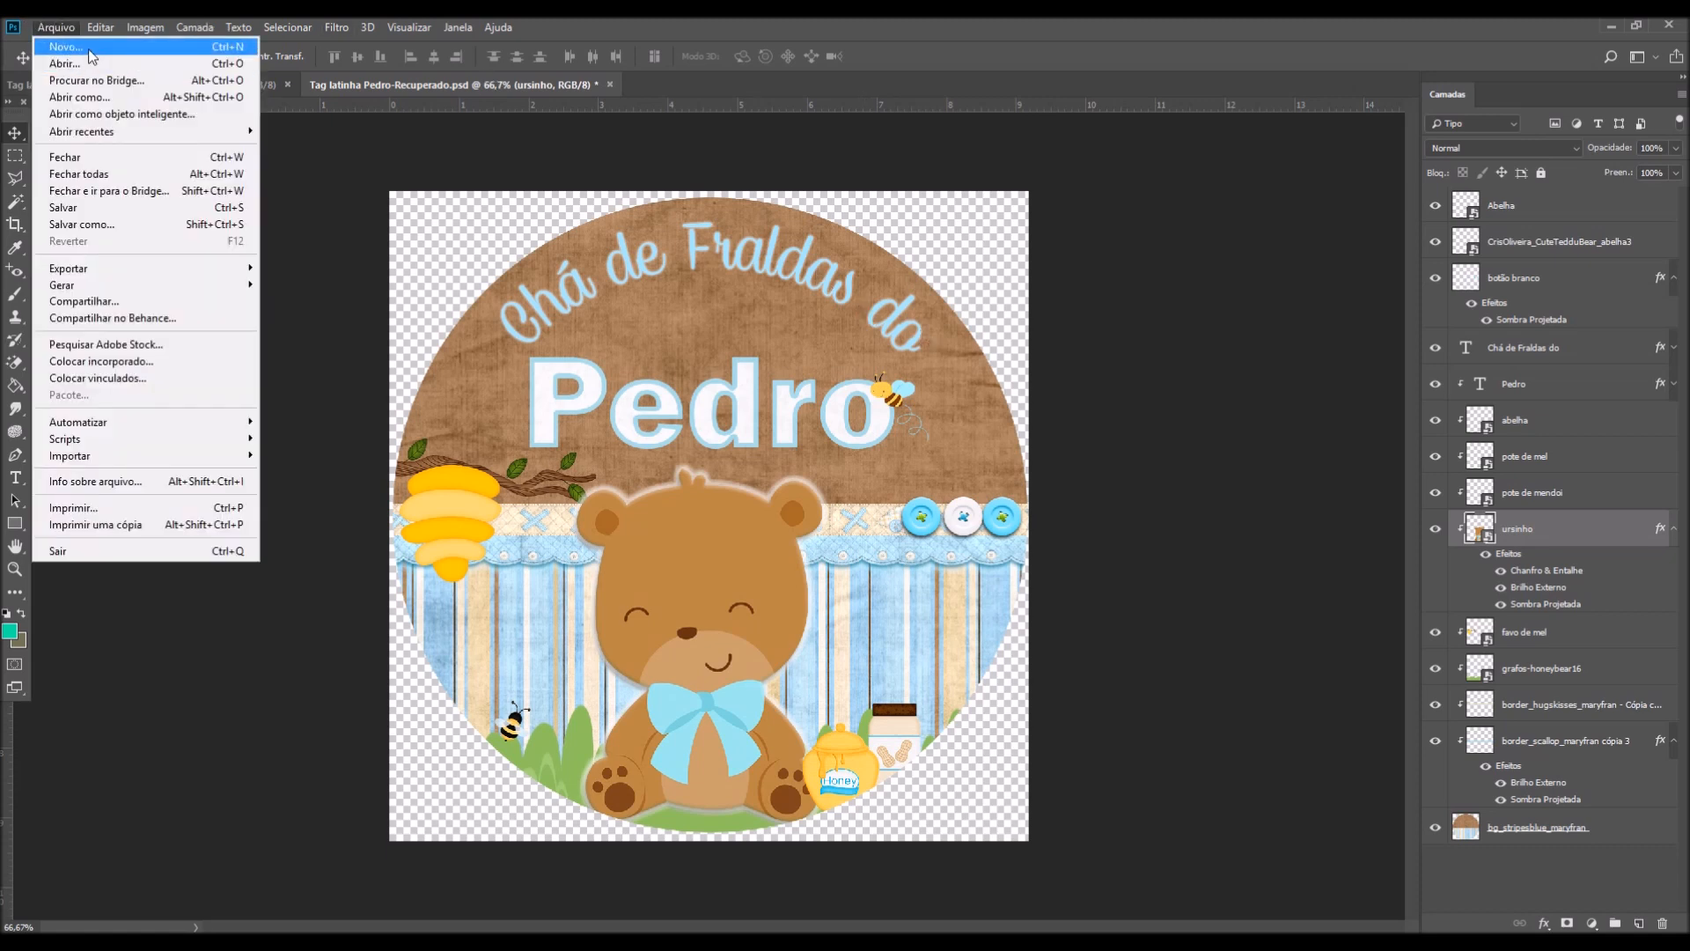
{"action": "left_click", "coordinate": [88, 49]}
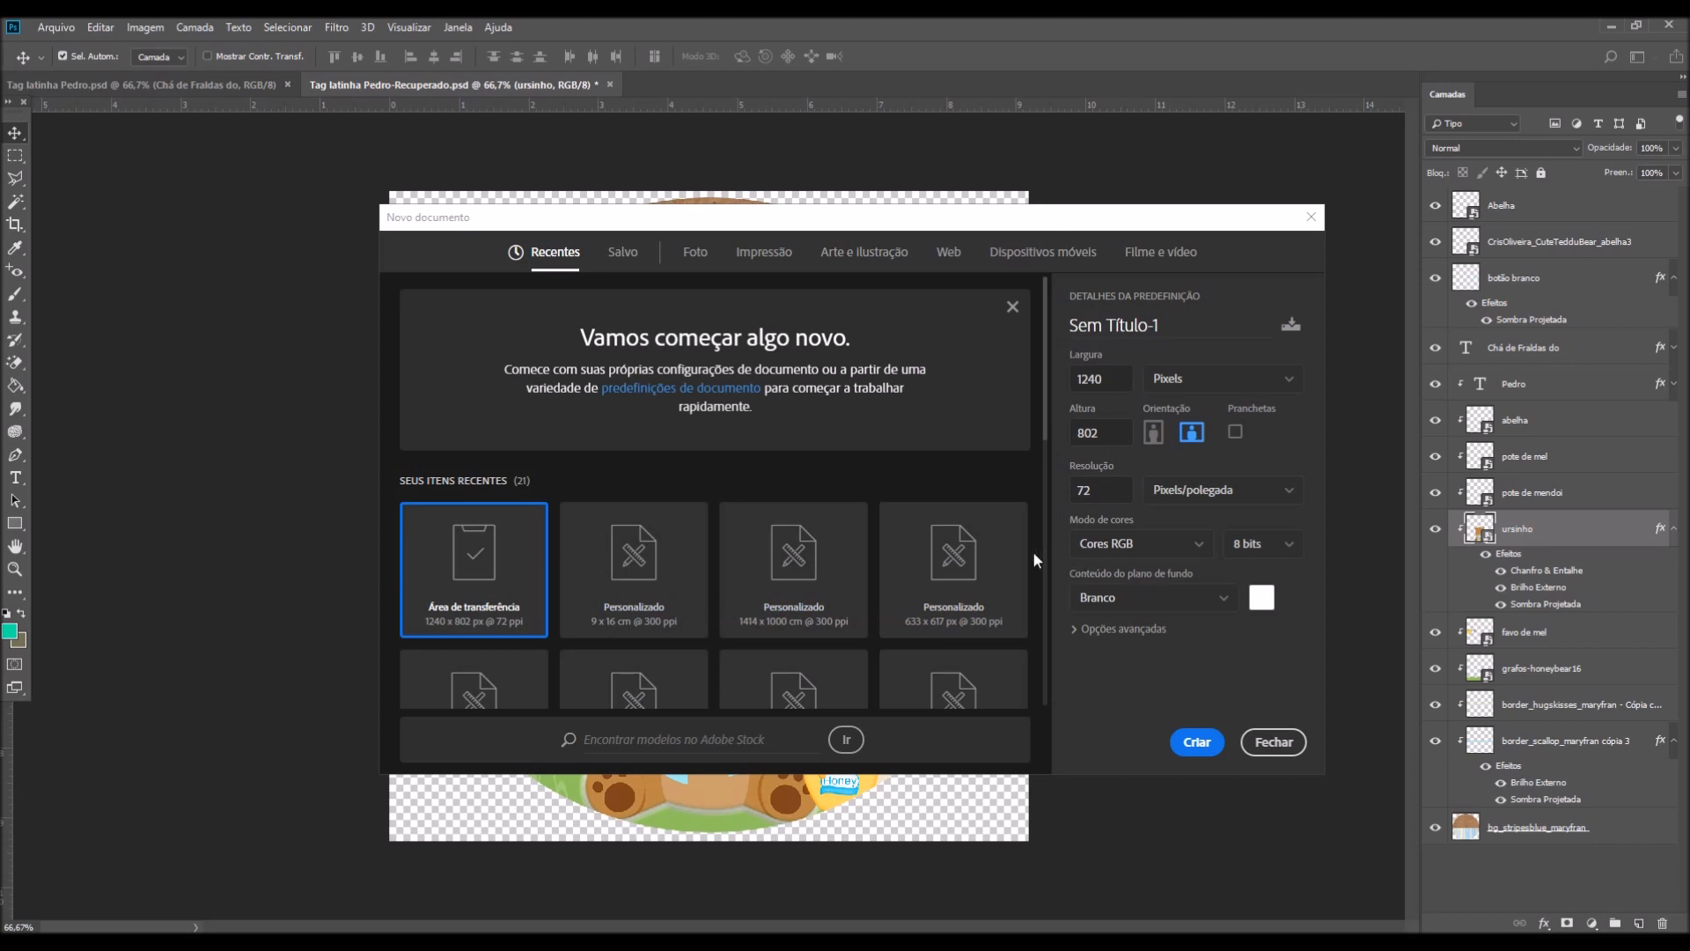
{"action": "left_click", "coordinate": [1286, 375]}
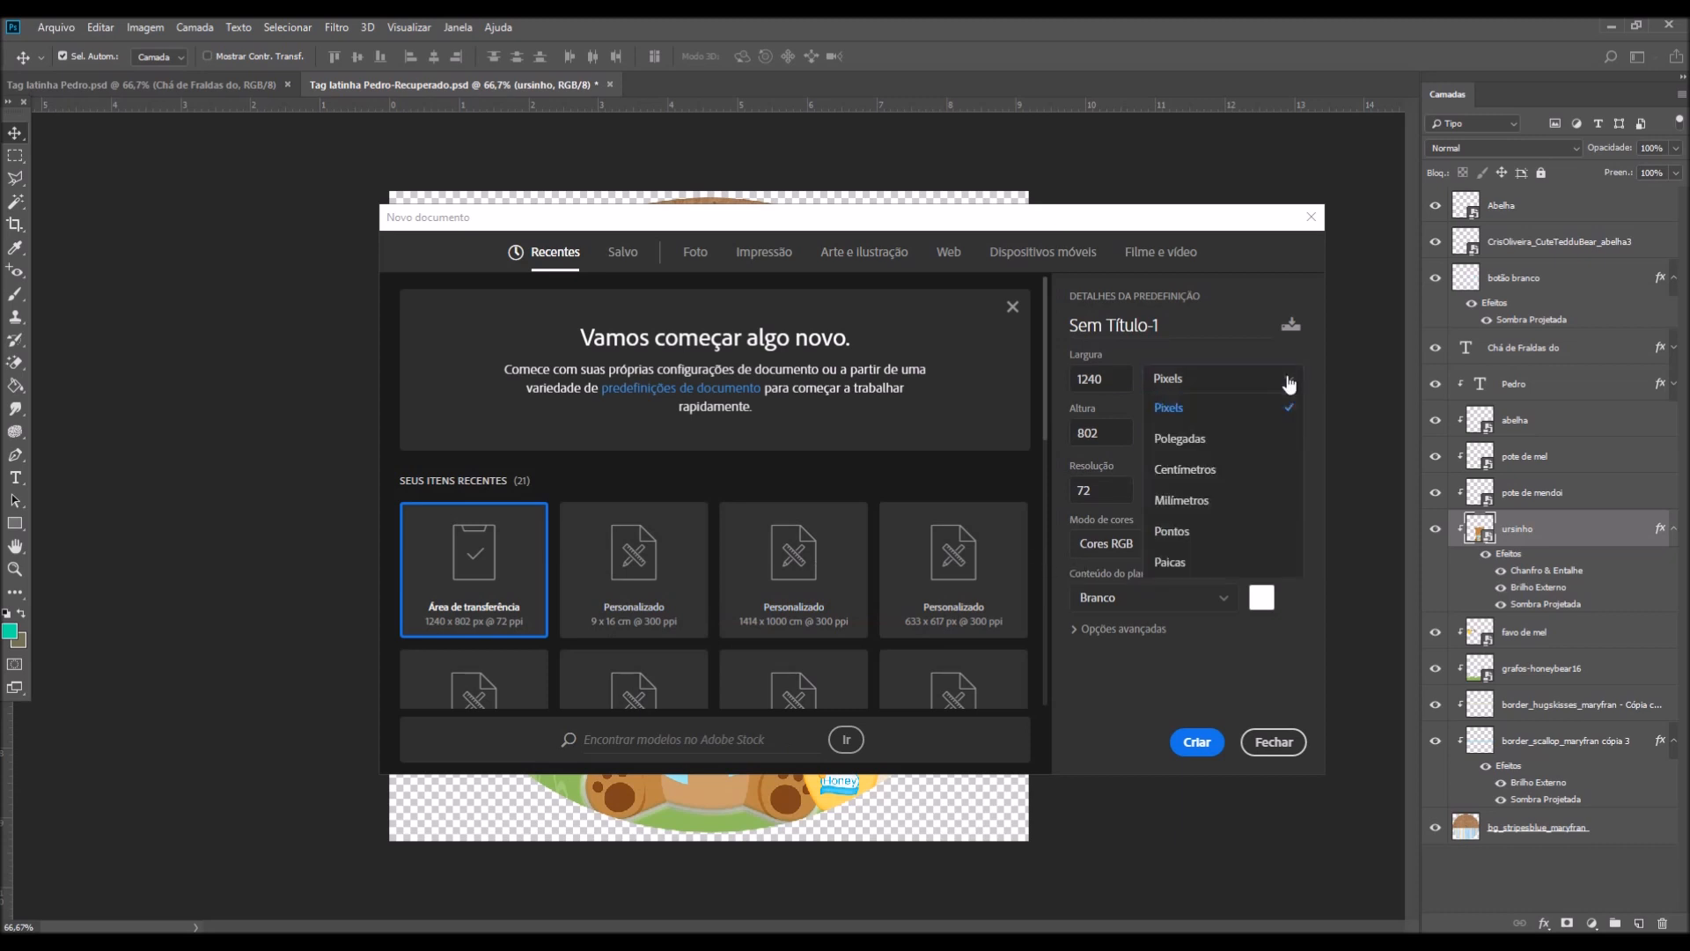
{"action": "left_click", "coordinate": [1181, 479]}
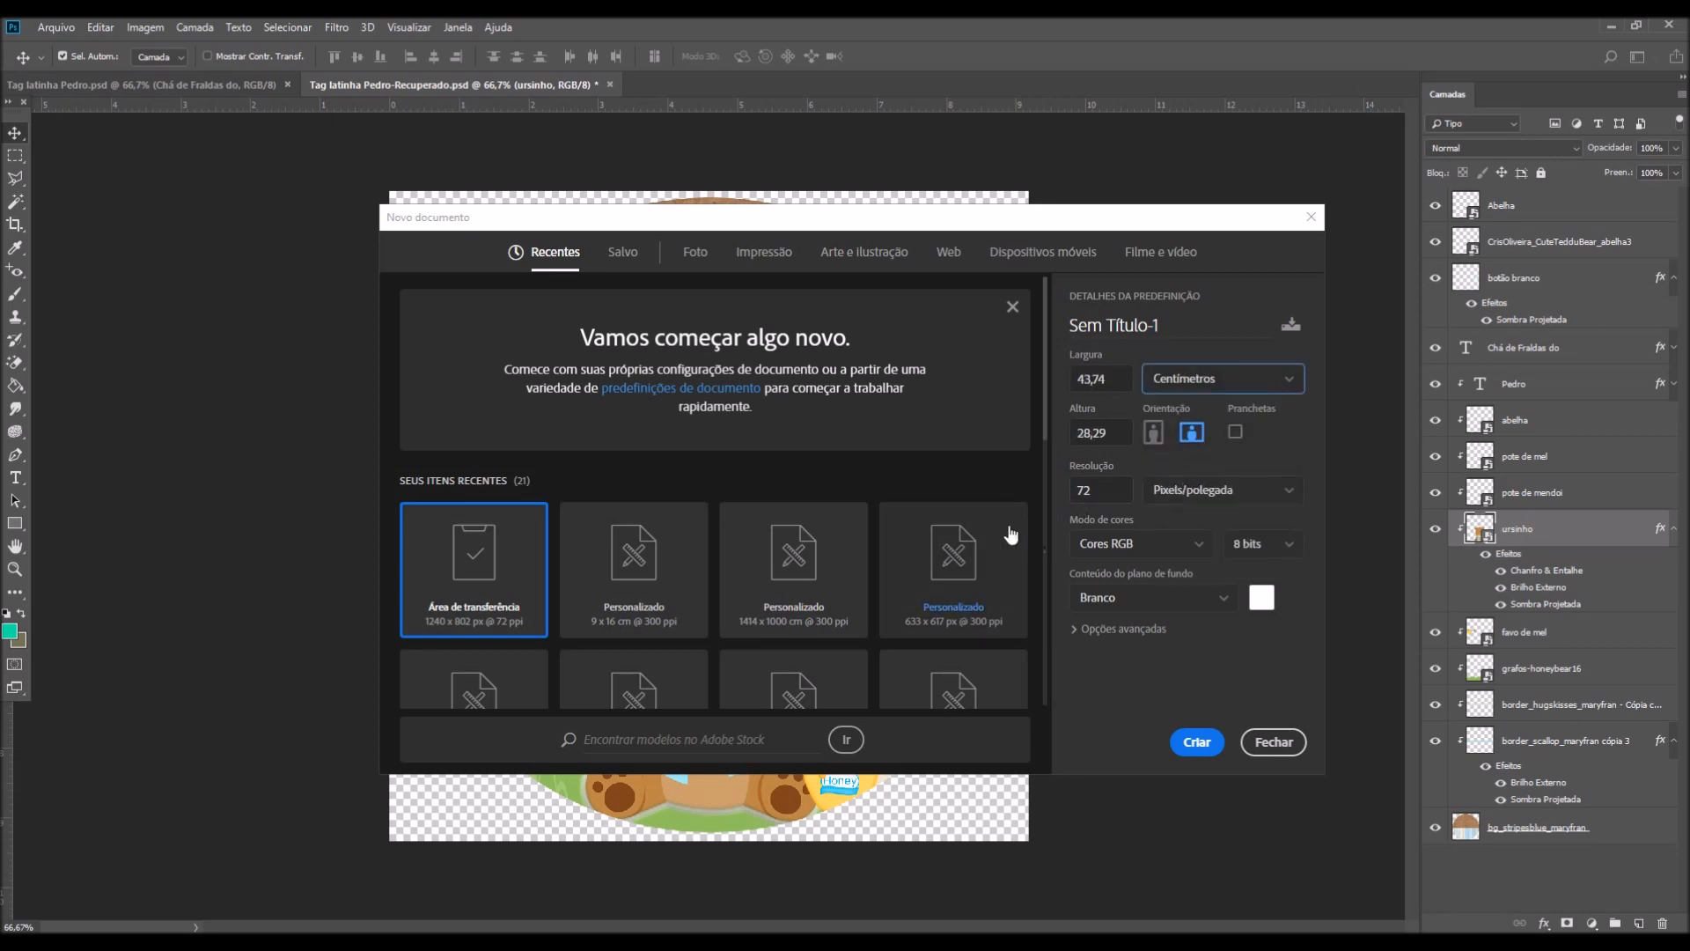
{"action": "left_click", "coordinate": [1069, 374]}
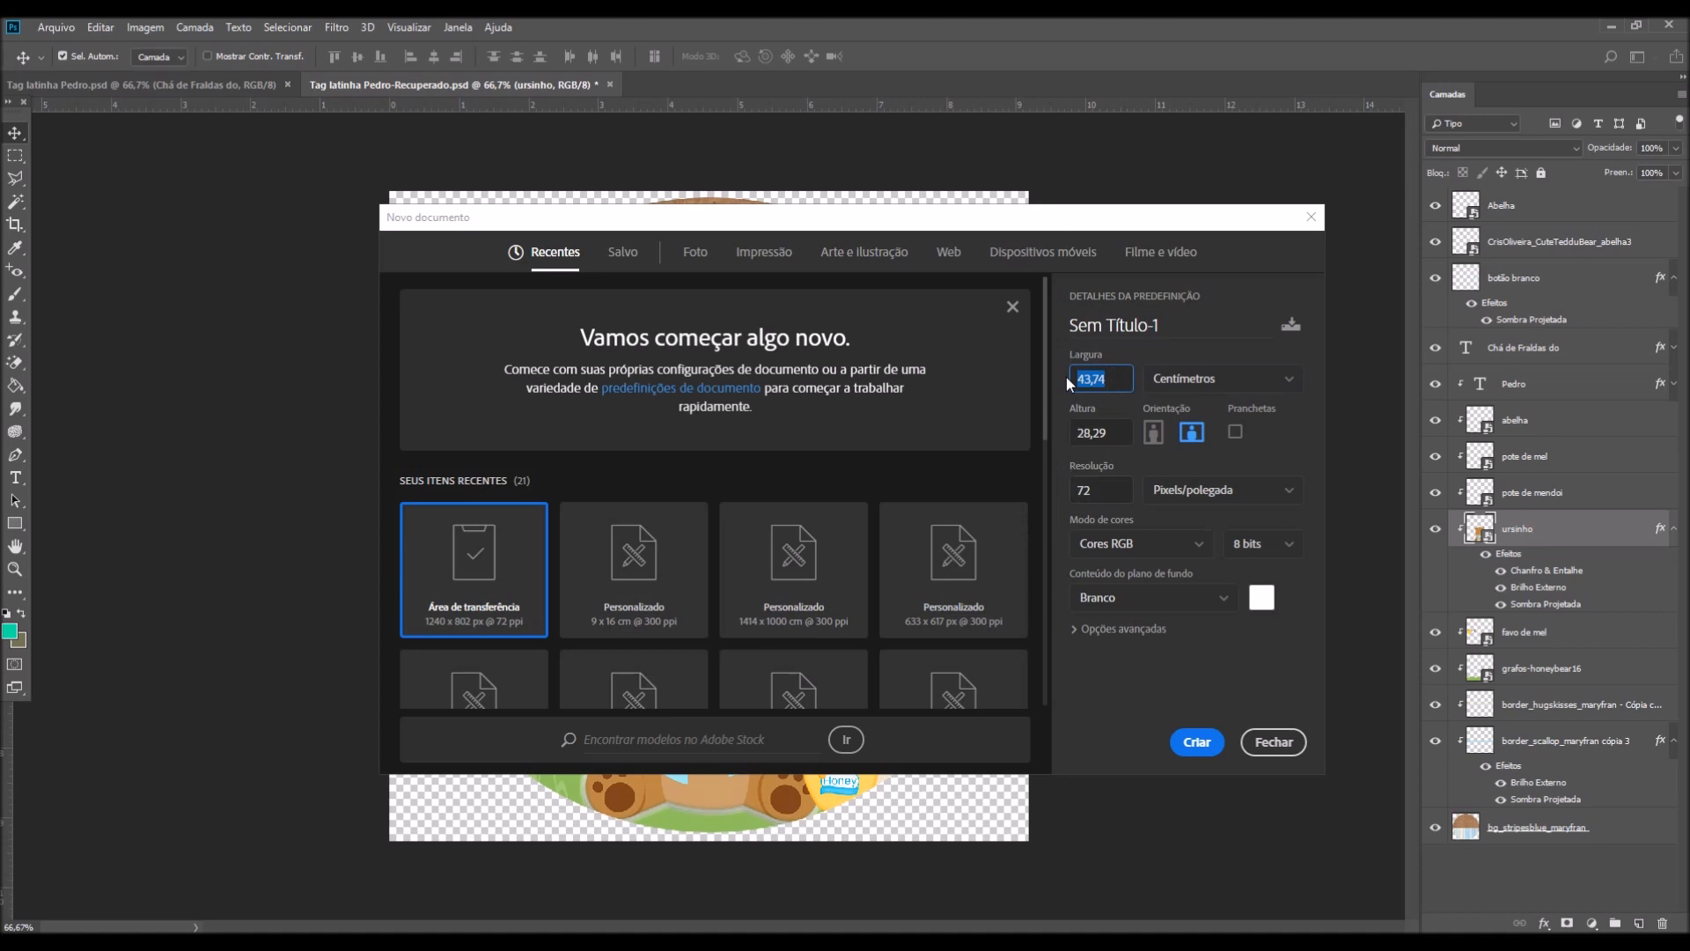
{"action": "type", "text": "21"}
{"action": "key", "text": "Tab"}
{"action": "key", "text": "Escape"}
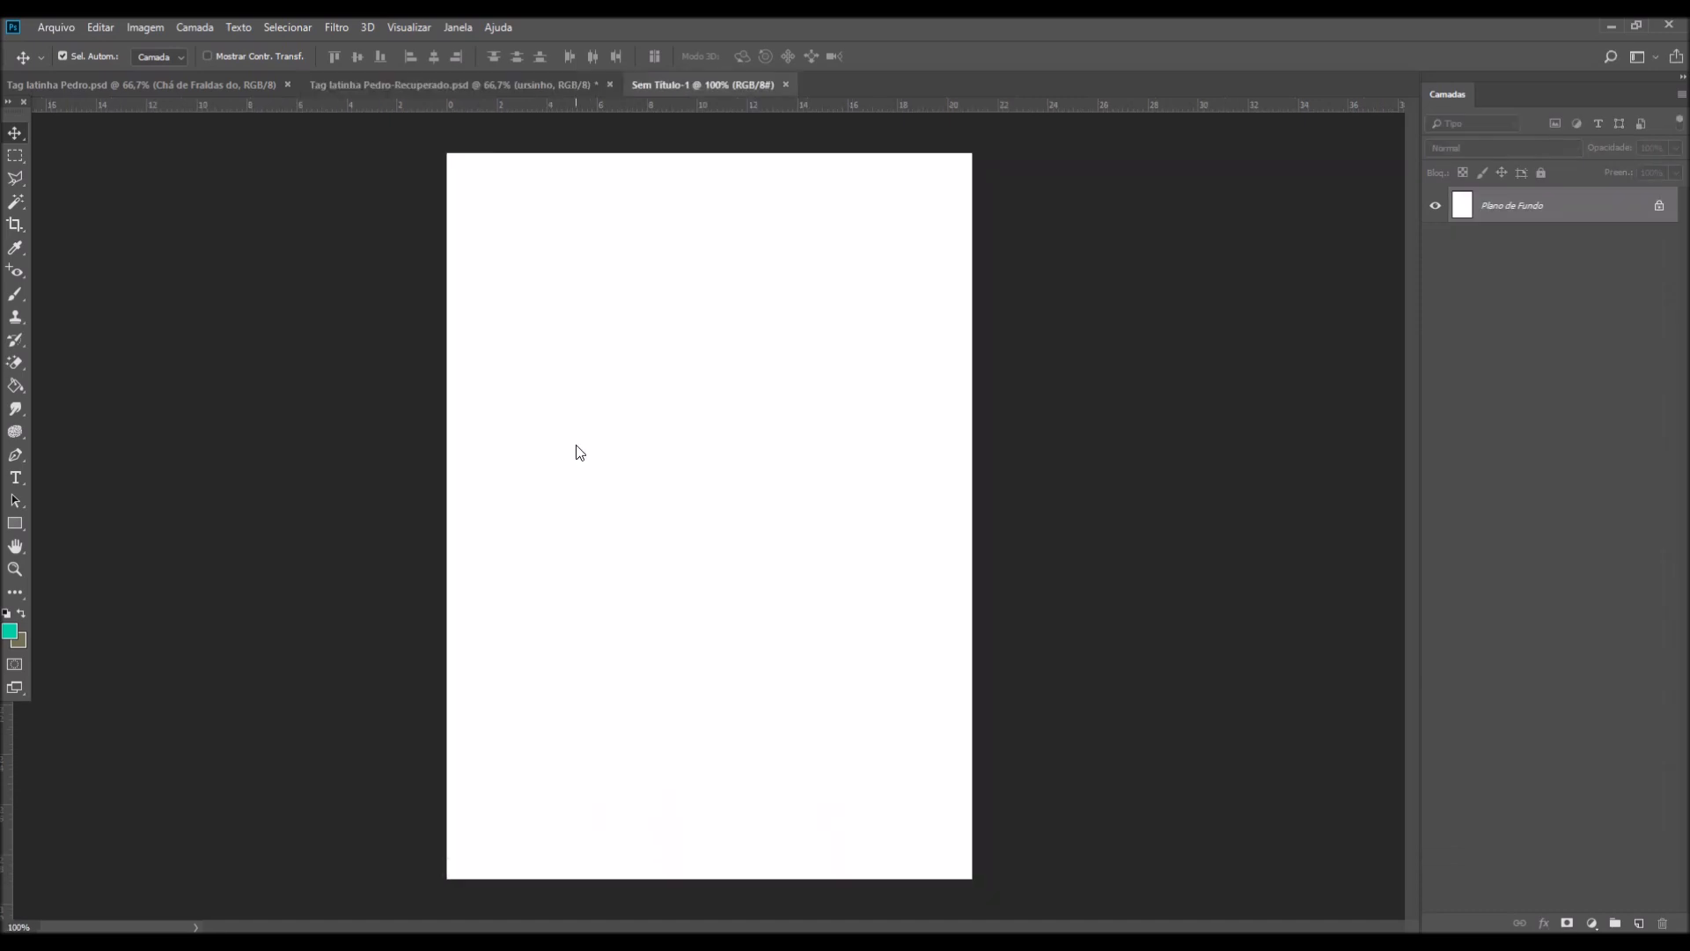
Merge all layers of the teddy bear tag document and bring the merged layer into the new blank page
{"action": "left_click", "coordinate": [500, 88]}
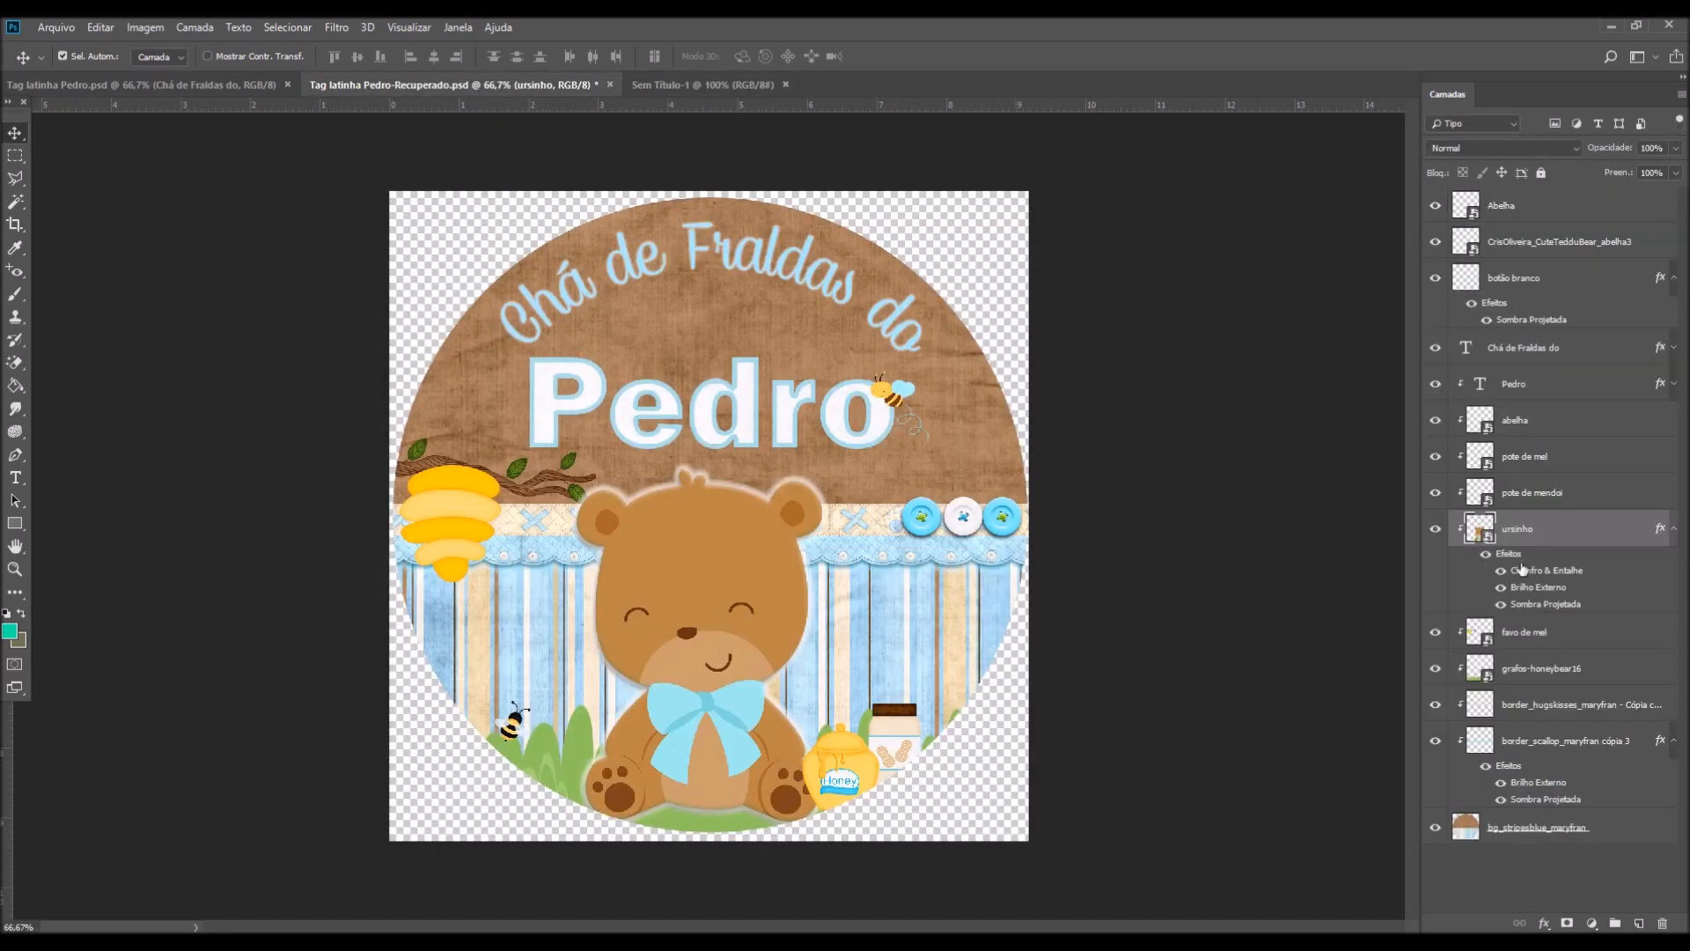
{"action": "left_click", "coordinate": [1510, 206]}
{"action": "left_click", "coordinate": [1532, 830], "text": "shift"}
{"action": "key", "text": "ctrl+a"}
{"action": "right_click", "coordinate": [1533, 830]}
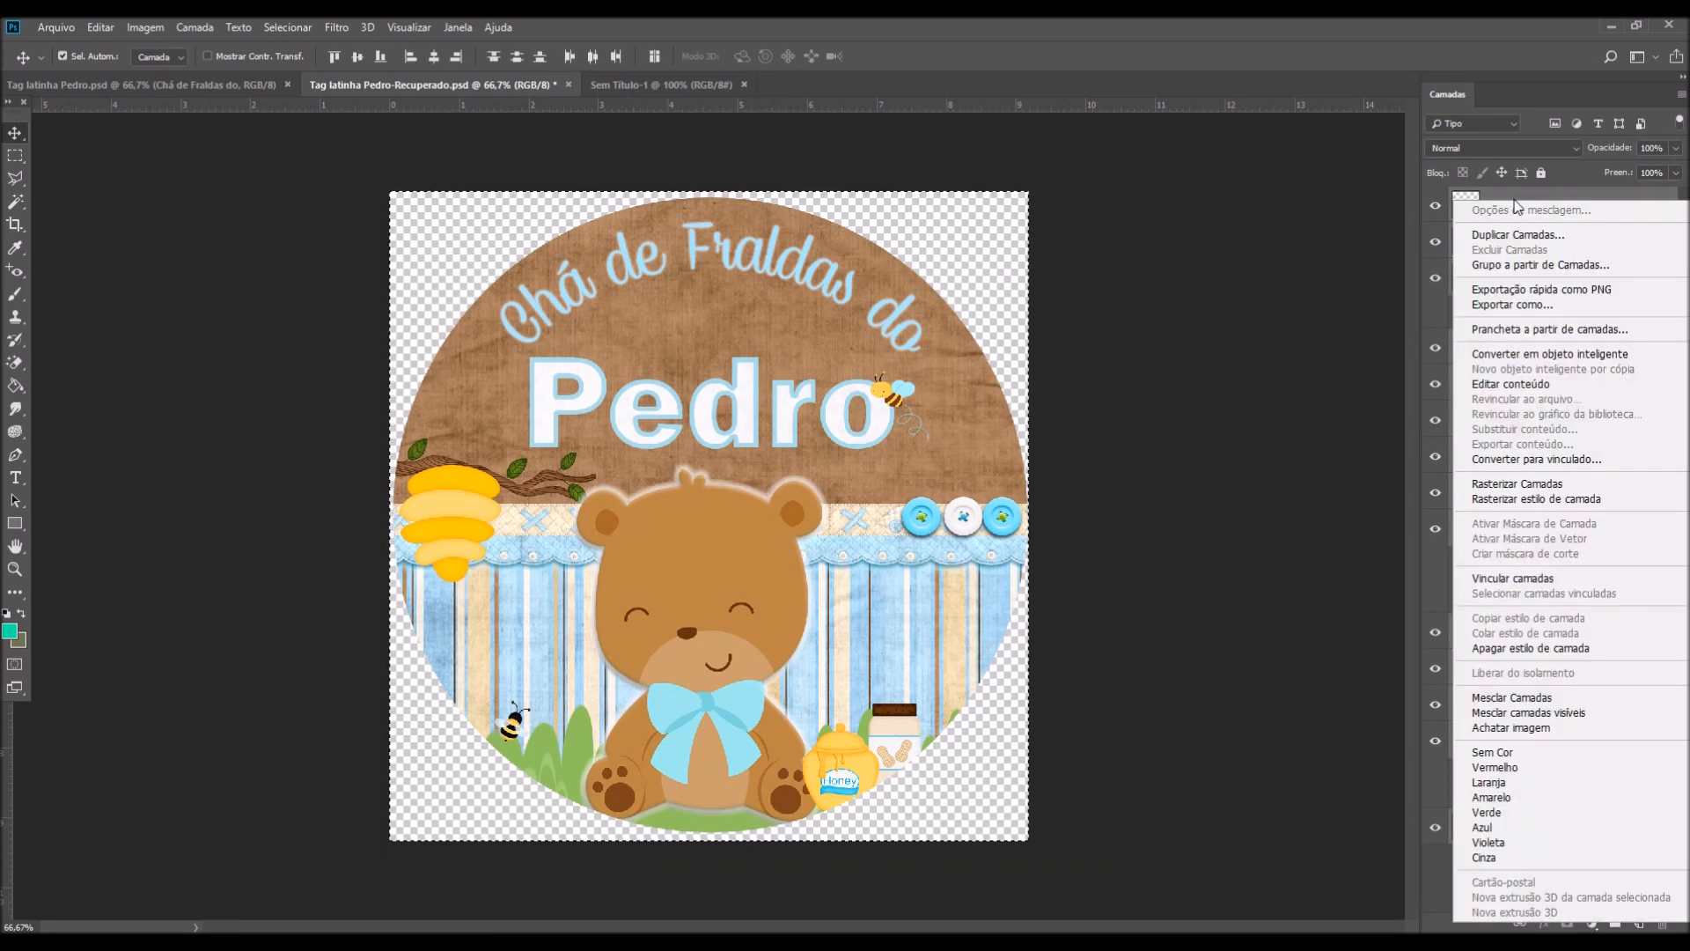
{"action": "left_click", "coordinate": [1496, 706]}
{"action": "left_click_drag", "start_coordinate": [1532, 206], "coordinate": [682, 254]}
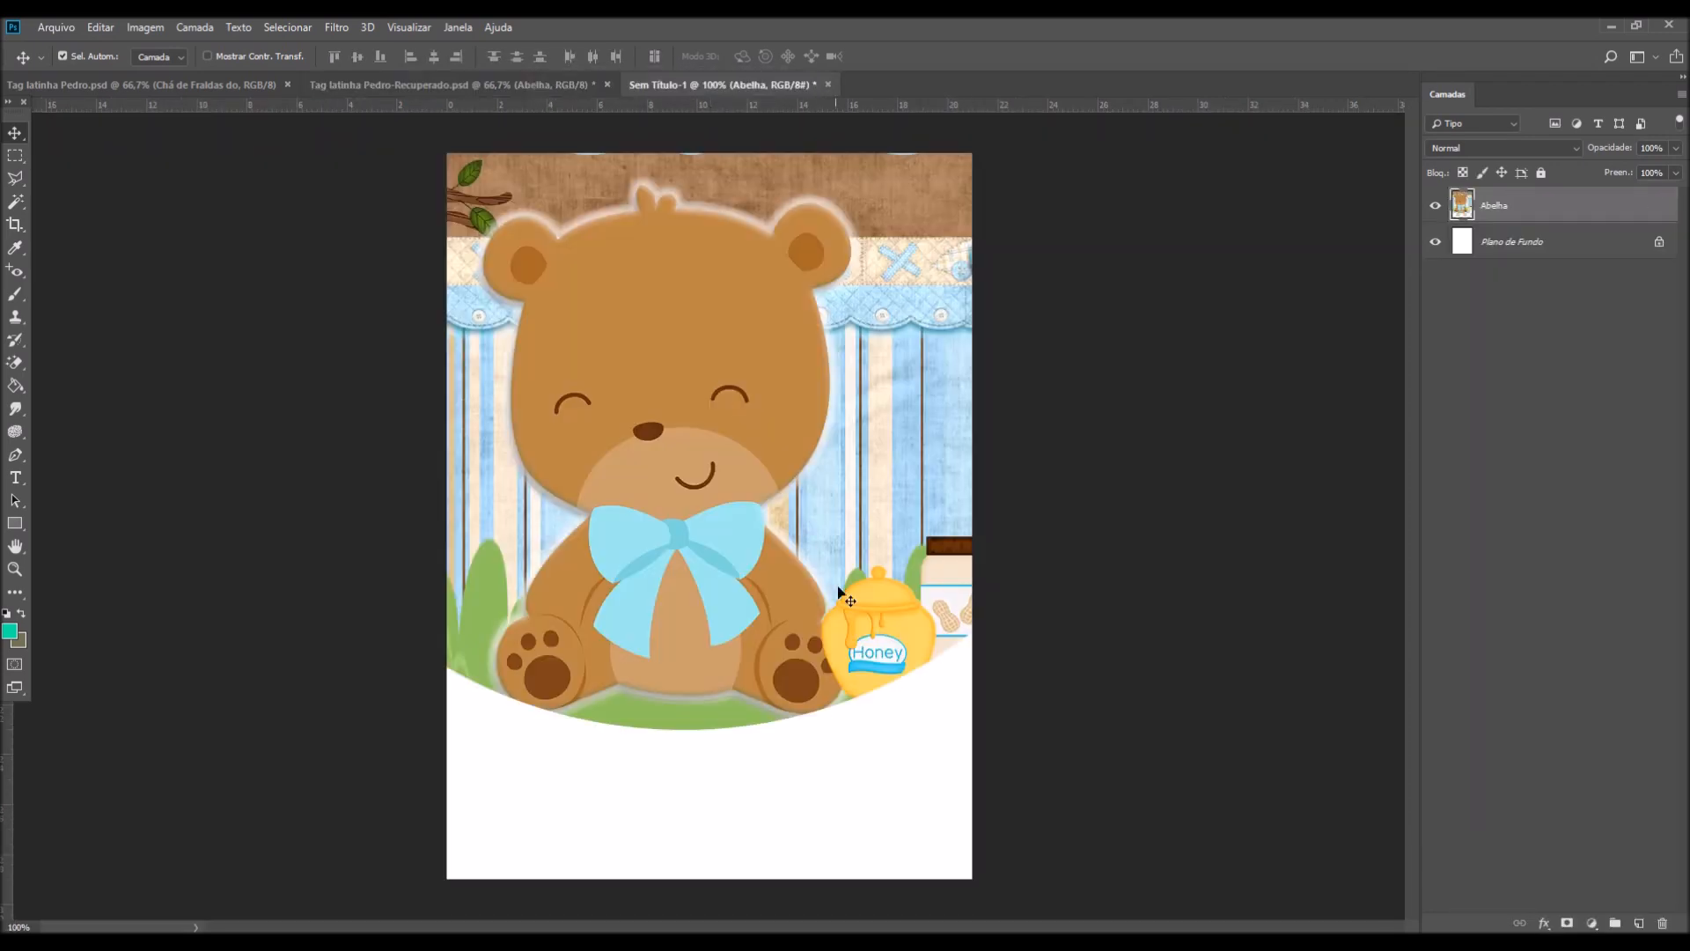
Scale the tag with Free Transform to about 15.8% and place it near the page's upper-left corner
{"action": "left_click", "coordinate": [92, 28]}
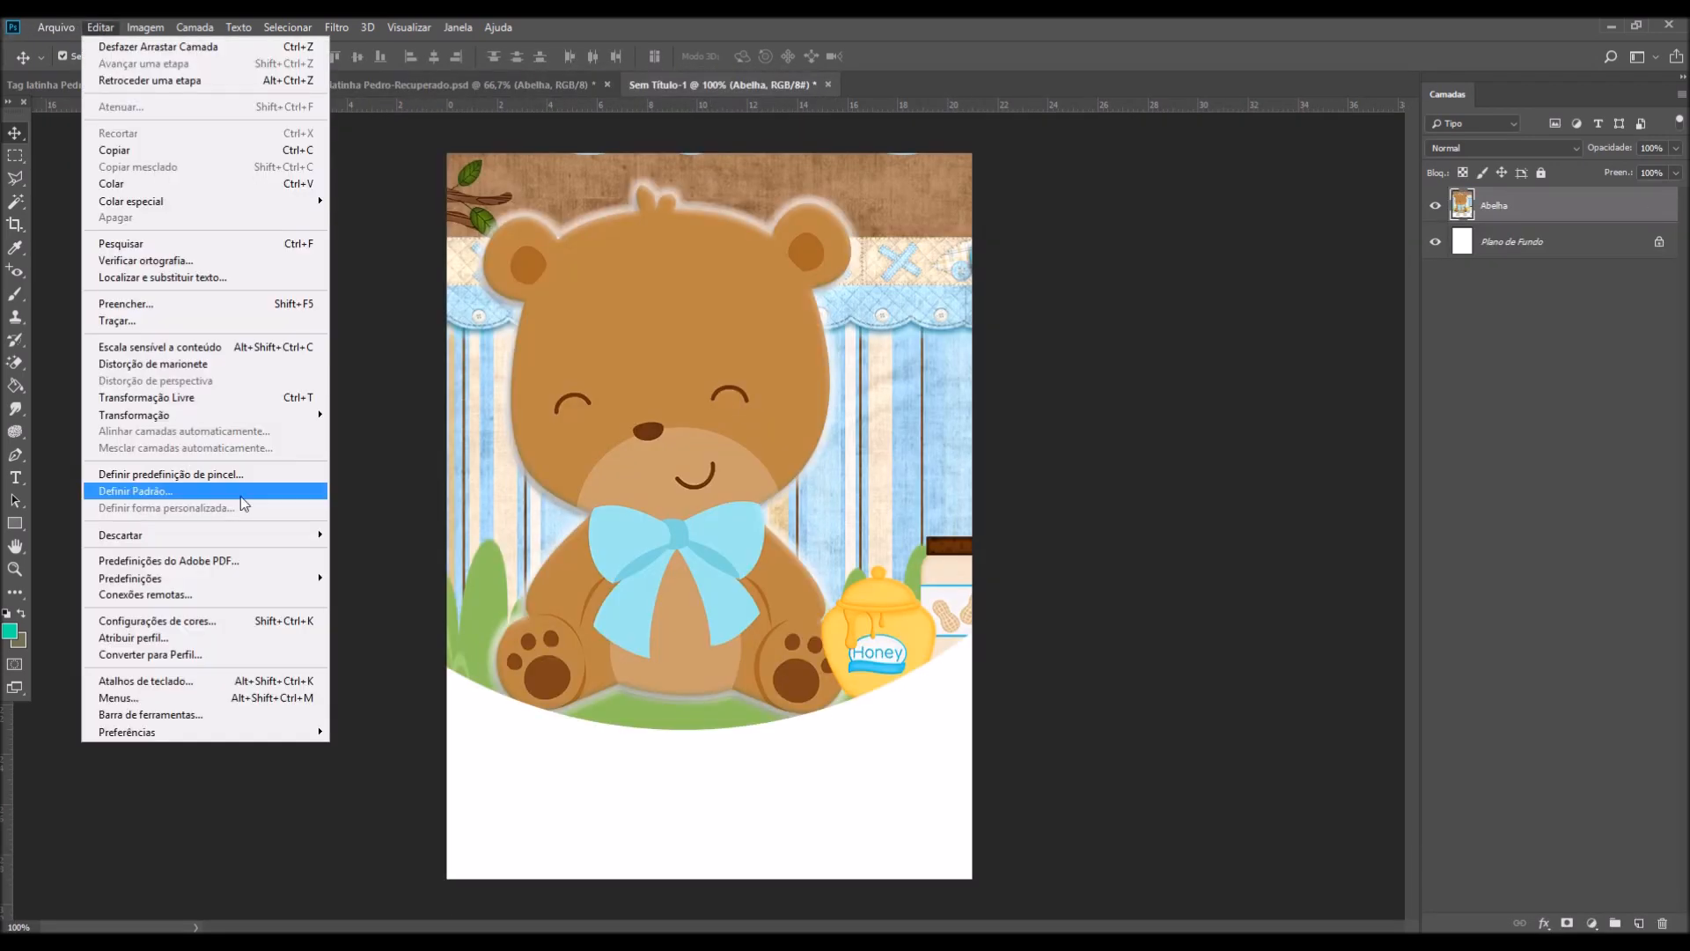
{"action": "left_click", "coordinate": [209, 392]}
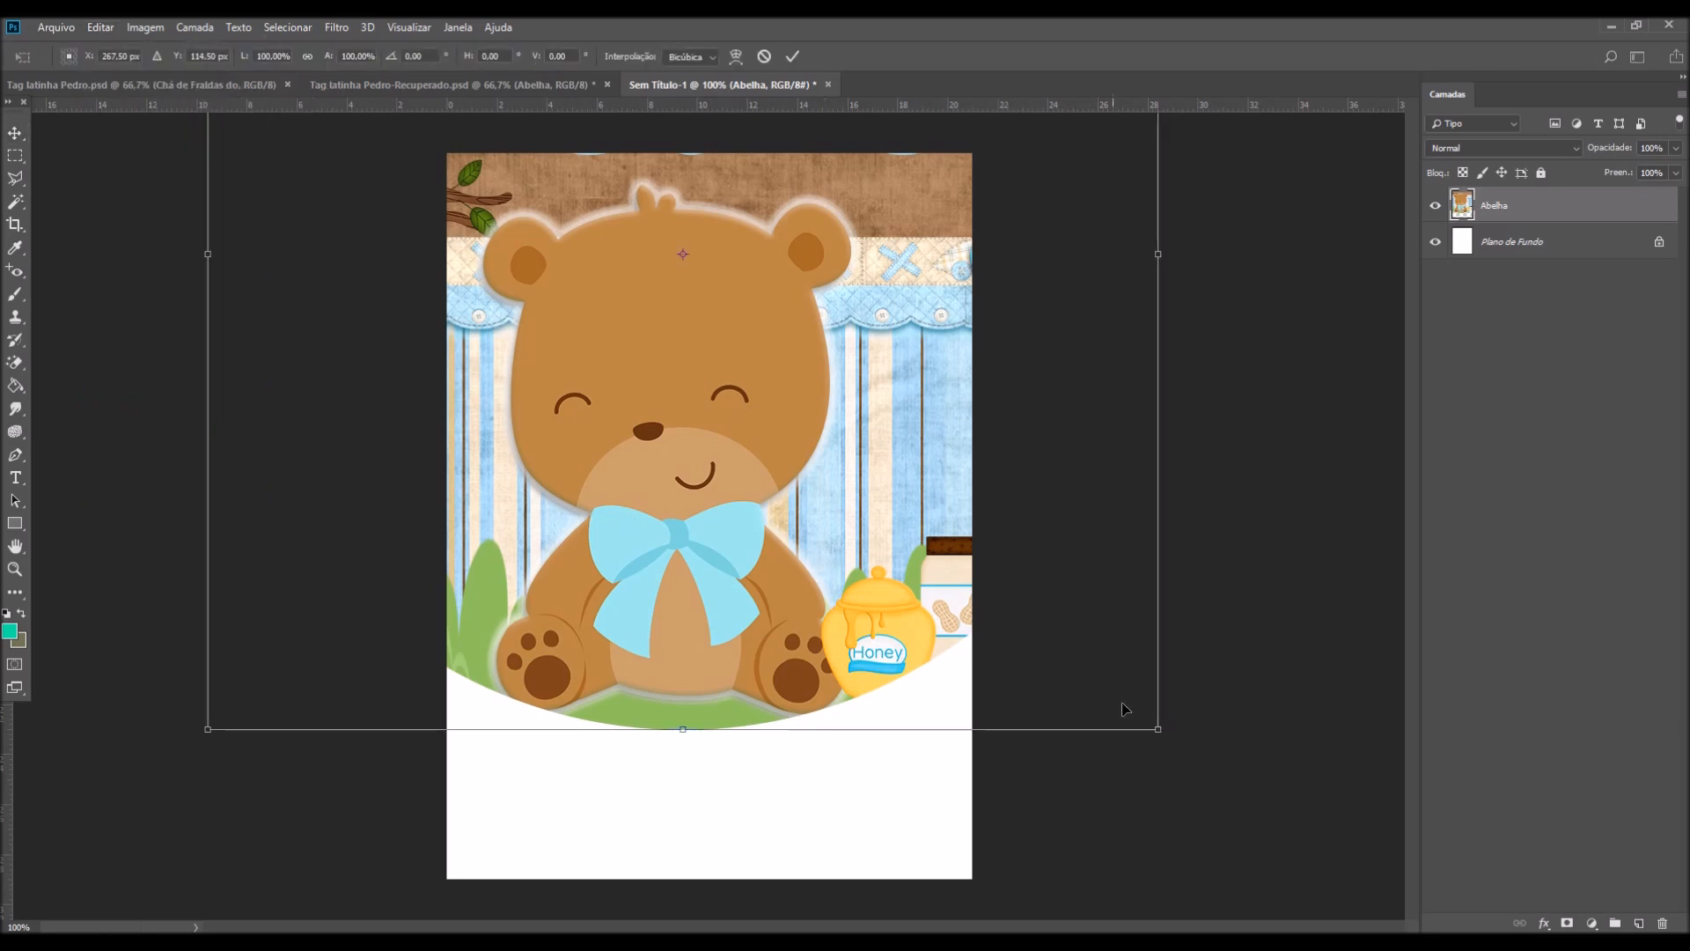
{"action": "left_click_drag", "start_coordinate": [1151, 731], "coordinate": [667, 387]}
{"action": "left_click_drag", "start_coordinate": [617, 282], "coordinate": [939, 746]}
{"action": "left_click_drag", "start_coordinate": [1072, 783], "coordinate": [610, 302]}
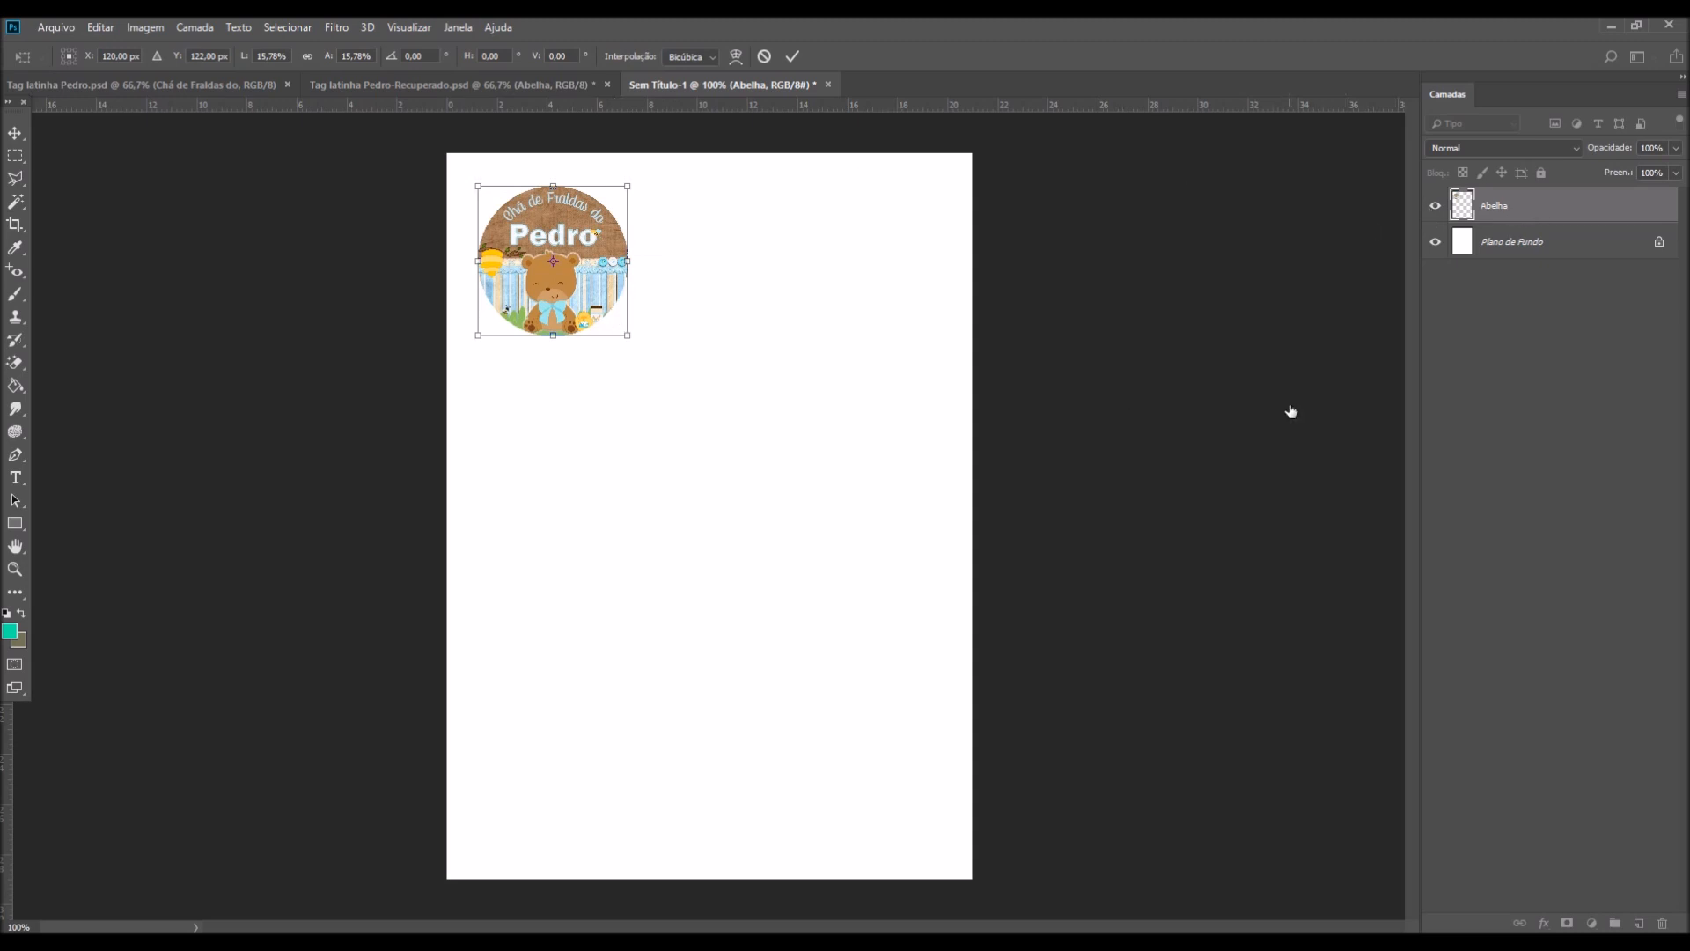
{"action": "key", "text": "Return"}
Duplicate the tag layer within the same document and place the copy to the right of the original
{"action": "right_click", "coordinate": [1493, 197]}
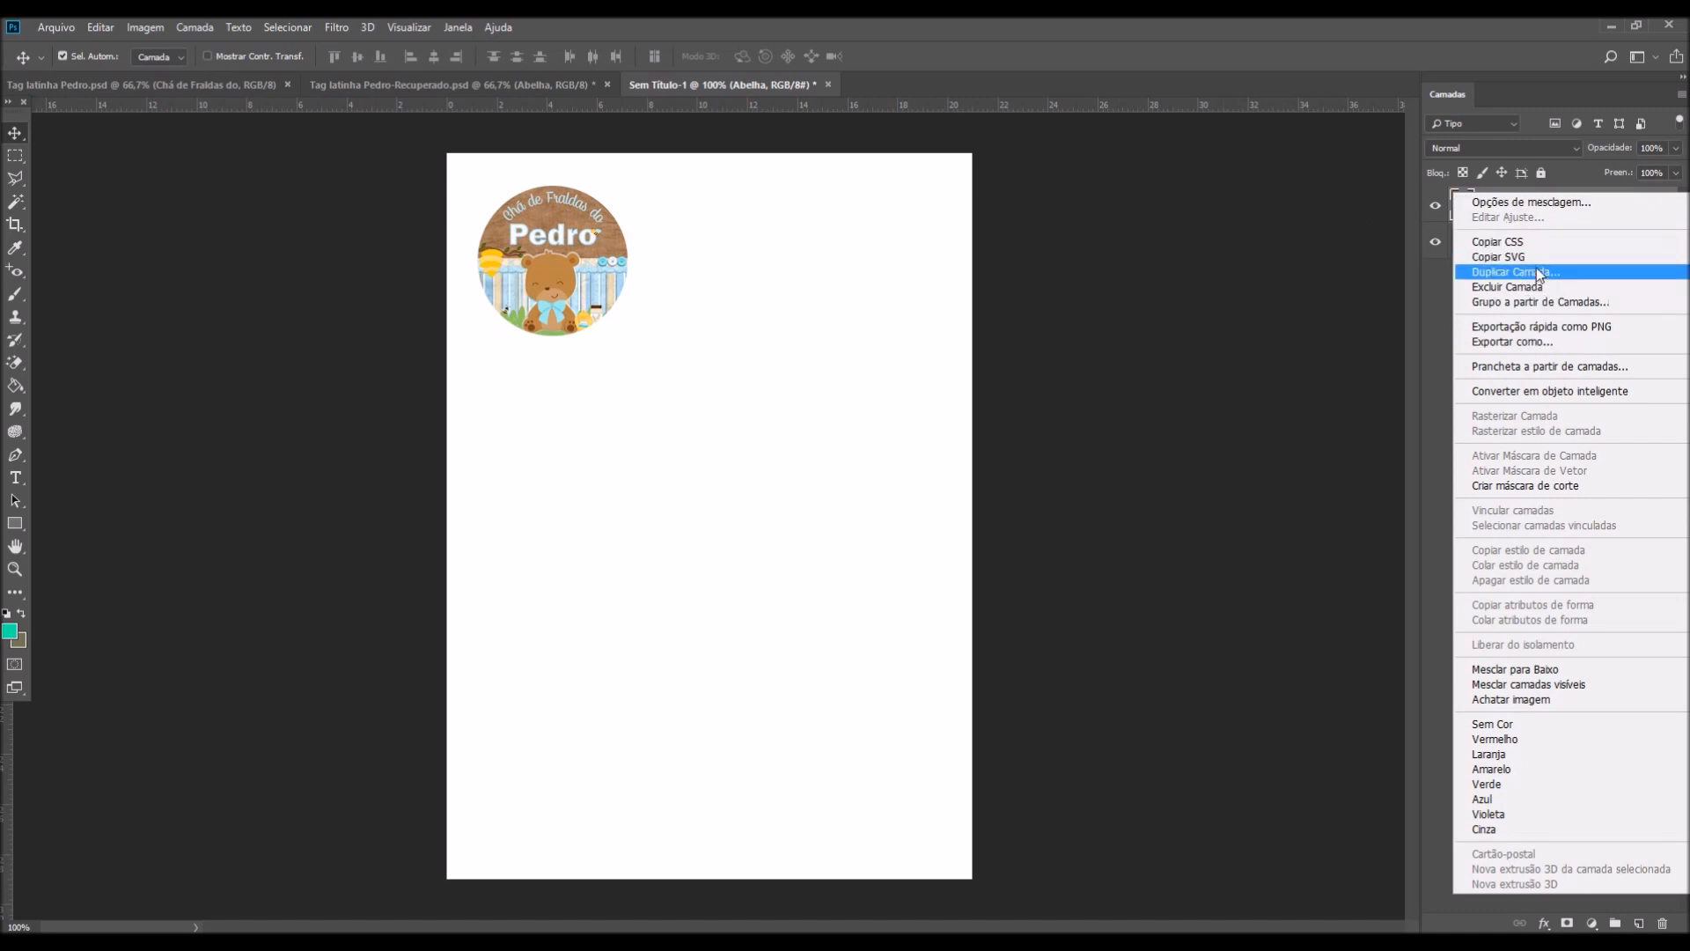
{"action": "left_click", "coordinate": [1539, 273]}
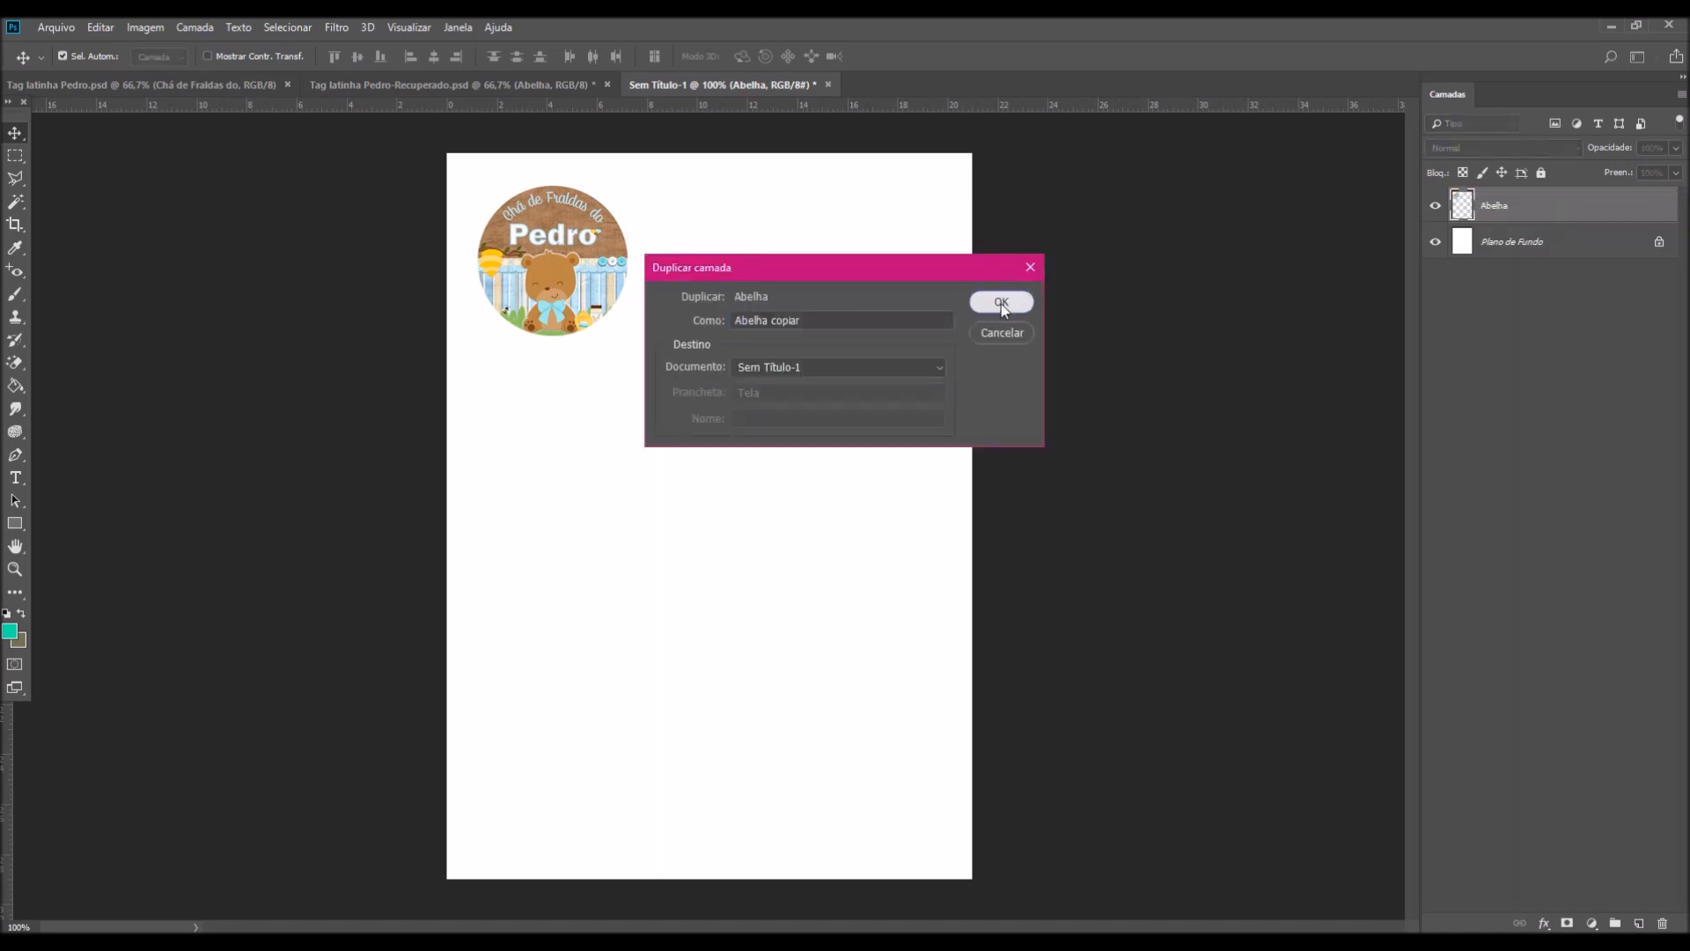
{"action": "left_click", "coordinate": [1001, 304]}
{"action": "left_click_drag", "start_coordinate": [583, 294], "coordinate": [737, 293]}
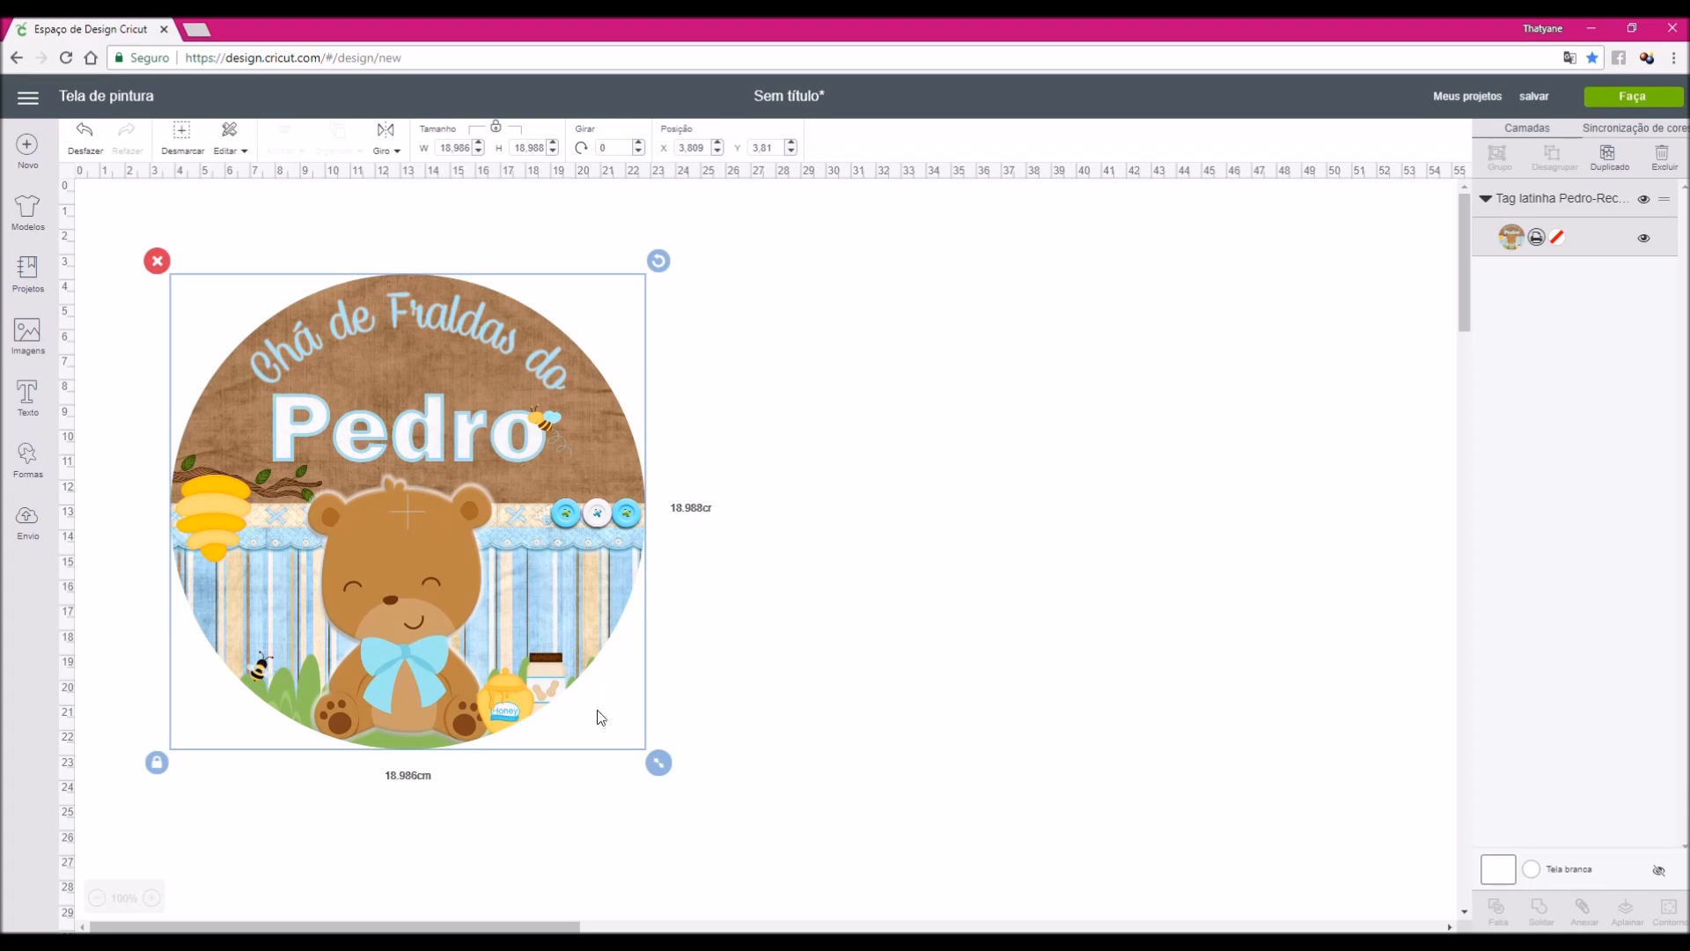
Switch to Cricut Design Space and scale the uploaded tag proportionally to a width of 5 cm
{"action": "left_click_drag", "start_coordinate": [658, 769], "coordinate": [363, 489]}
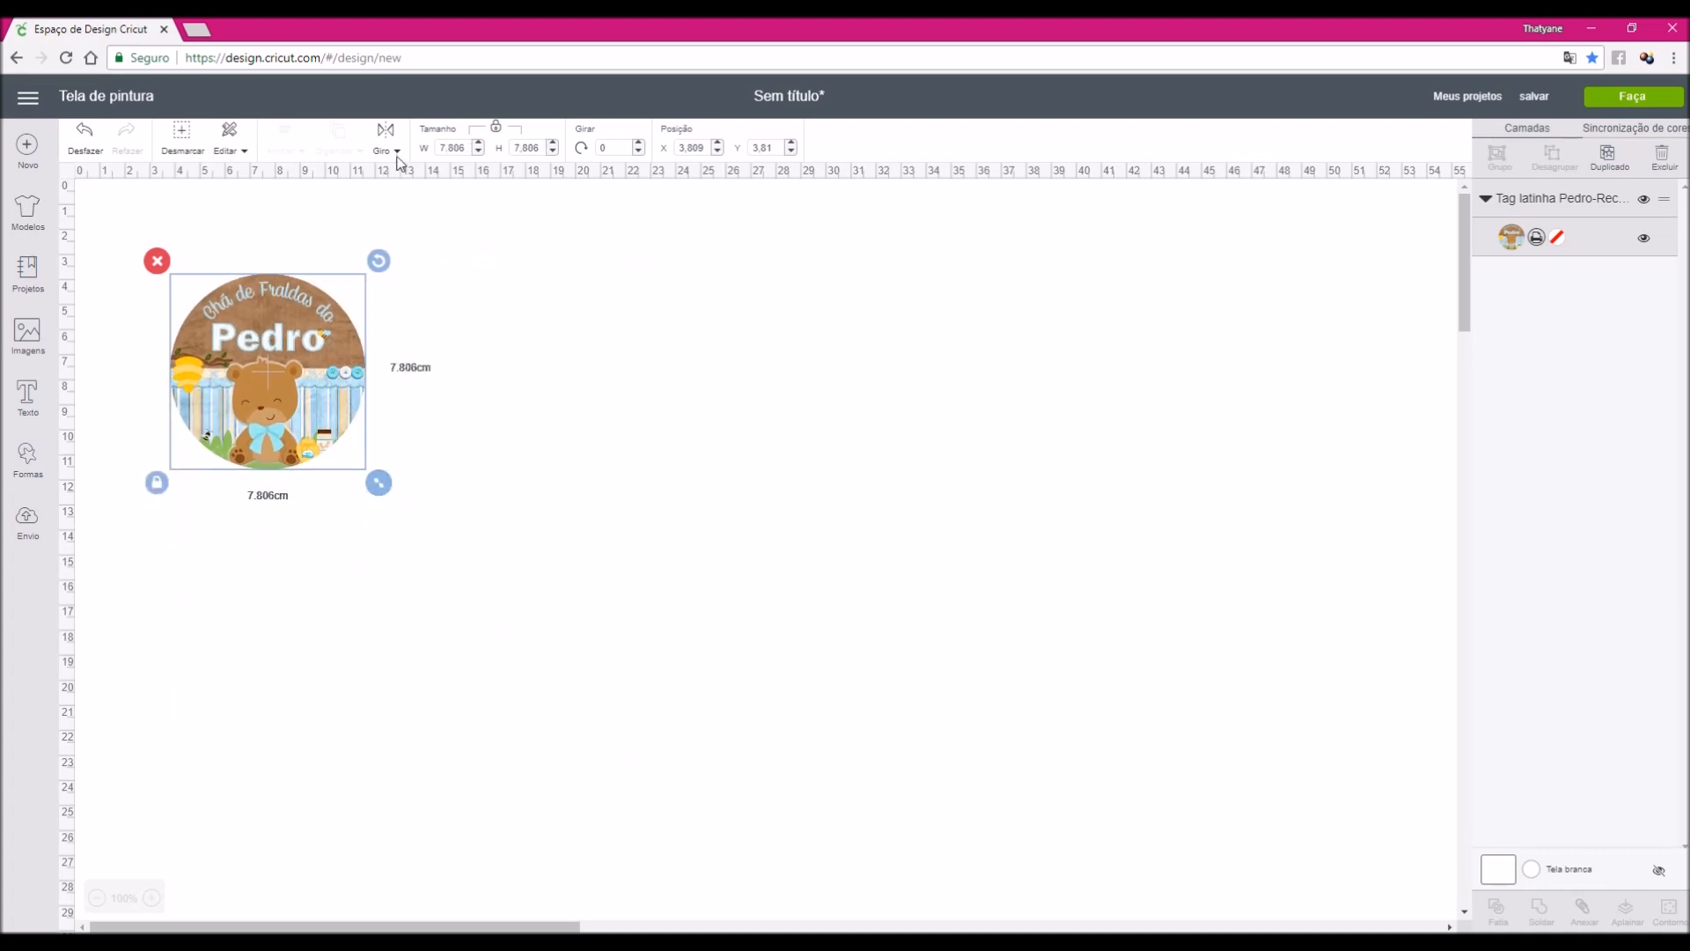
{"action": "left_click", "coordinate": [462, 148]}
{"action": "type", "text": "5"}
{"action": "key", "text": "Return"}
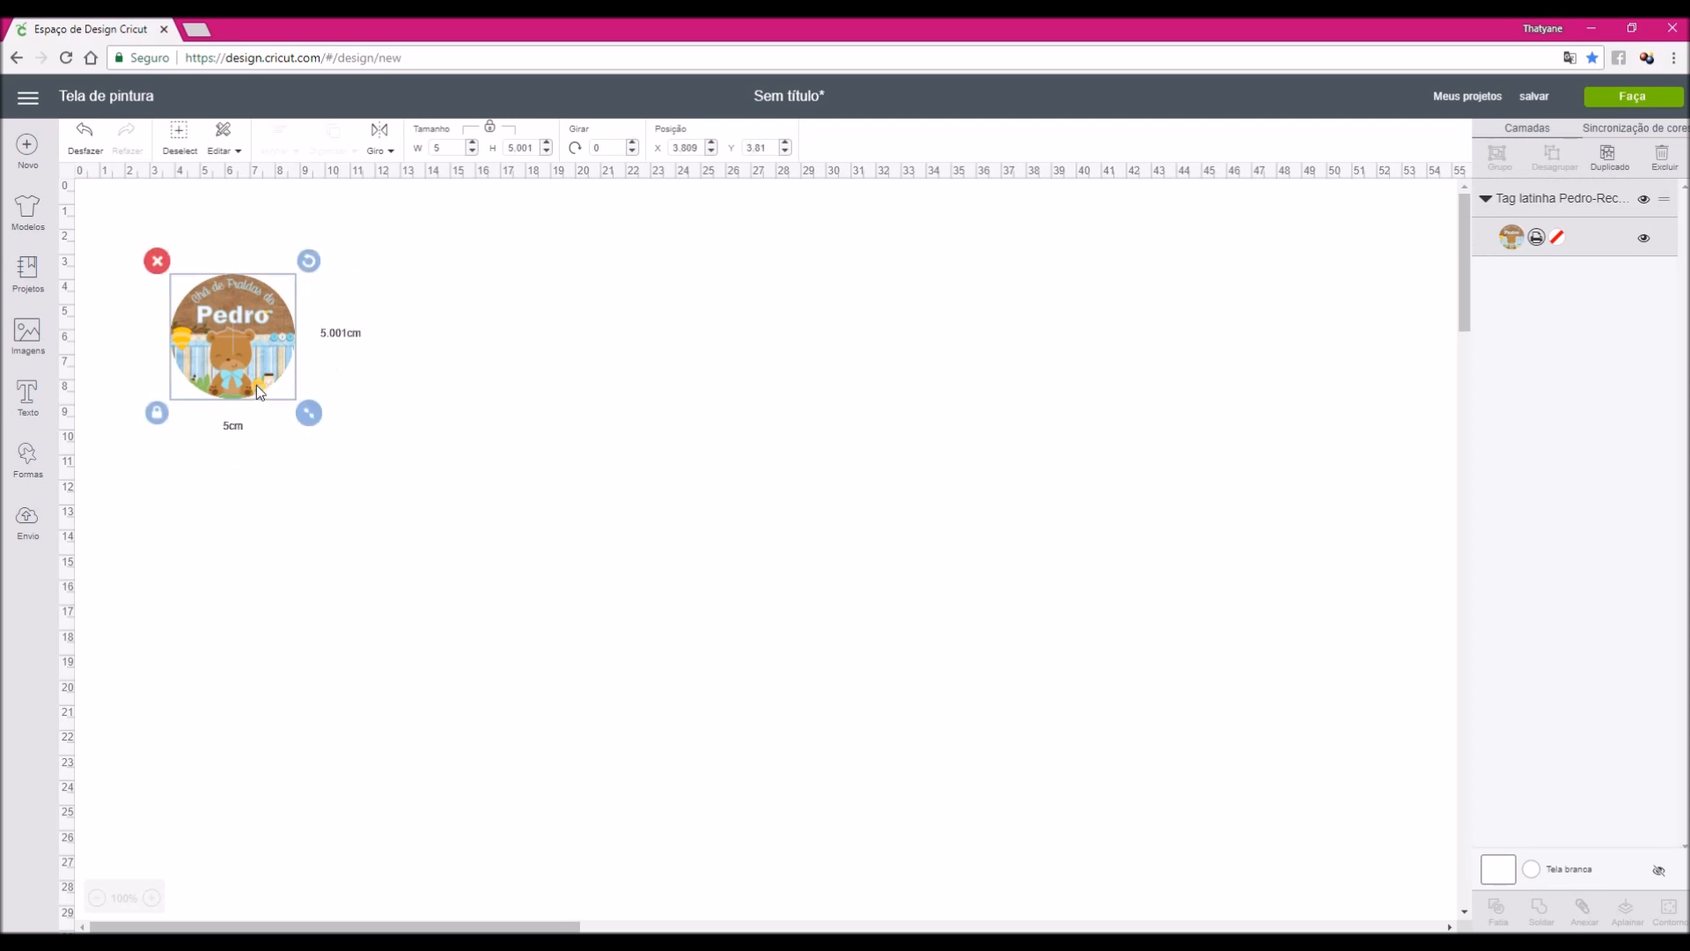
Paste five copies of the 5 cm tag onto the canvas
{"action": "key", "text": "ctrl+v"}
{"action": "key", "text": "ctrl+v"}
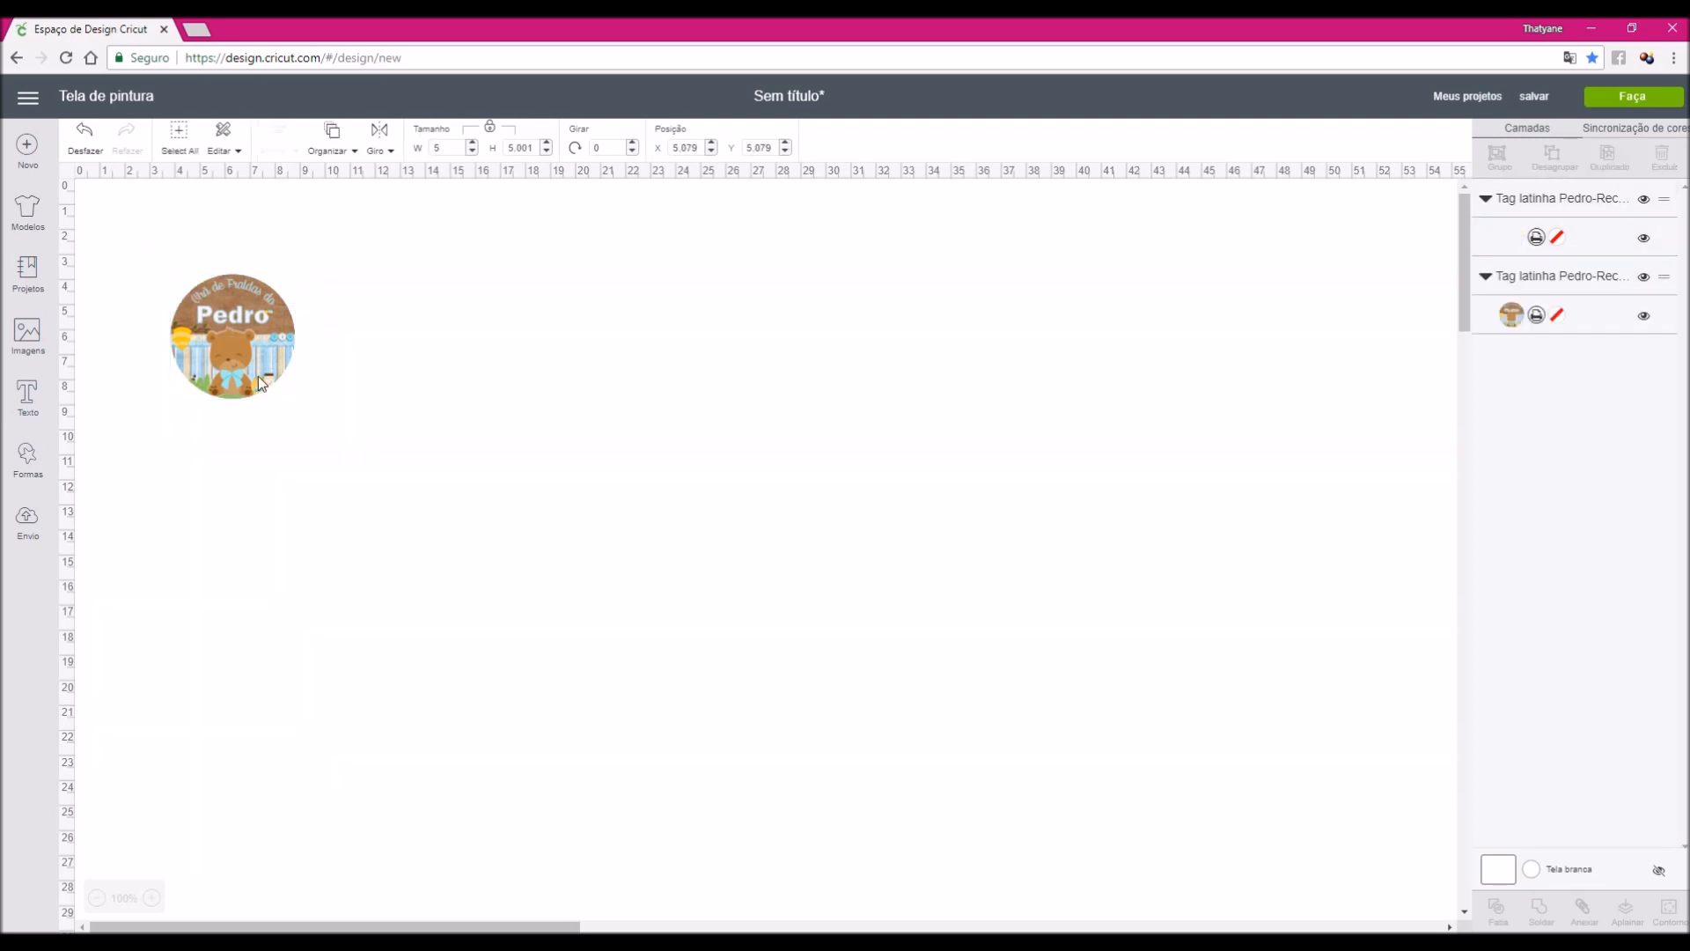
{"action": "key", "text": "ctrl+v"}
{"action": "key", "text": "ctrl+v"}
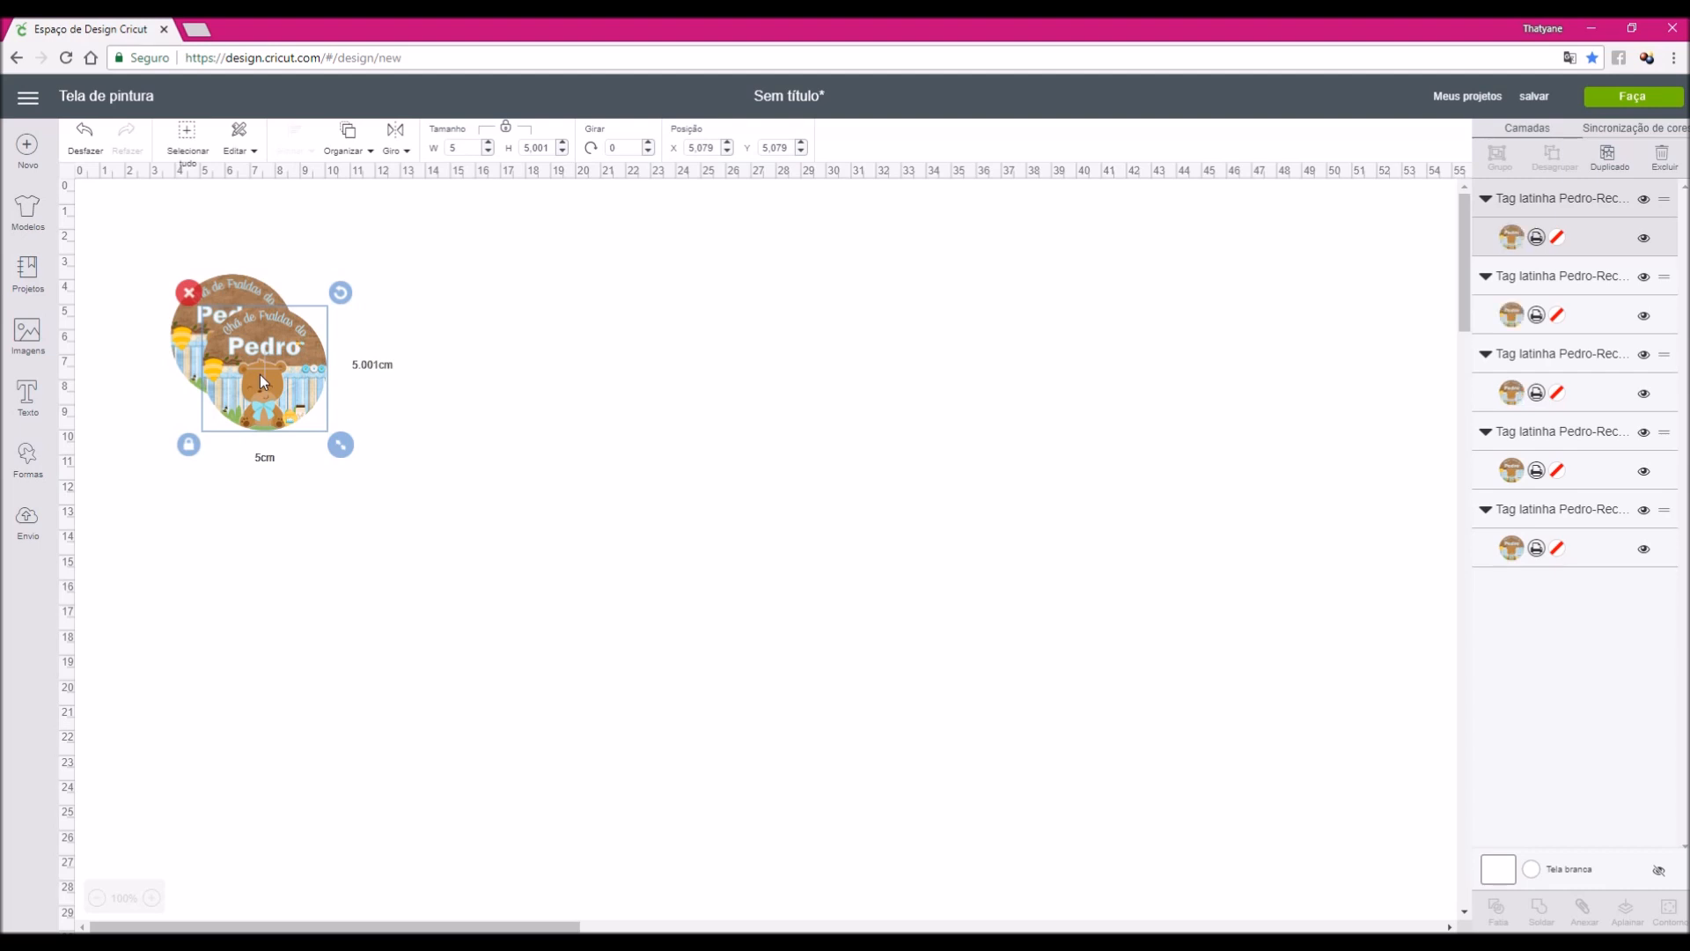
{"action": "key", "text": "ctrl+v"}
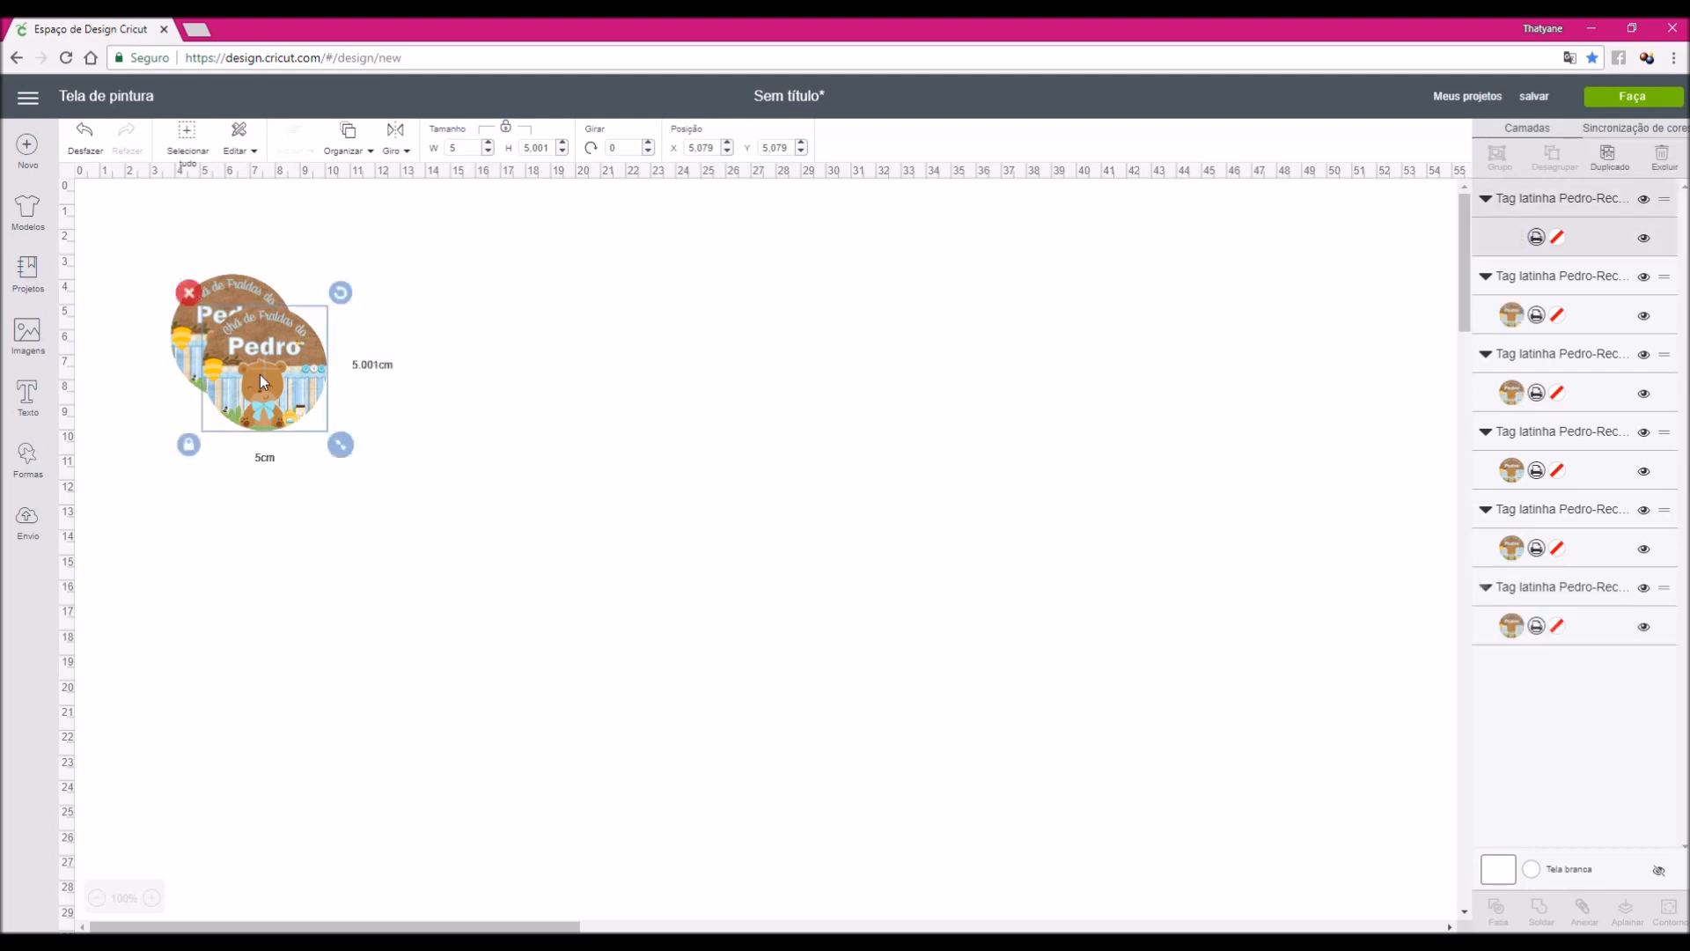
Preview how the tags are laid out on the cutting mat and return to the design canvas
{"action": "left_click", "coordinate": [1641, 99]}
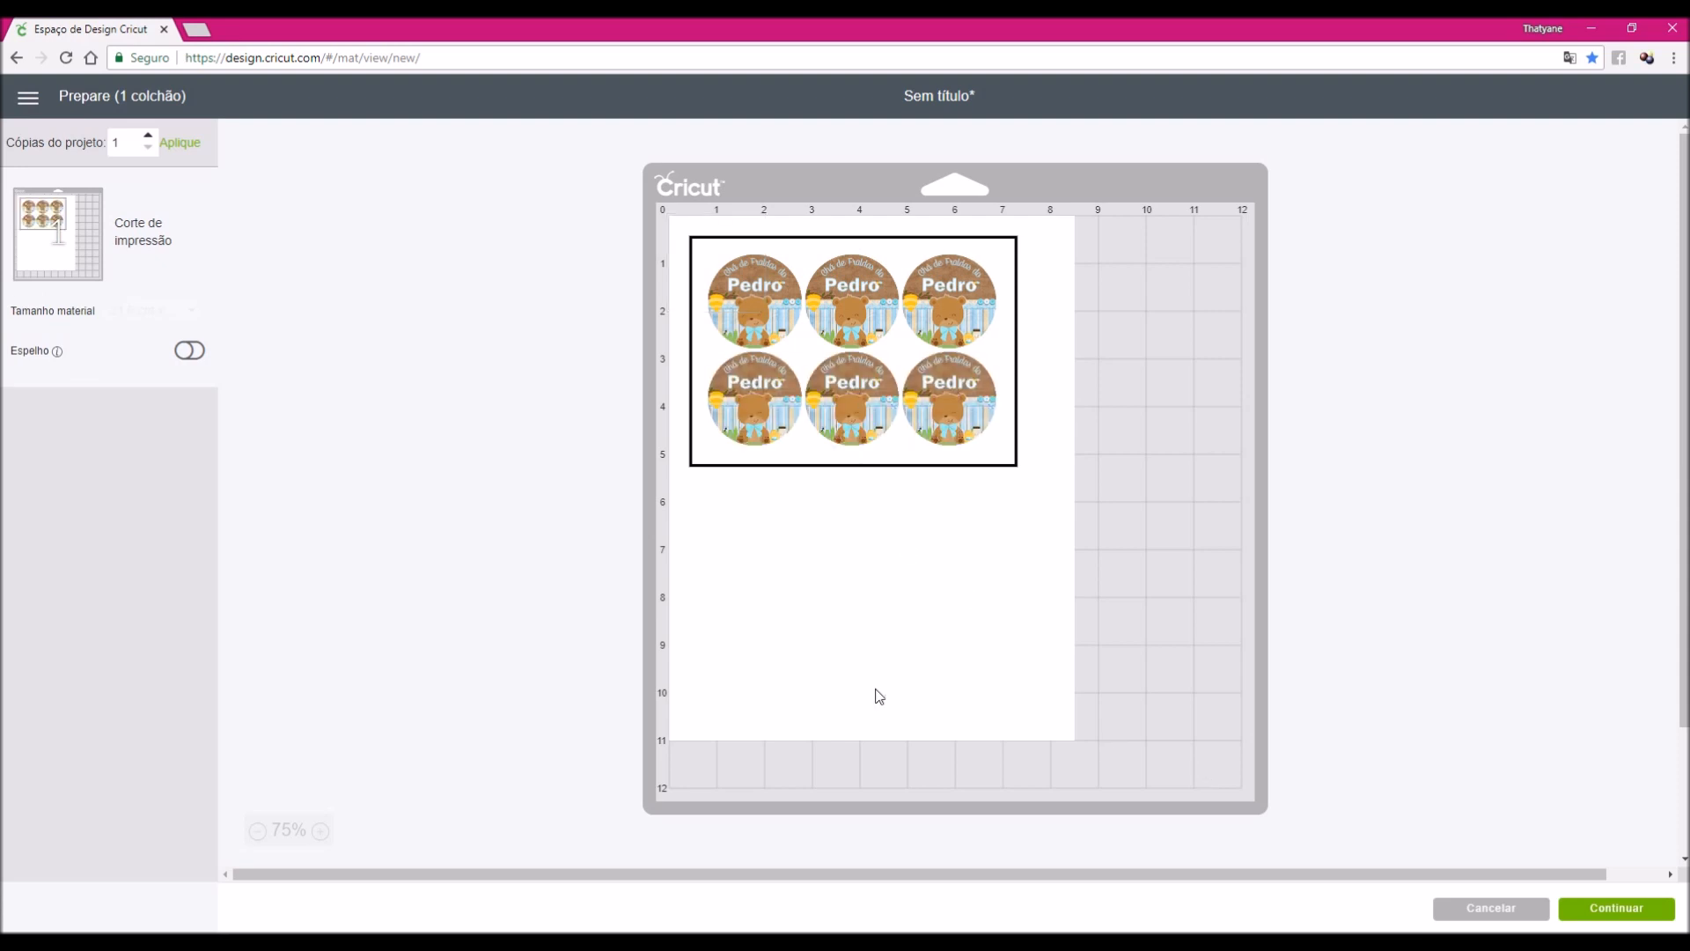
{"action": "left_click", "coordinate": [29, 100]}
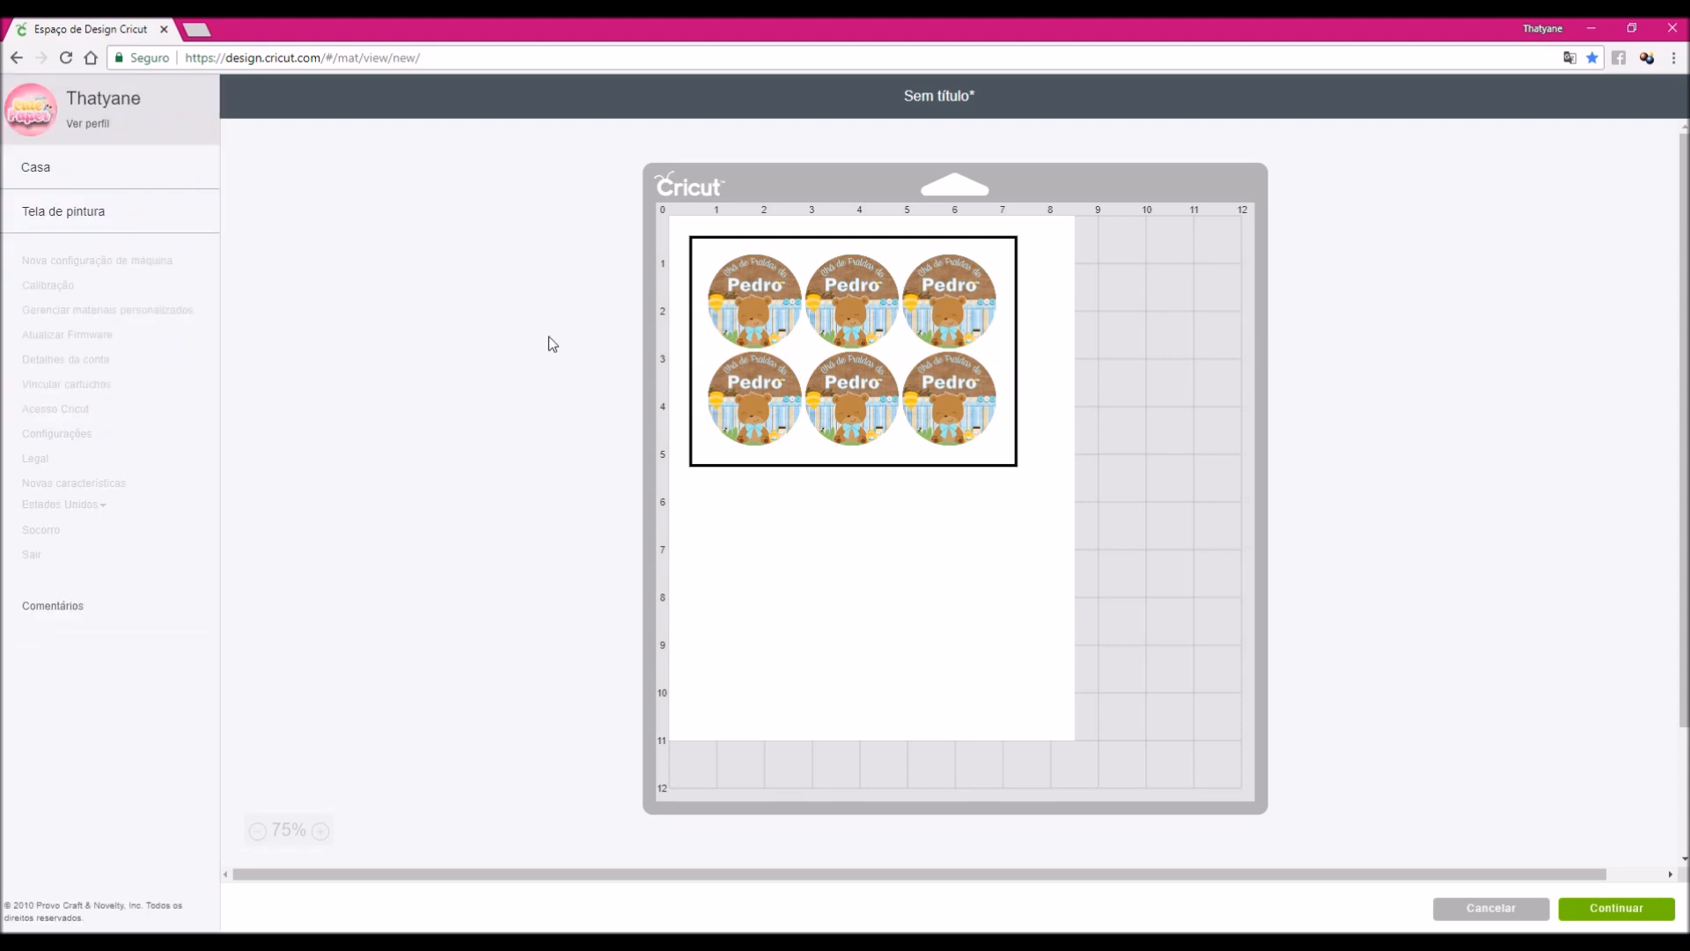
{"action": "left_click", "coordinate": [547, 343]}
{"action": "left_click", "coordinate": [16, 57]}
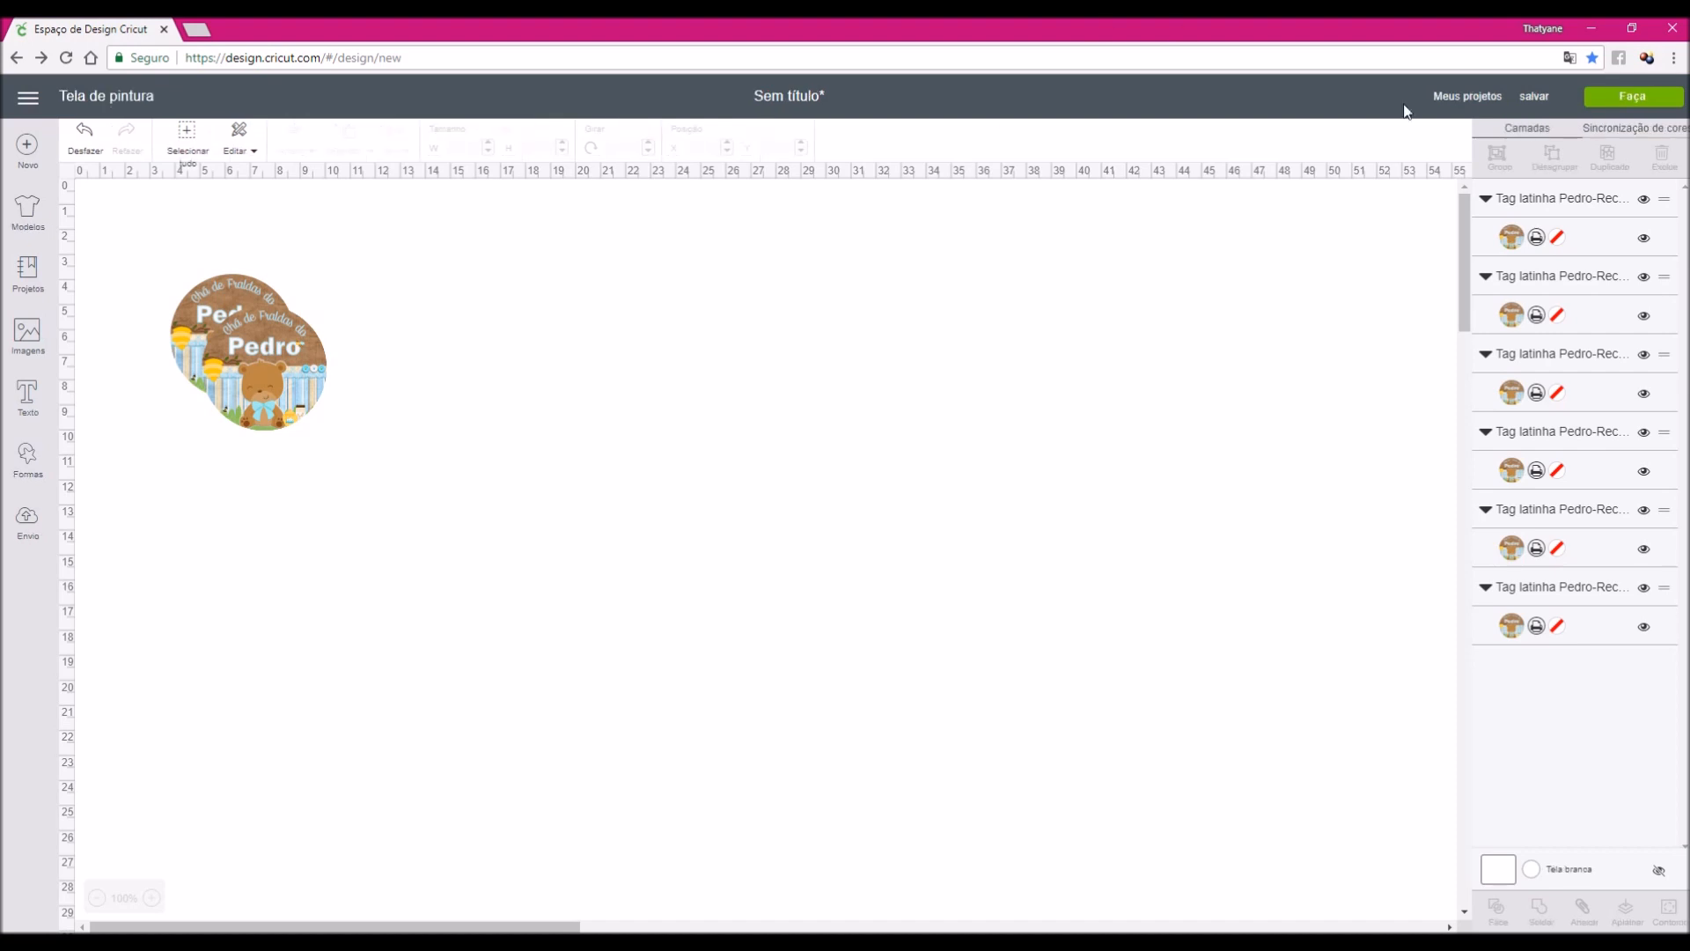
Browse the saved projects under Meus projetos and return to the tag canvas
{"action": "left_click", "coordinate": [1458, 98]}
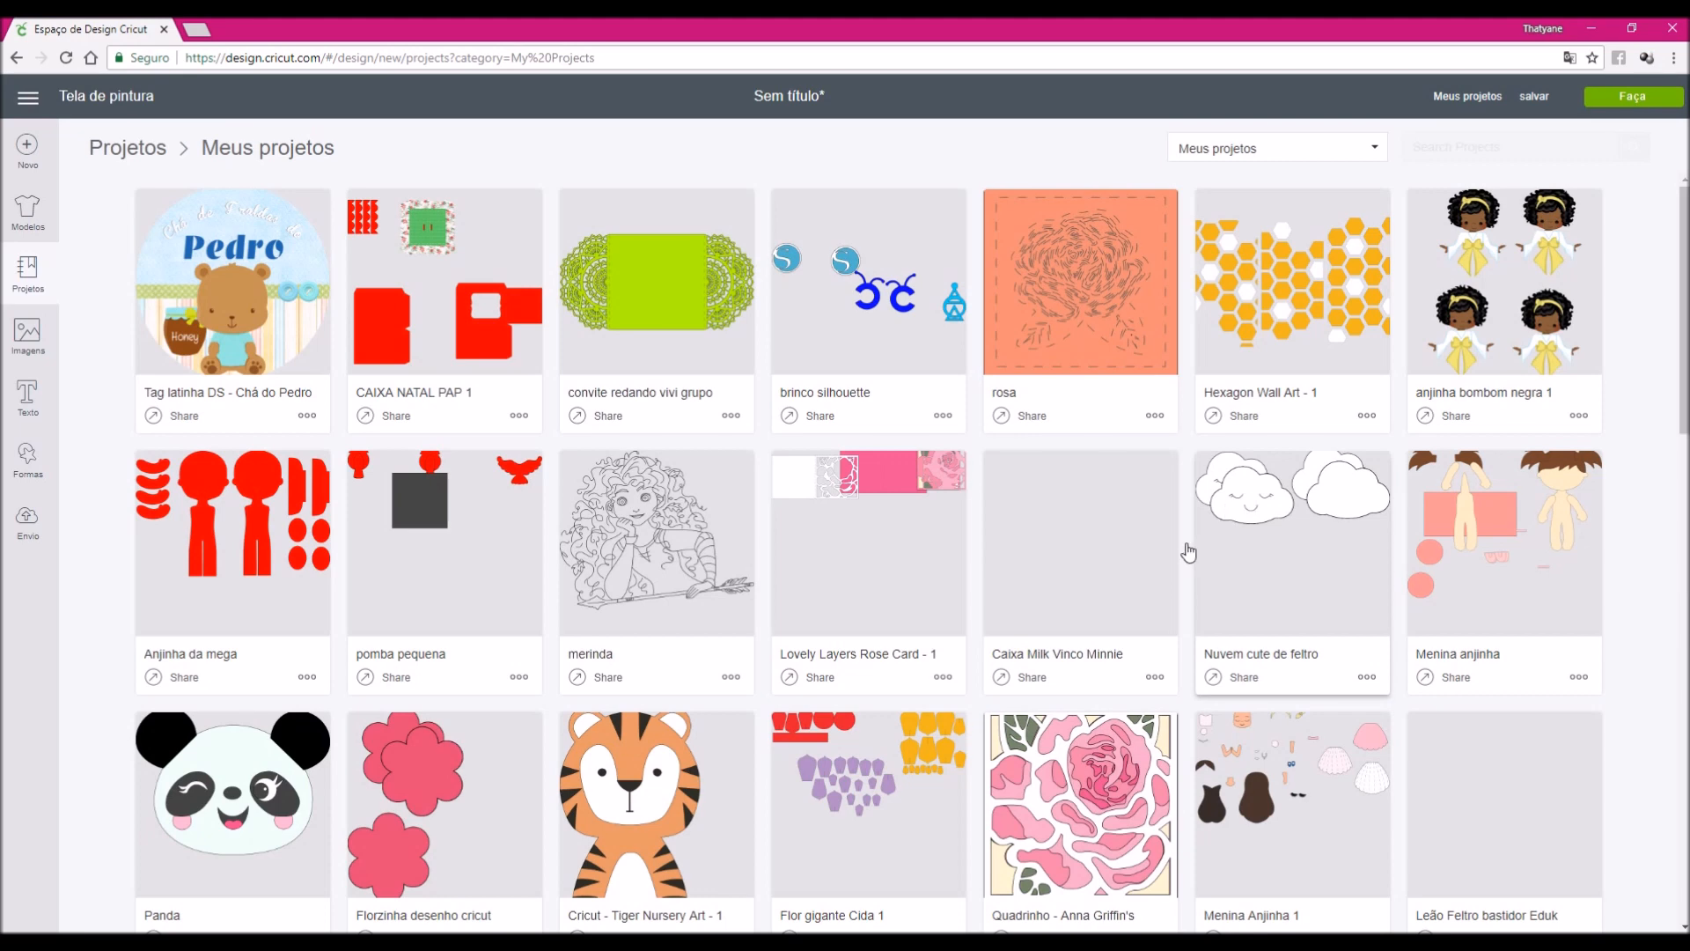
{"action": "scroll", "coordinate": [1185, 555], "scroll_direction": "down", "scroll_amount": 10}
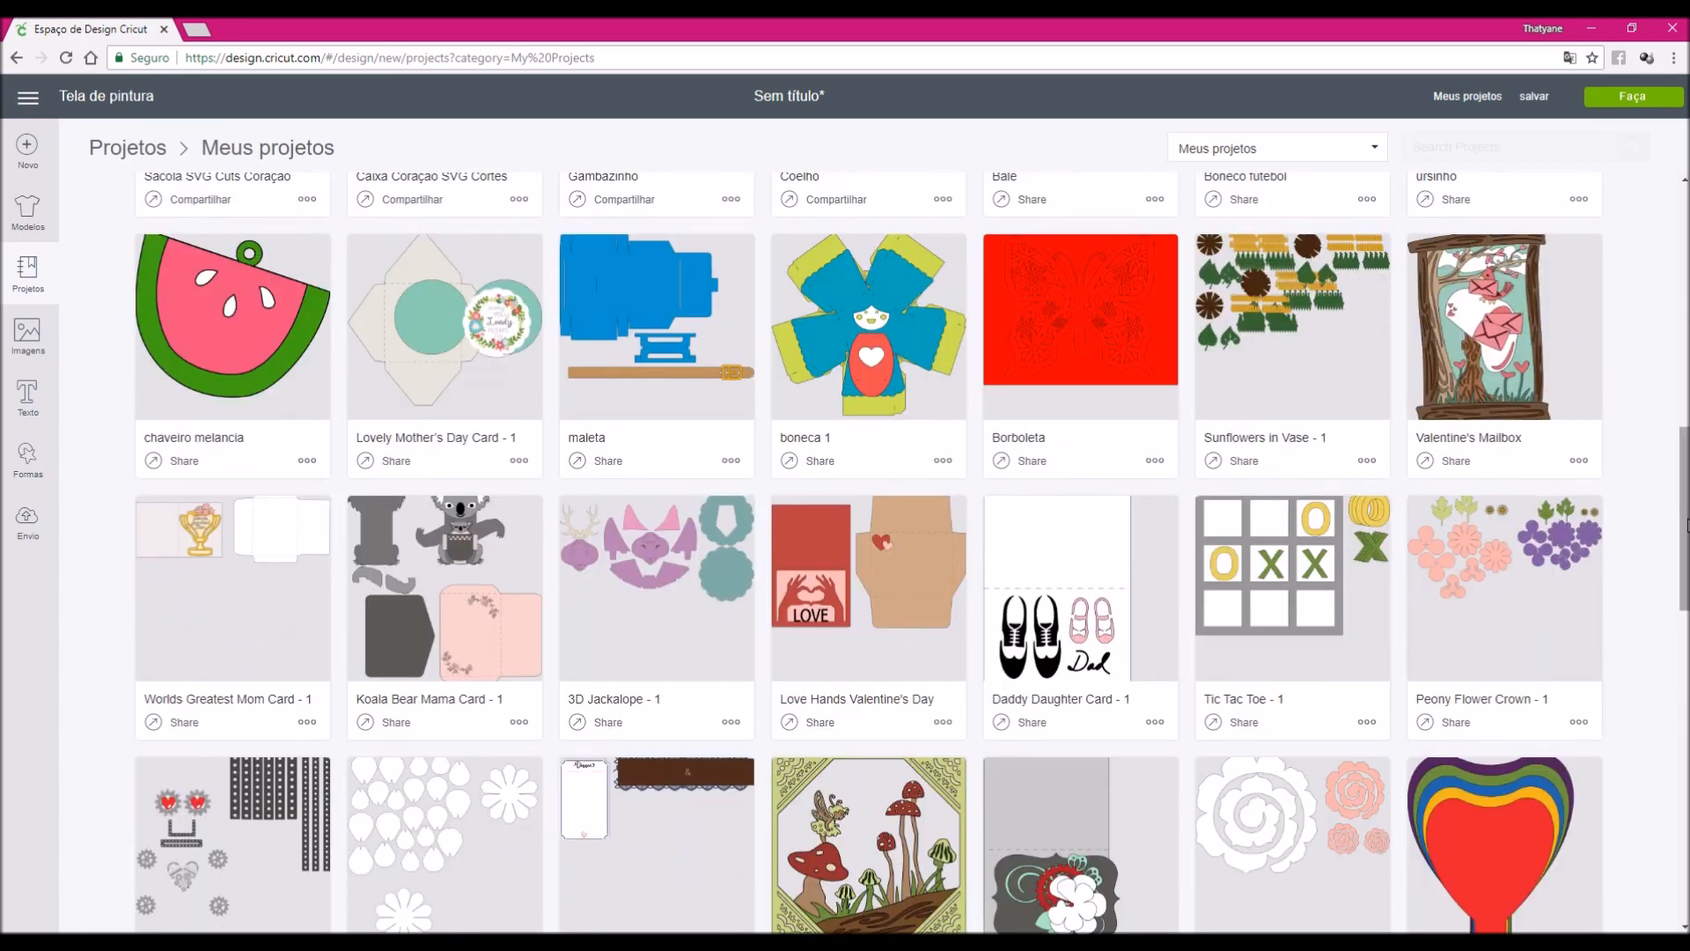
{"action": "scroll", "coordinate": [1685, 484], "scroll_direction": "down", "scroll_amount": 9}
{"action": "left_click_drag", "start_coordinate": [1685, 608], "coordinate": [1678, 253]}
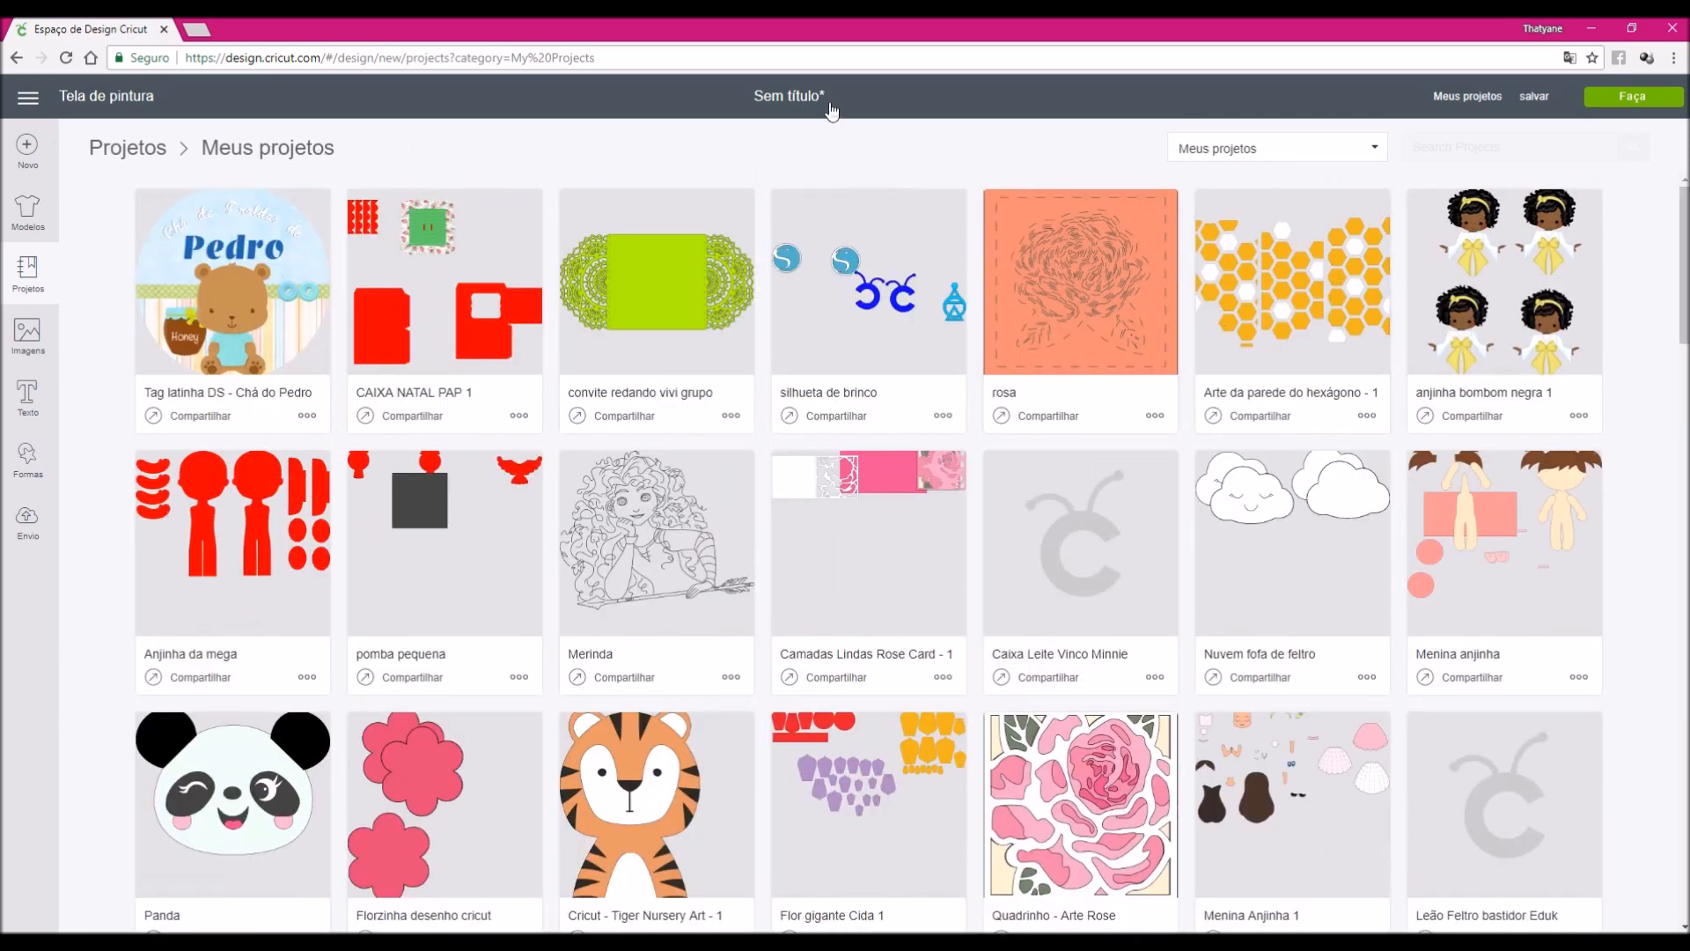
{"action": "left_click", "coordinate": [16, 58]}
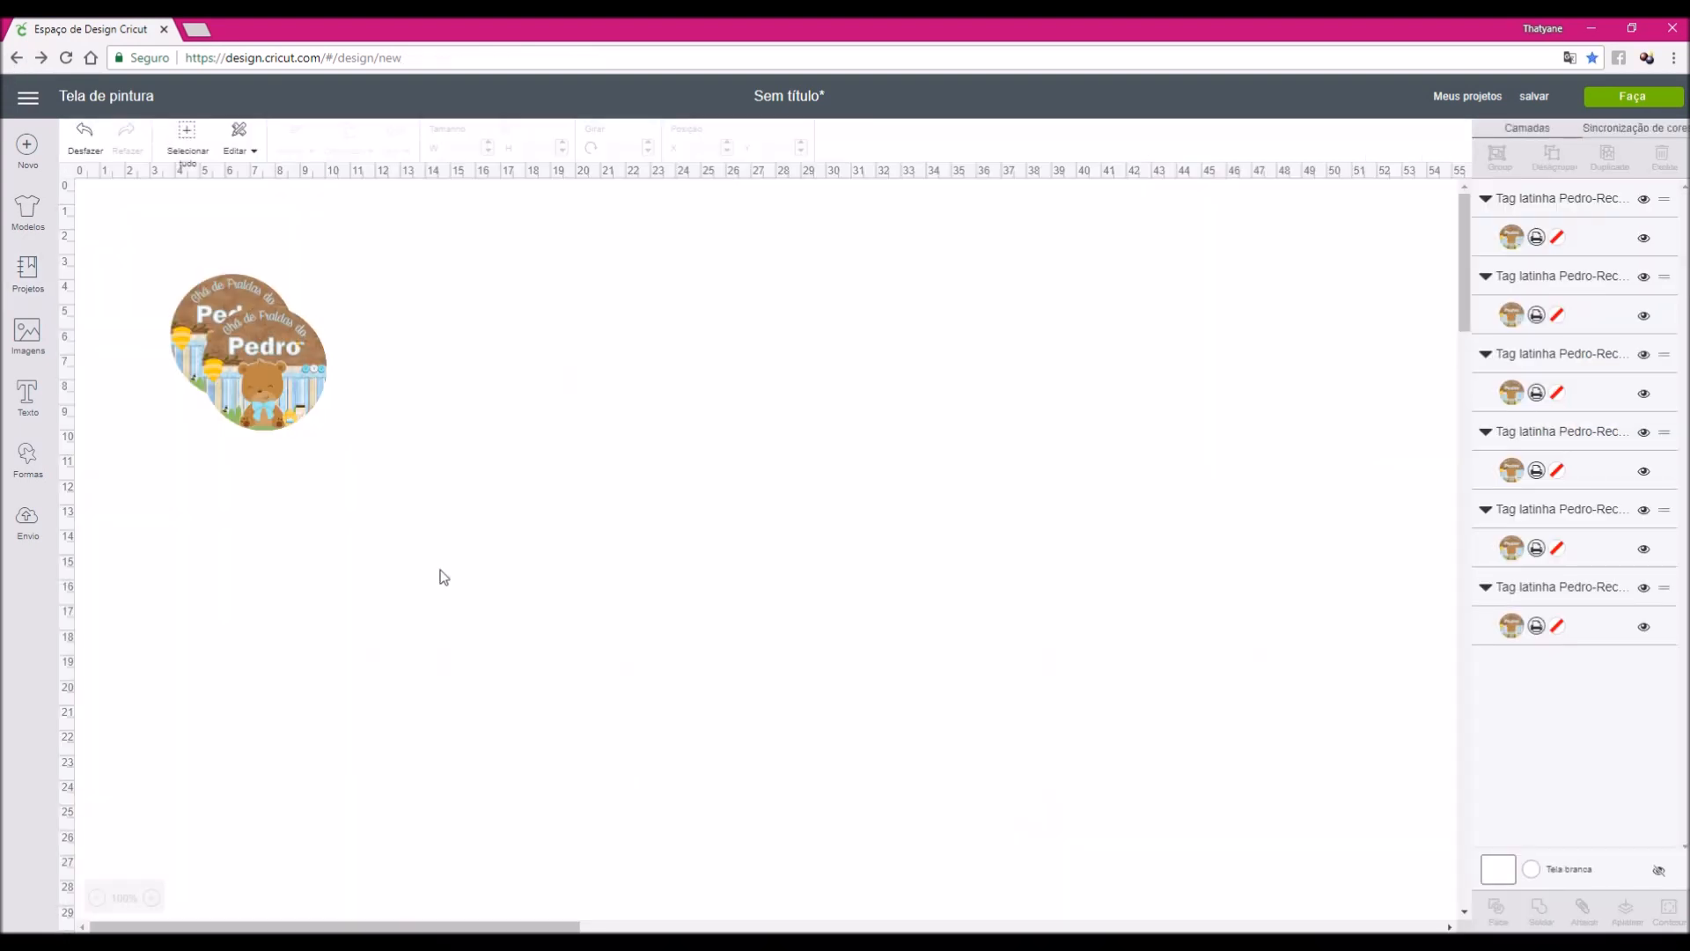
Move one tag copy to the empty area right of the others and enlarge it to about 16.9 cm
{"action": "left_click_drag", "start_coordinate": [255, 410], "coordinate": [580, 437]}
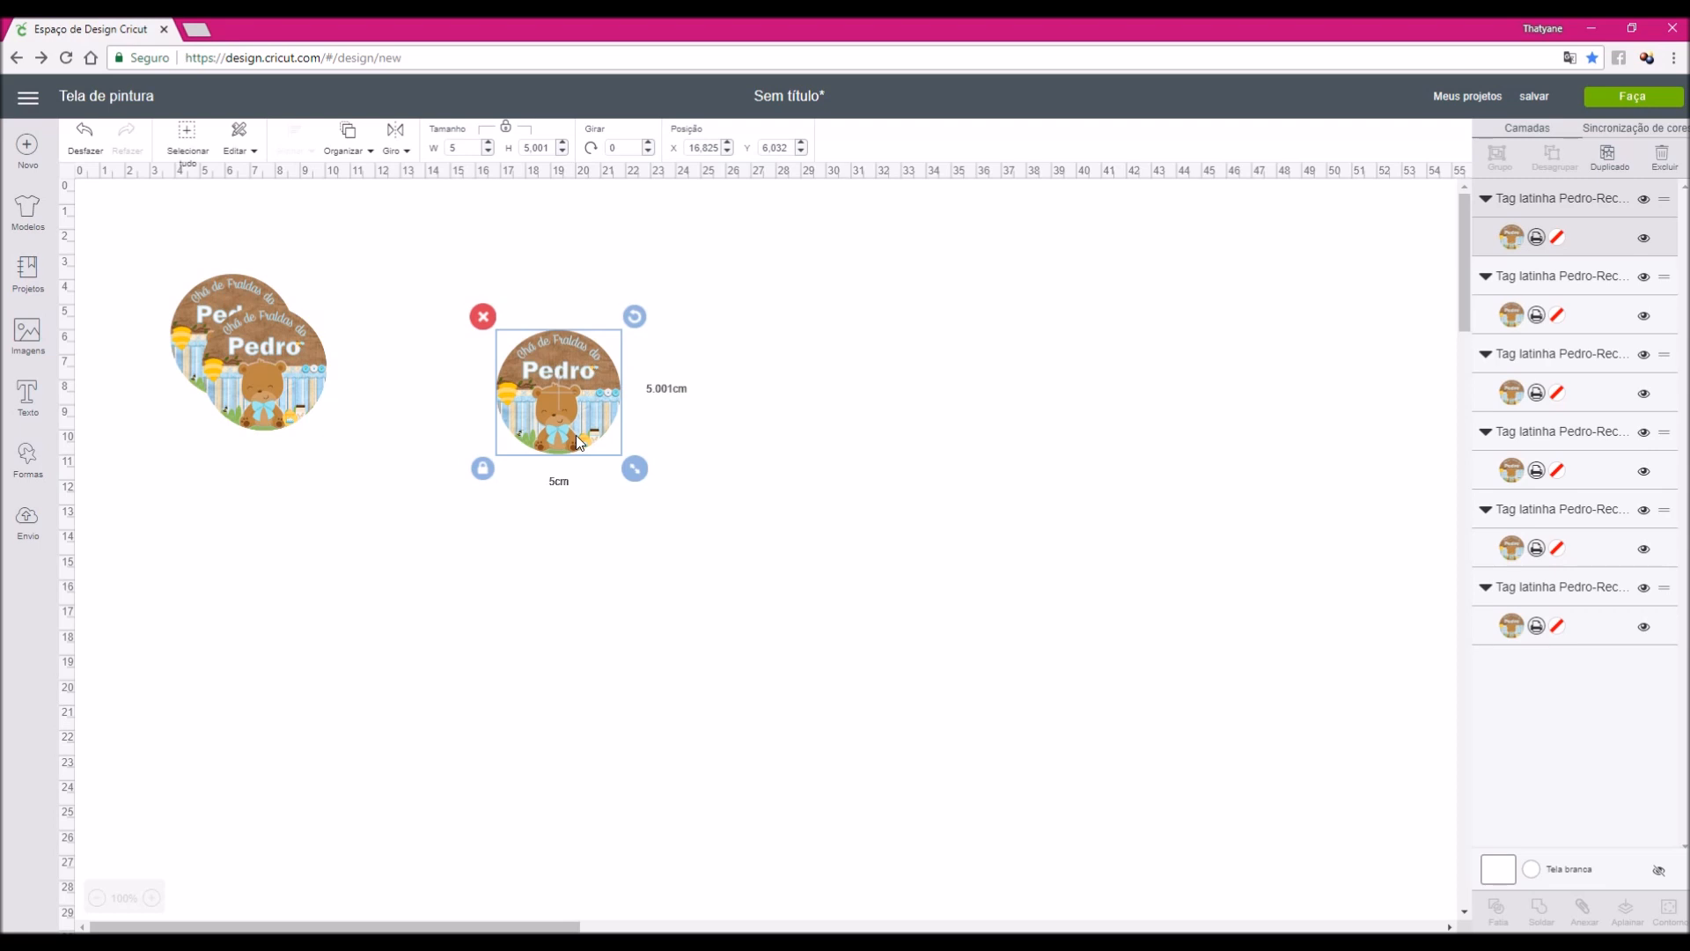
{"action": "left_click_drag", "start_coordinate": [635, 468], "coordinate": [943, 769]}
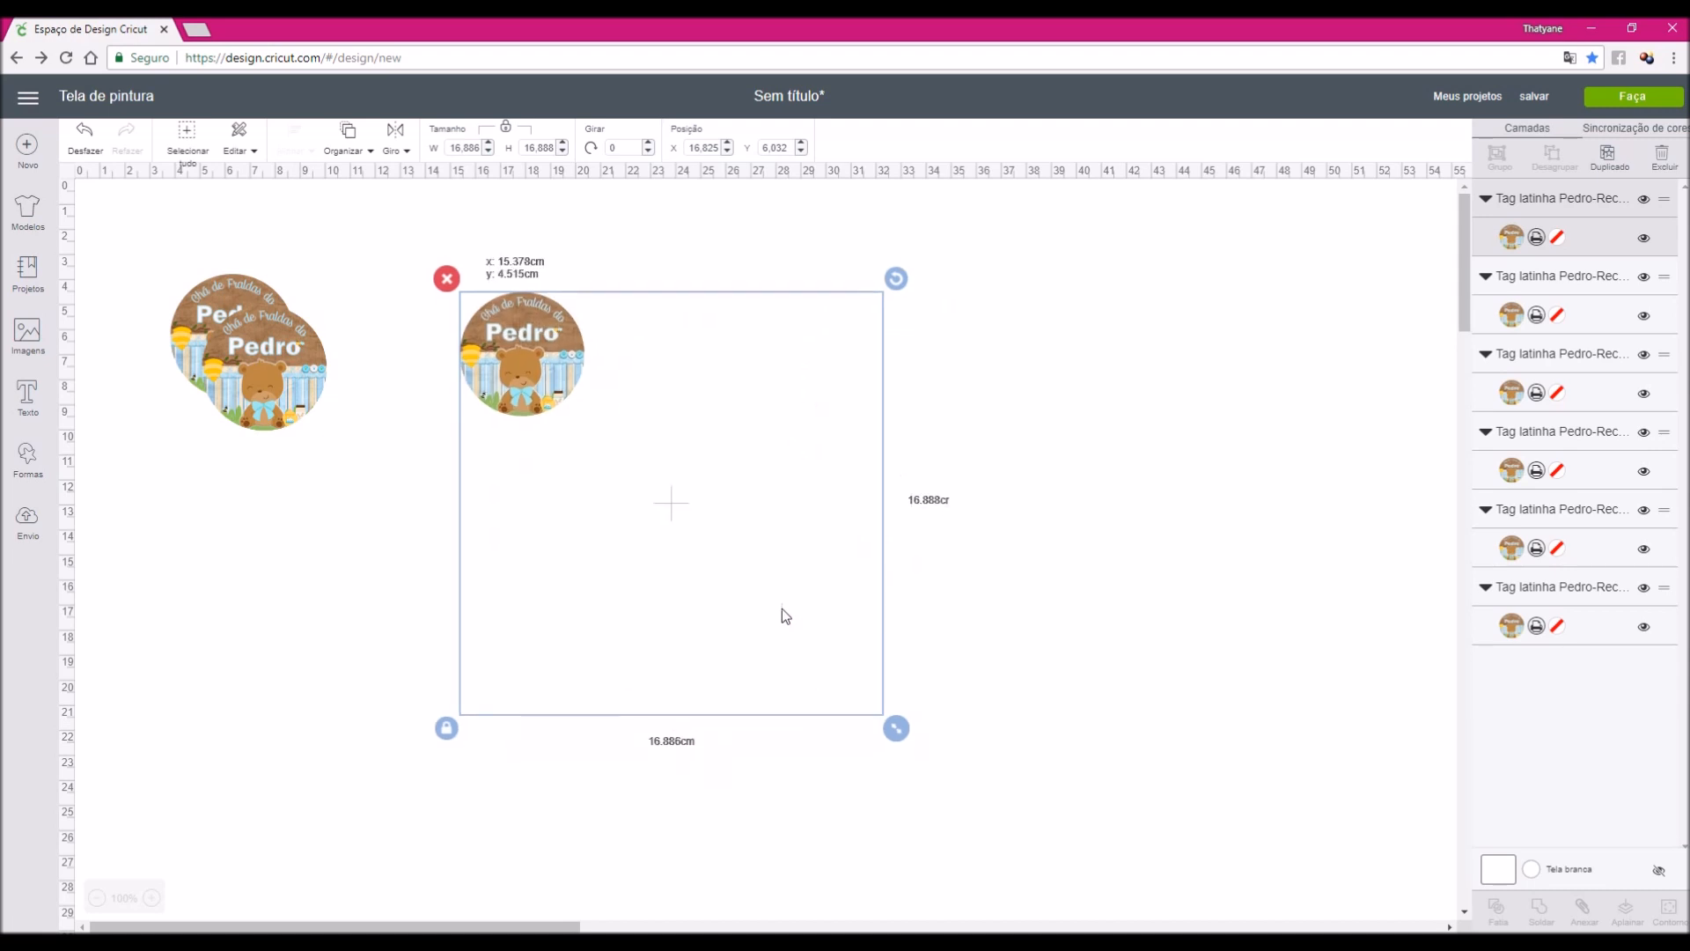